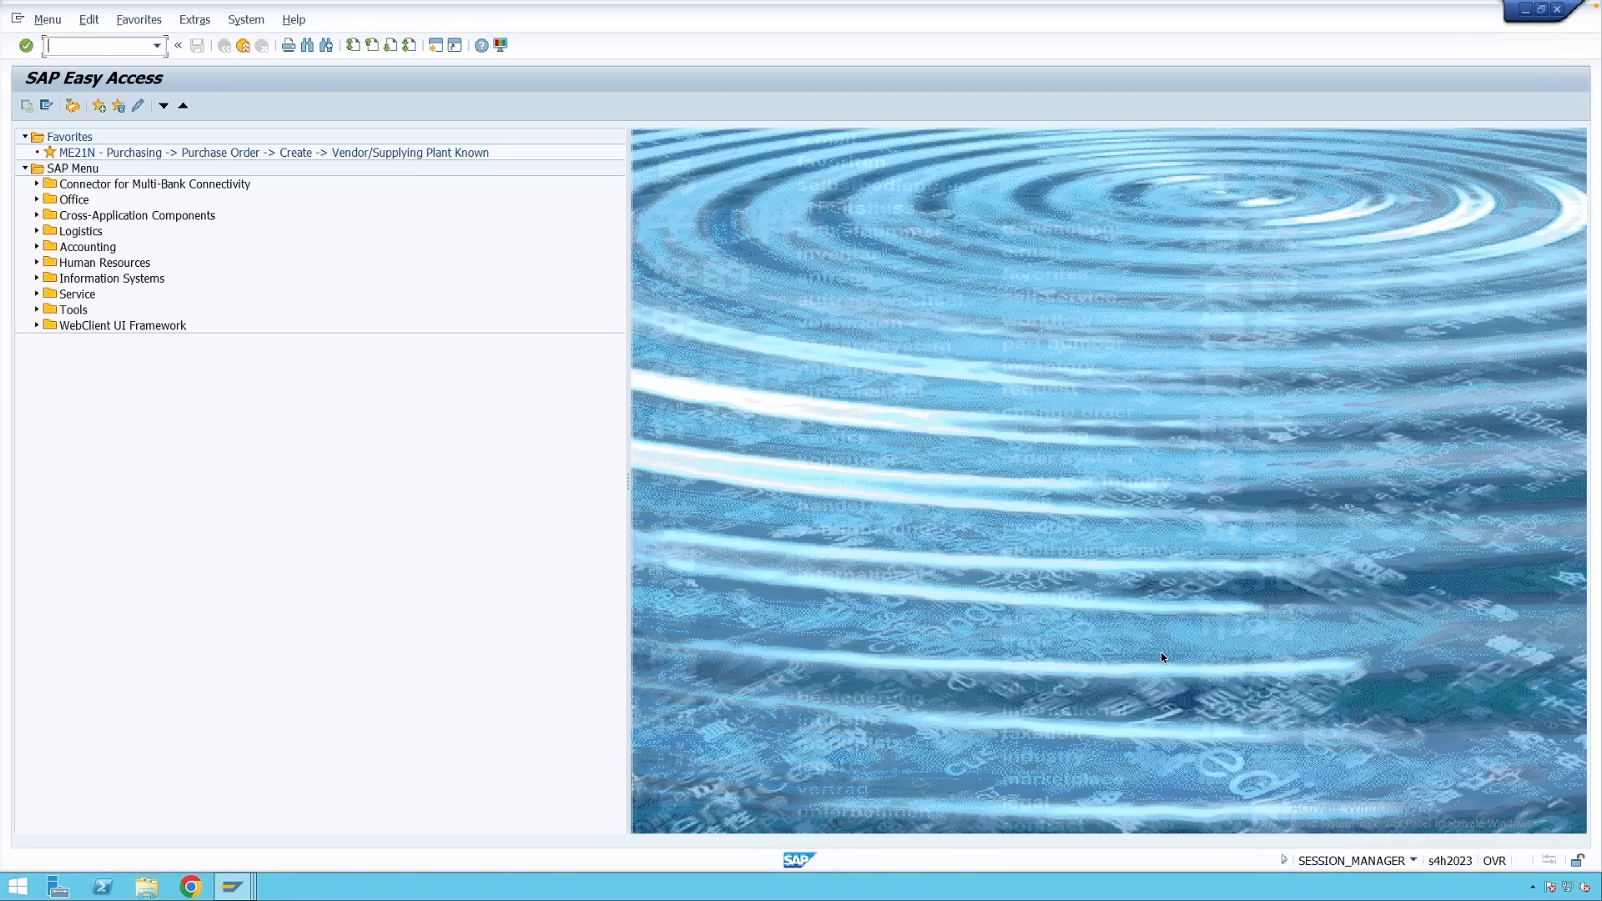
Run transaction spro and display the SAP Customizing Implementation Guide.
text(spro)
key(Return)
click(77, 107)
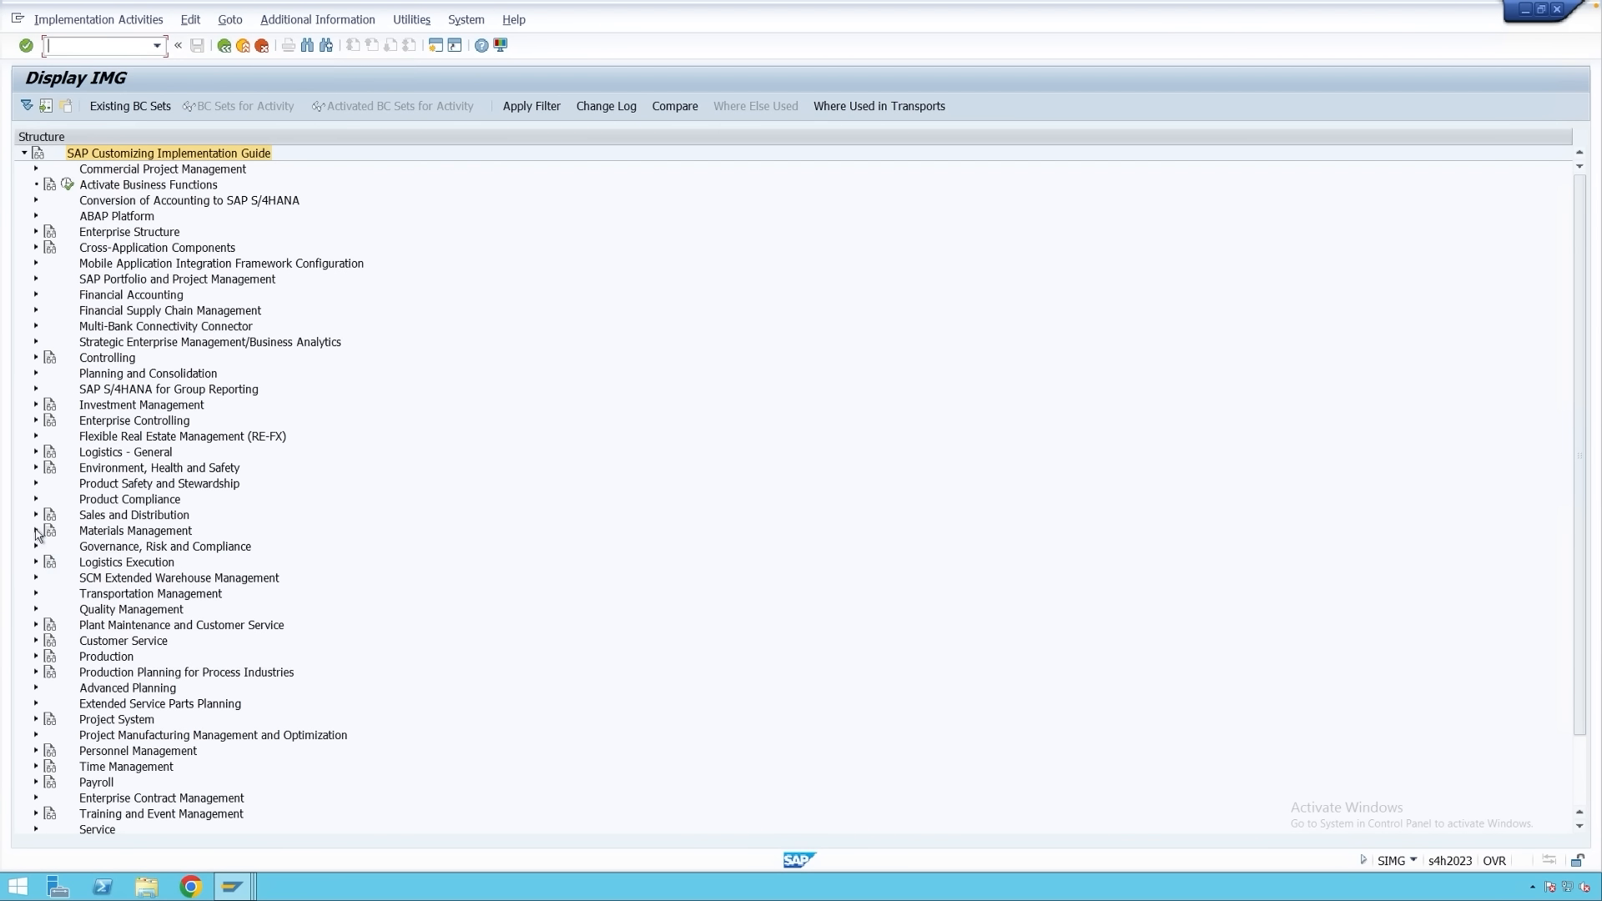
Under Materials Management > Purchasing > Conditions > Define Price Determination Process, open Define Condition Types with the activity Set Pricing Condition Types - Purchasing.
click(35, 531)
click(48, 579)
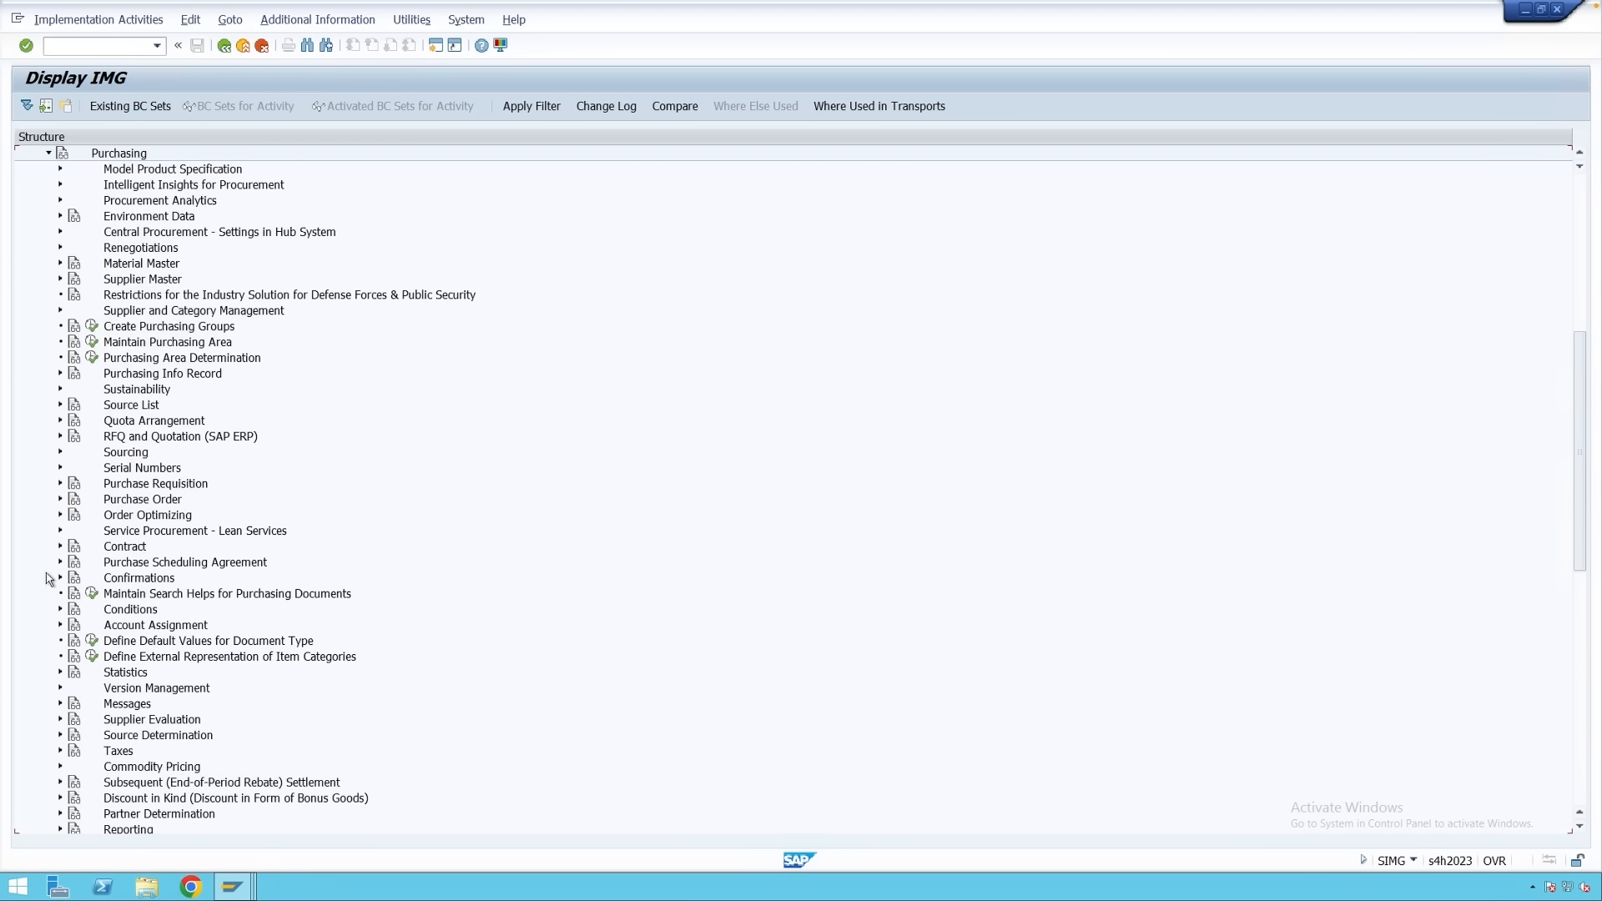
click(59, 610)
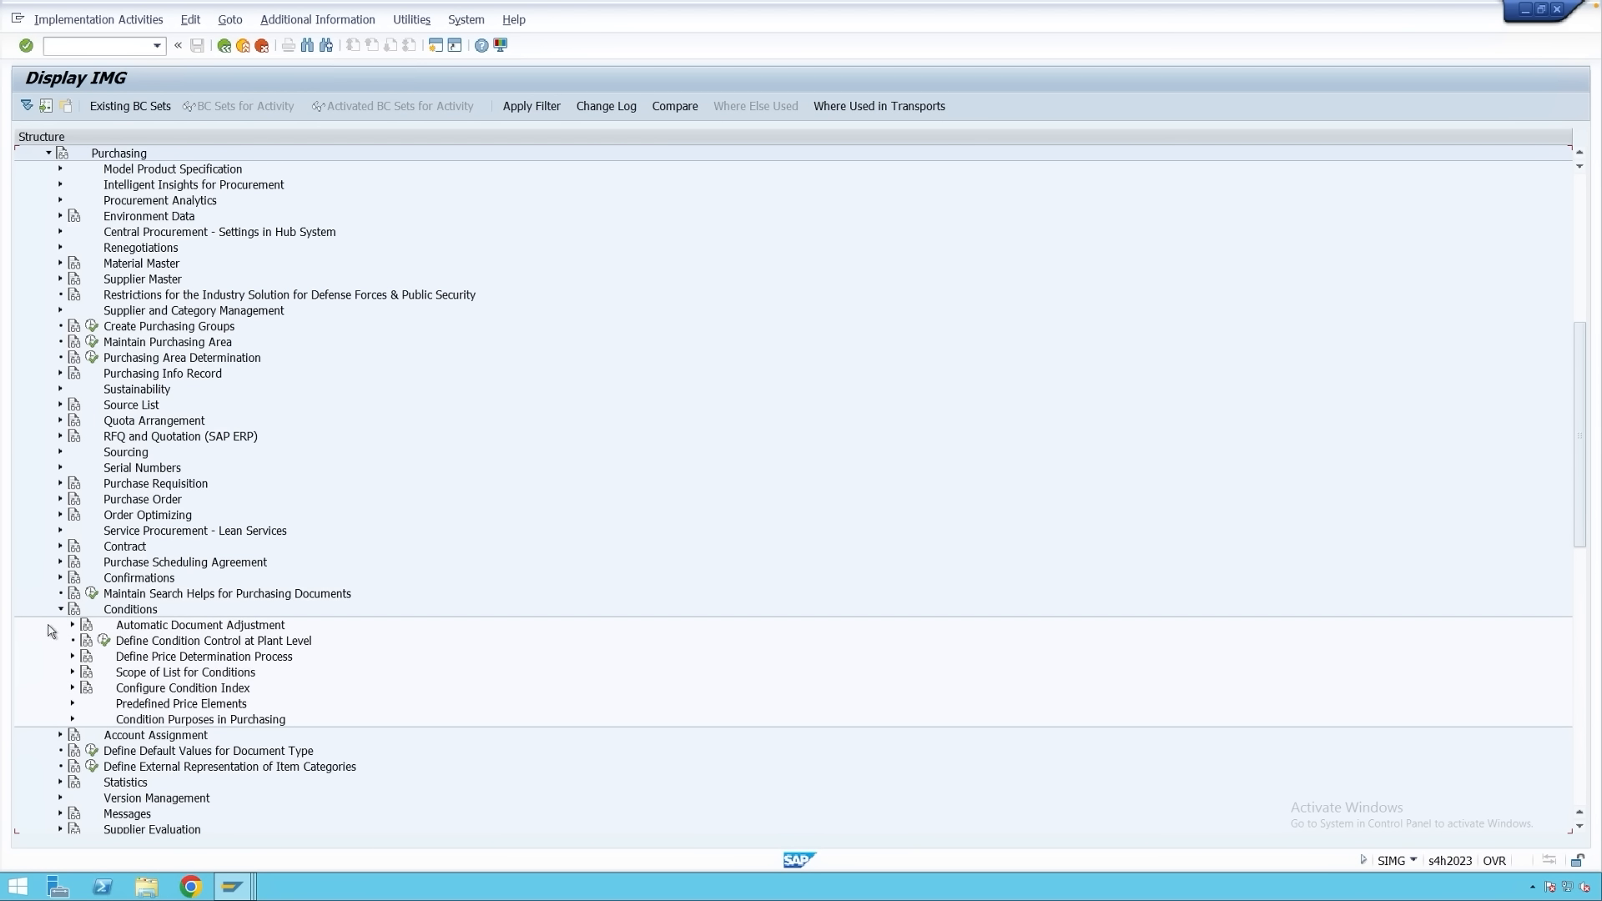
click(73, 657)
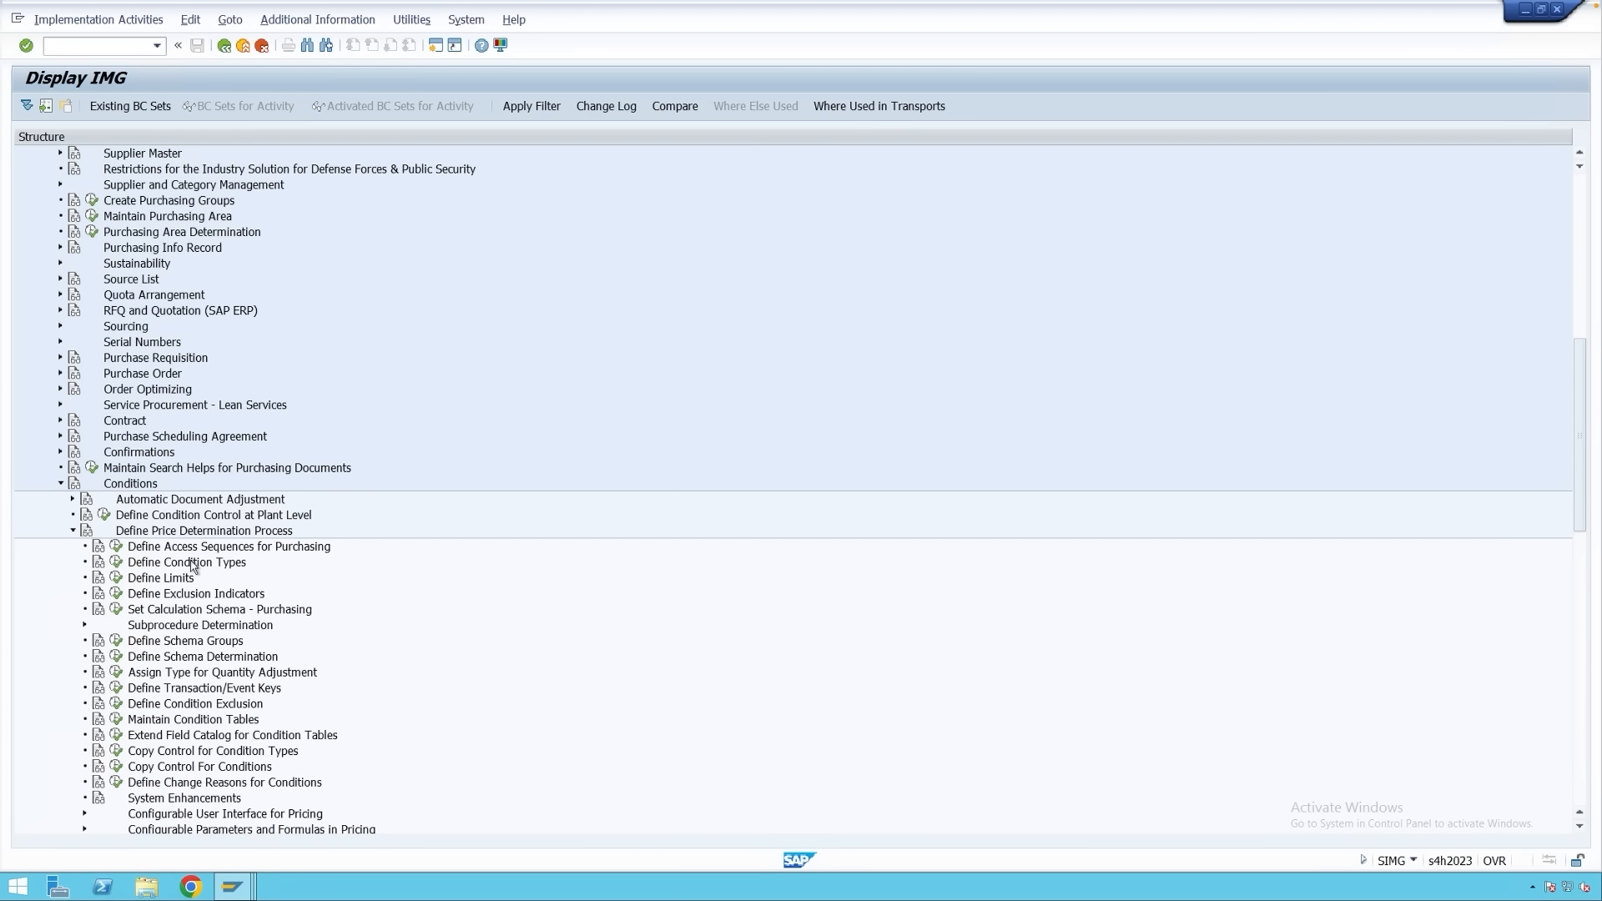
click(116, 563)
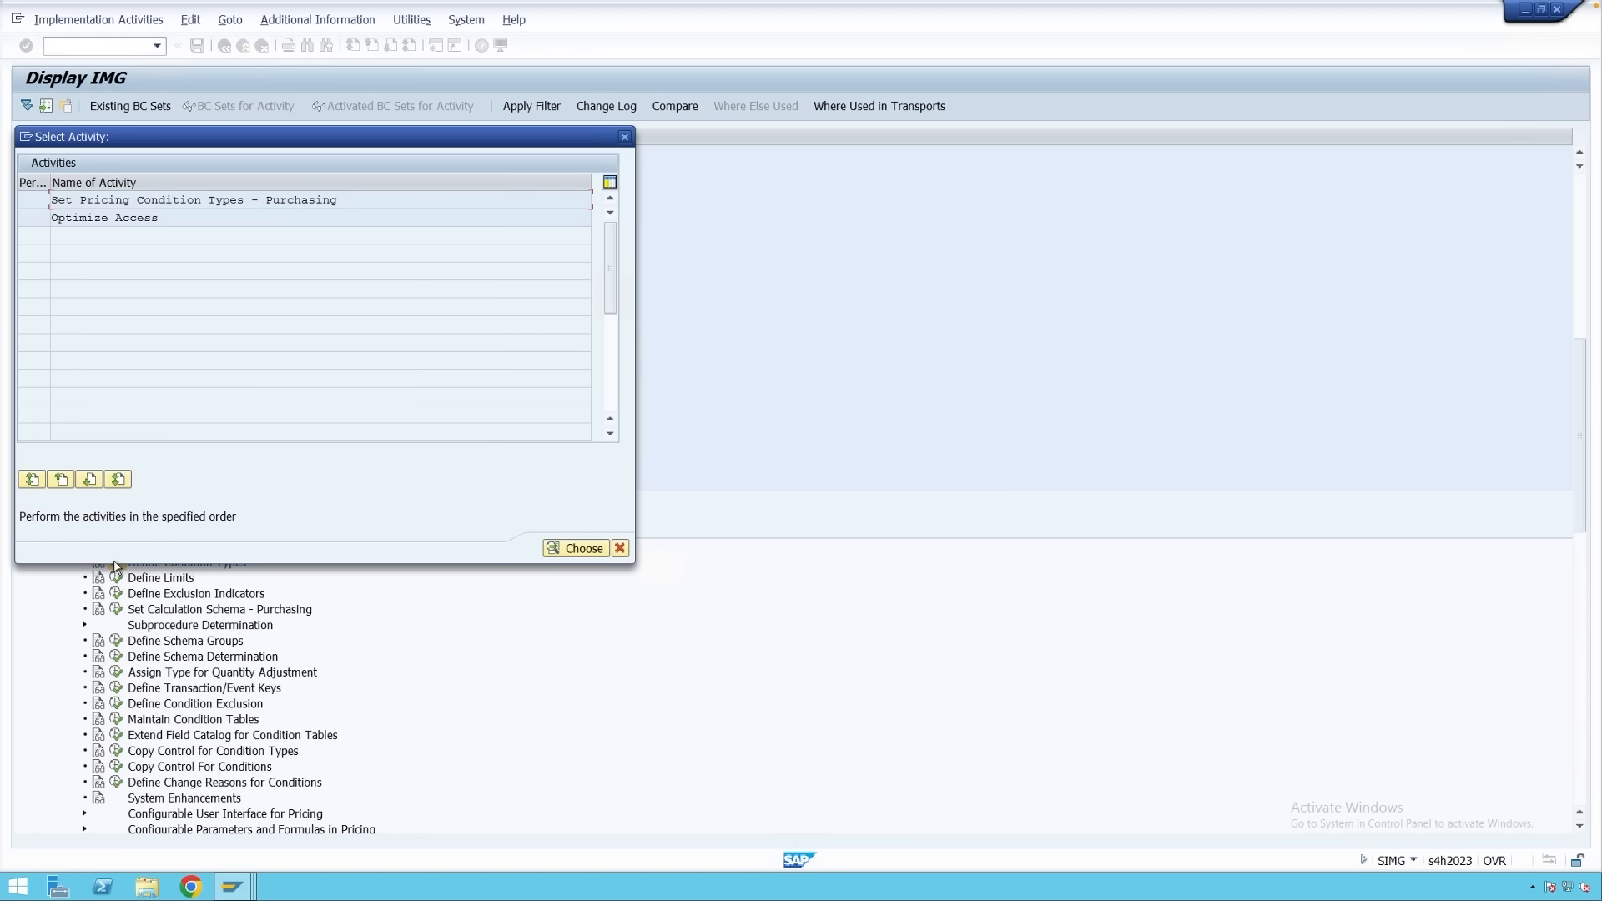
double_click(237, 200)
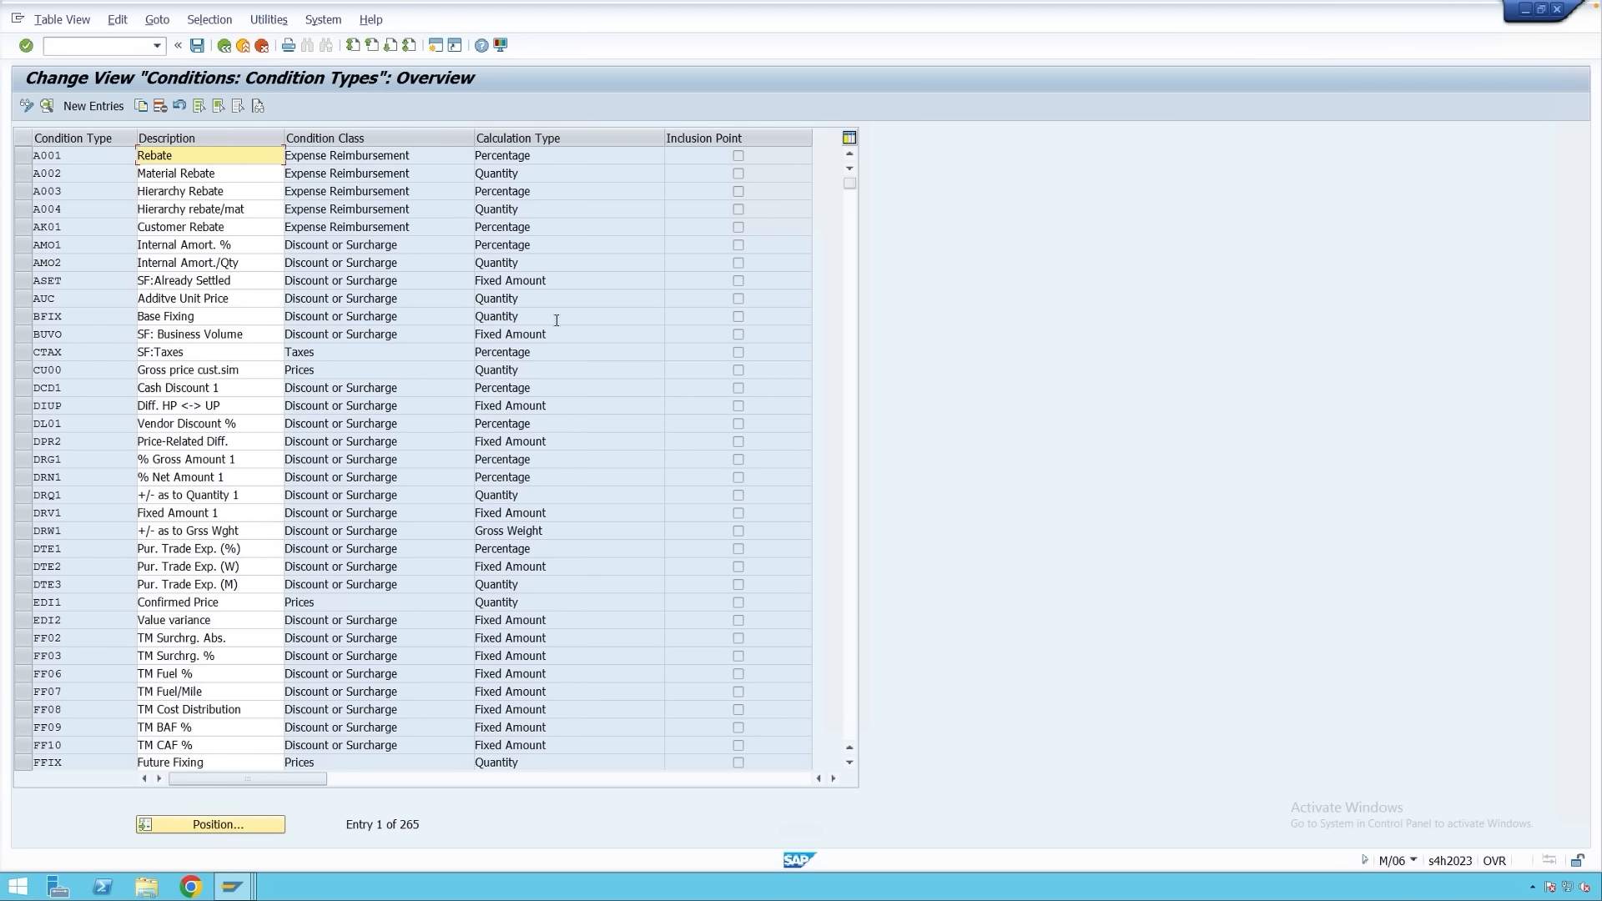
Find condition type PB00 in the overview and open its details.
click(260, 817)
text(PB00)
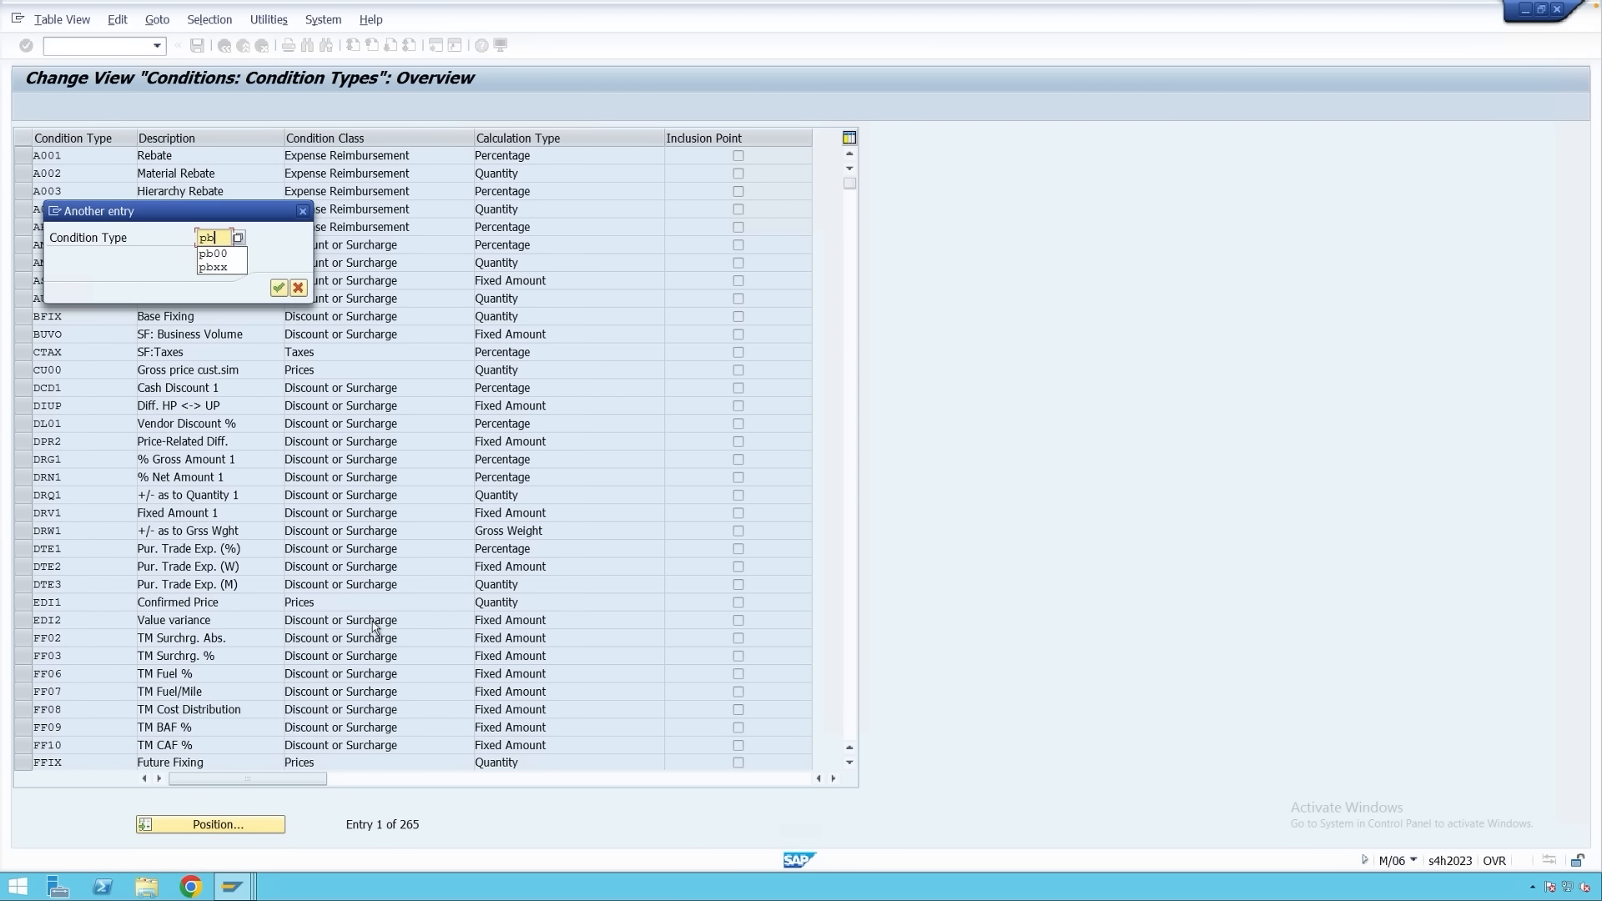
key(Return)
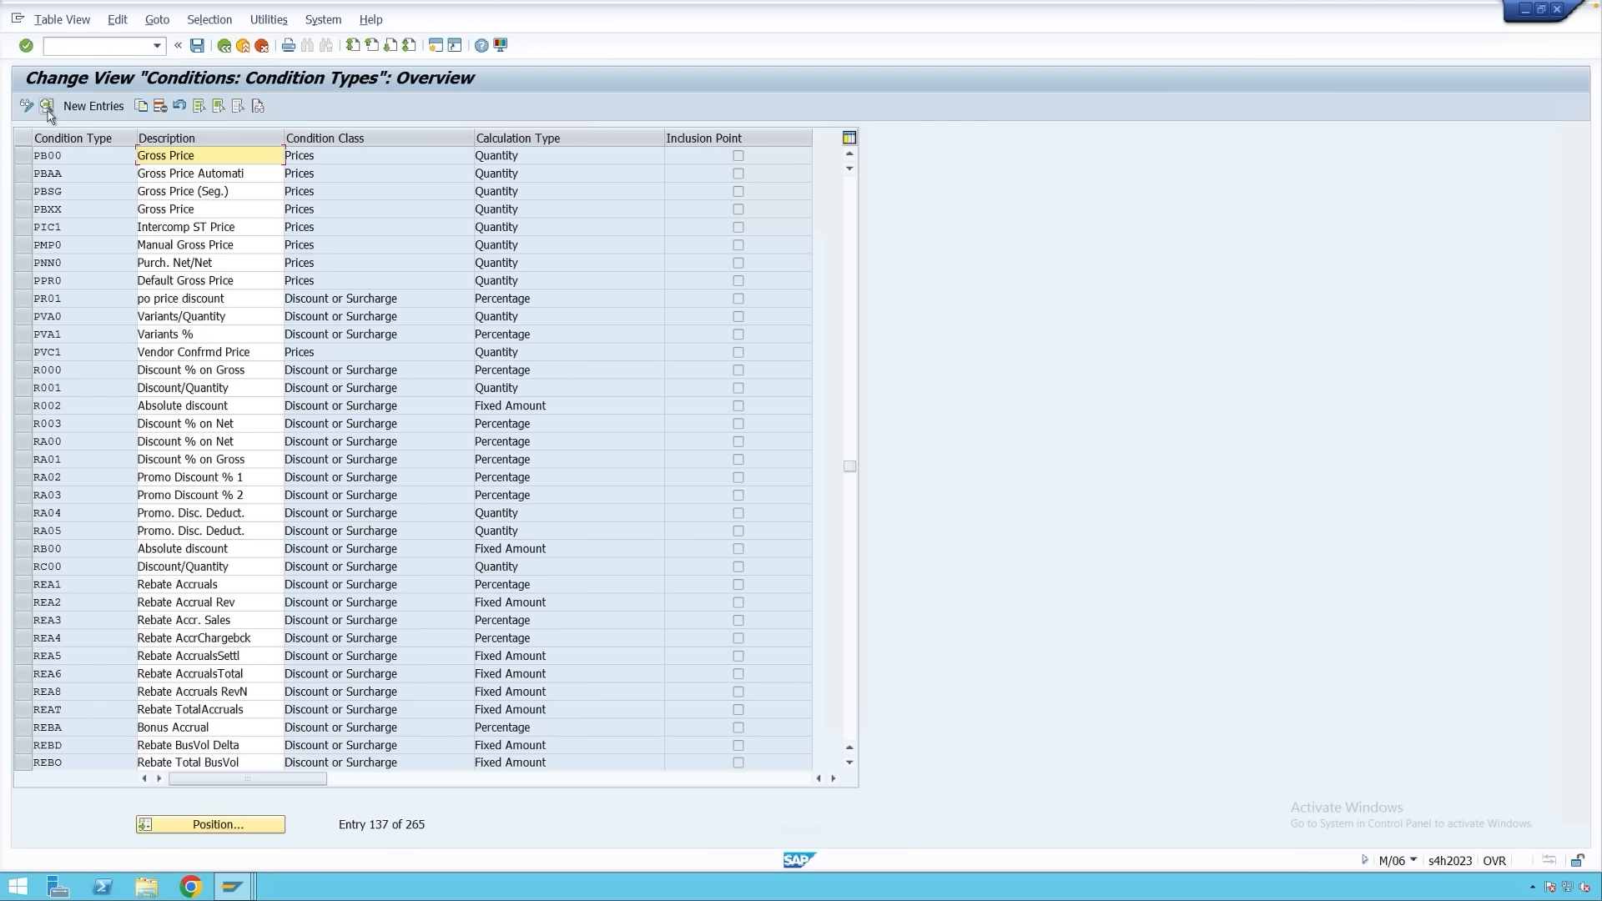
double_click(84, 157)
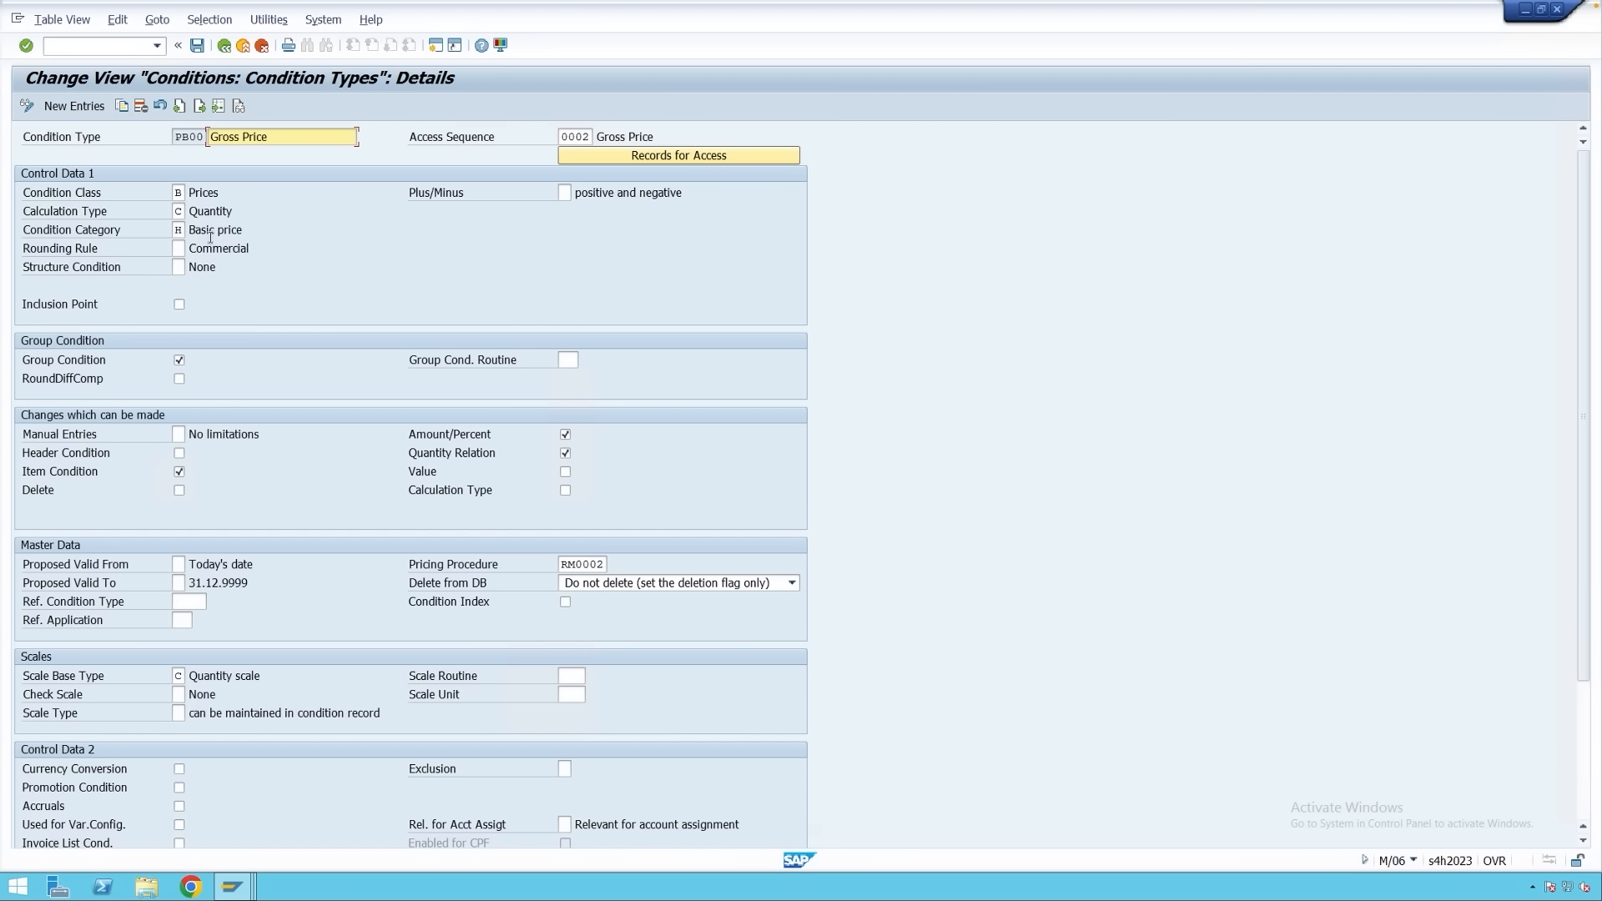
Check the possible values and the field help for PB00's Rounding Rule without changing the setting.
click(33, 257)
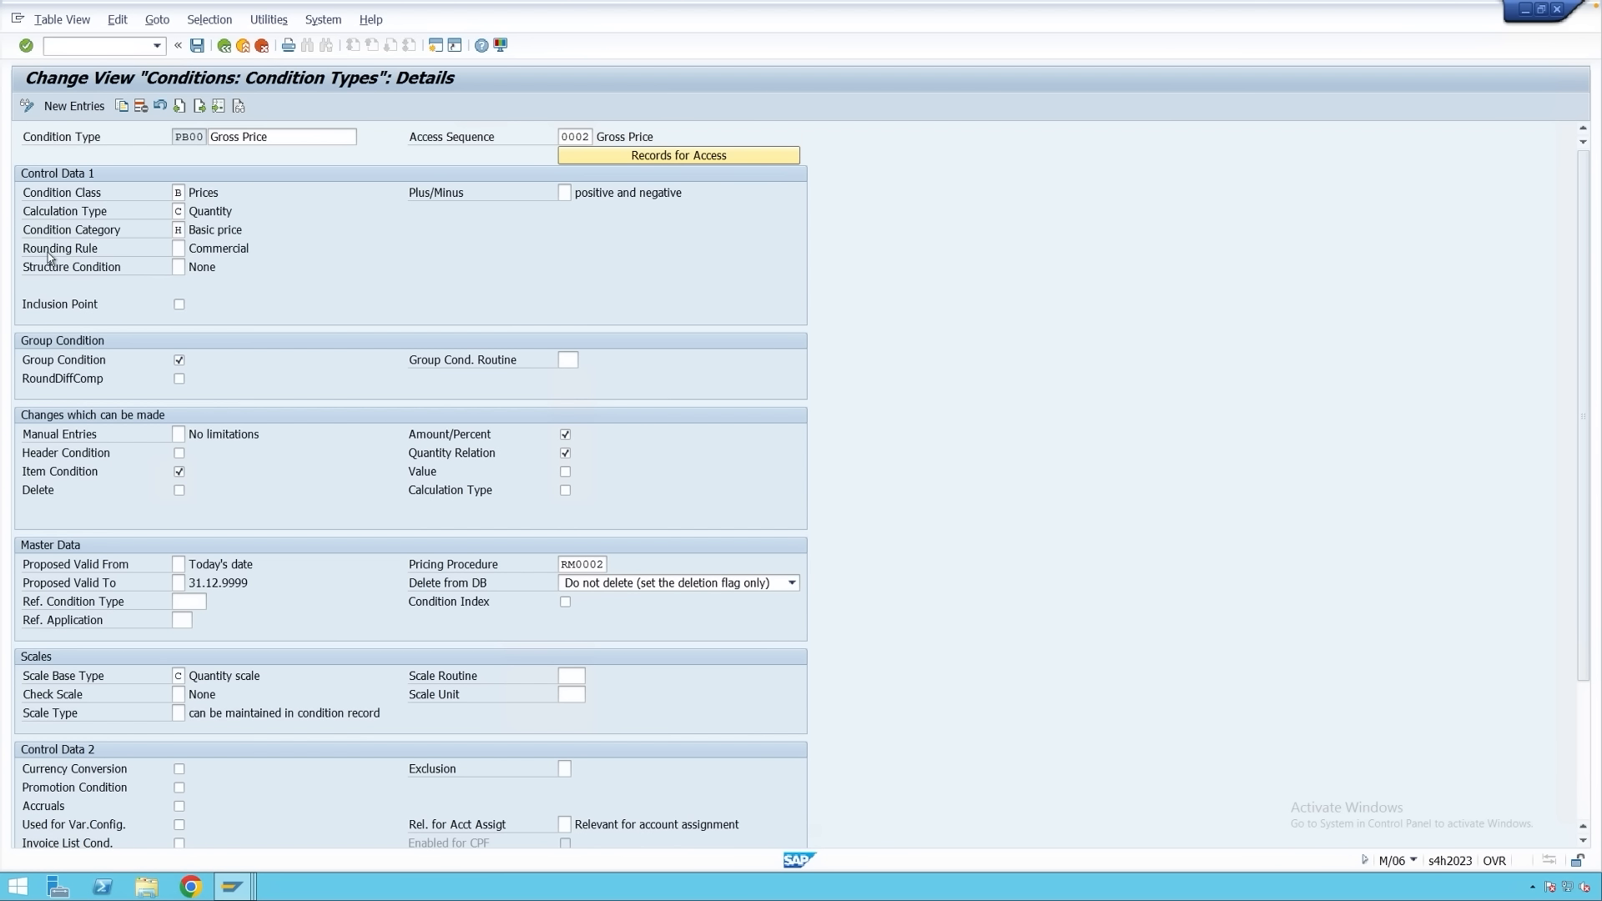
click(181, 249)
key(F4)
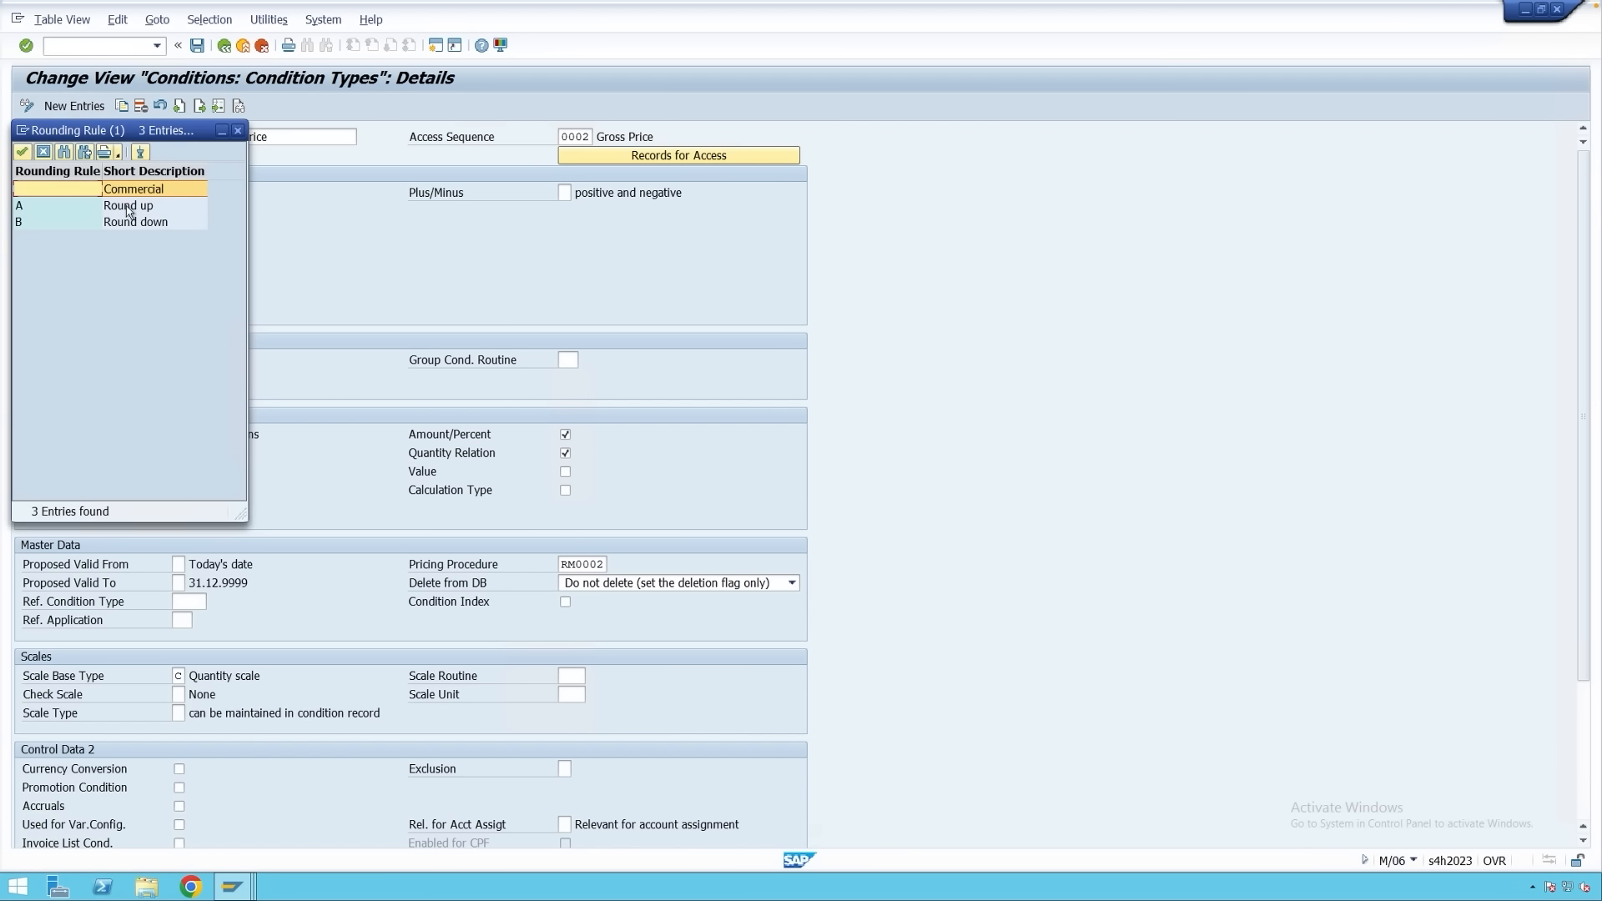
key(Escape)
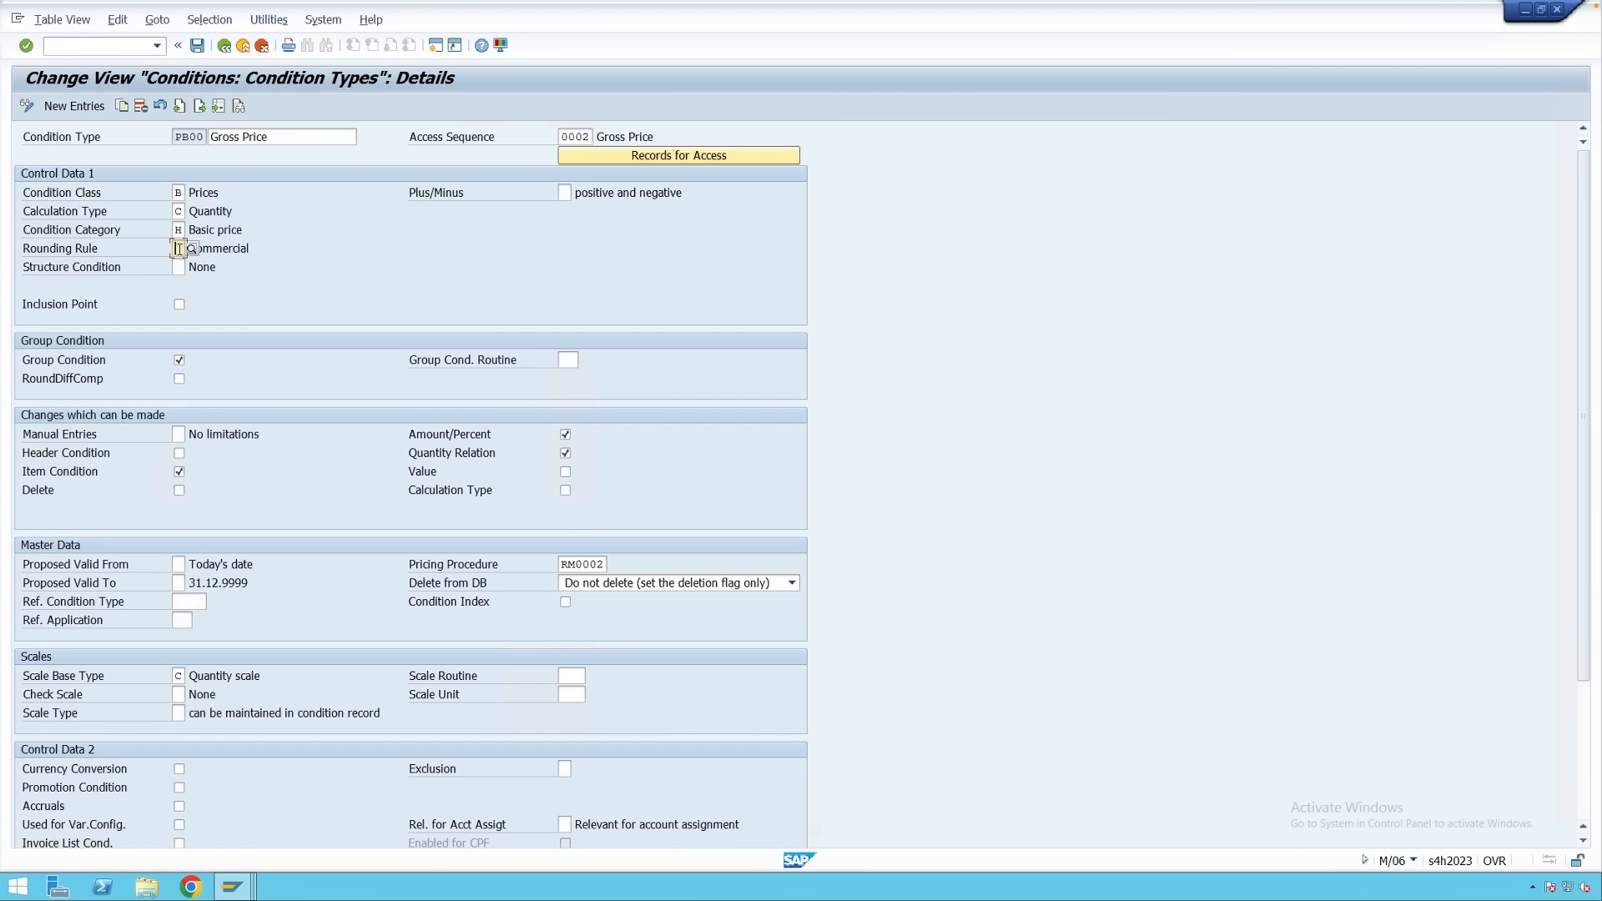
key(F1)
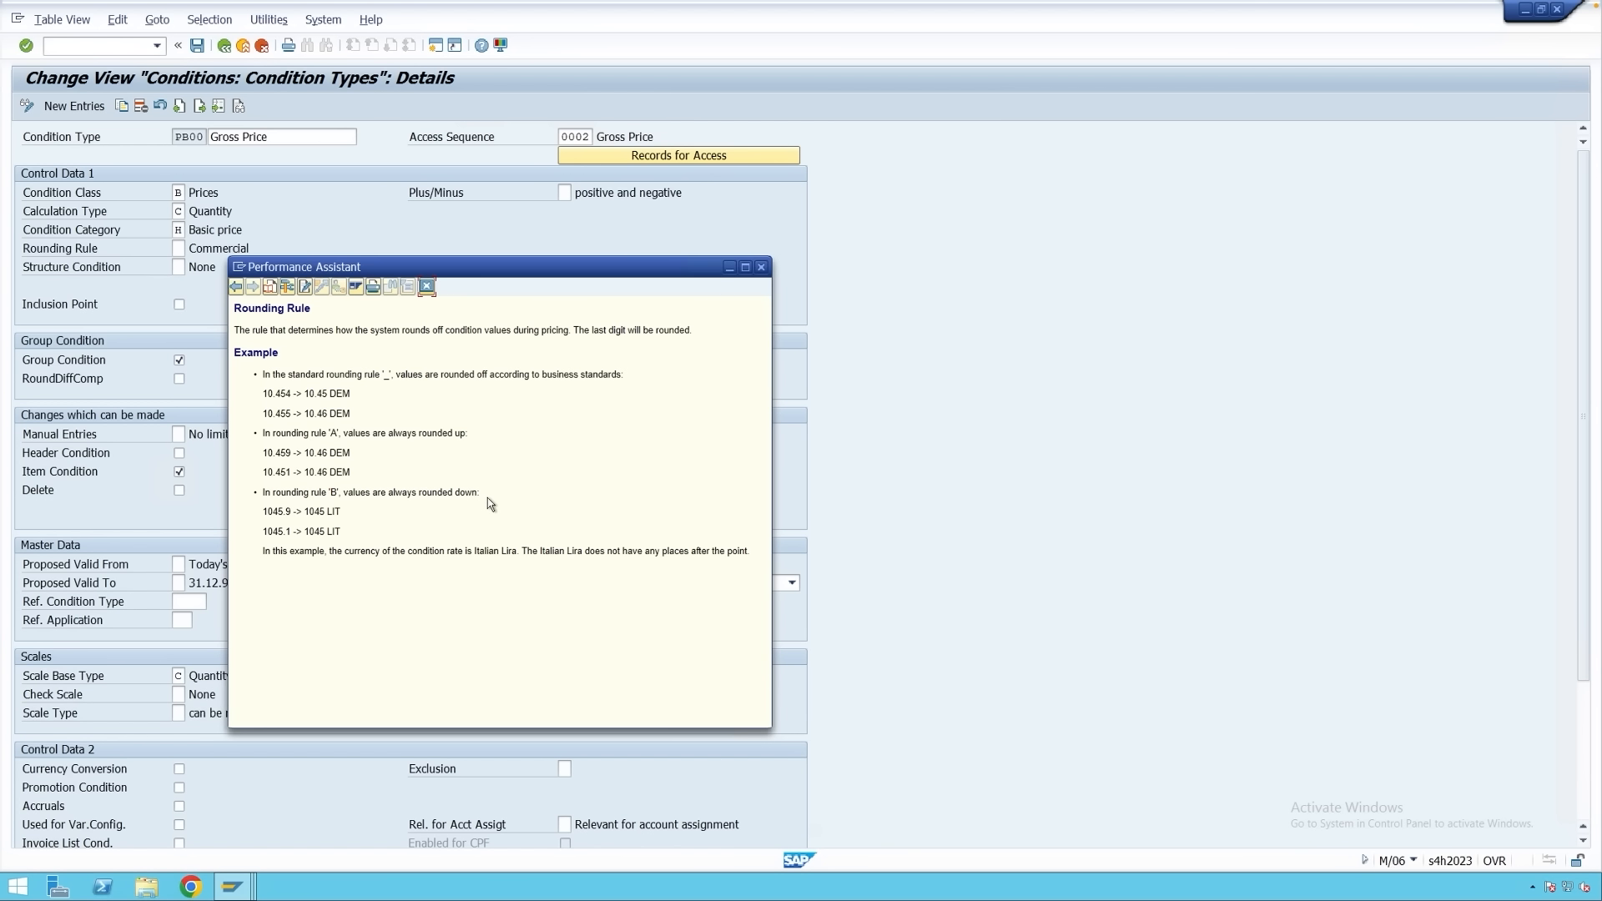
click(426, 286)
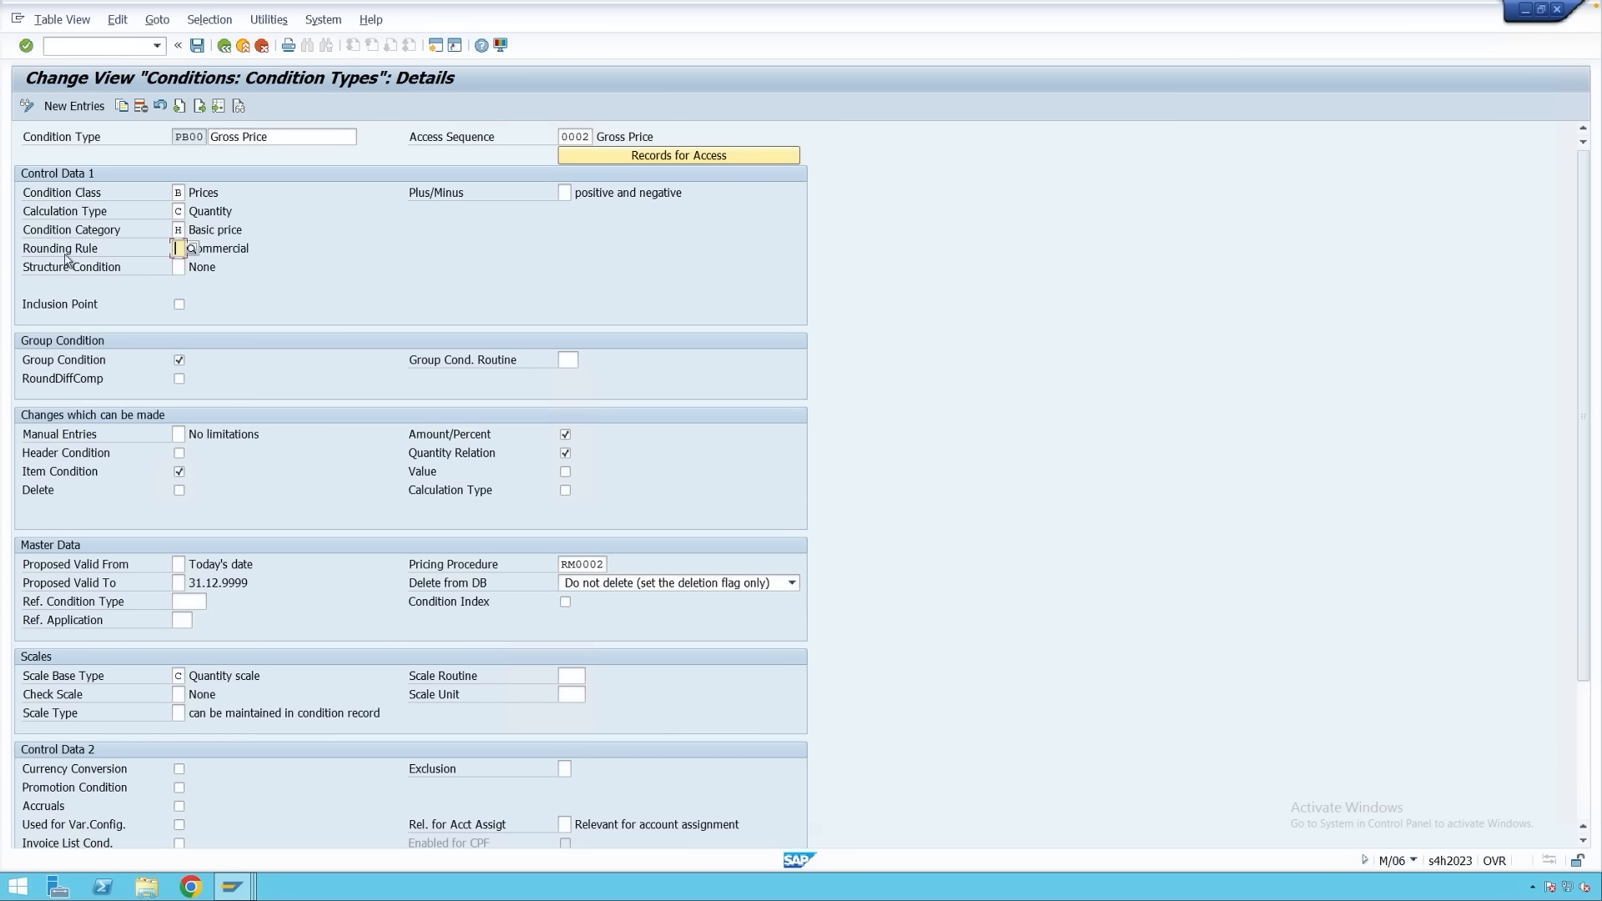
click(56, 359)
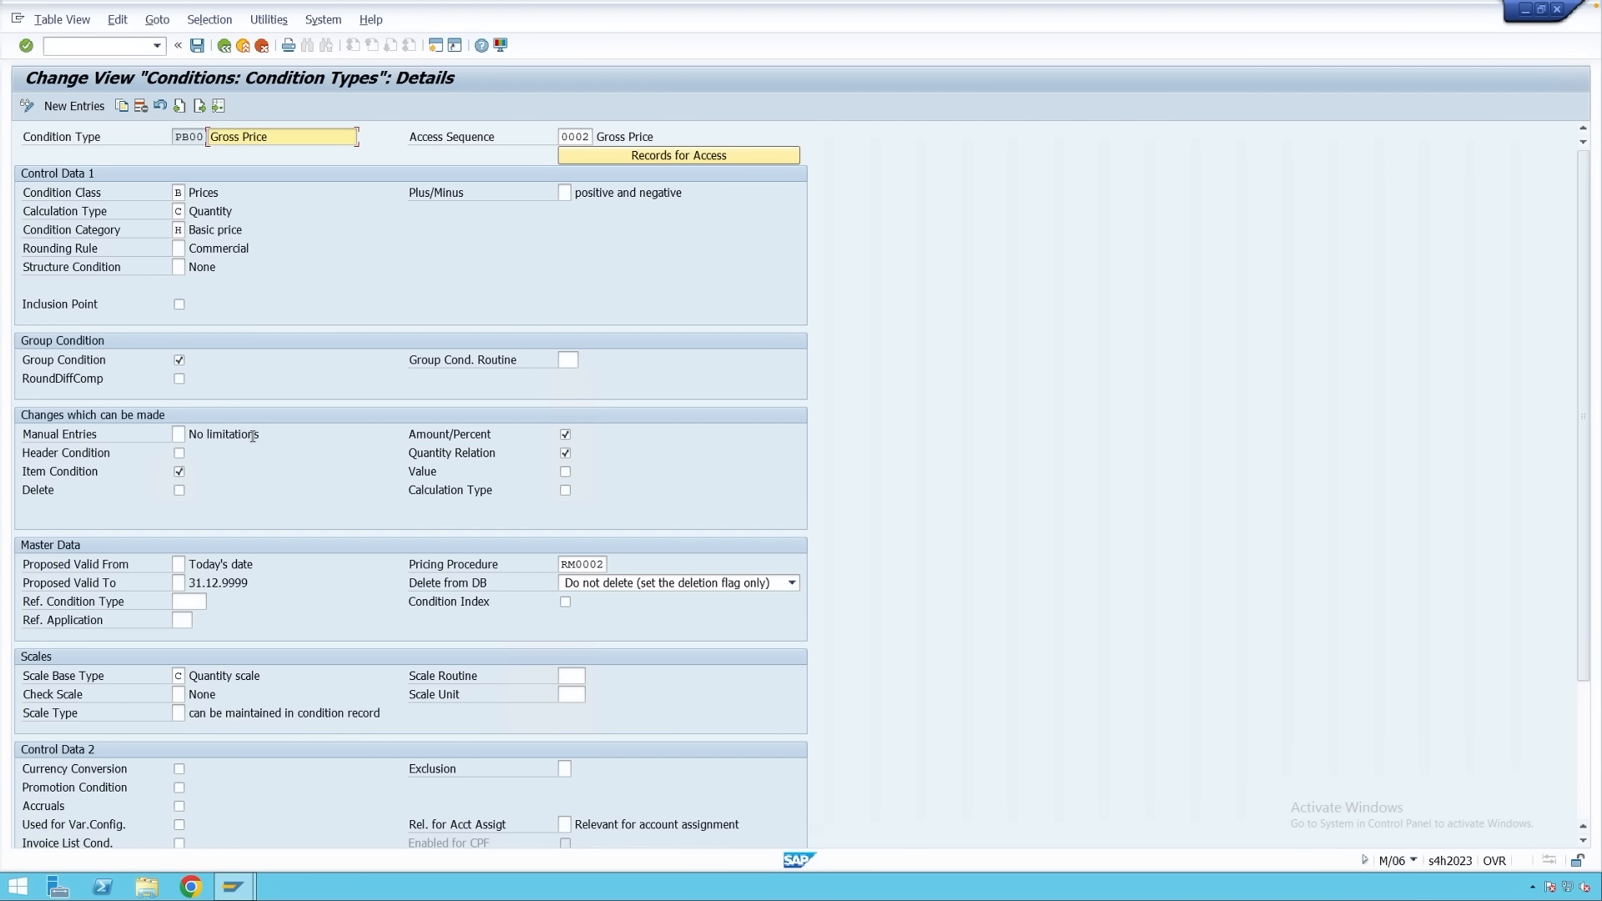
Examine each possible value of PB00's Manual Entries setting, including the automatic and manual priority options, and close the list without choosing one.
click(177, 434)
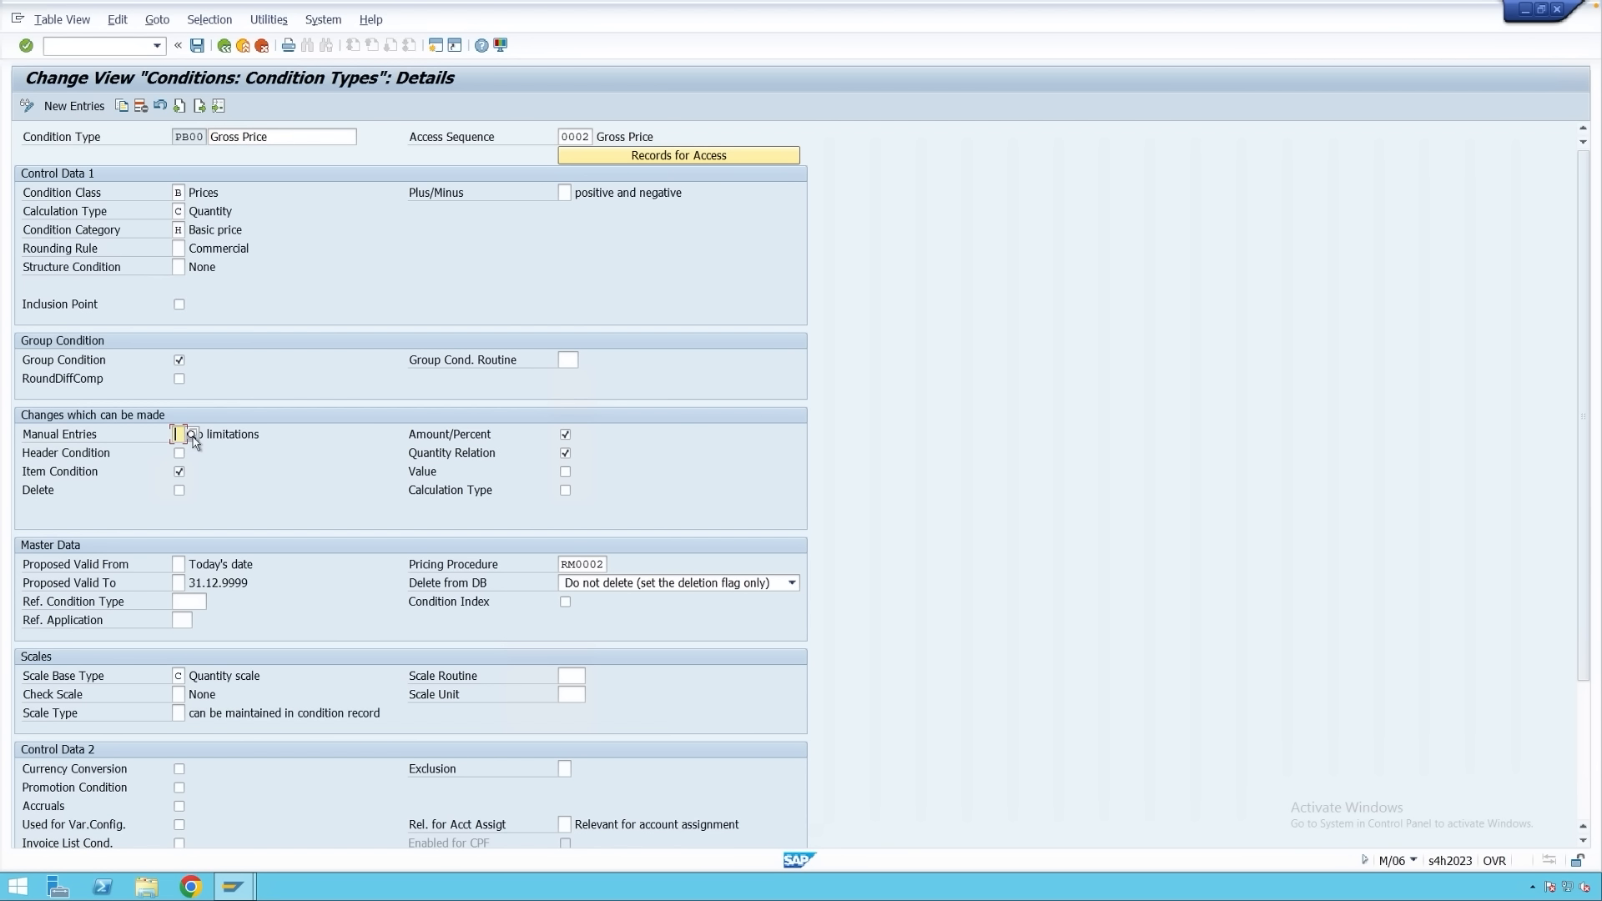
click(194, 434)
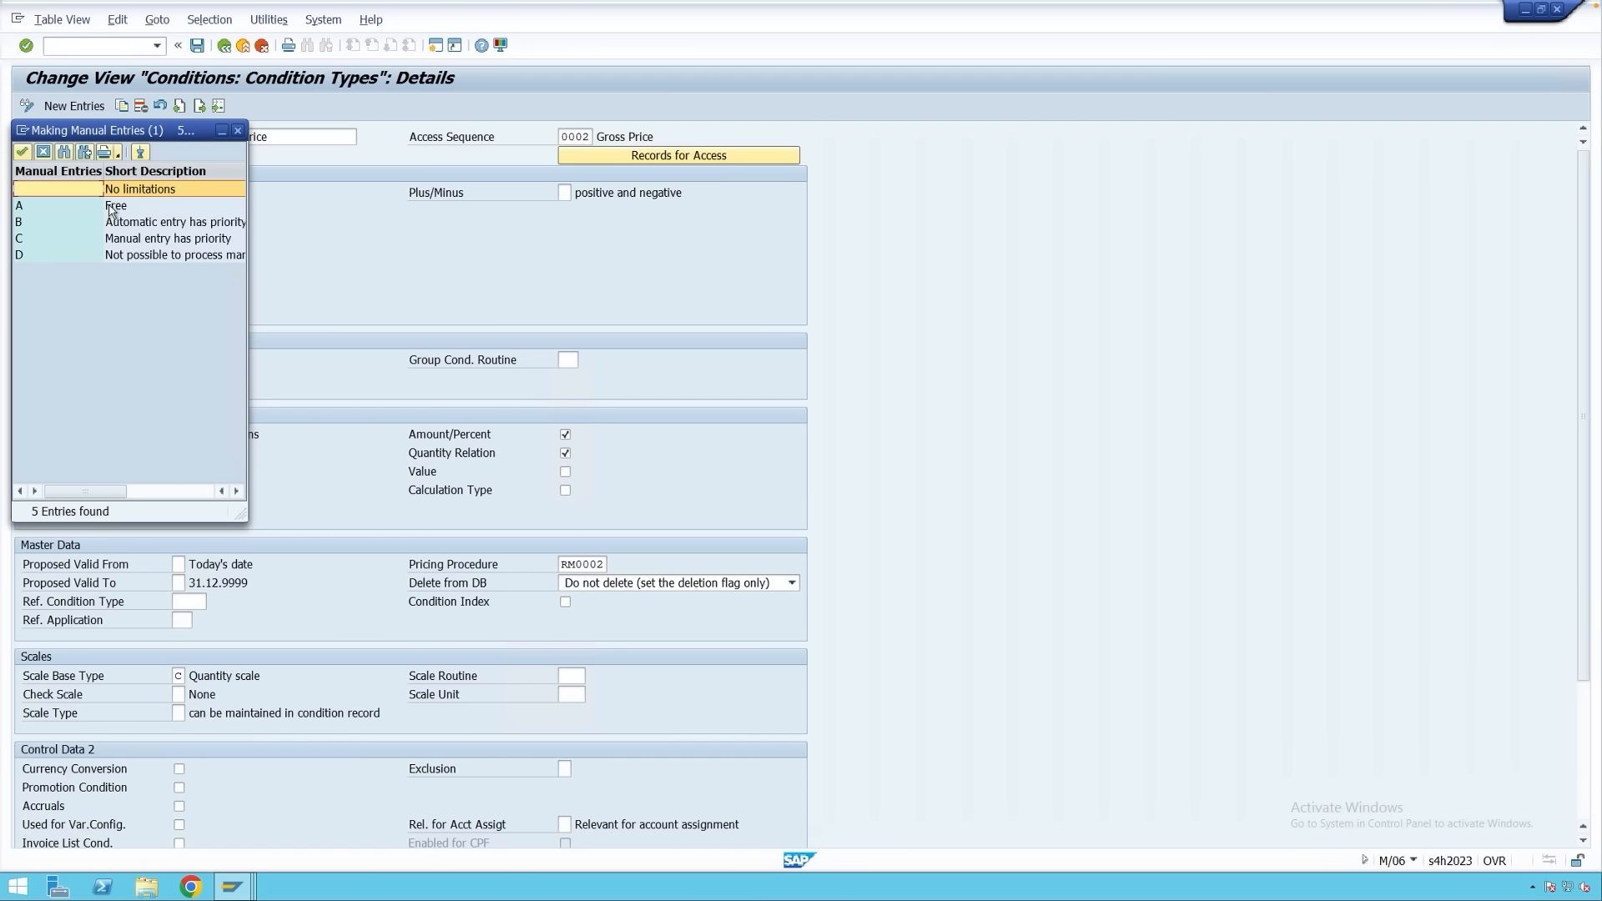
click(77, 222)
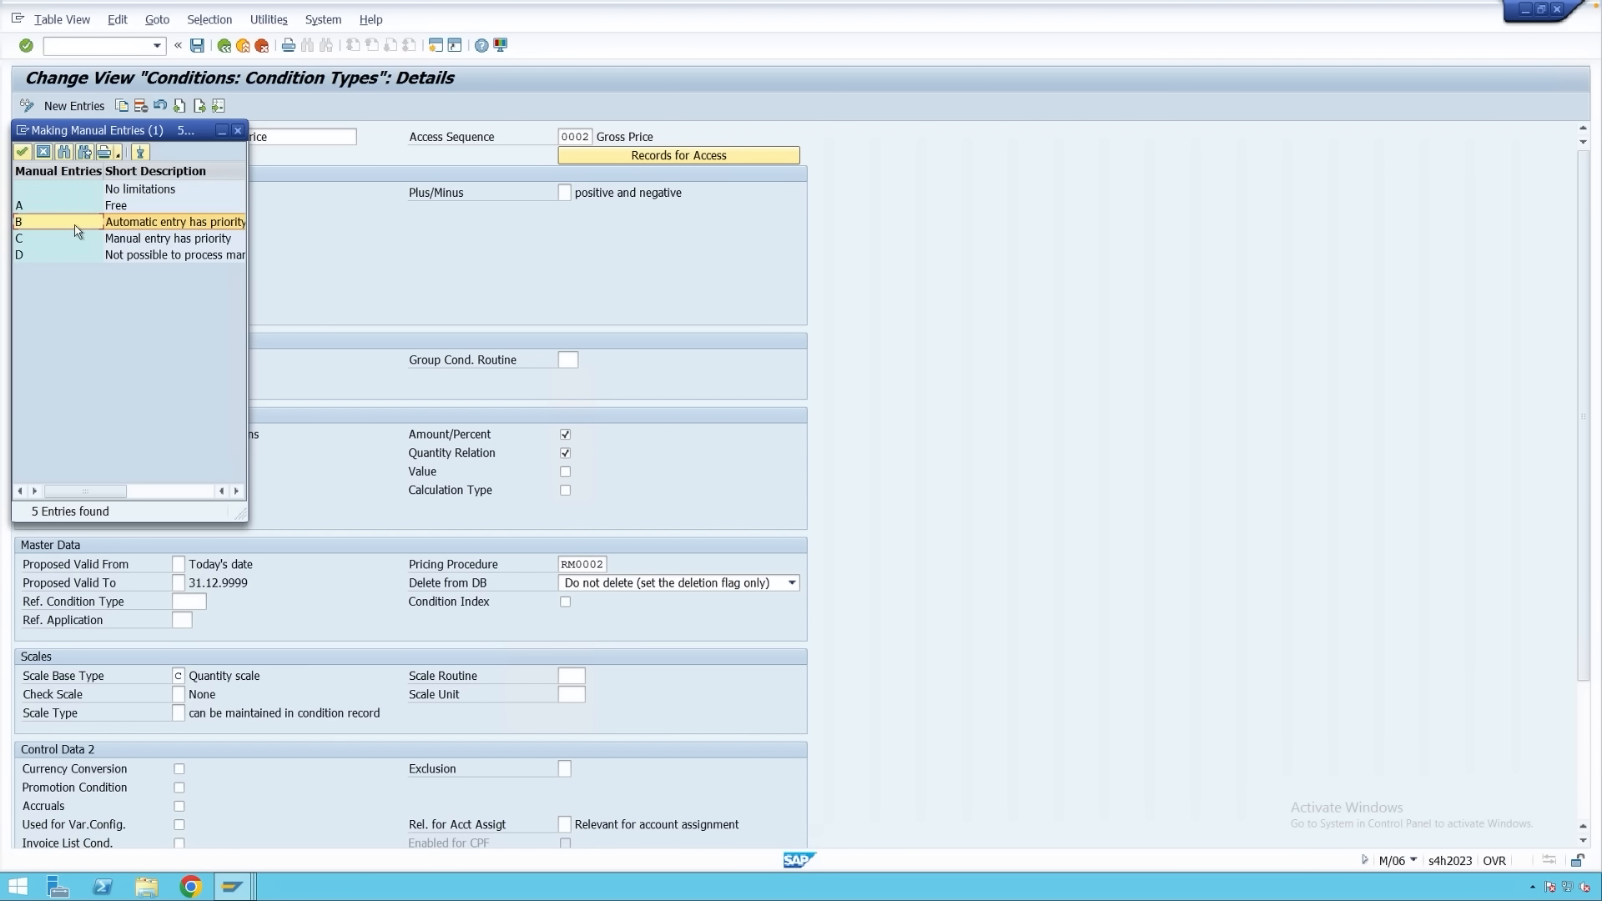
drag(116, 131, 269, 262)
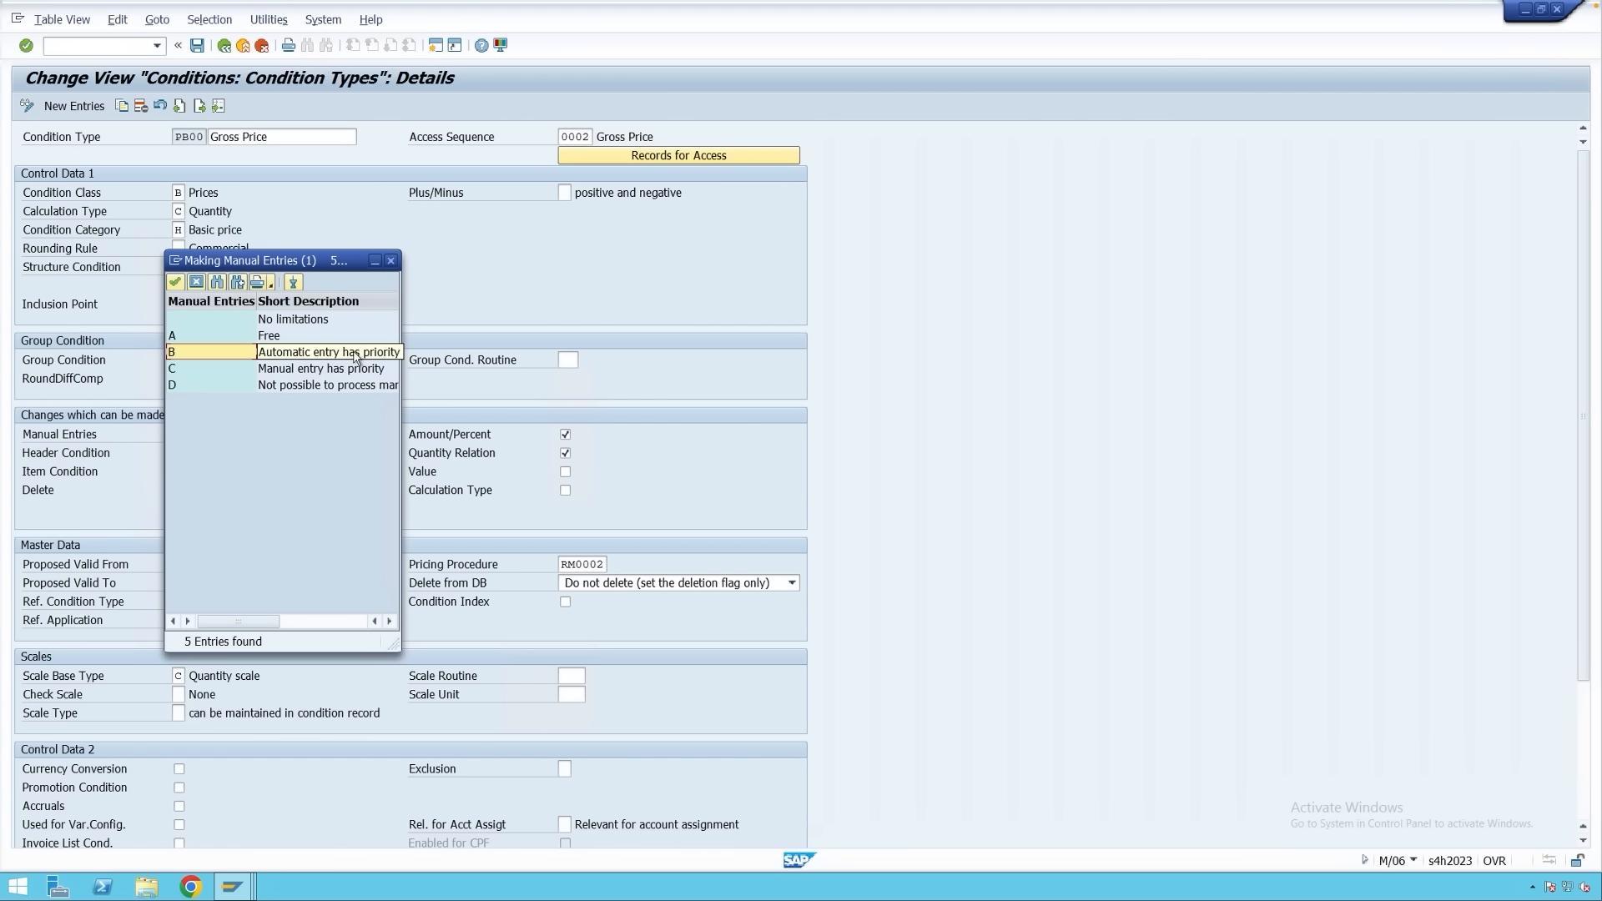
click(255, 372)
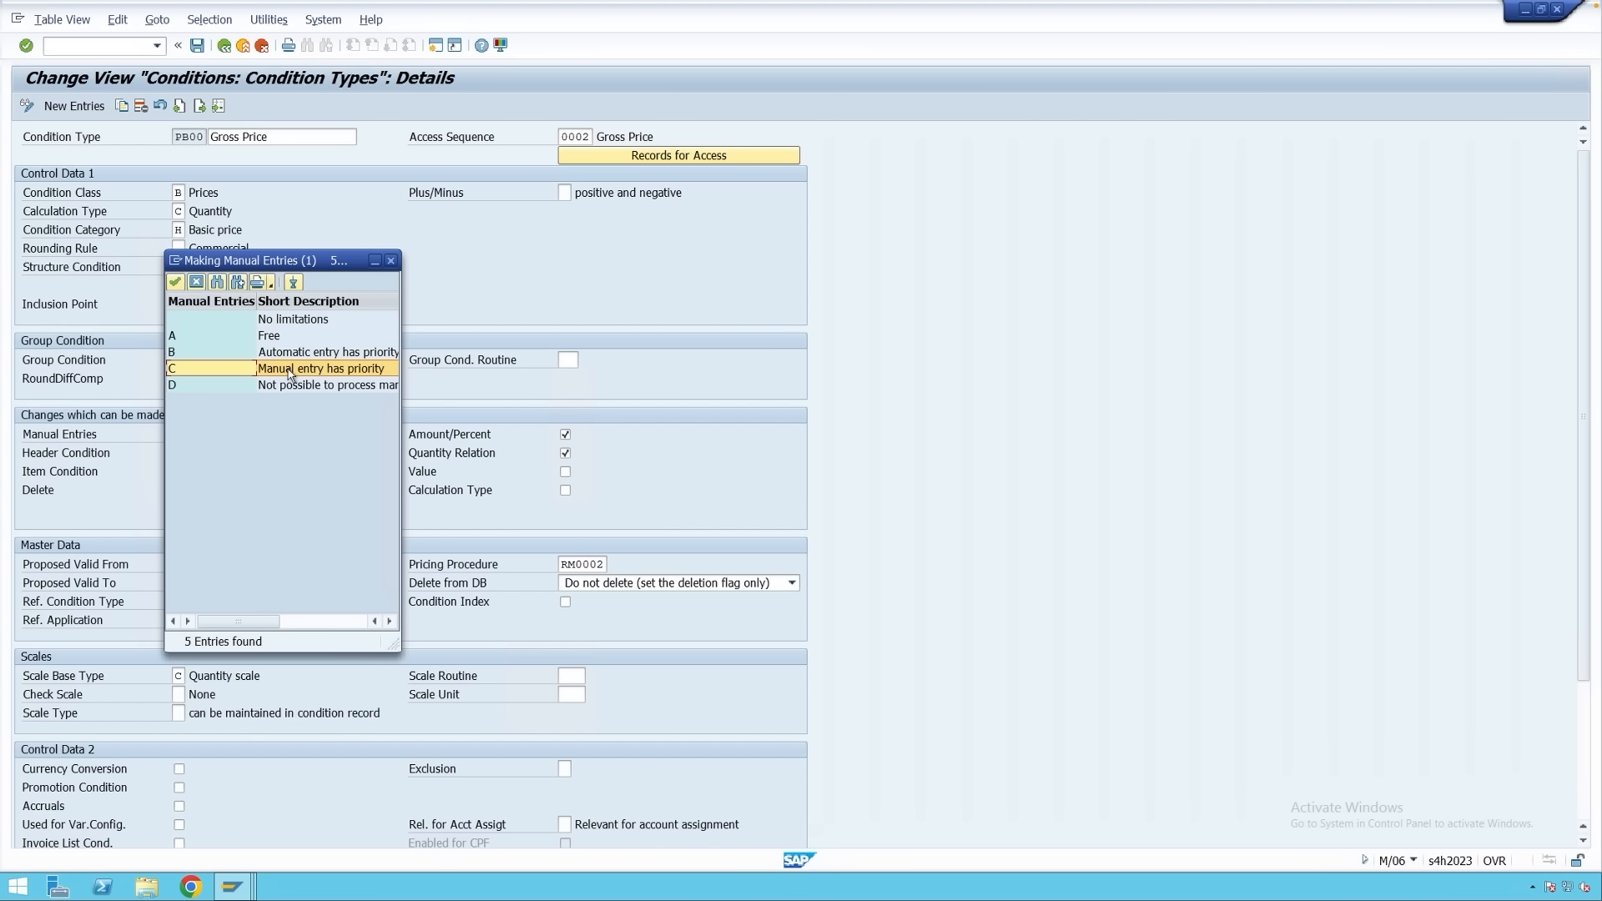
click(252, 385)
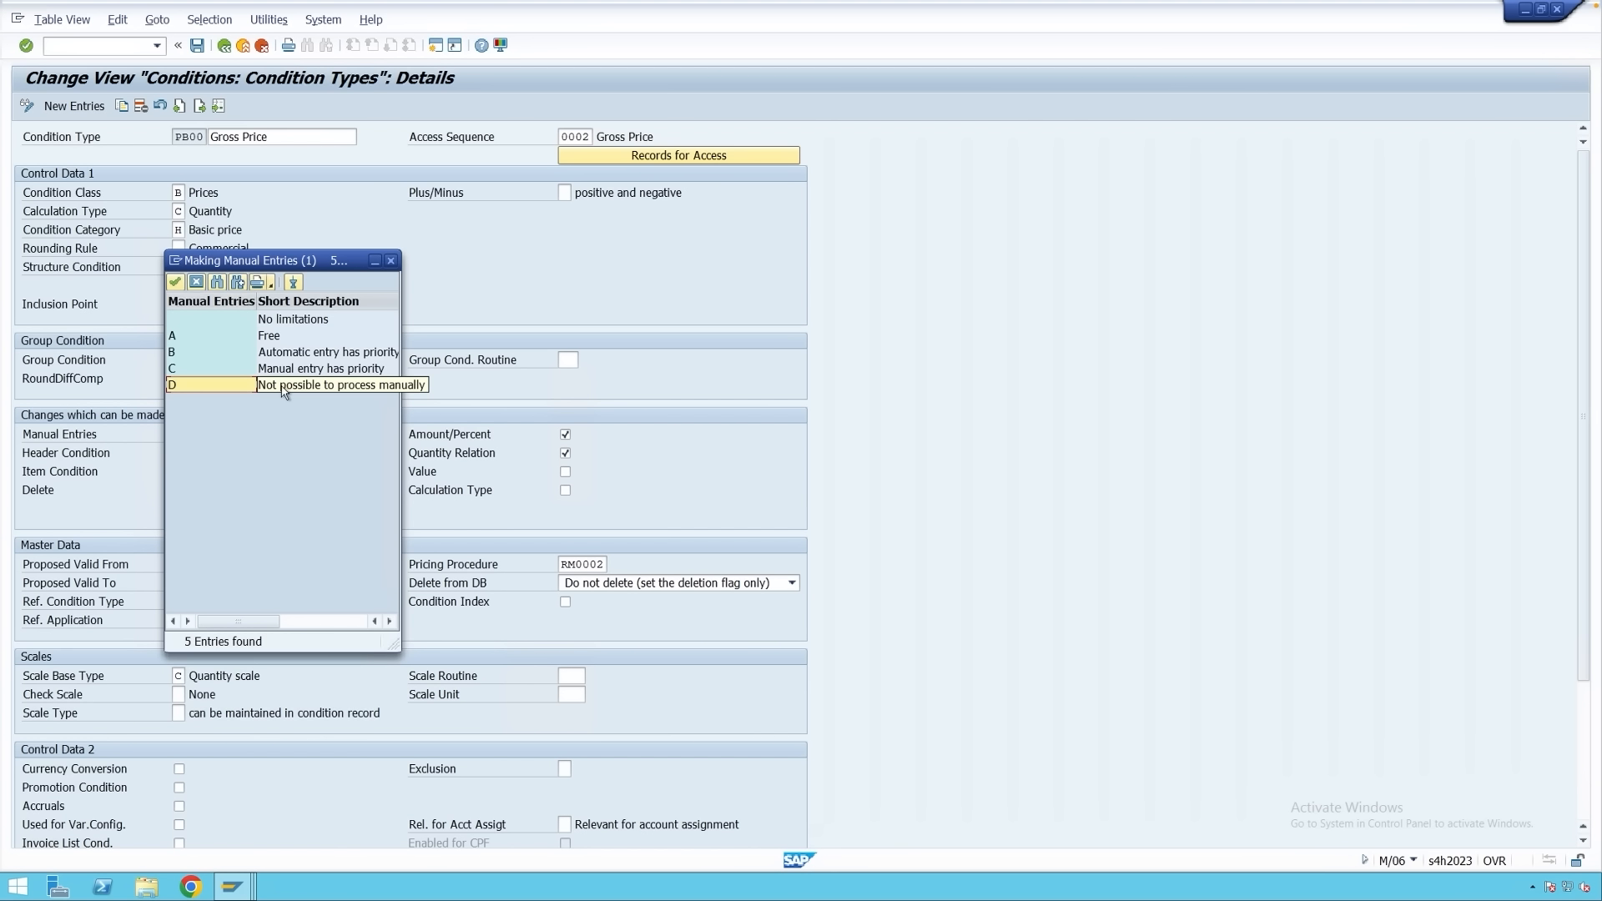
click(260, 356)
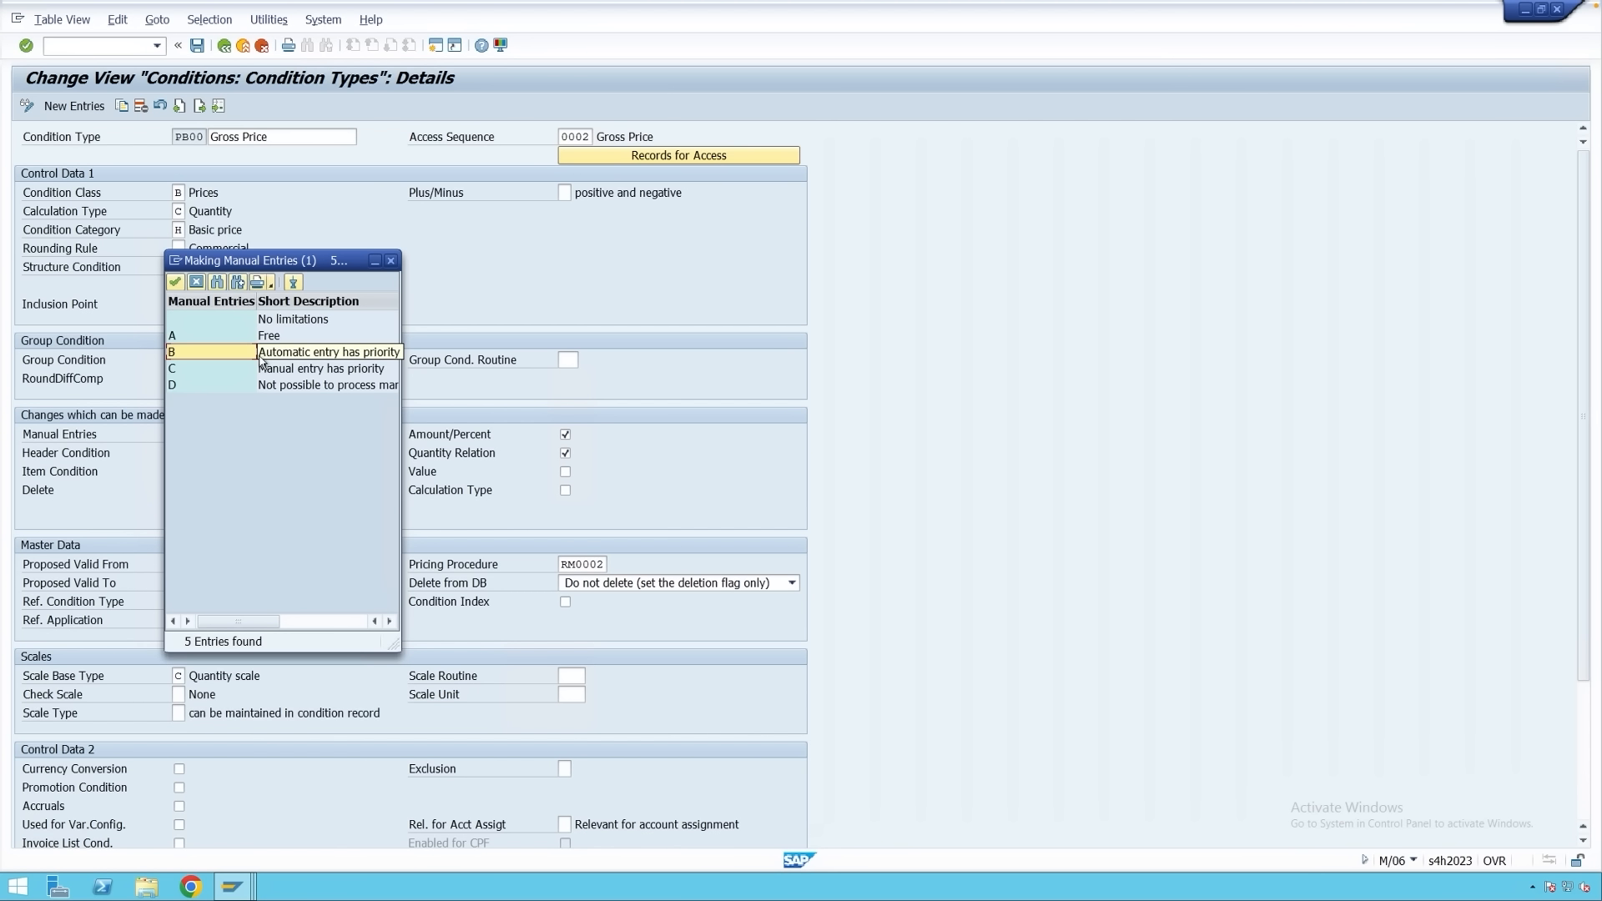
click(249, 372)
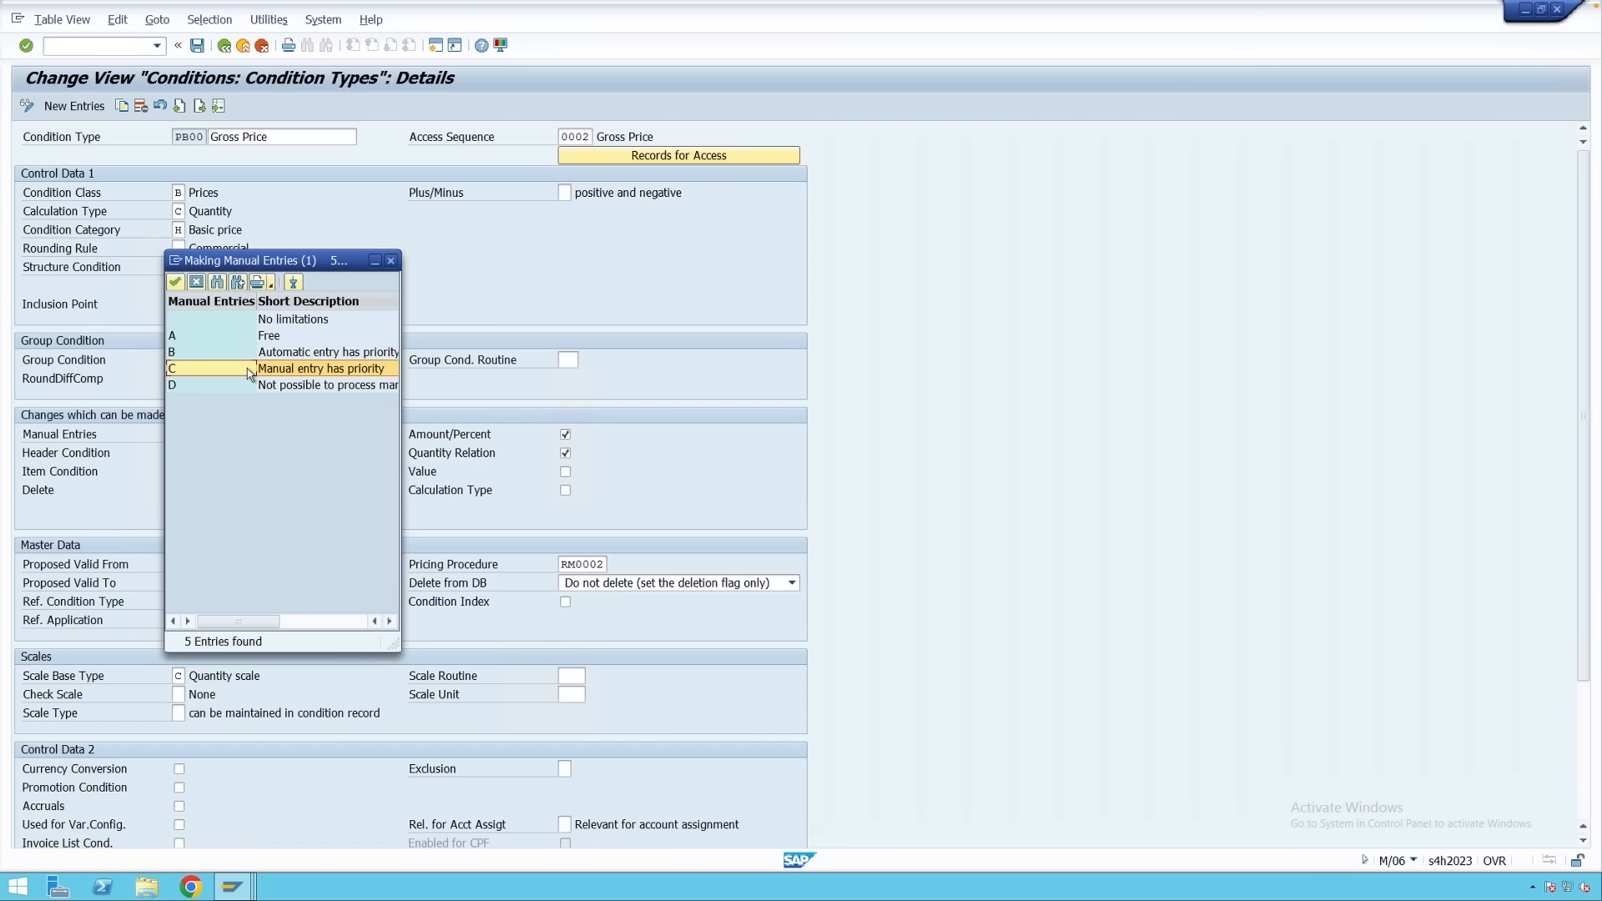
click(266, 340)
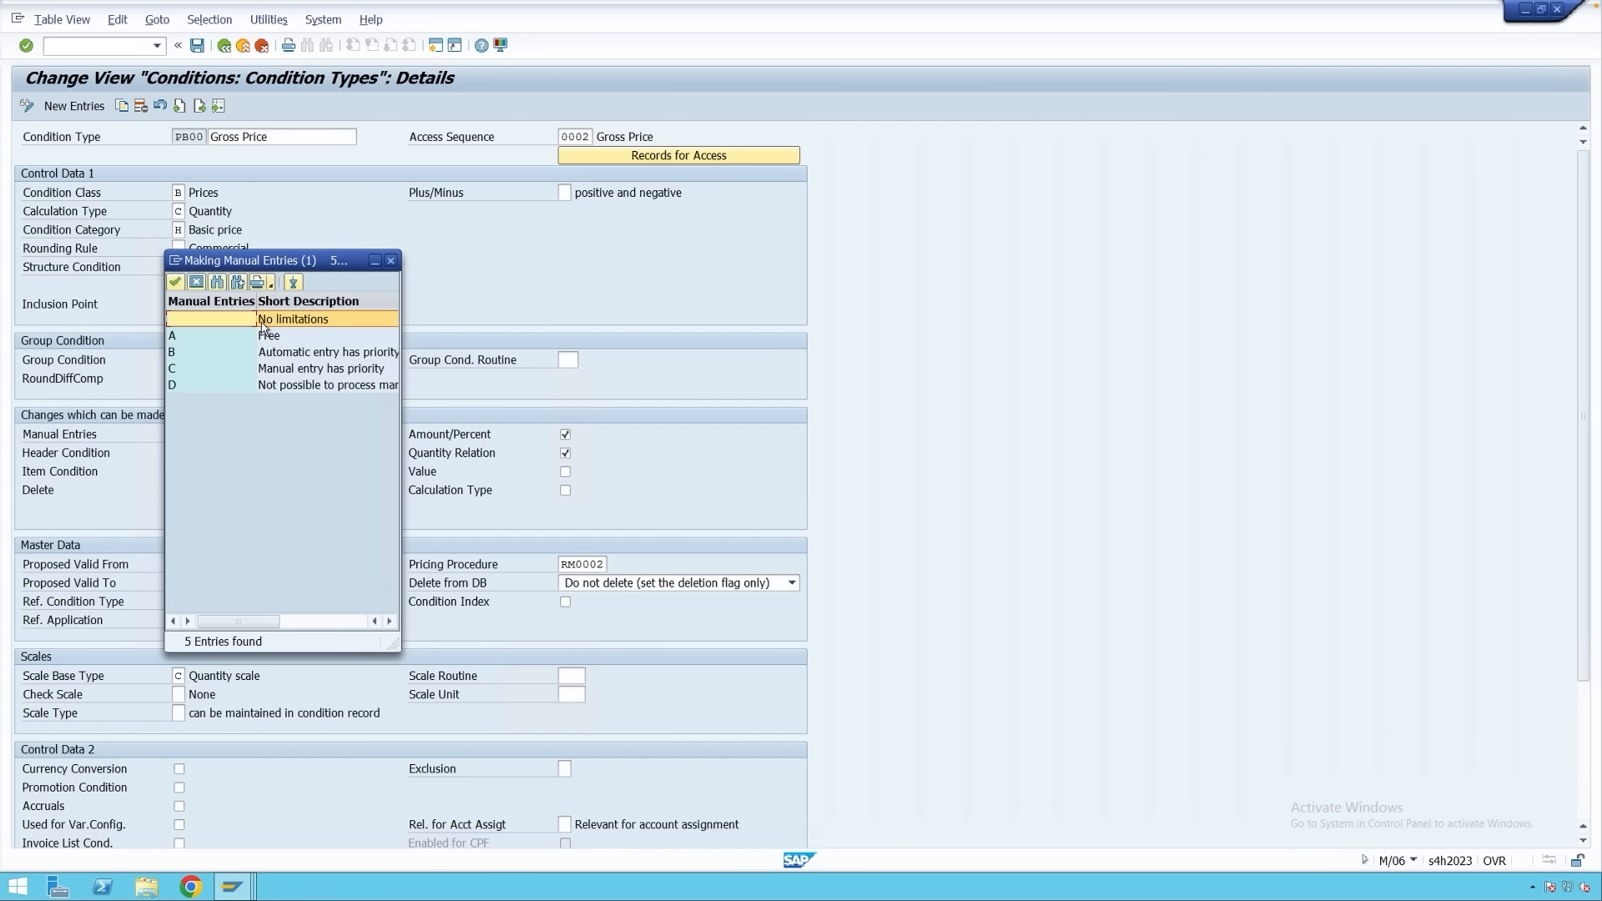
click(268, 322)
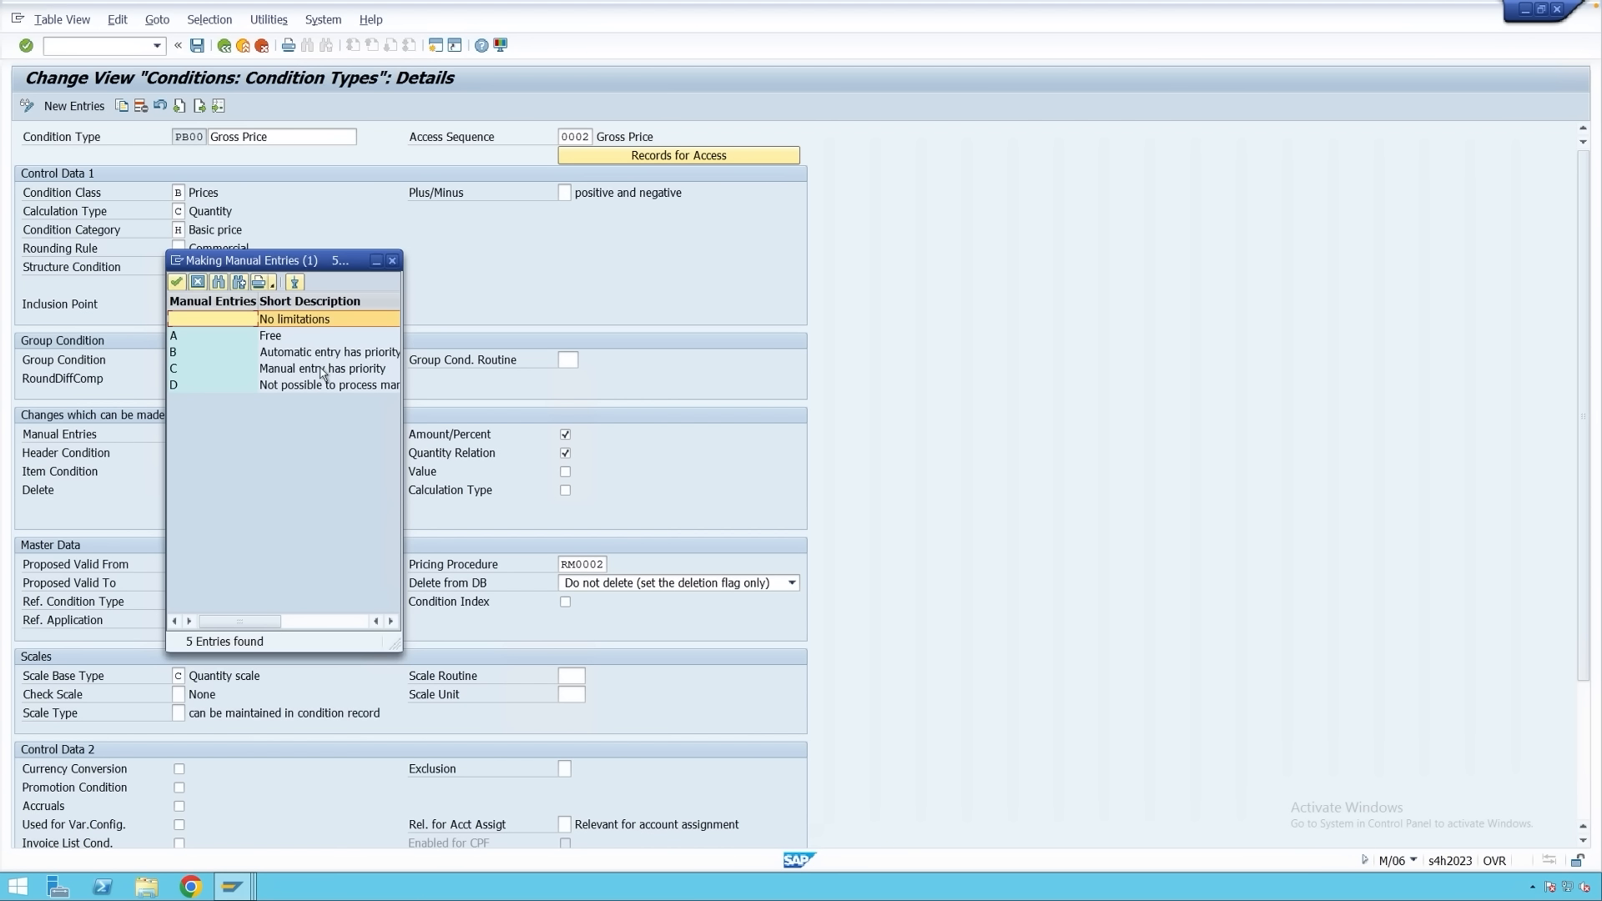
click(392, 261)
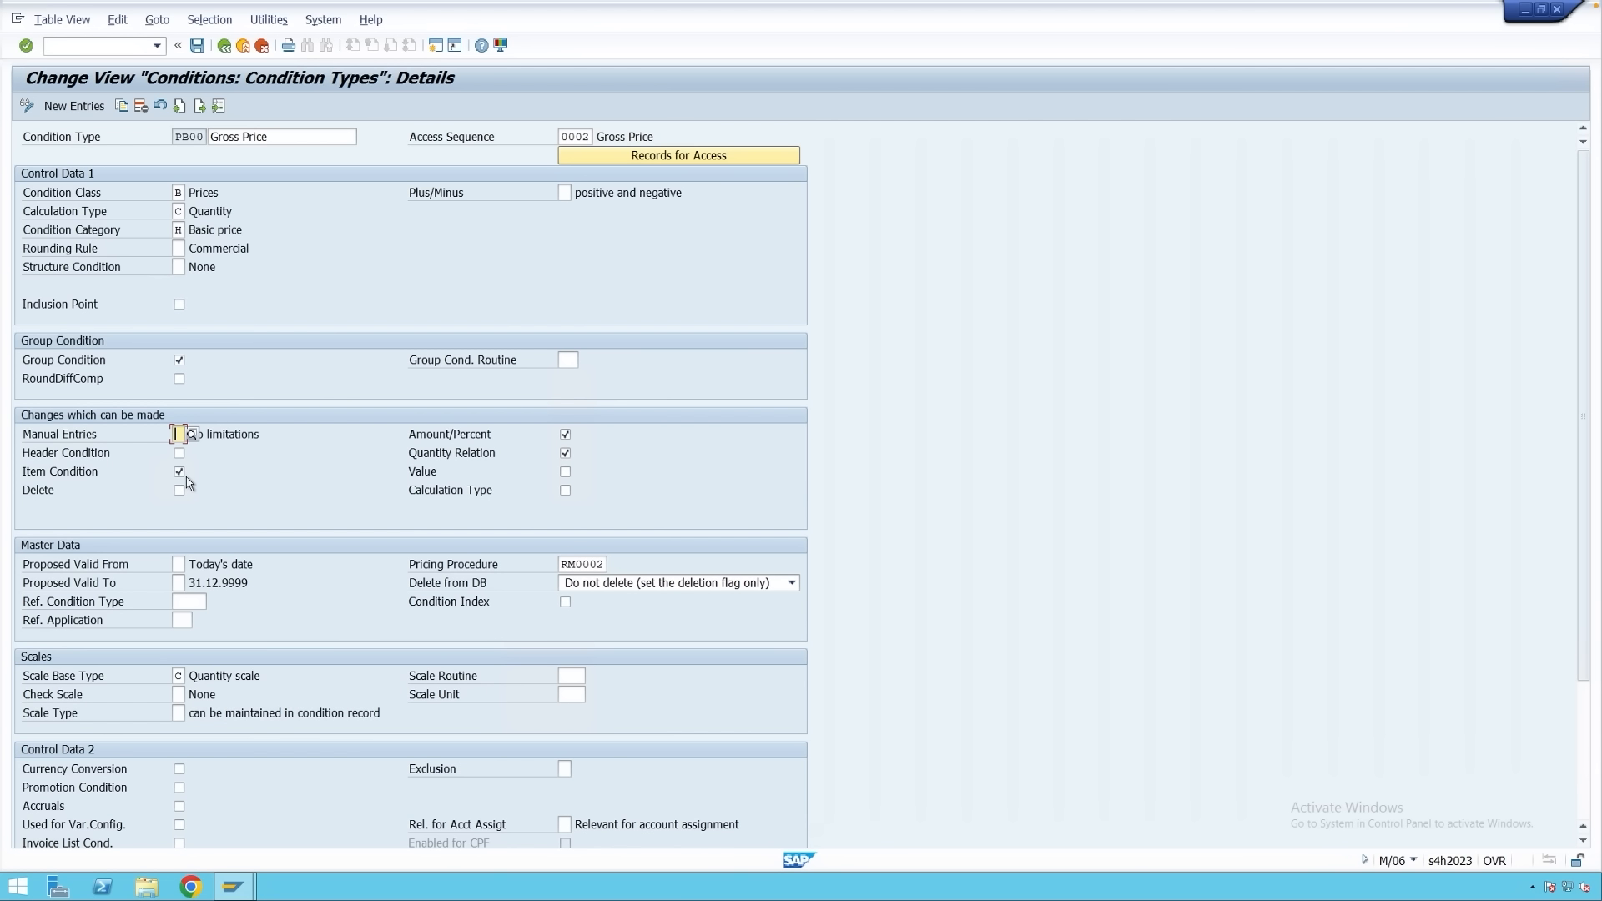
Review PB00's change, master data, scale and Control Data 2 settings, and return to the condition types overview.
click(224, 436)
scroll(285, 709, down, 2)
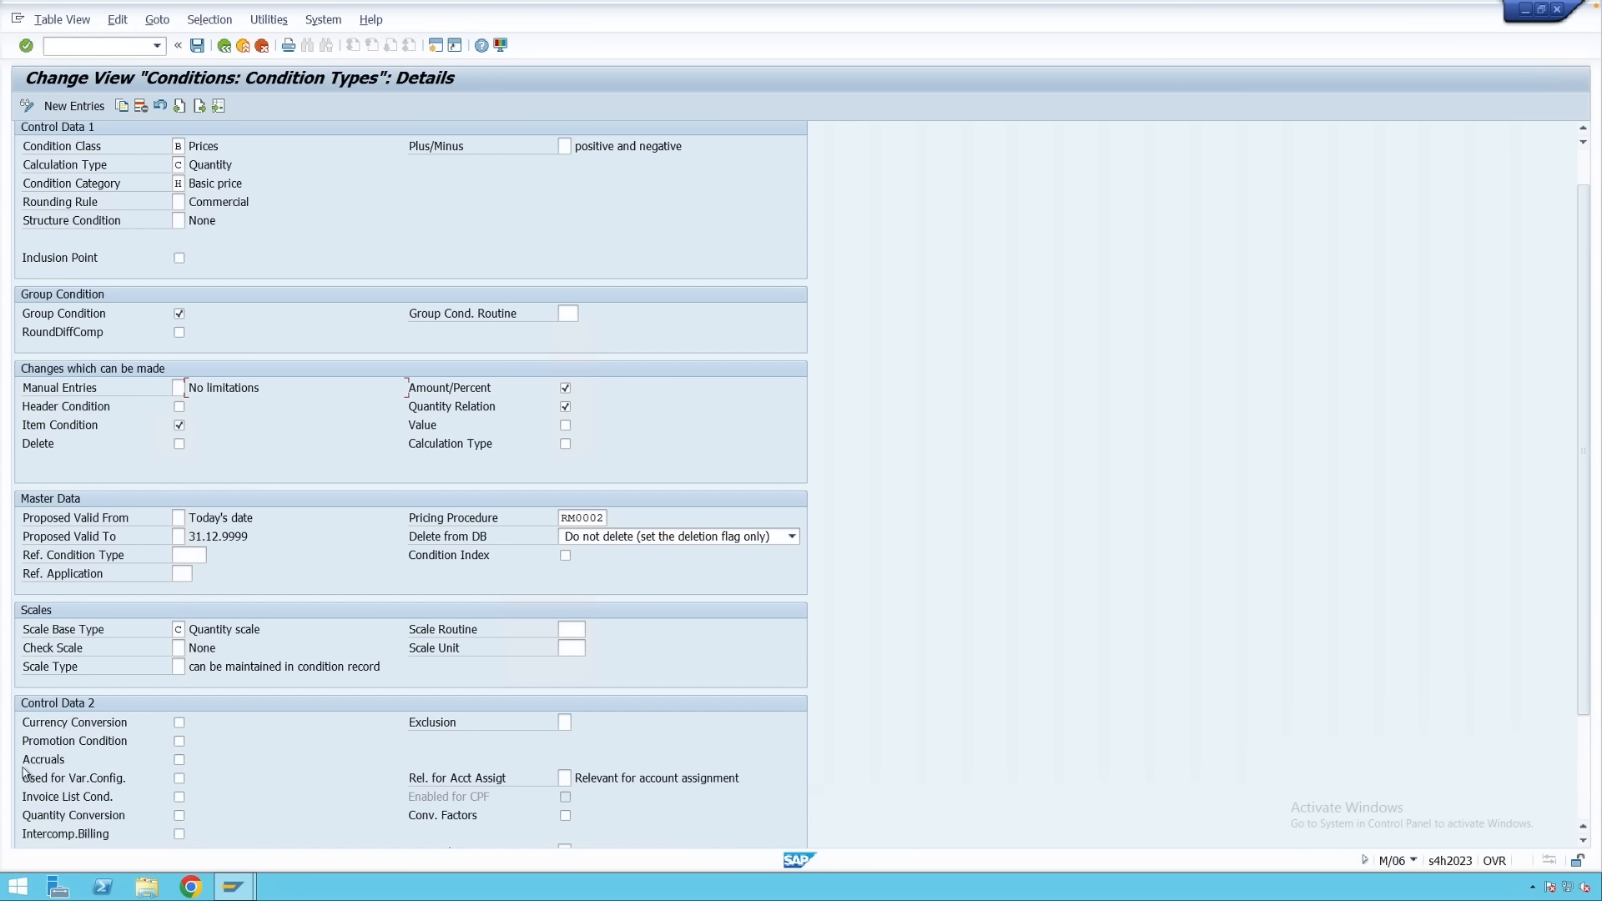
scroll(200, 774, up, 1)
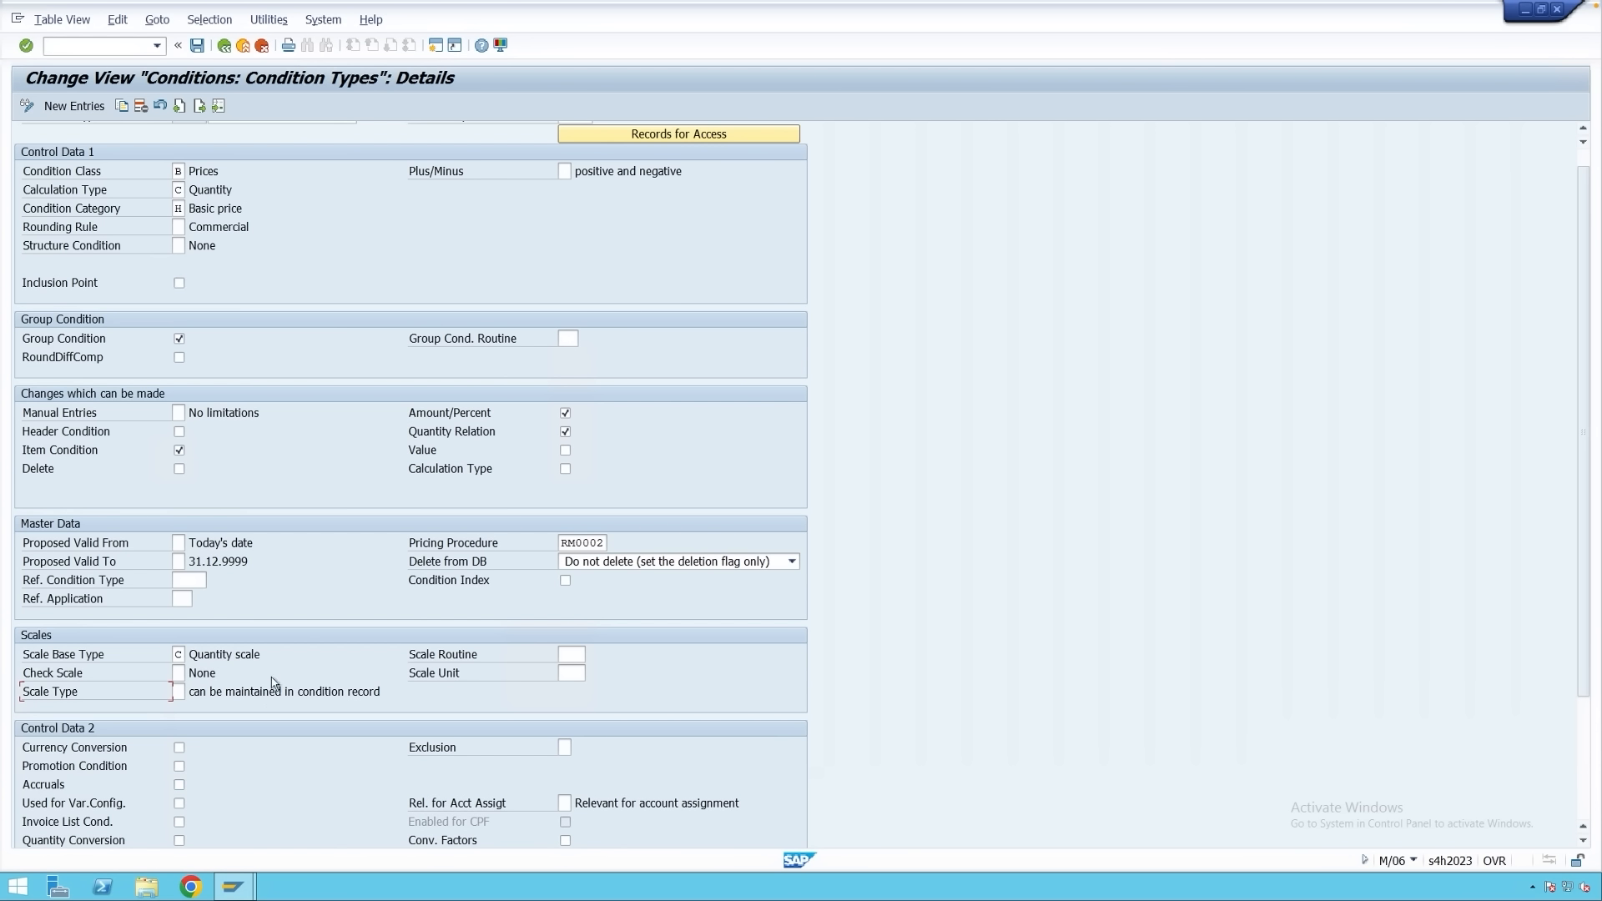
scroll(208, 298, up, 1)
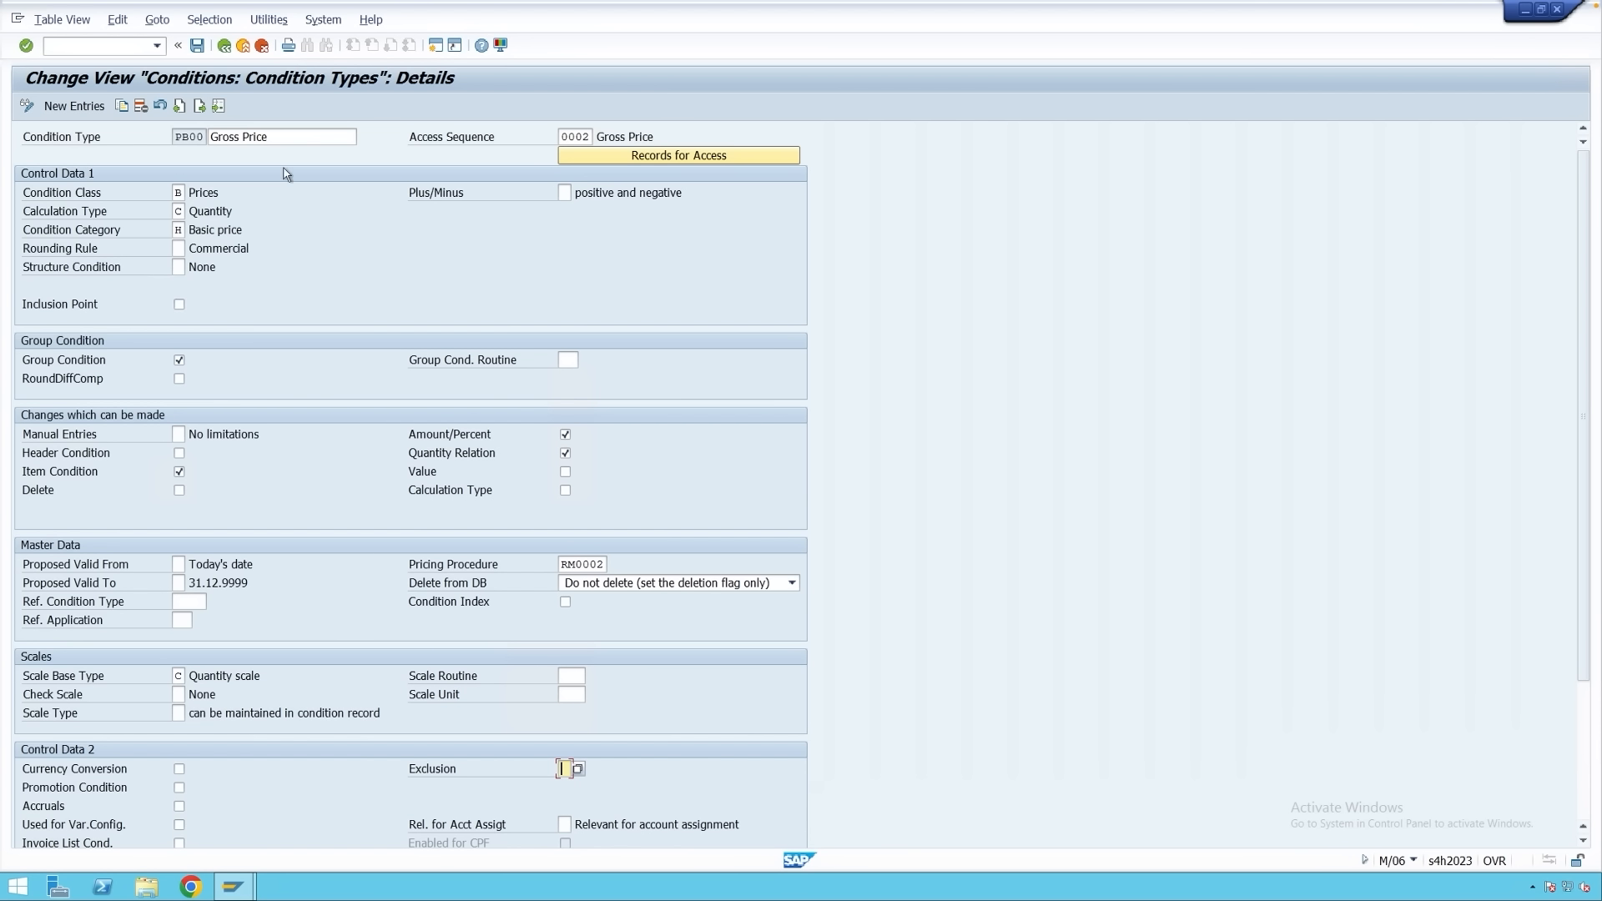
click(224, 46)
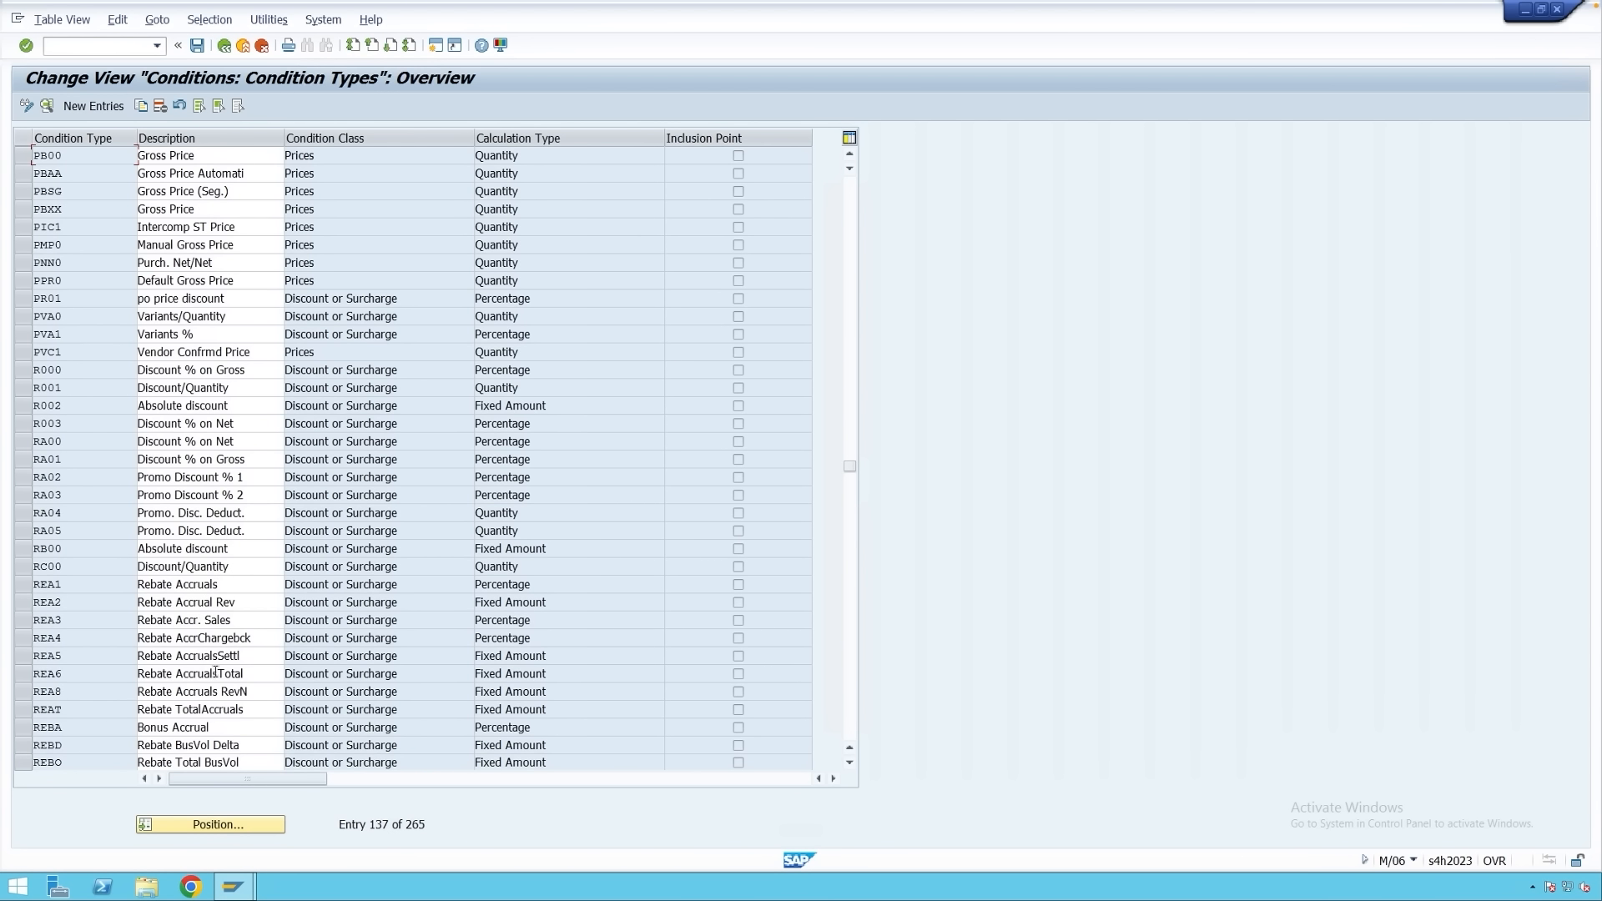
Check condition type RA00's class and calculation type, view its details including the Plus/Minus setting, and return to the overview.
click(63, 441)
drag(399, 442, 285, 441)
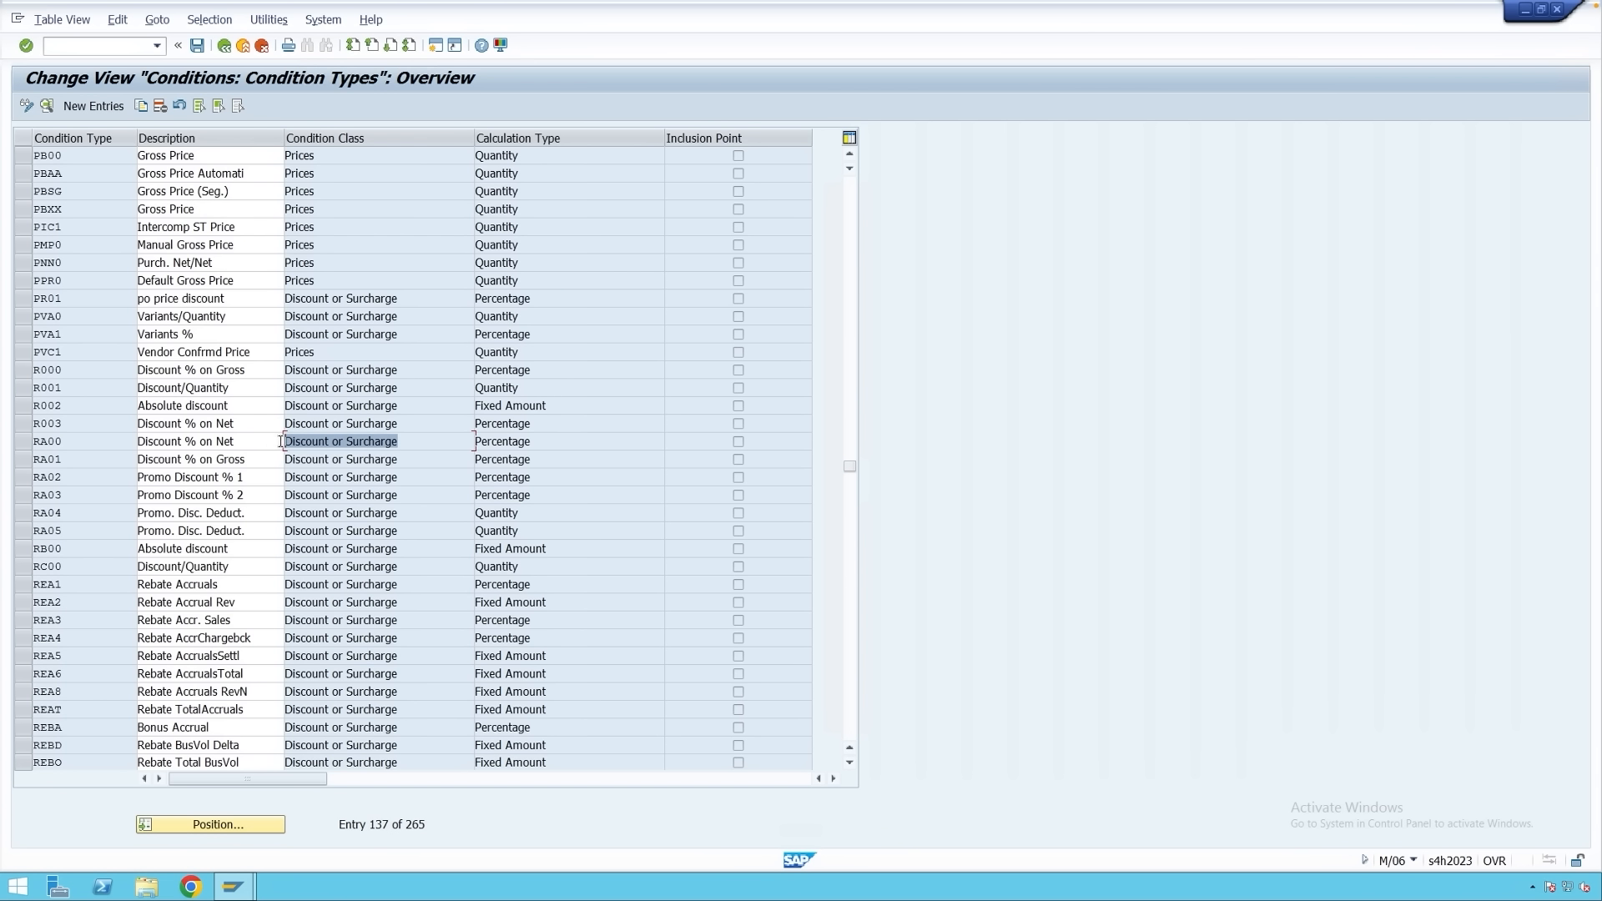
drag(549, 441, 466, 441)
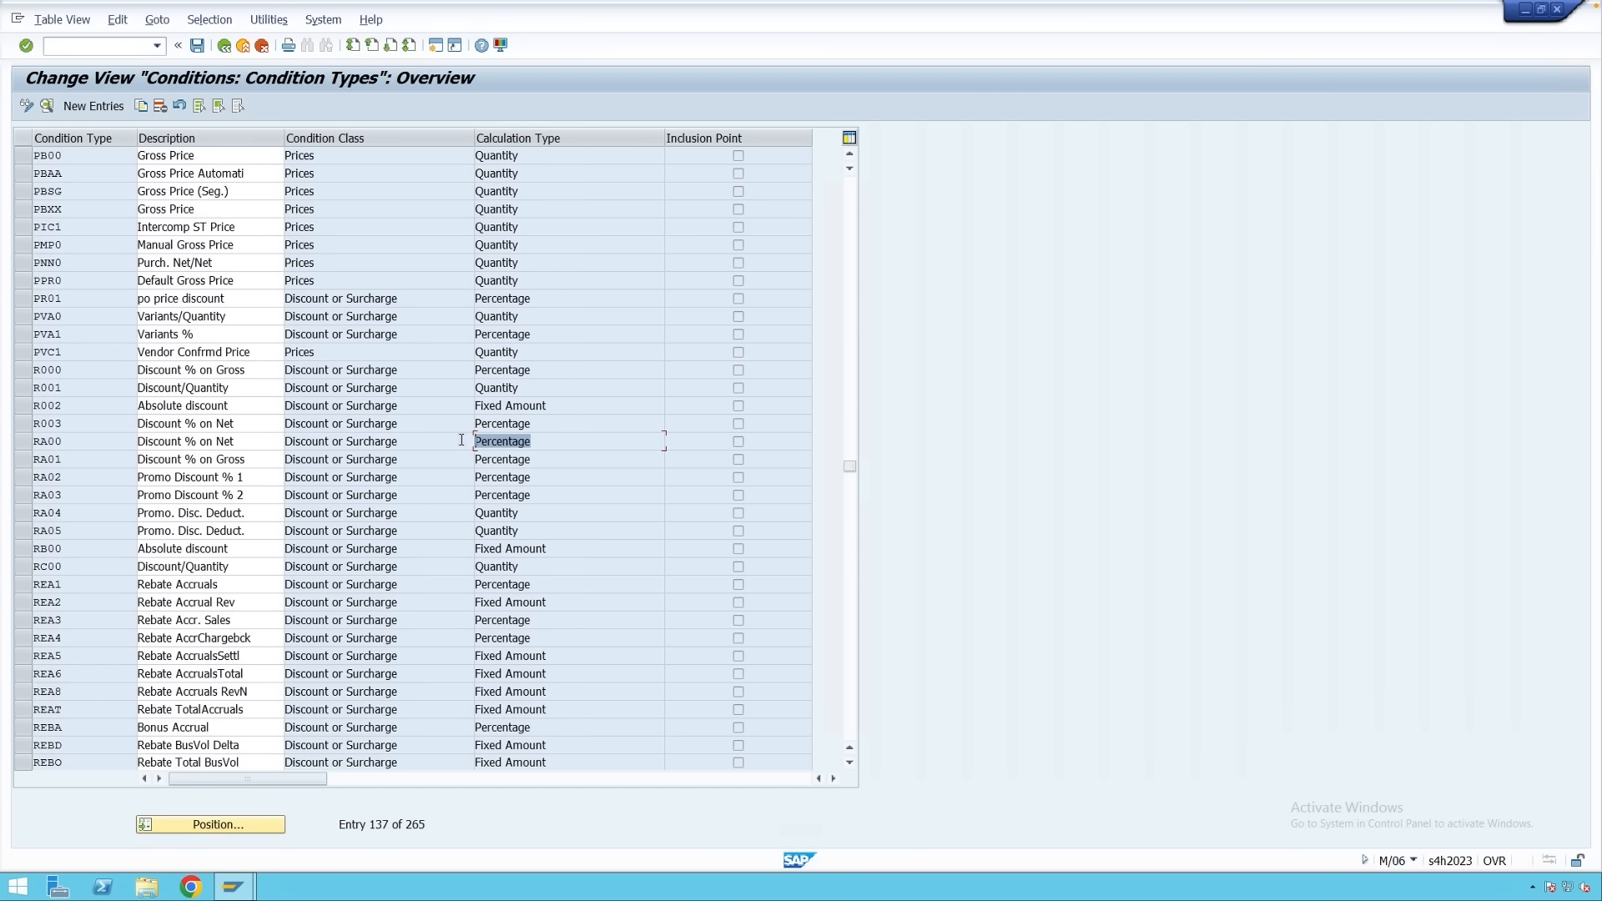
double_click(76, 443)
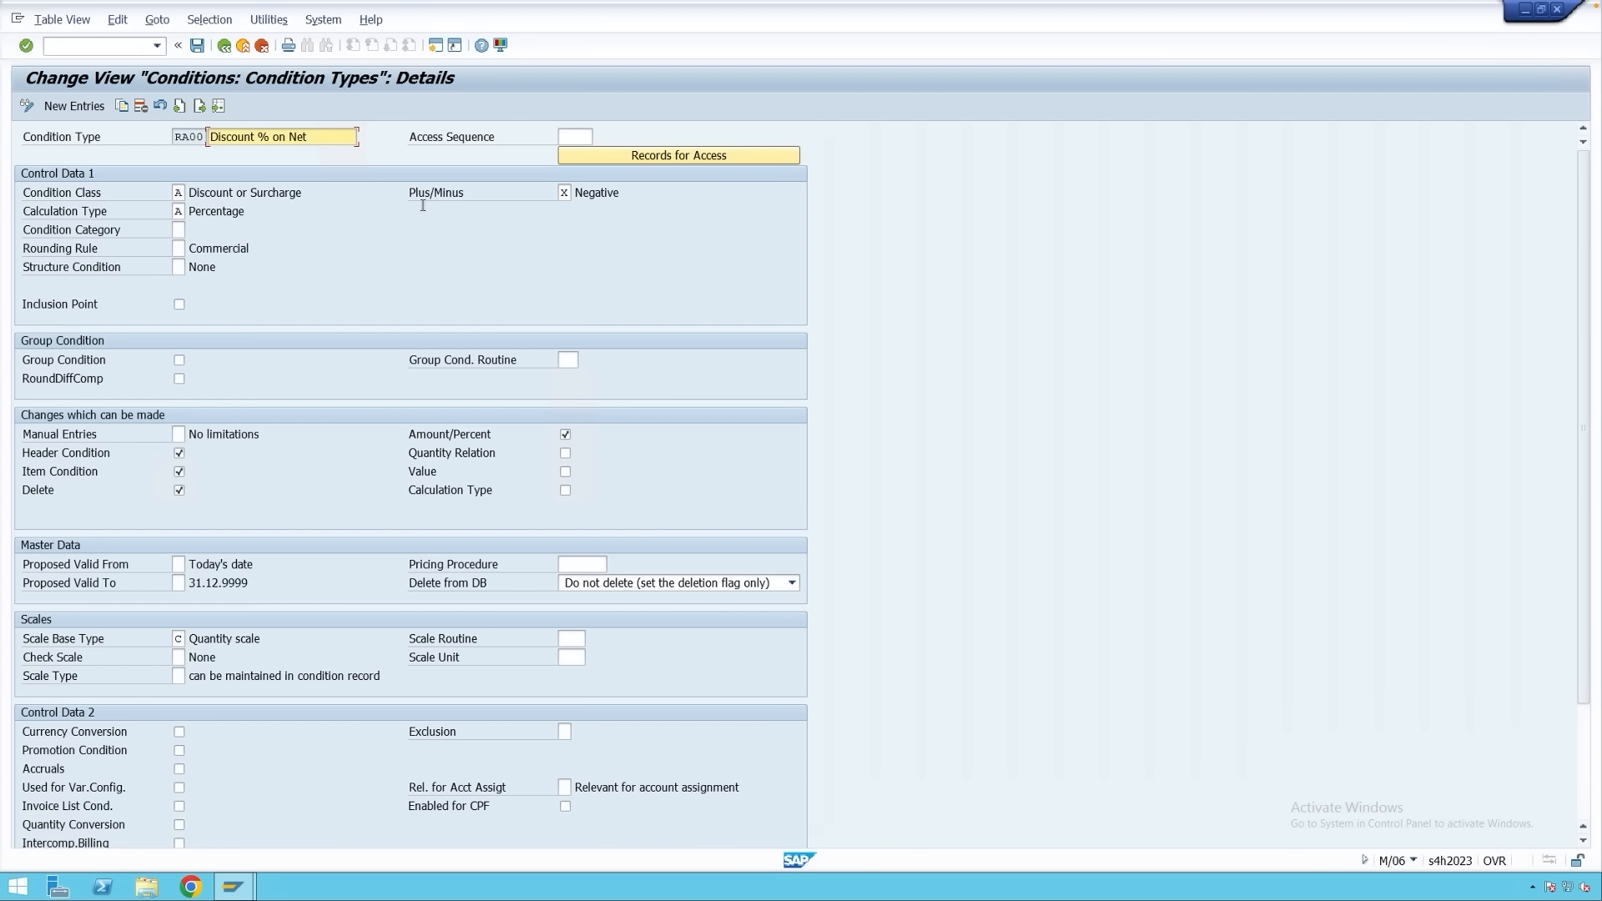
click(225, 48)
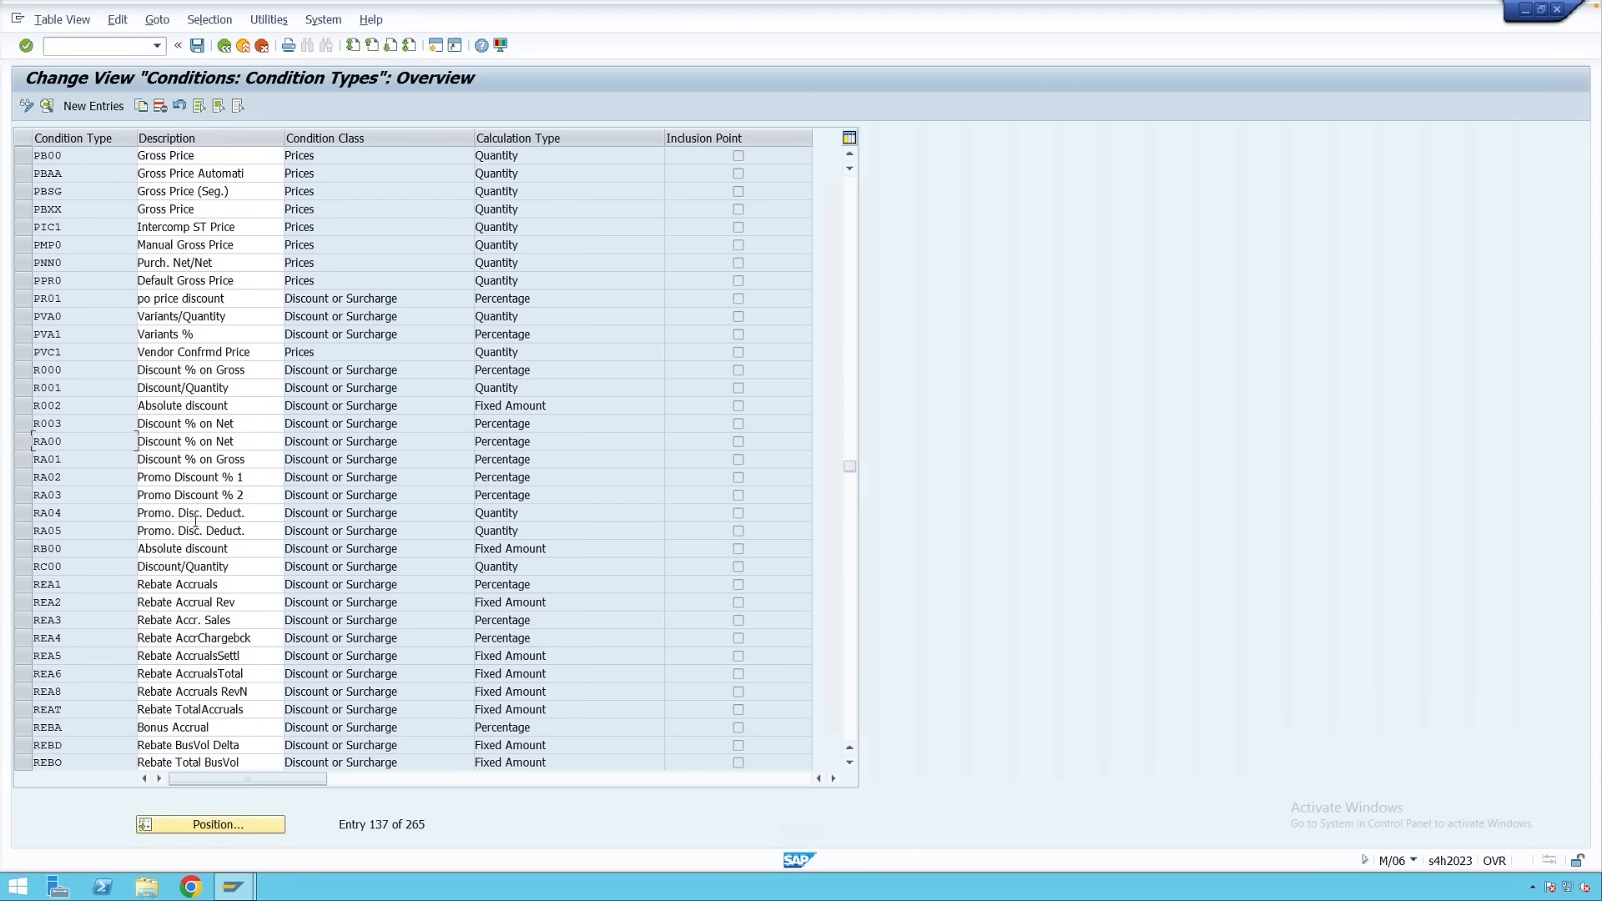
Find condition type ZA00 in the overview, review its details including the Plus/Minus setting, and return to the overview.
click(219, 824)
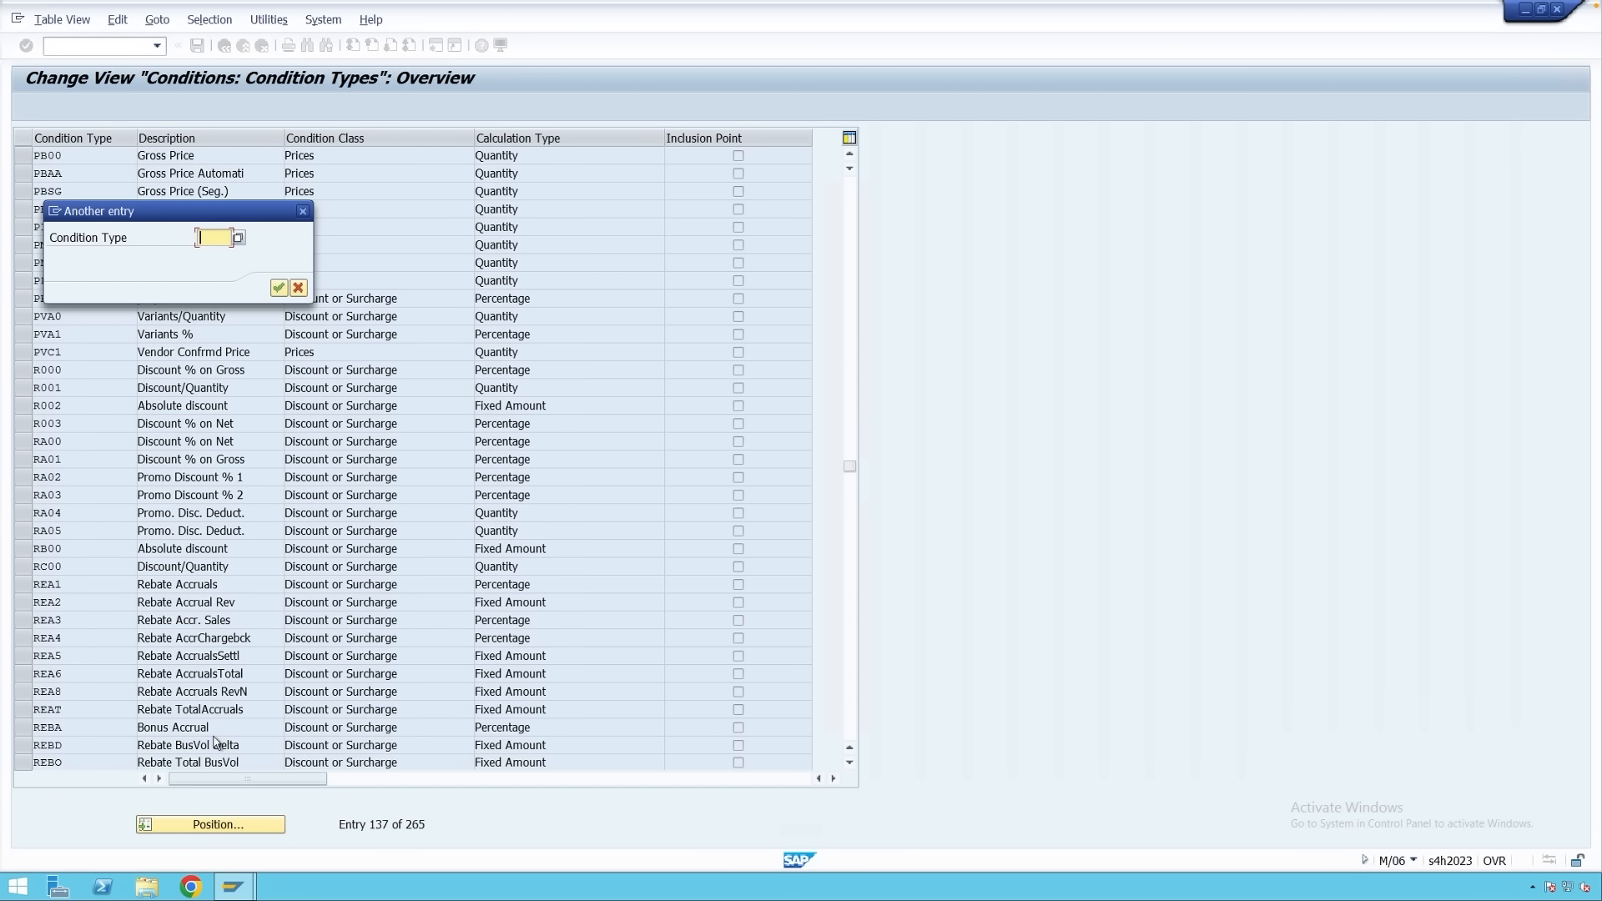
text(ZA00)
key(Return)
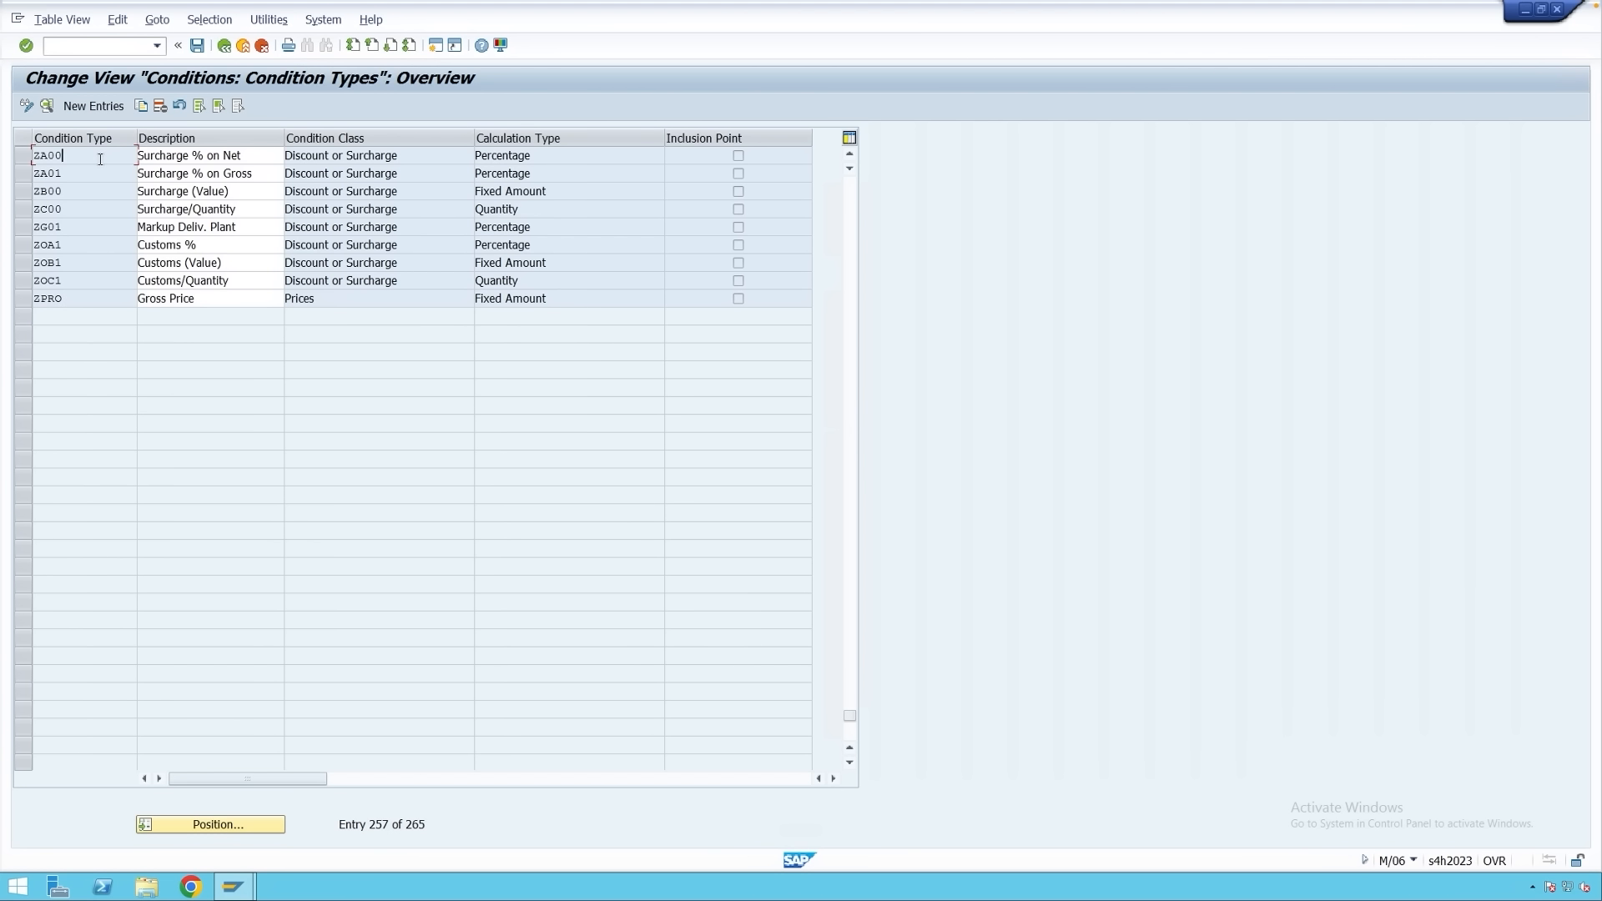
double_click(62, 155)
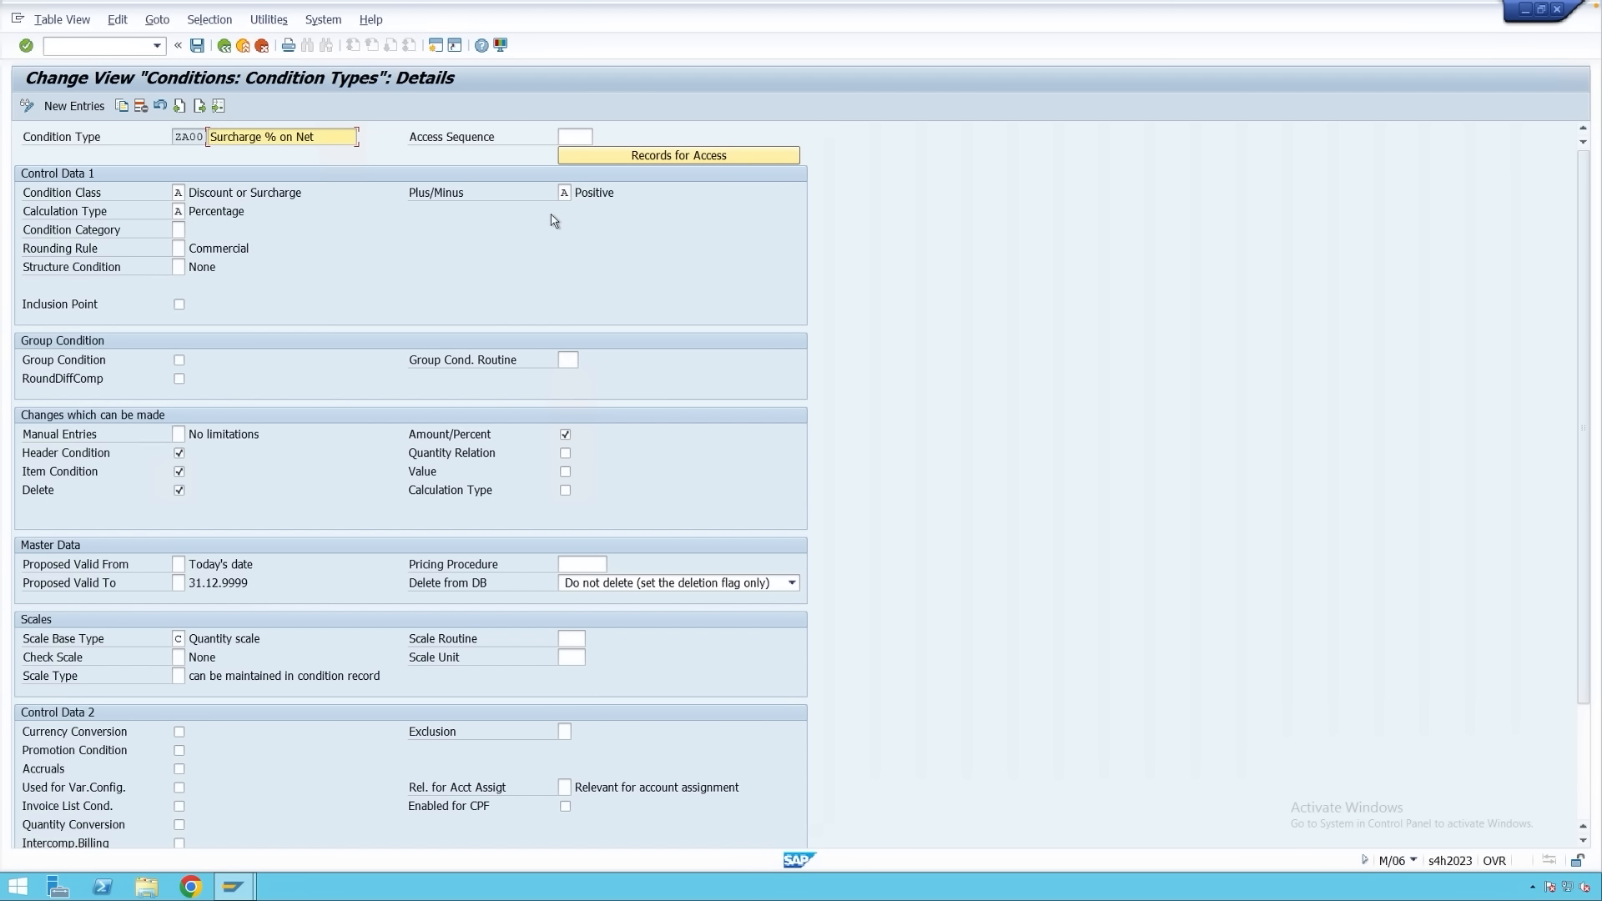
click(222, 47)
Find freight condition type FRA1, review its details from condition category through Control Data 2, and return to the overview.
click(231, 825)
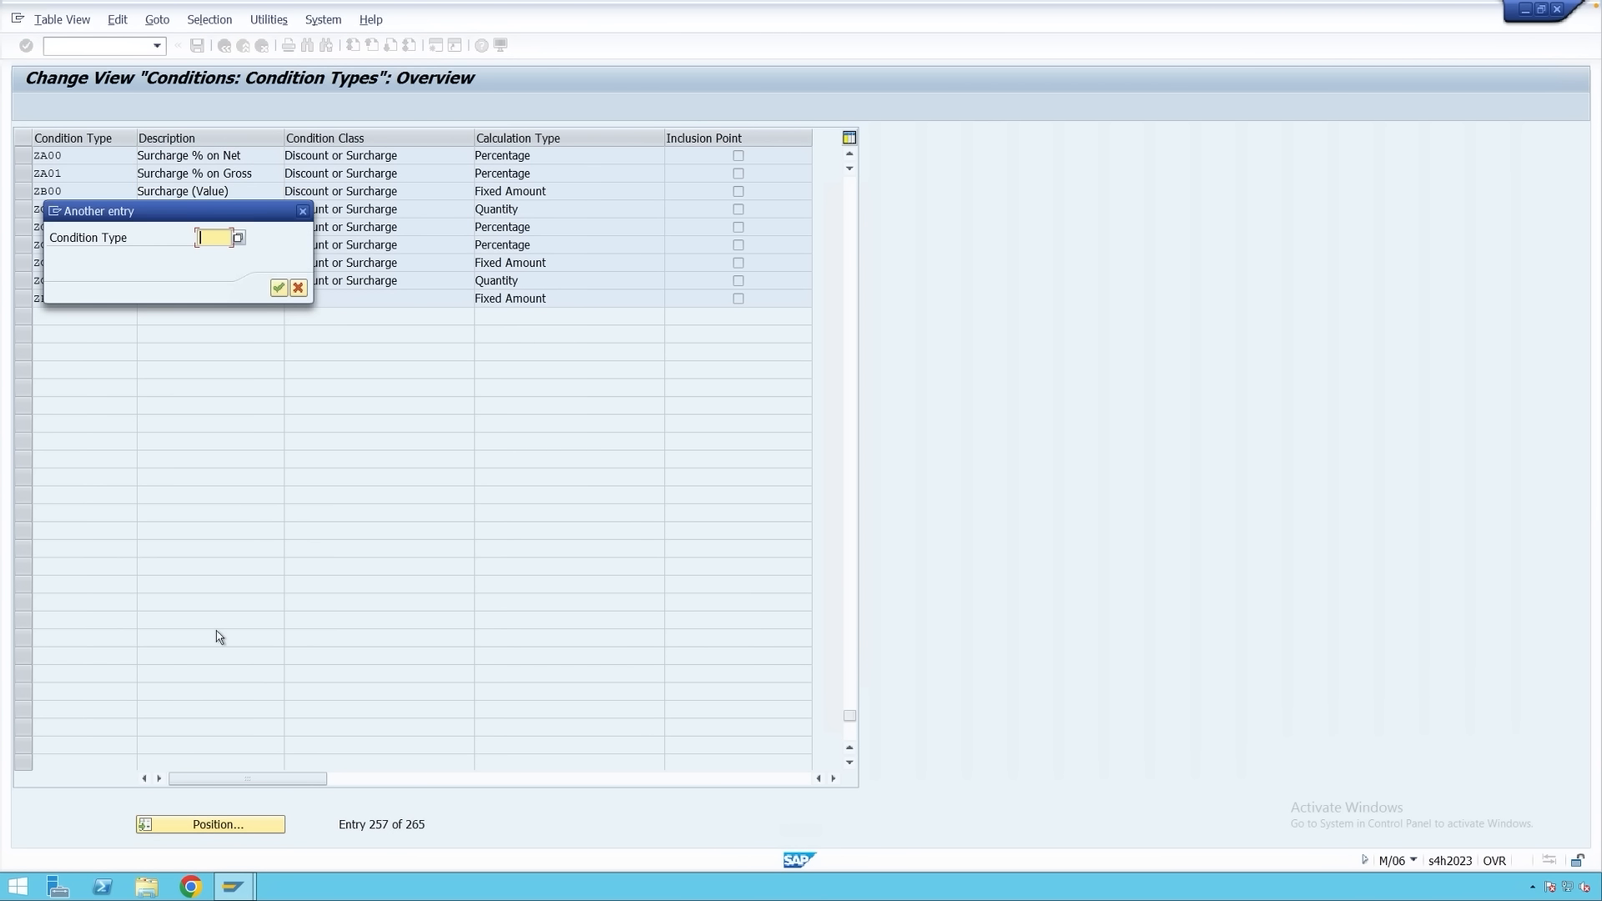
text(FRA1)
key(Return)
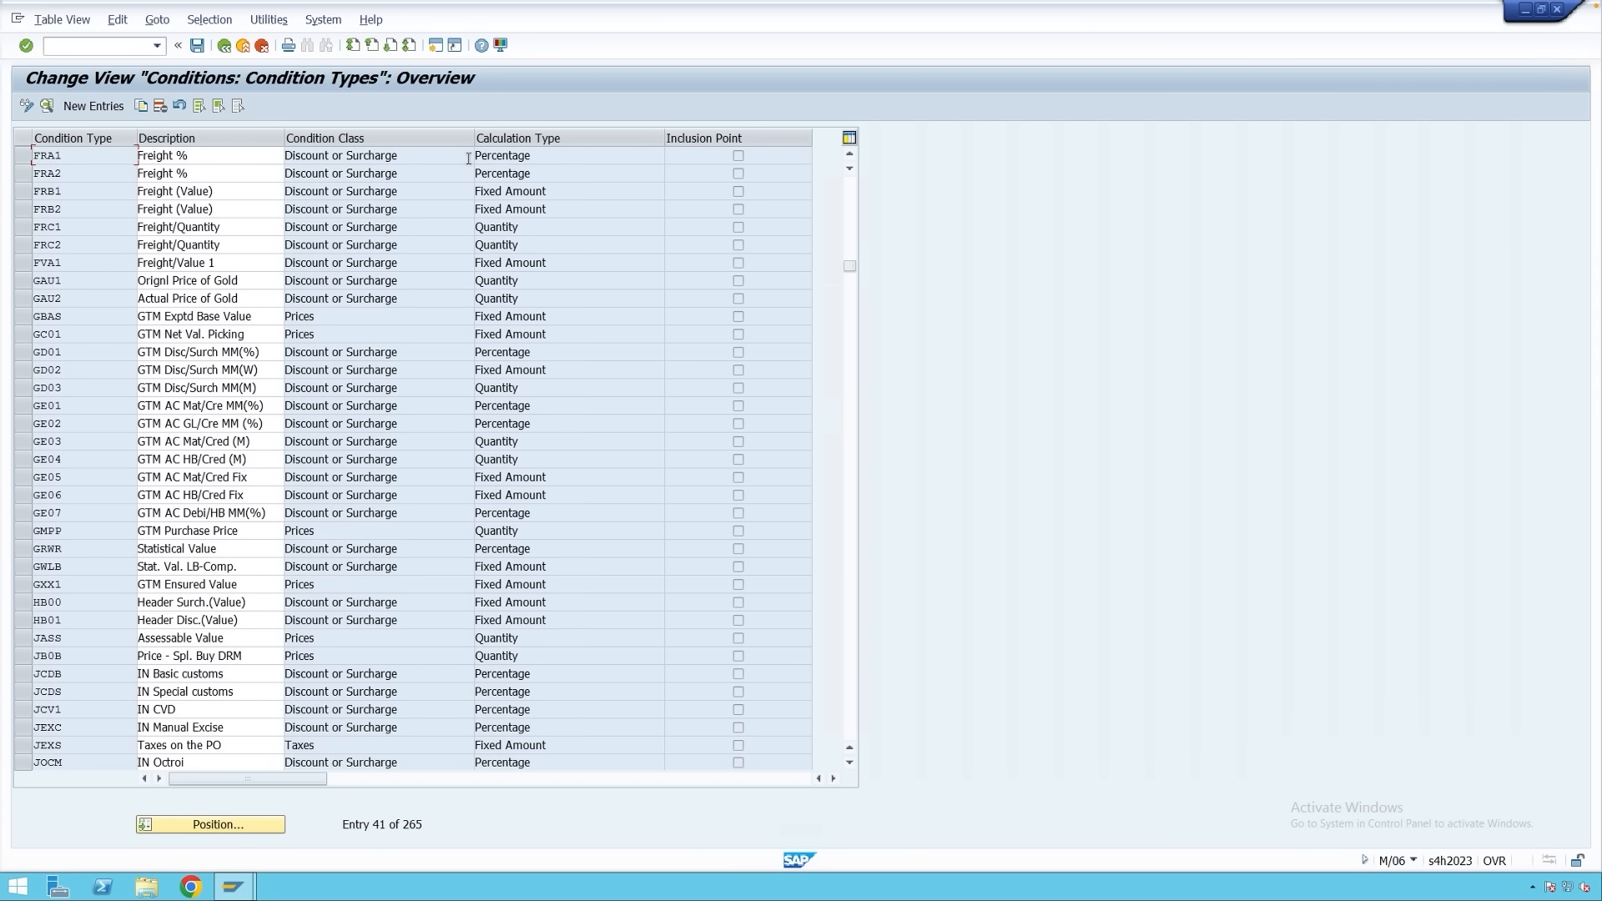
double_click(71, 160)
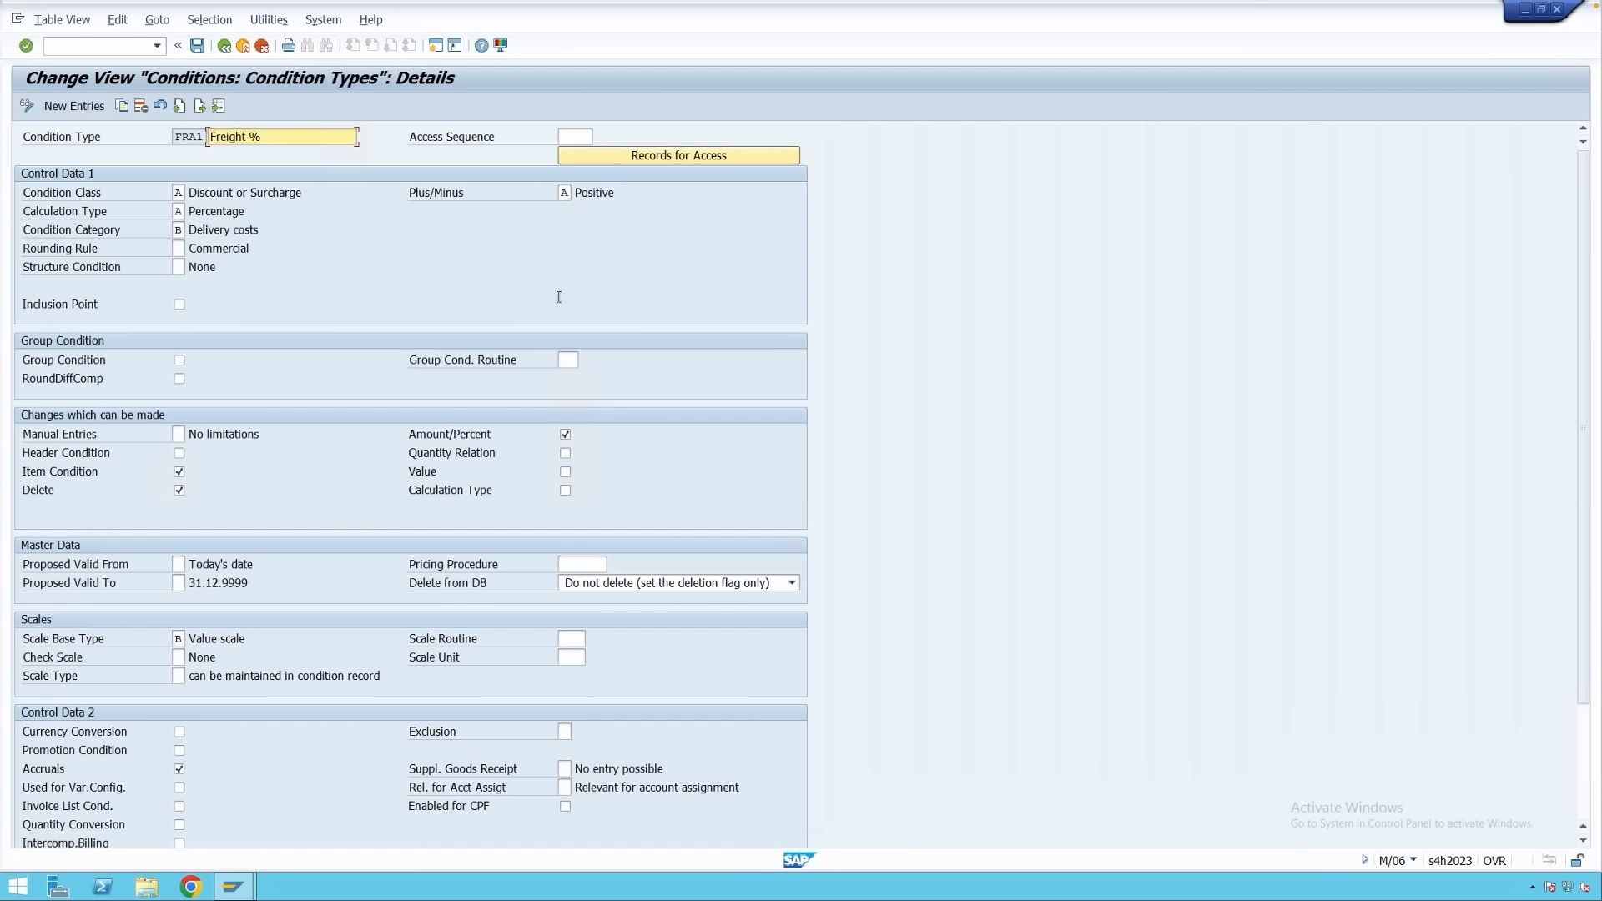
scroll(857, 554, down, 3)
scroll(857, 551, down, 1)
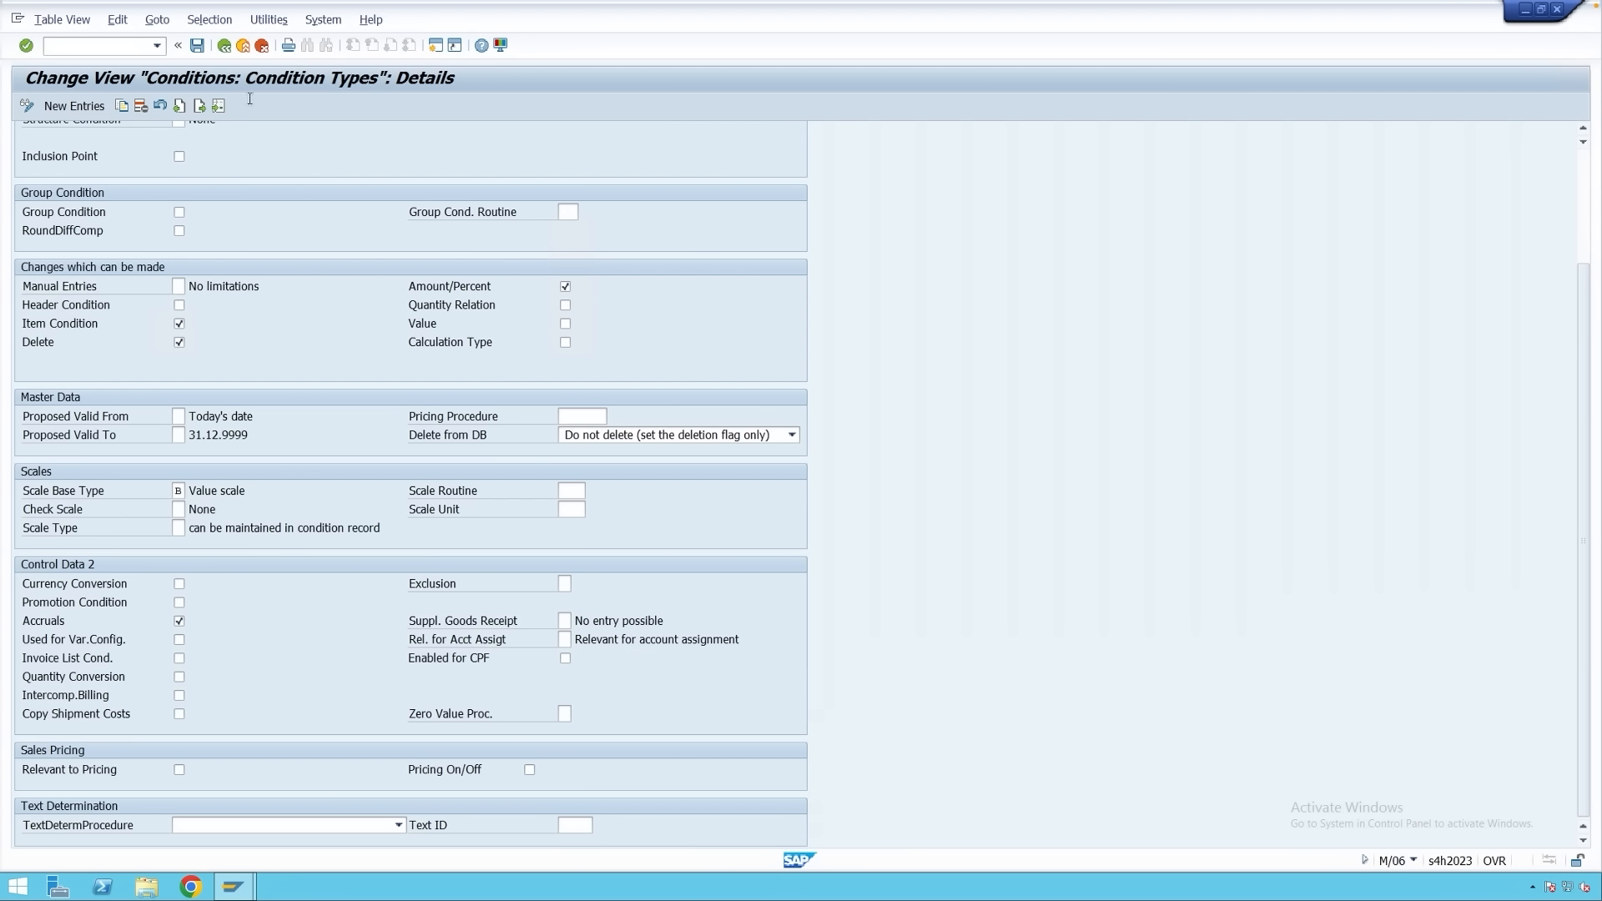
click(224, 45)
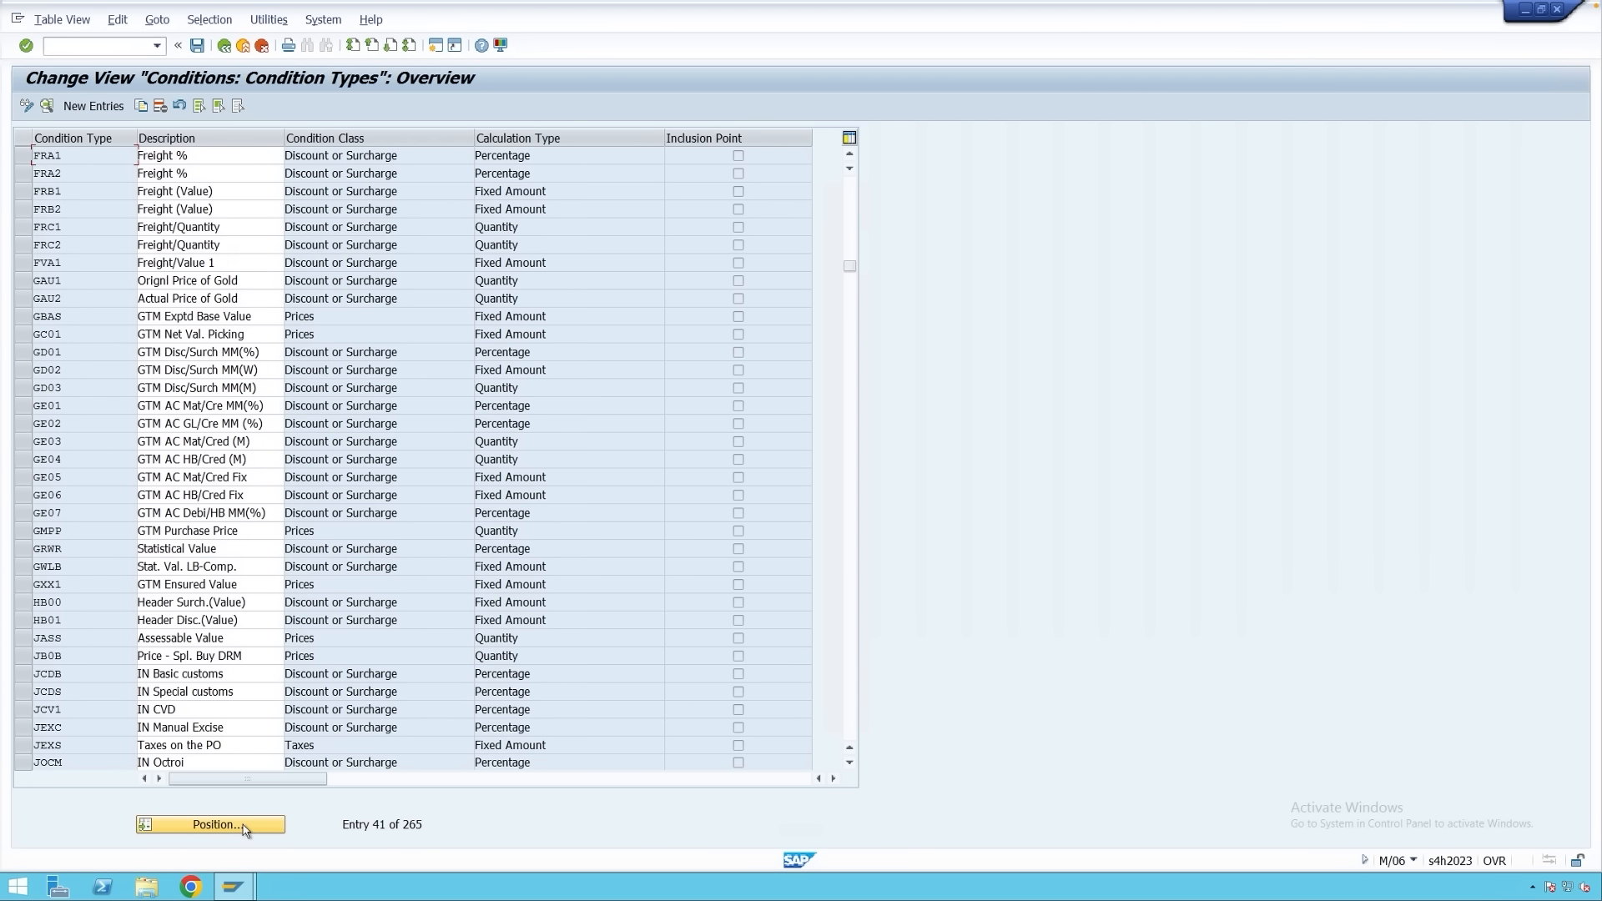
Find cash discount condition type SKTO in the overview and examine its detailed settings.
click(244, 825)
text(skt)
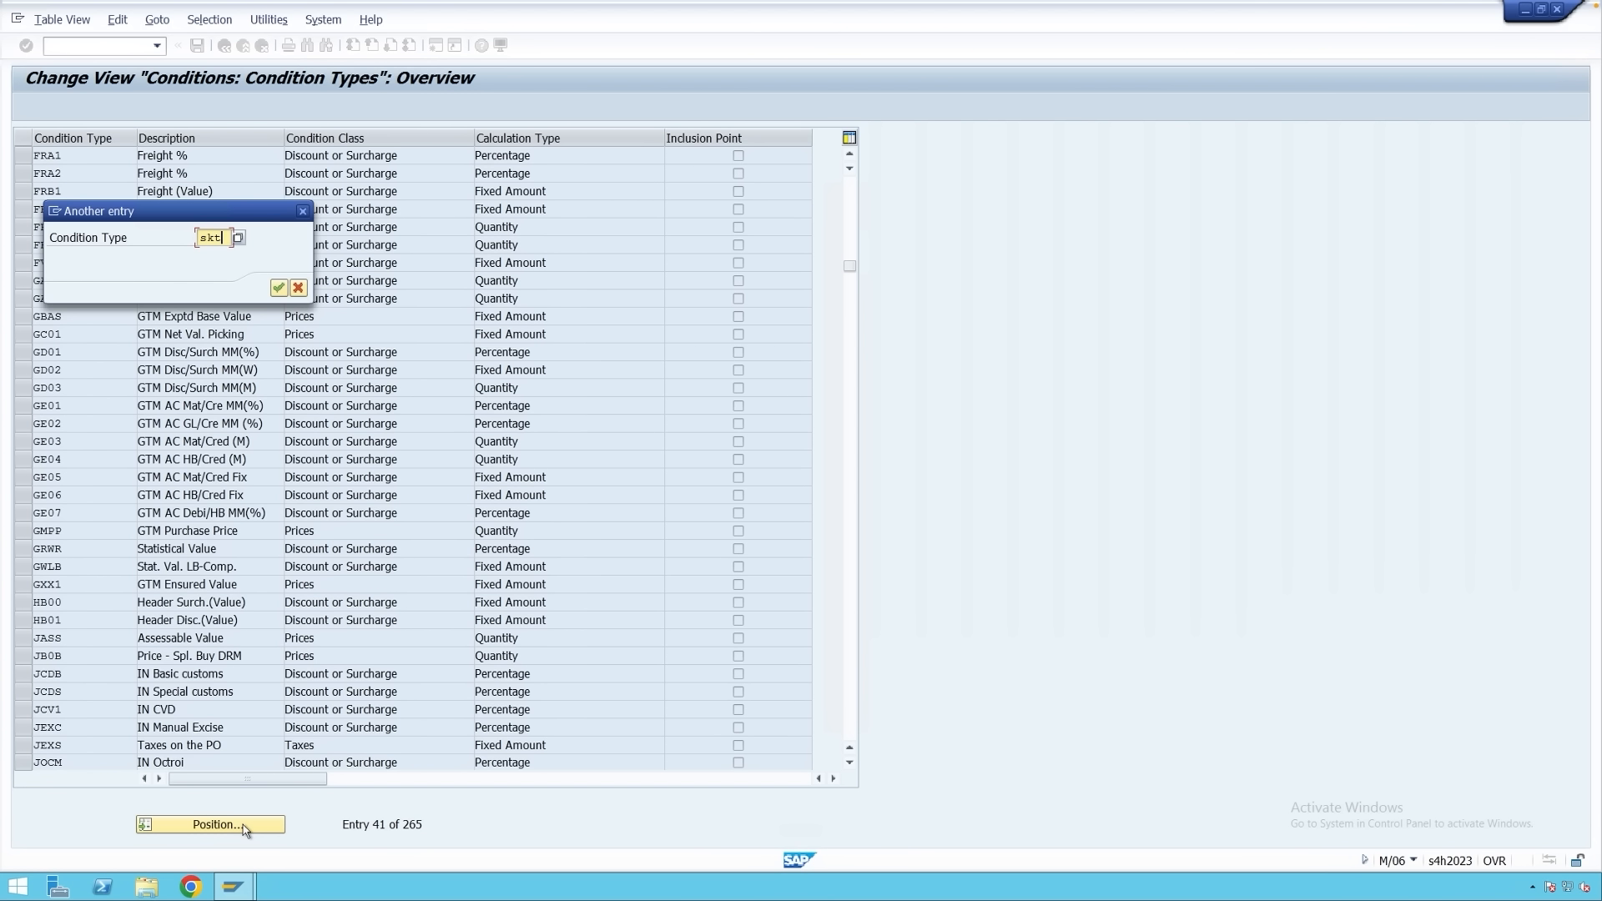
key(Return)
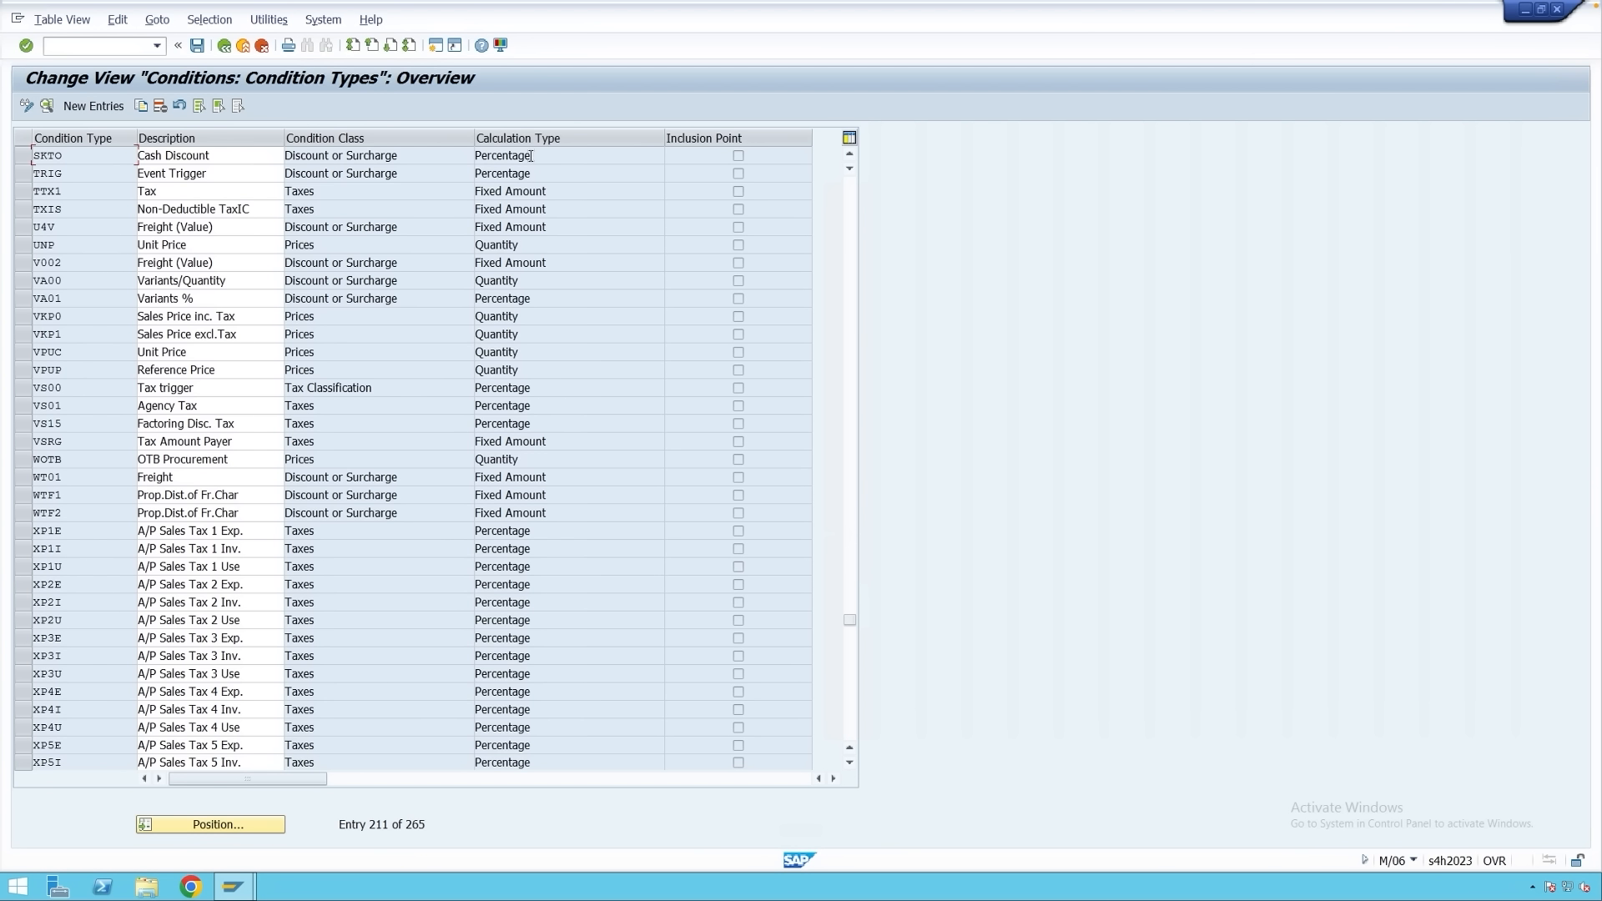
double_click(80, 156)
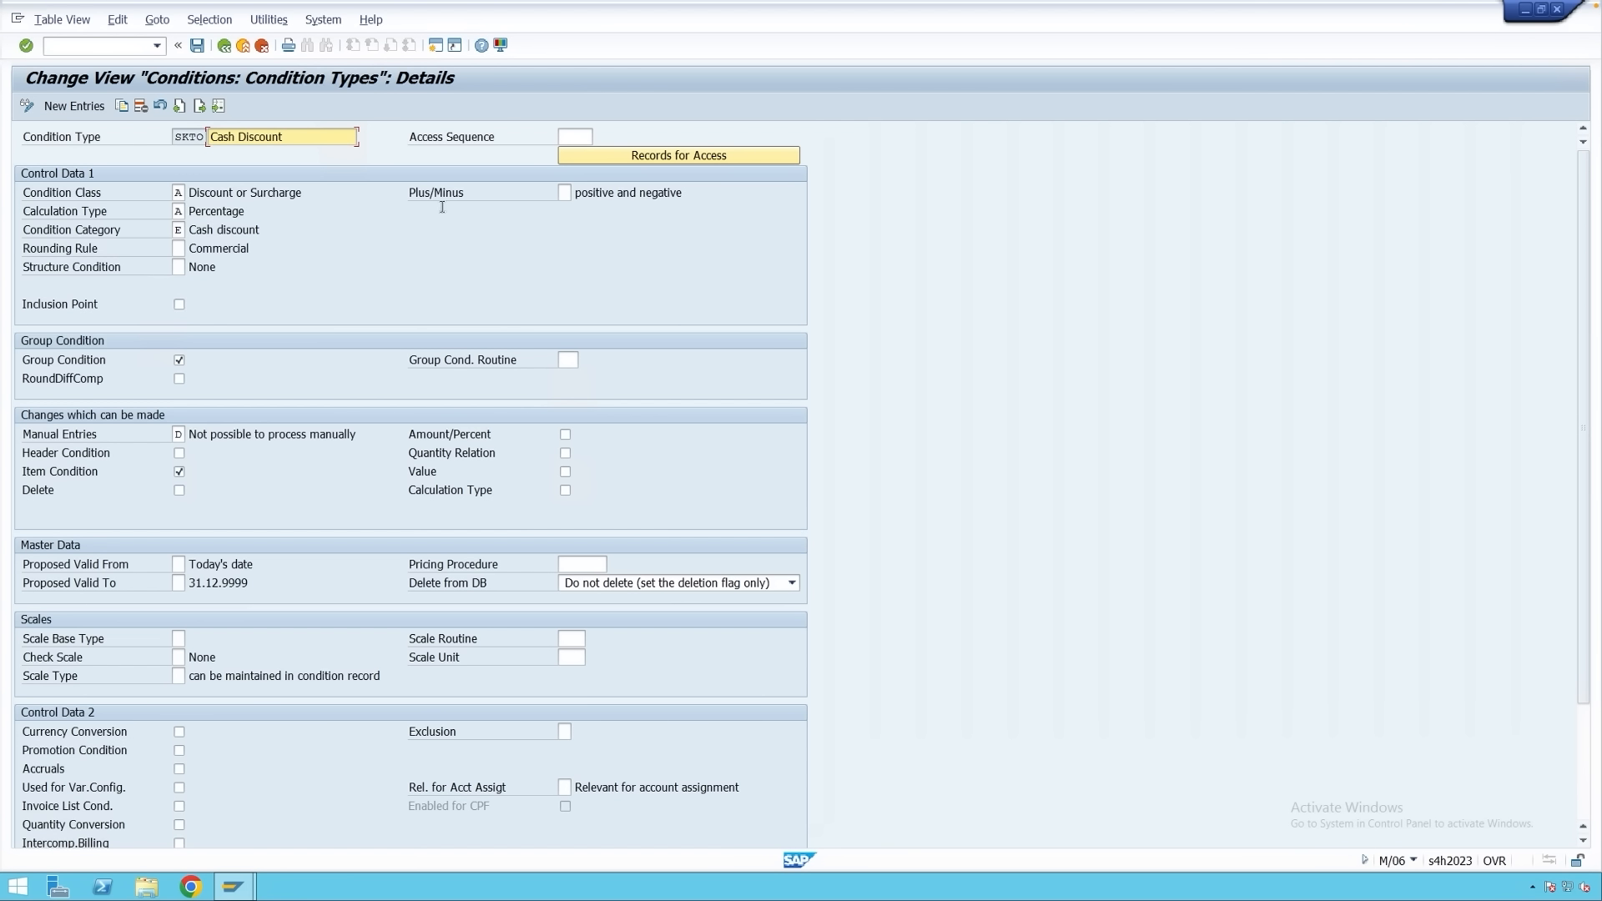
Start a new session with transaction SPRO and display the SAP Reference IMG.
click(435, 47)
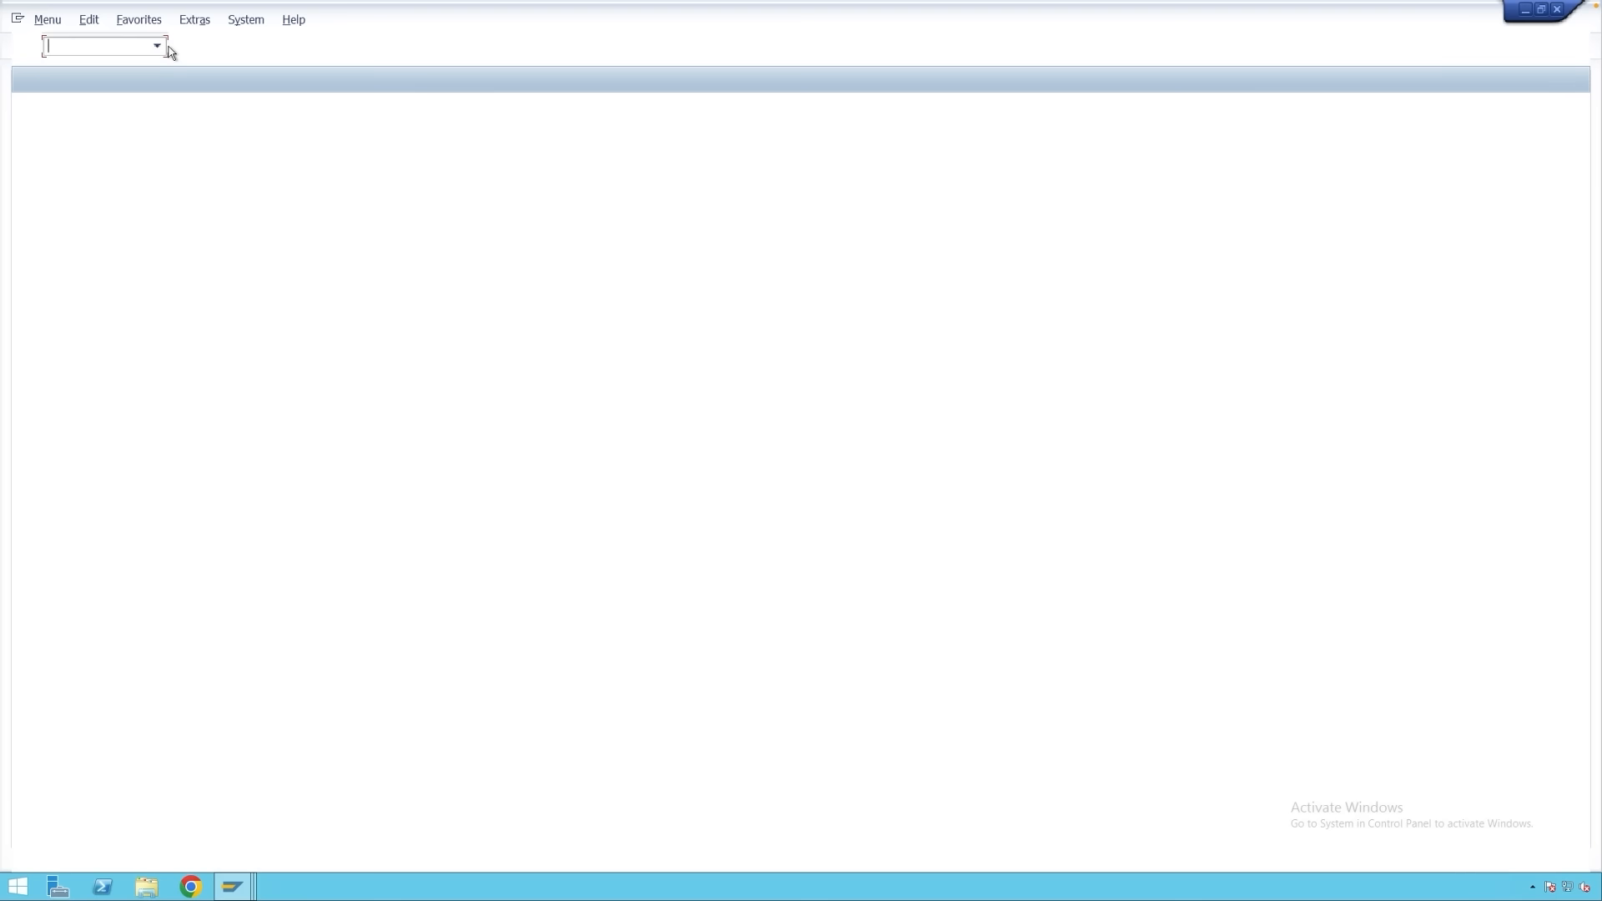
text(spro)
key(Return)
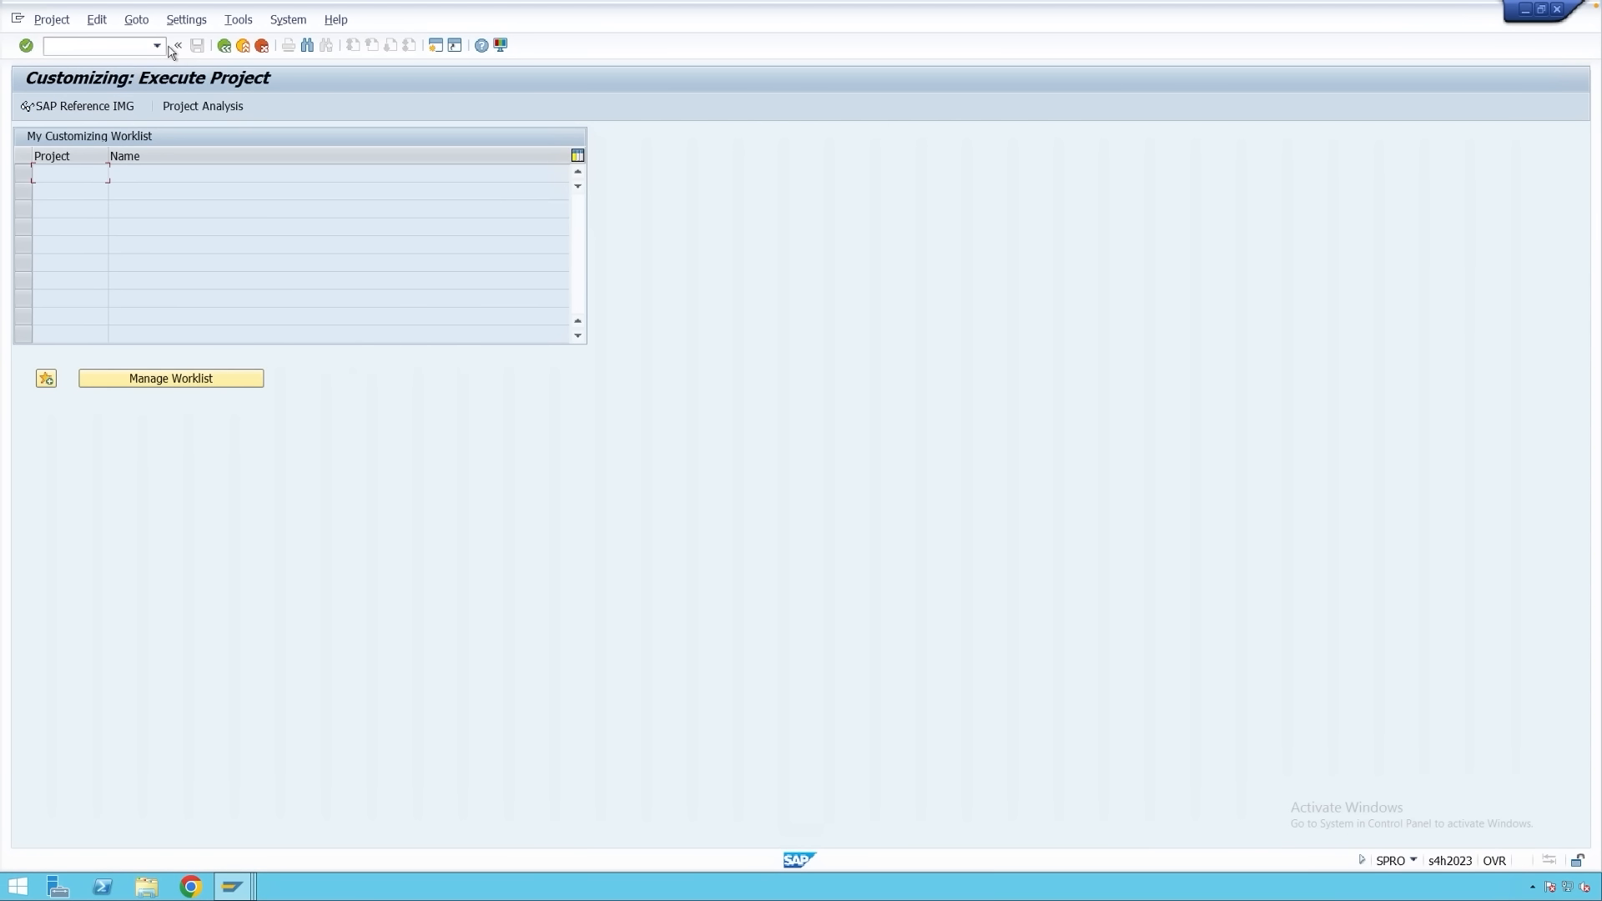
click(117, 108)
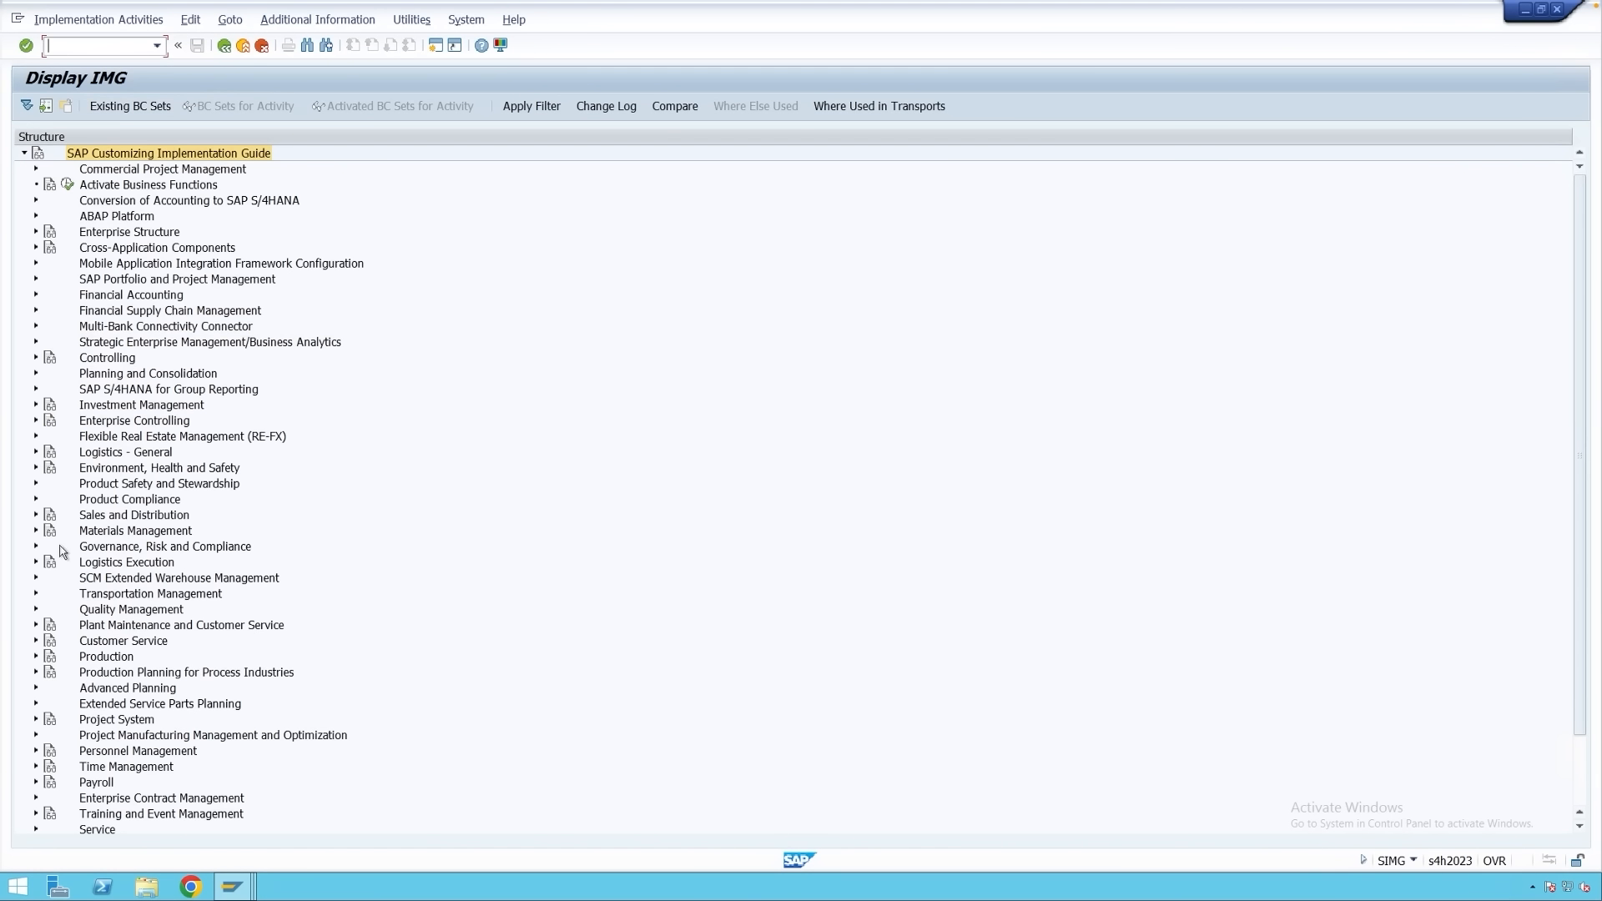
Under Materials Management > Purchasing > Conditions > Define Price Determination Process, start Display Condition Table from Maintain Condition Tables.
click(36, 532)
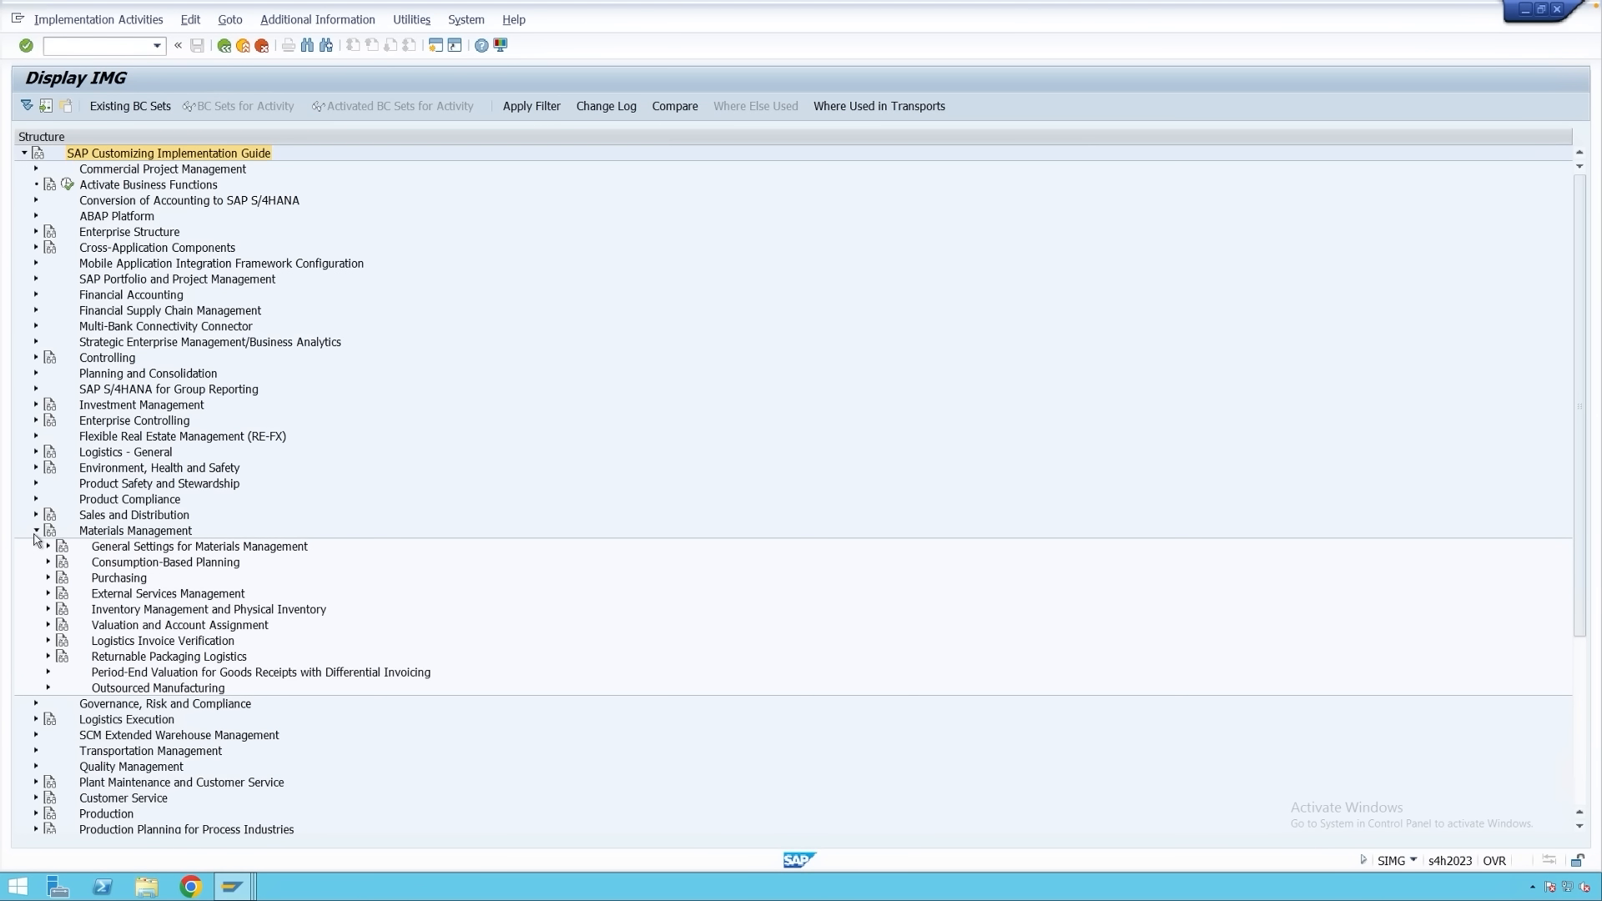
click(45, 580)
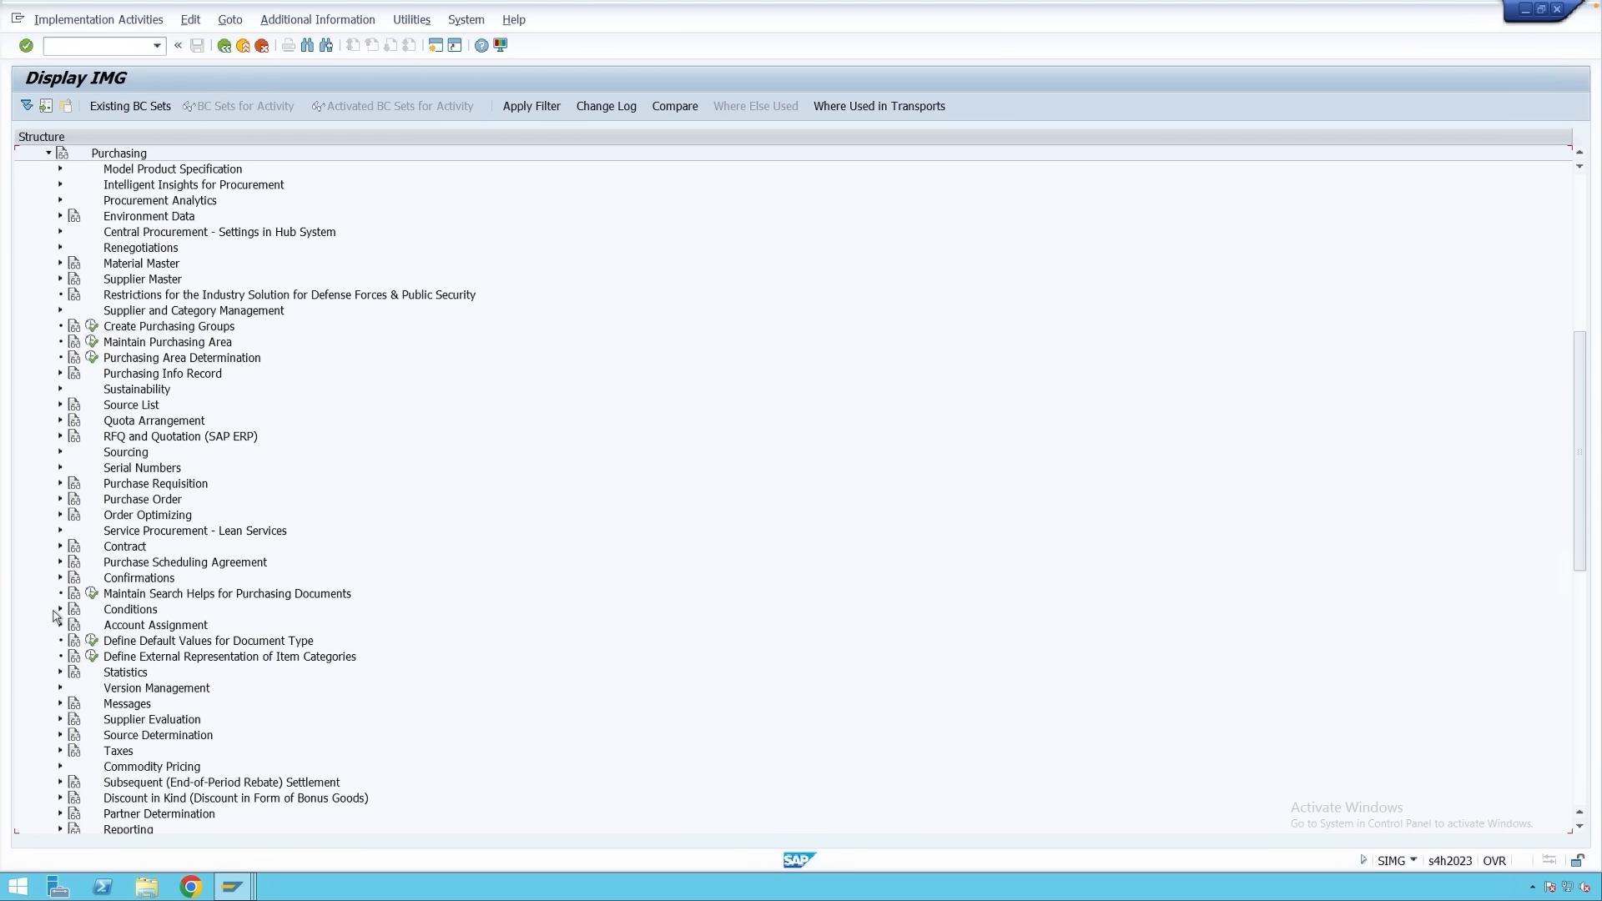
click(59, 610)
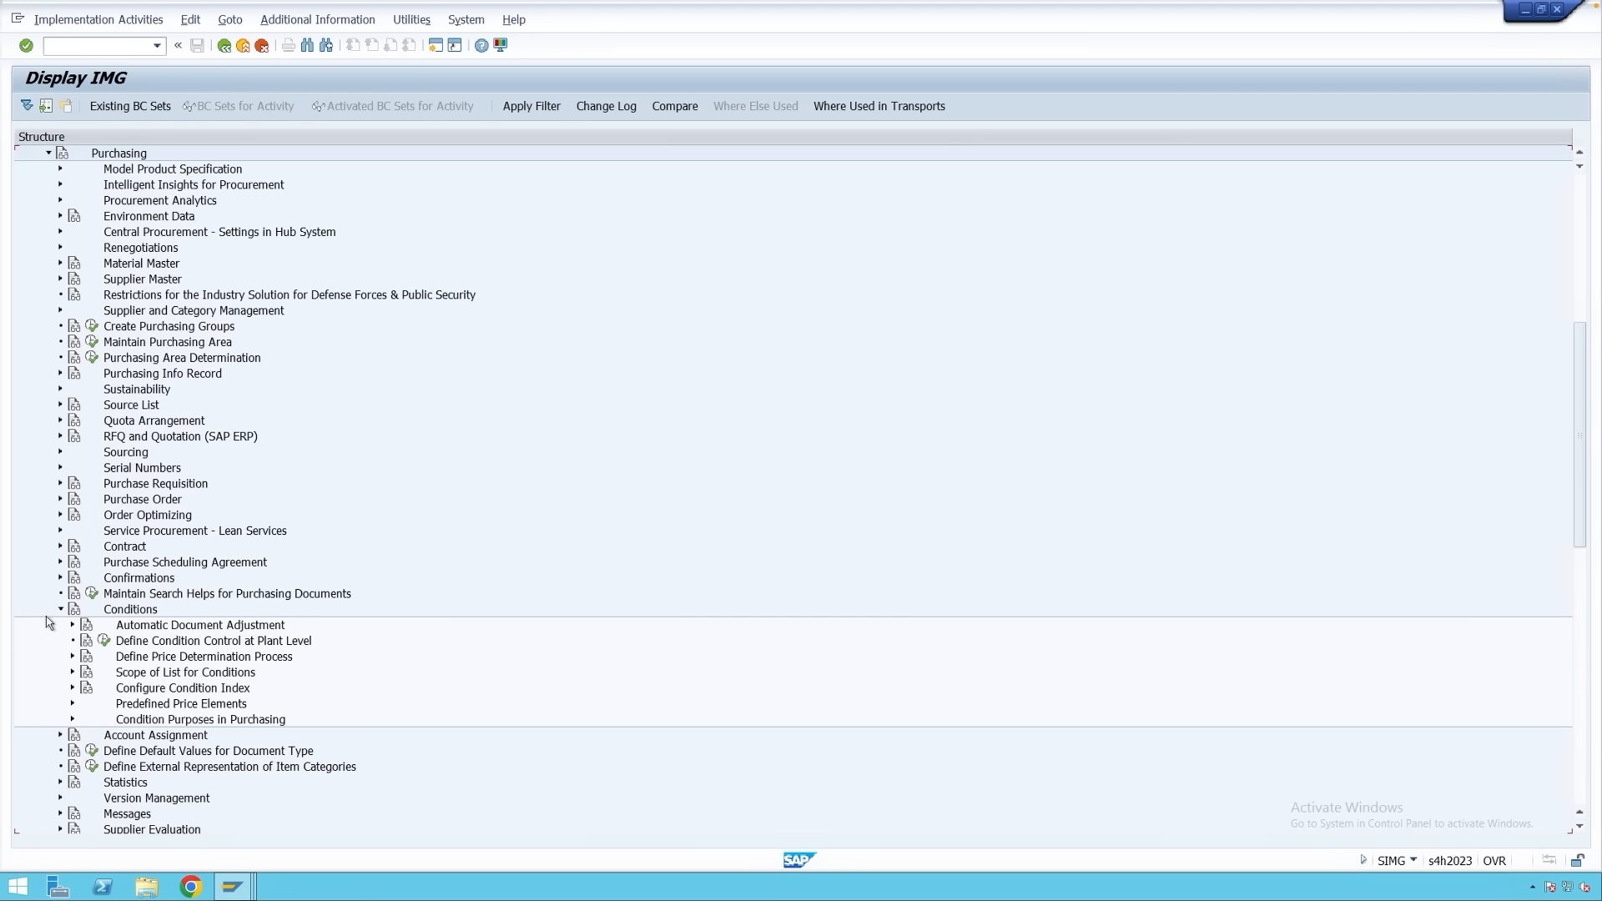
click(72, 658)
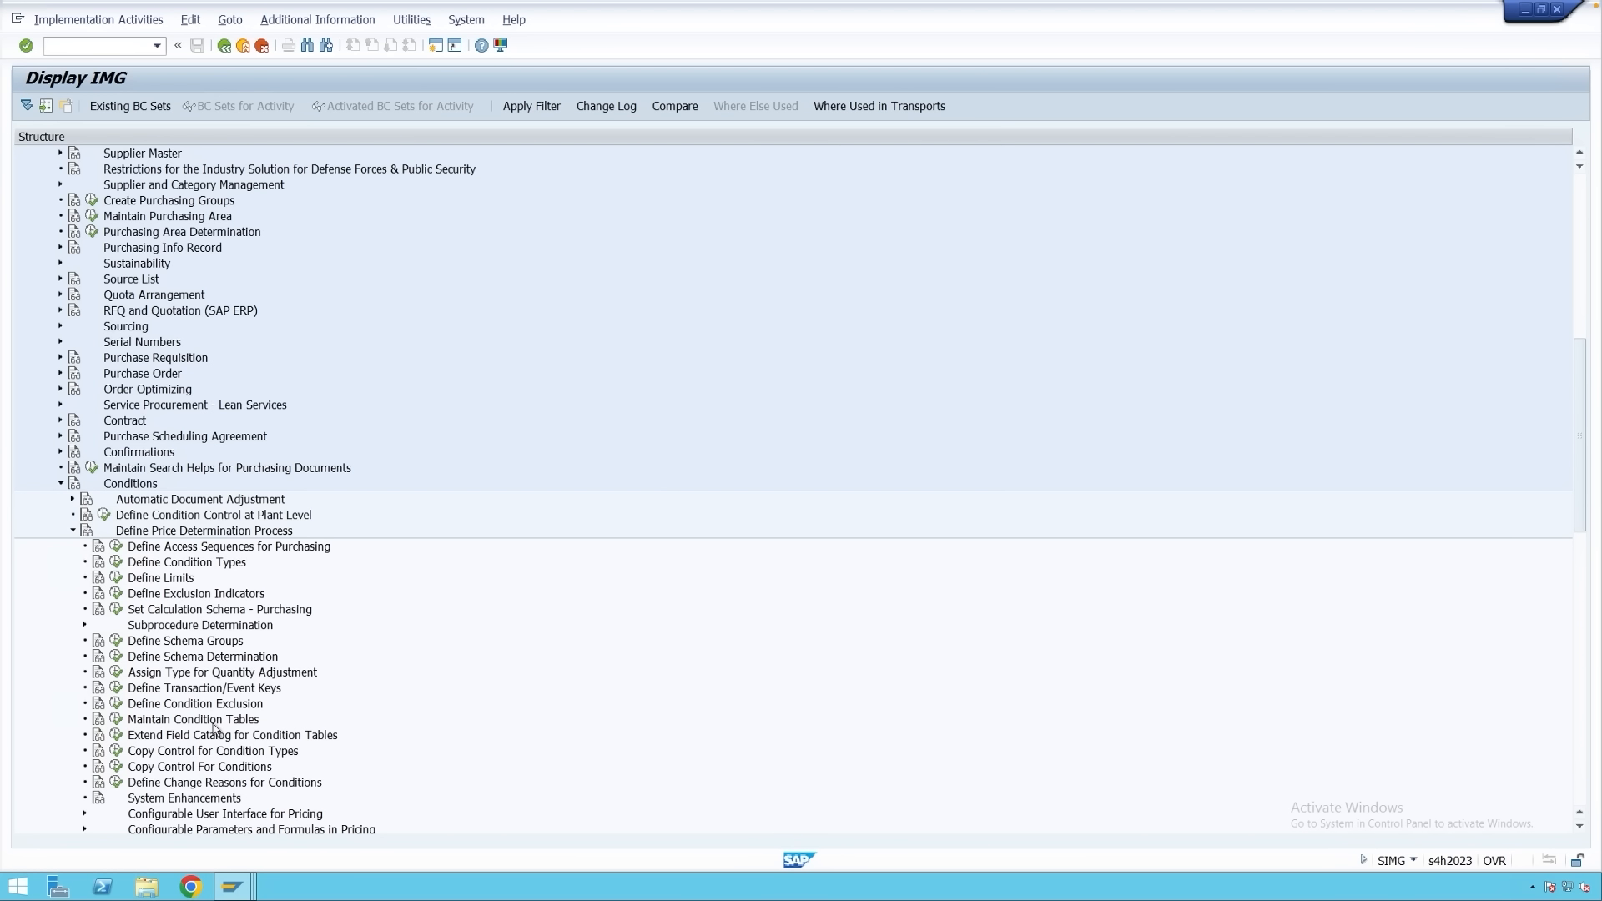
click(116, 720)
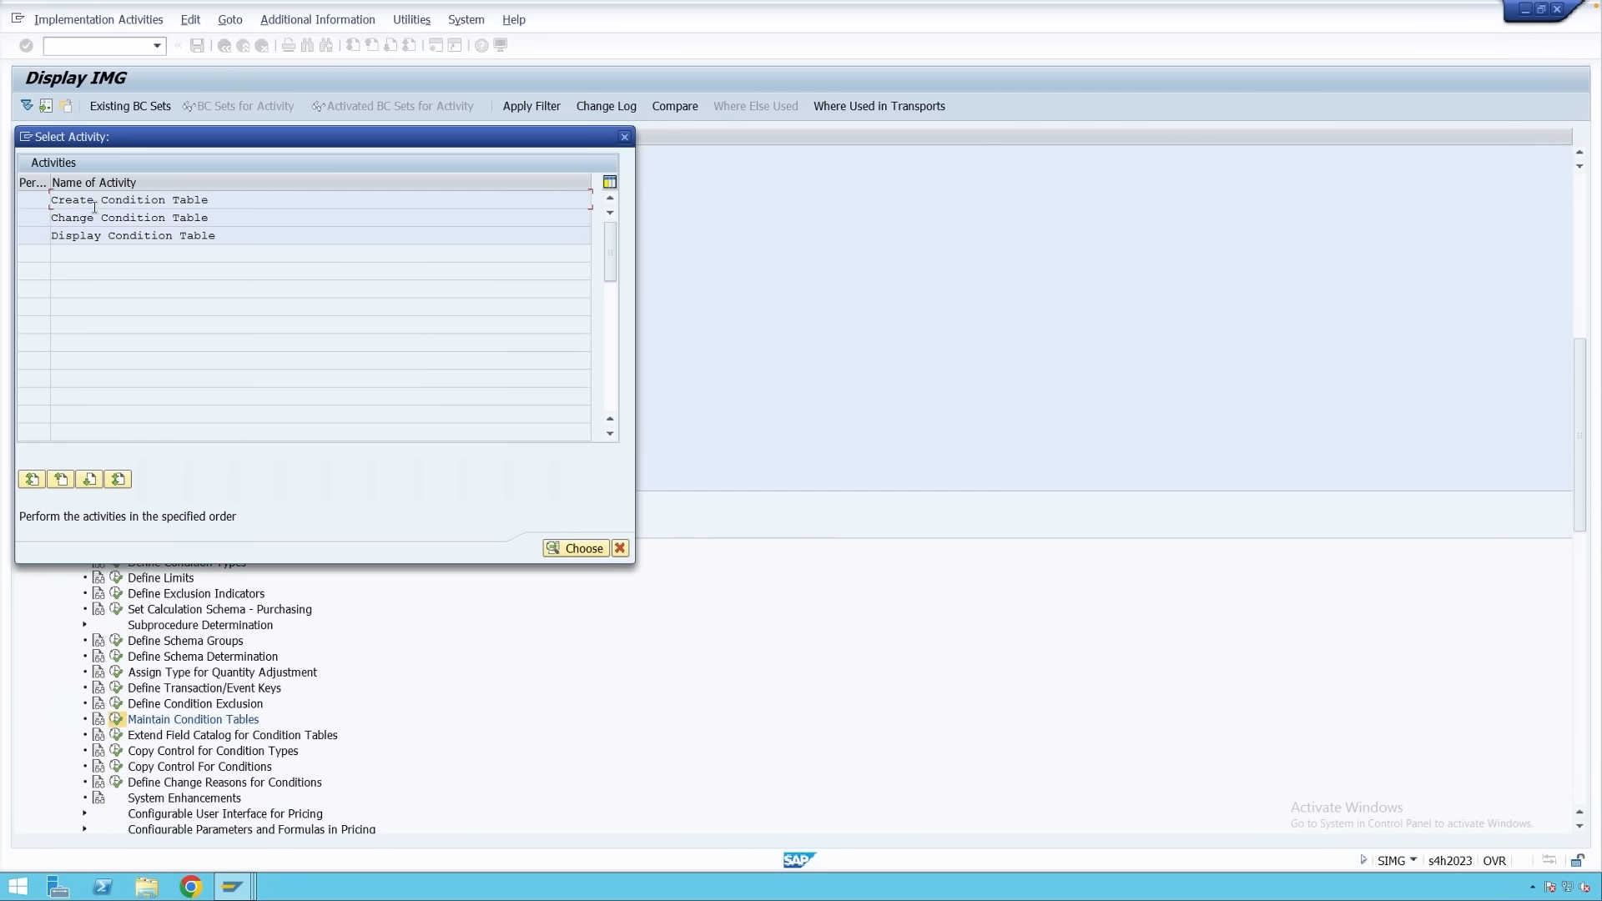
double_click(196, 237)
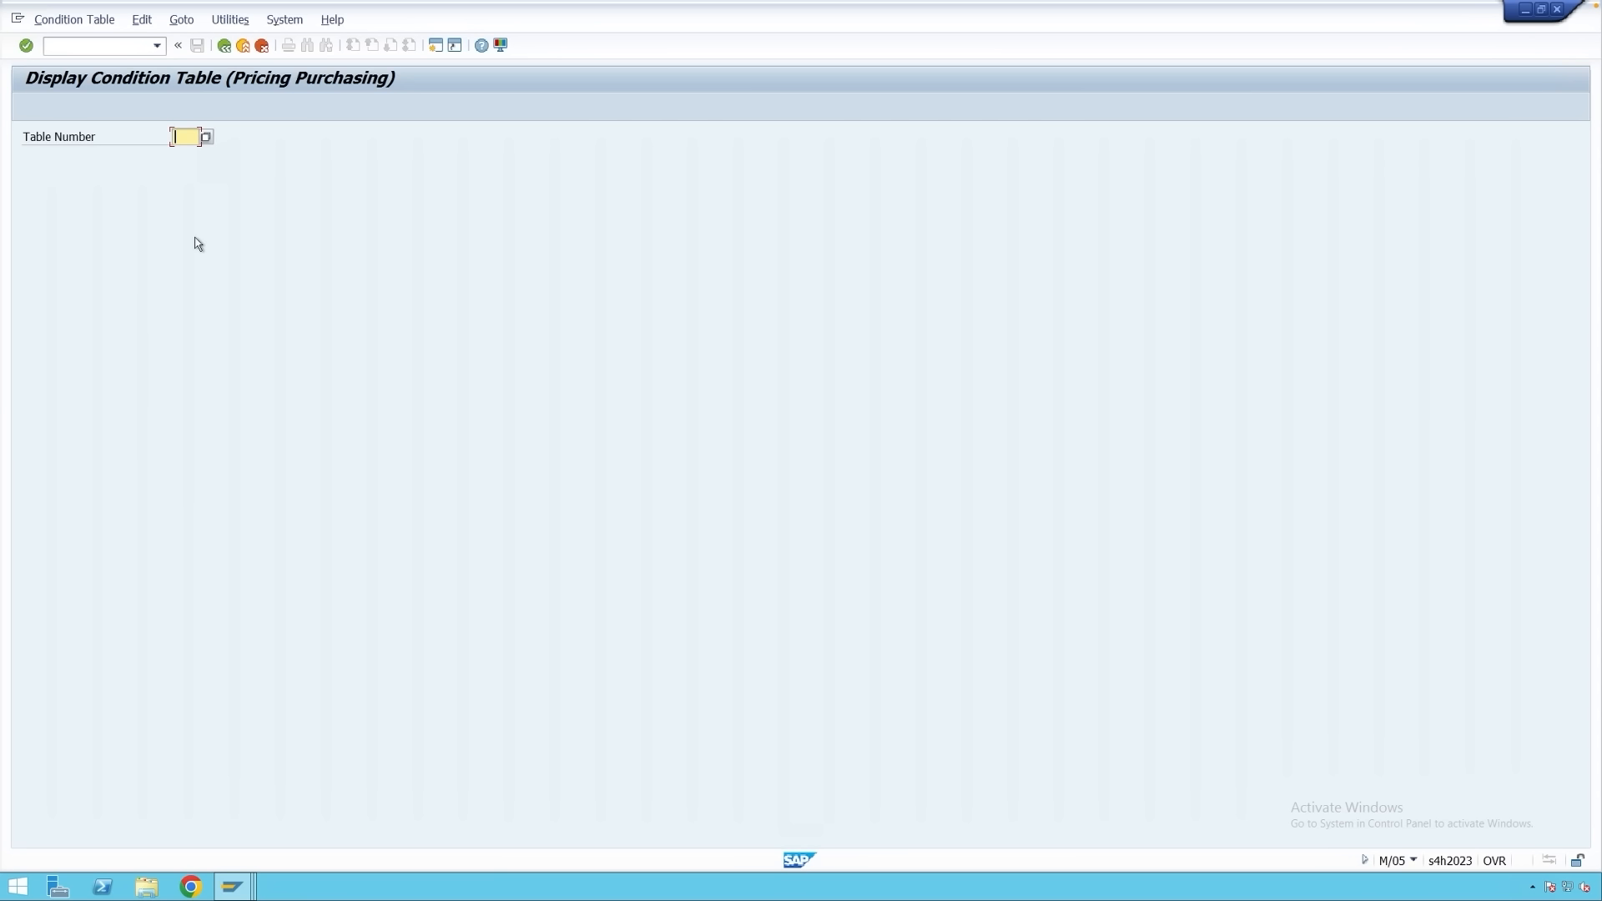
Display condition table 016 Contract Item, examine its selected fields, and return to the table number entry.
click(207, 137)
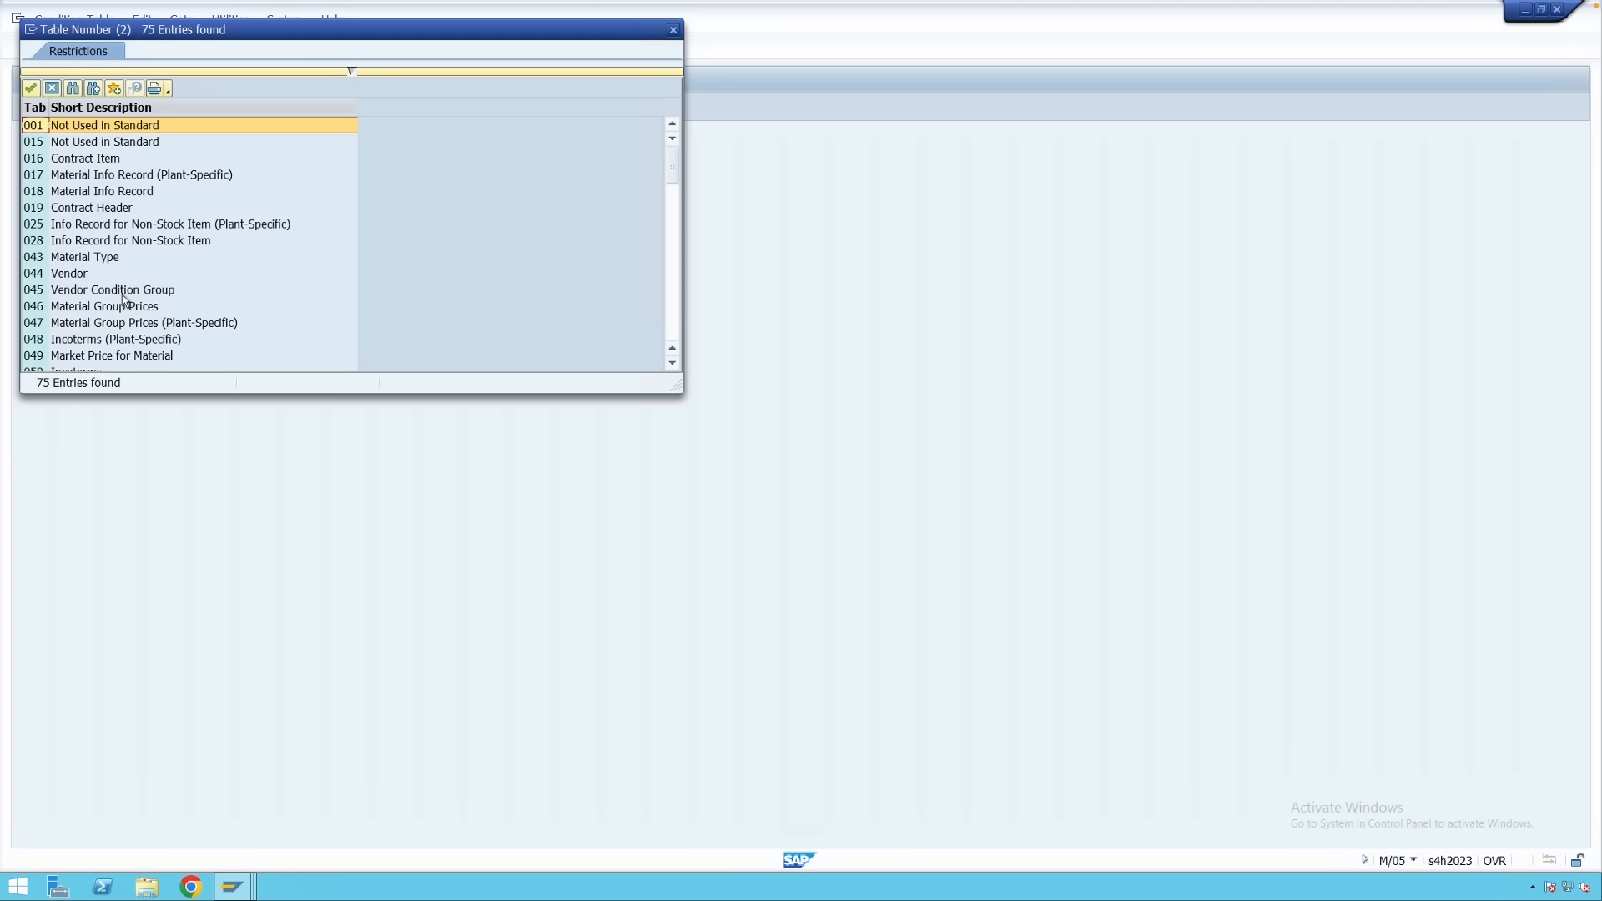
click(47, 165)
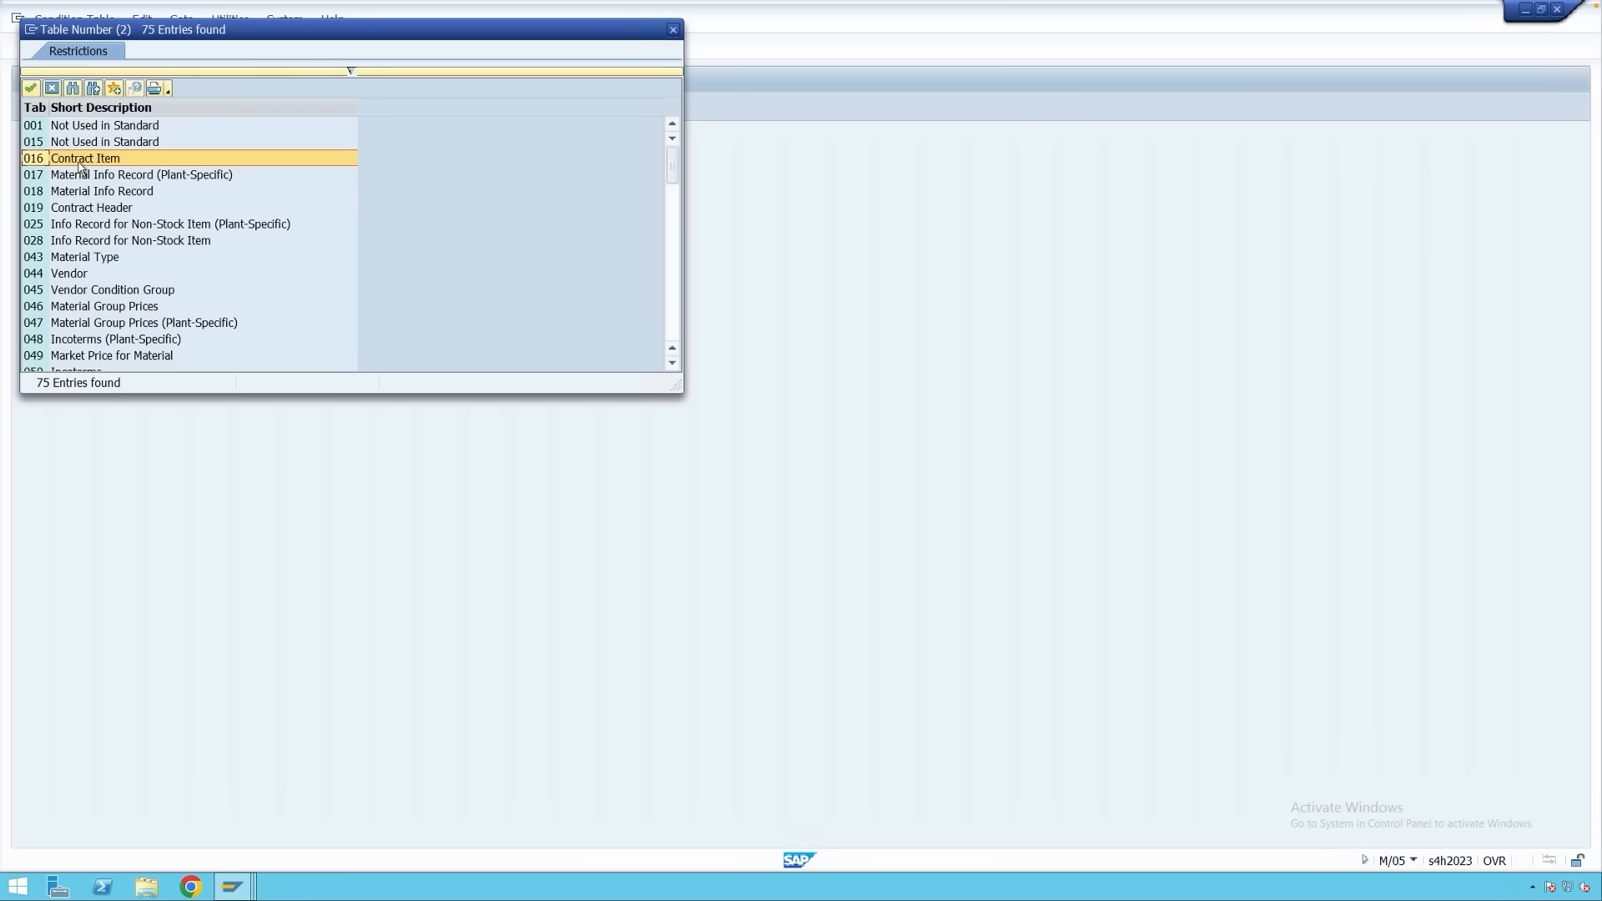
double_click(81, 166)
key(Return)
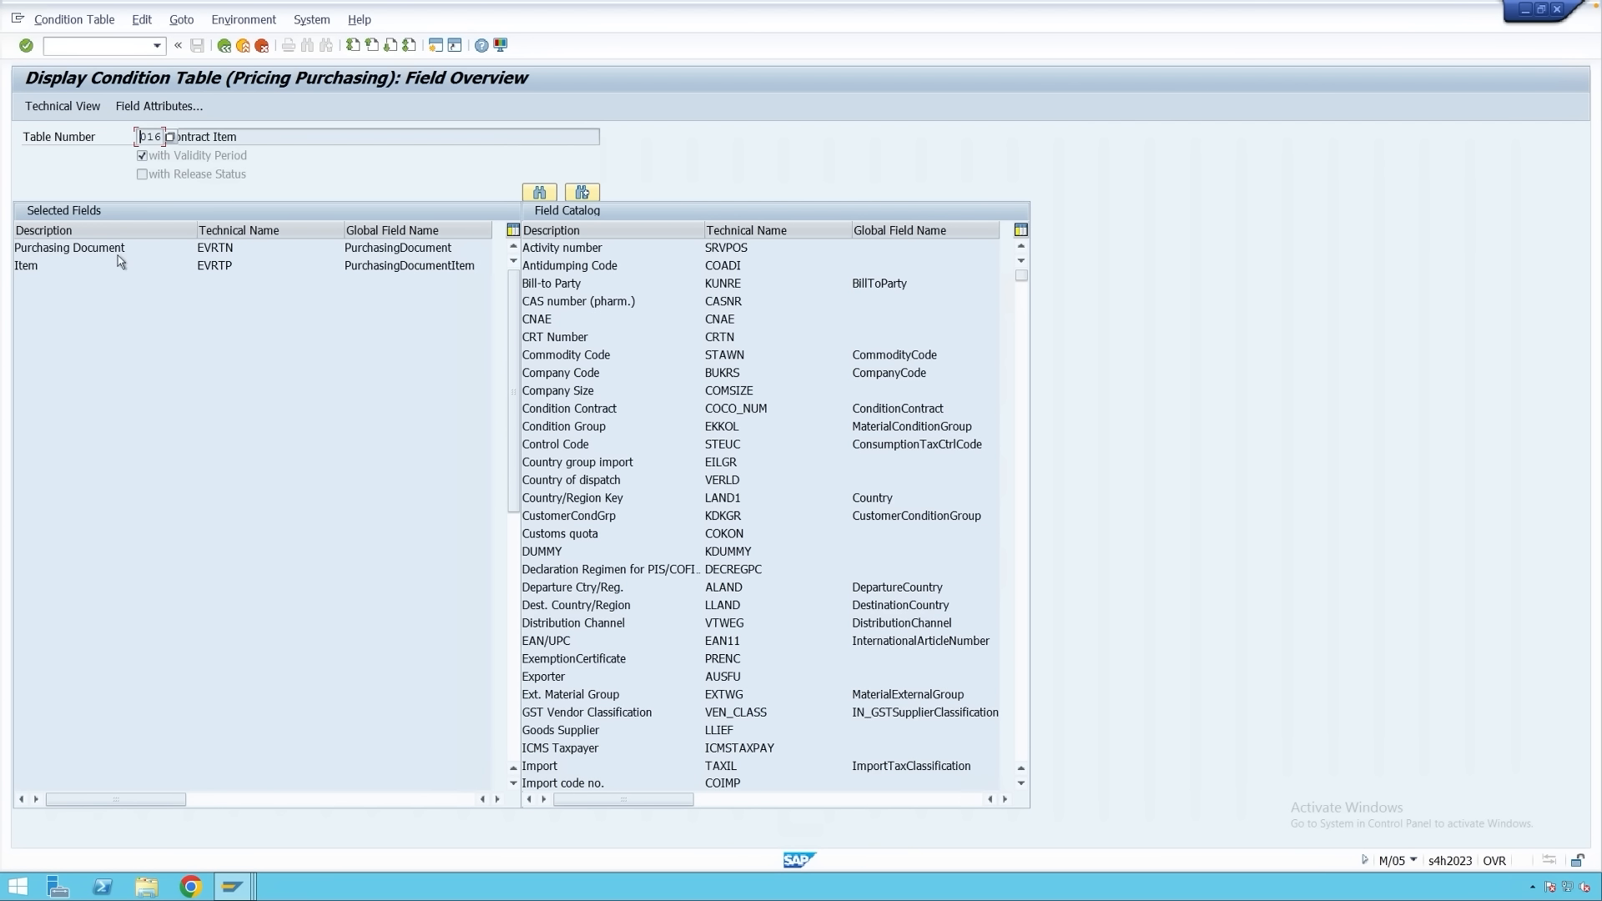
click(247, 250)
drag(125, 248, 15, 267)
click(46, 267)
click(224, 45)
Display condition table 017 Material Info Record (Plant-Specific), examine each of its selected fields, and return to the table number entry.
click(206, 137)
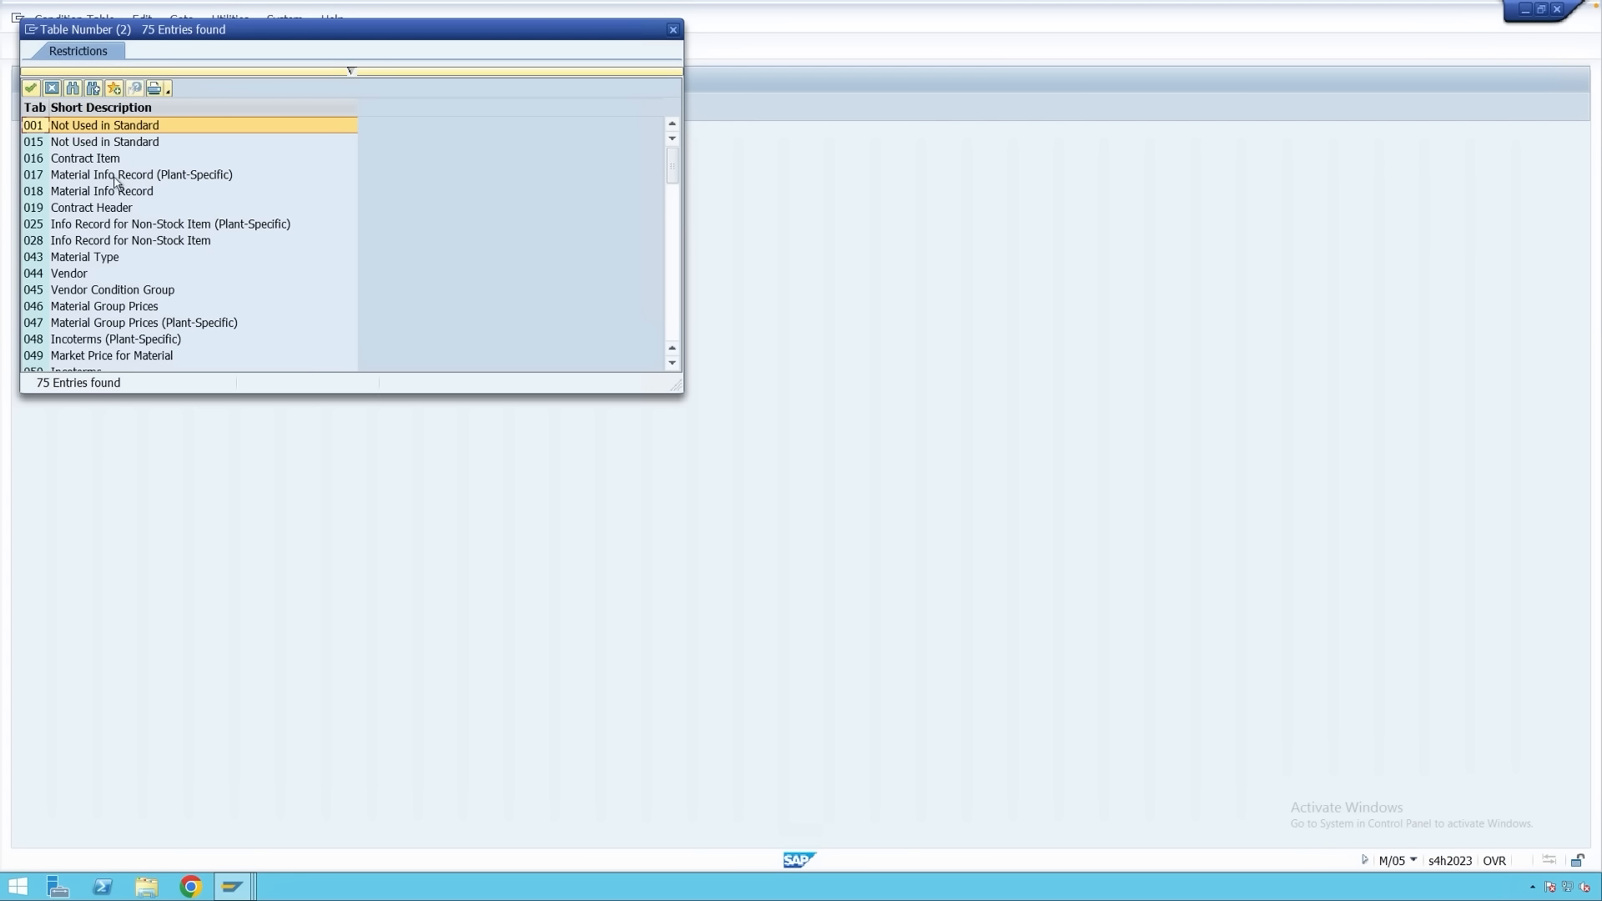
double_click(52, 177)
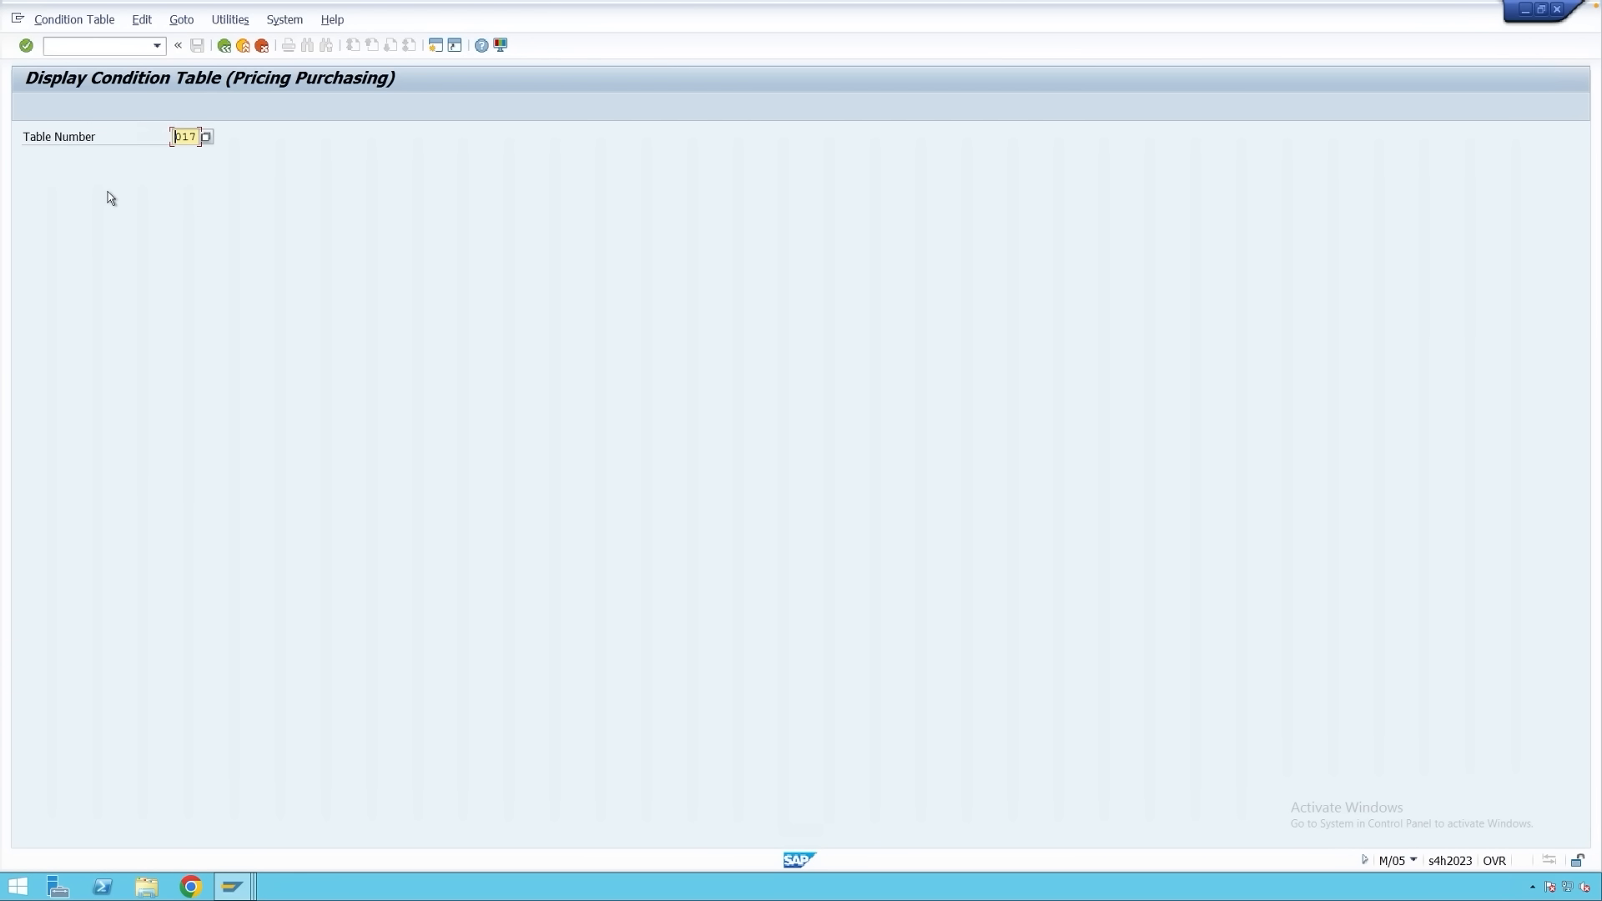
key(Return)
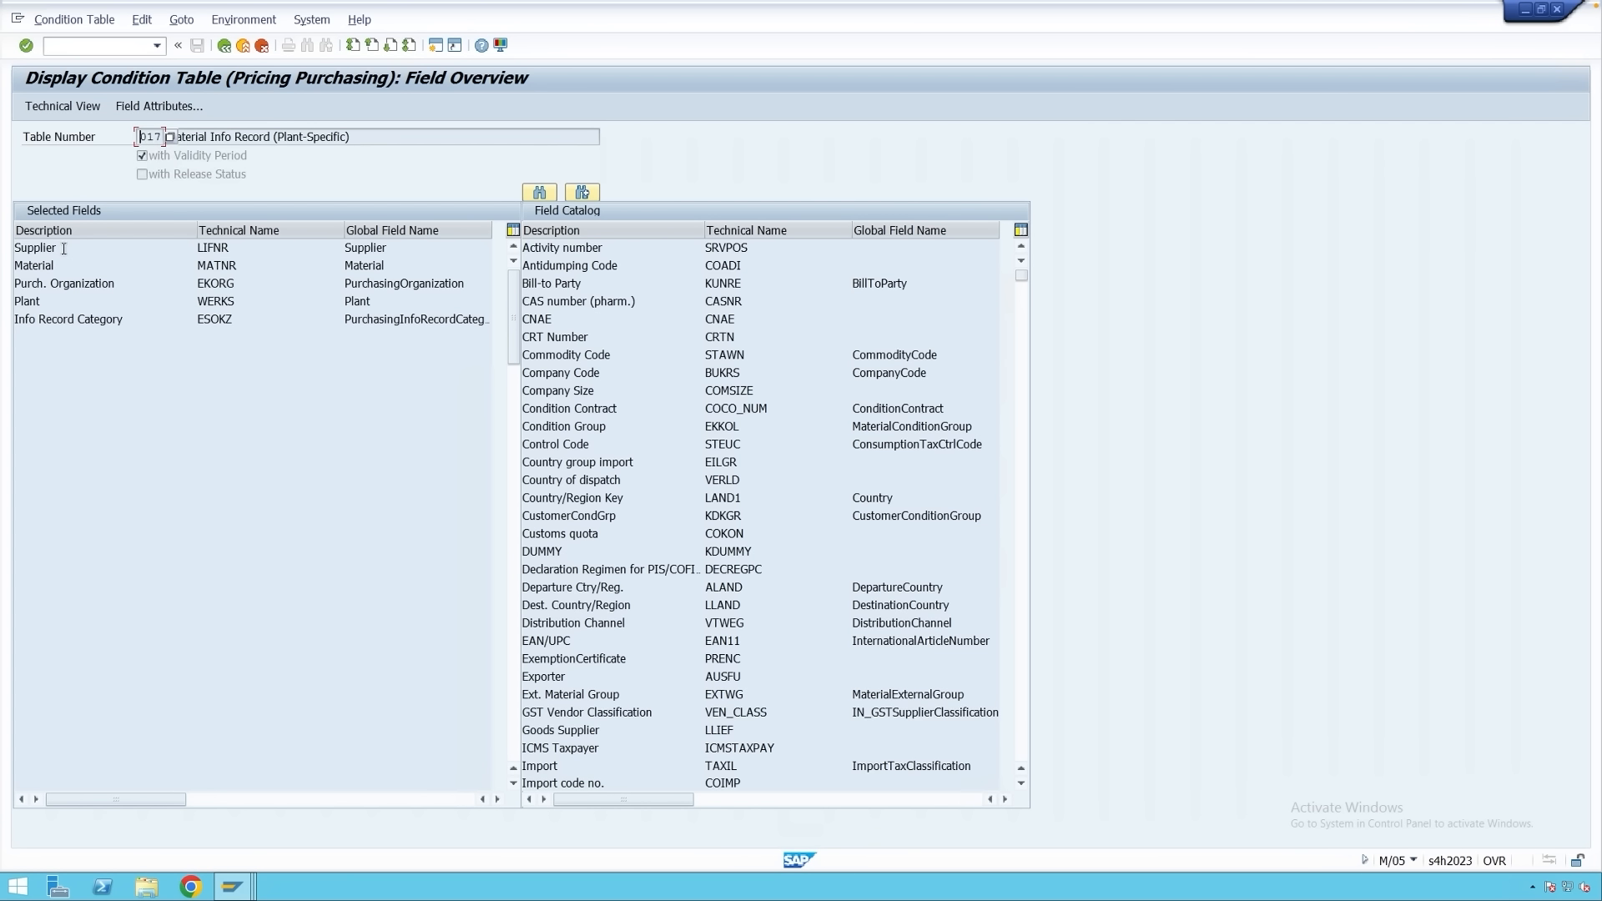
drag(59, 248, 13, 267)
drag(113, 281, 12, 303)
drag(134, 320, 13, 320)
click(146, 318)
click(119, 284)
click(46, 302)
click(224, 46)
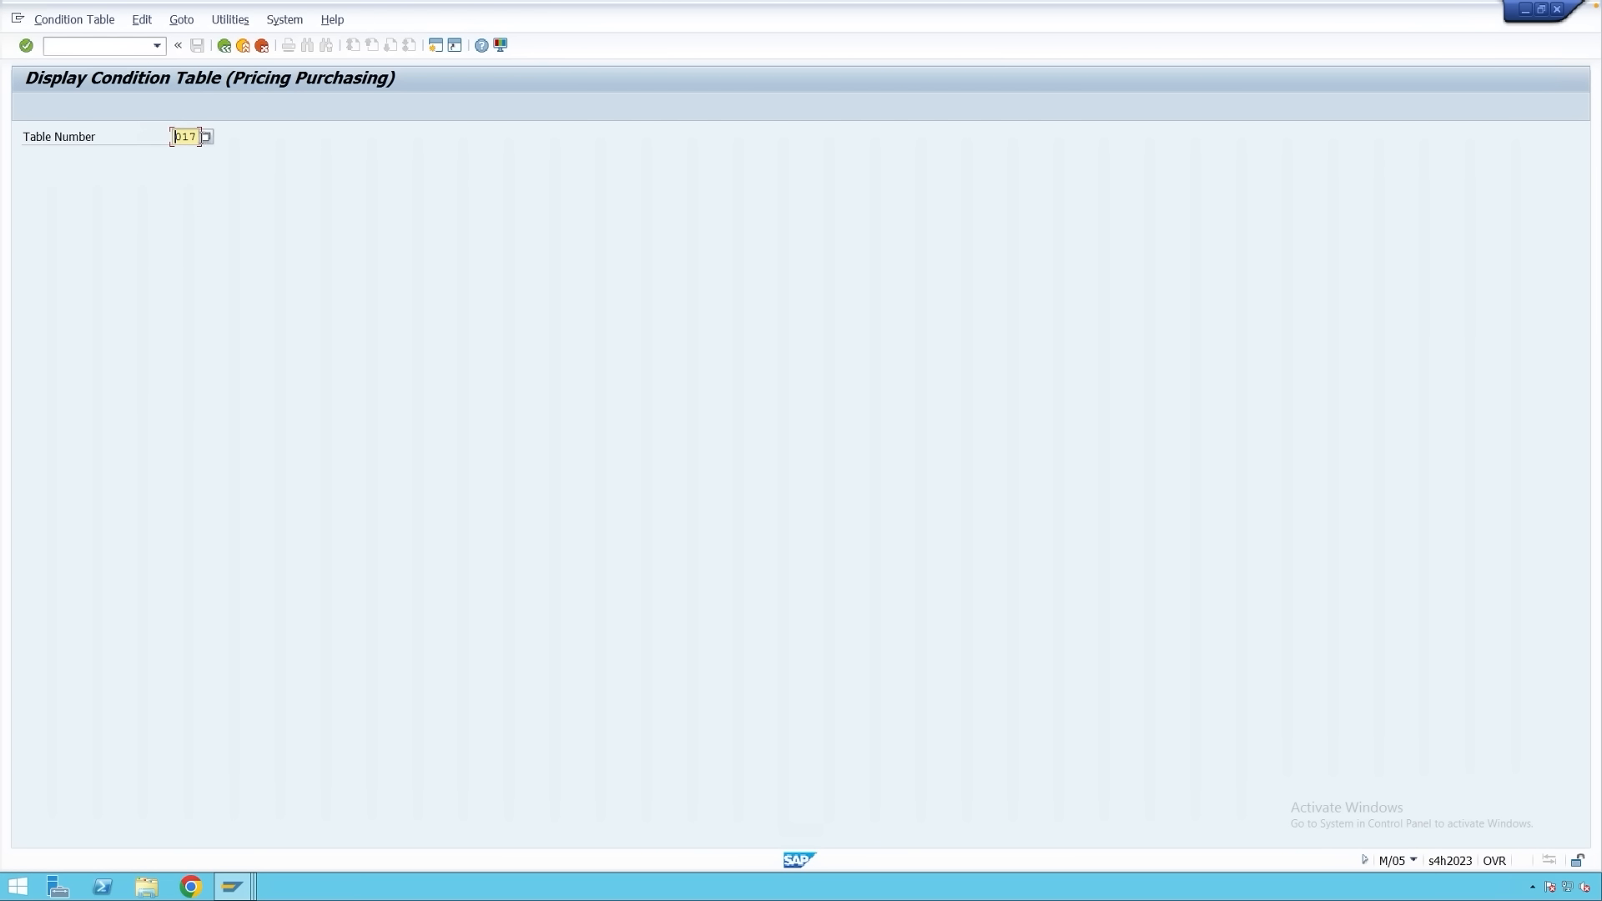
Display condition table 018 Material Info Record, examine its selected fields, and return to the table number entry.
click(206, 136)
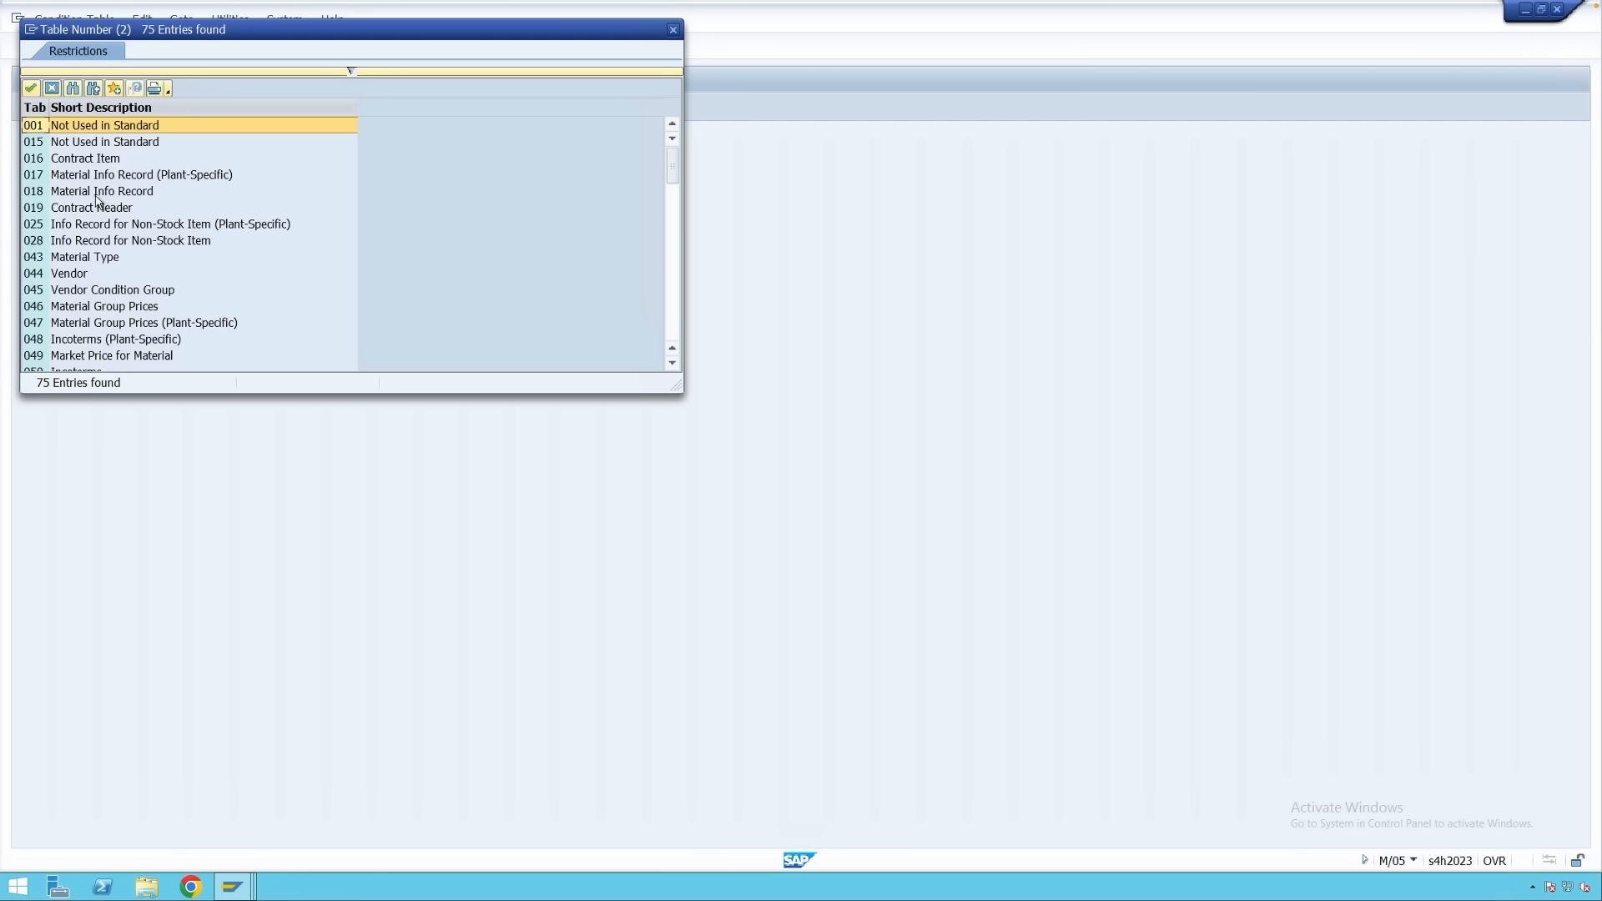
double_click(96, 193)
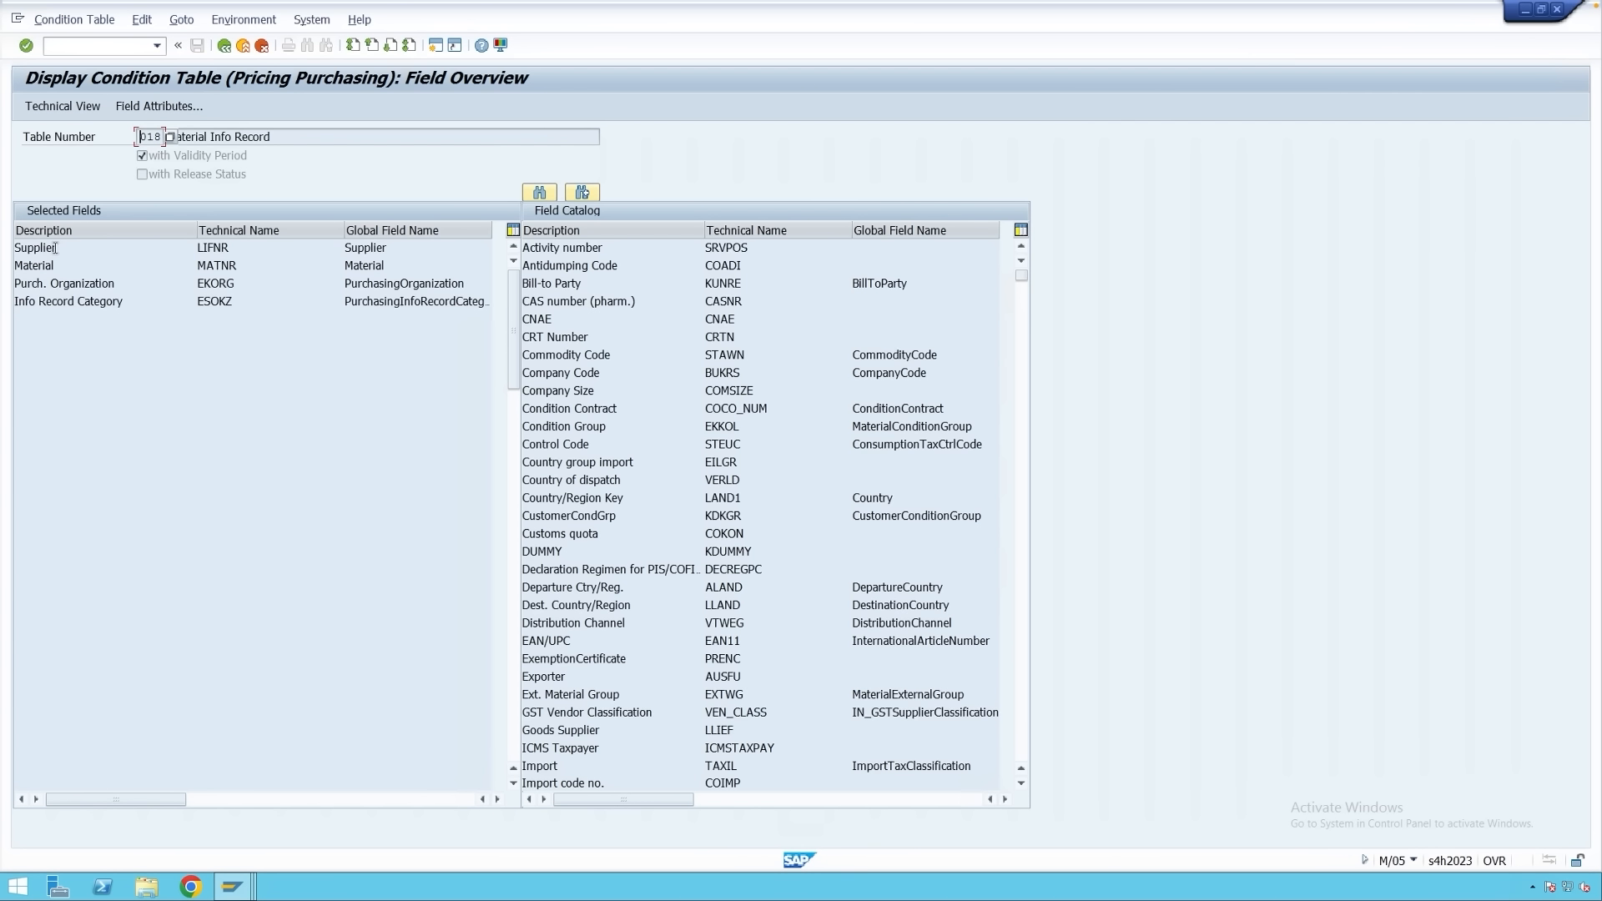
click(121, 283)
click(225, 45)
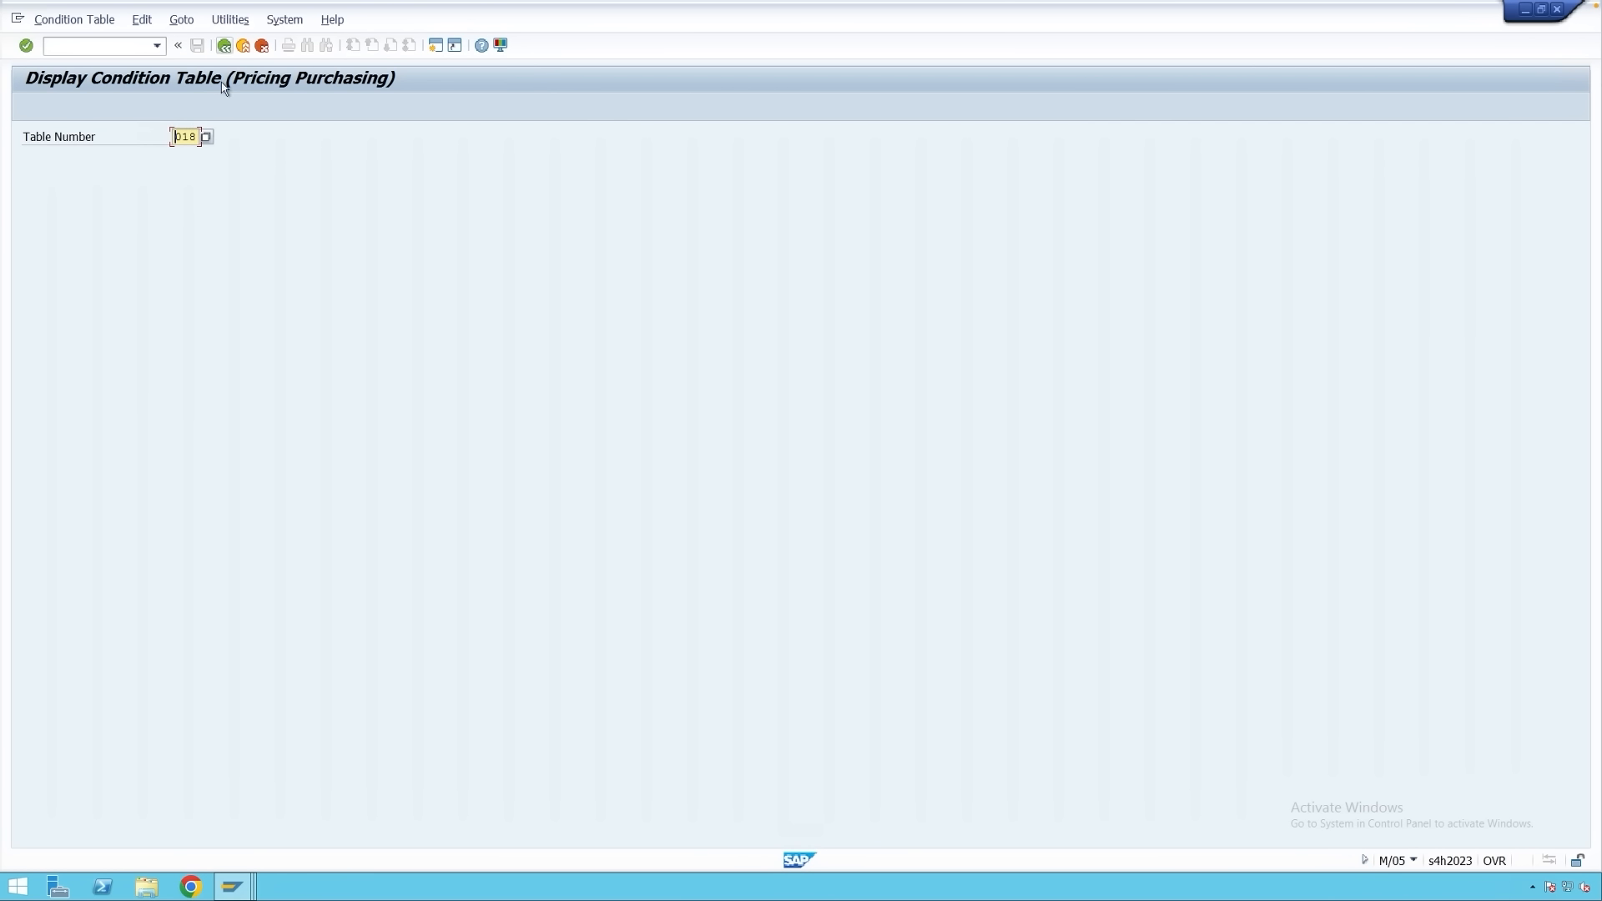
Examine the list of available purchasing condition tables, including the Contract Item, Vendor and Vendor Condition Group entries, and close it without choosing another table.
click(205, 136)
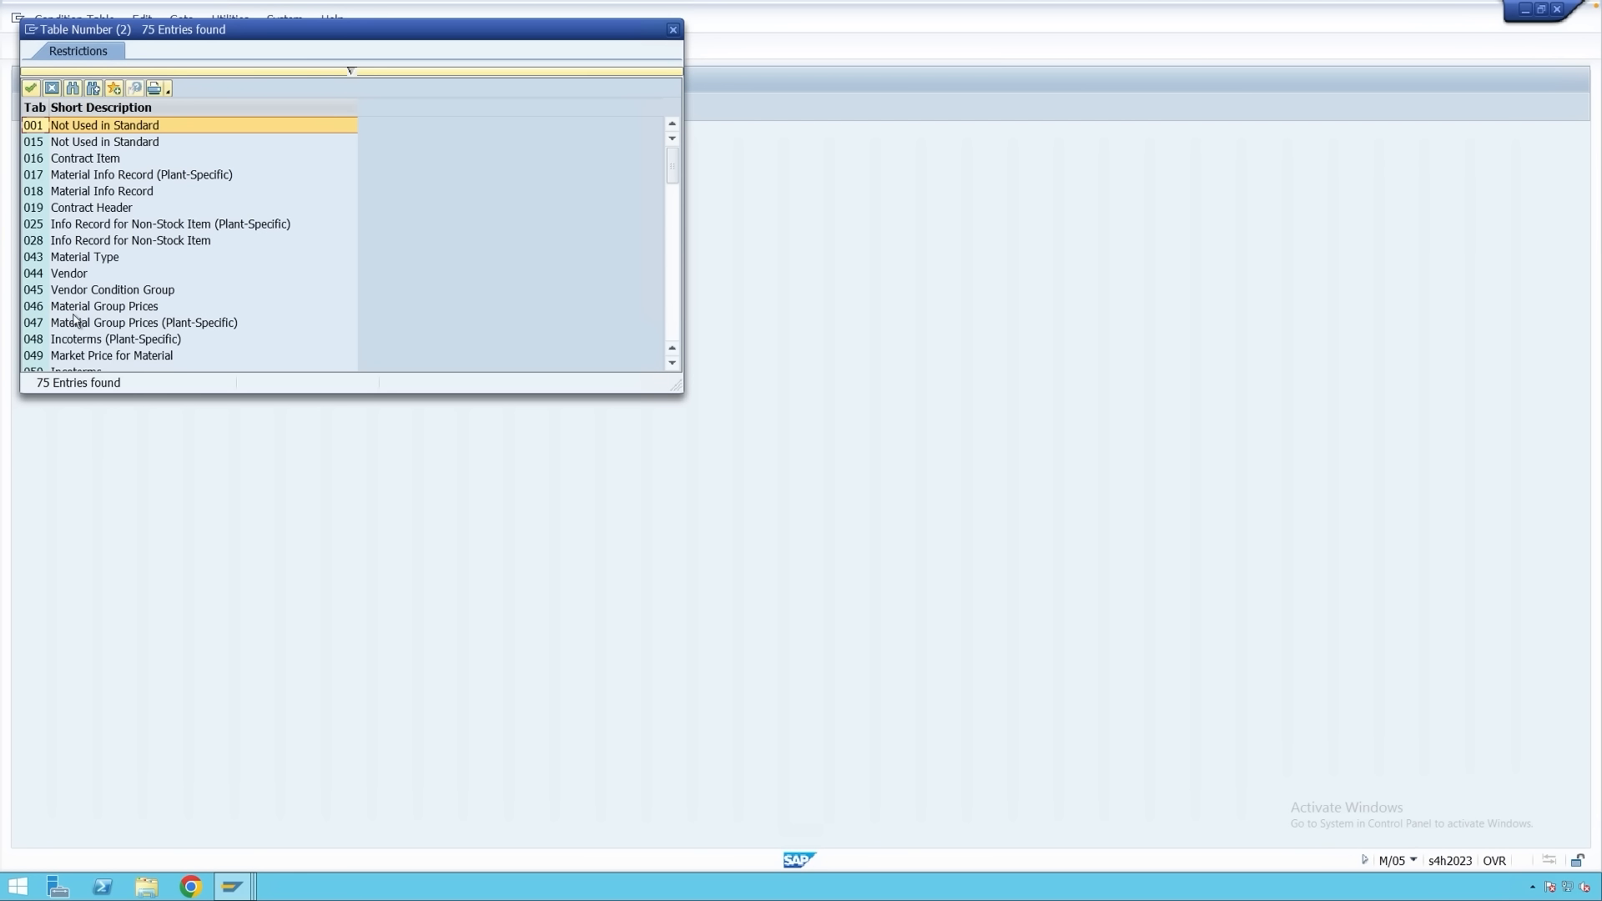
click(99, 260)
click(79, 275)
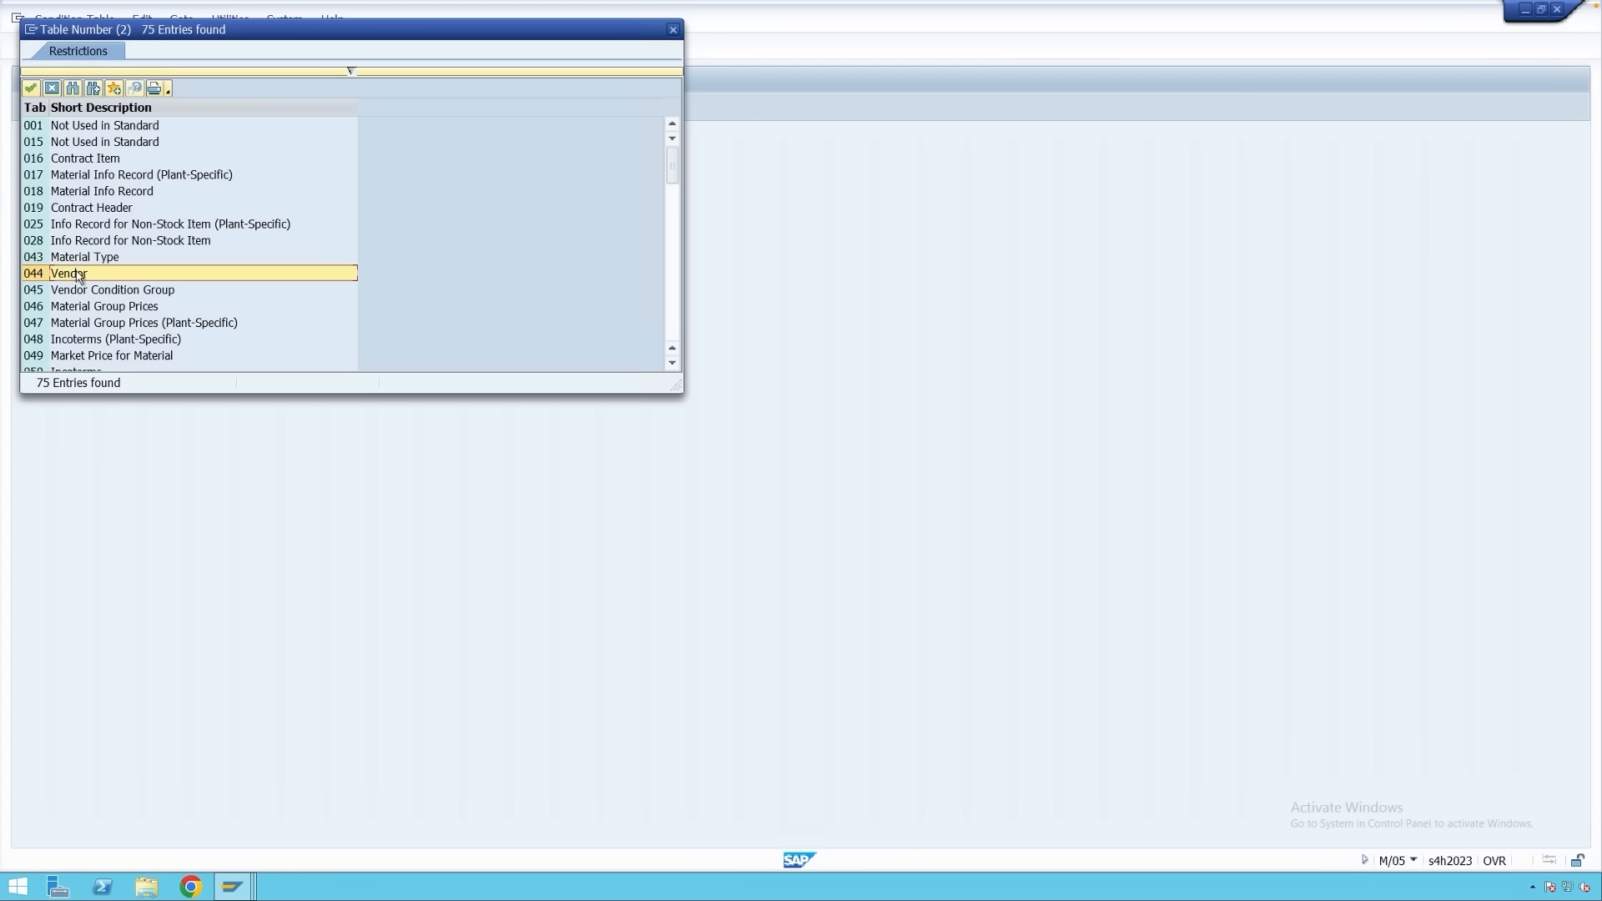
click(92, 292)
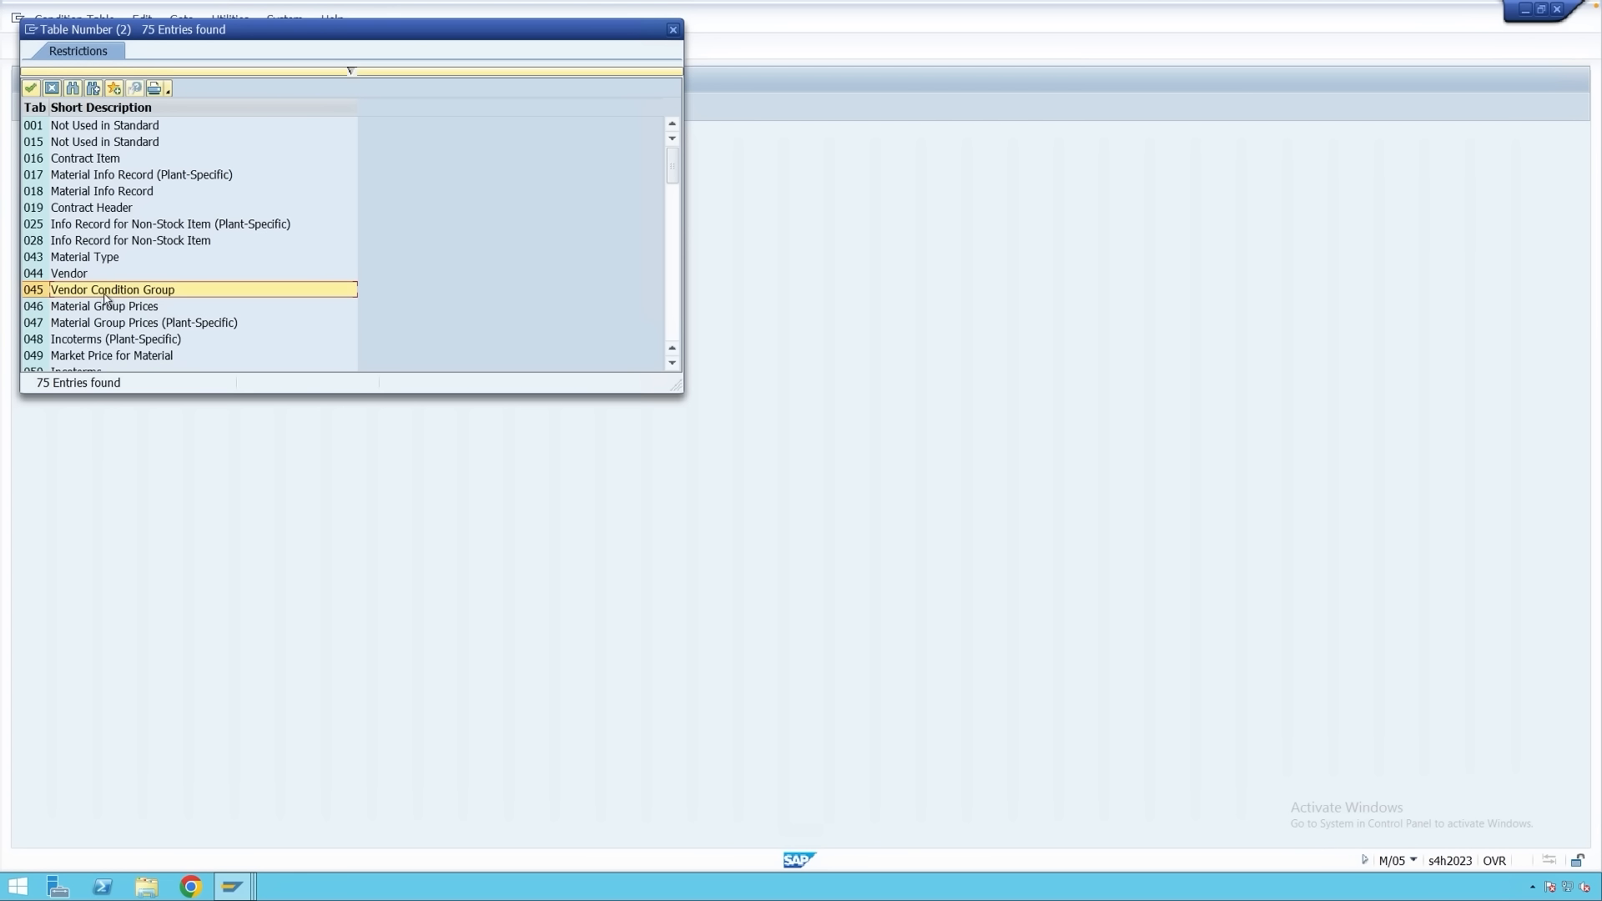
scroll(105, 298, down, 3)
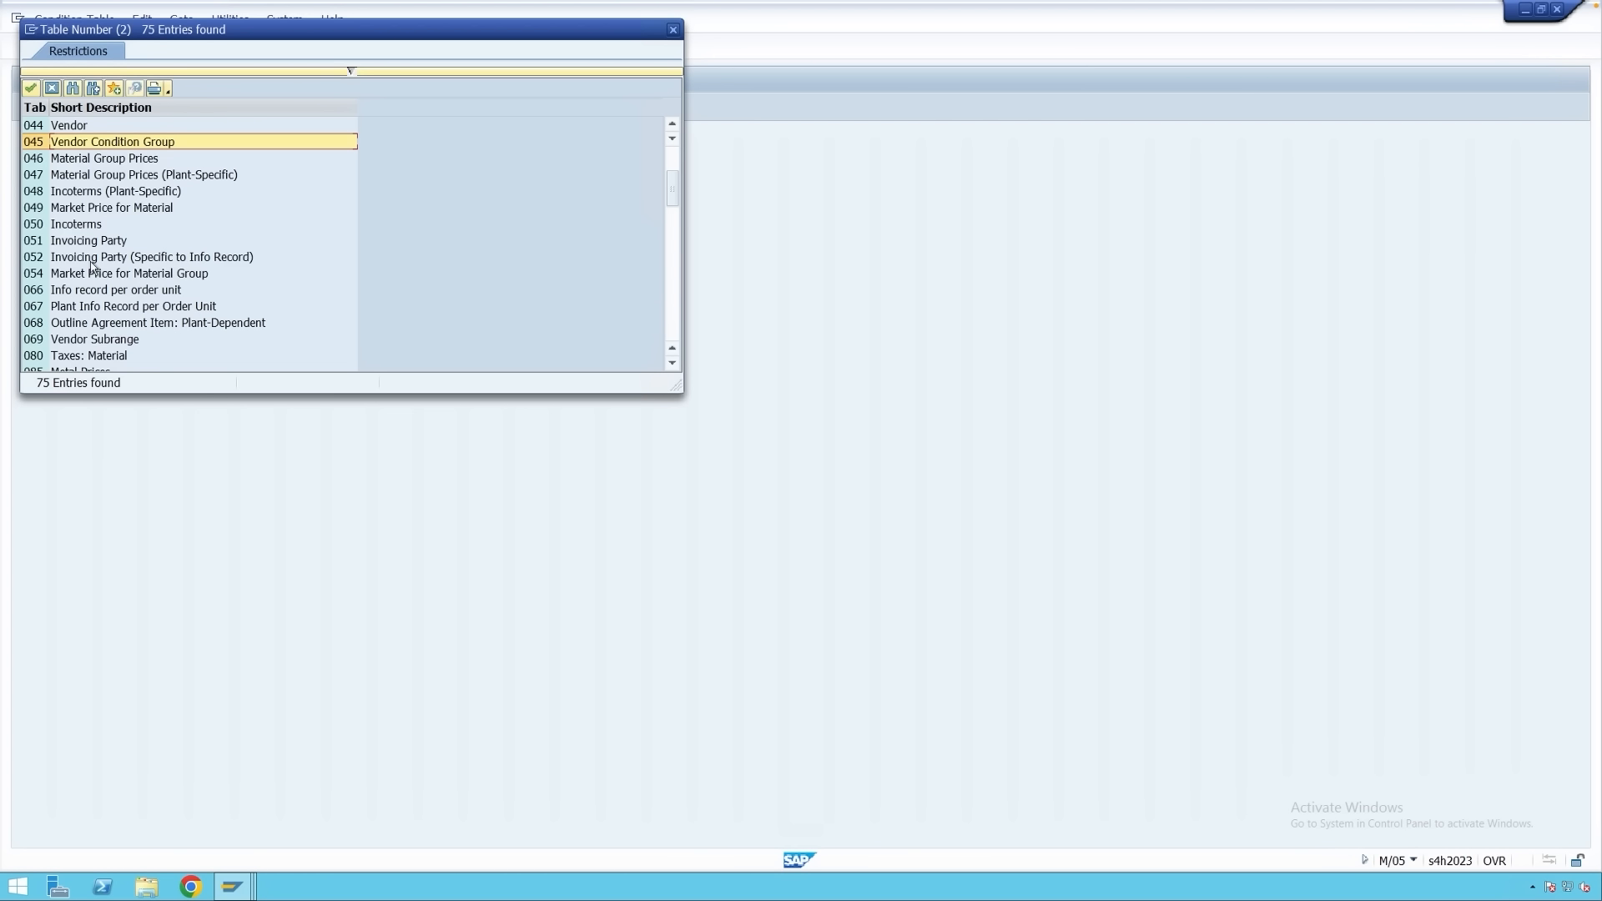
scroll(92, 267, up, 2)
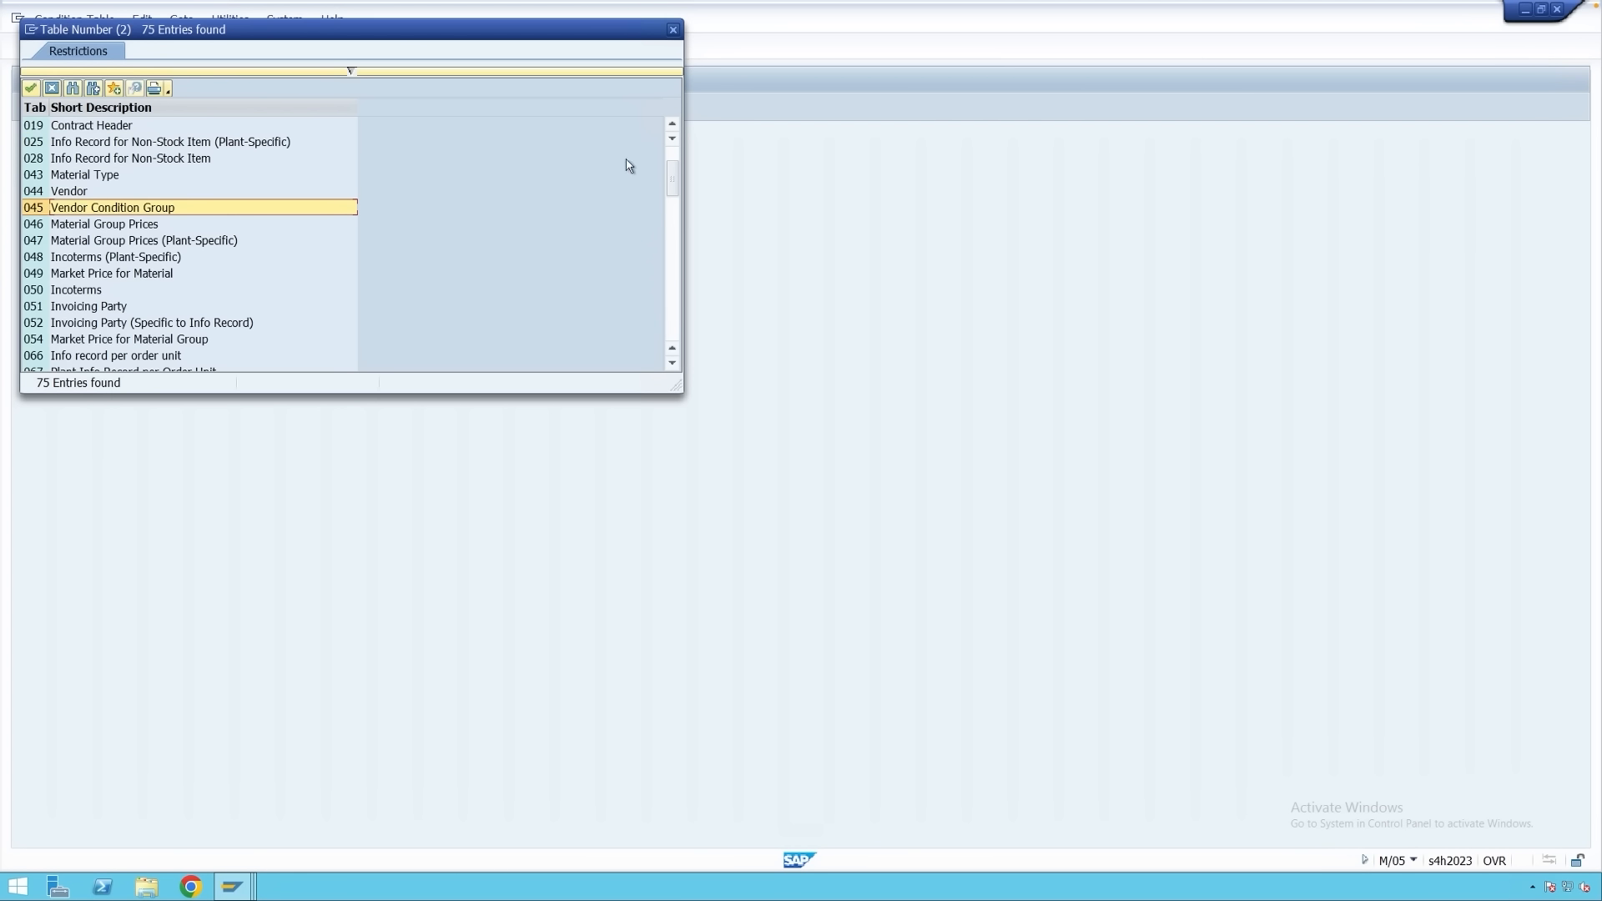
scroll(672, 159, up, 2)
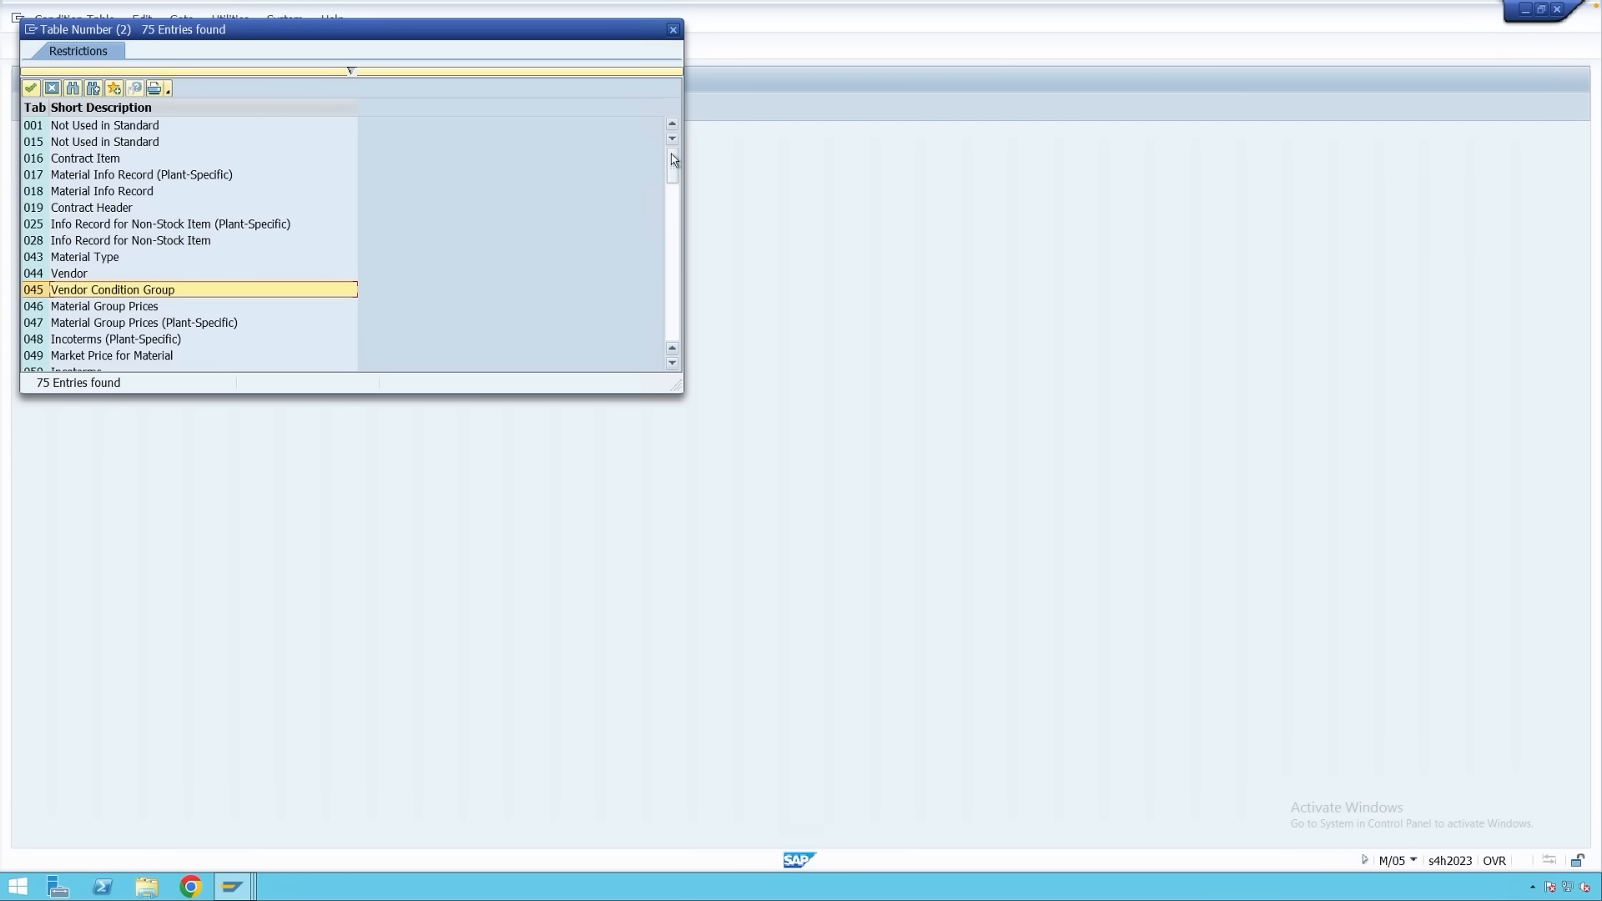
click(92, 176)
click(82, 162)
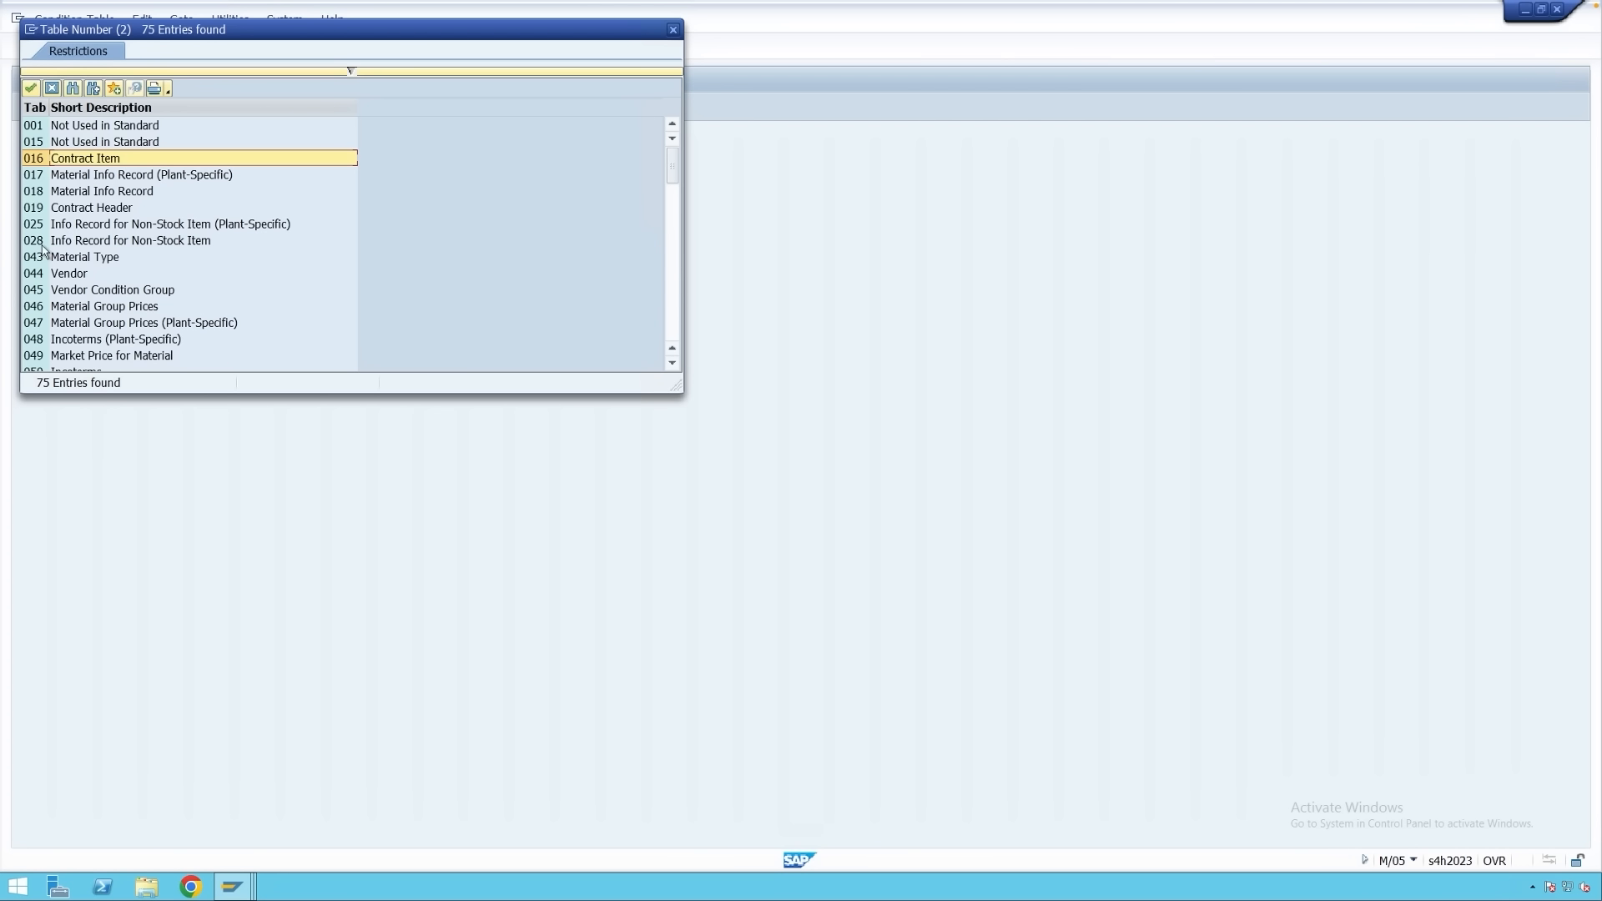
scroll(206, 319, down, 2)
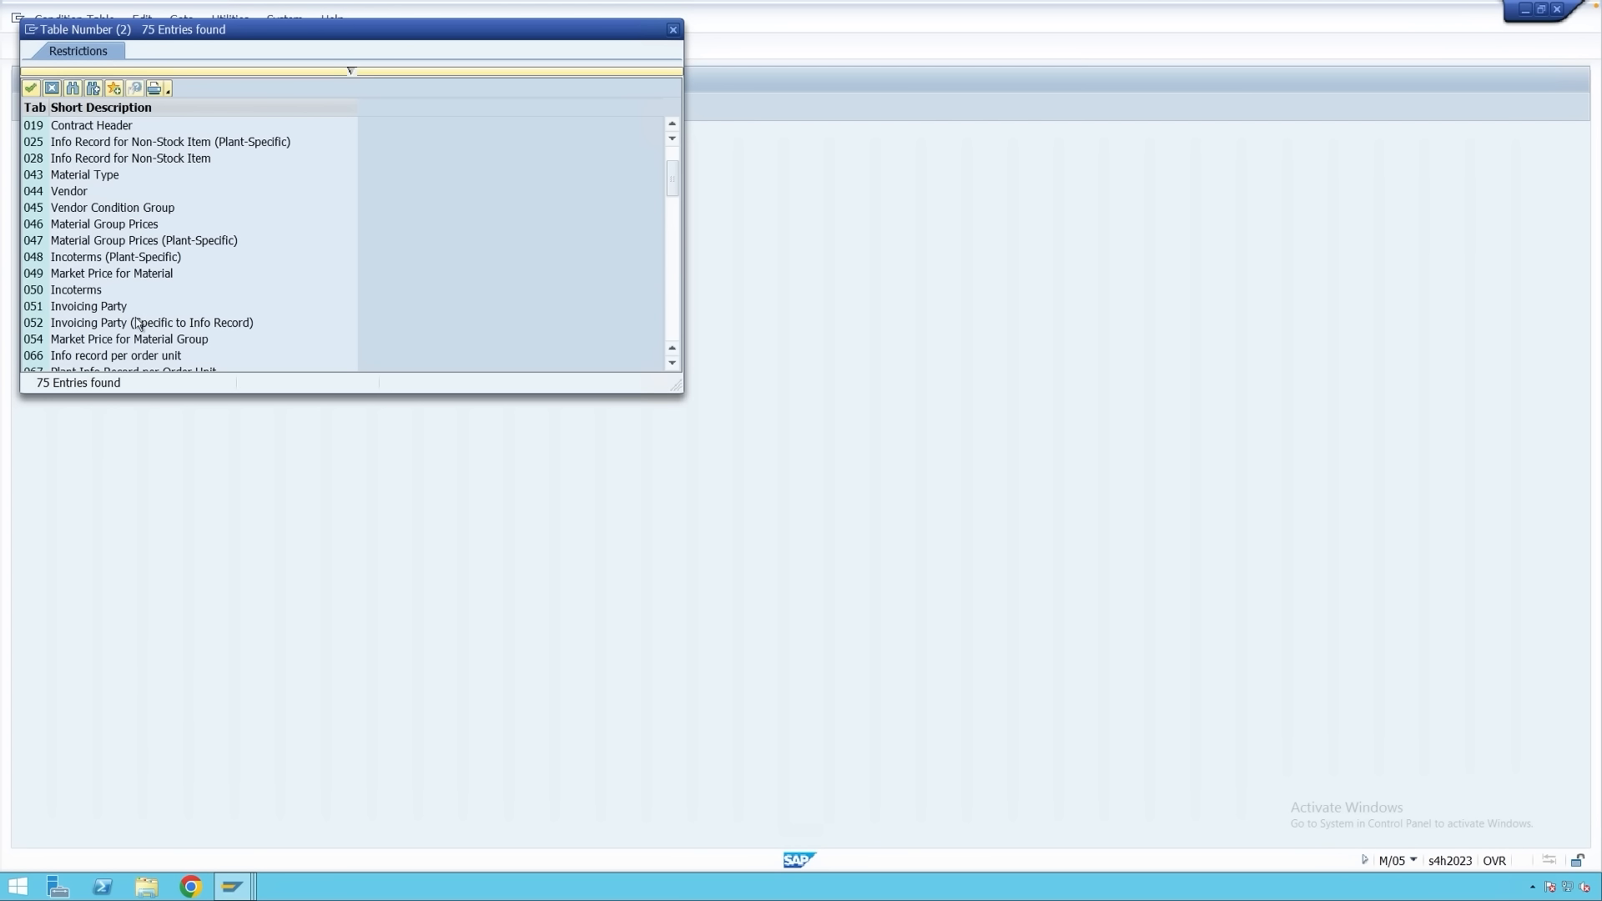
click(673, 29)
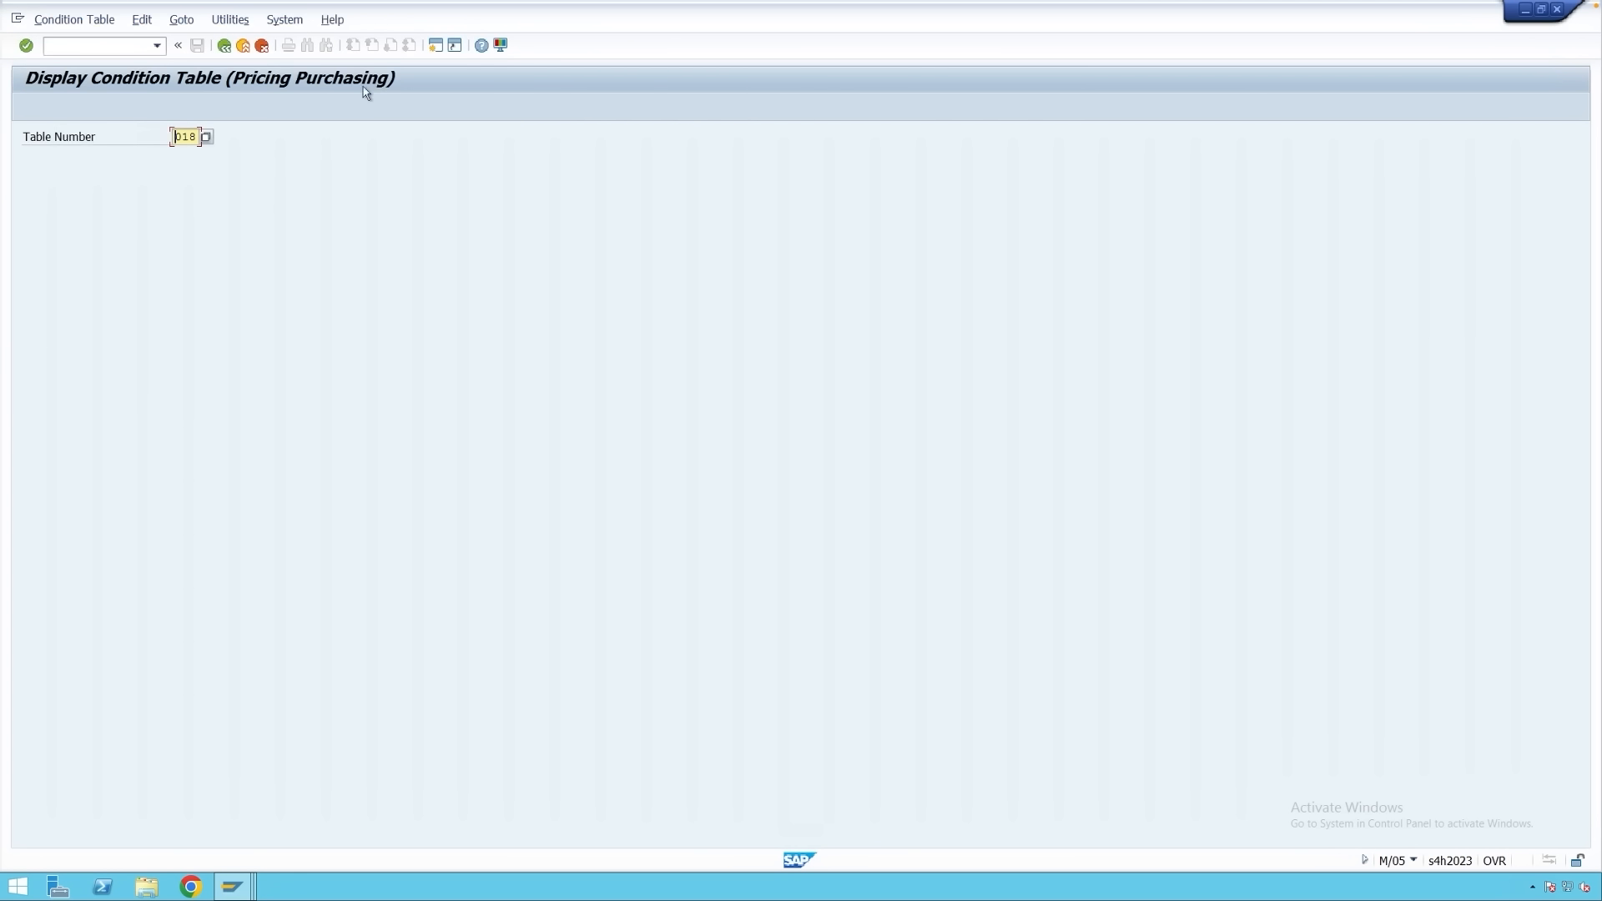
Leave the condition table display and open Define Access Sequences for Purchasing under Define Price Determination Process, accepting the cross-client notice.
click(224, 45)
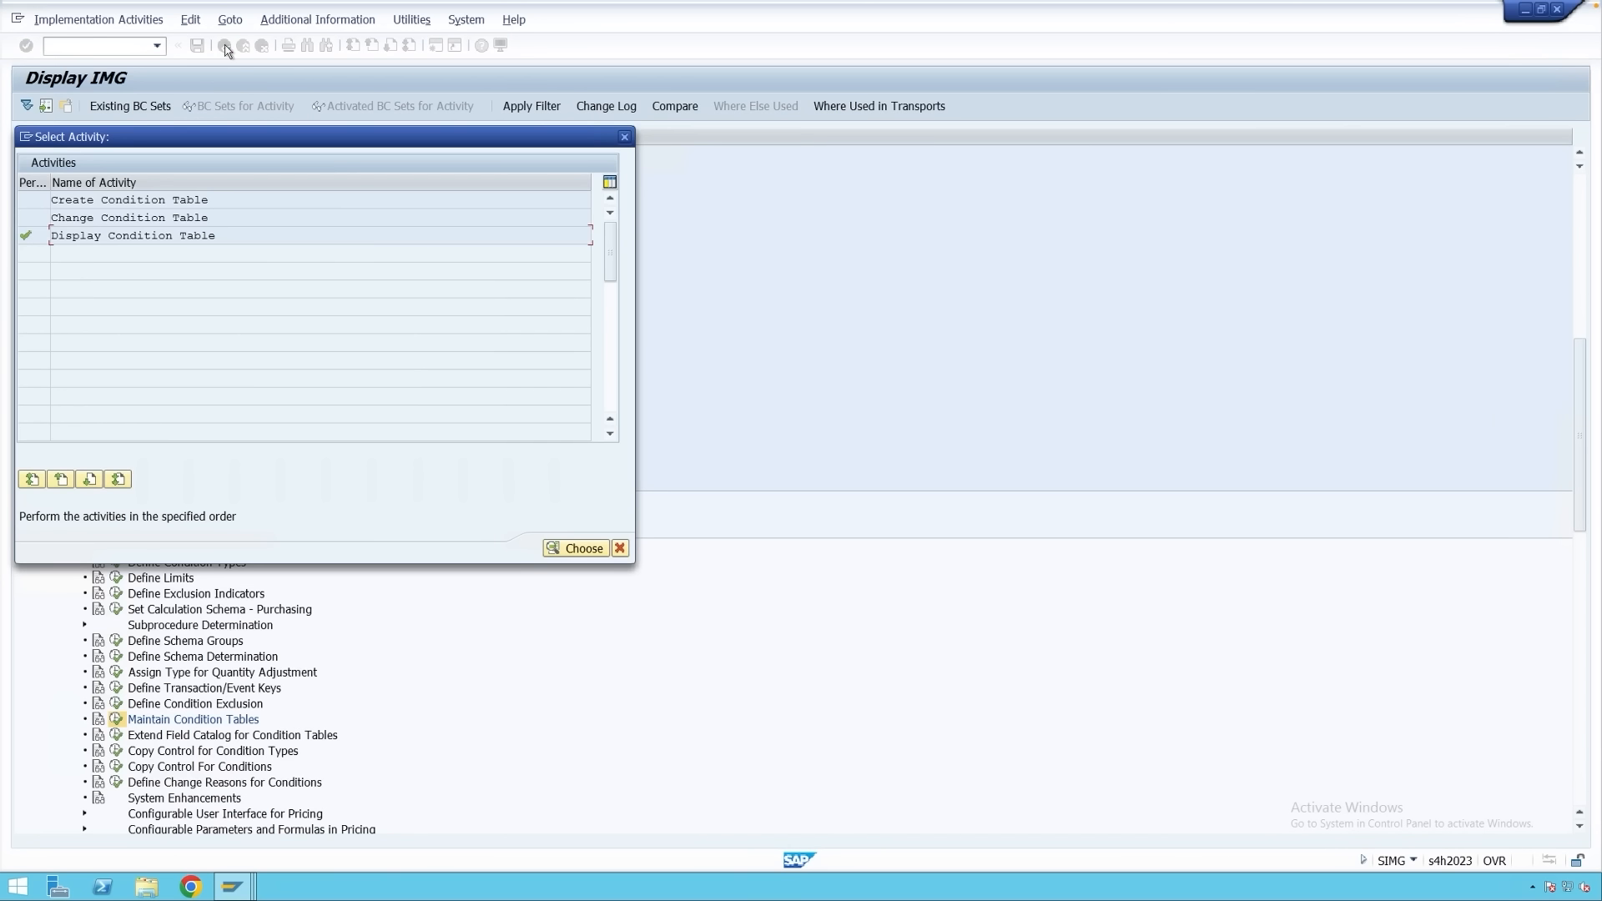
click(624, 136)
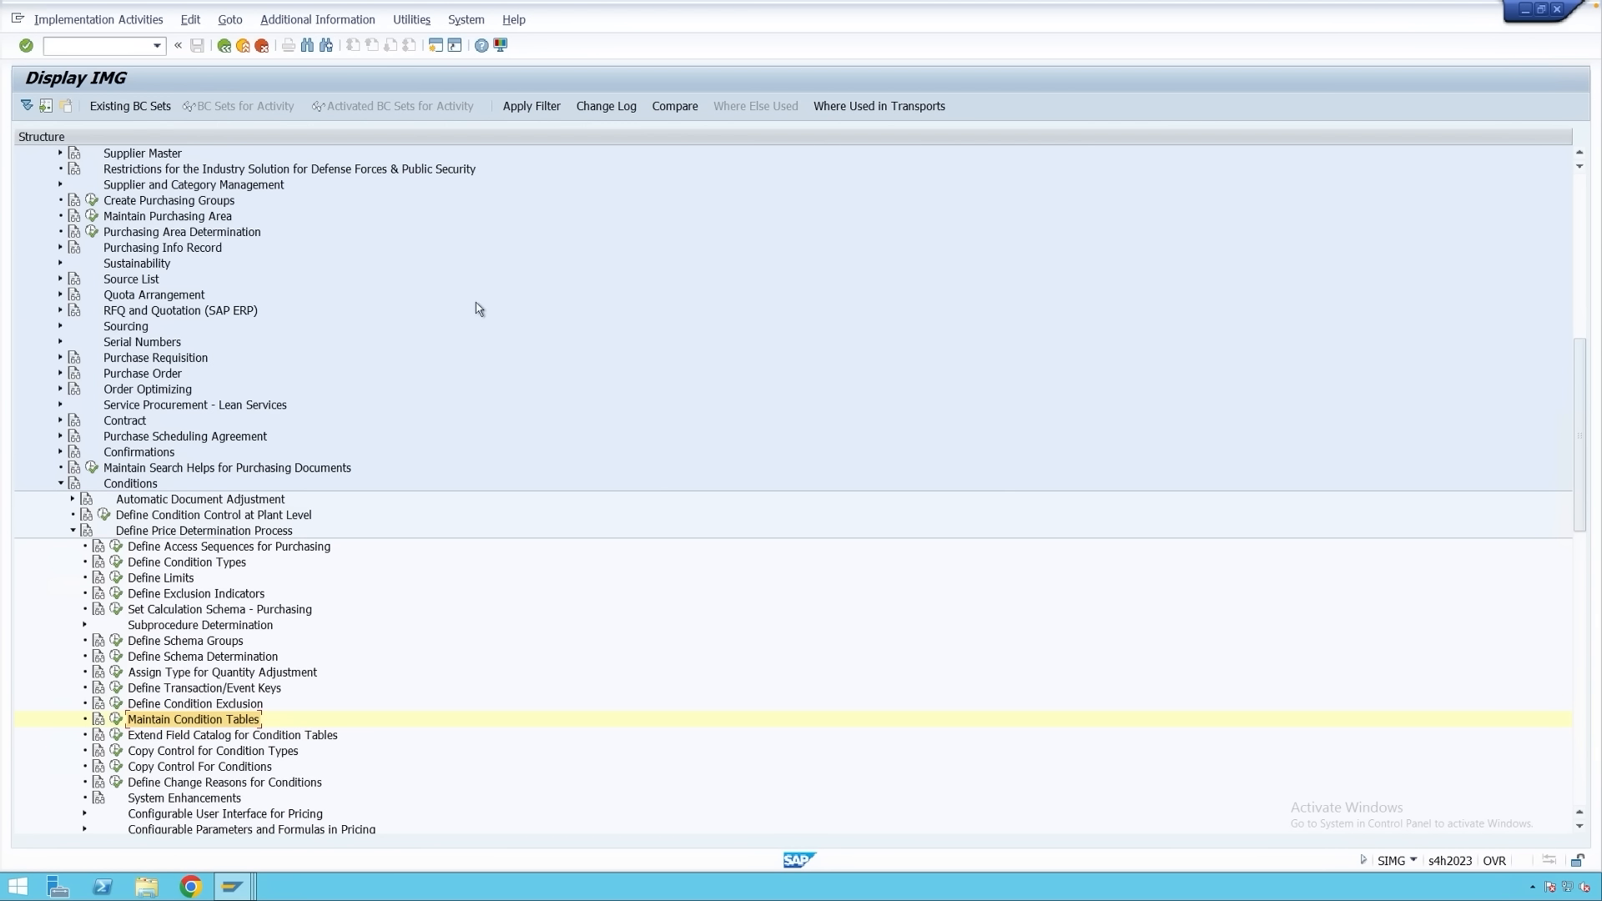
click(156, 553)
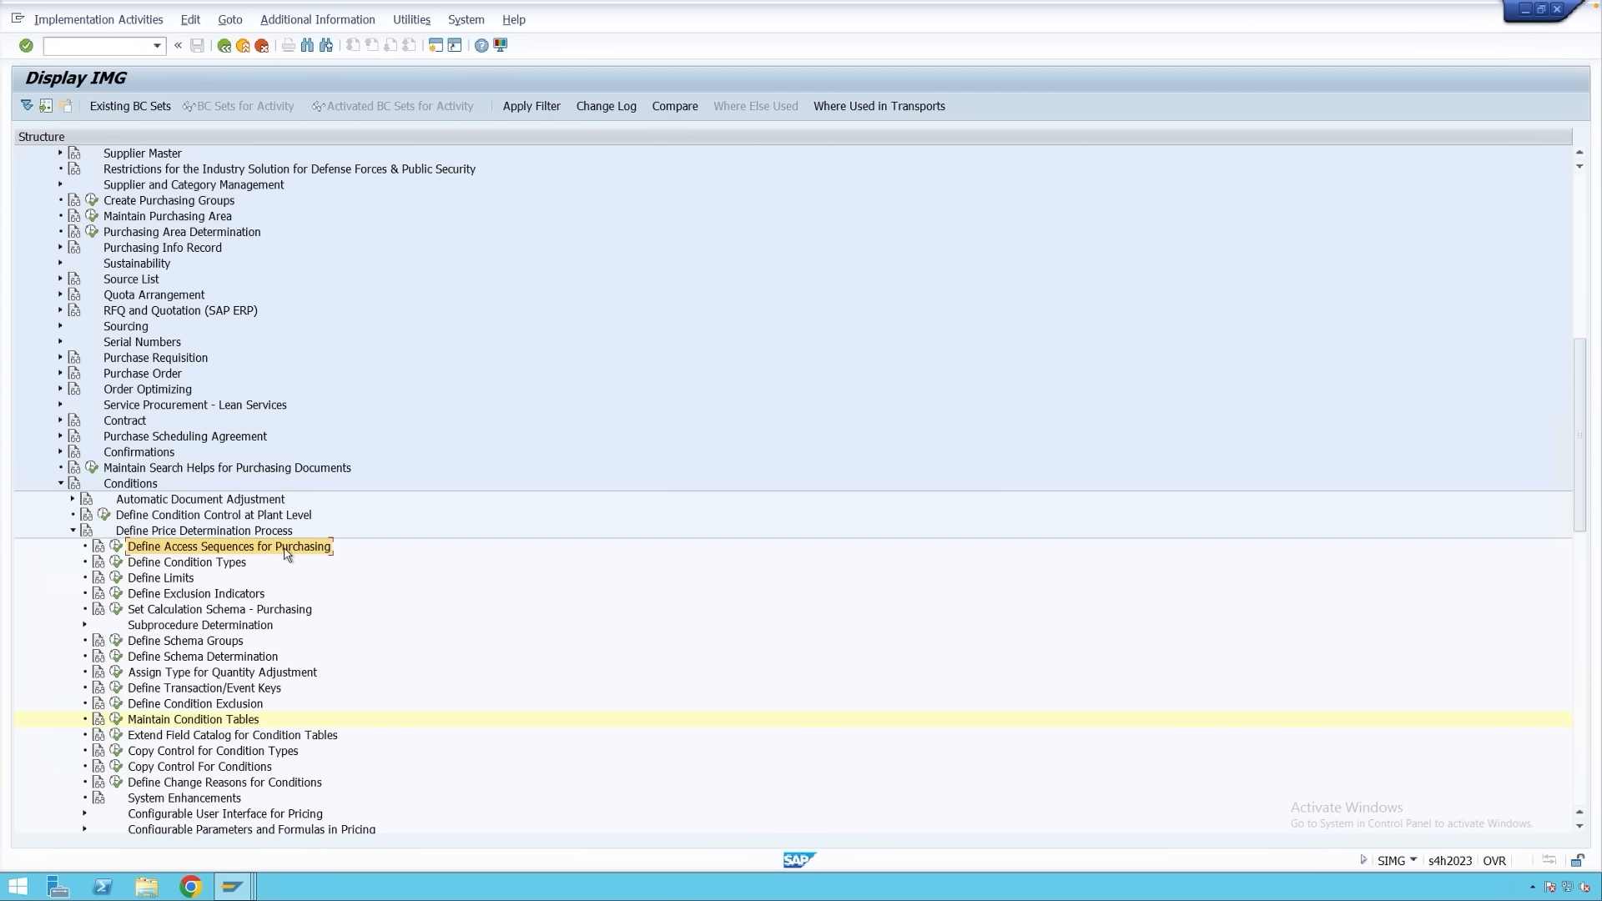
click(116, 548)
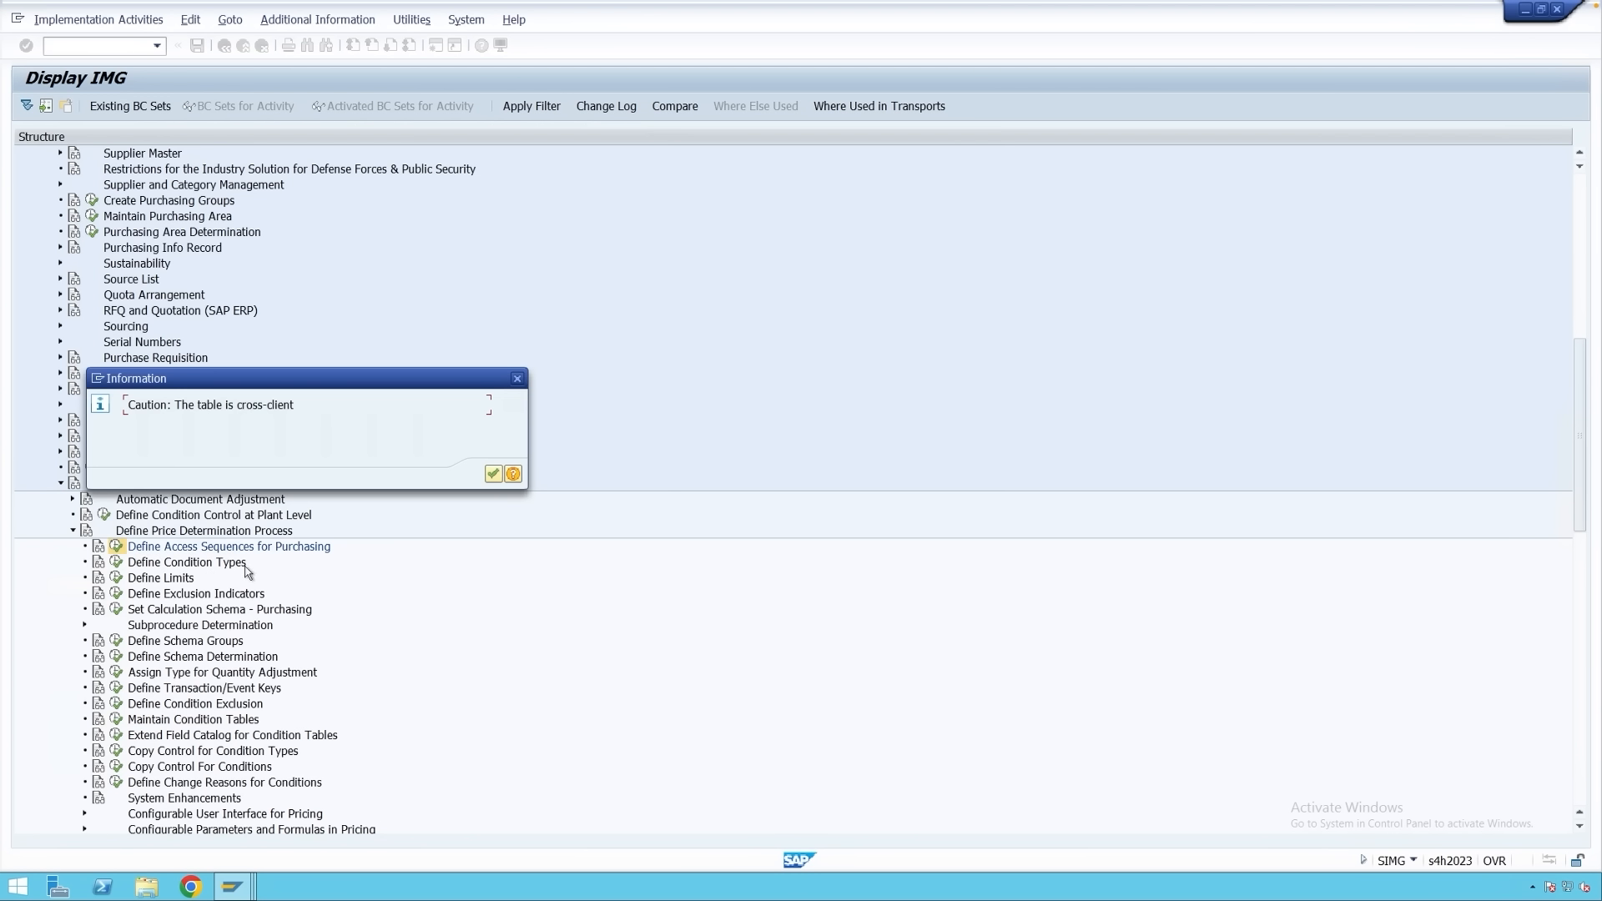
click(494, 473)
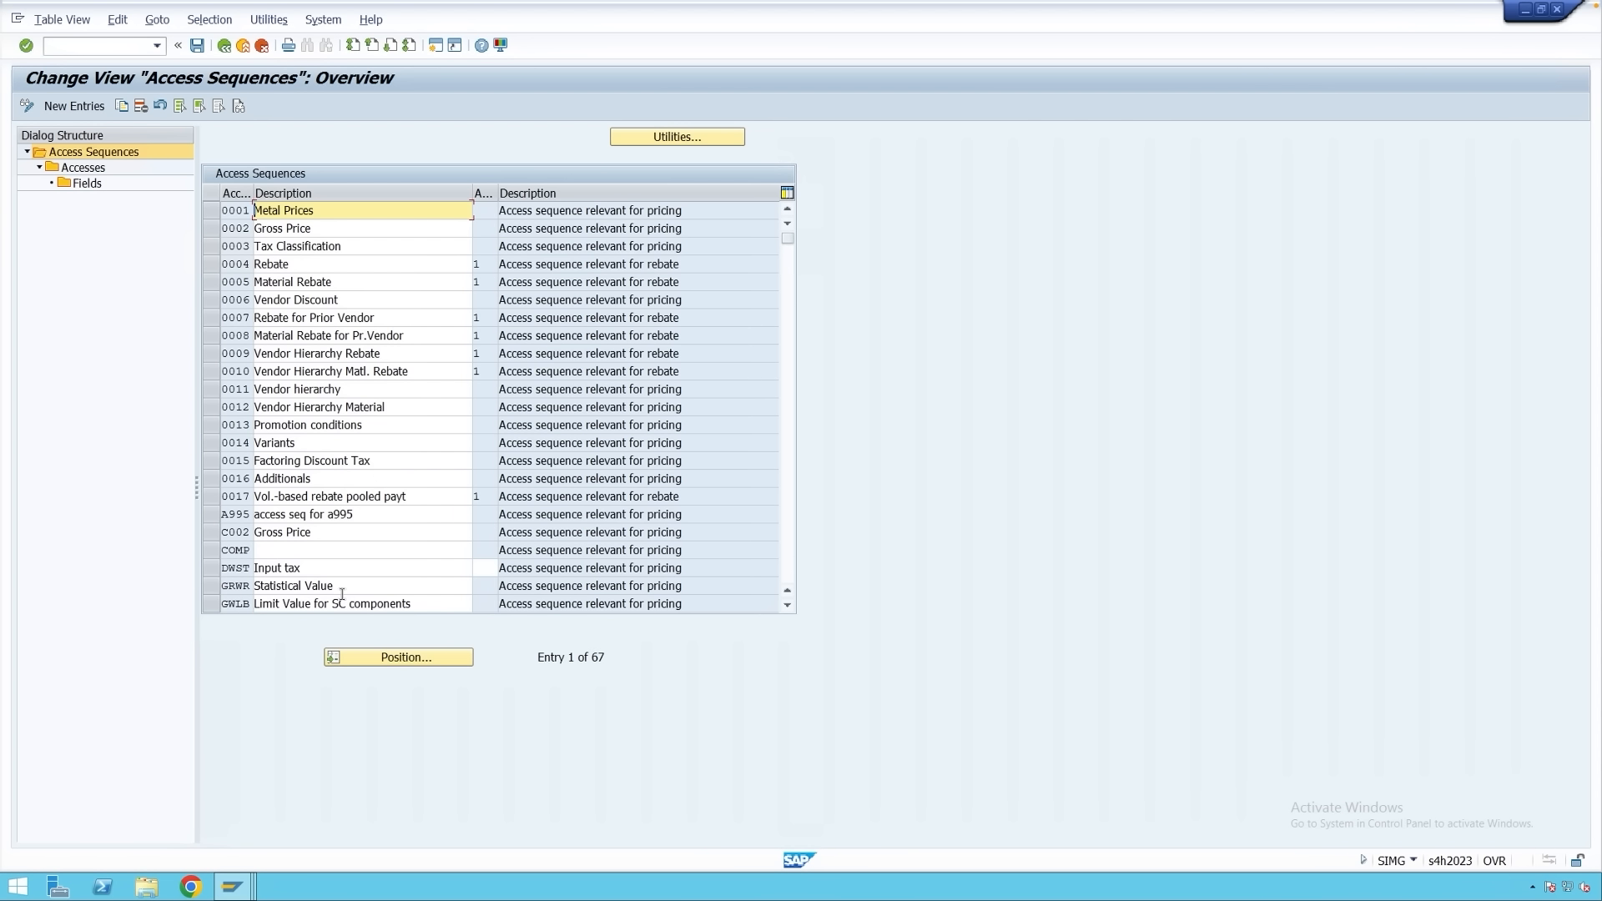
Switch to the condition types session, locate condition type PB00, and display its details to check the assigned access sequence.
click(238, 886)
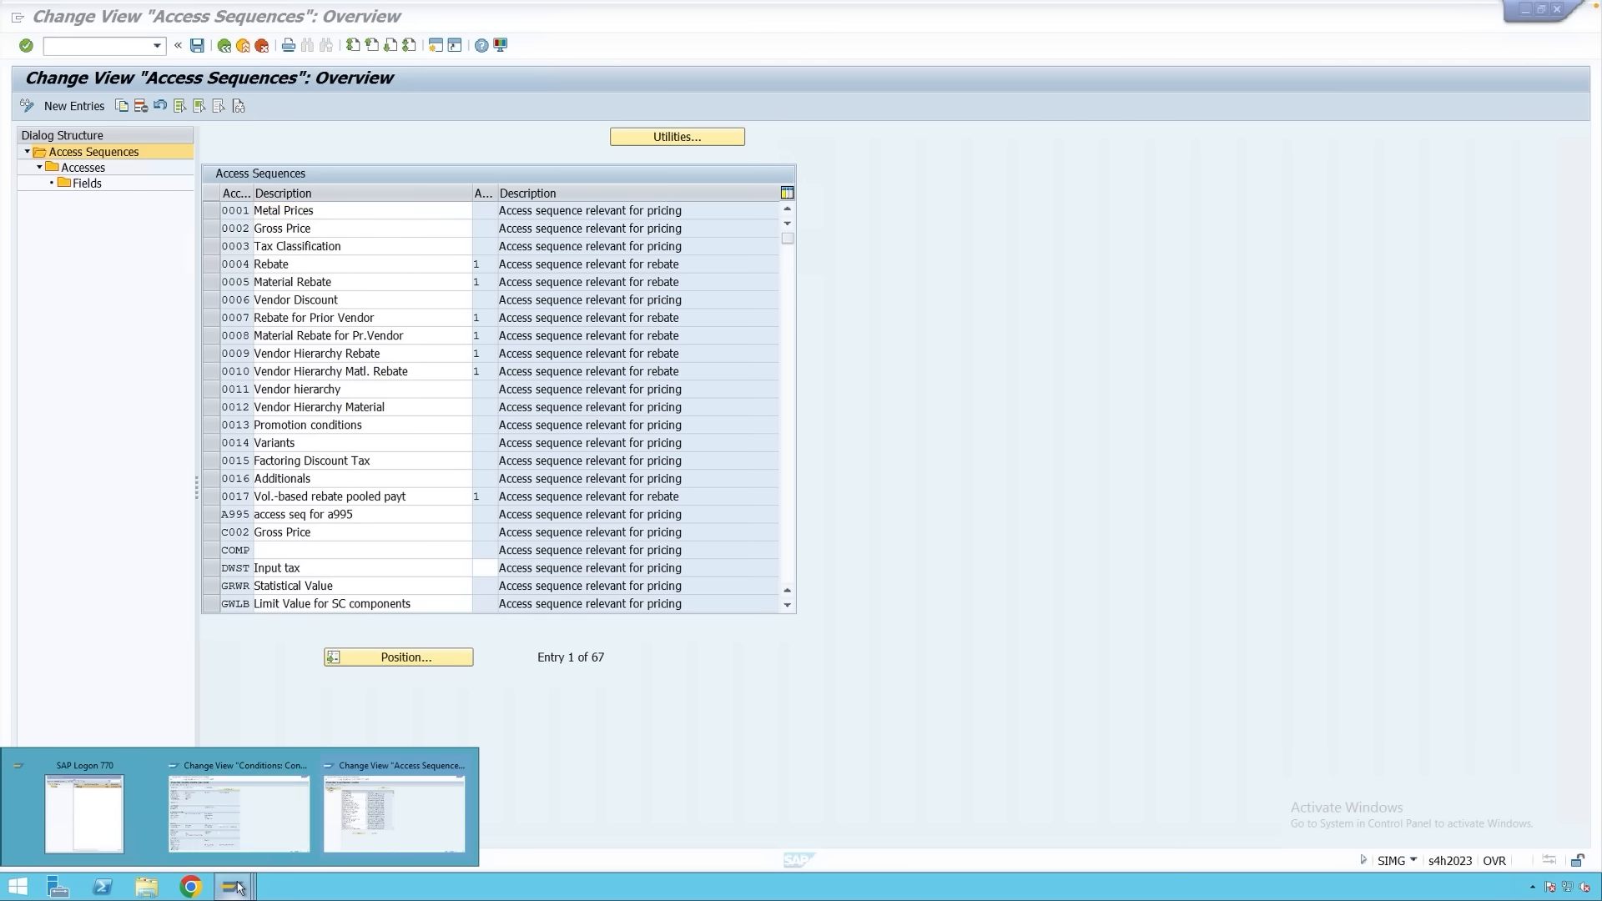
click(280, 834)
click(224, 46)
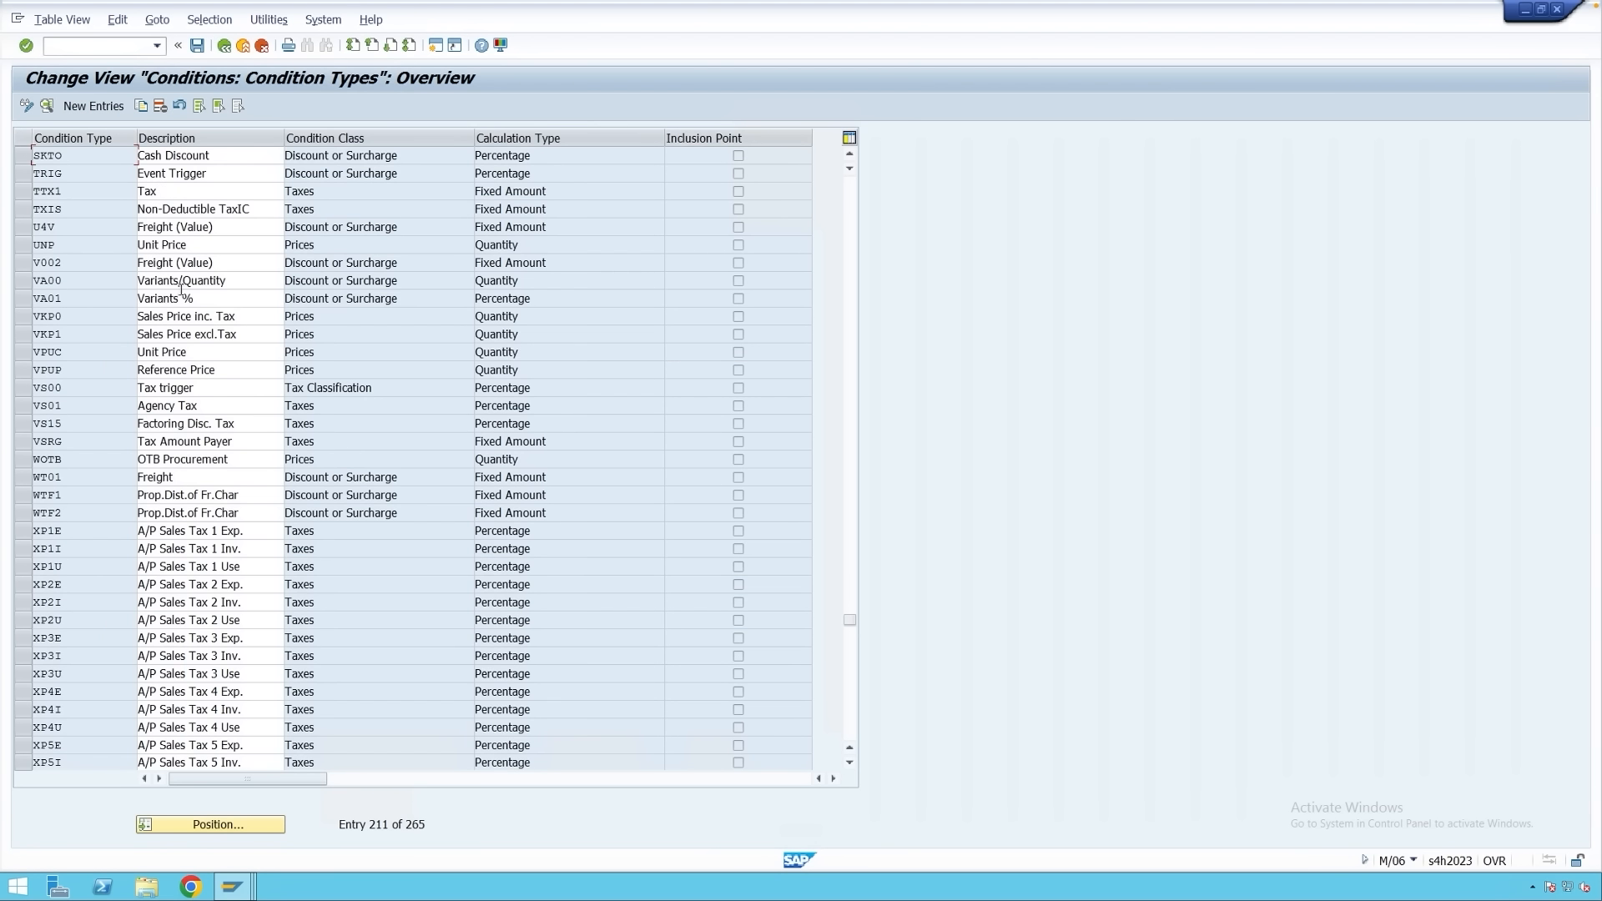
click(255, 826)
text(PB00)
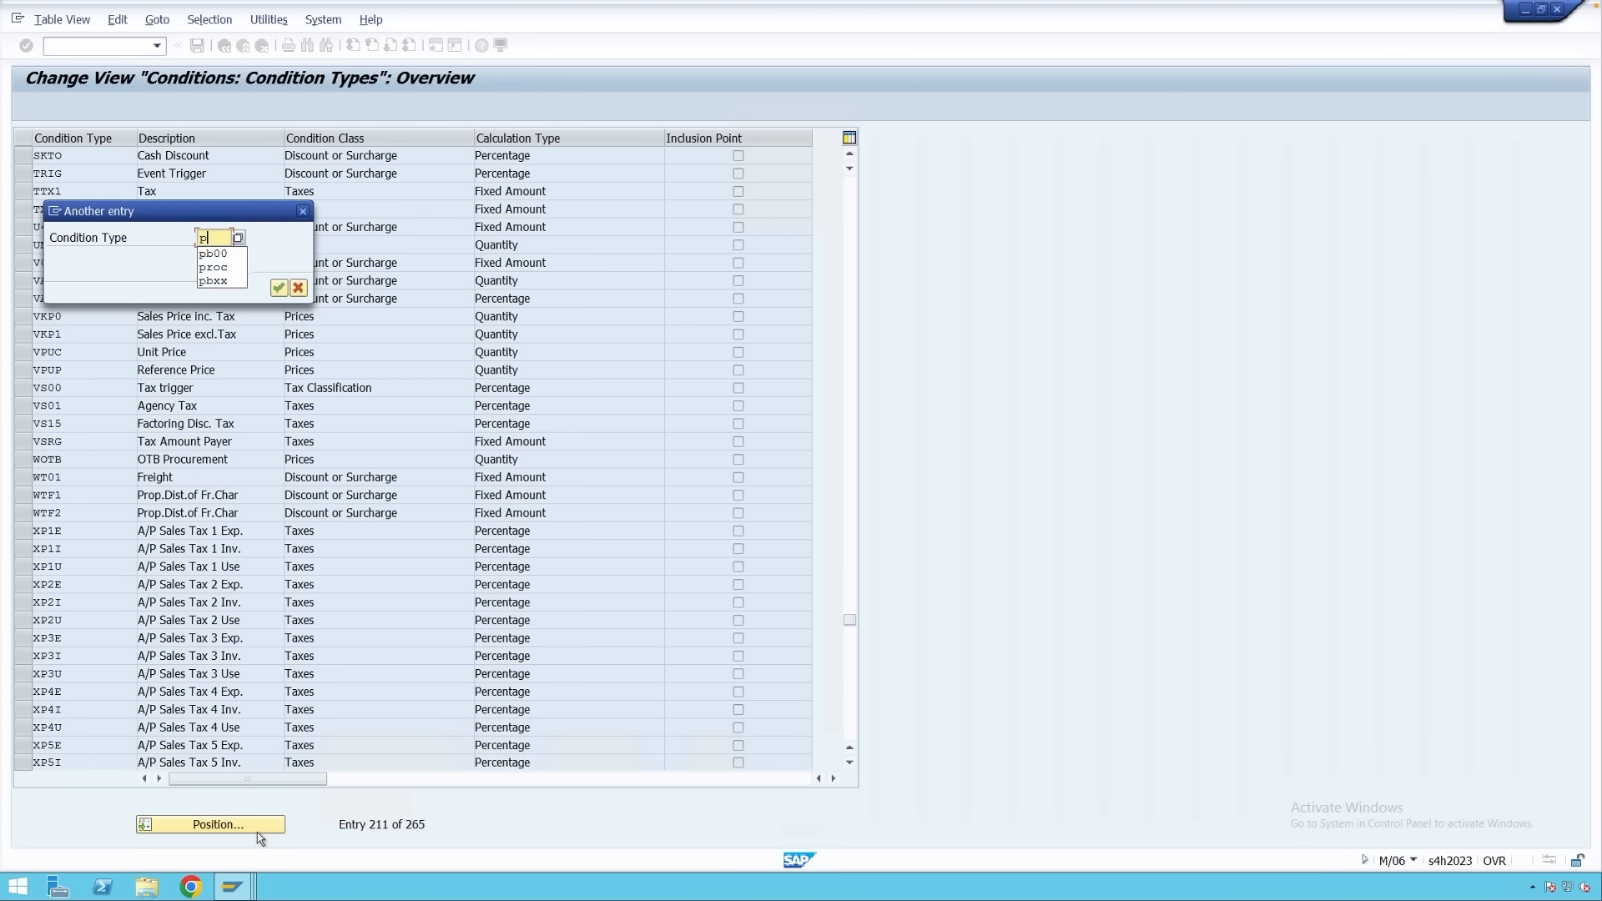
key(Return)
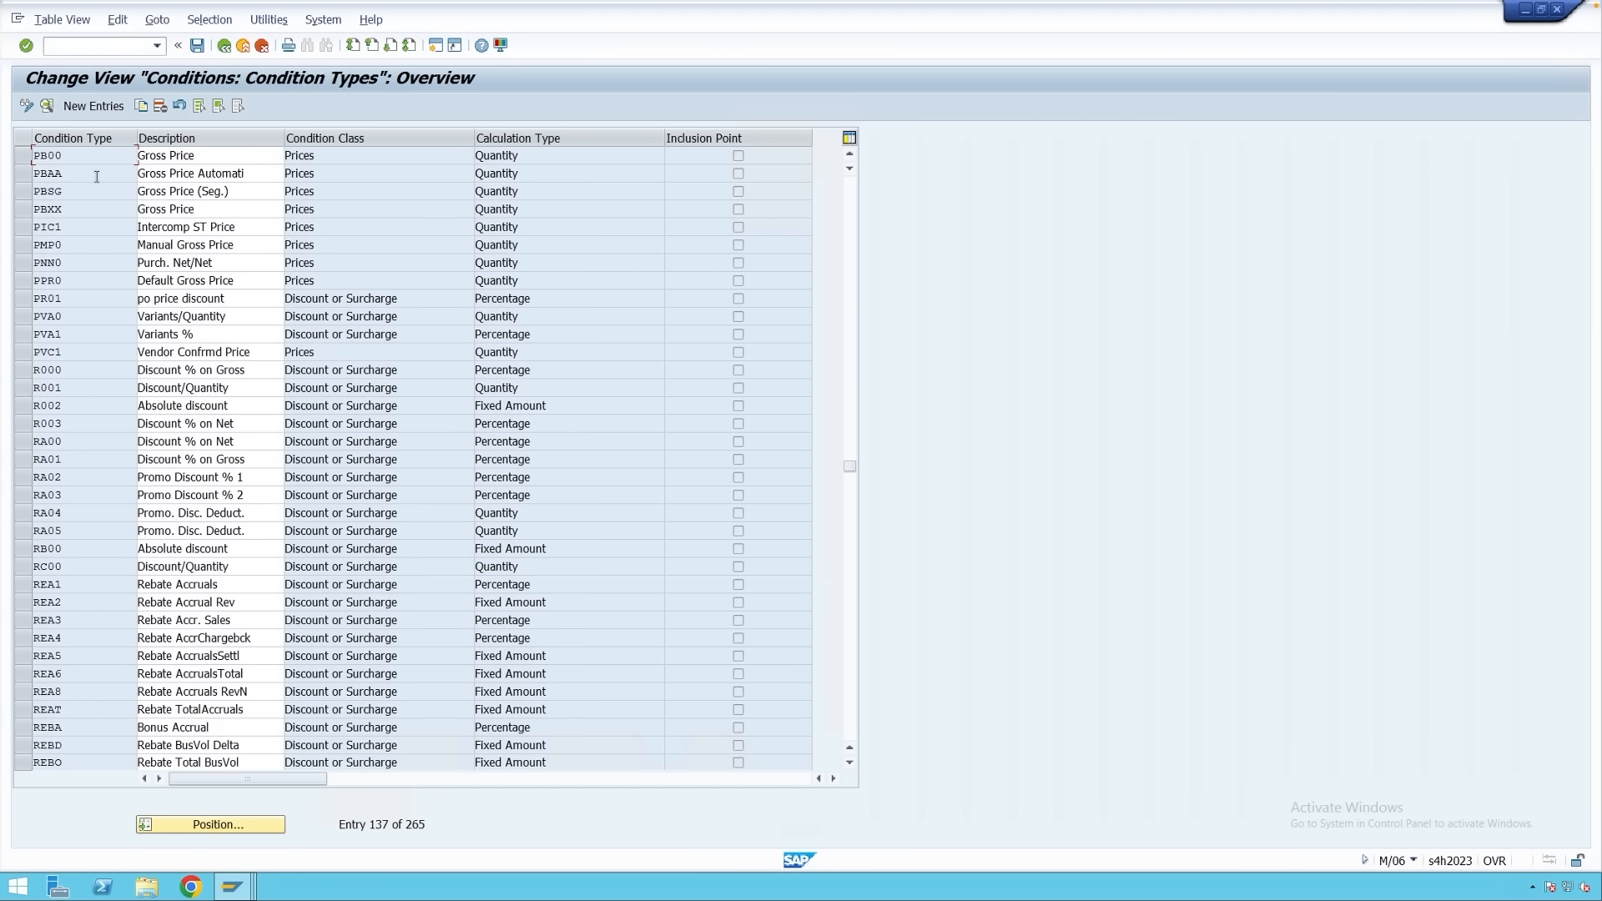
double_click(94, 159)
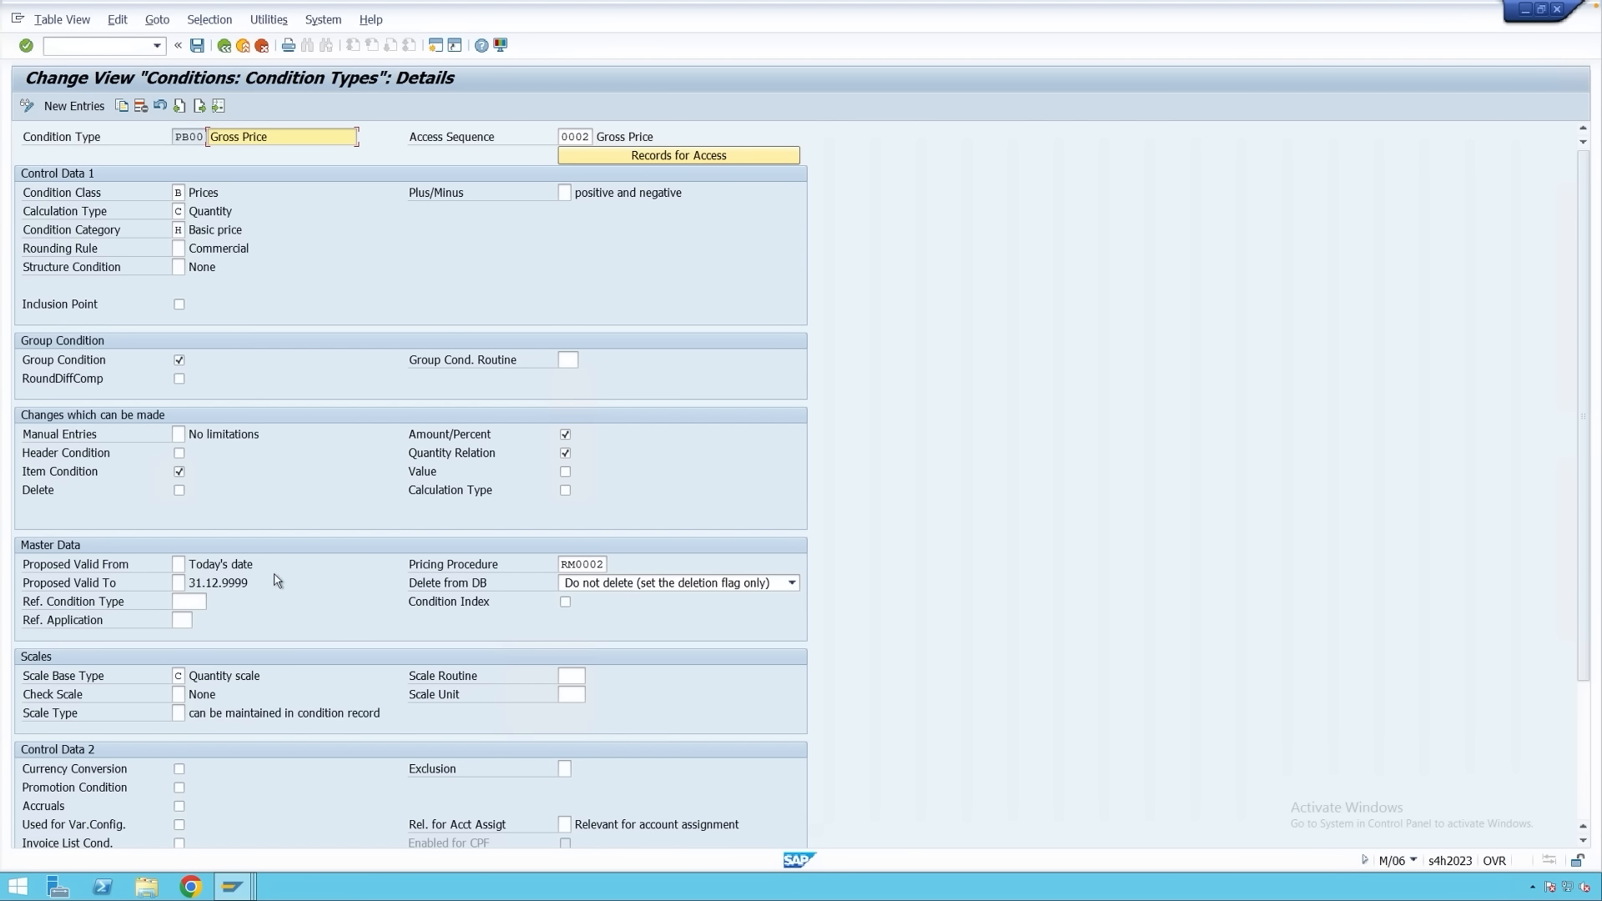
Return to the access sequences session and display the accesses of access sequence 0002 Gross Price.
mouse_move(232, 886)
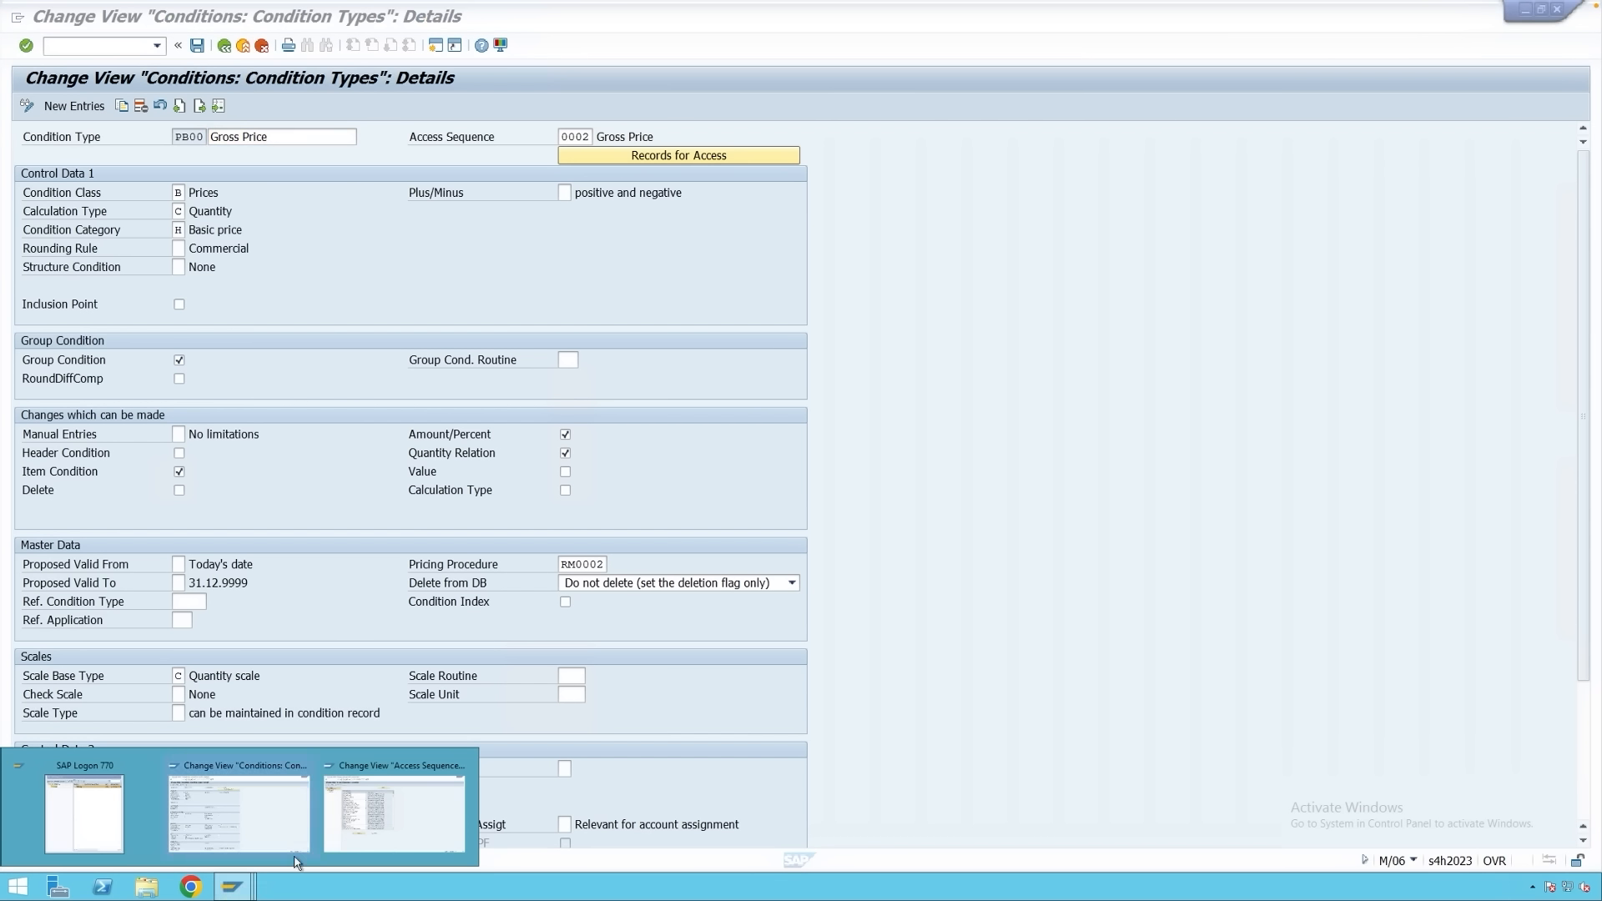
click(392, 836)
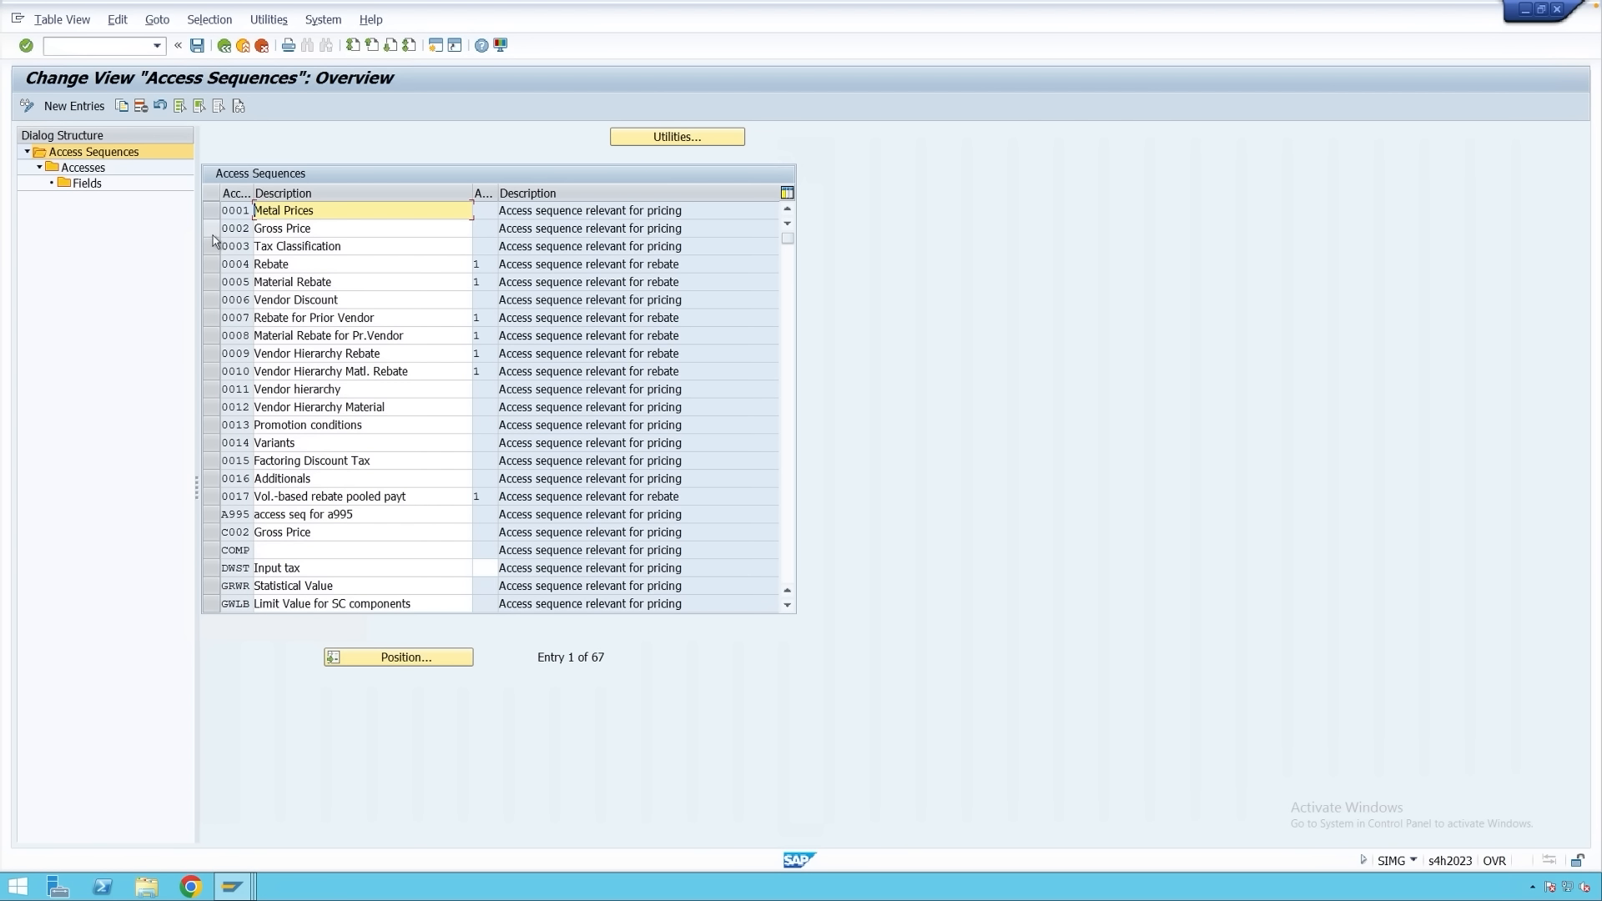
click(278, 232)
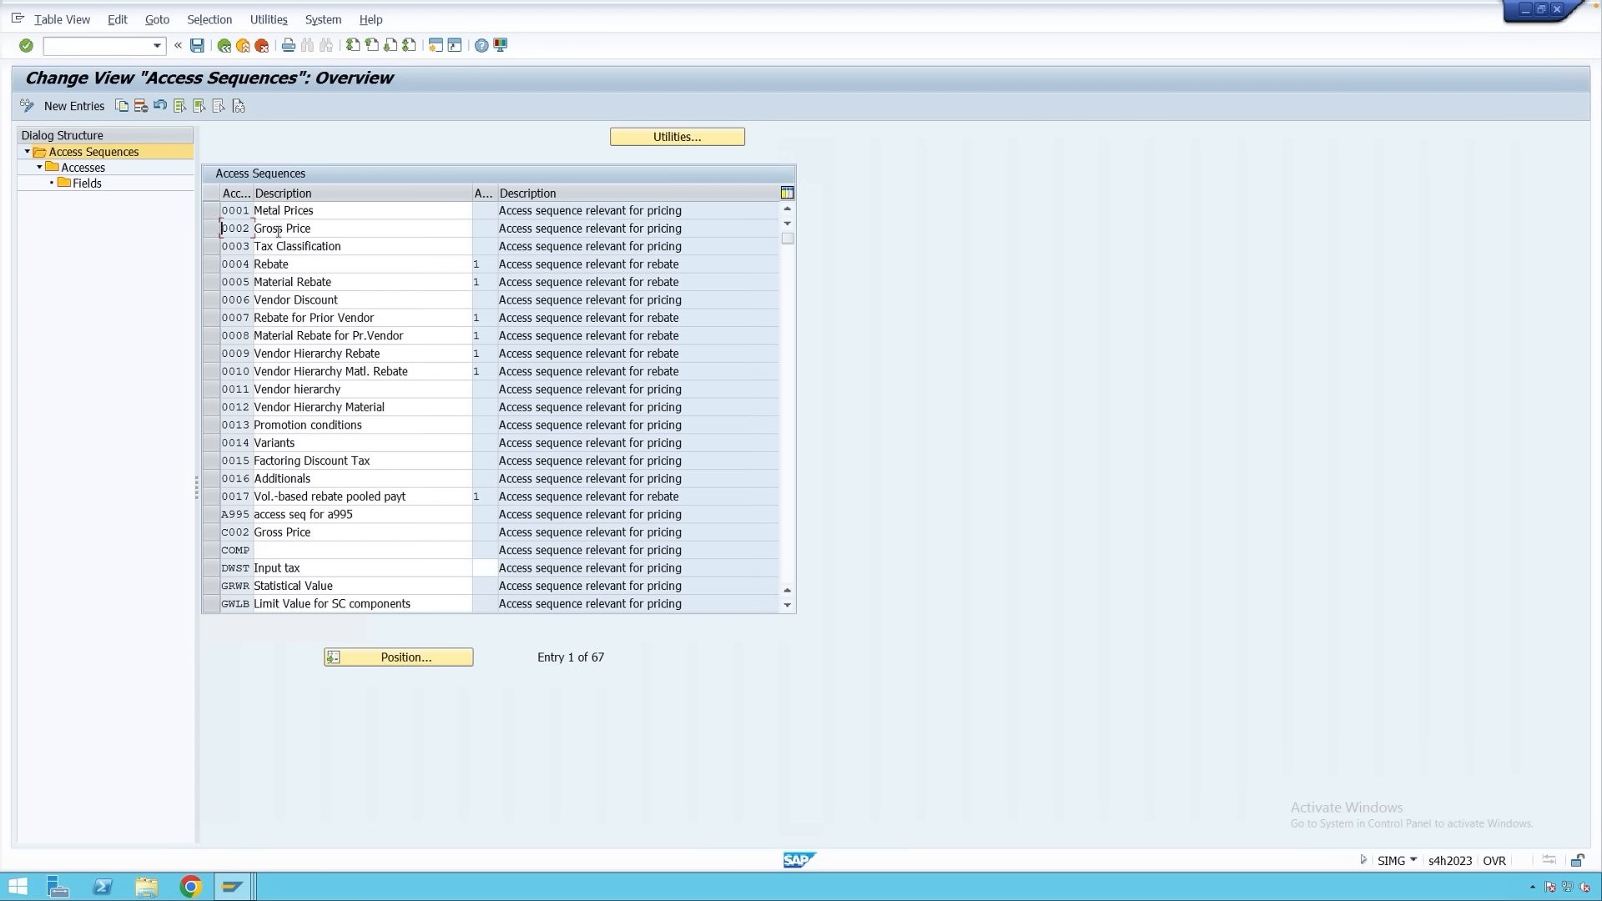
click(210, 228)
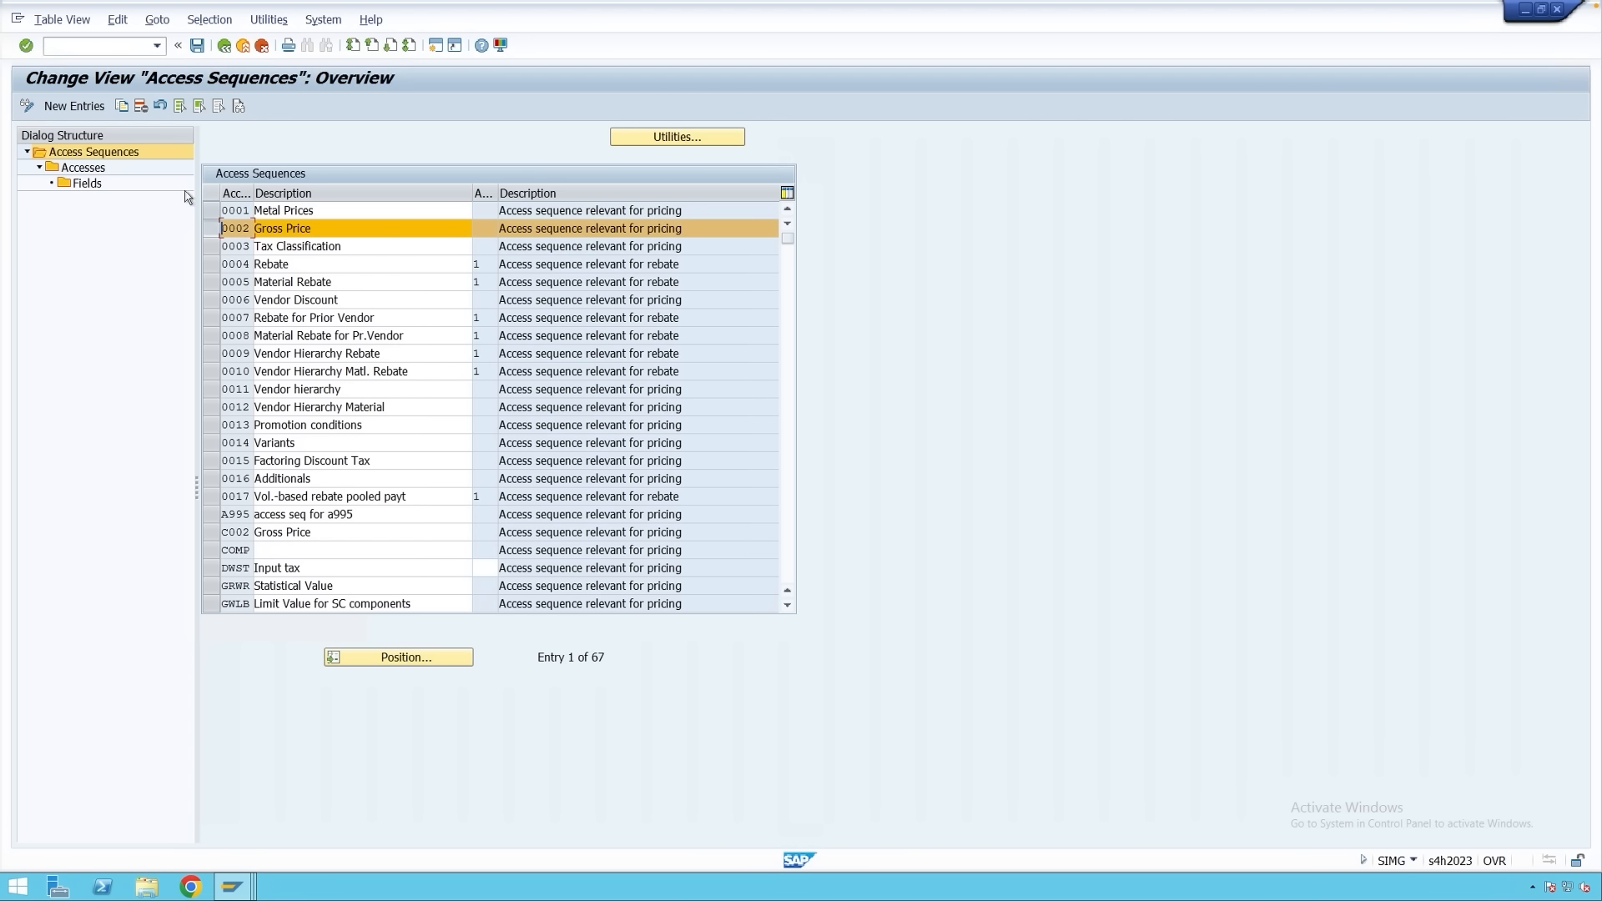
double_click(103, 173)
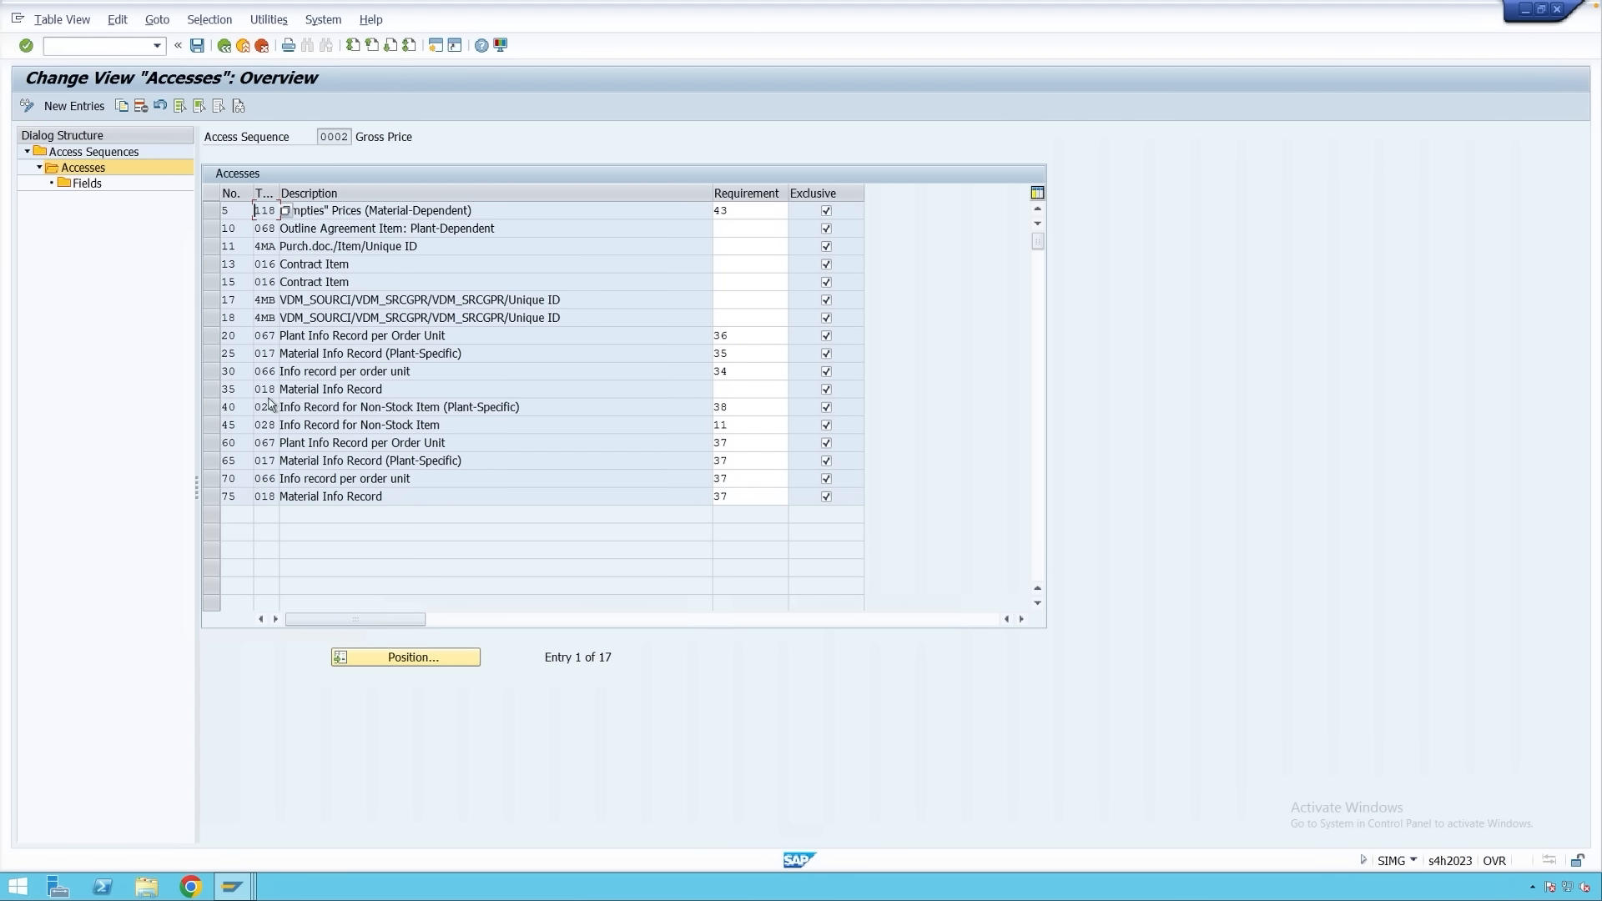
Examine the accesses for tables 016 Contract Item, 017 Material Info Record (Plant-Specific) and 018 Material Info Record.
click(263, 265)
drag(357, 264, 279, 264)
double_click(264, 352)
click(345, 353)
drag(479, 353, 255, 389)
drag(383, 389, 279, 390)
click(433, 391)
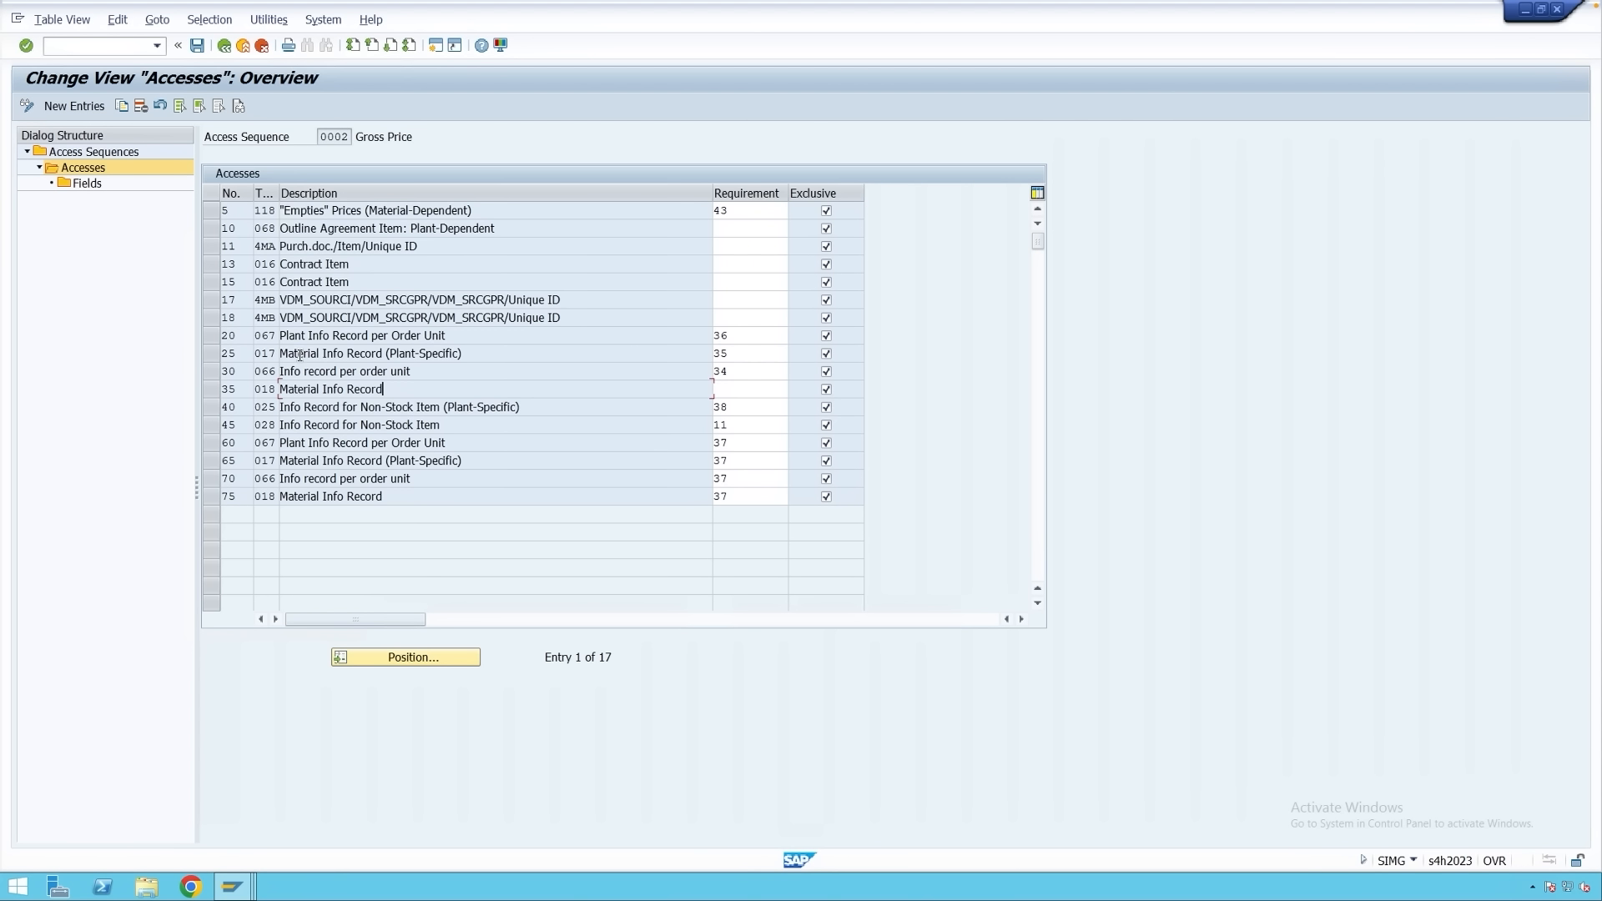
Compare accesses 25 and 35, examine the fields of access 25 for table 017, and return to the accesses with access 25 selected.
click(211, 354)
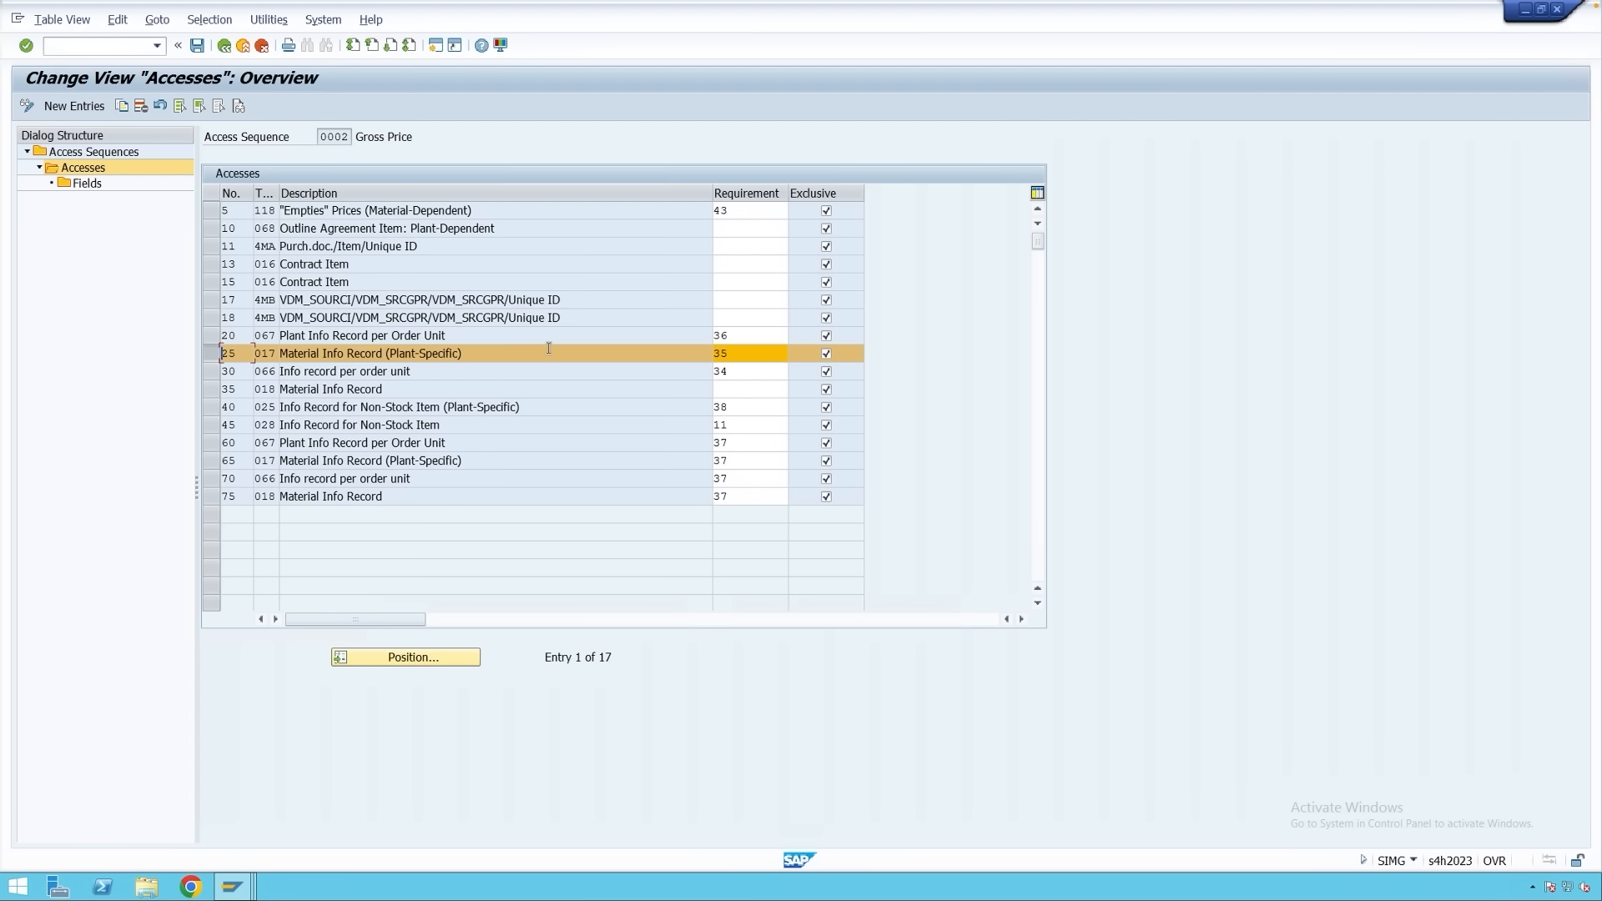
click(214, 392)
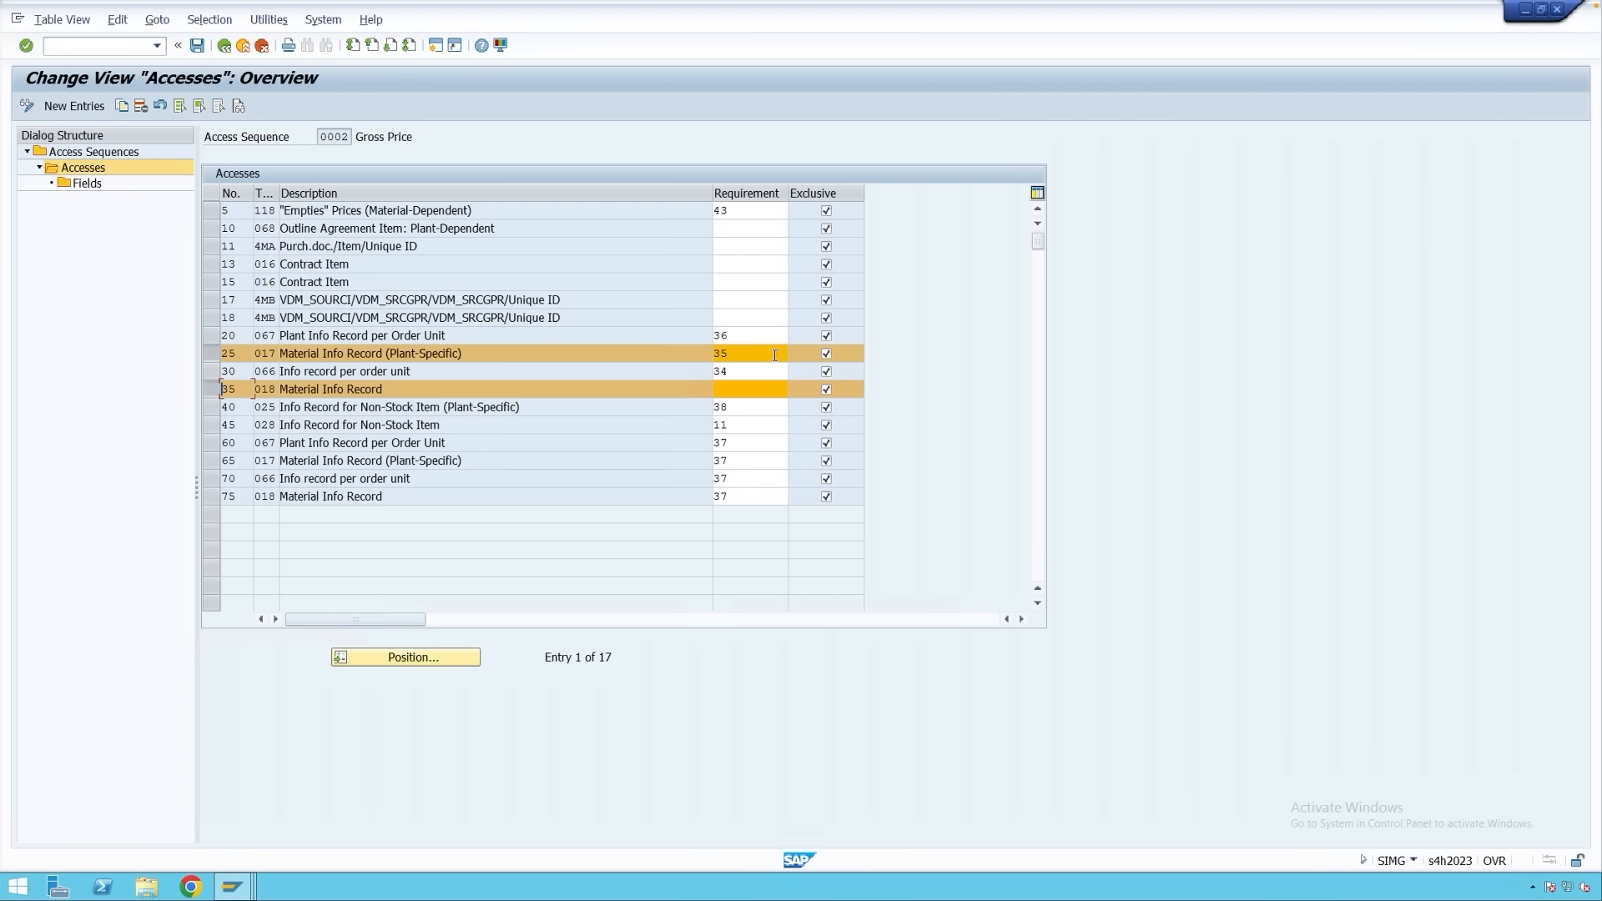
click(211, 389)
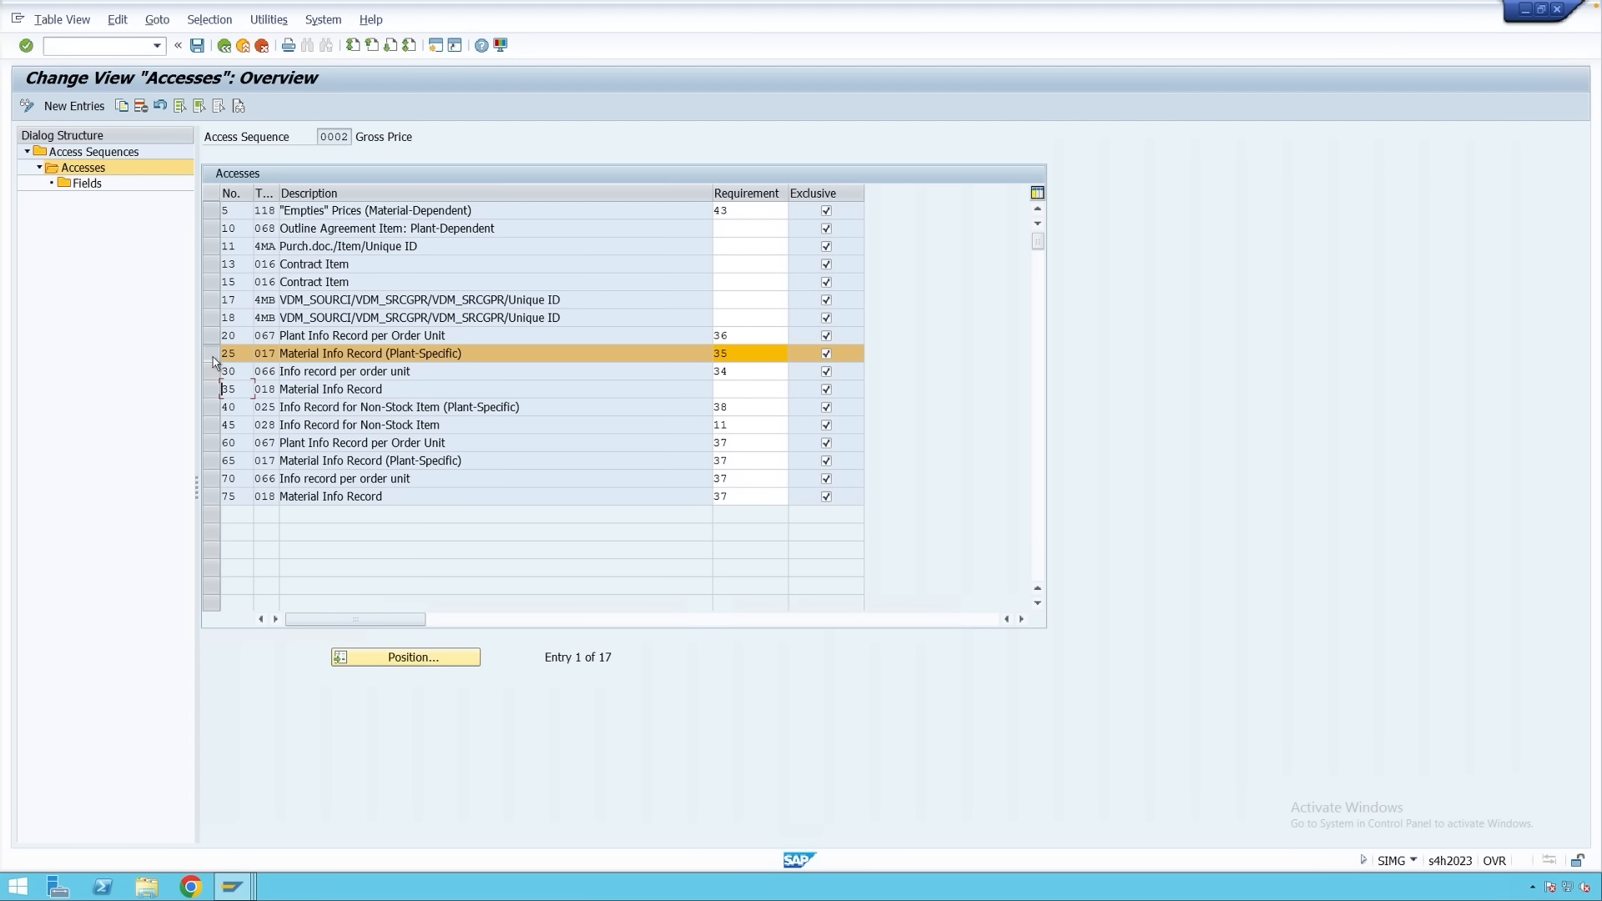
click(94, 183)
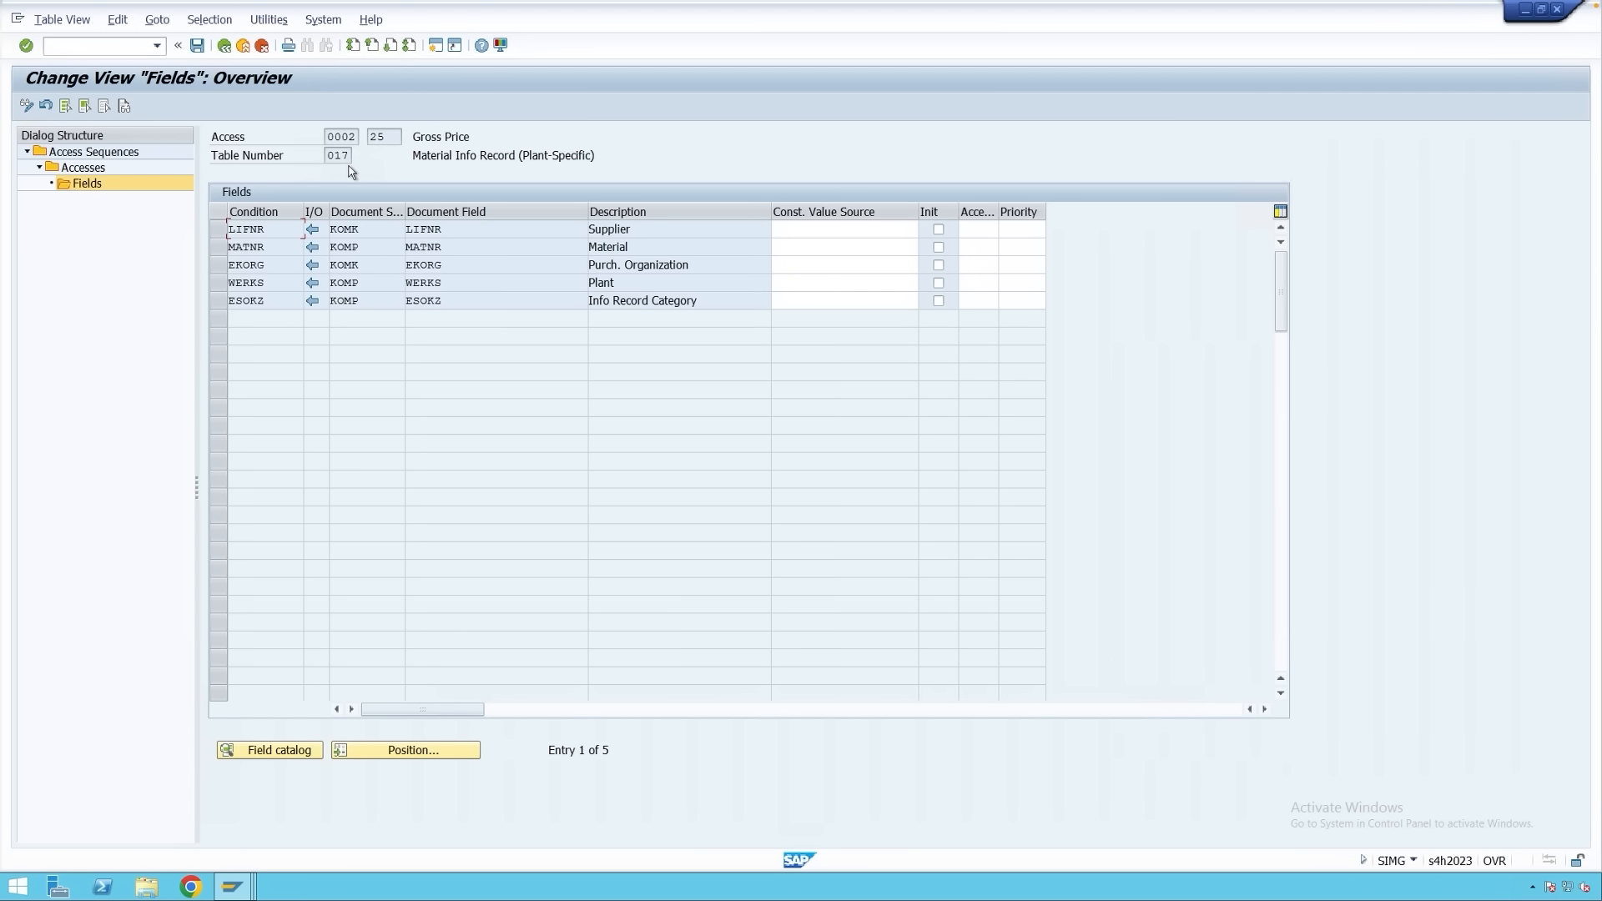
click(92, 169)
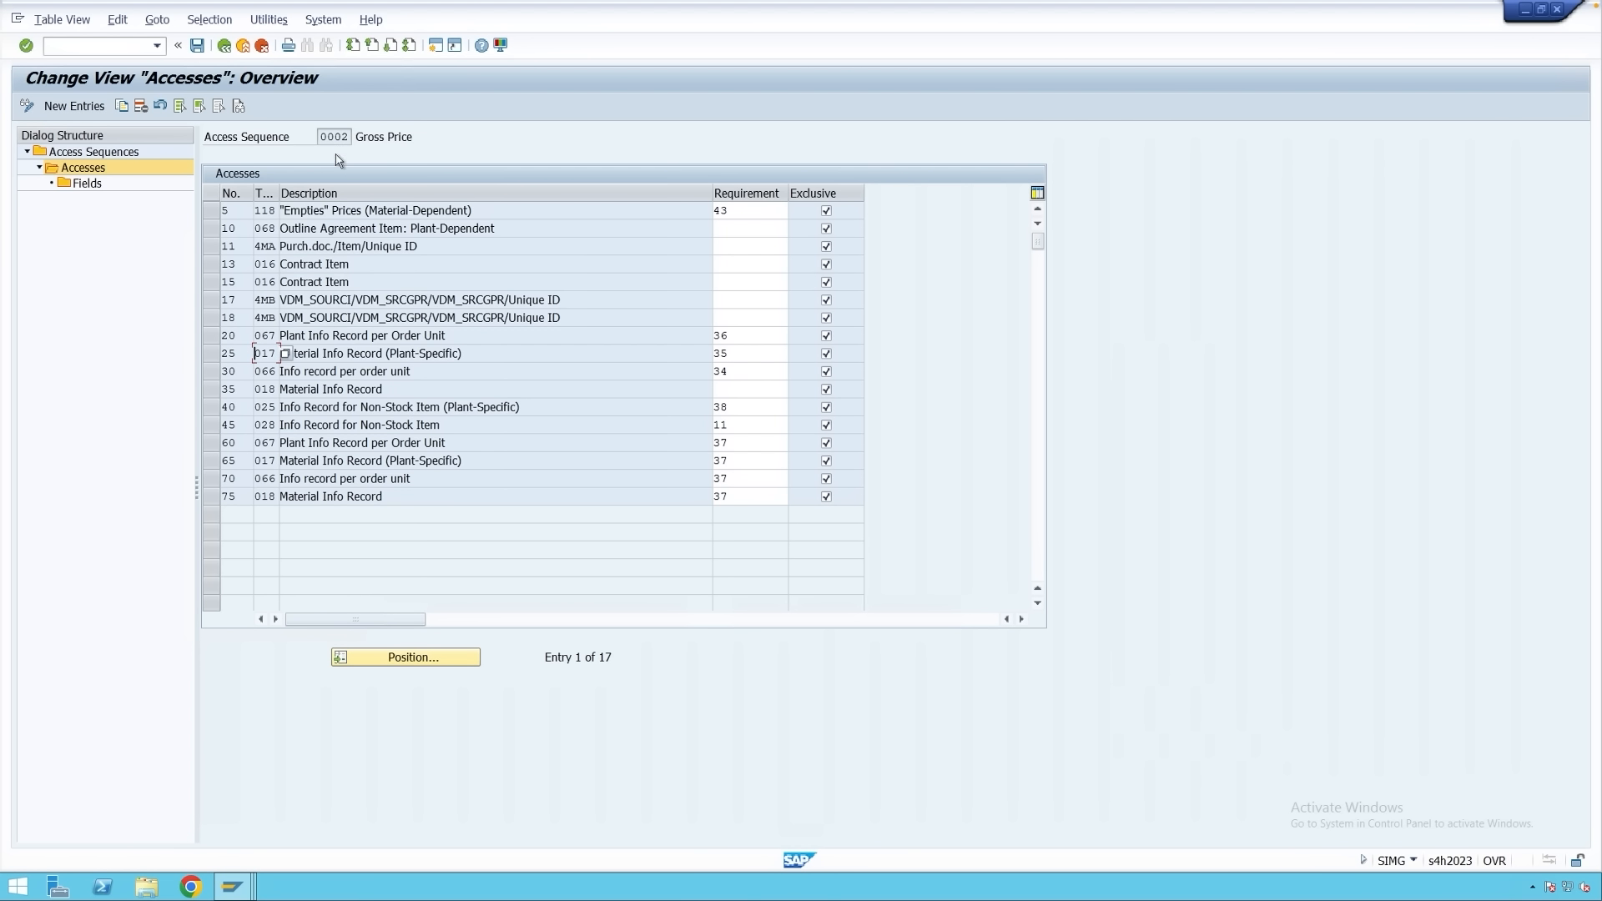
click(211, 353)
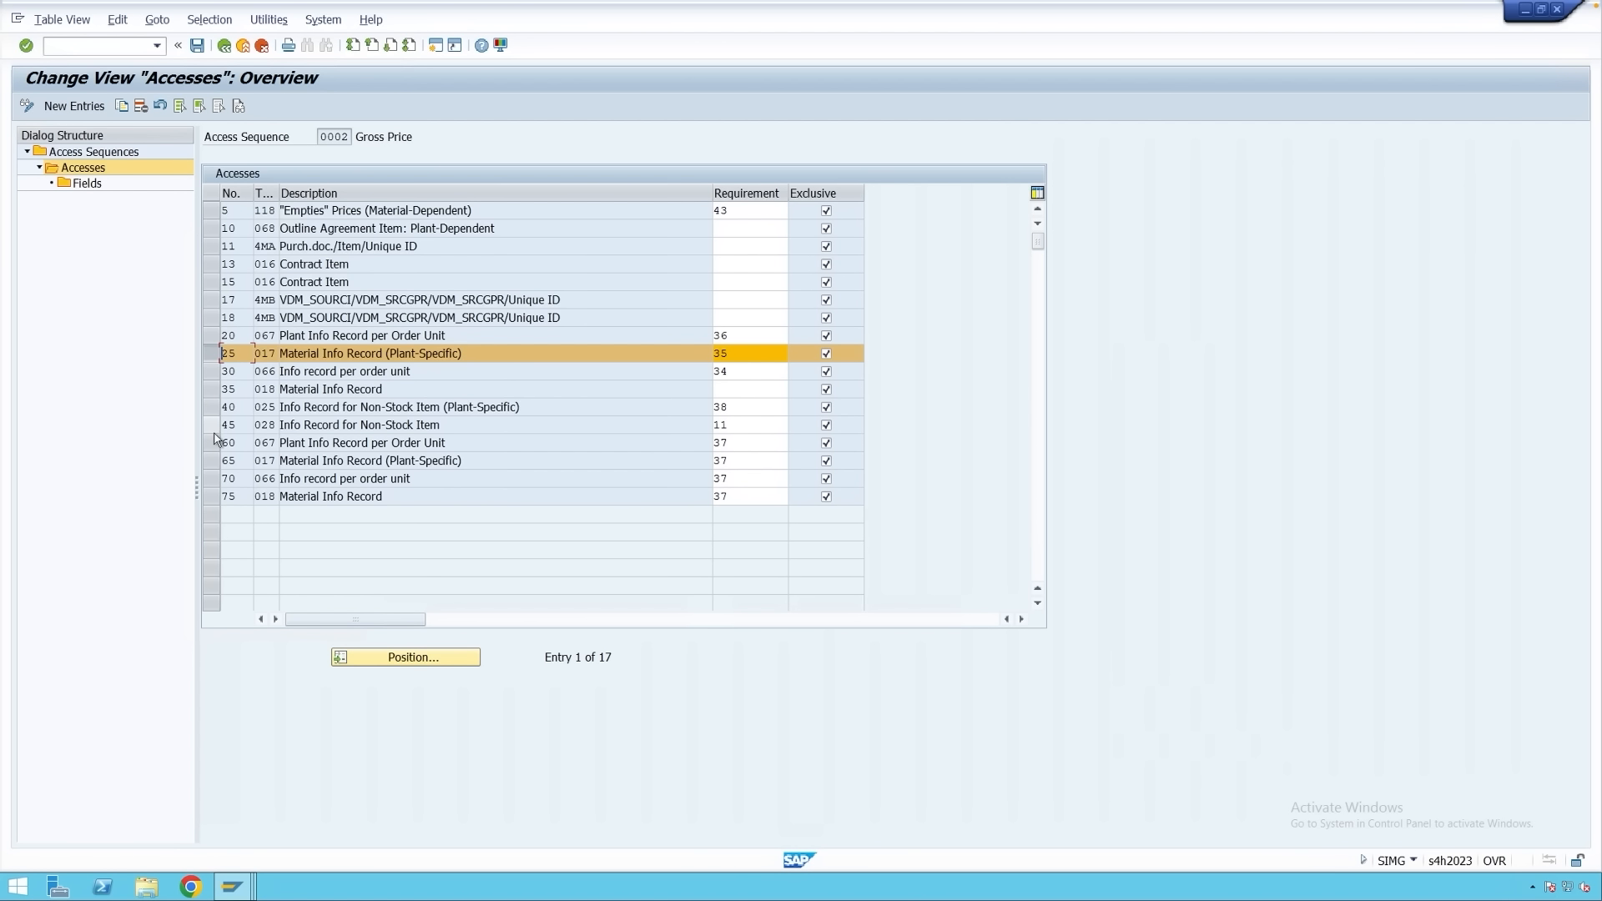
Exit the access sequences, open Set Calculation Schema - Purchasing, and select schema RM0000 Purchasing Document (Big).
click(243, 45)
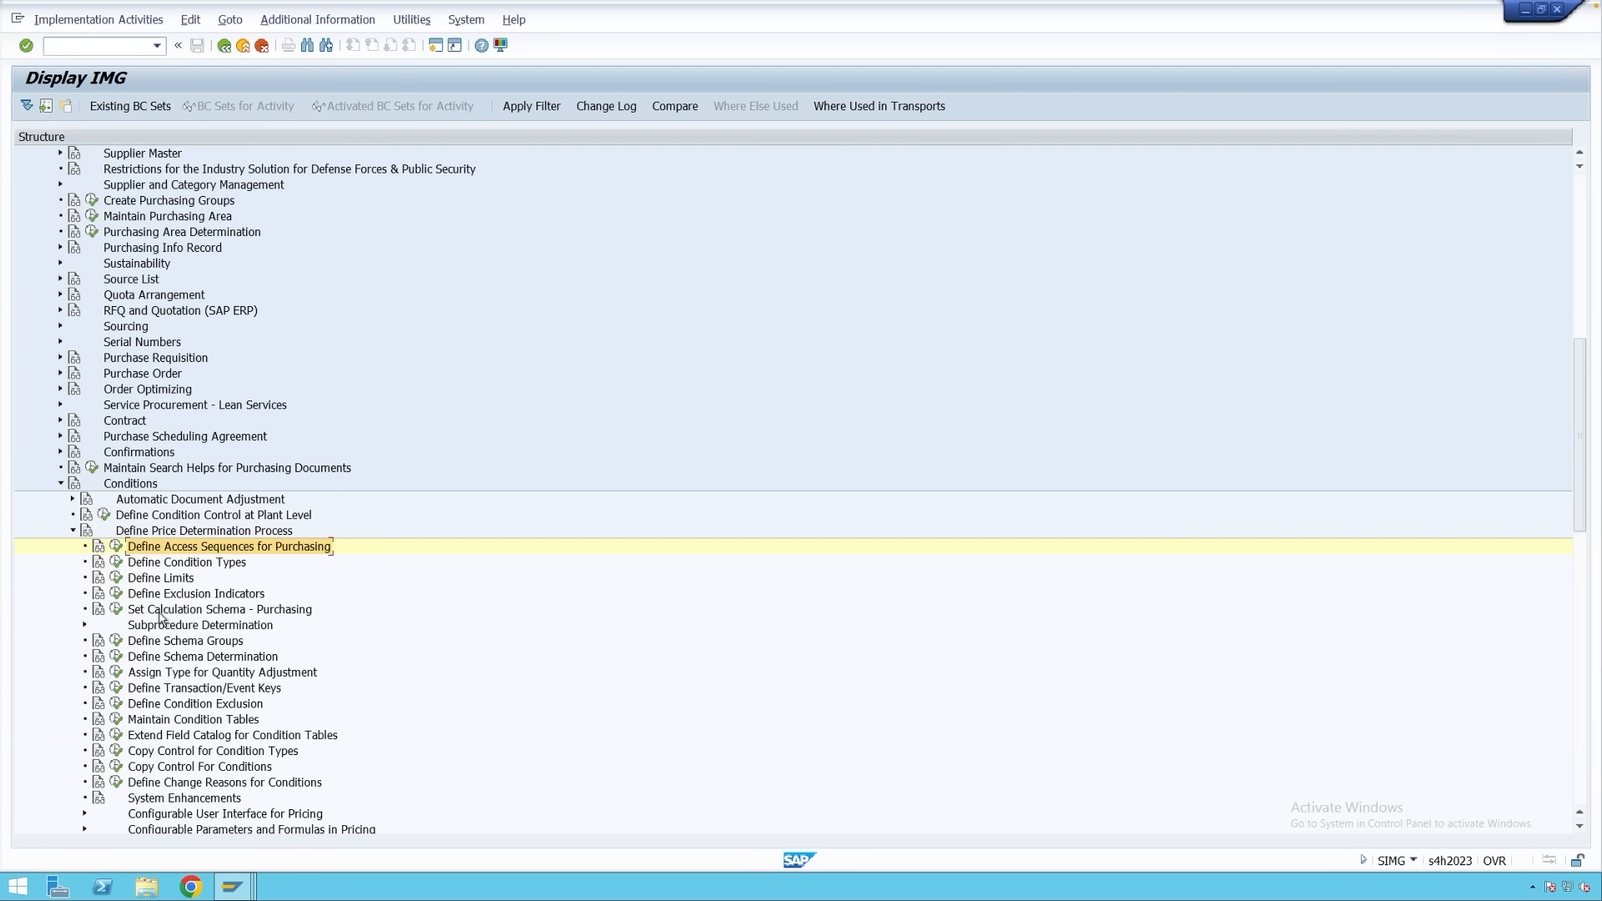
click(124, 615)
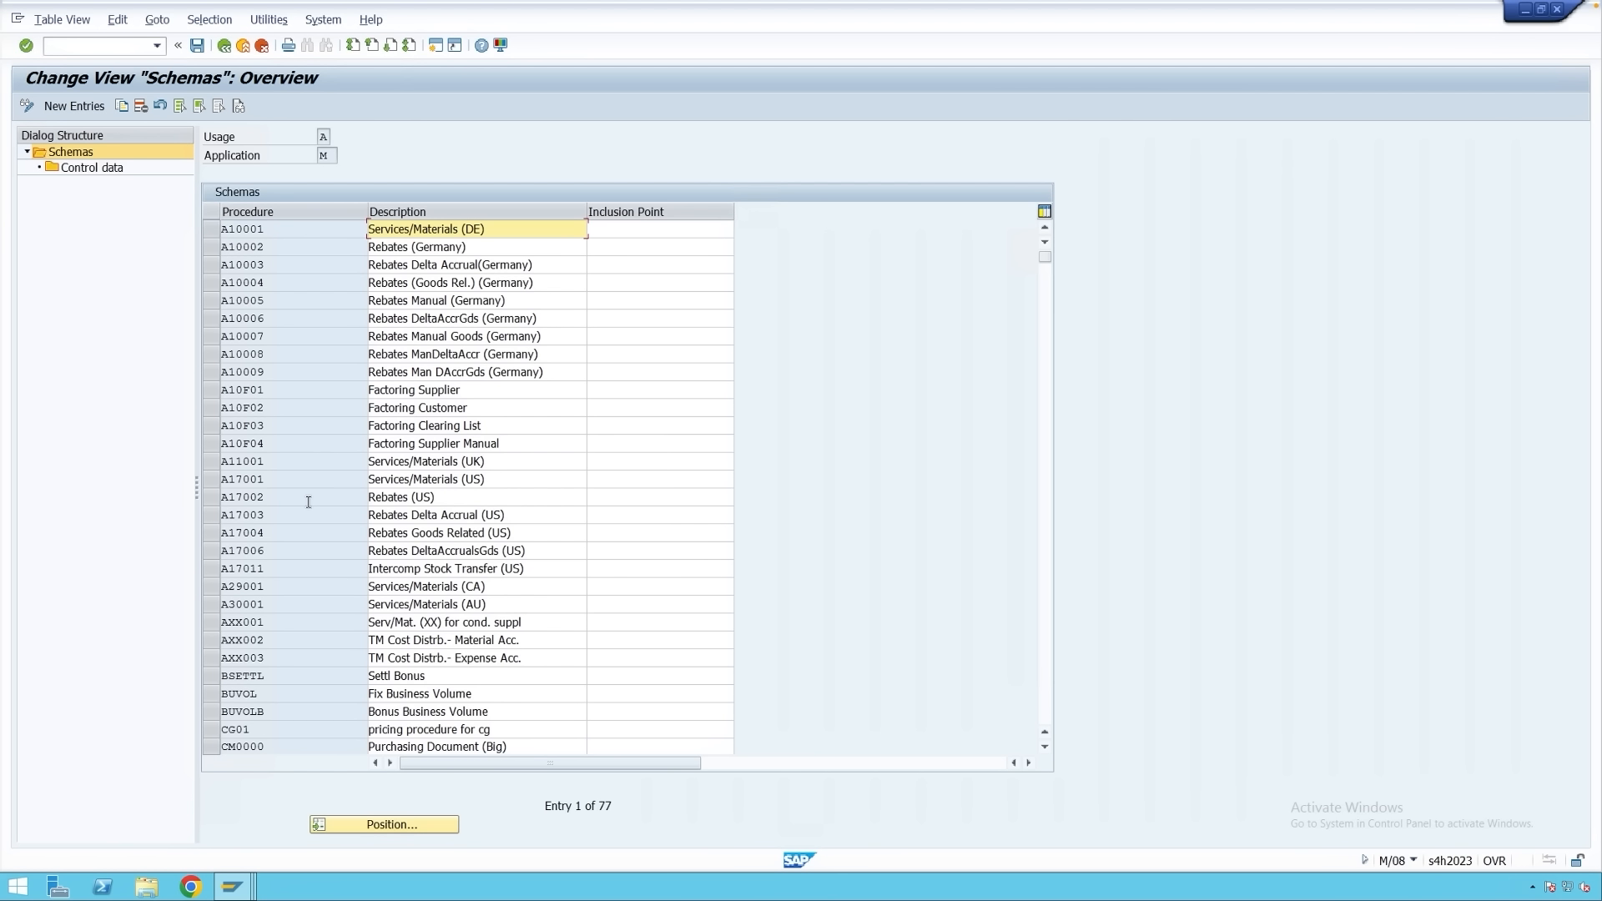
click(1046, 711)
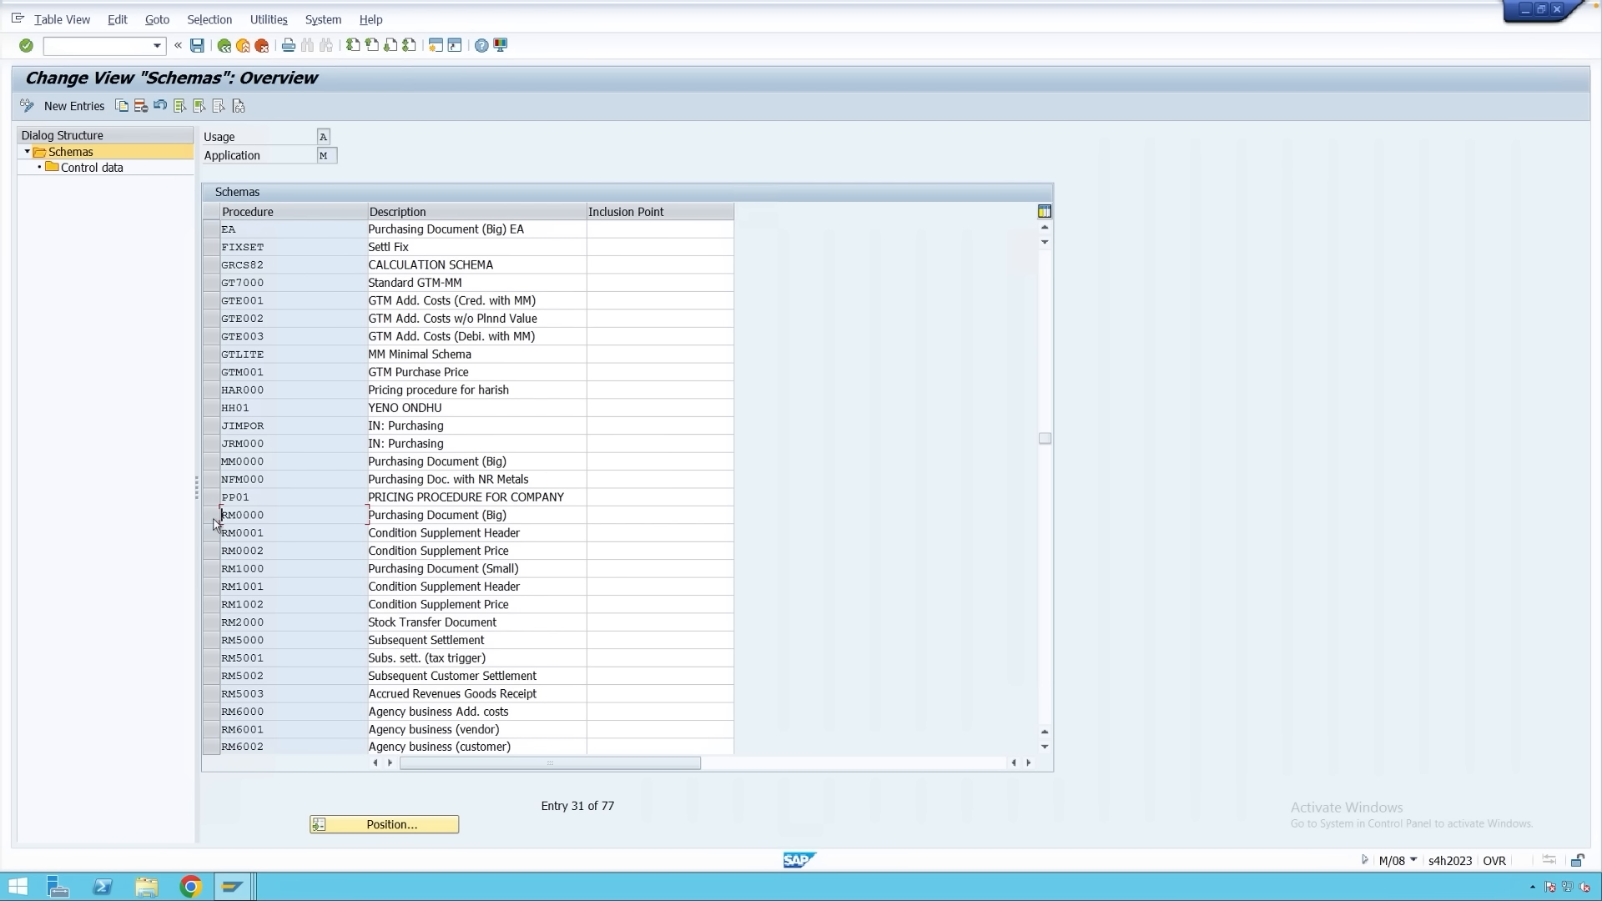
click(243, 516)
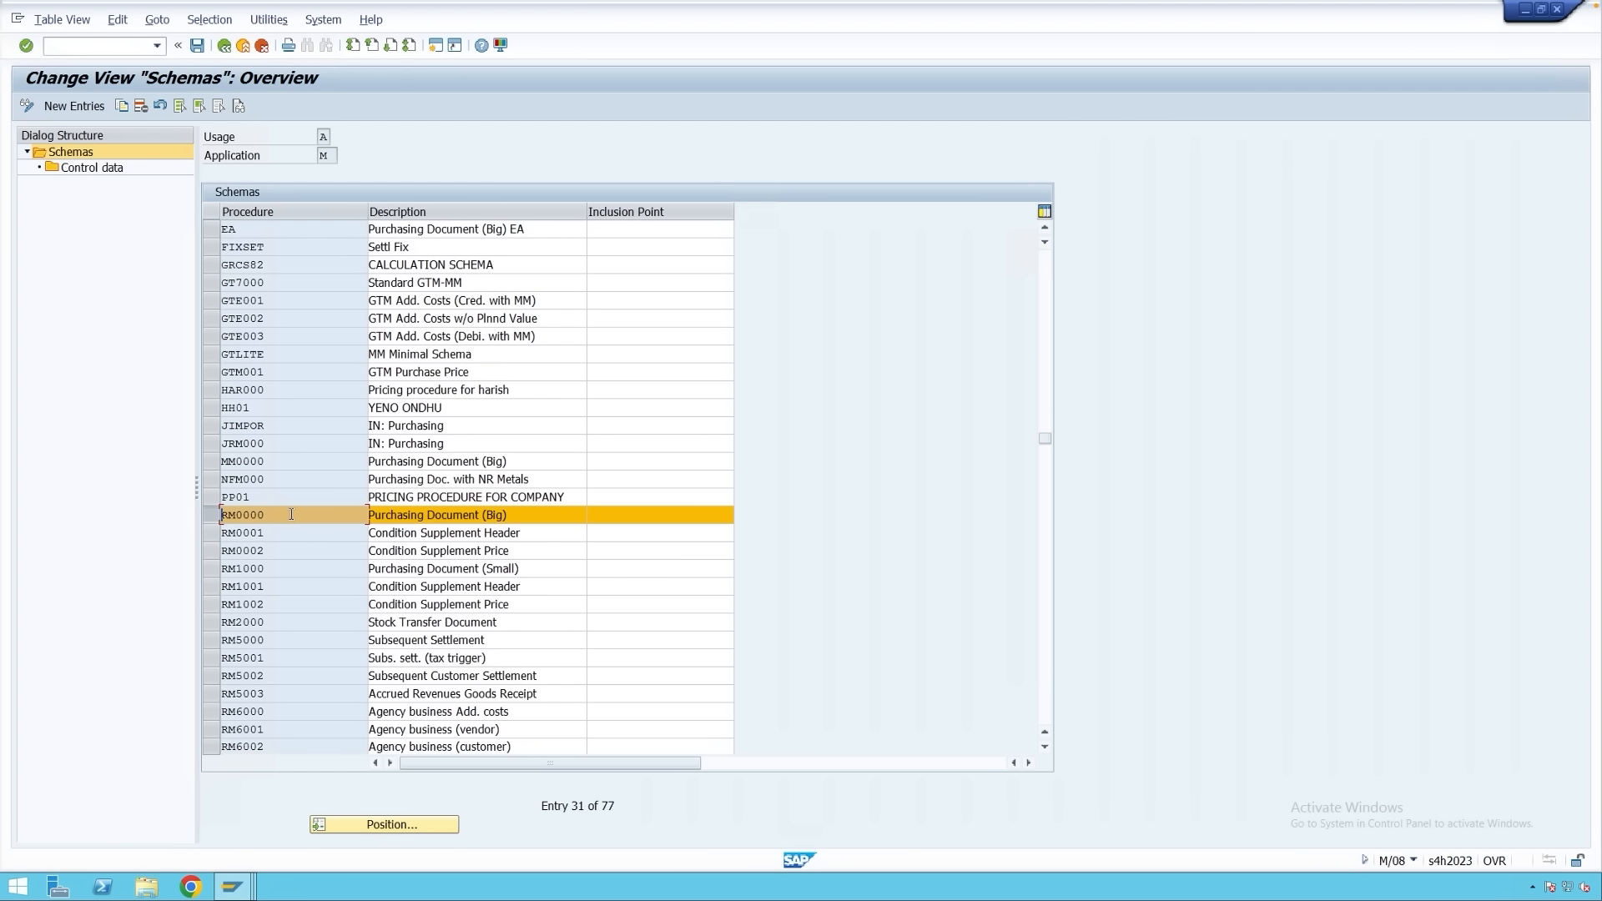
Display the control data of schema RM0000 with a wider condition type column and mark step 20 Net value incl. disc.
double_click(102, 171)
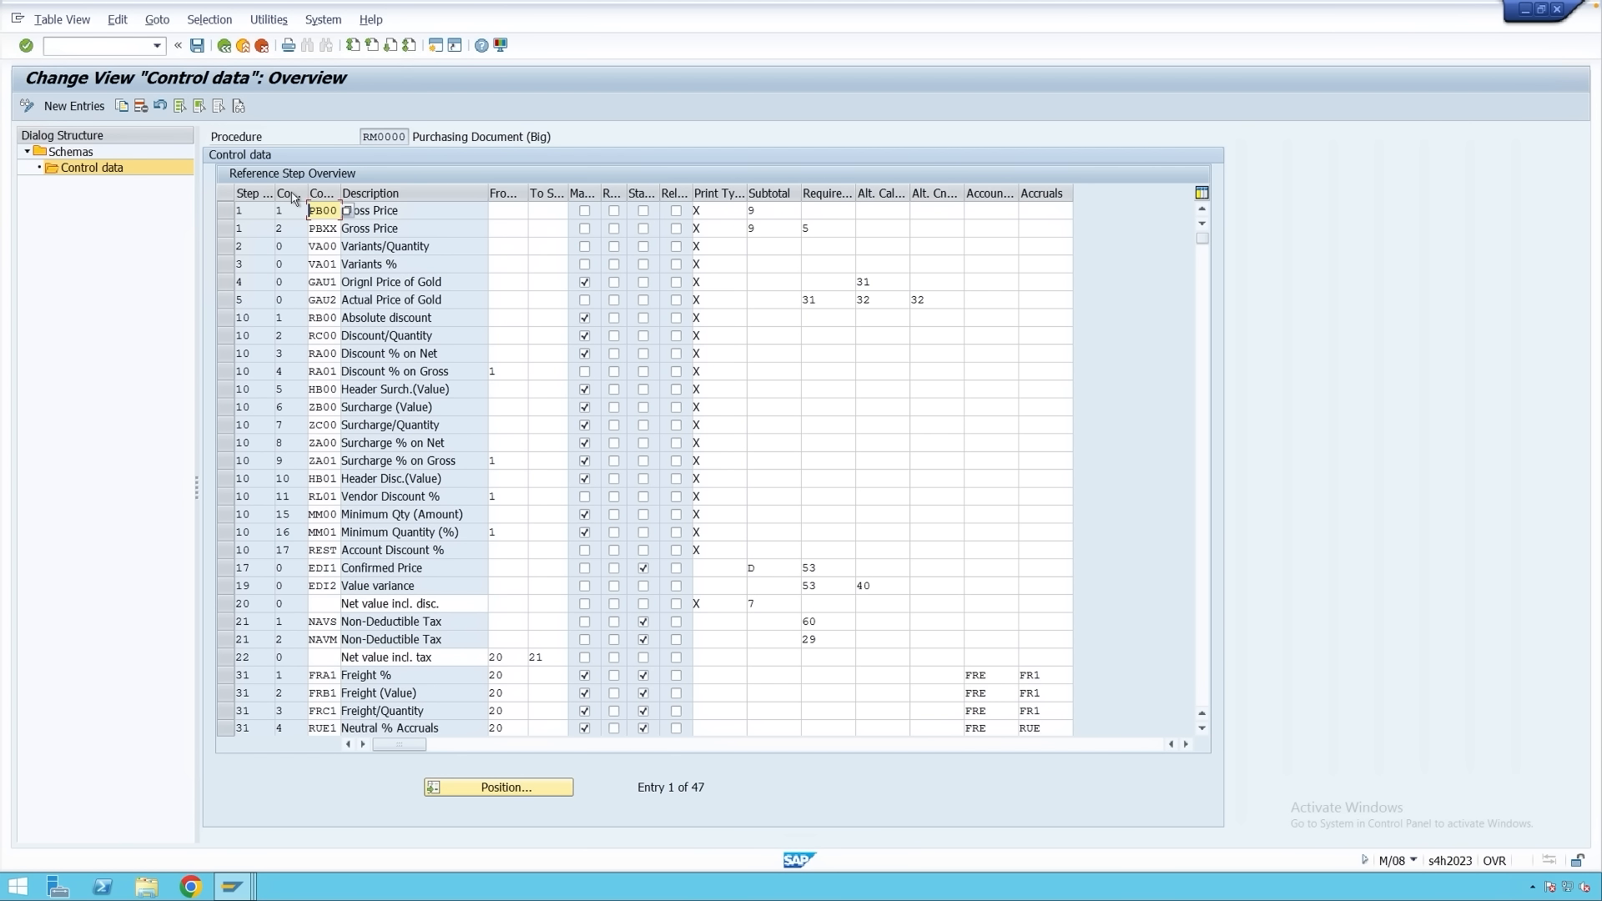
drag(340, 197, 354, 197)
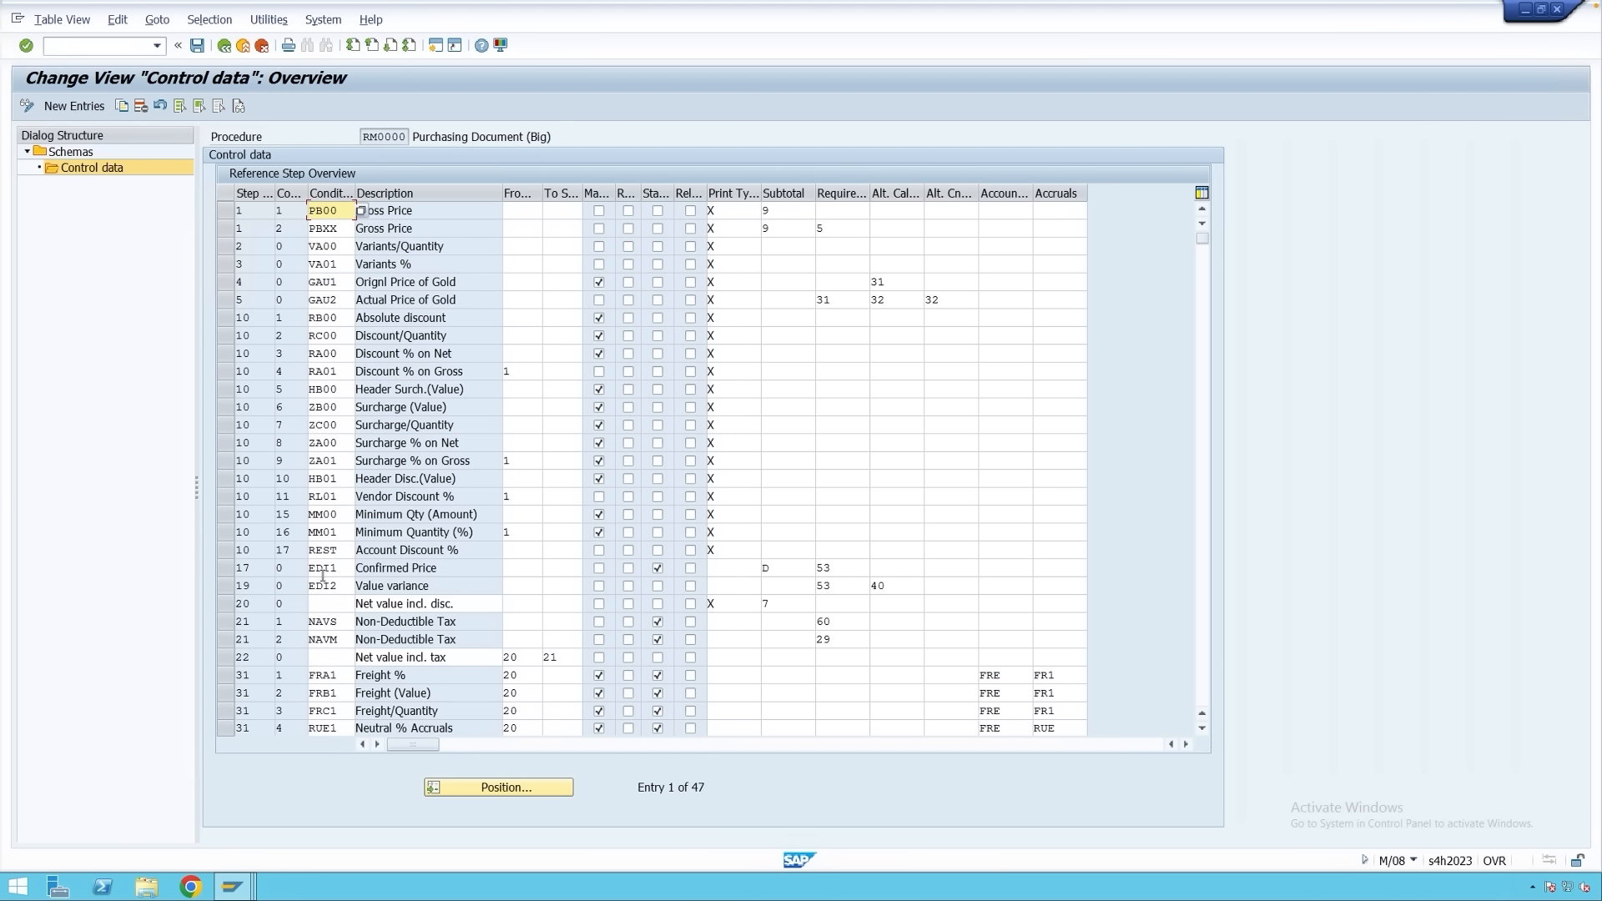
click(227, 604)
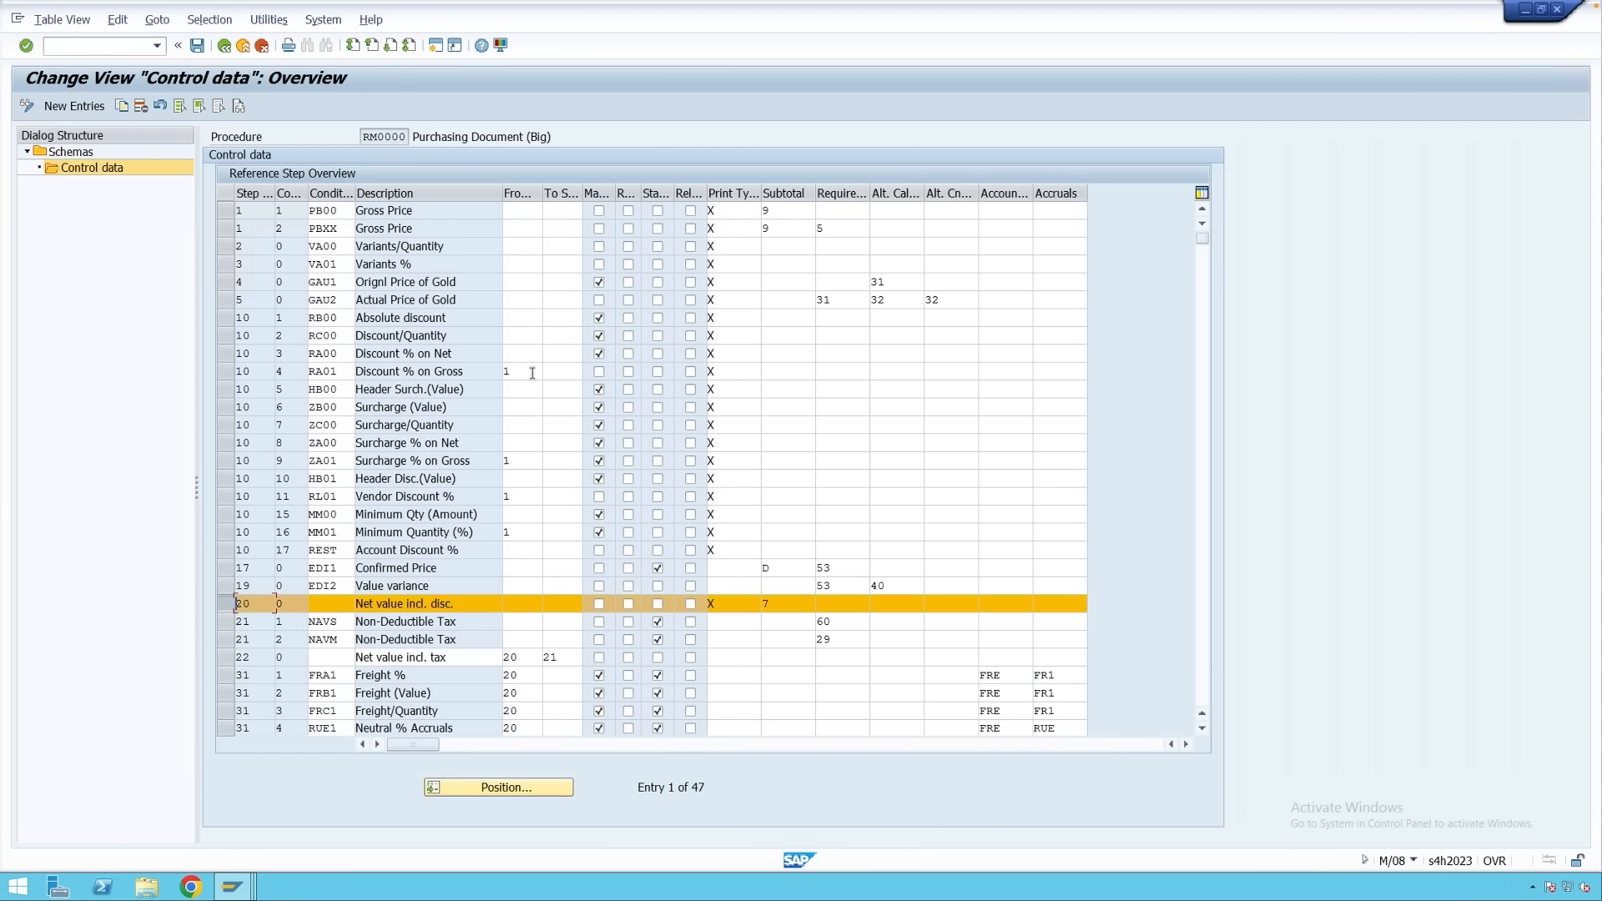
Mark RA01 Discount % on Gross, RA00 Discount % on Net and step 22 Net value incl. tax, examining the from/to steps and statistical flags.
click(226, 371)
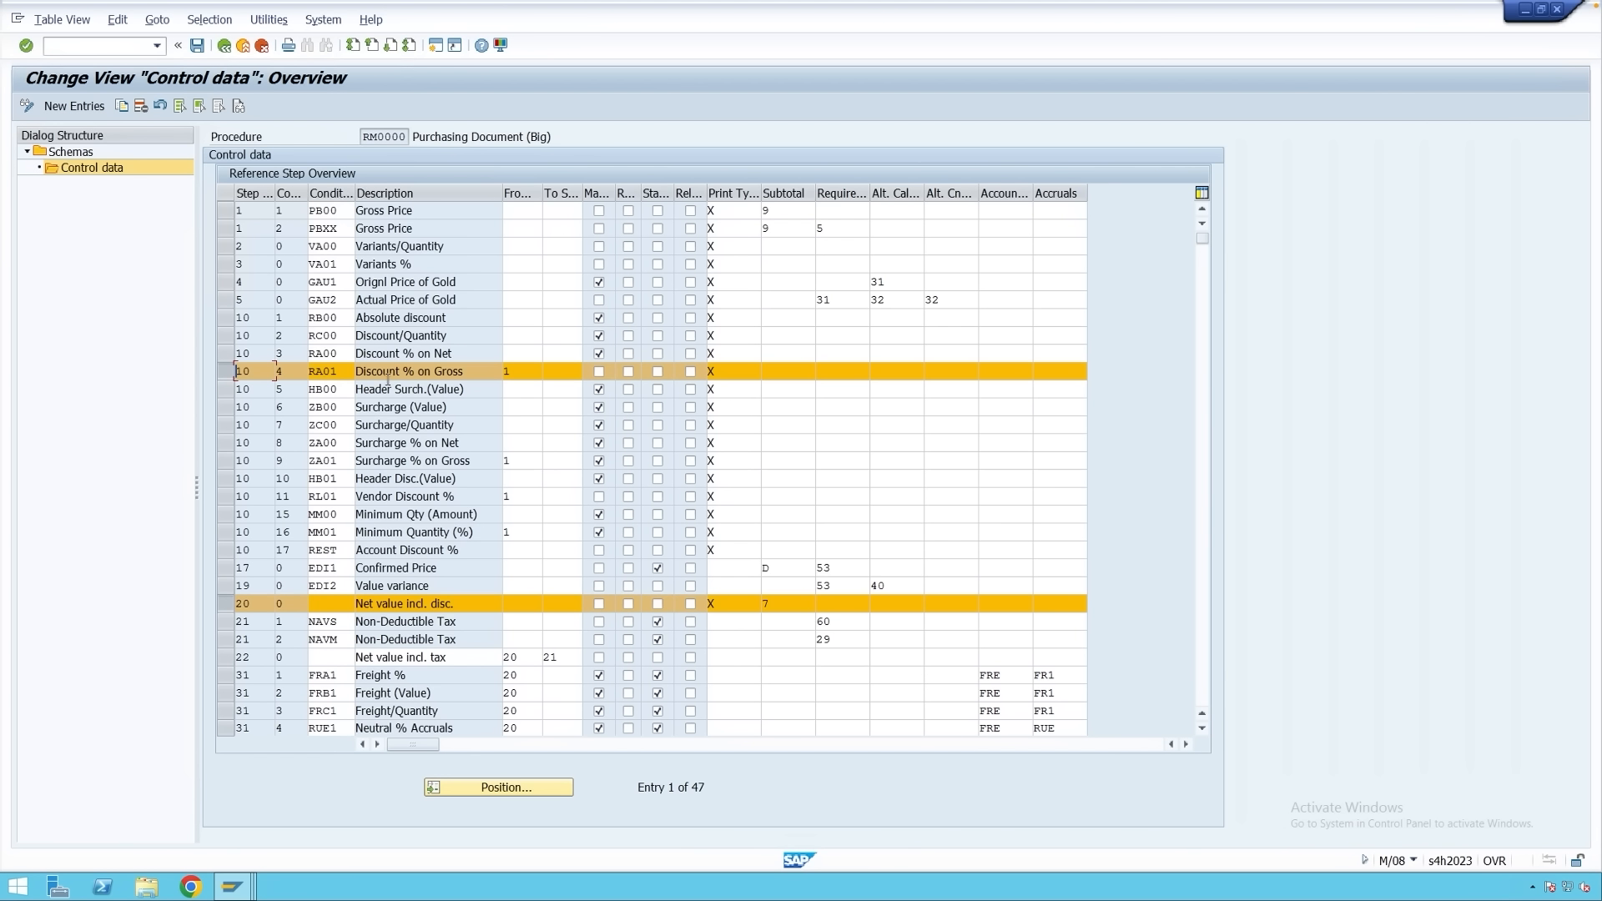
click(507, 373)
text(1)
key(shift+Up)
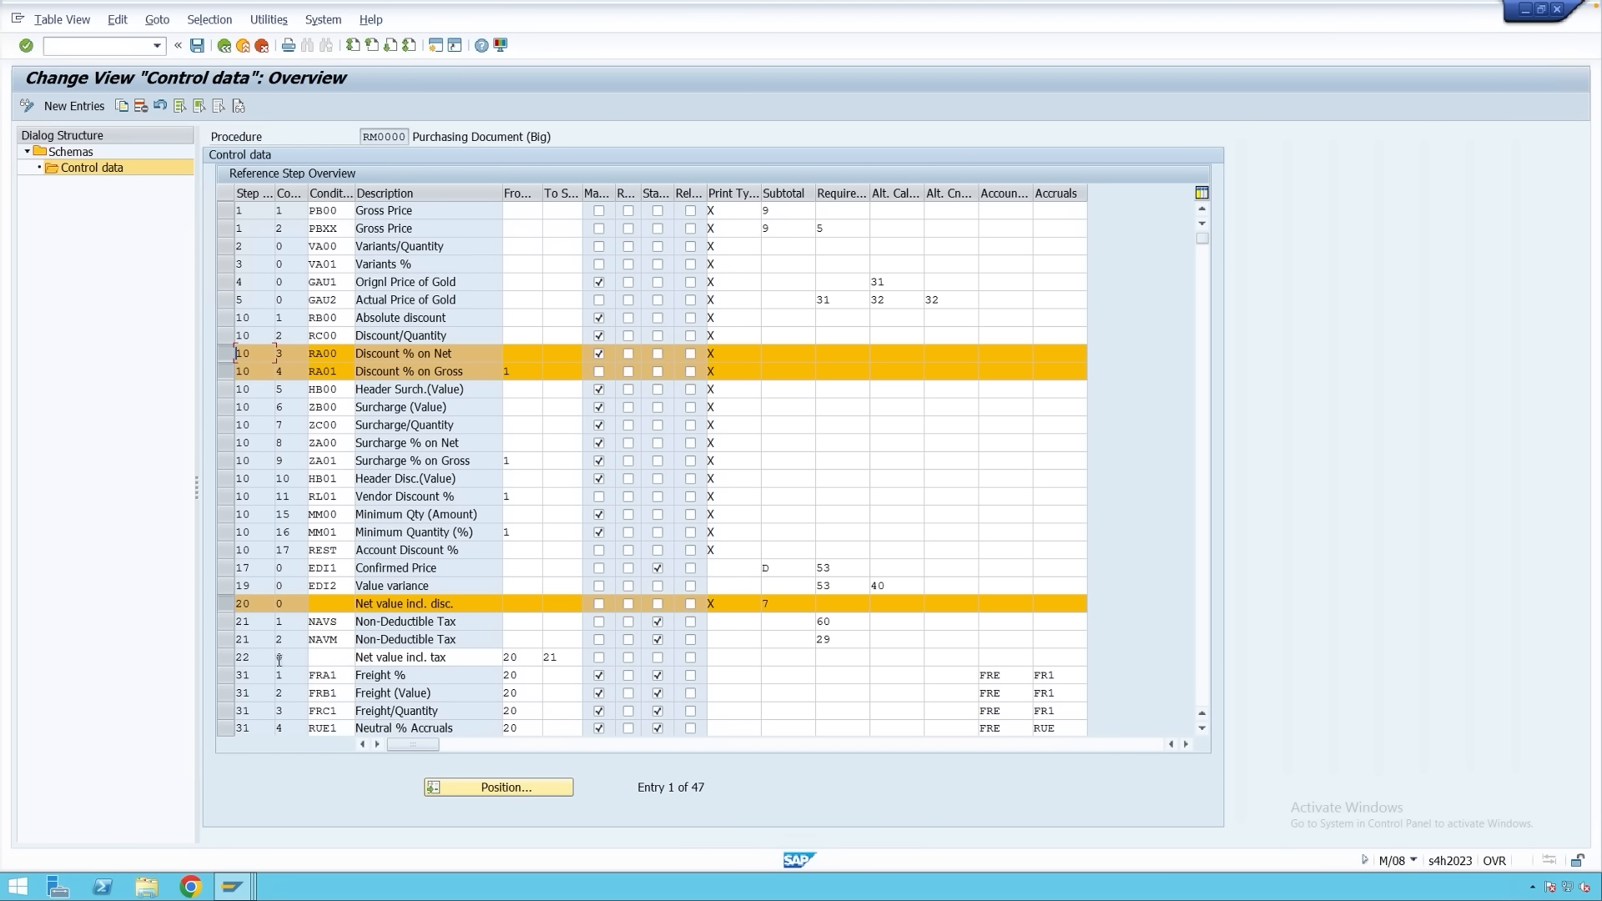
click(230, 659)
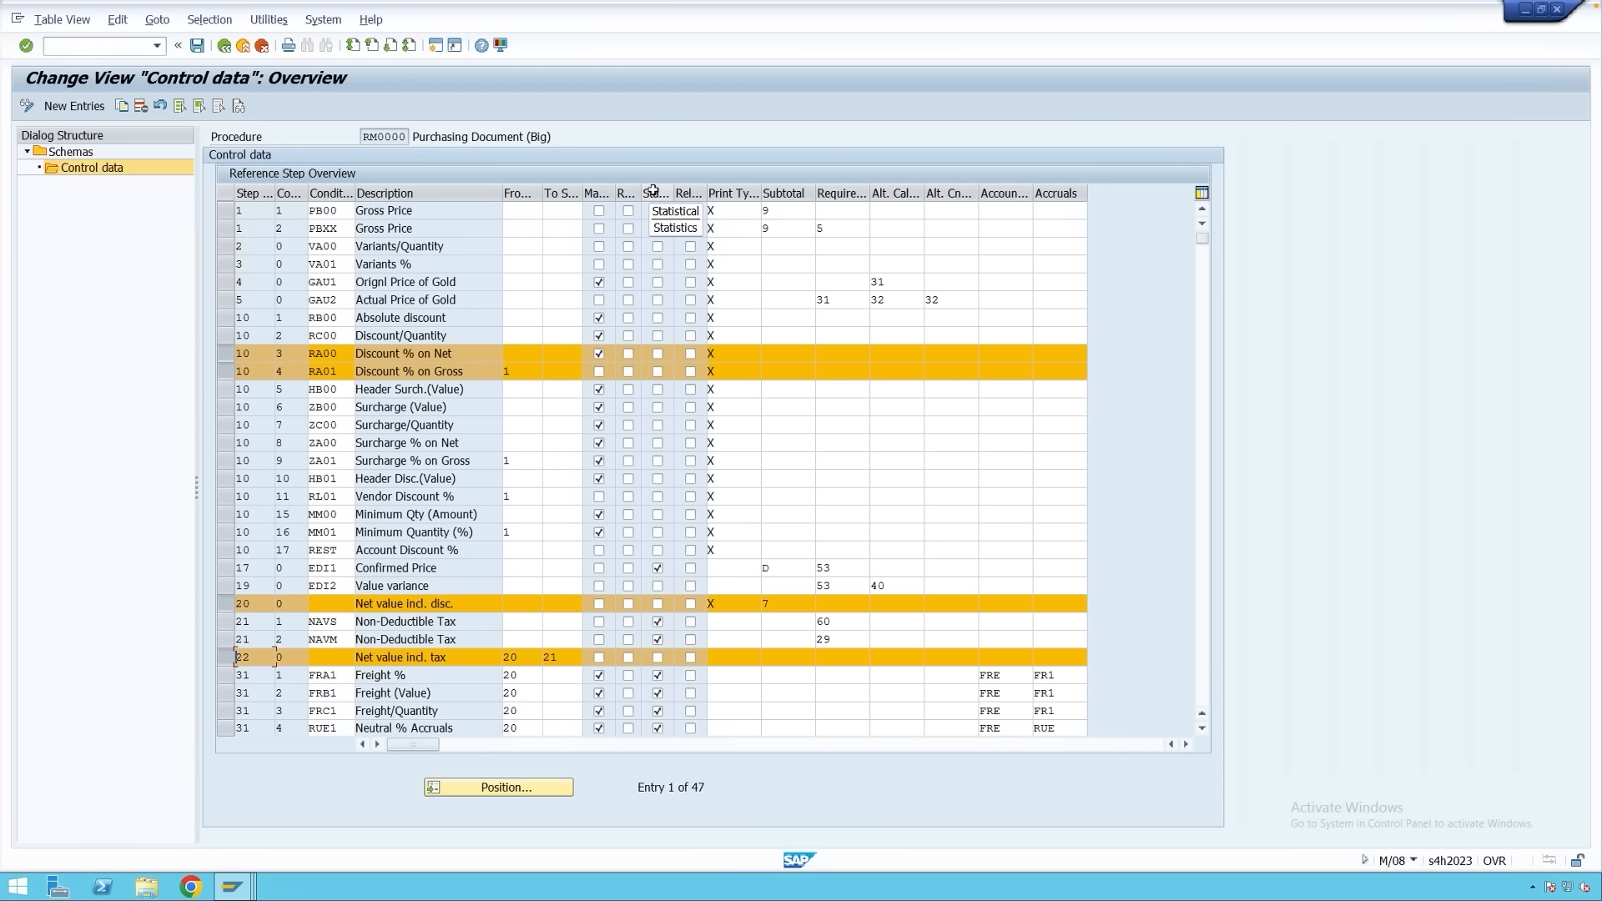
click(657, 568)
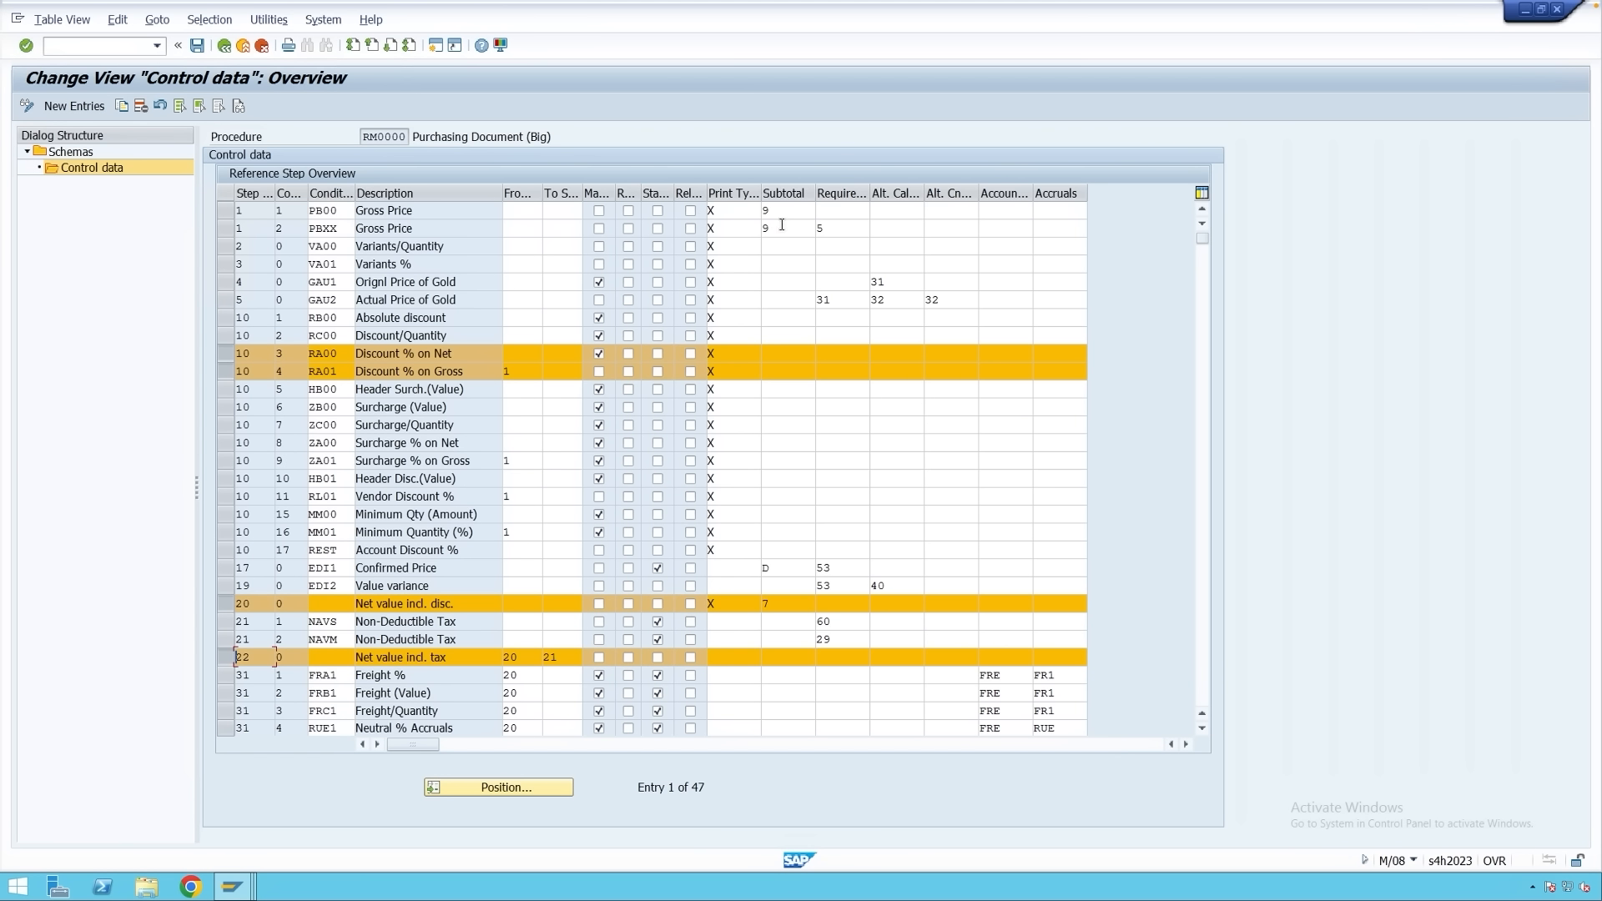
Mark the Gross Price rows PB00 and PBXX, and review the possible subtotal values for PB00 without changing its entry.
click(226, 212)
click(226, 228)
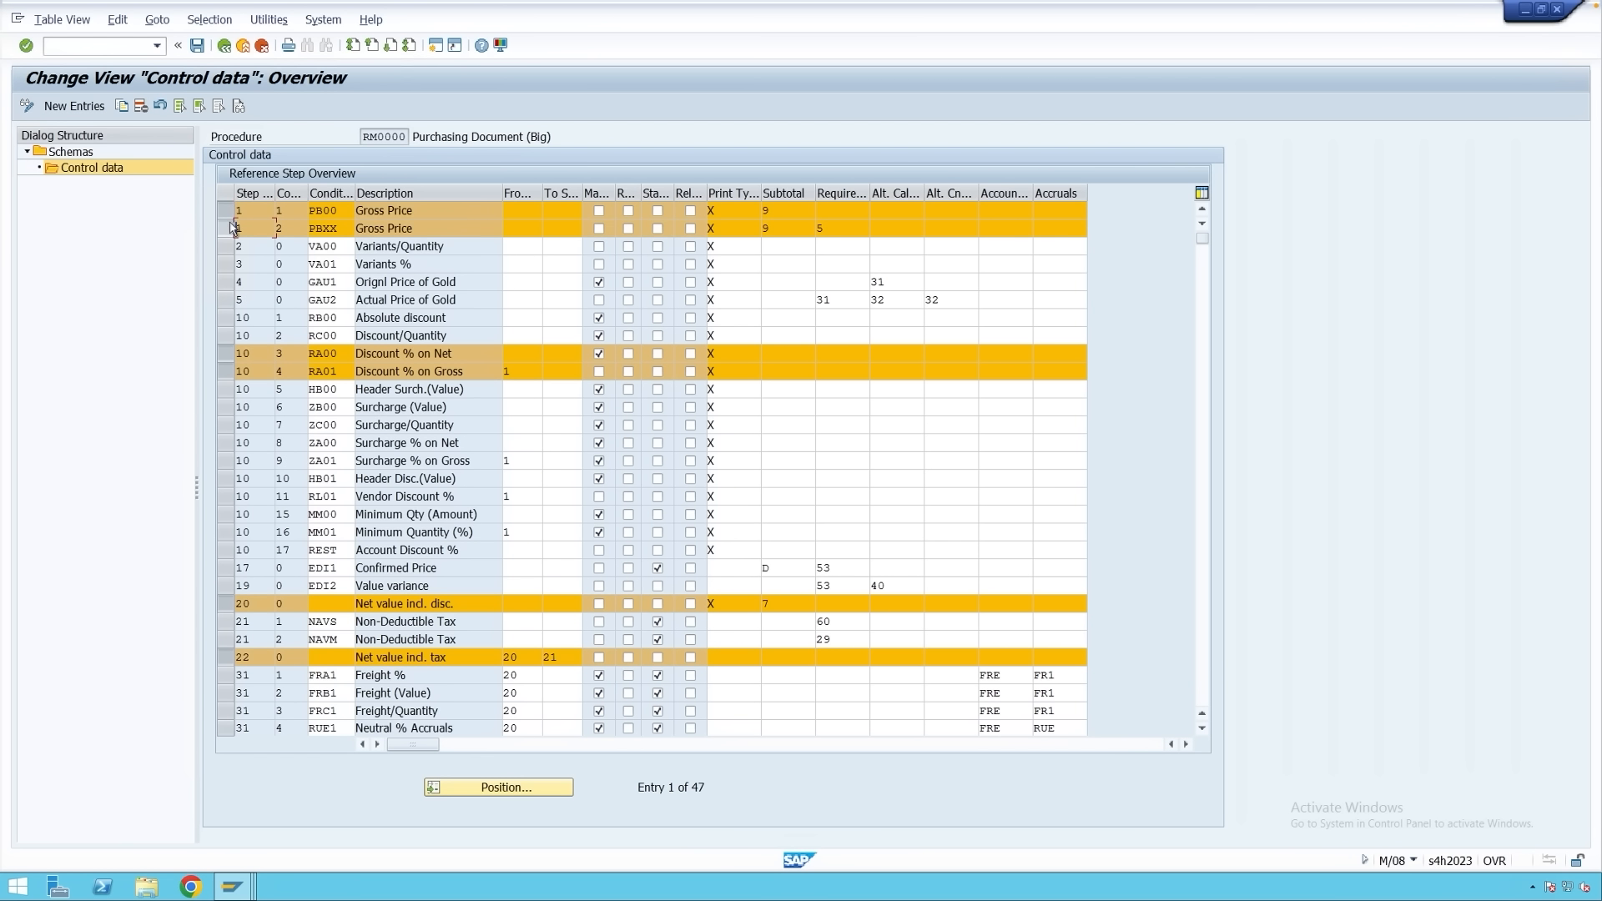
click(789, 211)
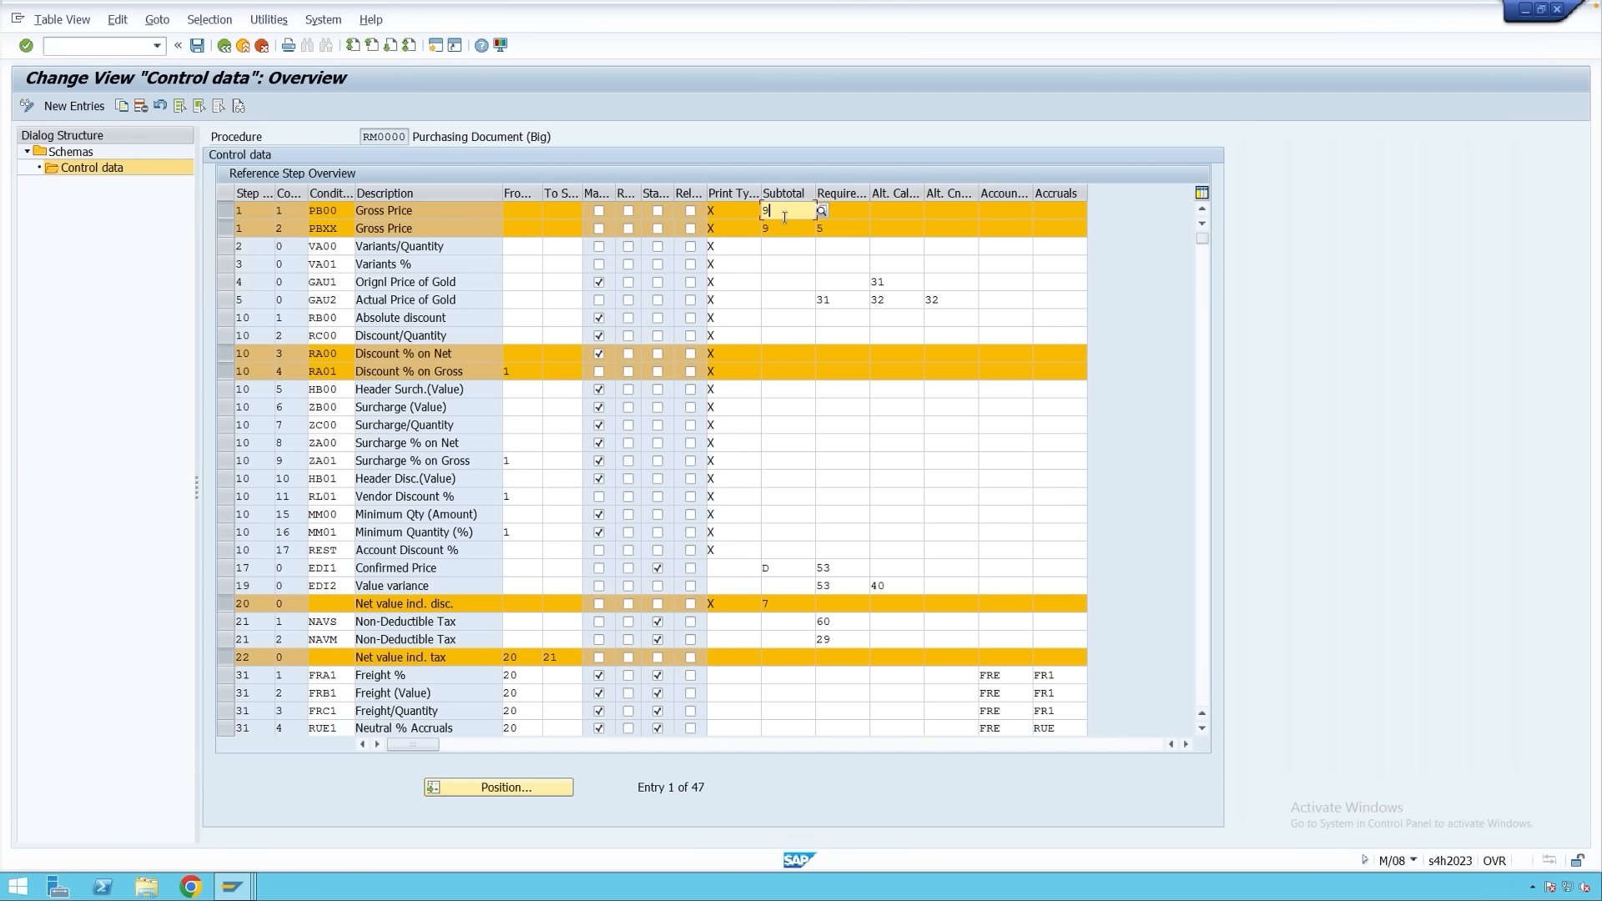
click(822, 214)
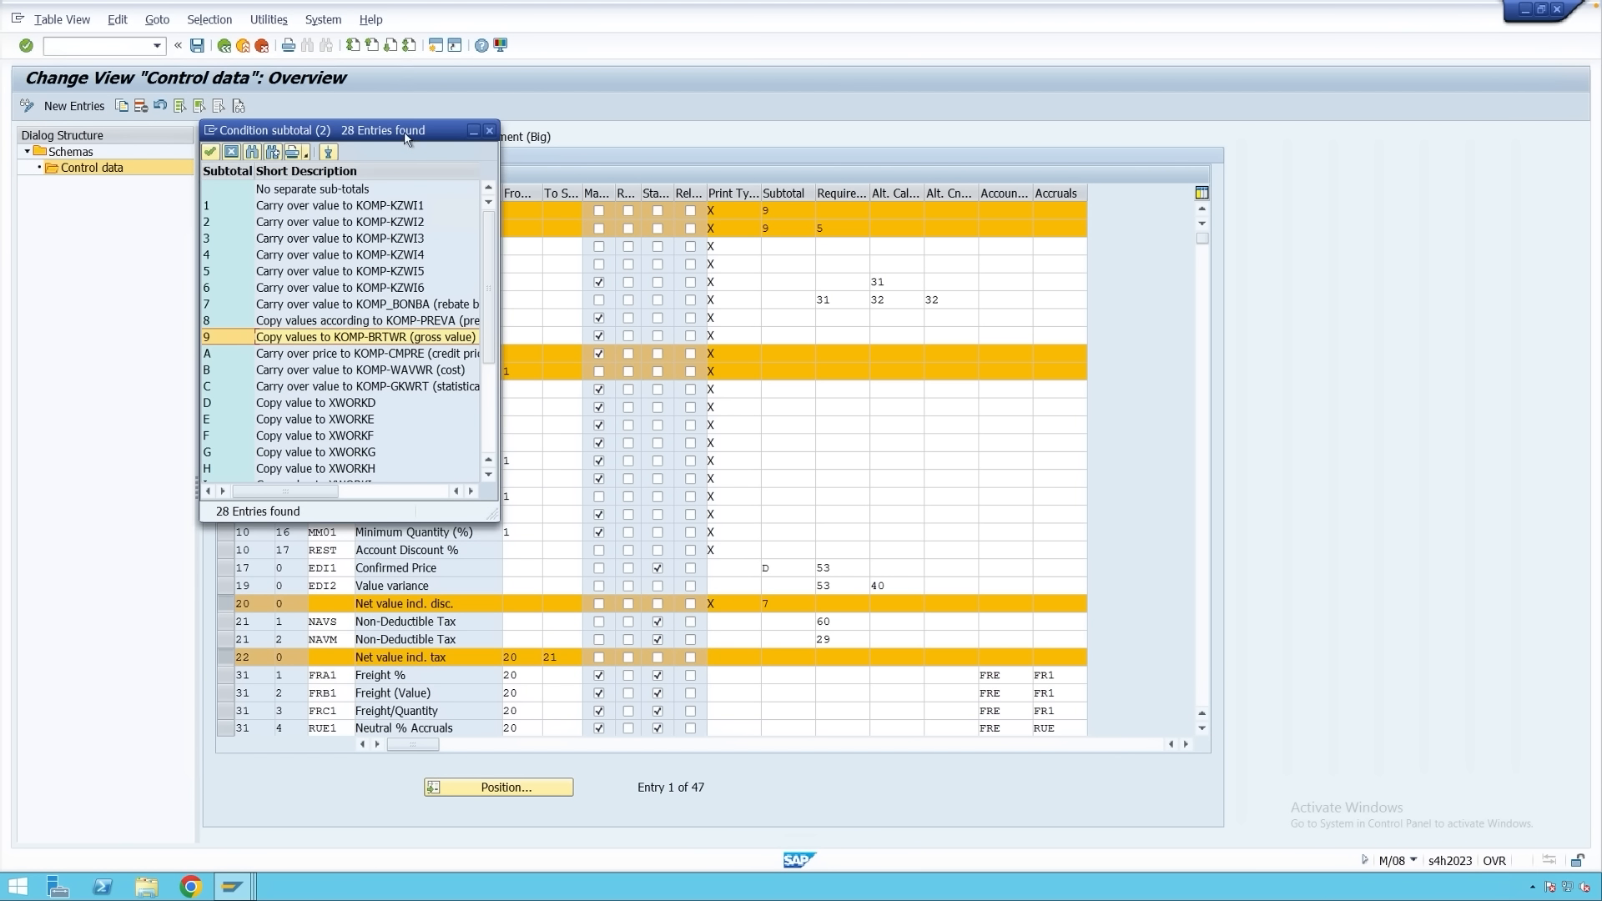
drag(407, 131, 471, 286)
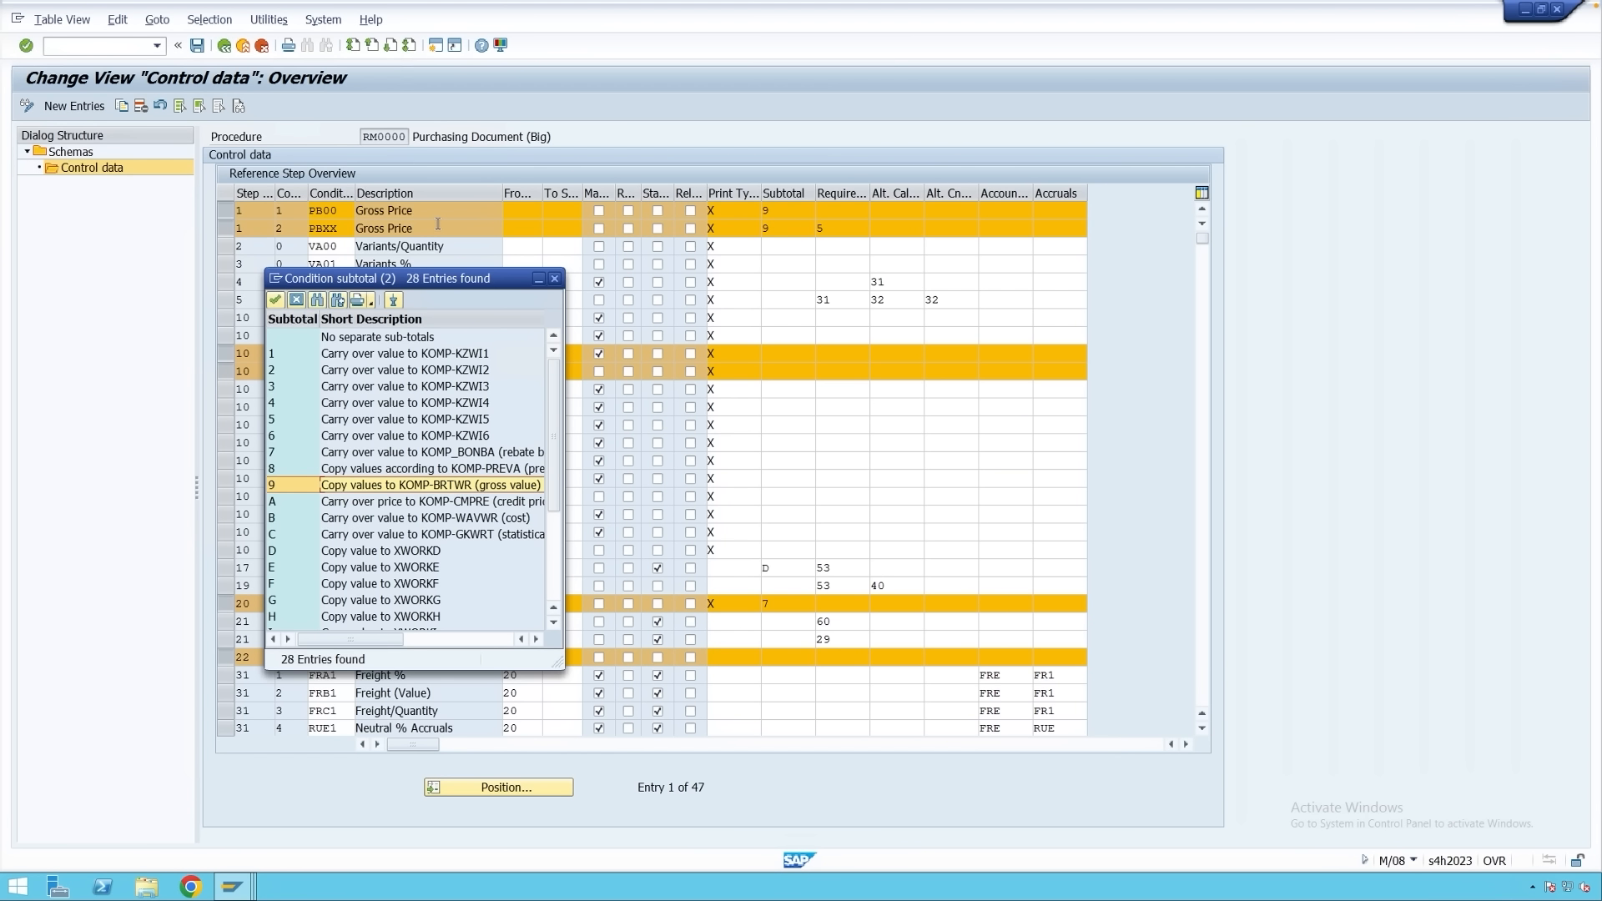
key(Escape)
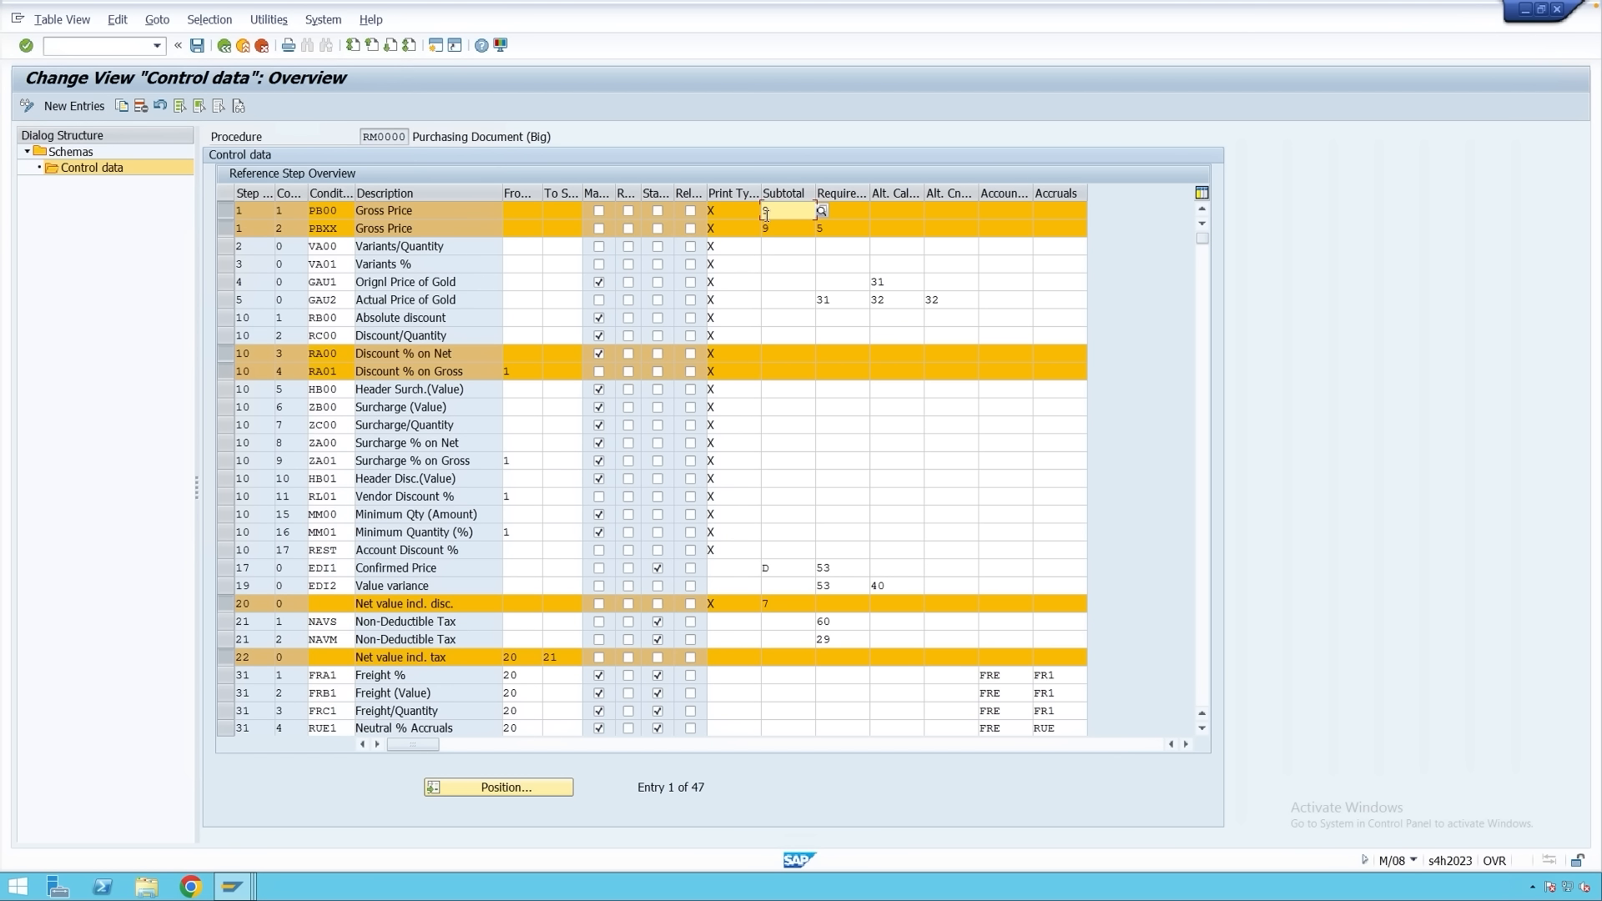
Unmark step 20 Net value incl. disc., look up its possible subtotal values, and choose 7 Carry over value to KOMP_BONBA.
click(226, 603)
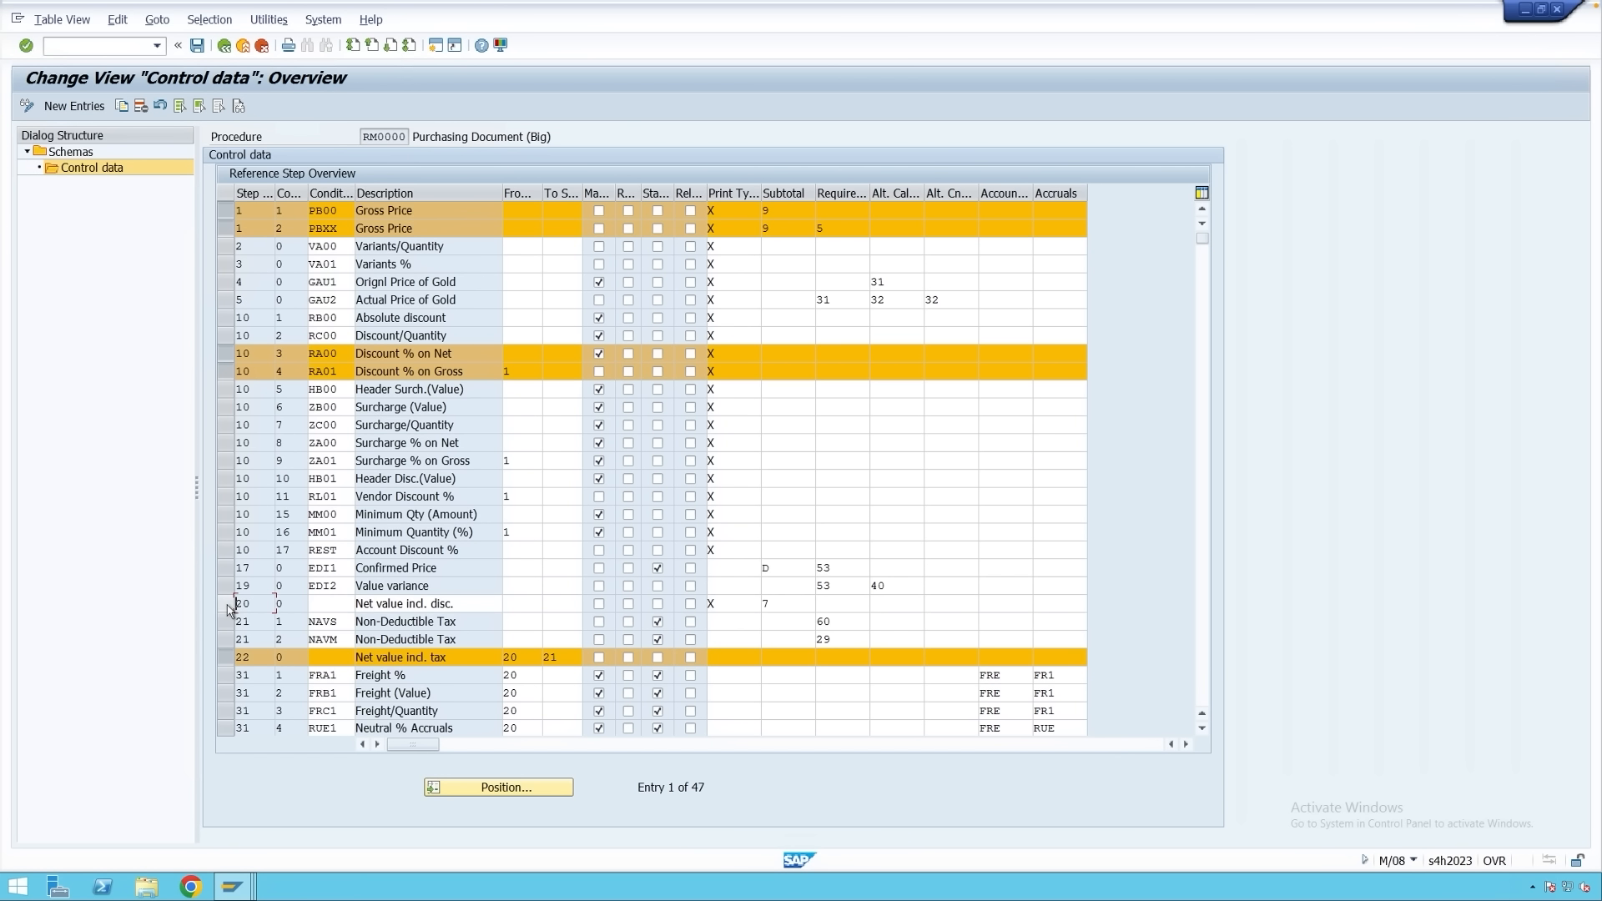
click(782, 607)
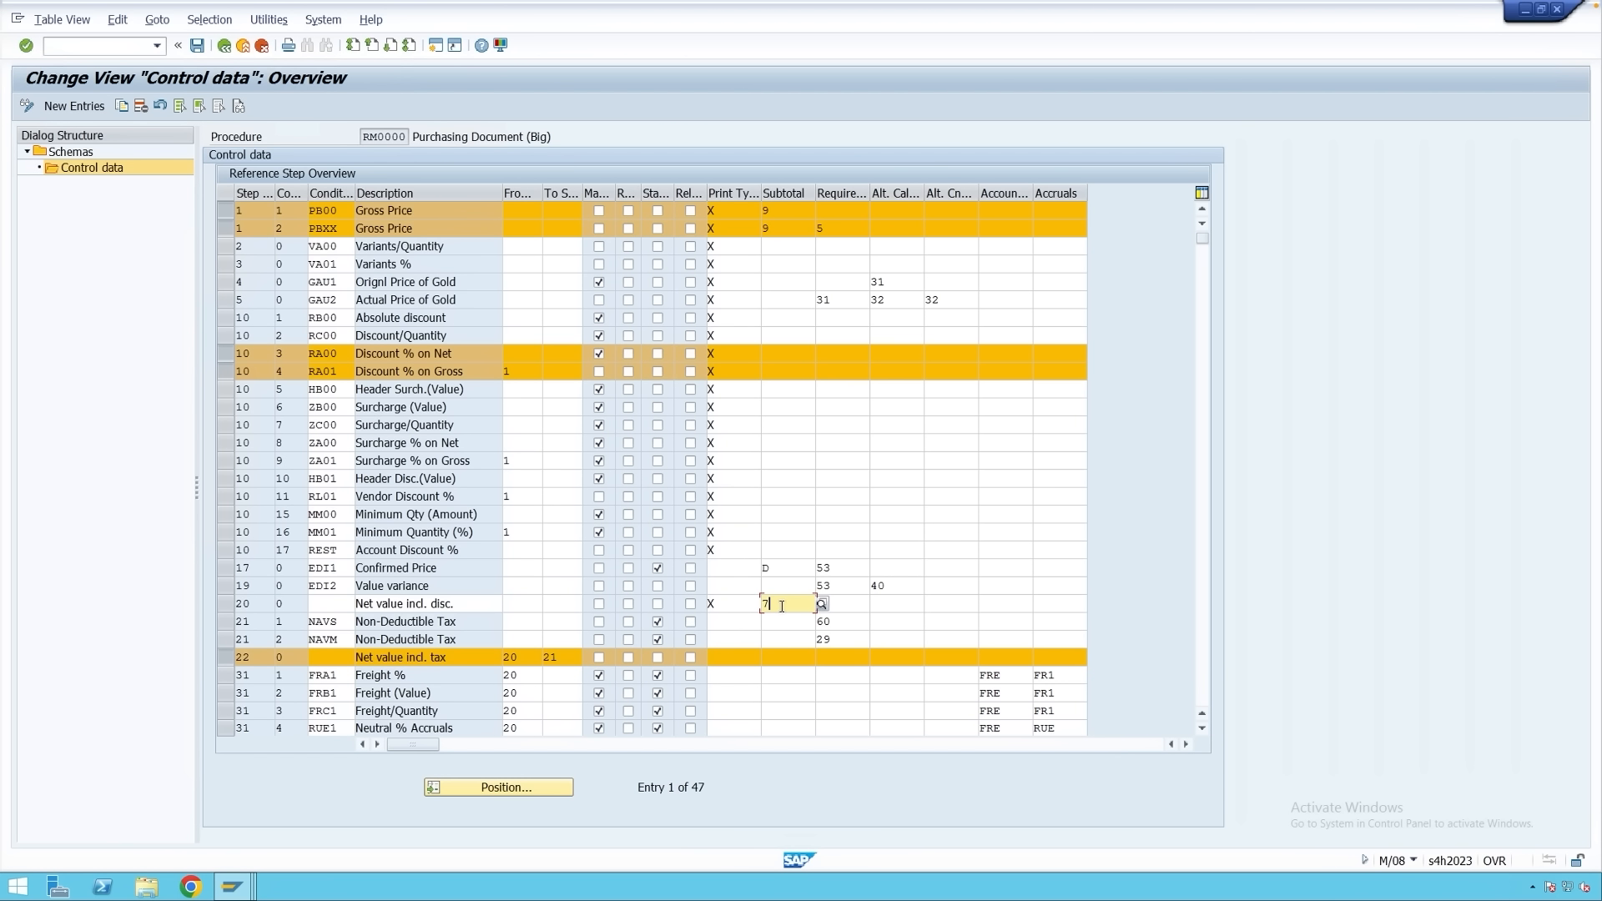
click(822, 603)
click(328, 320)
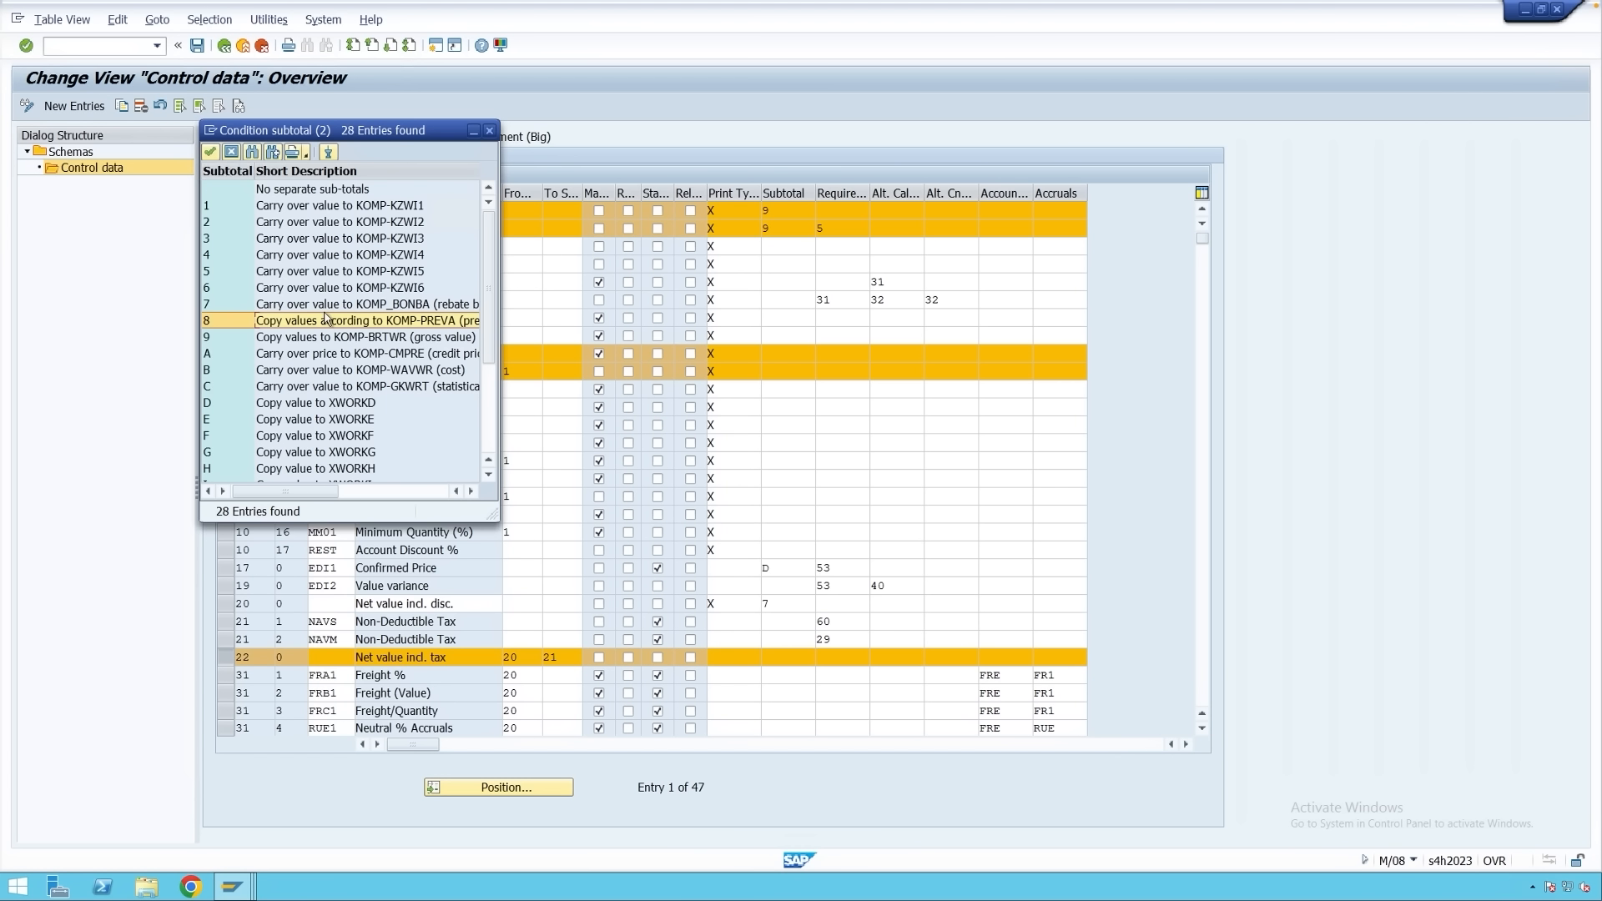
click(392, 307)
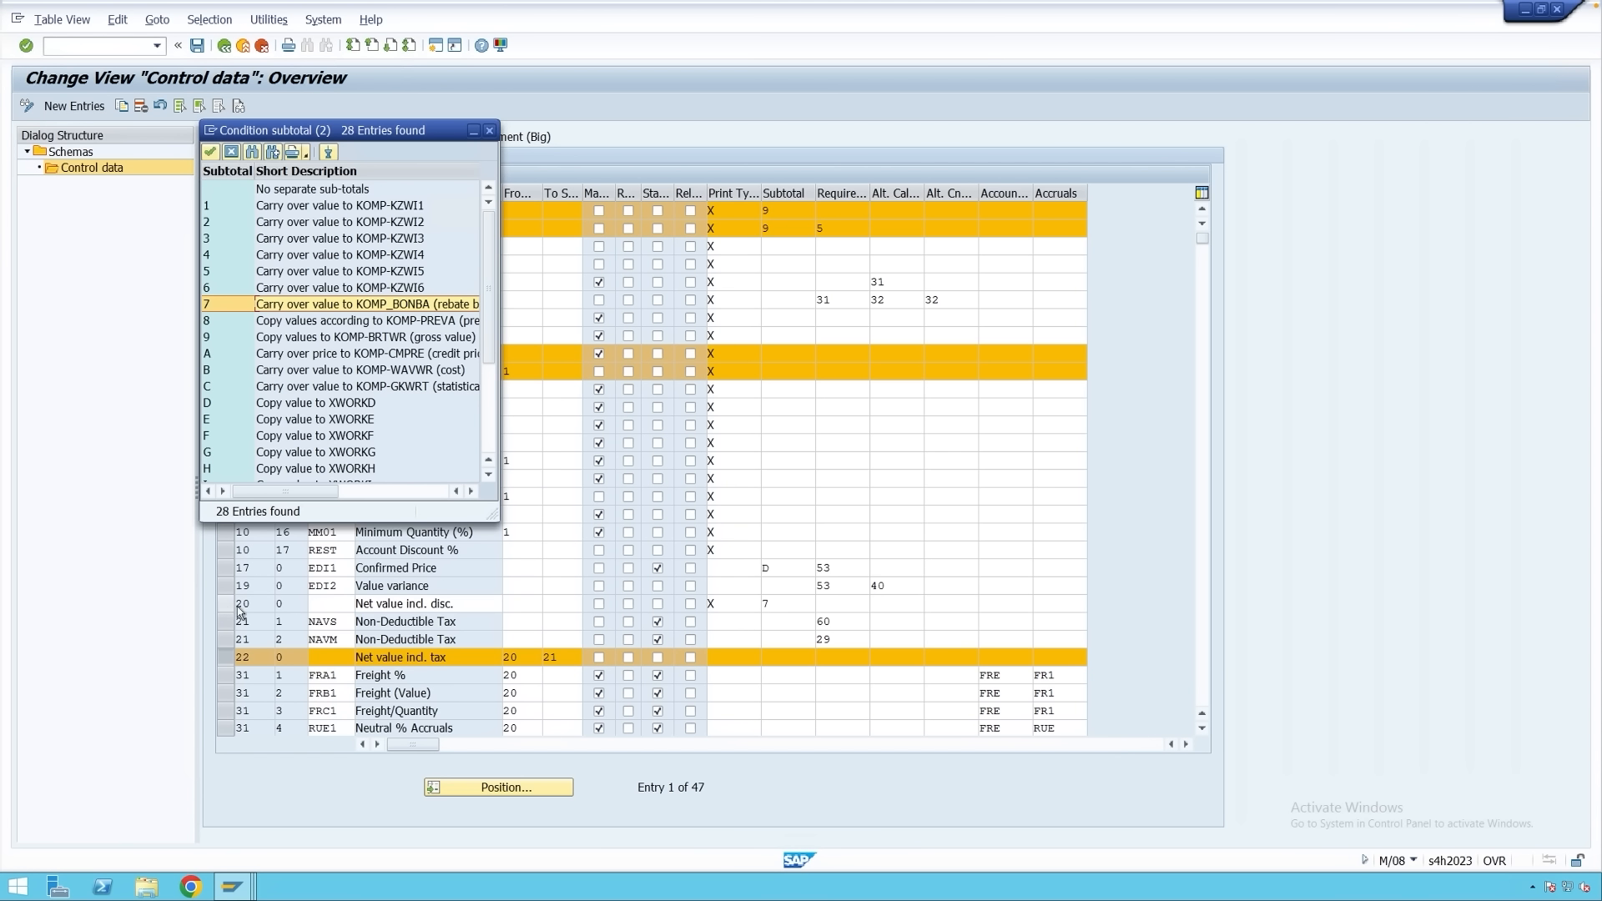
double_click(412, 311)
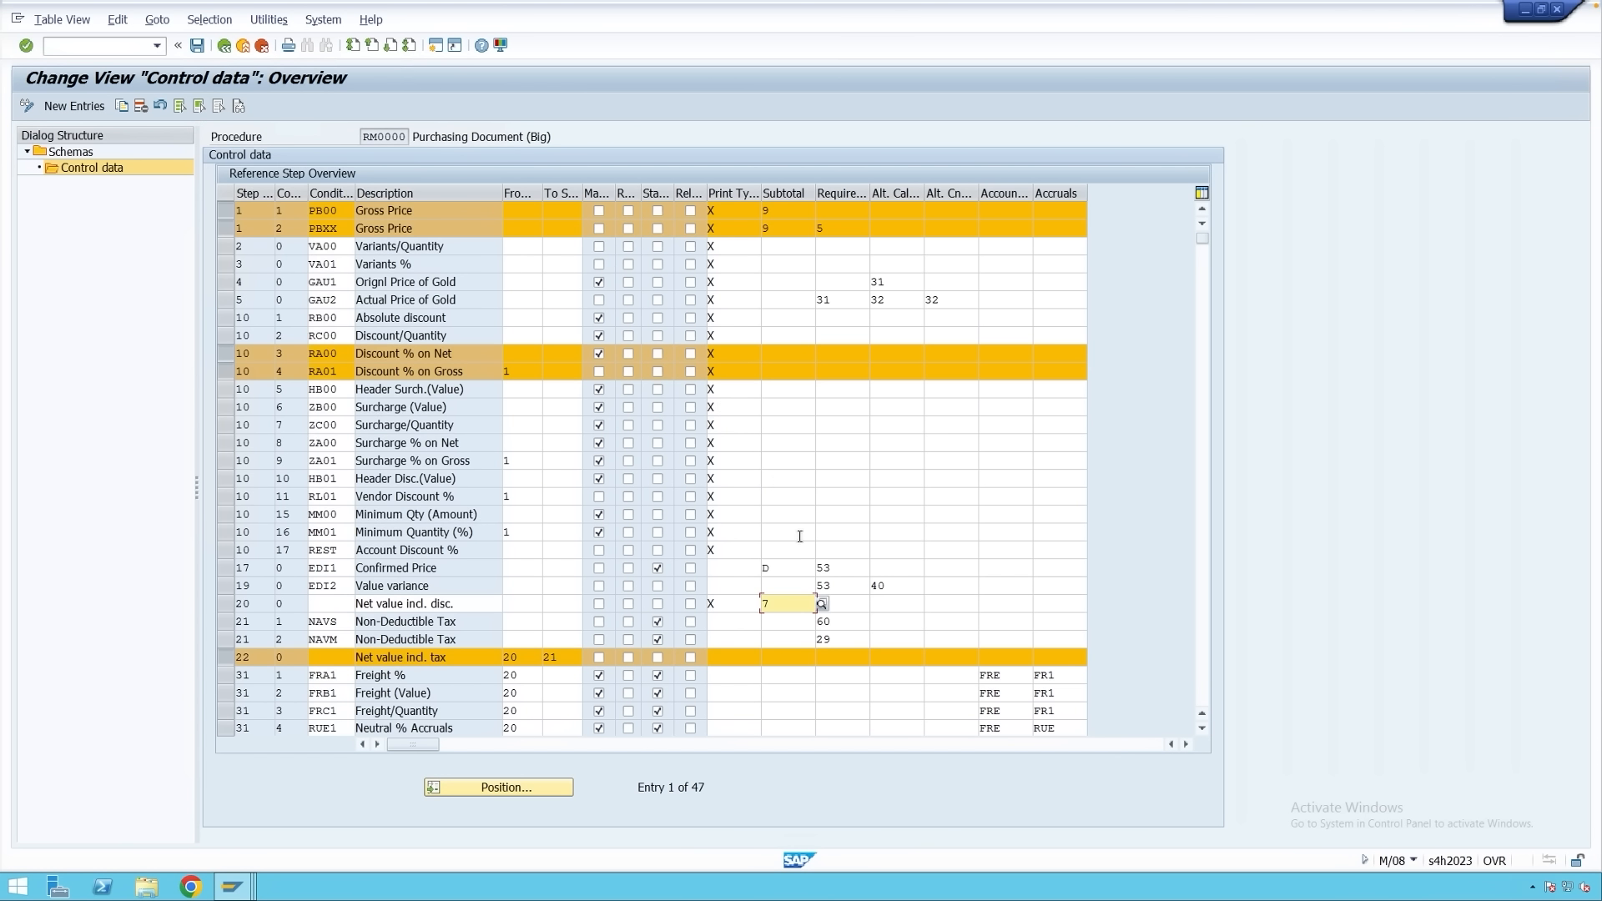
Mark step 40 Actual price and look up subtotal S, Copy values to KOMP-EFFWR, in the possible values without changing the entry.
scroll(809, 607, down, 1)
scroll(809, 606, down, 6)
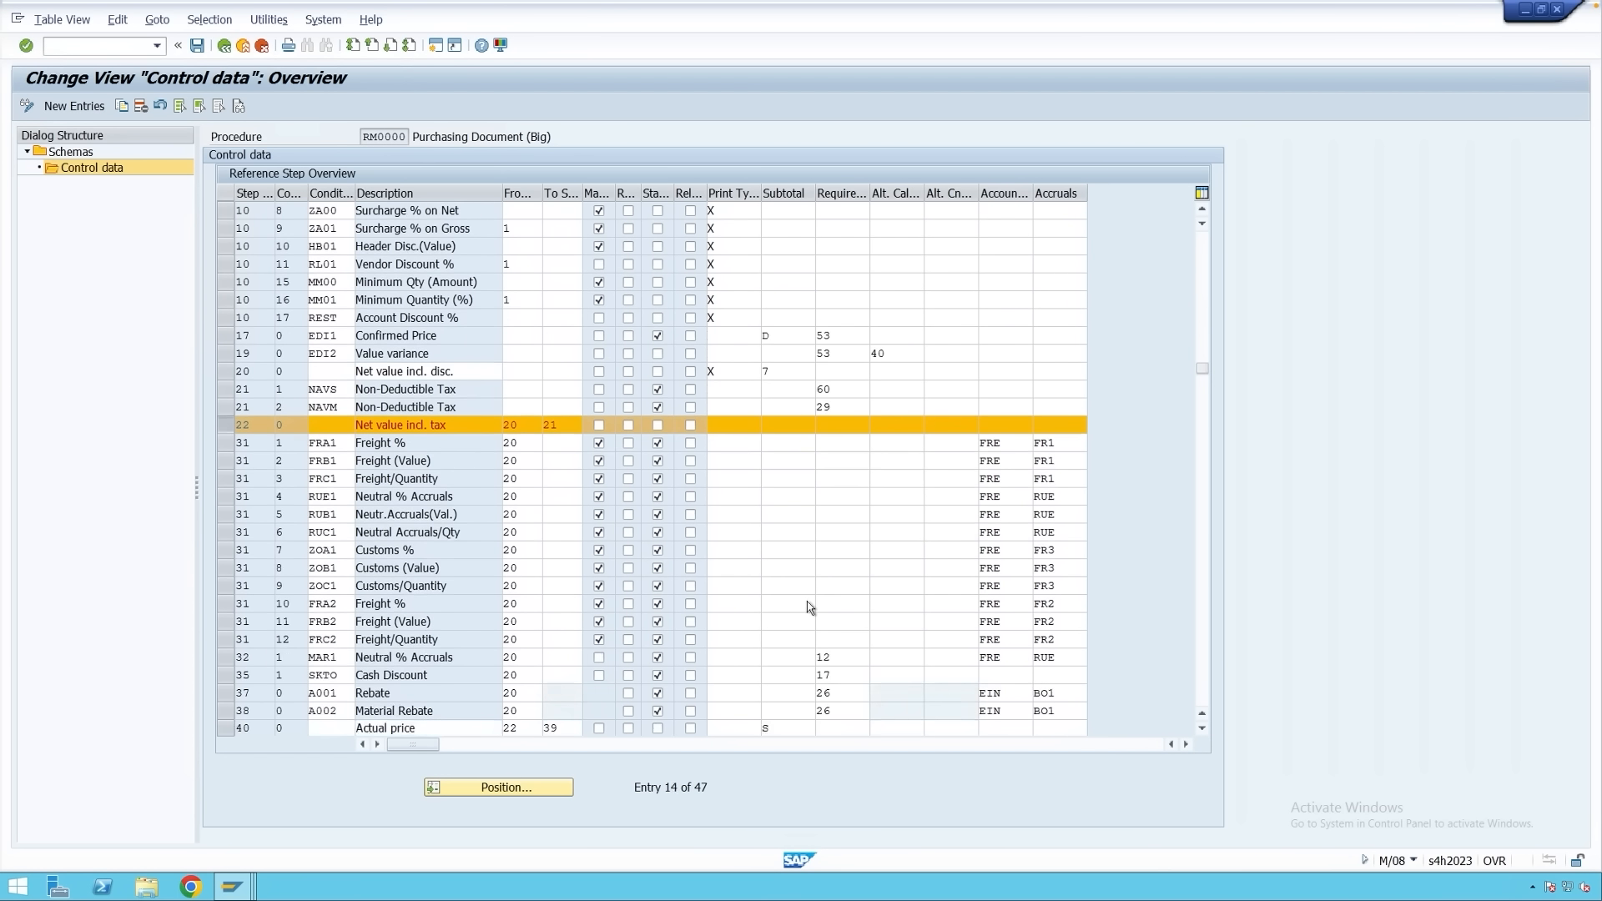
scroll(809, 606, down, 1)
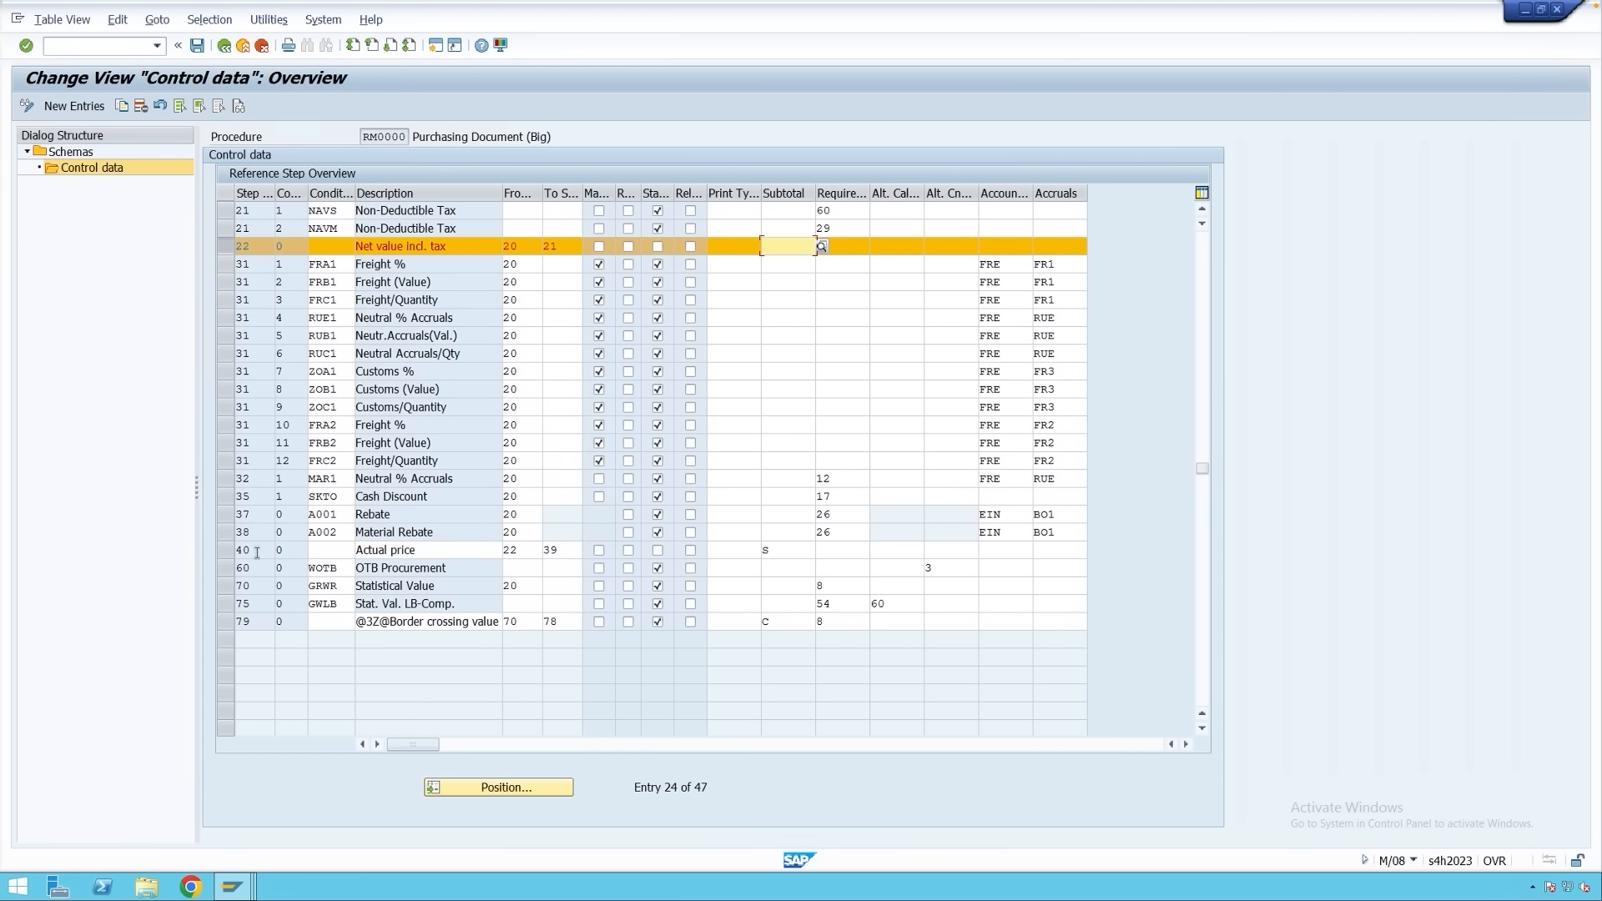
click(225, 550)
click(796, 551)
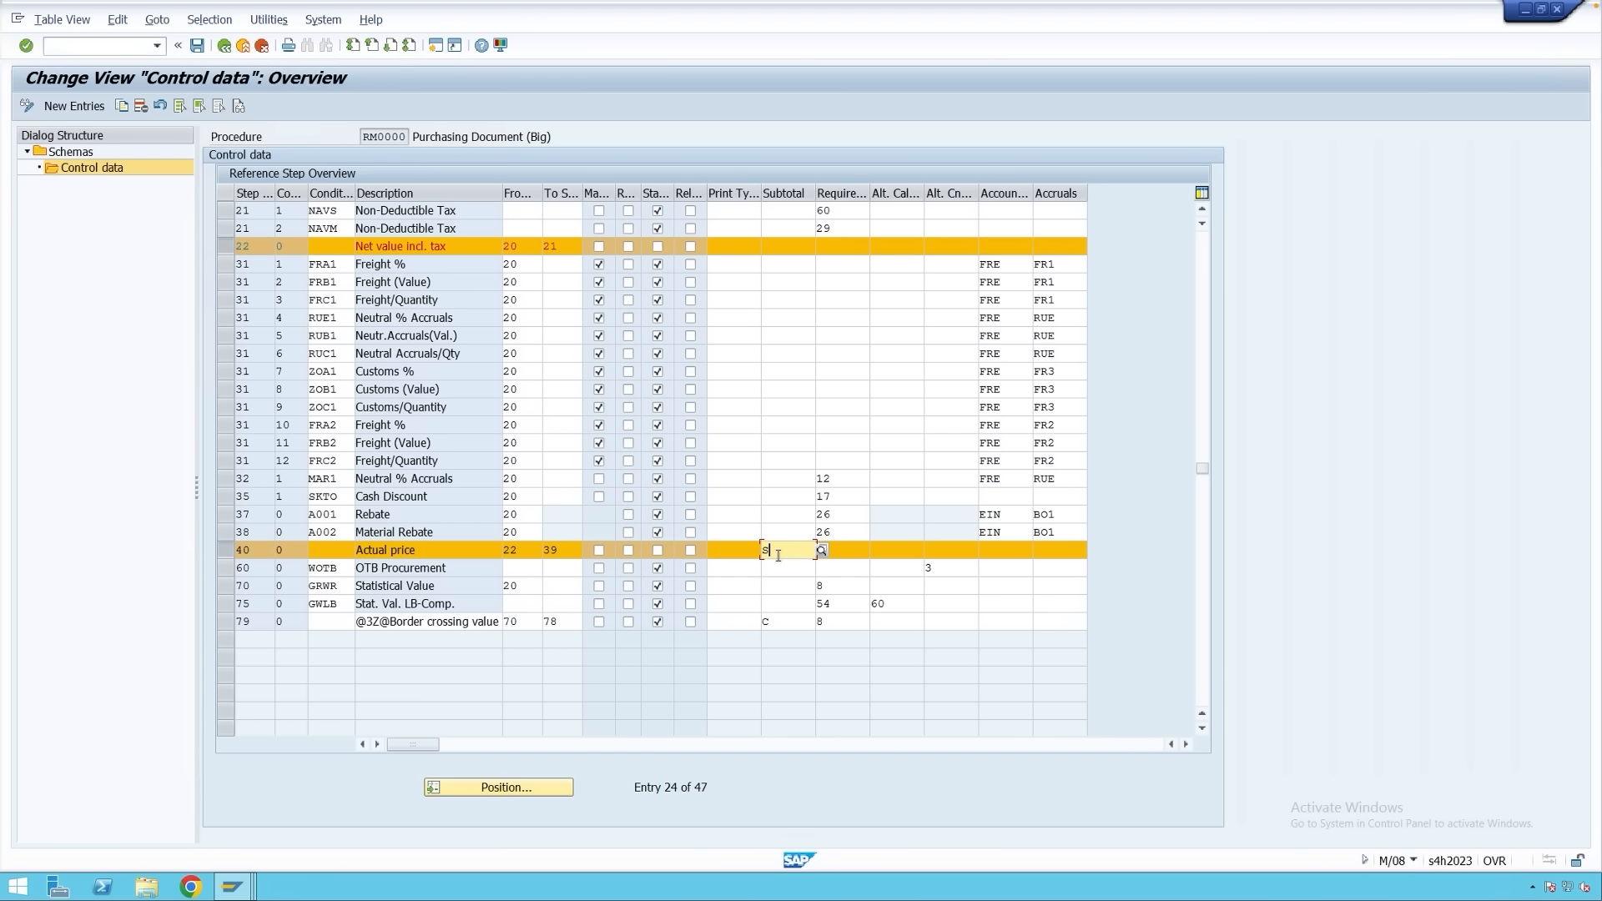
click(821, 551)
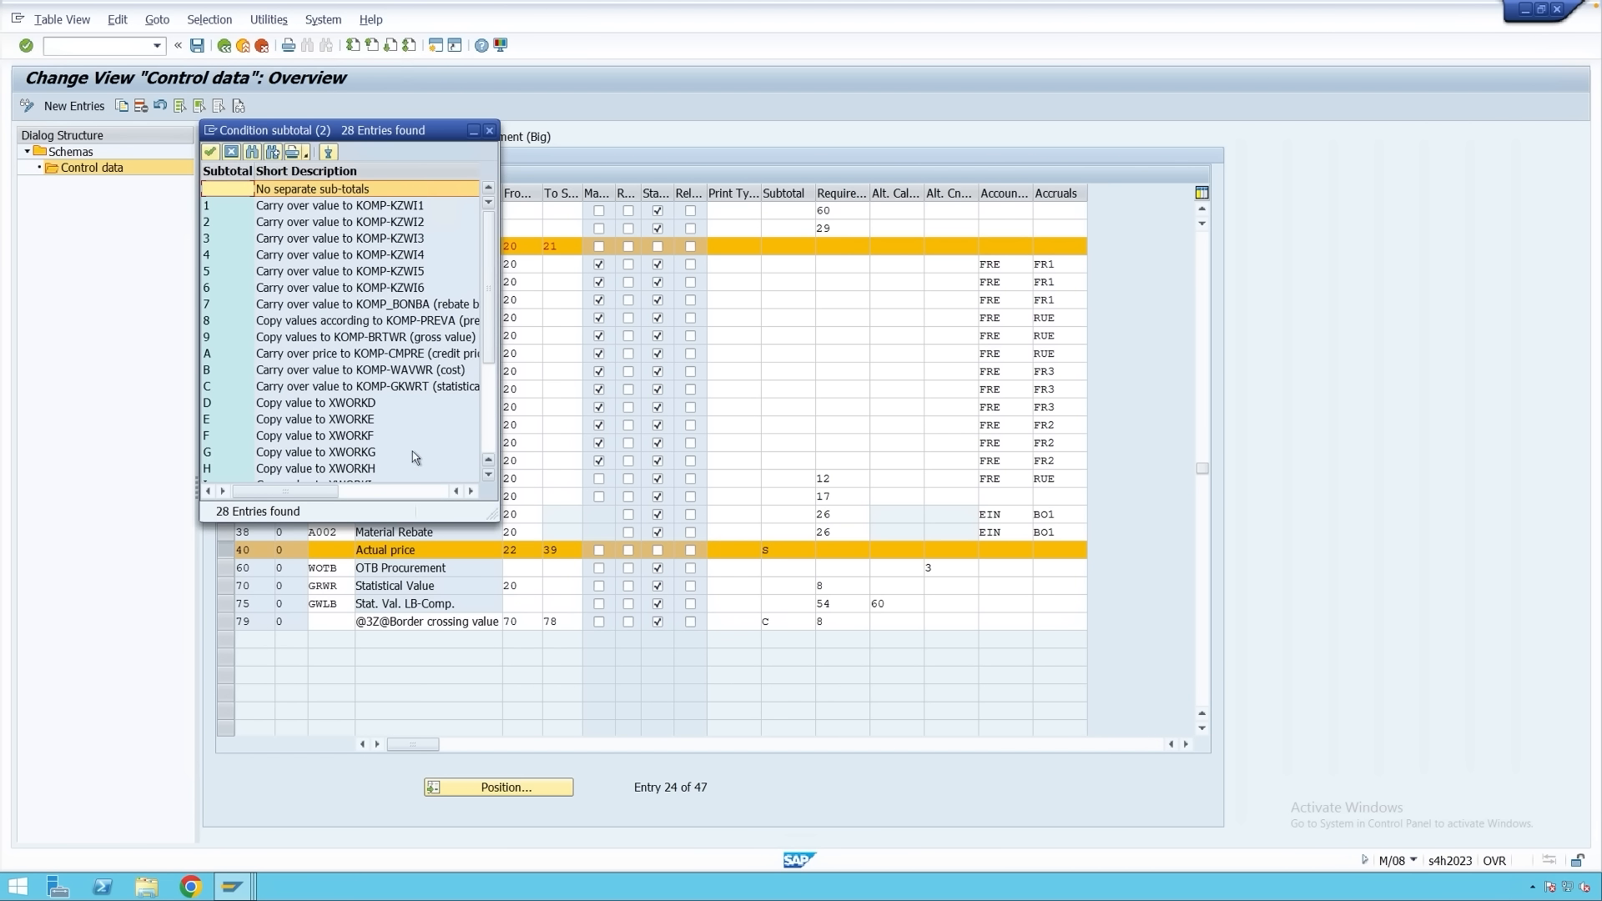
scroll(364, 453, down, 3)
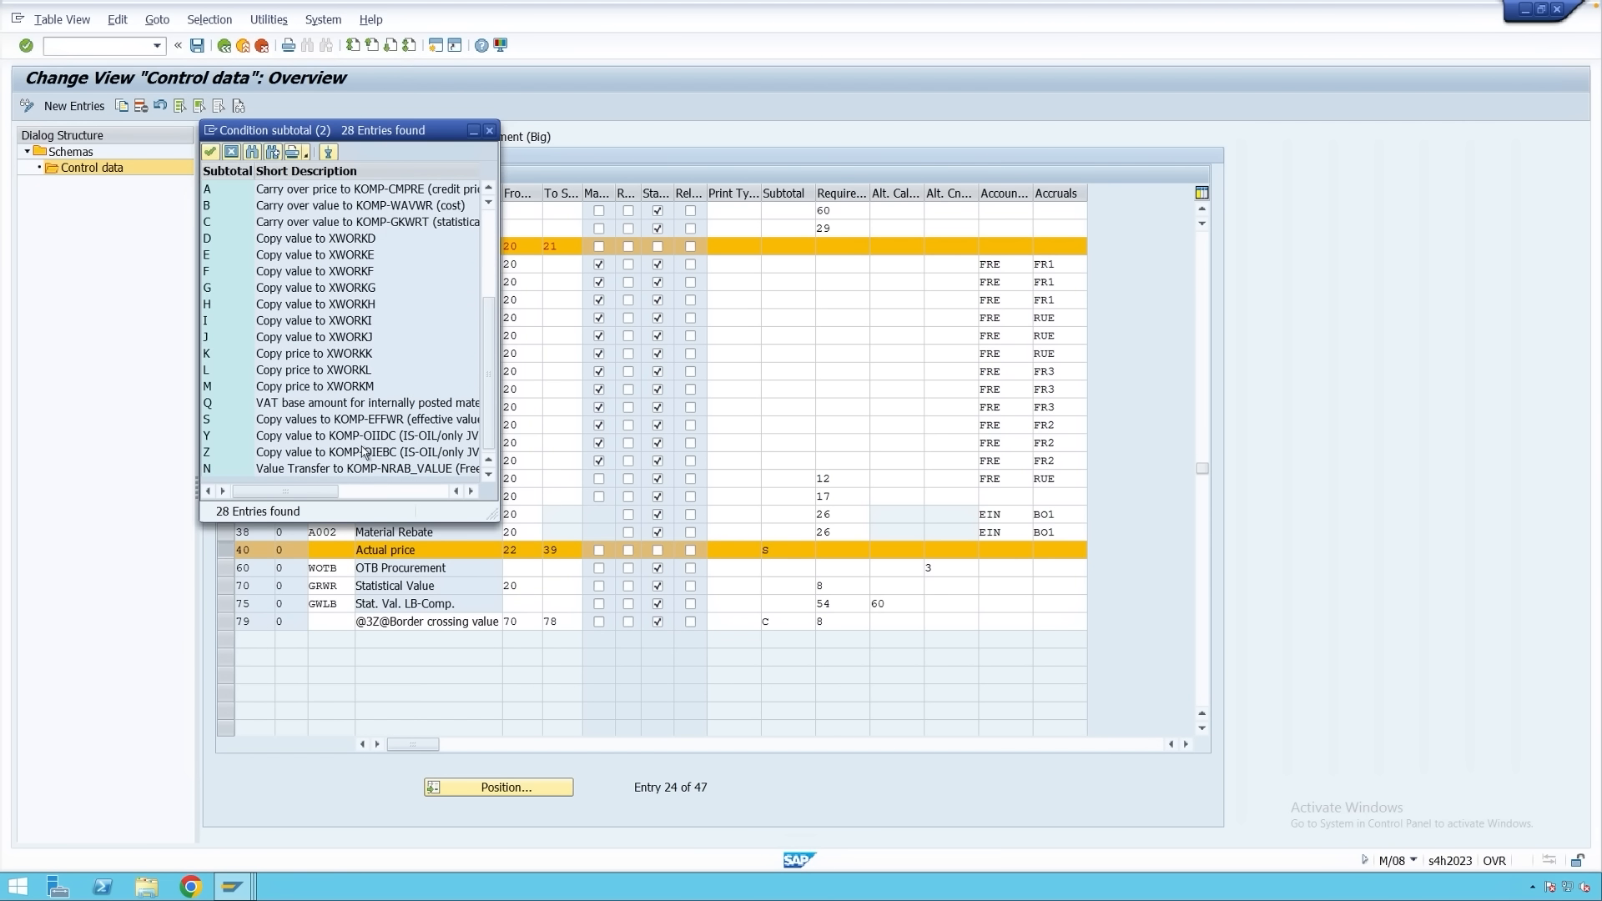
click(283, 423)
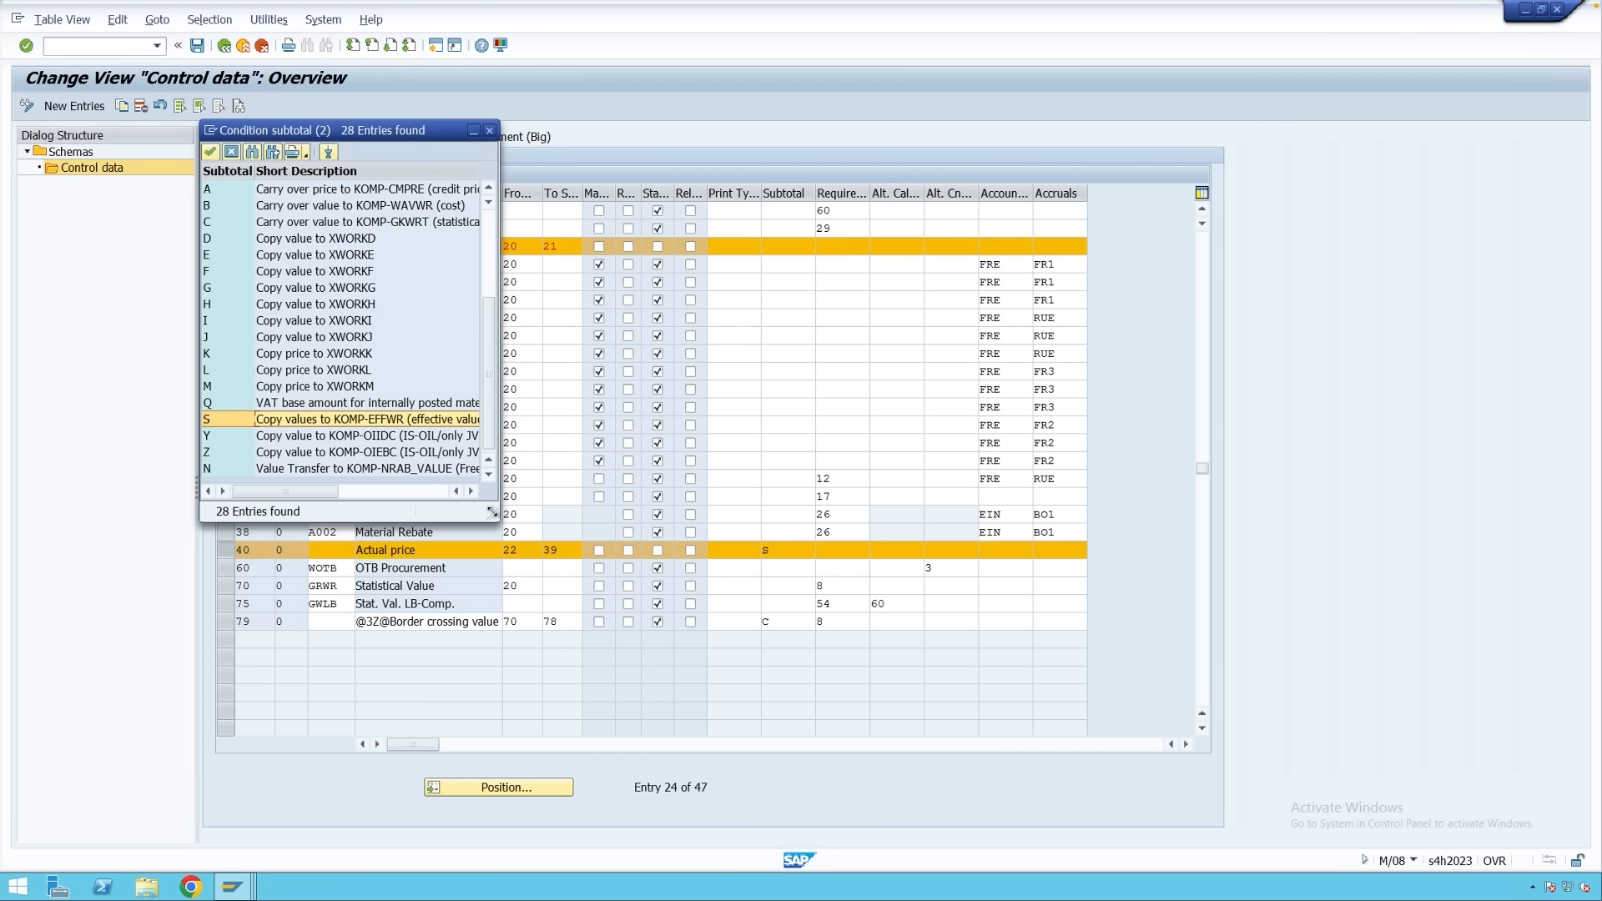
drag(489, 509, 611, 513)
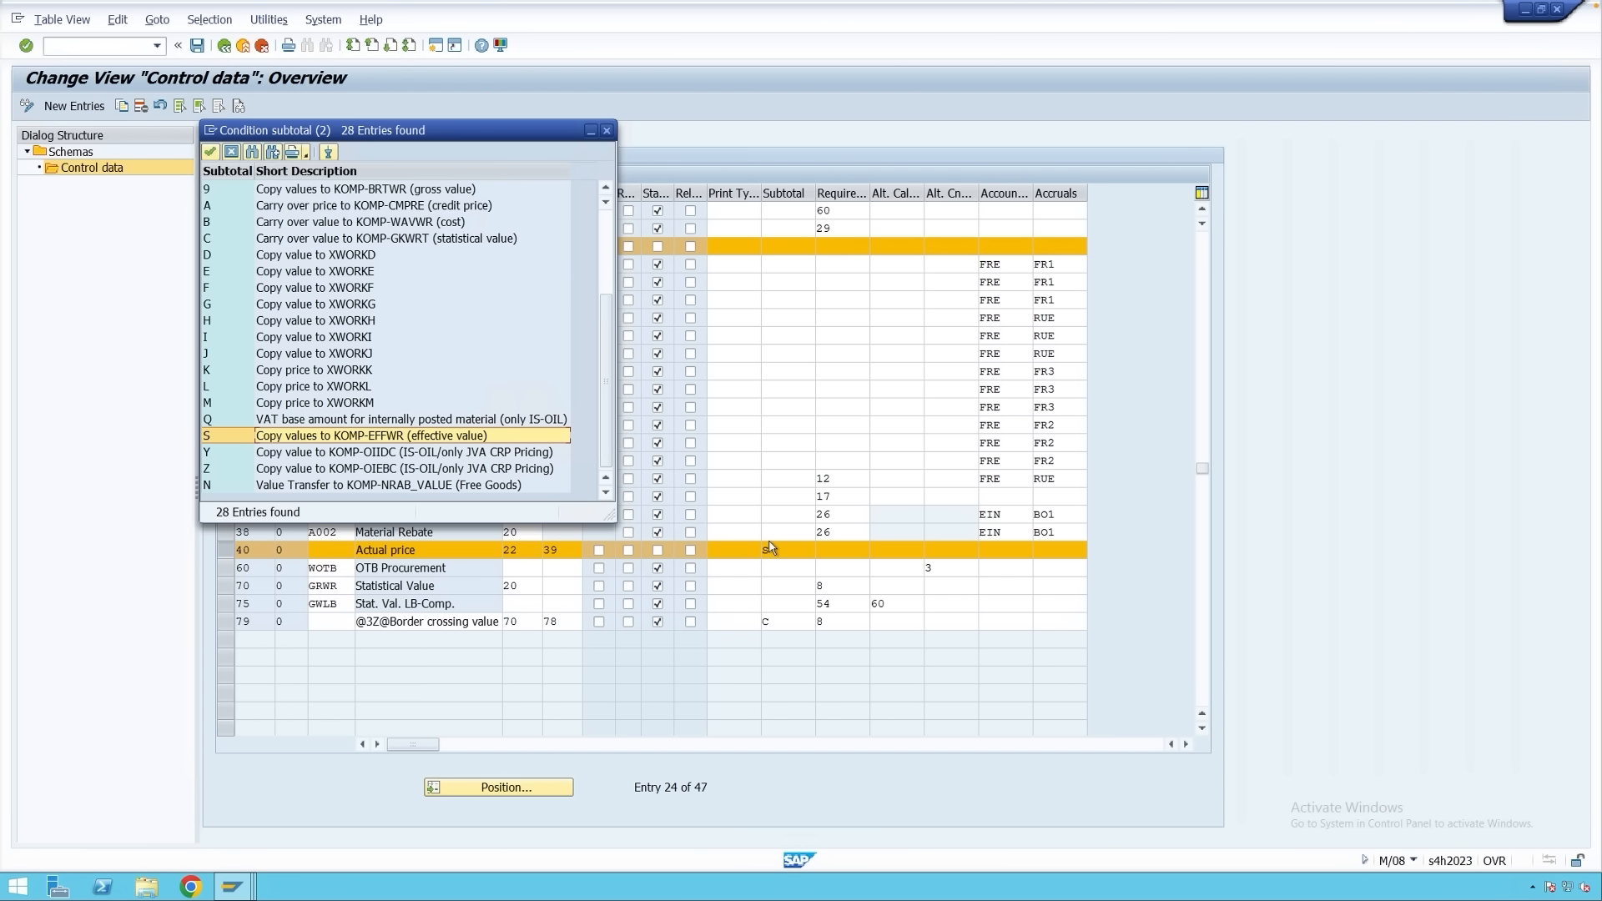
click(606, 130)
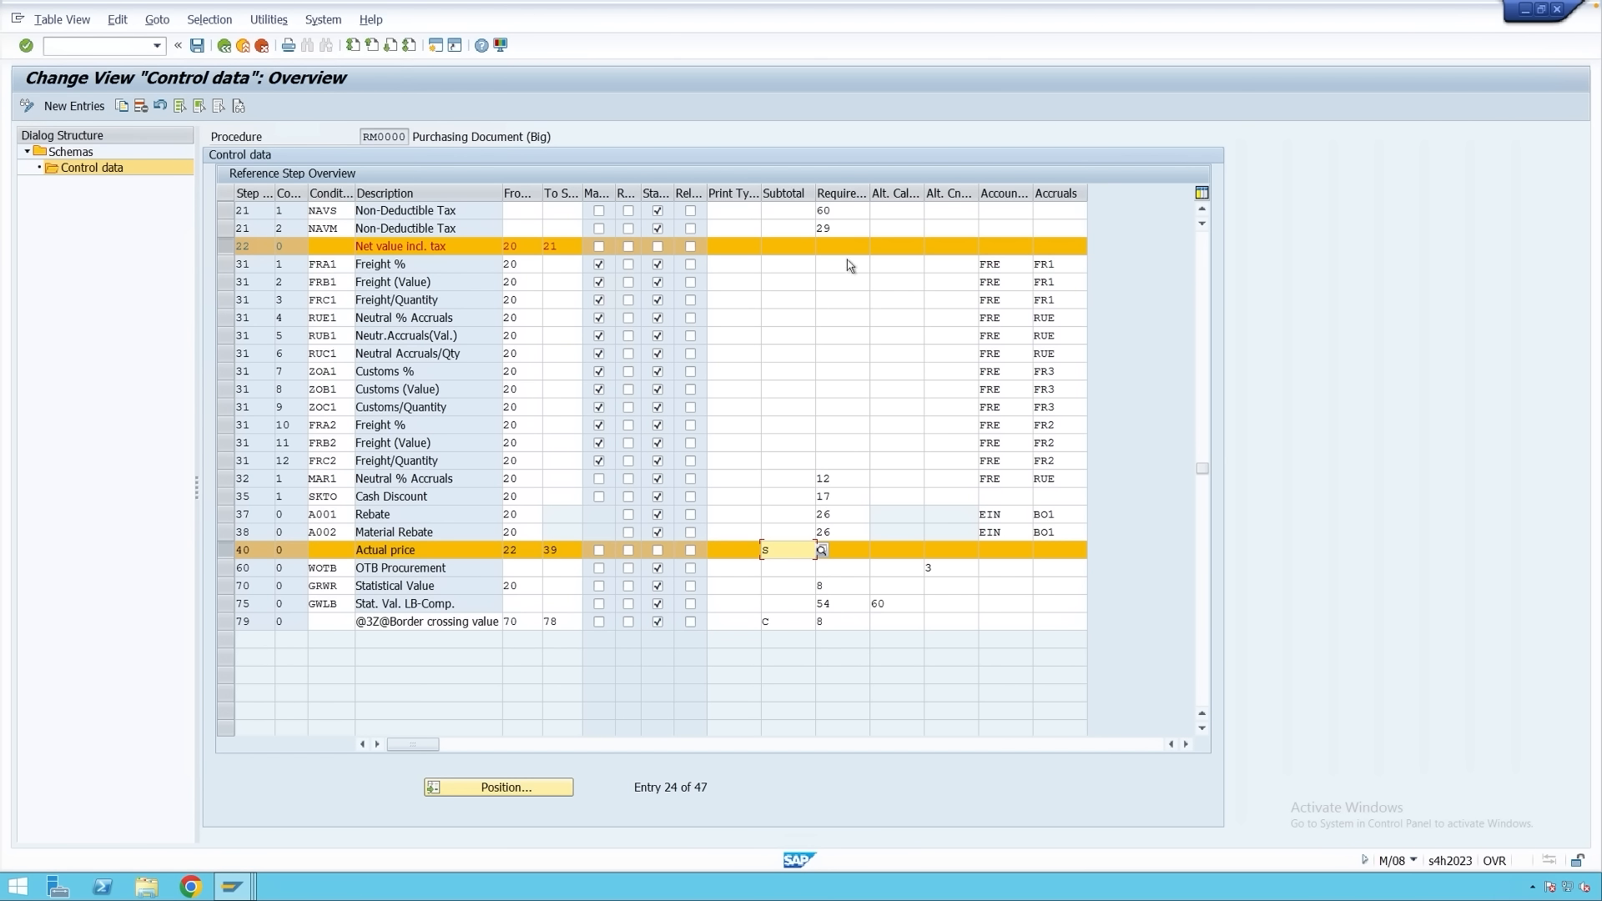
Examine the requirement, alternative calculation, alternative condition base, account key and accruals entries of the tax, freight and neutral accrual steps.
click(847, 212)
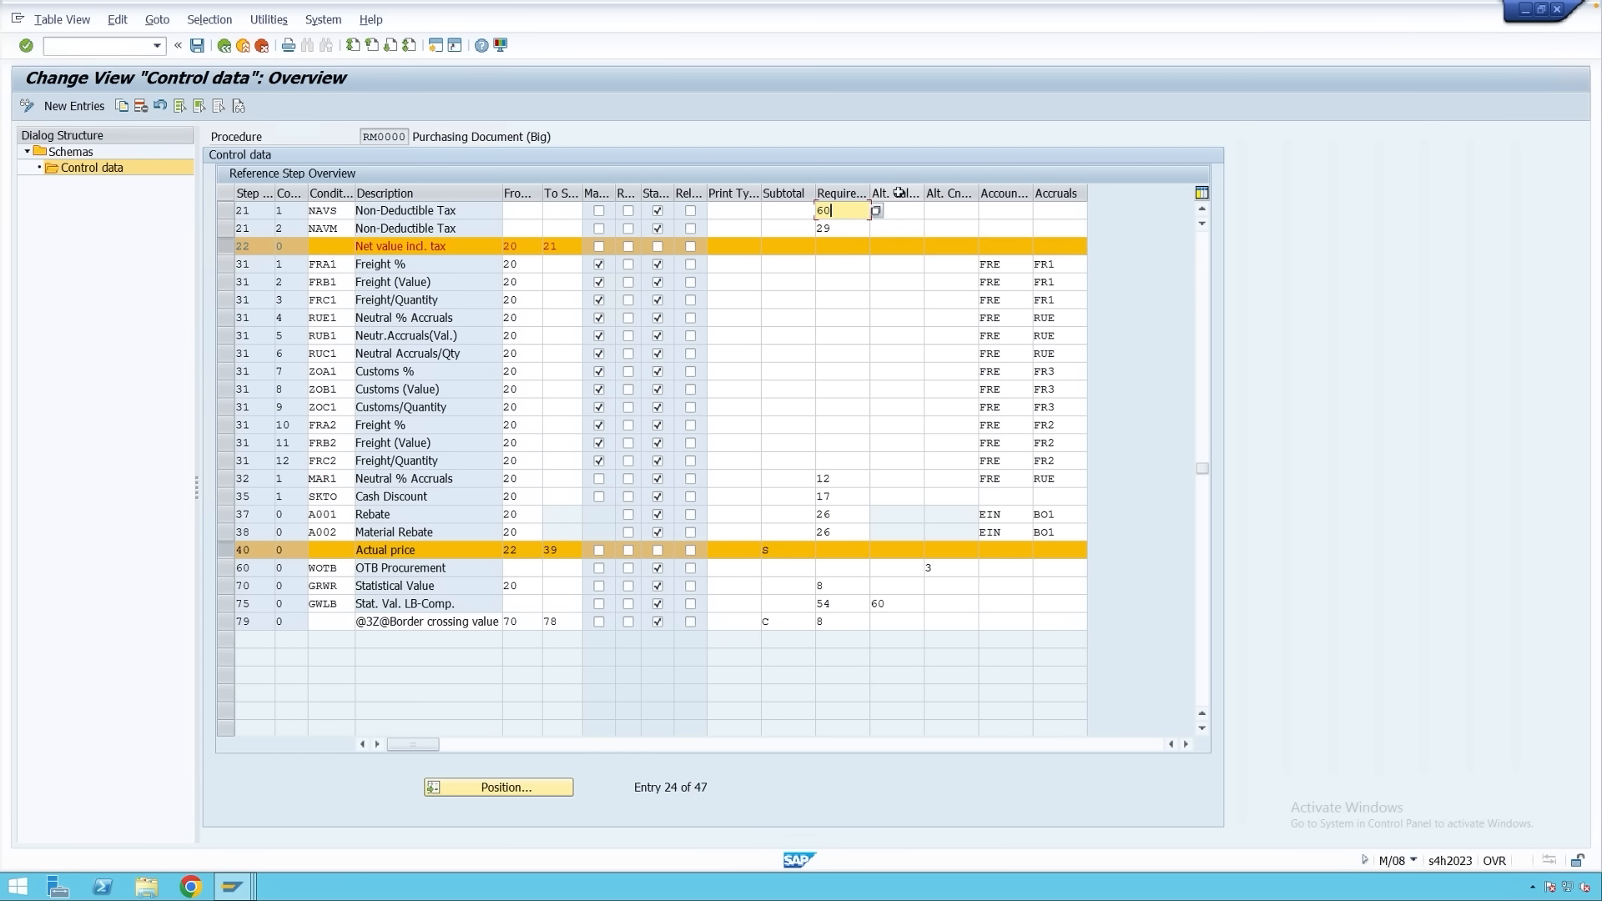
click(900, 211)
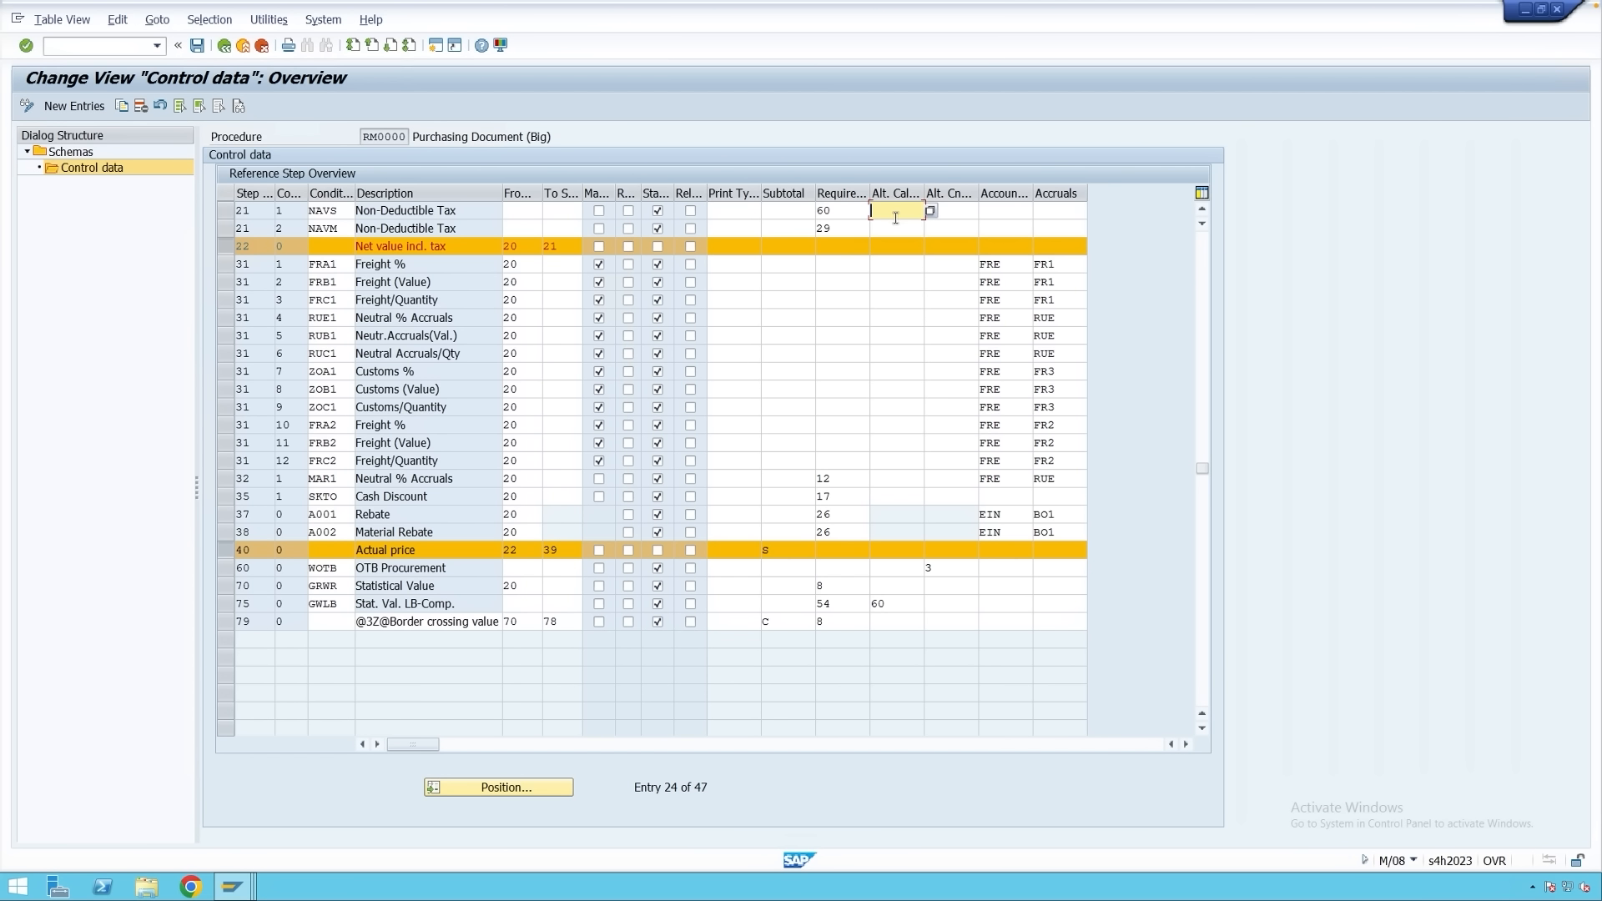
click(965, 214)
click(1024, 265)
click(1014, 284)
click(1010, 318)
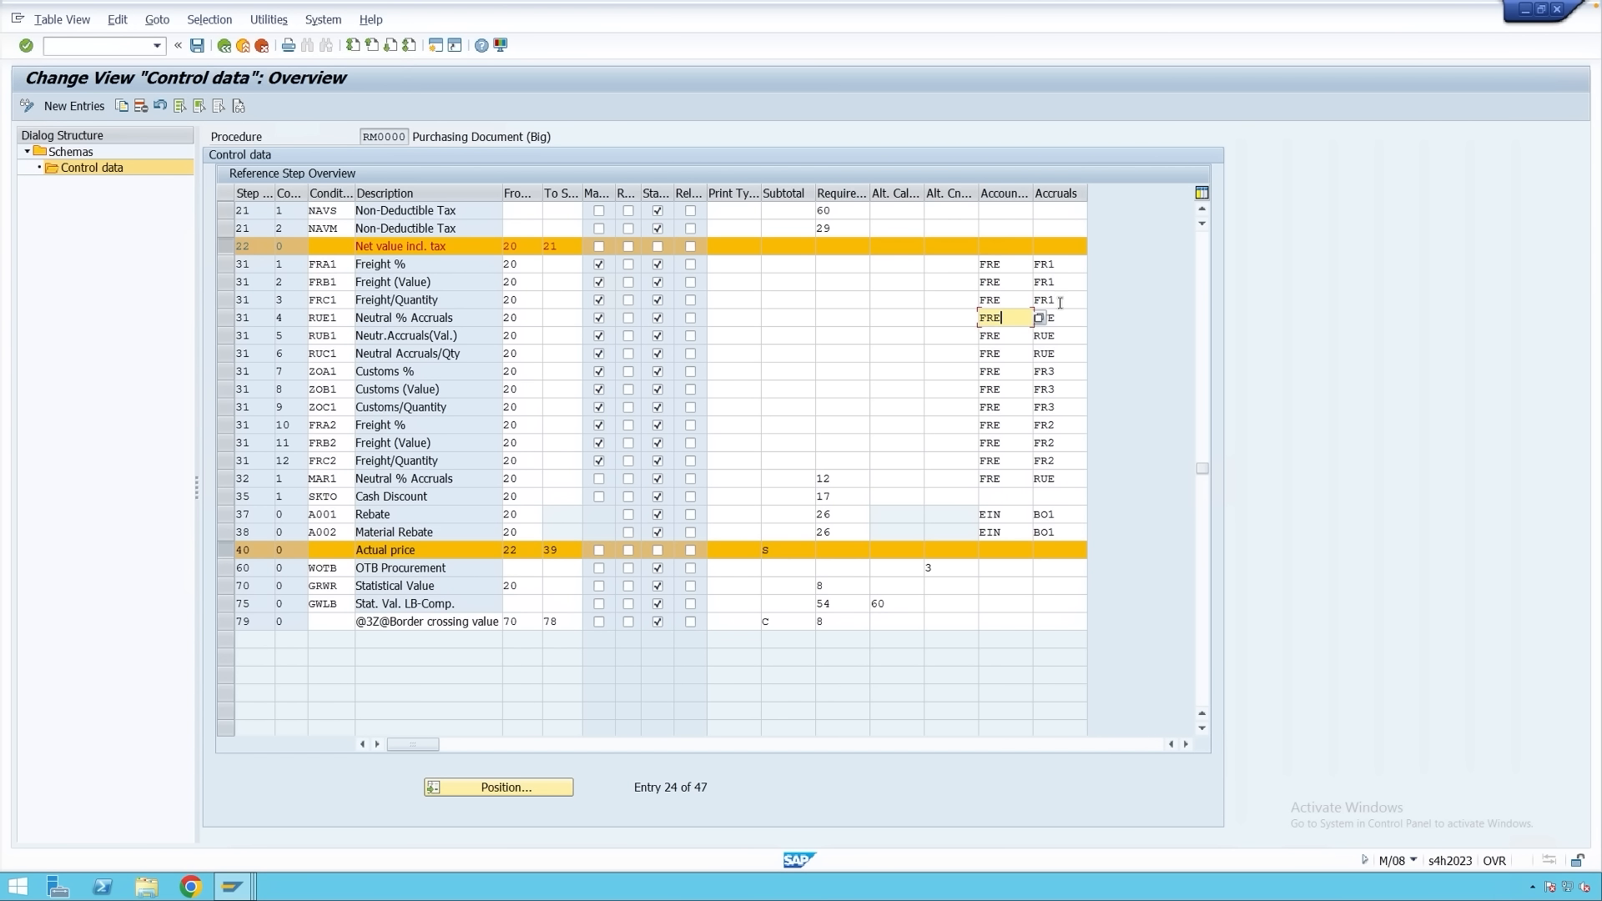
click(1057, 333)
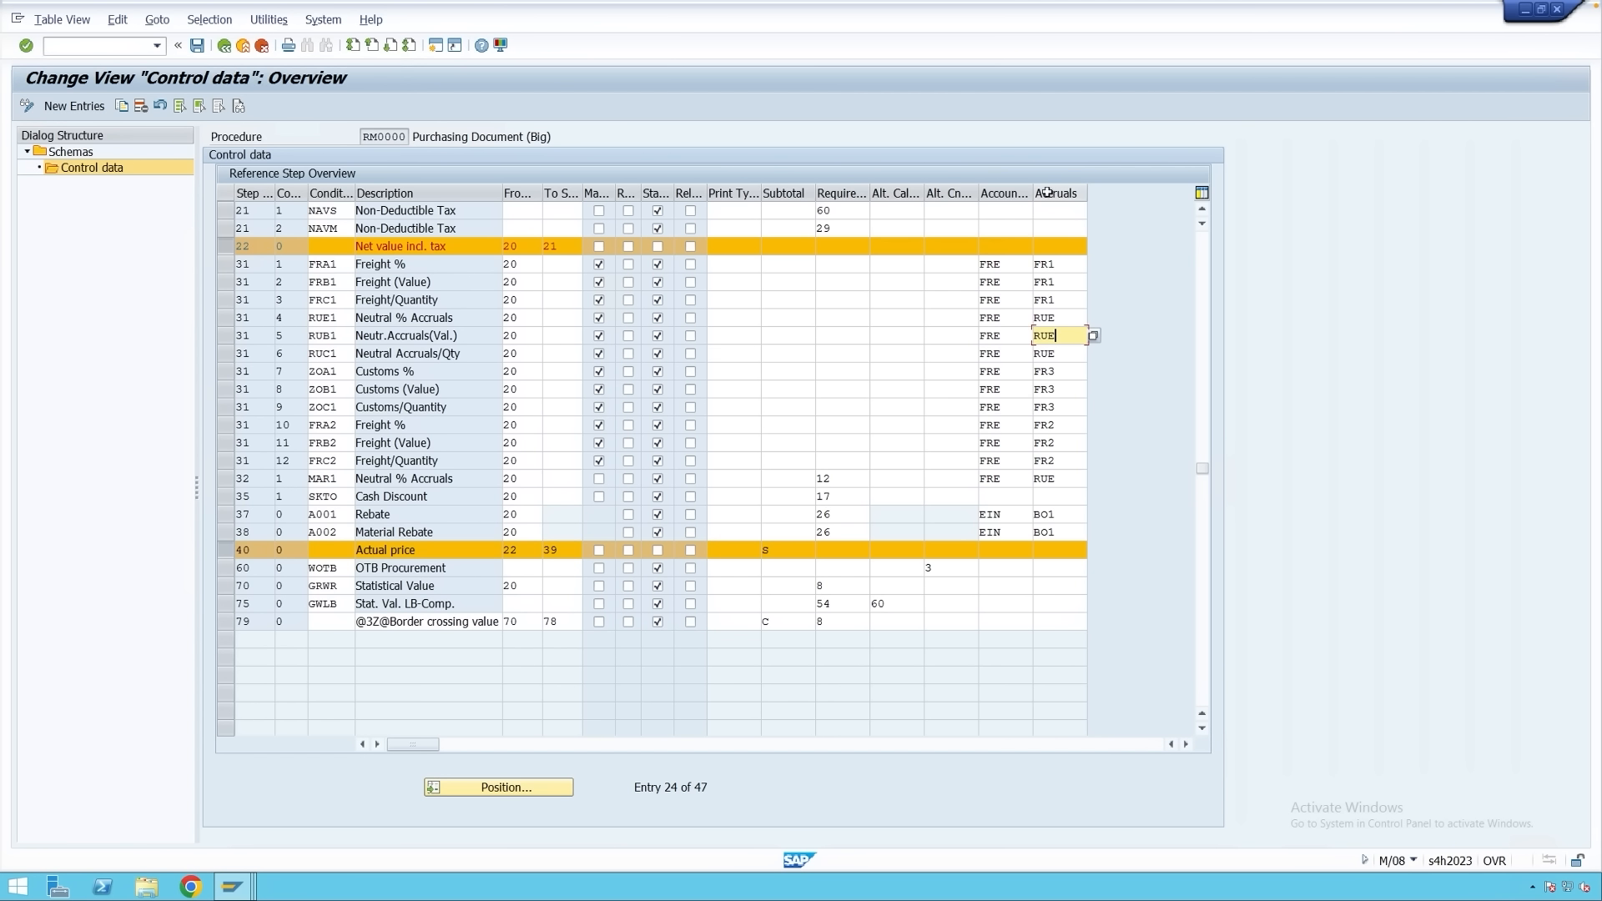
Exit the calculation schemas, open the Define Schema Groups activities, and examine those defining schema groups for suppliers and purchasing organizations.
click(223, 46)
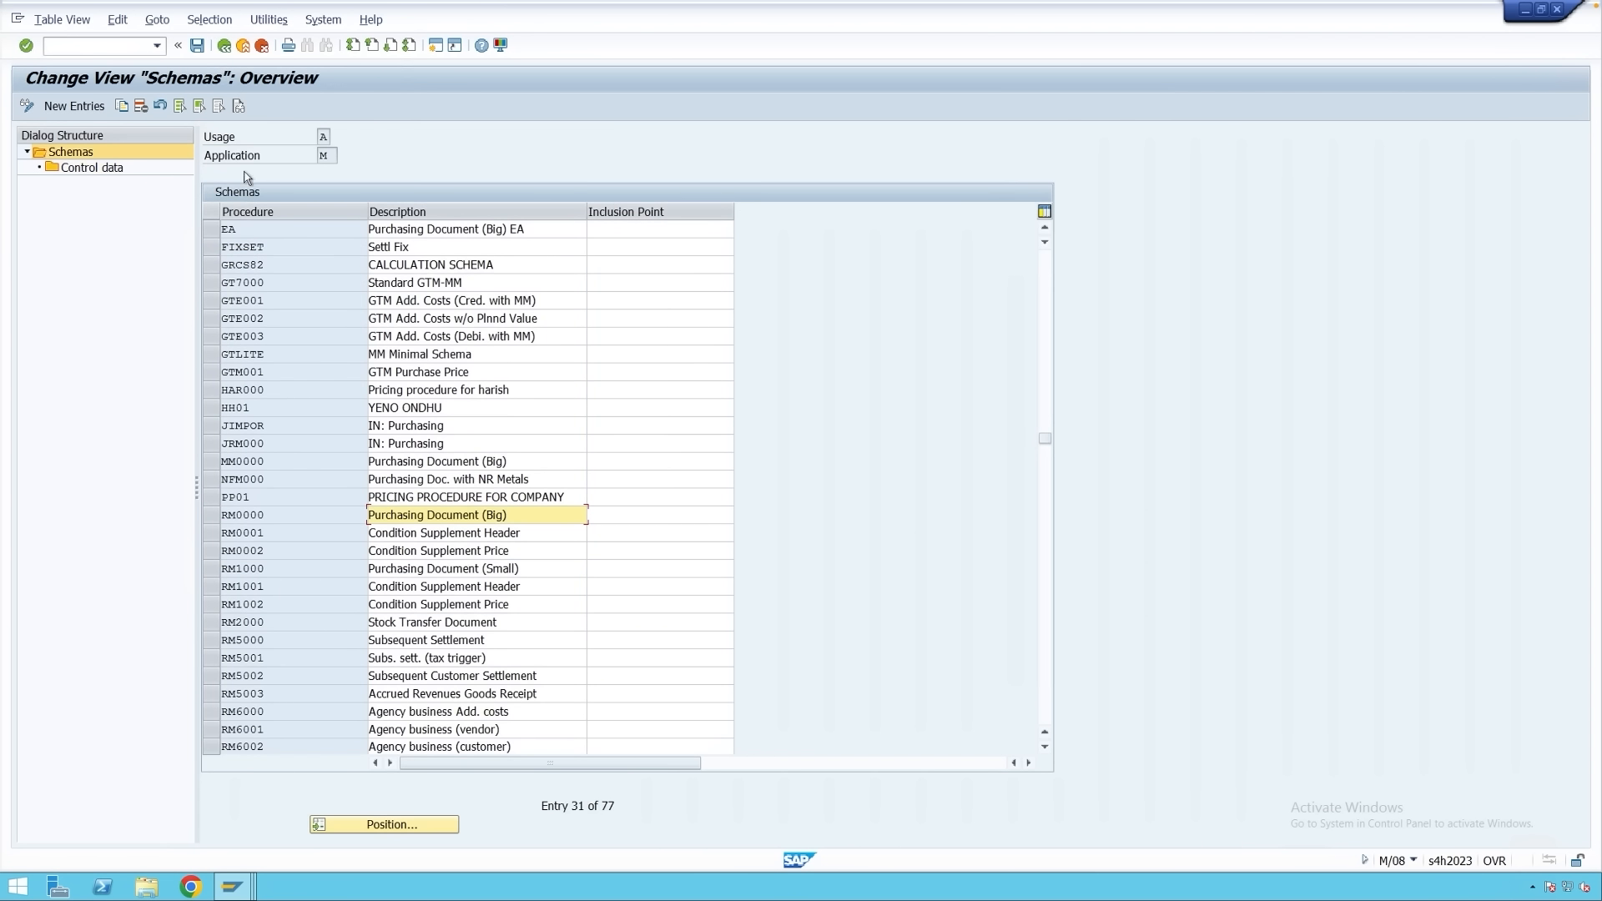
click(223, 45)
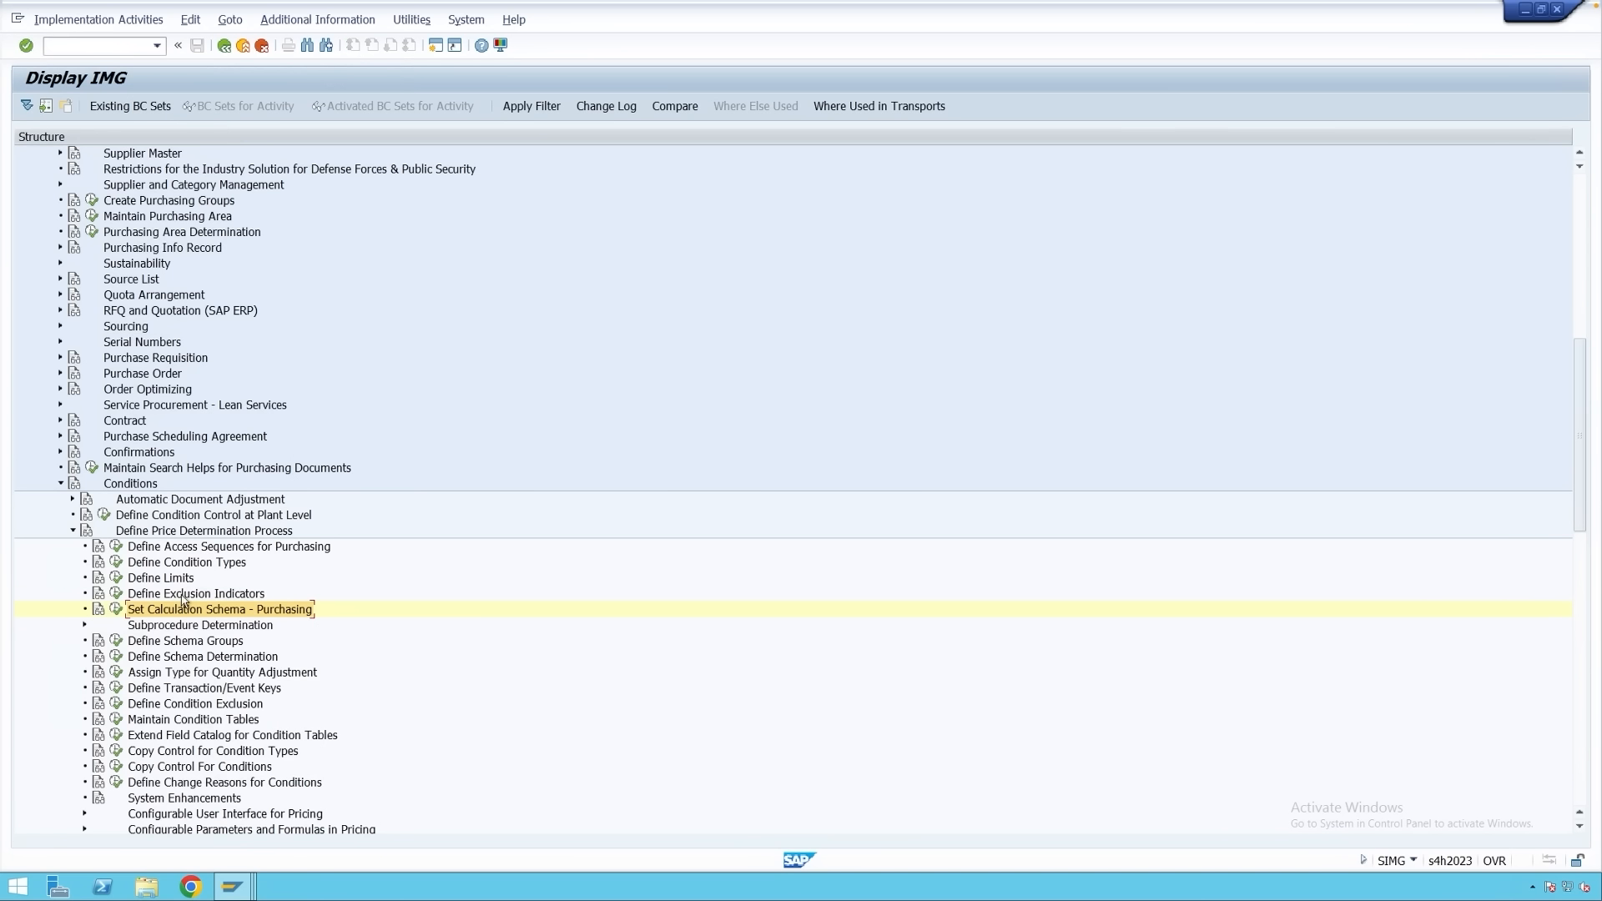
click(171, 643)
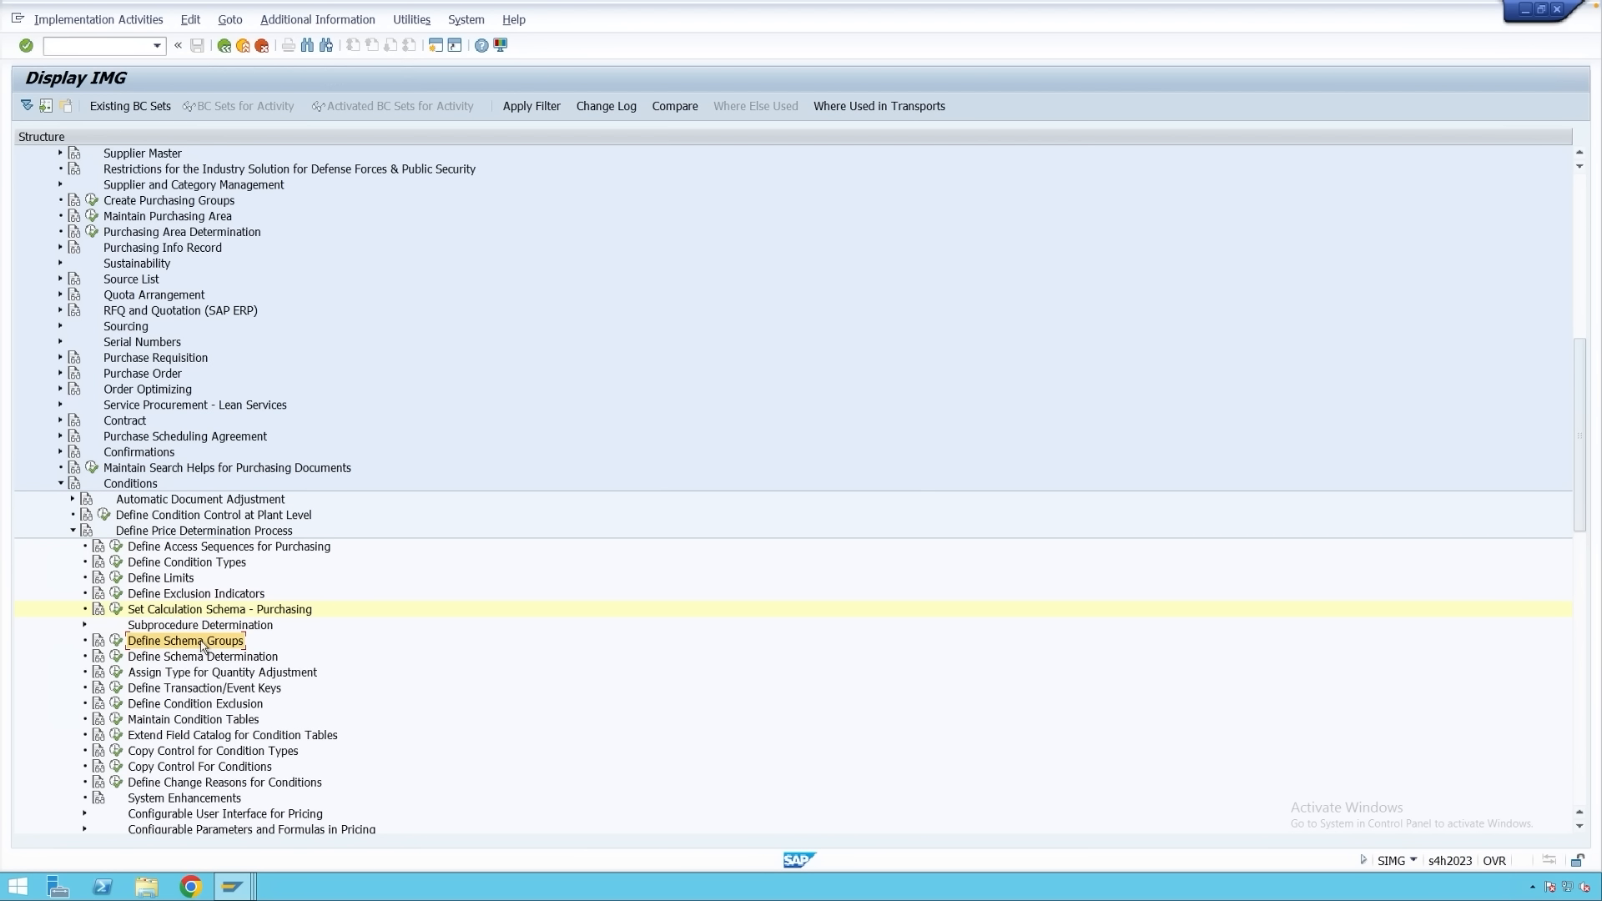
click(116, 642)
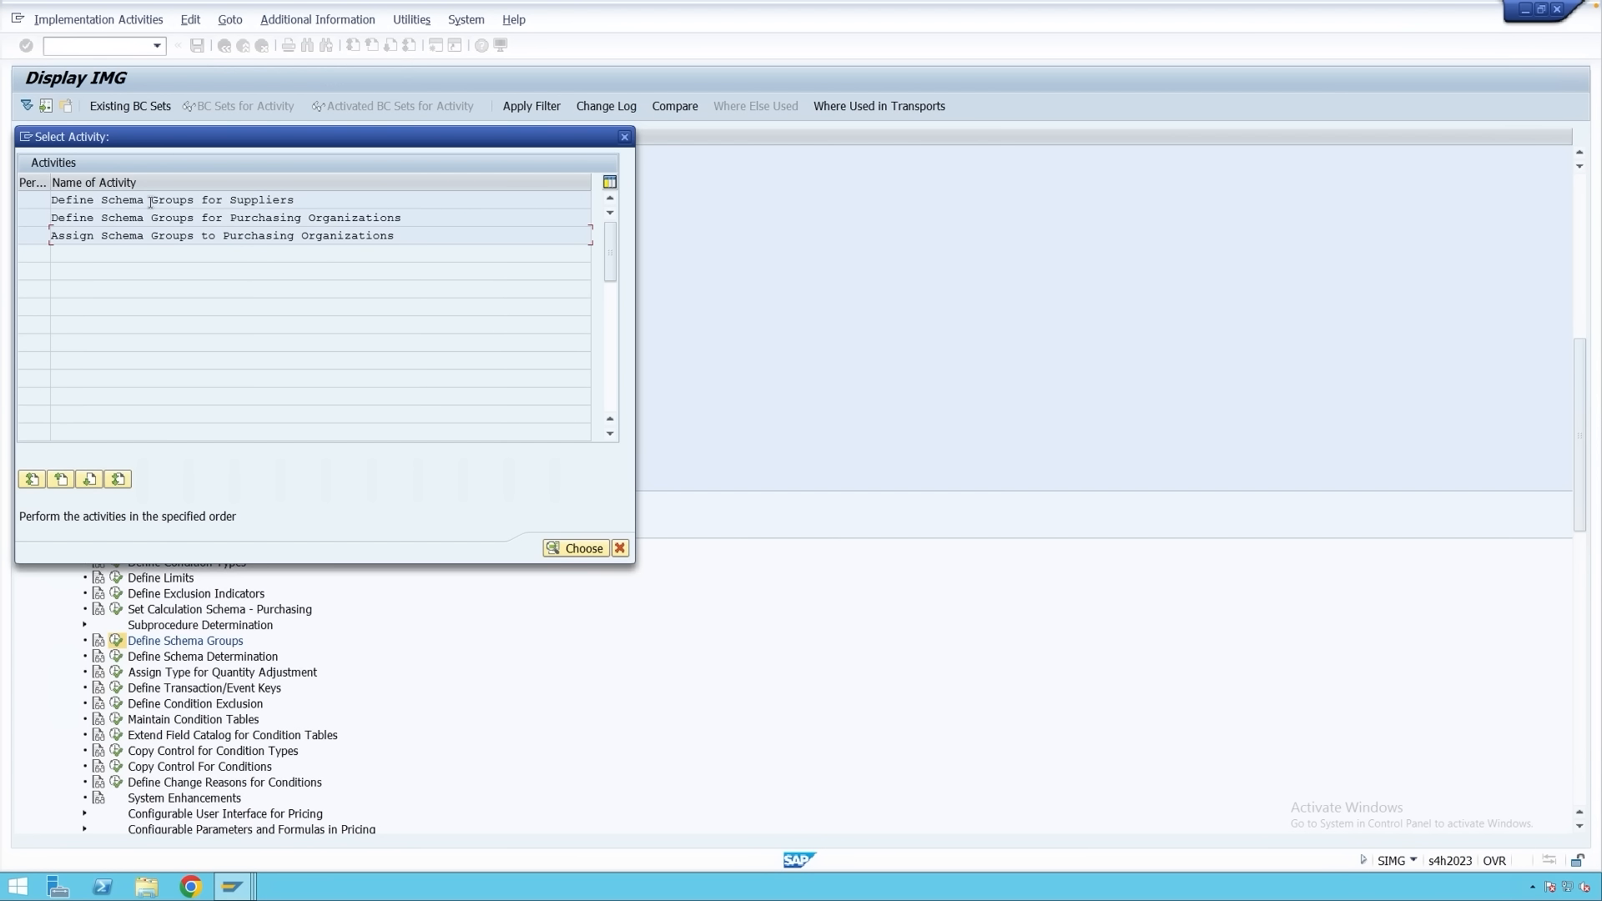
drag(151, 201, 317, 201)
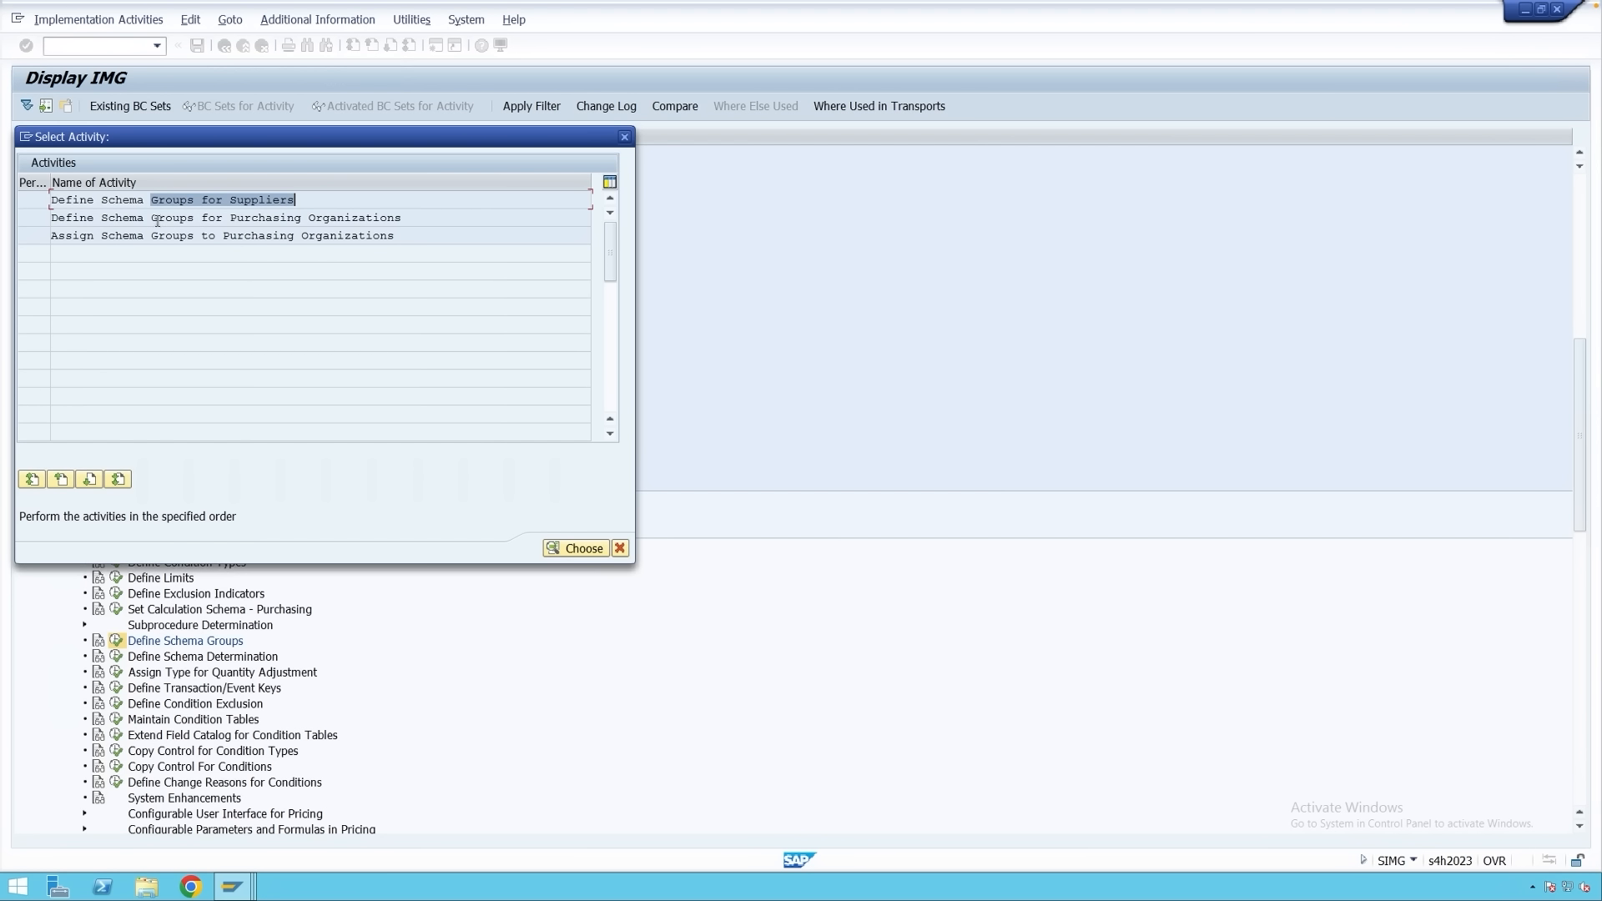
drag(101, 219, 415, 220)
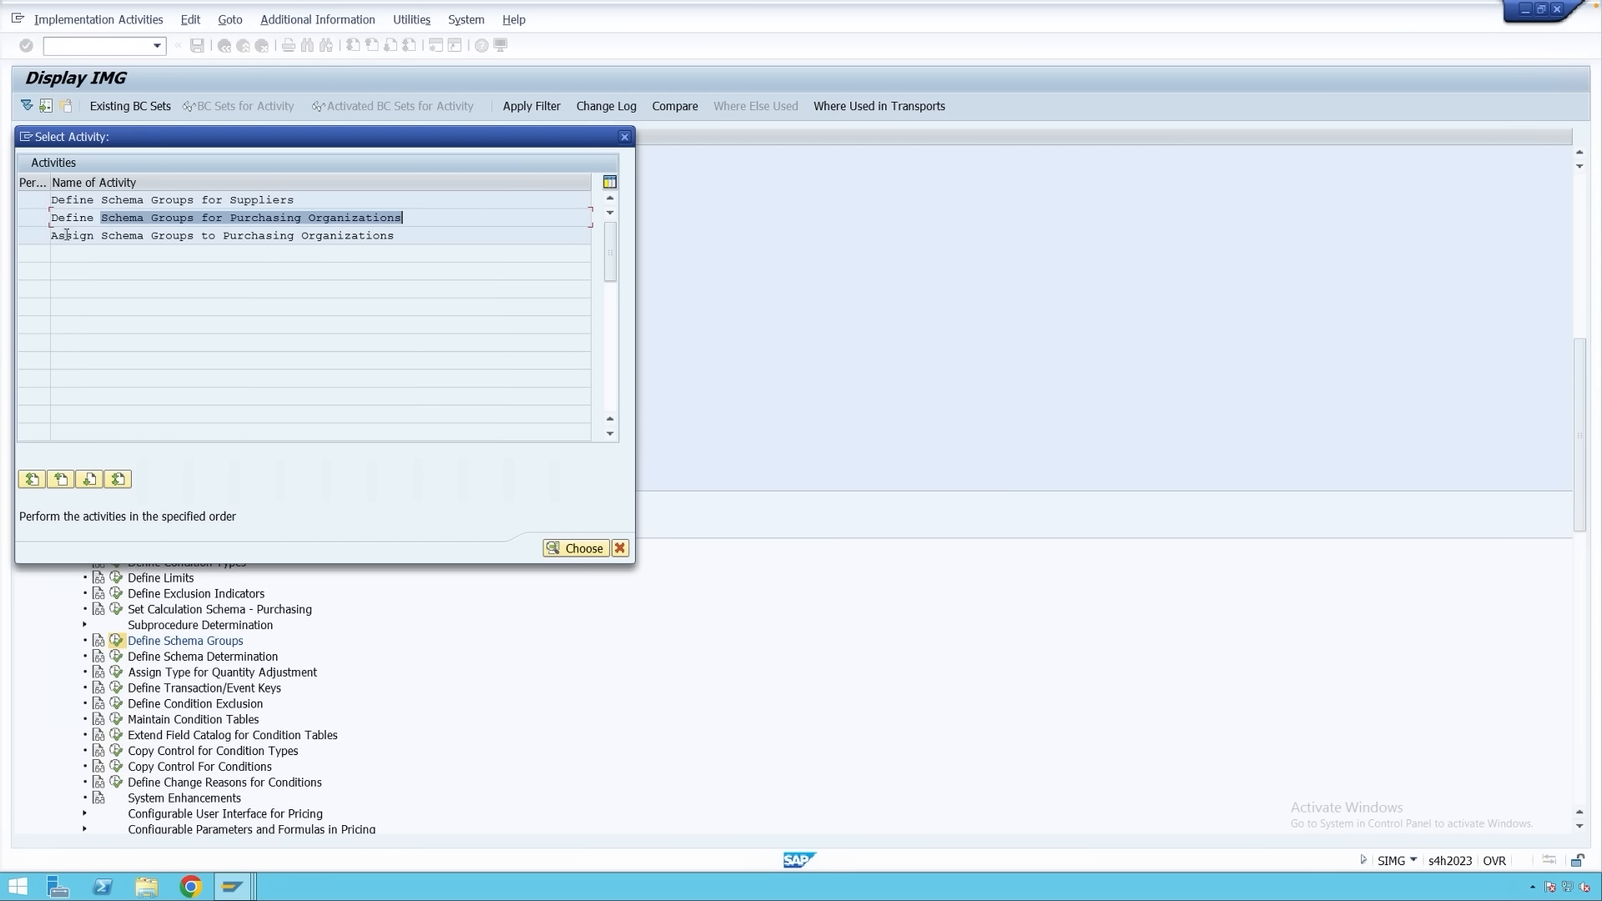
Compare the three Define Schema Groups activities and view the schema groups defined for suppliers.
drag(52, 236, 408, 236)
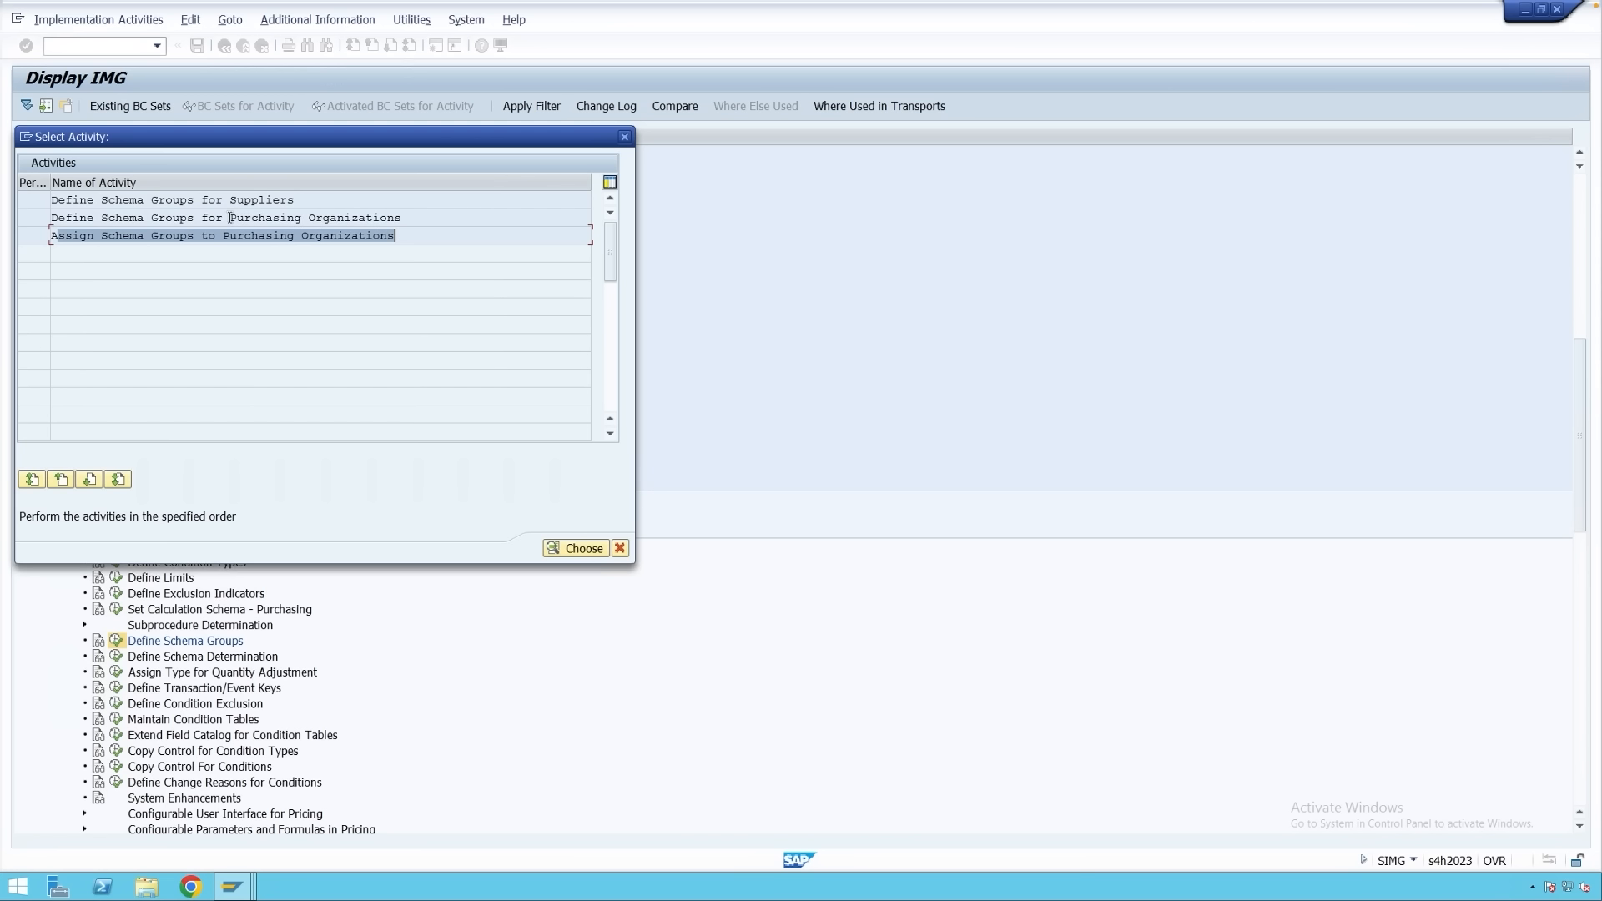
drag(122, 201, 308, 202)
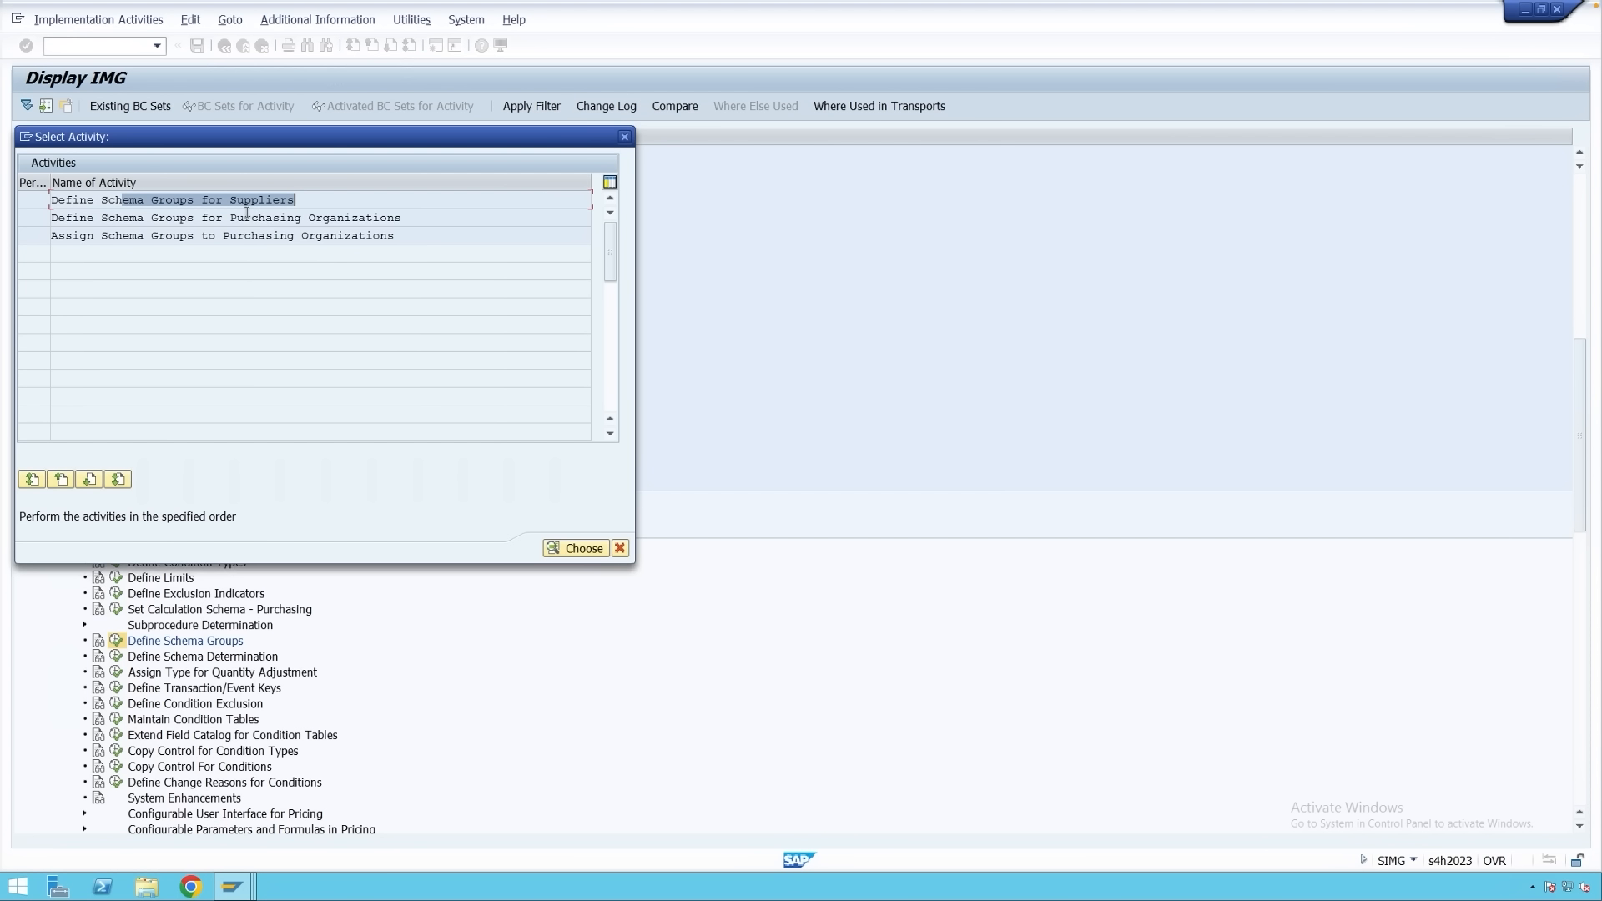
drag(70, 218, 425, 217)
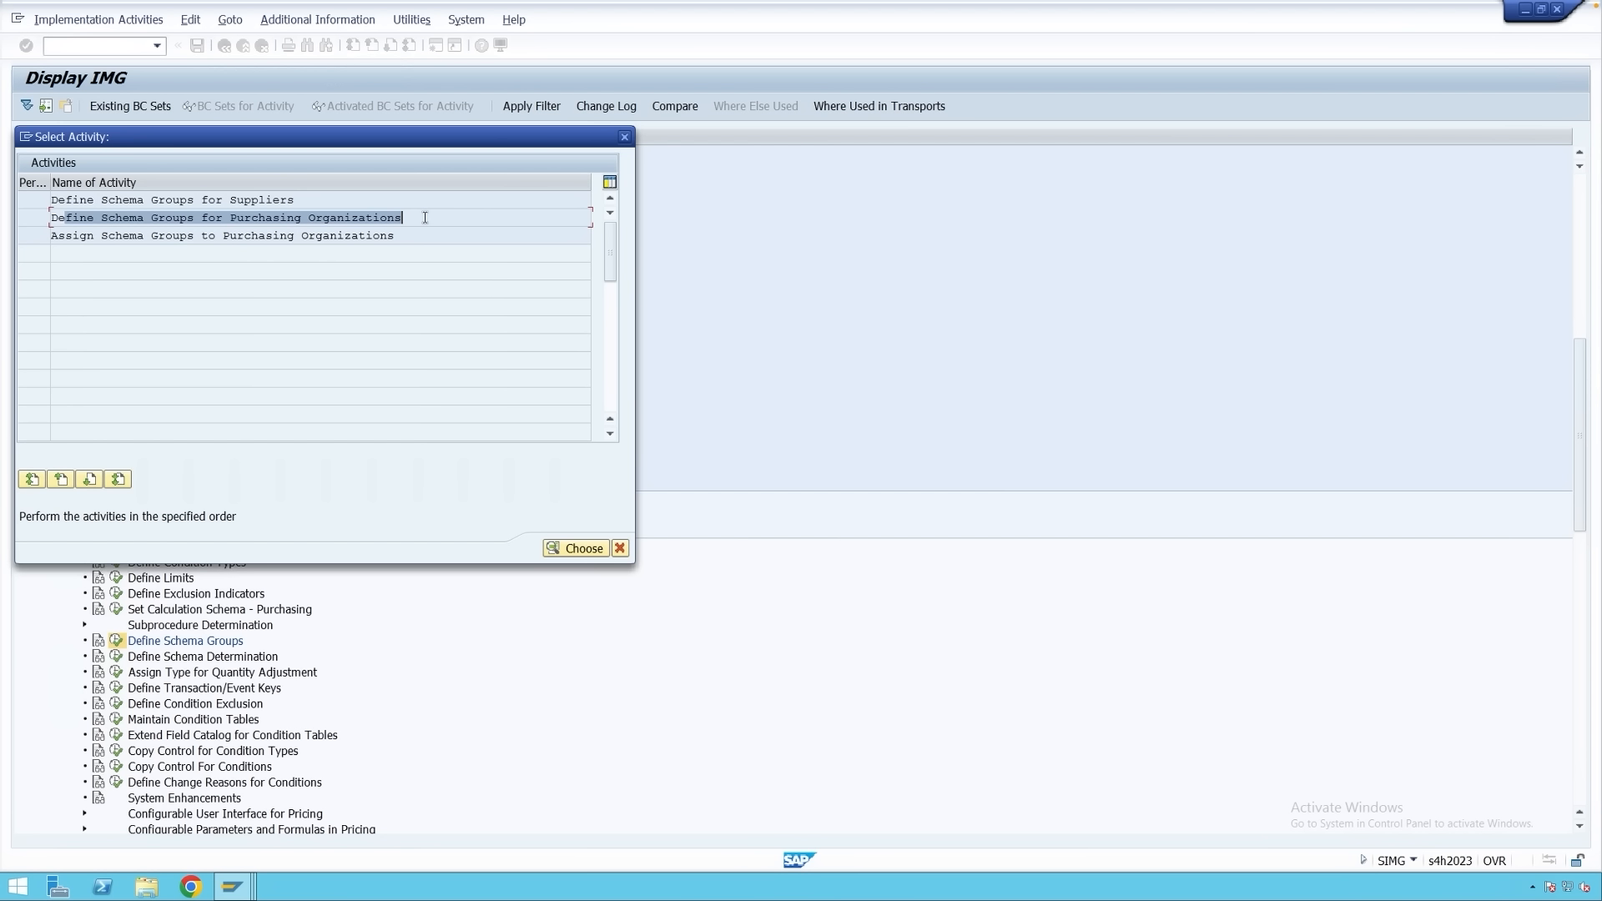
drag(94, 236, 380, 236)
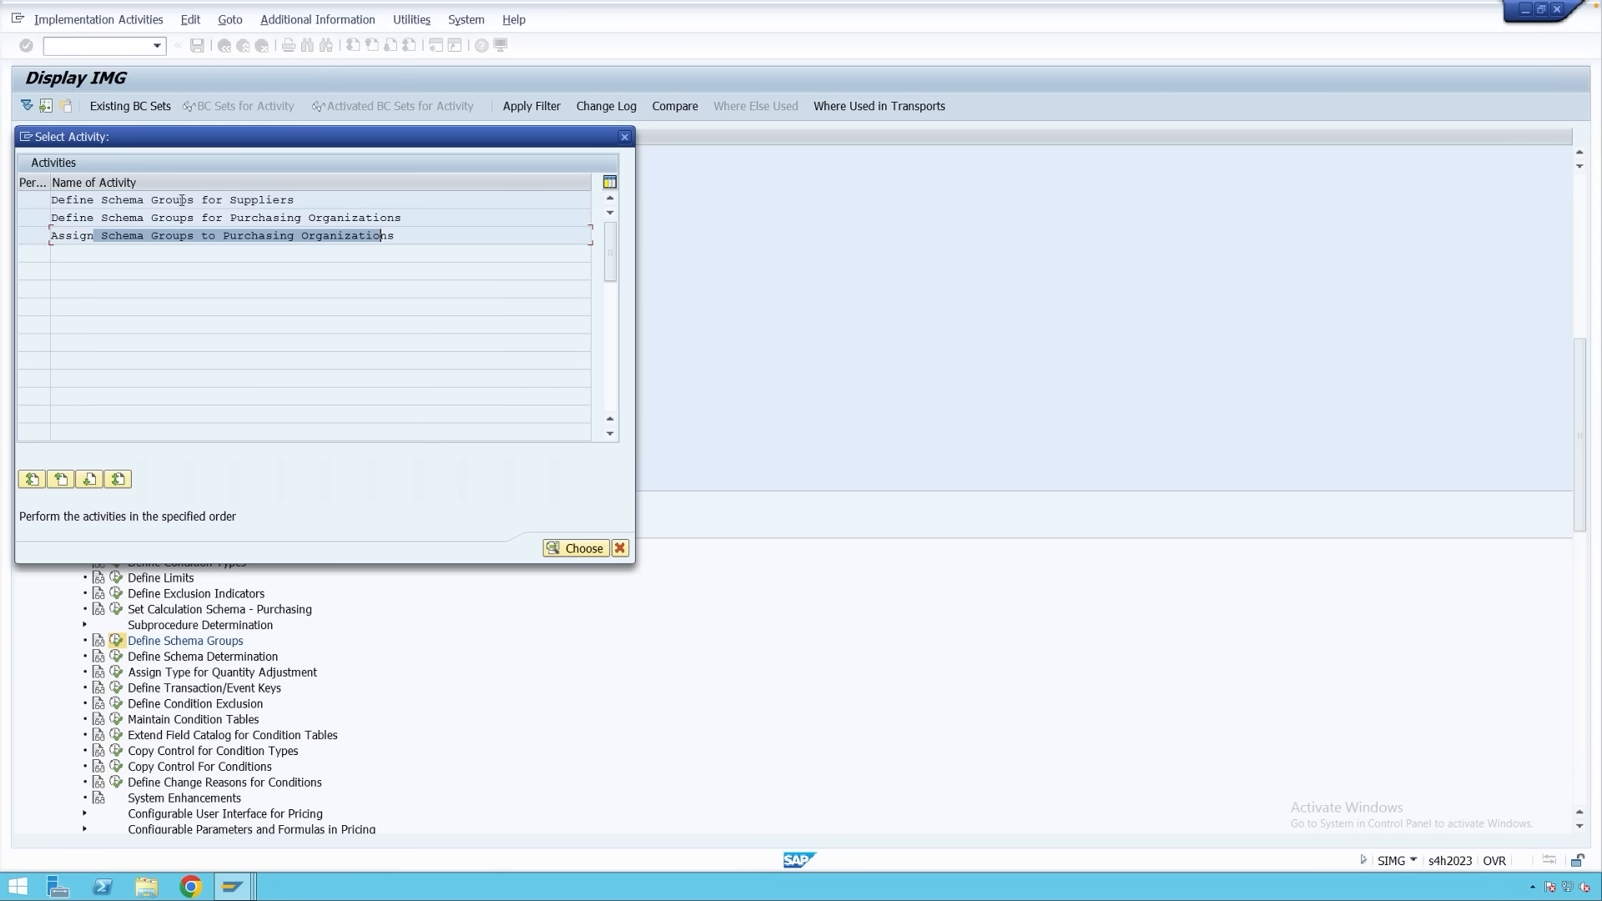
double_click(251, 201)
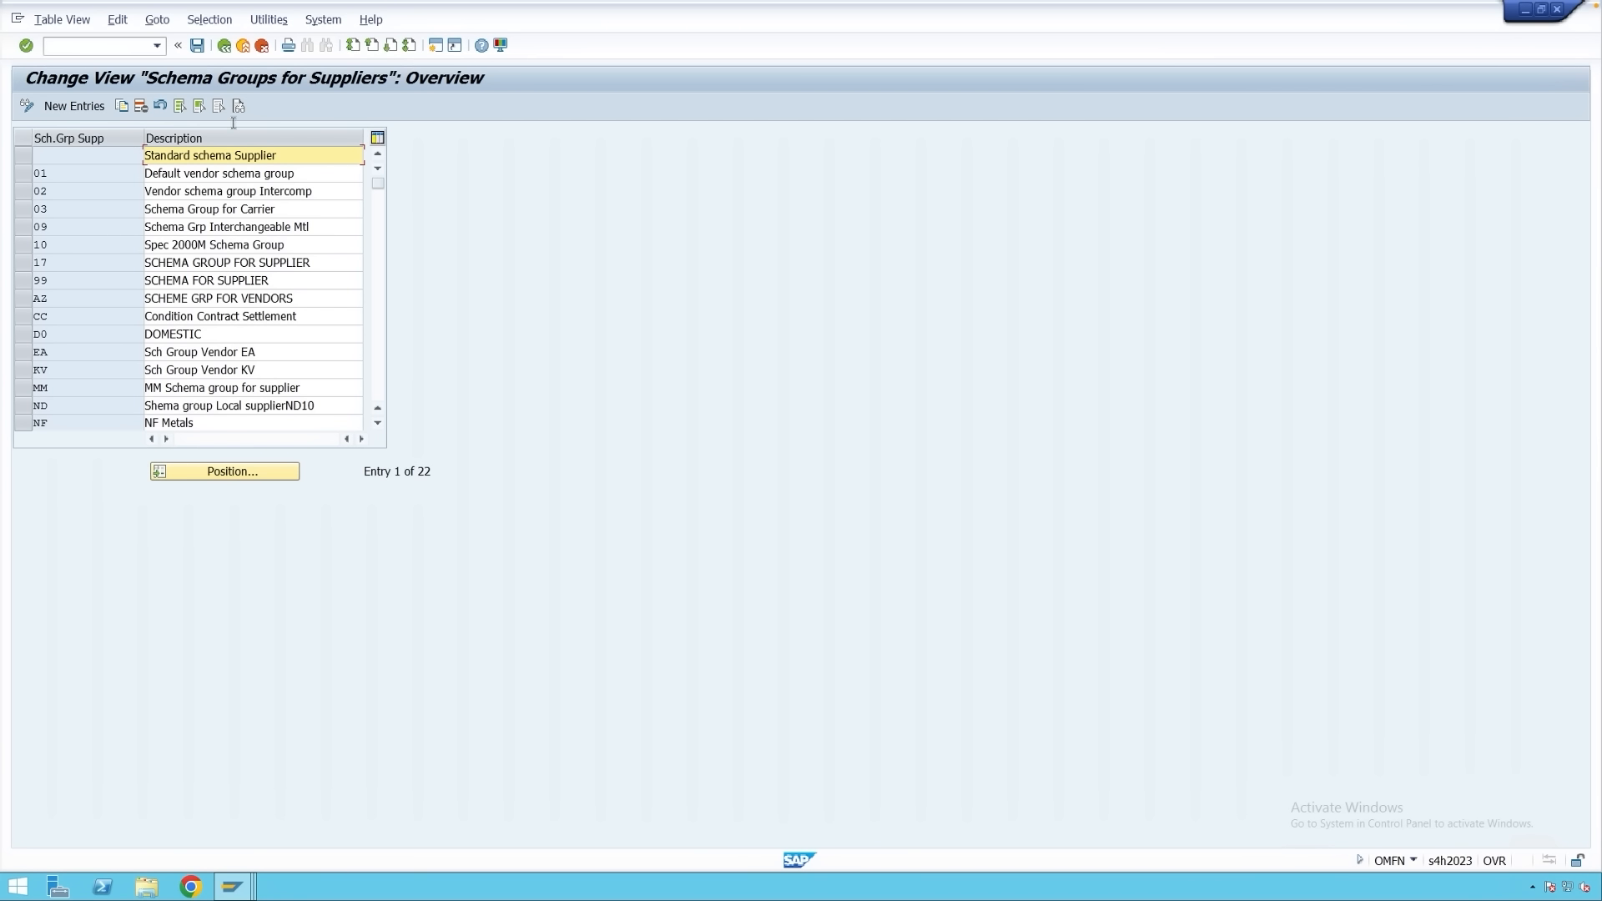
click(224, 45)
Open Define Schema Groups for Purchasing Organizations, view its entries and return to the activity list.
click(153, 218)
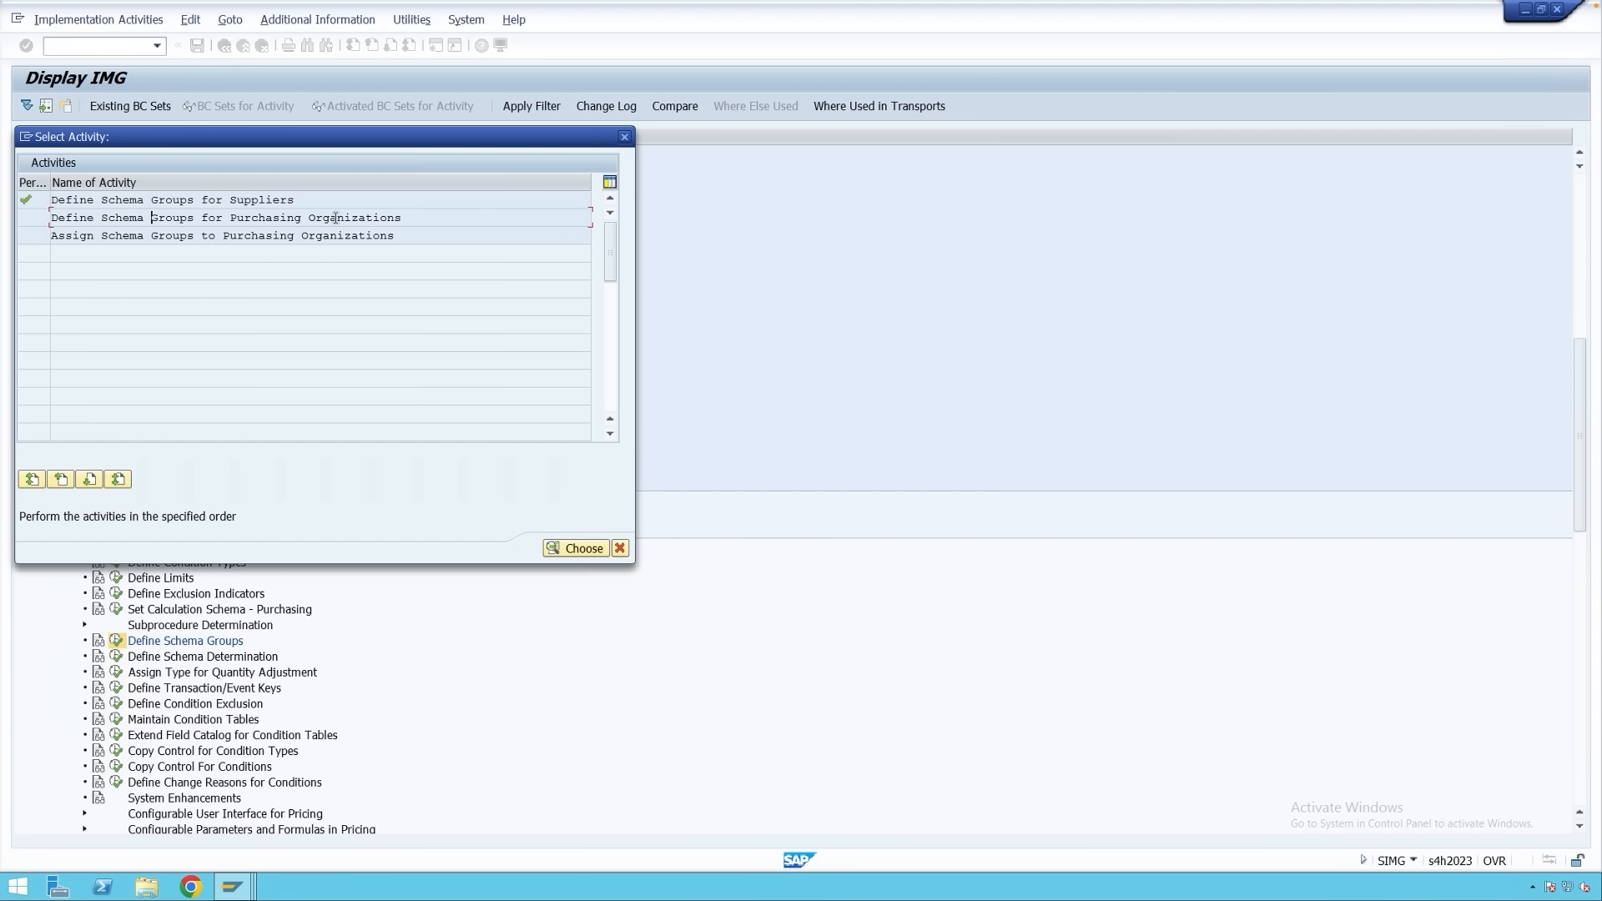
double_click(270, 218)
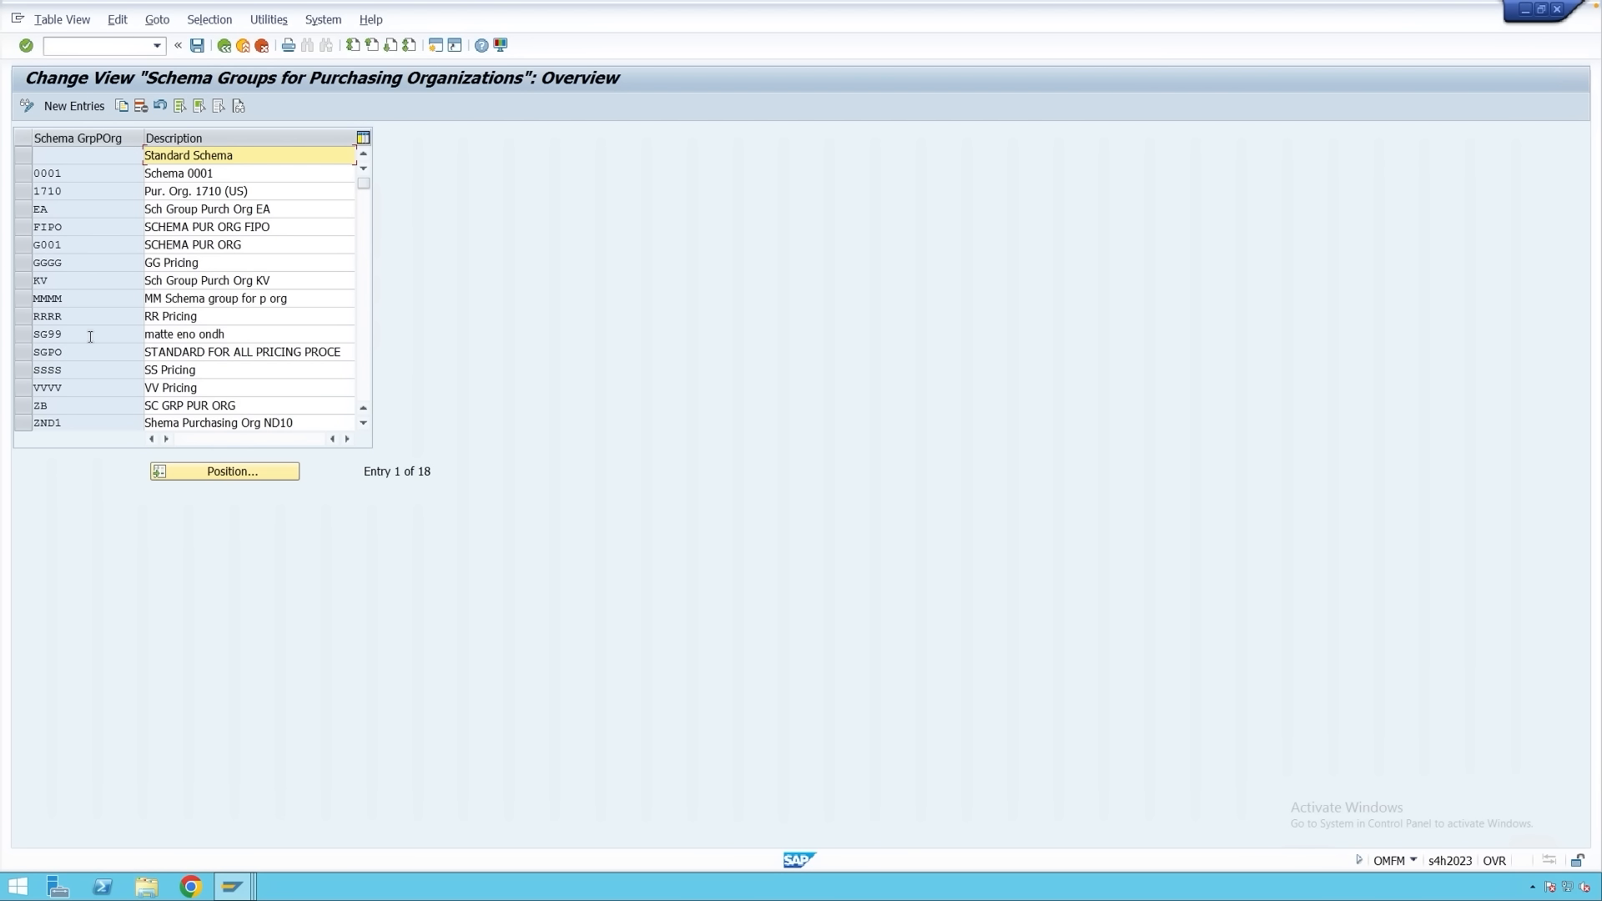
click(223, 45)
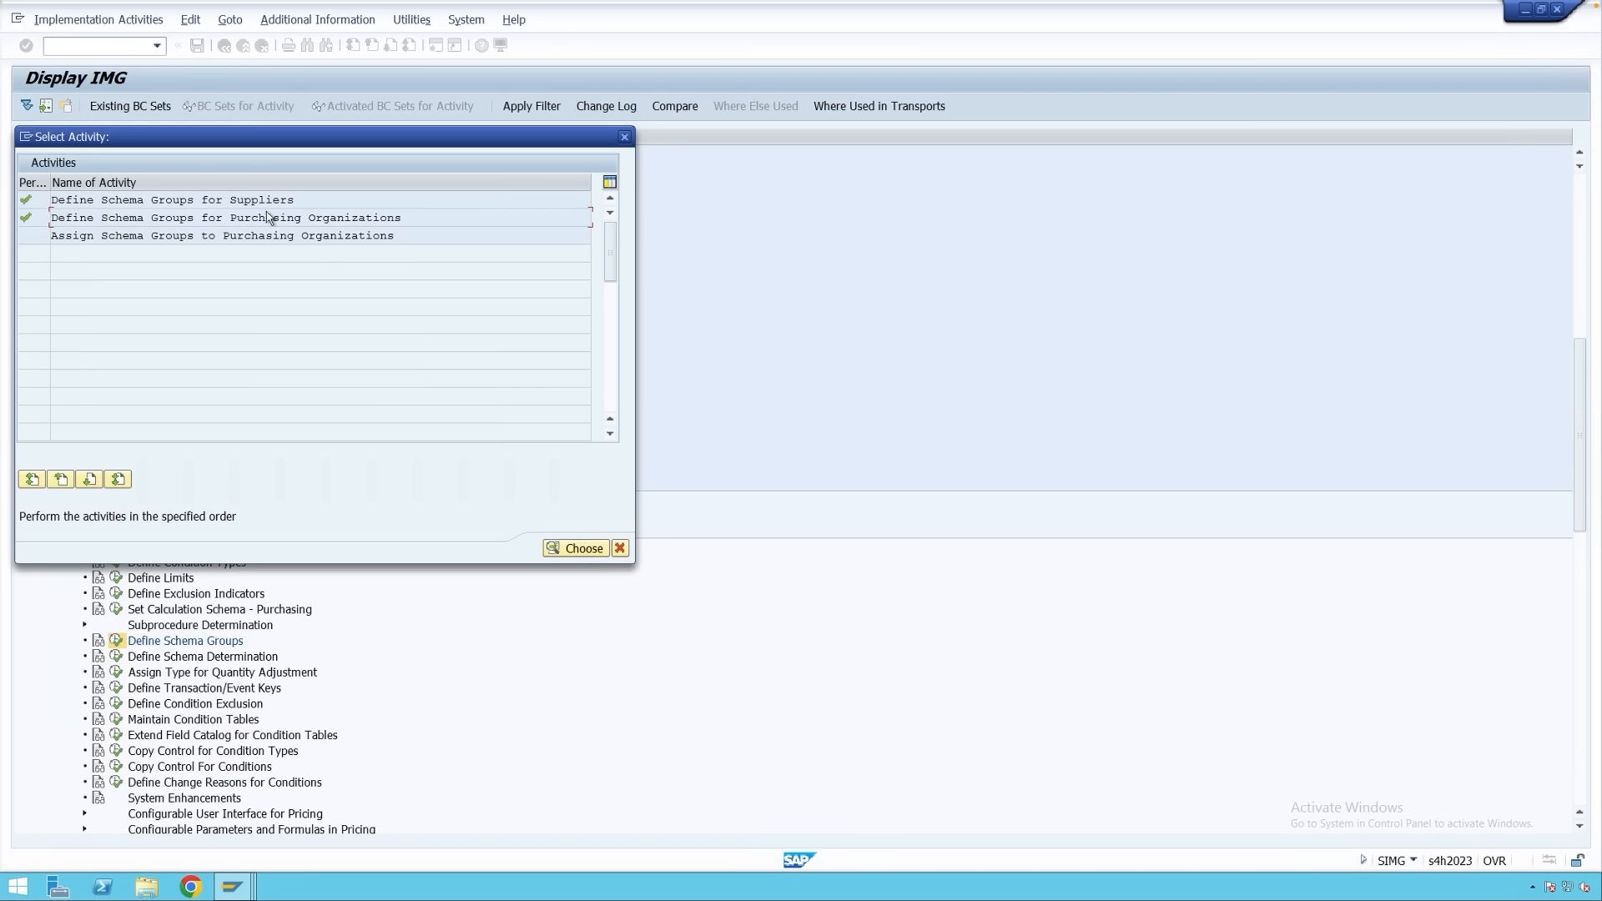
Open Assign Schema Groups to Purchasing Organizations, view the assignments, and close the schema group activities.
drag(87, 238, 390, 237)
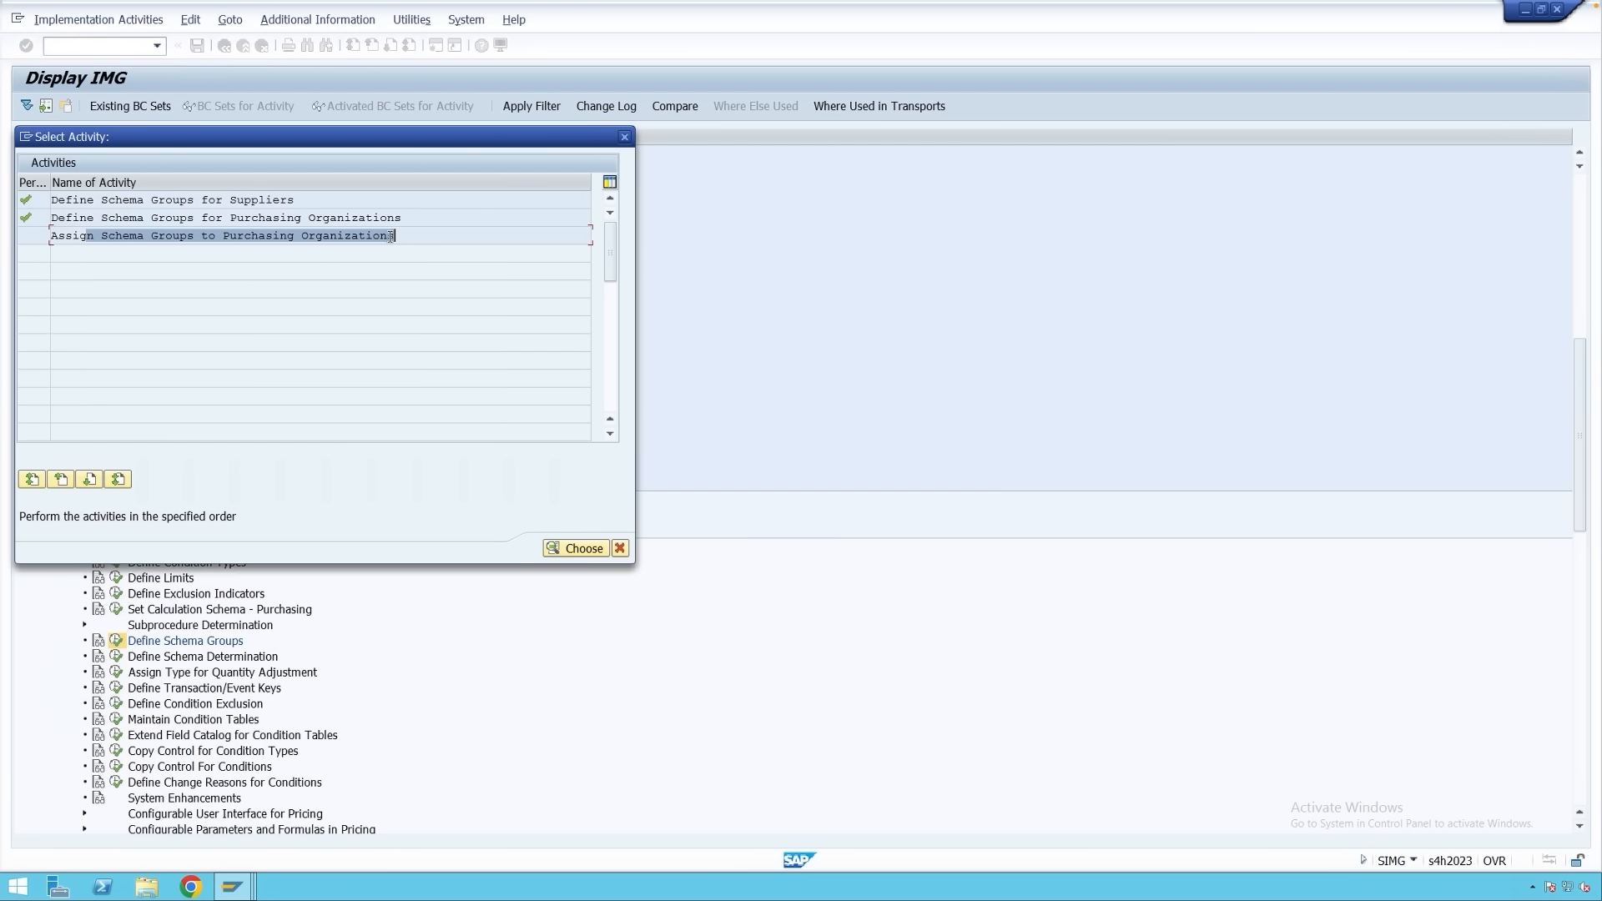
double_click(291, 237)
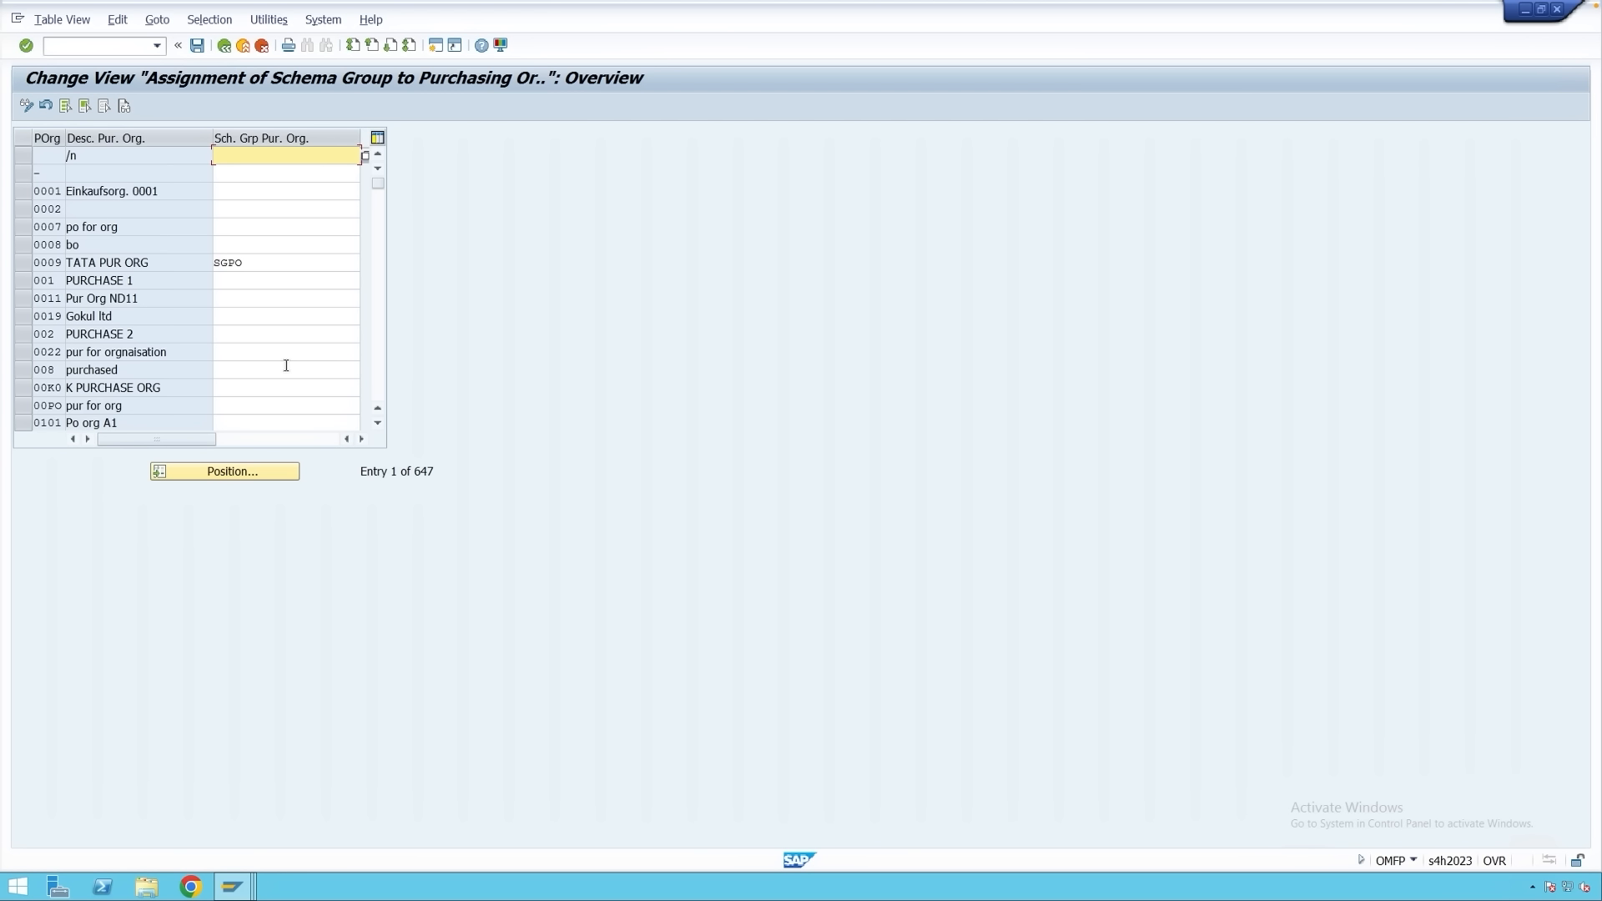
click(223, 45)
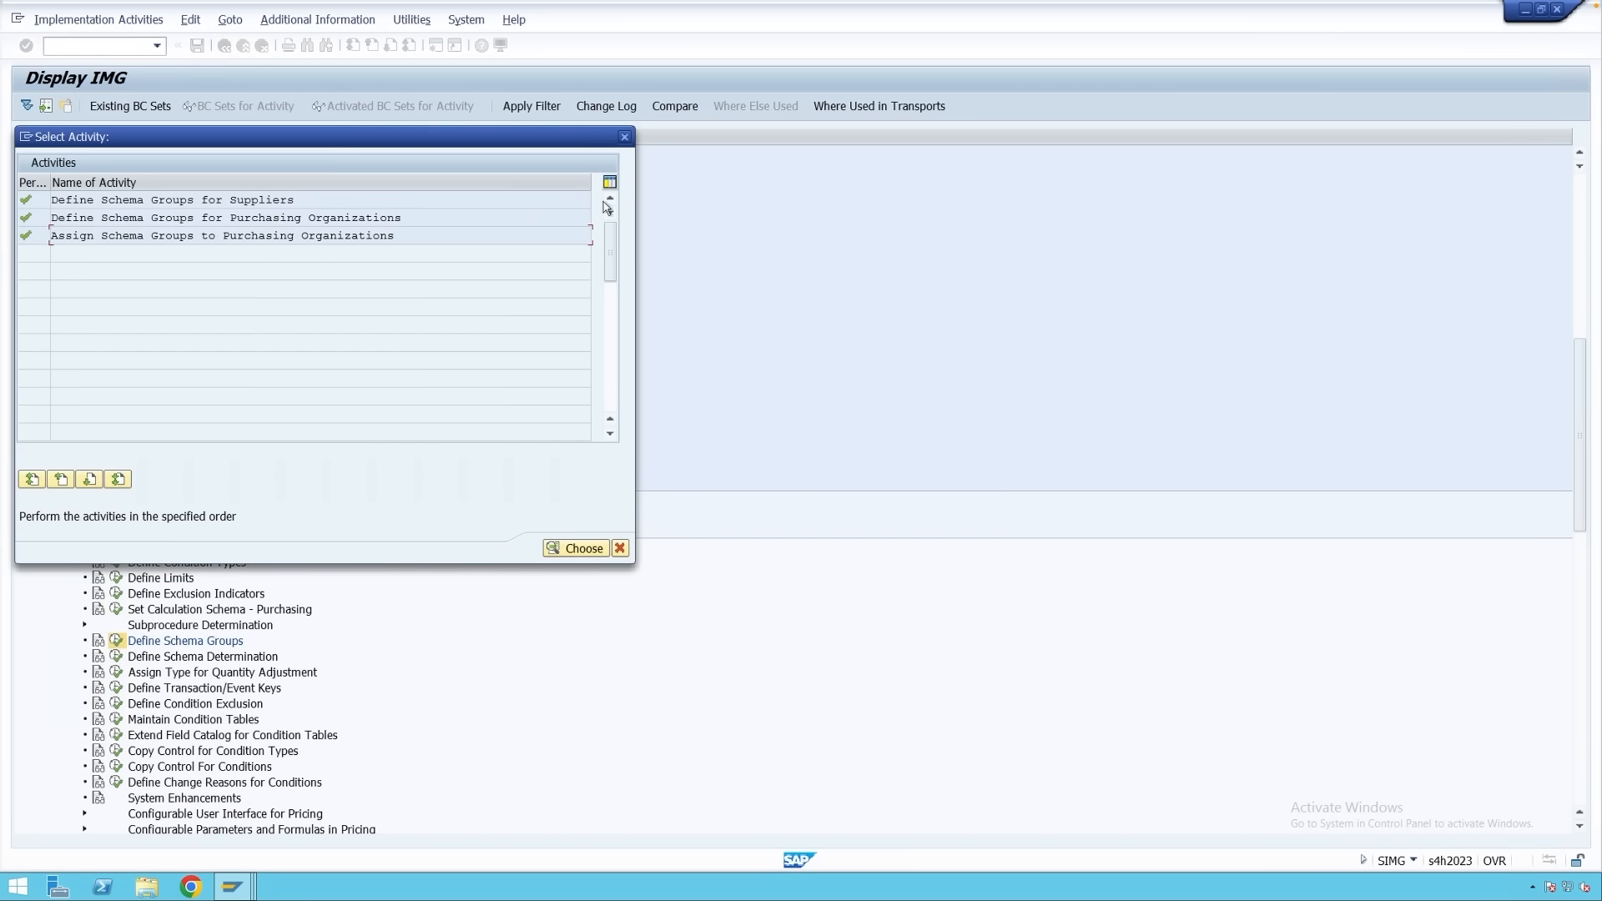
click(624, 137)
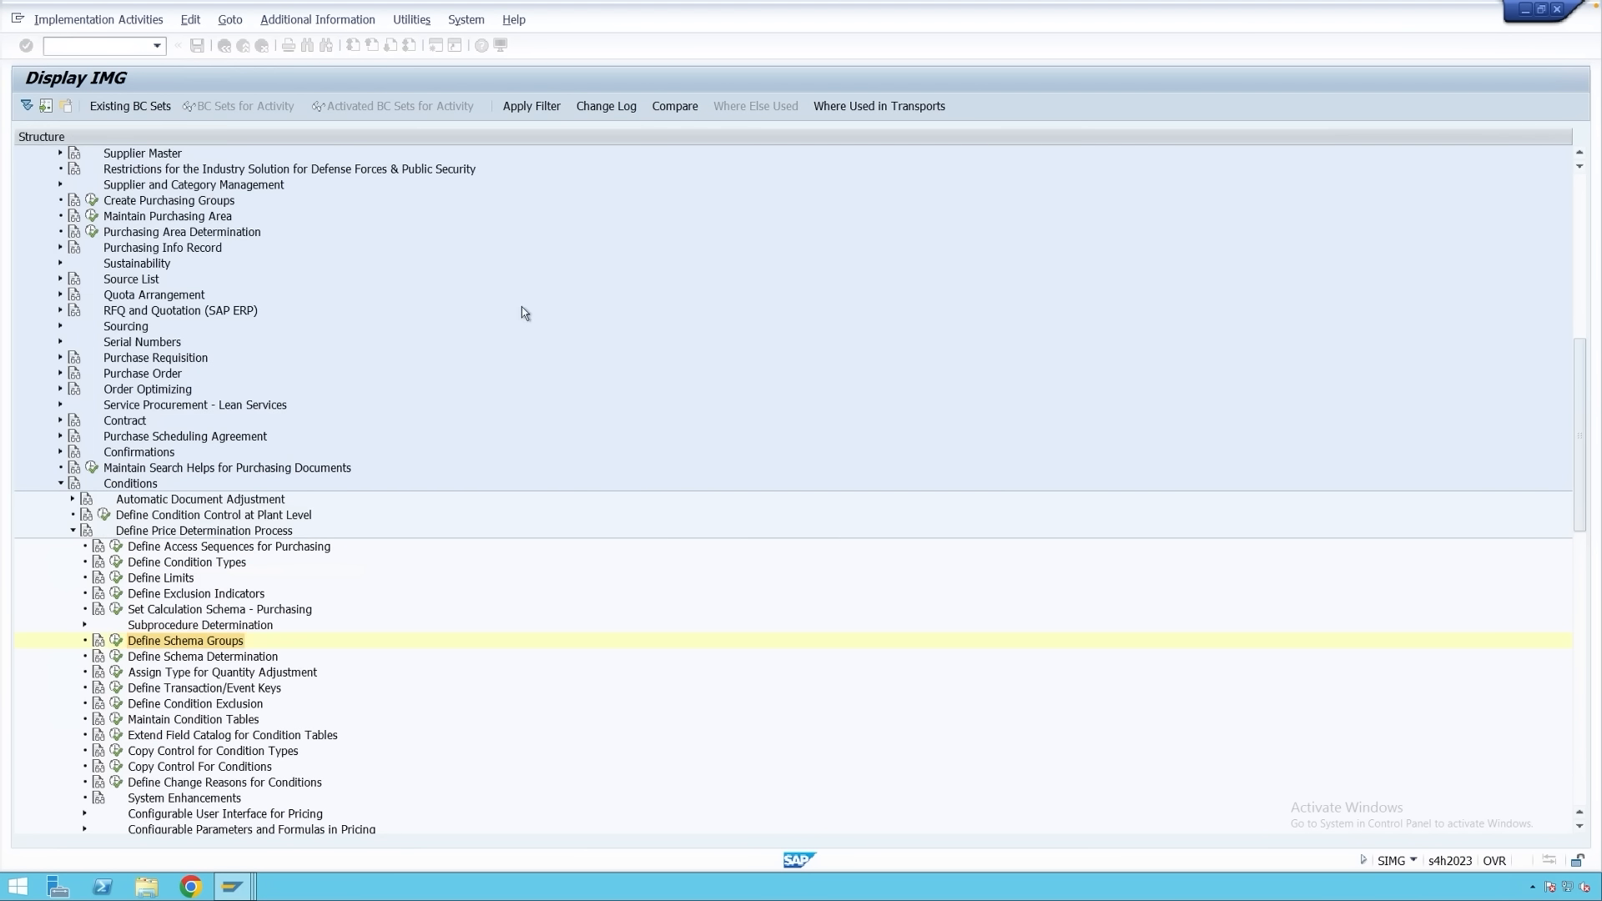
Open the Define Schema Determination activities, compare them, and display Determine Calculation Schema for Standard Purchase Orders.
click(172, 658)
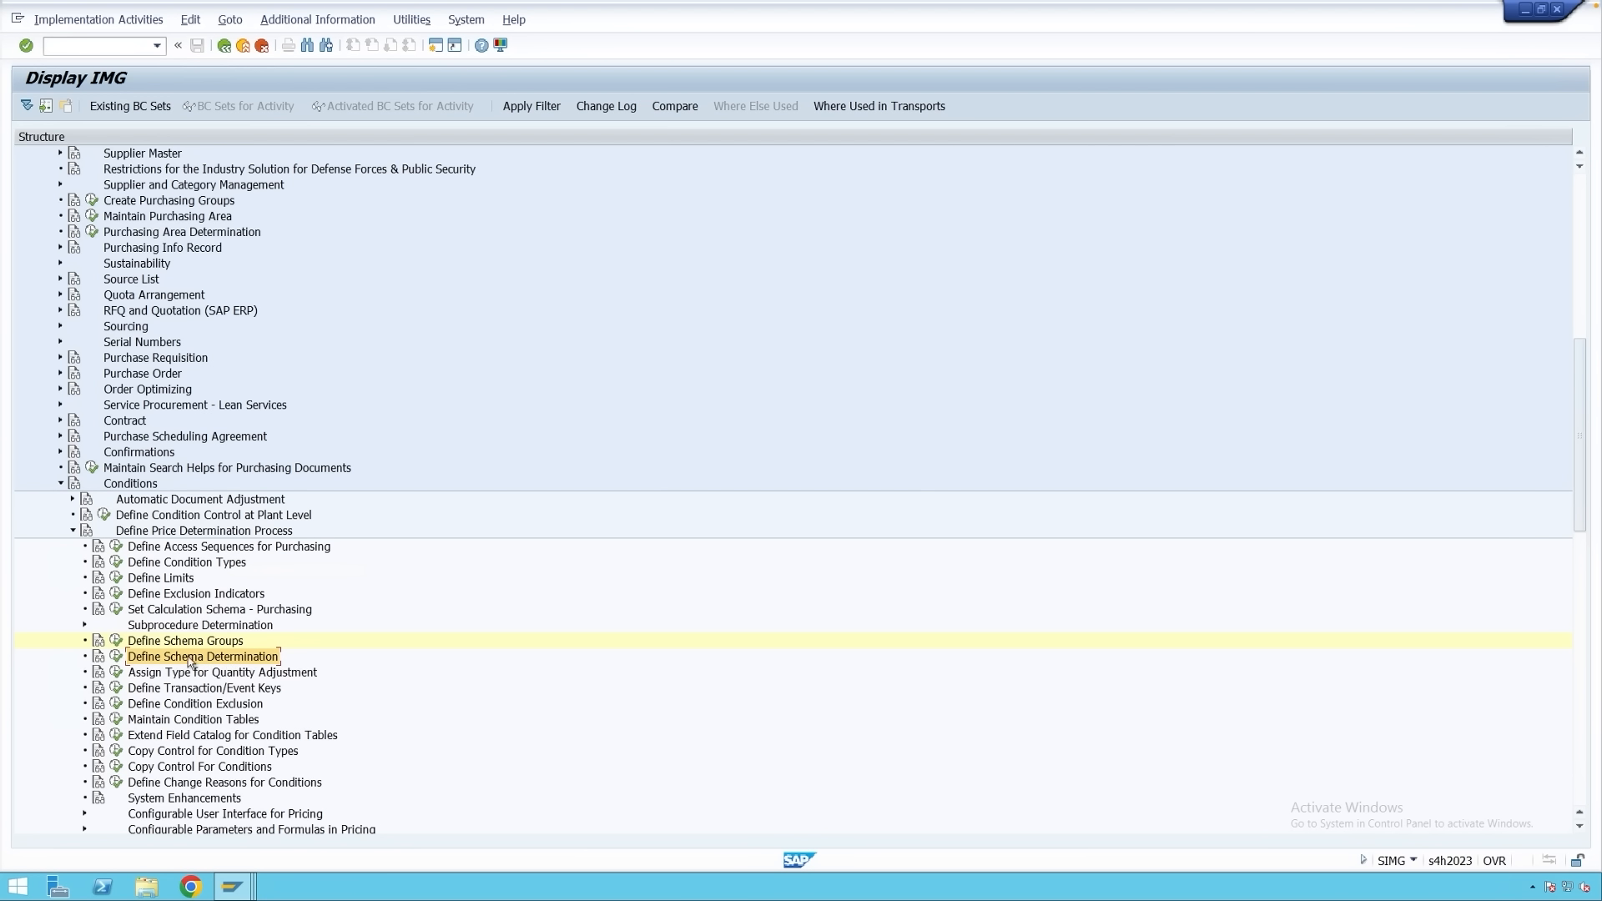
click(116, 657)
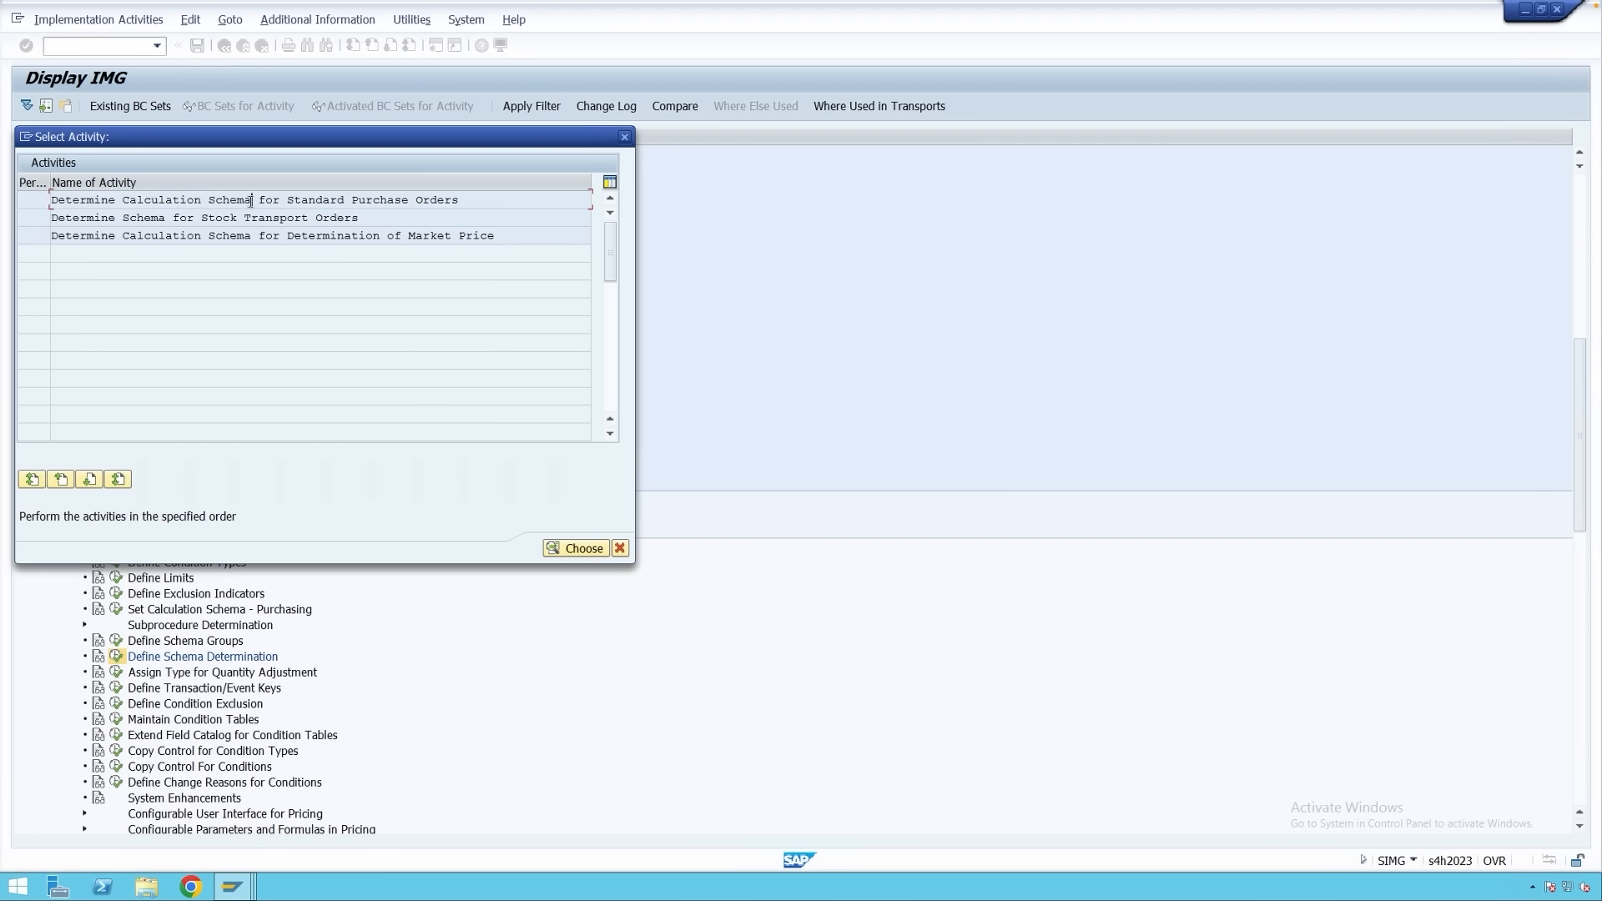
drag(252, 201, 368, 201)
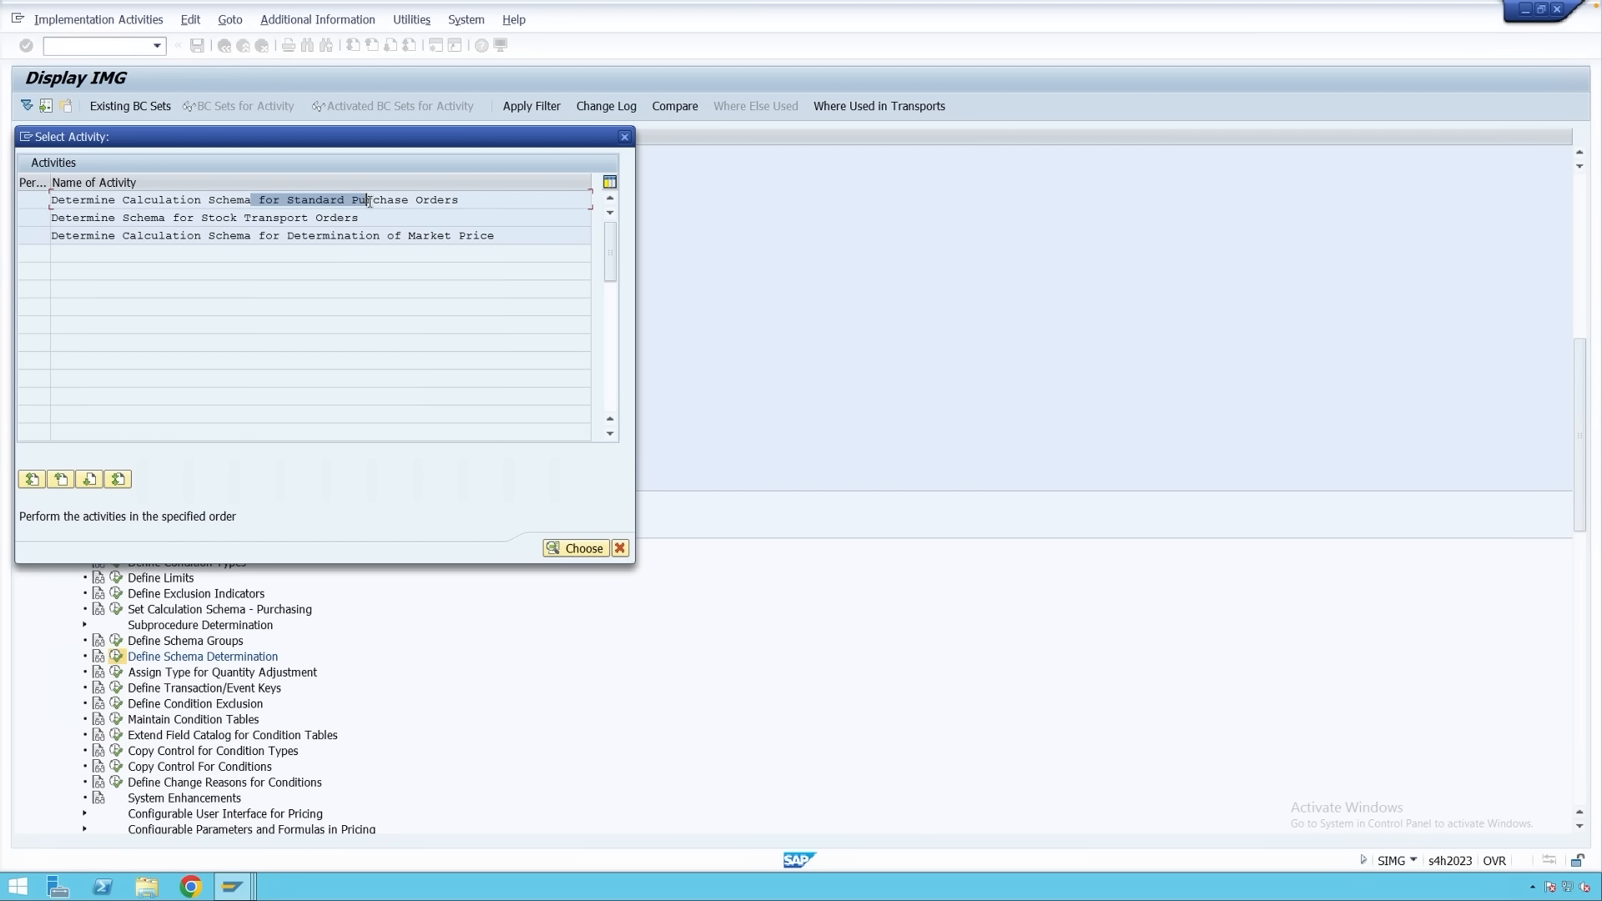
drag(209, 217, 324, 217)
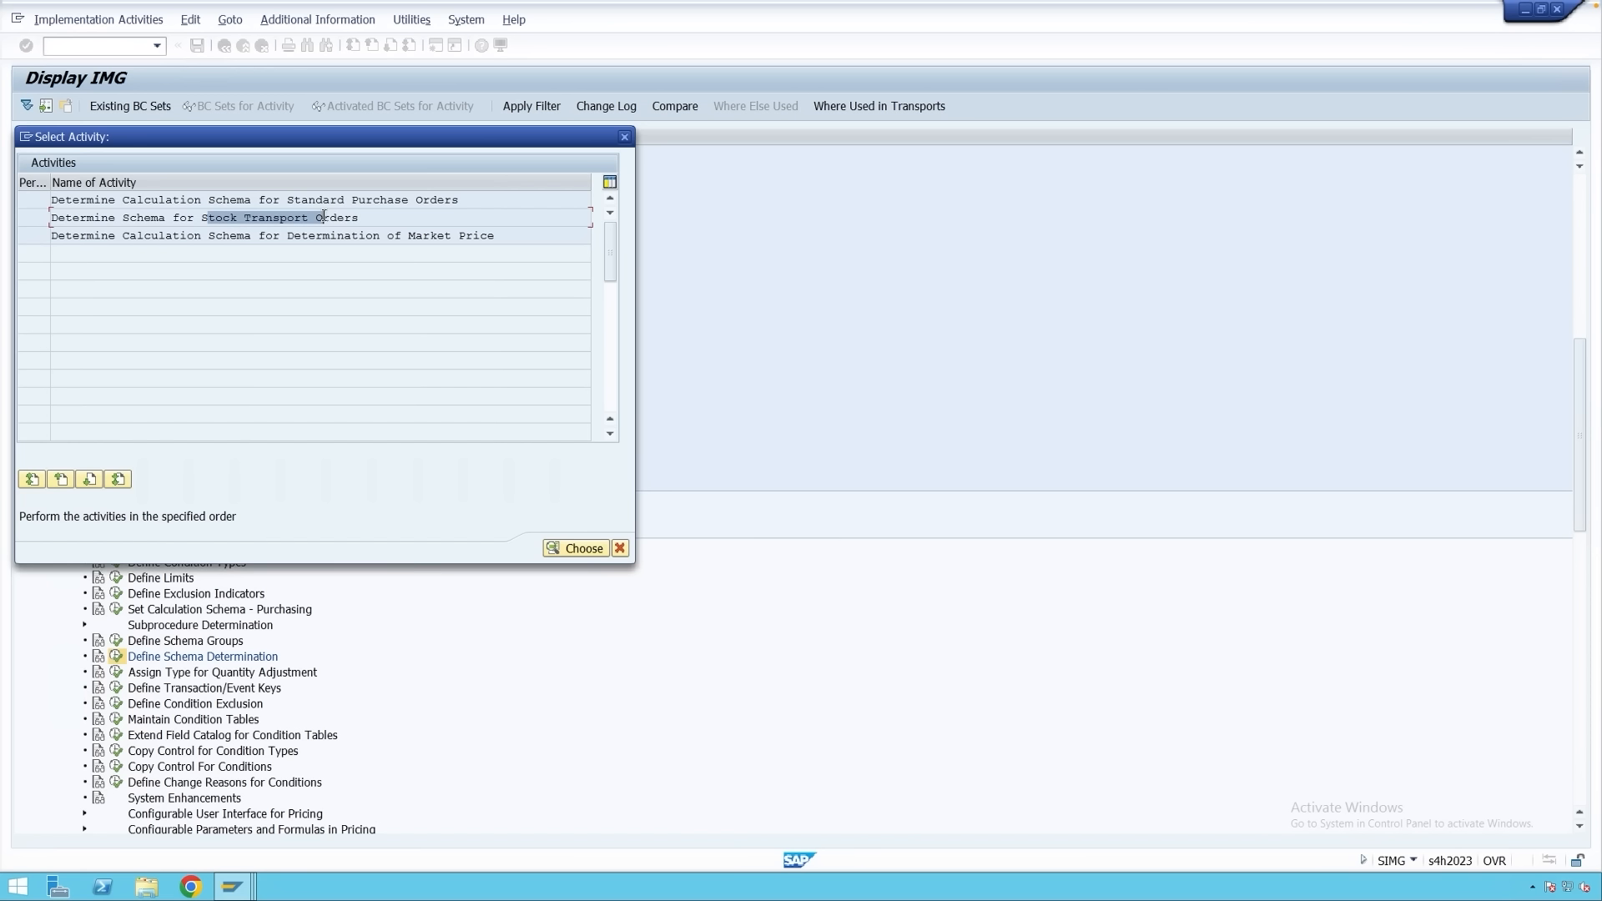
click(317, 200)
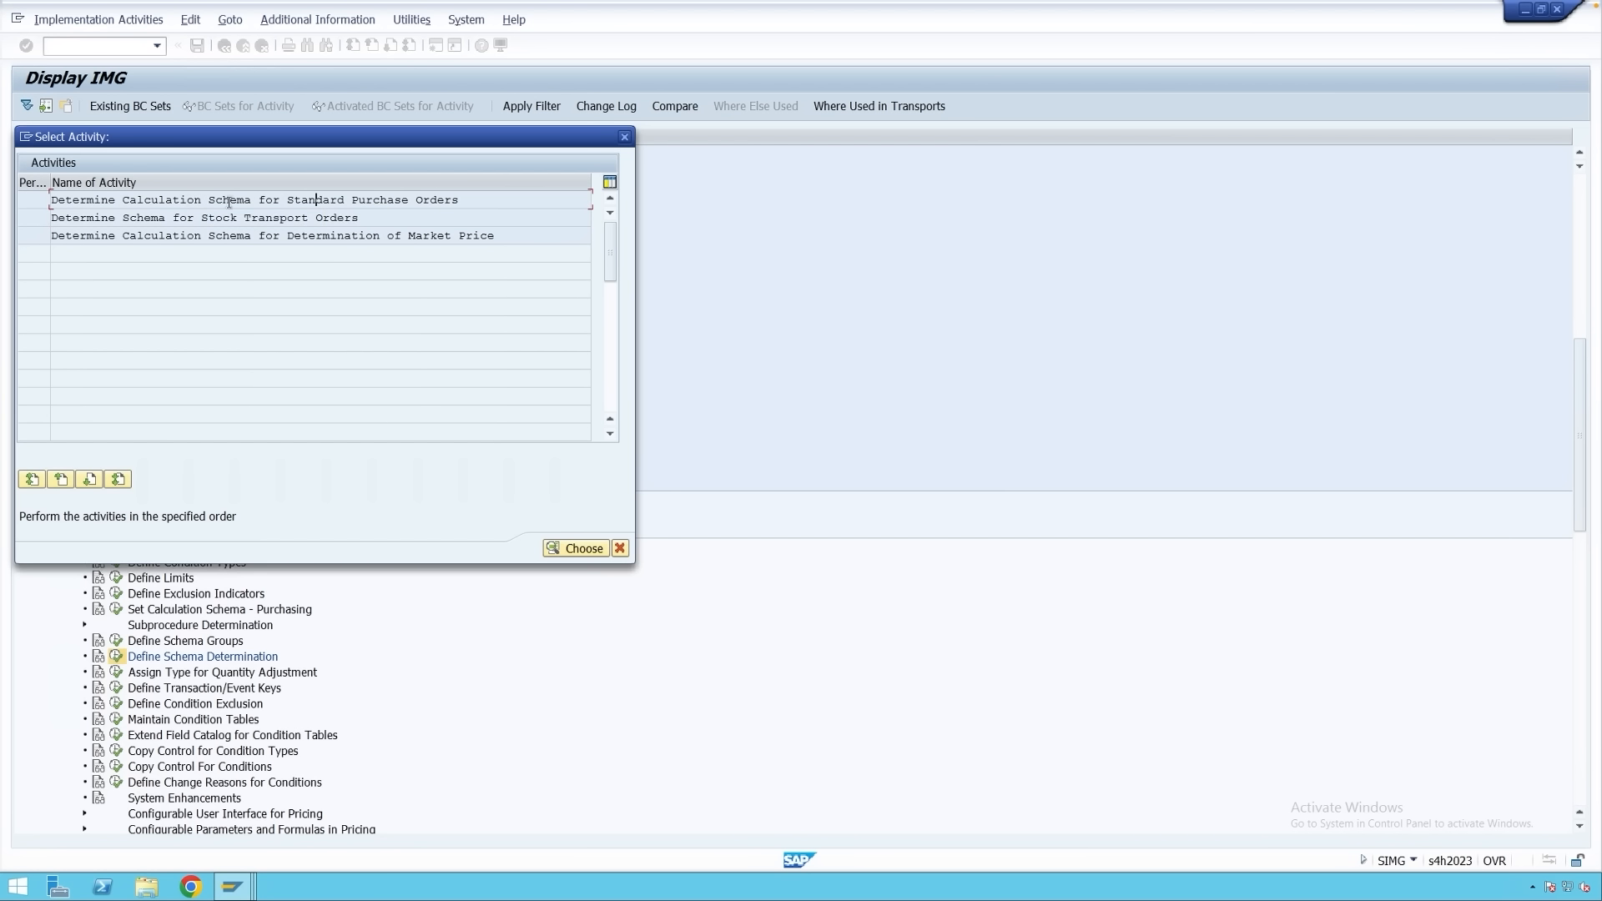
double_click(340, 201)
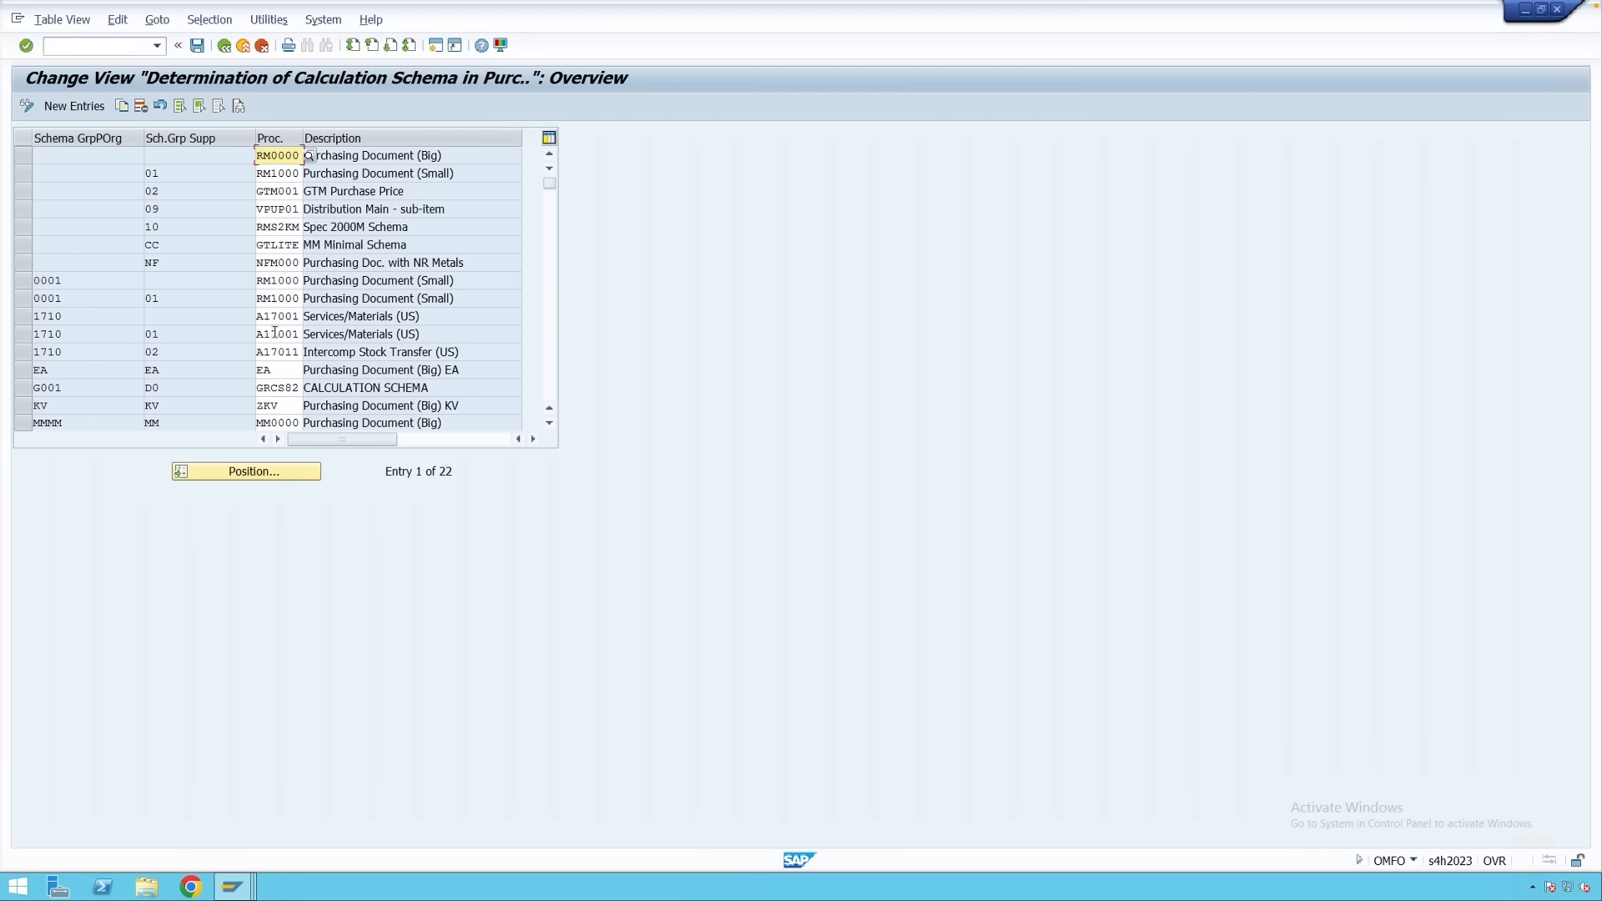
Examine which procedures are assigned to purchasing organization schema groups 0001 and 1710 with and without a supplier schema group.
click(279, 280)
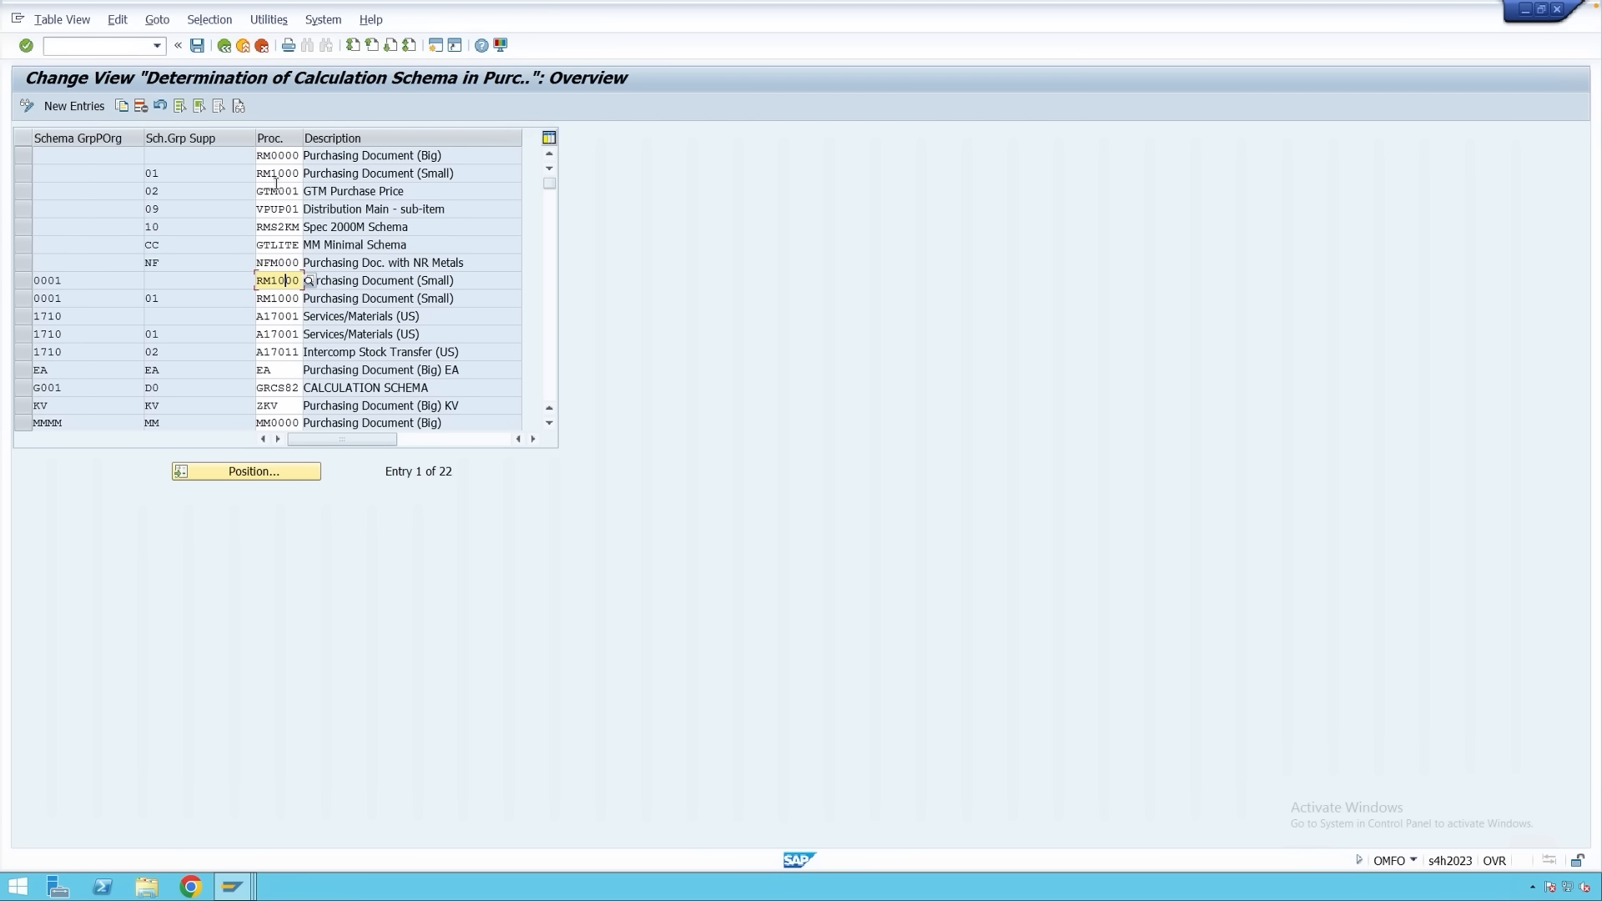
click(195, 281)
click(191, 322)
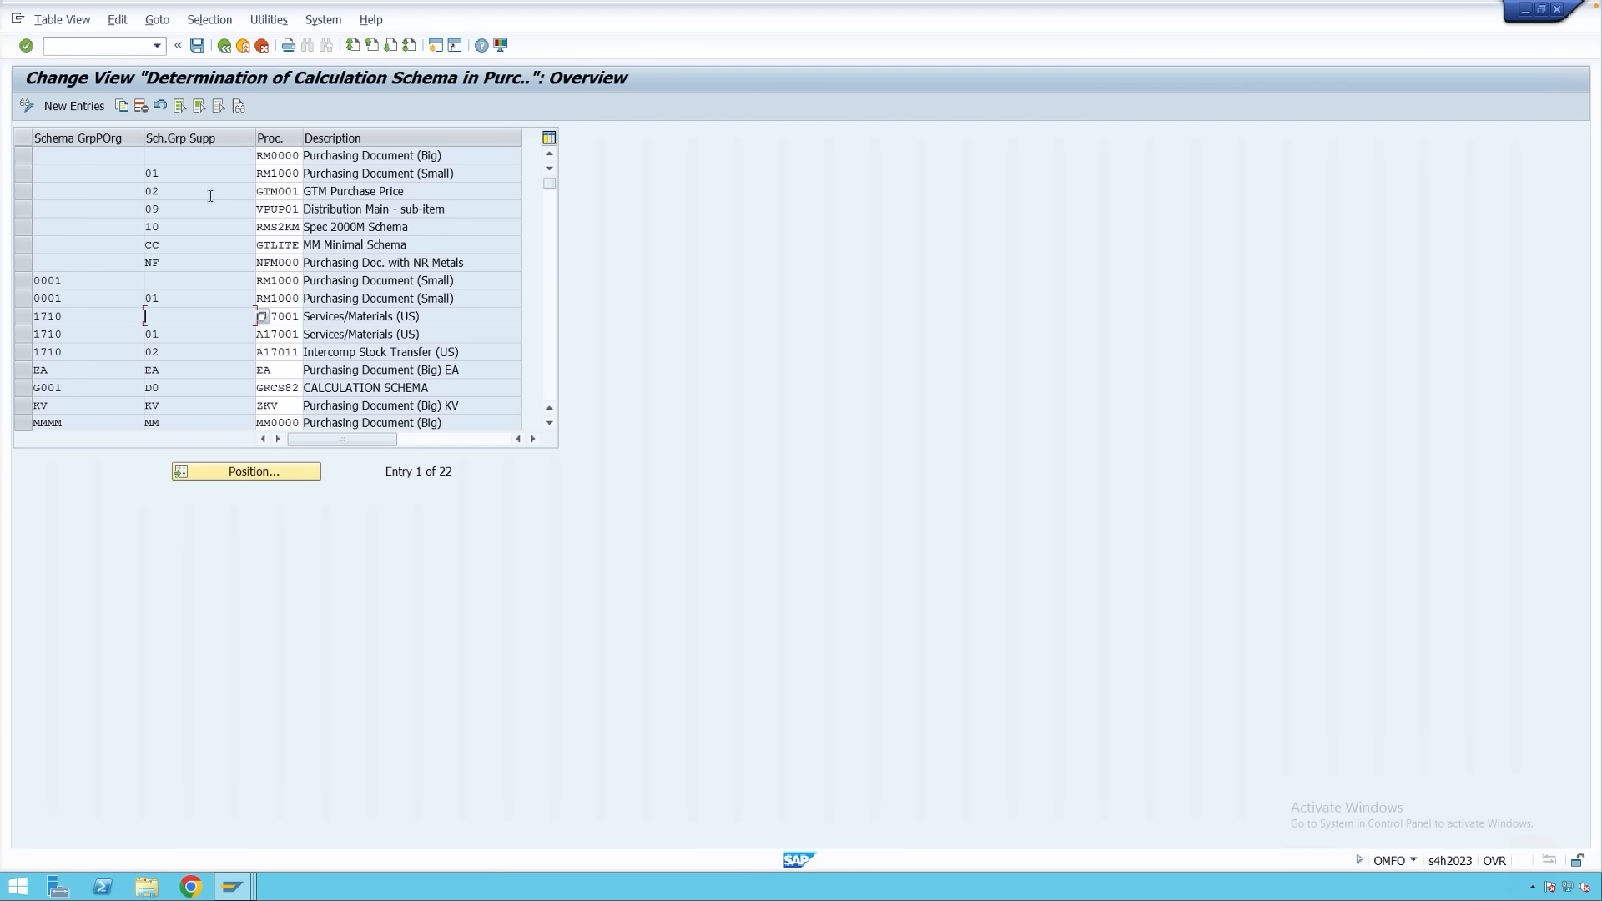
click(81, 282)
key(Down)
key(Down)
click(81, 280)
click(261, 282)
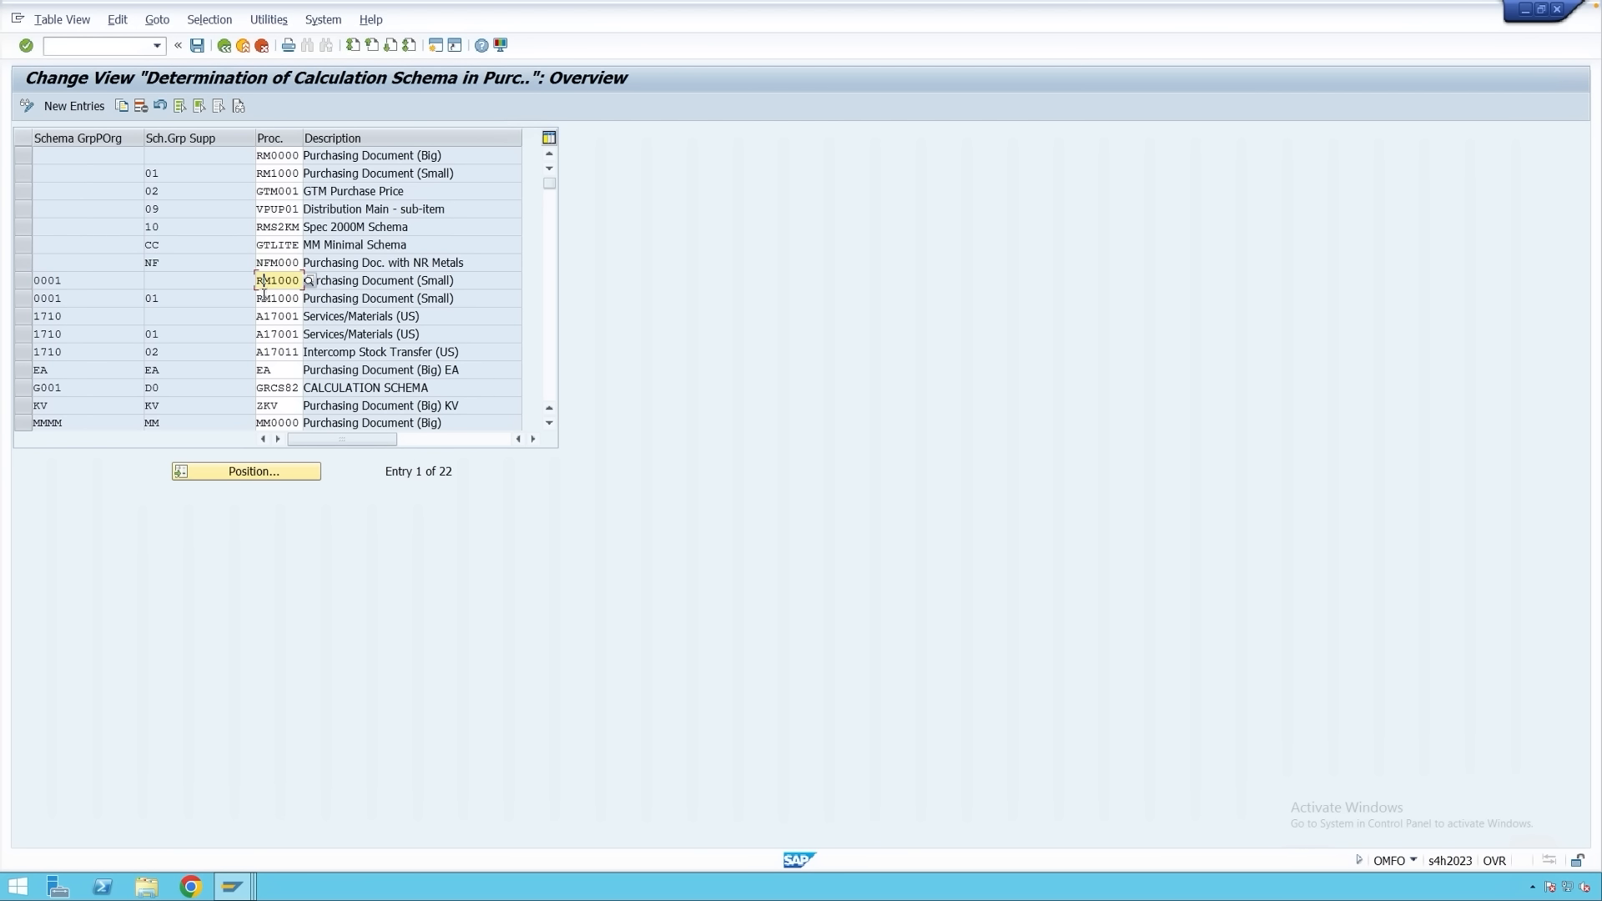
click(263, 331)
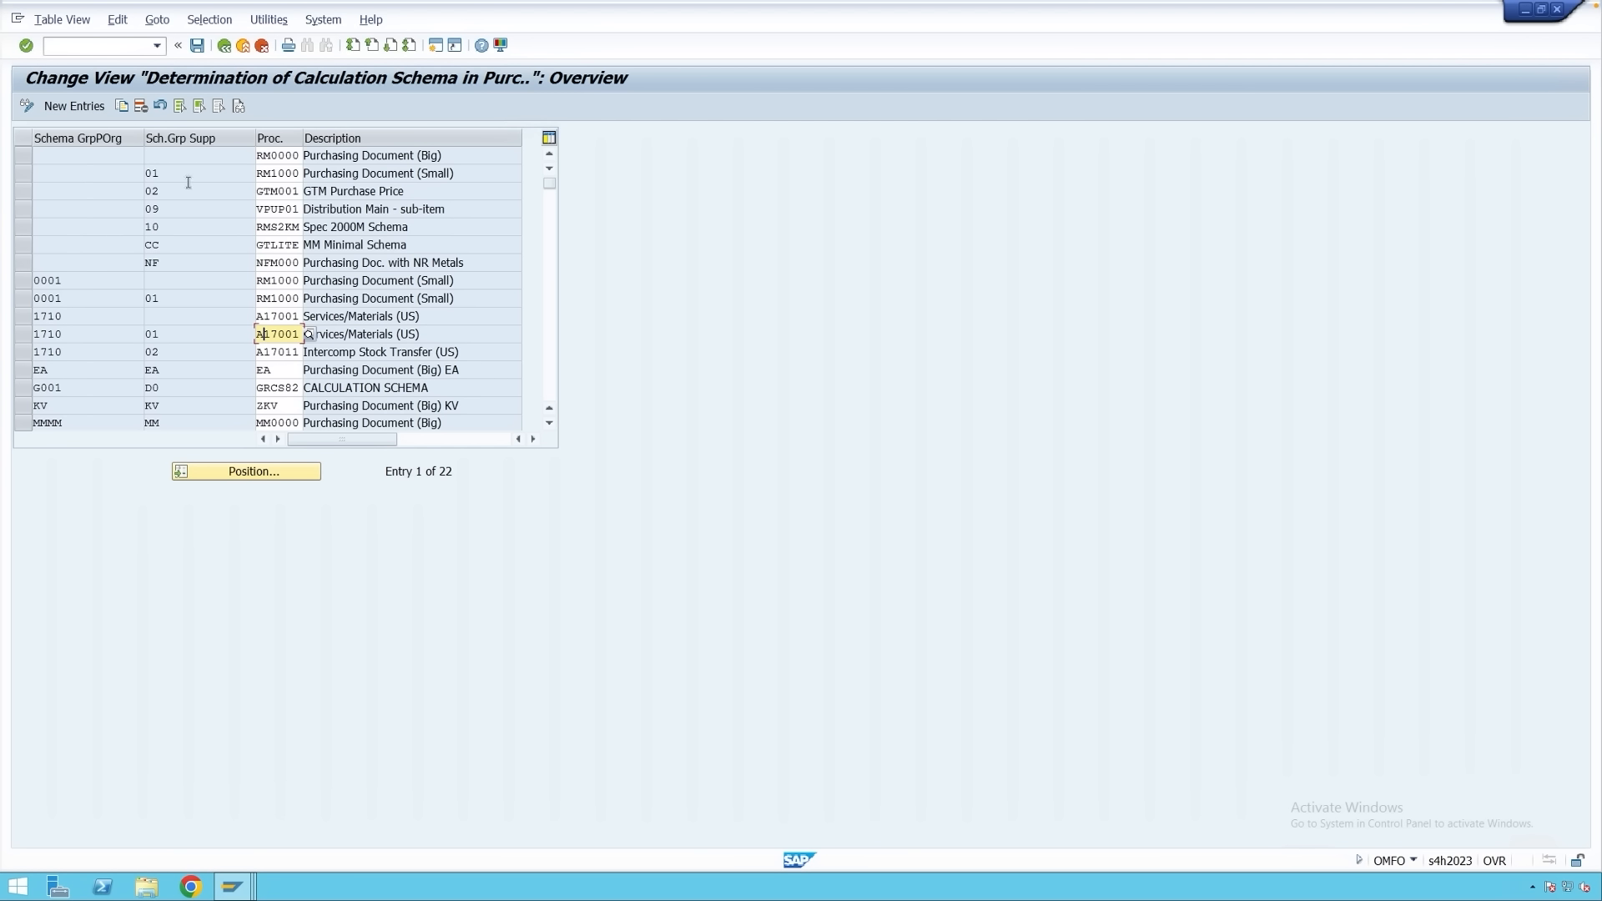
Examine the procedure assigned to the entry with blank purchasing organization and supplier schema groups.
click(155, 157)
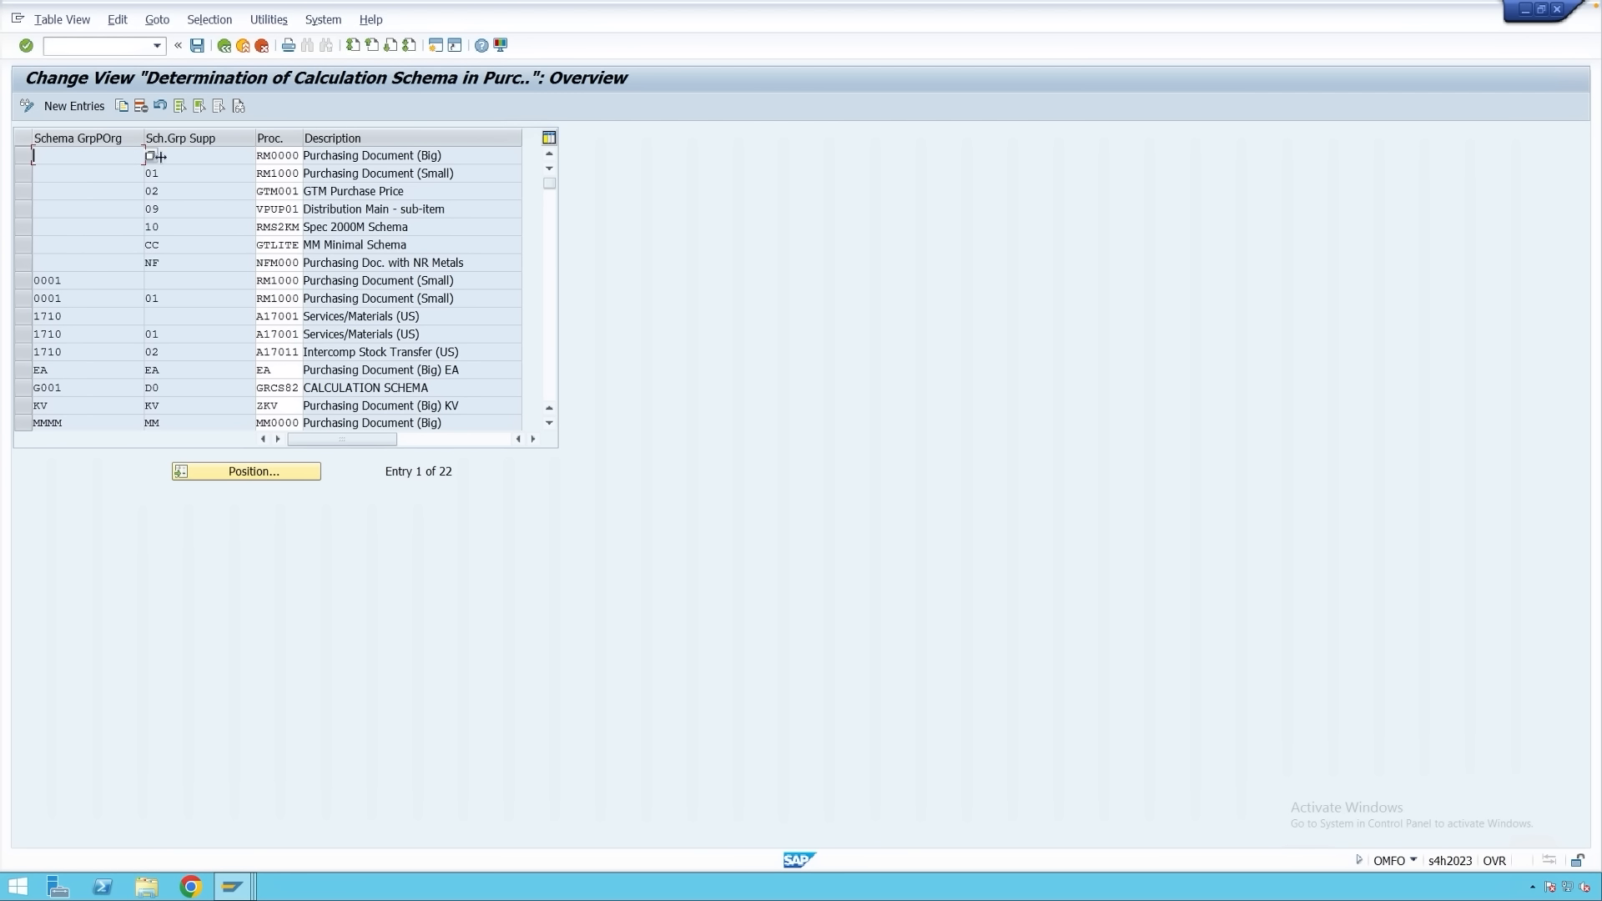
click(97, 157)
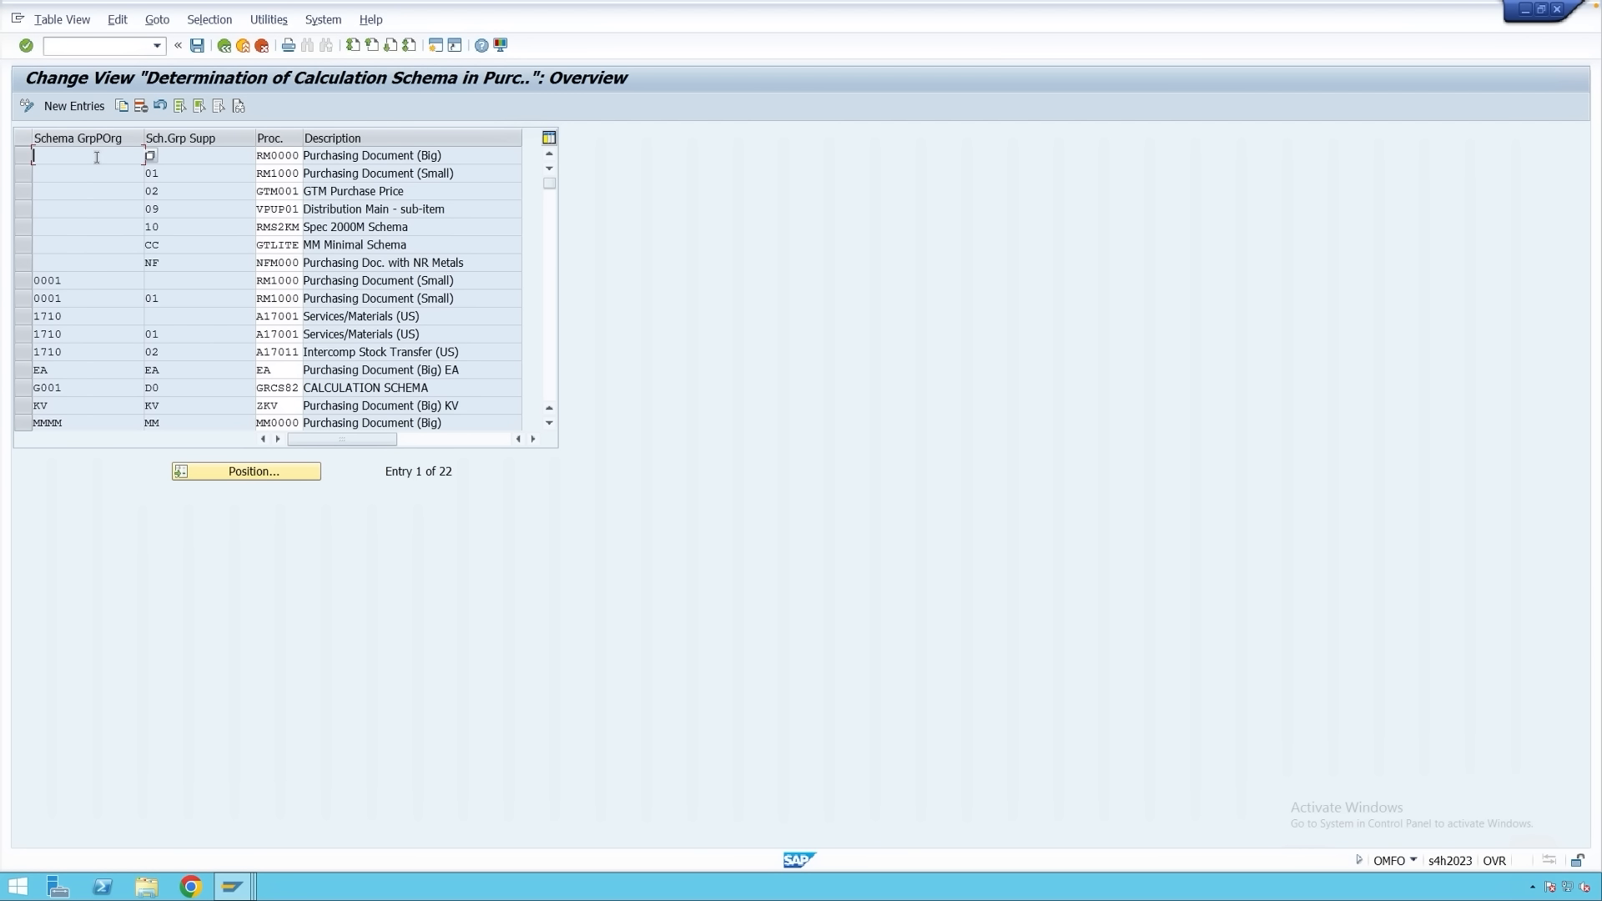
click(199, 157)
click(287, 158)
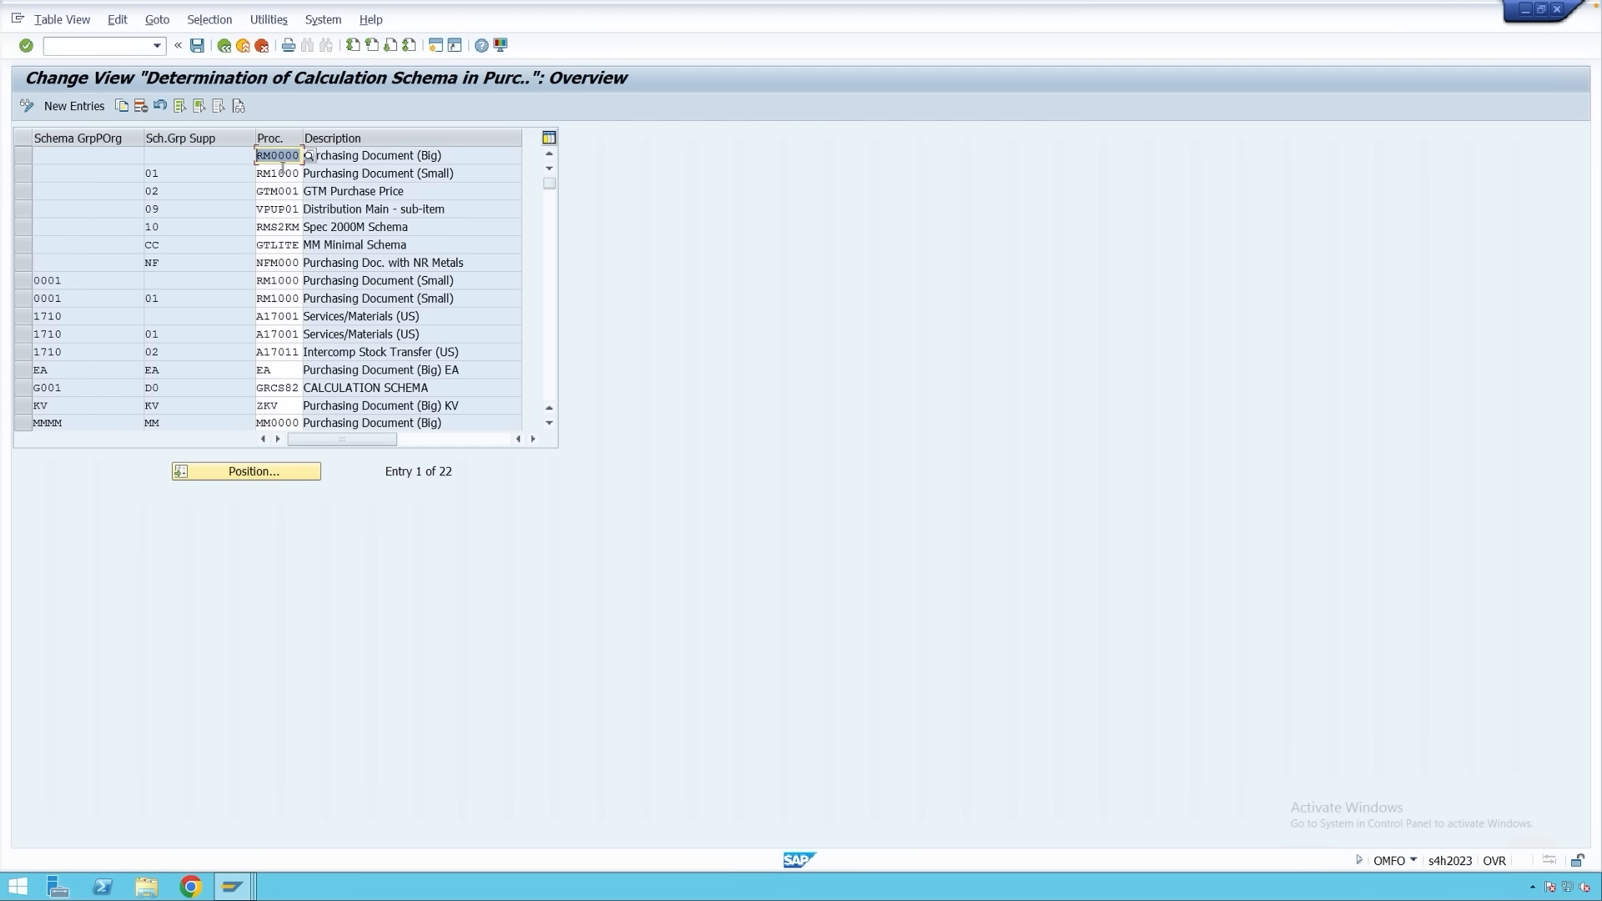
click(297, 155)
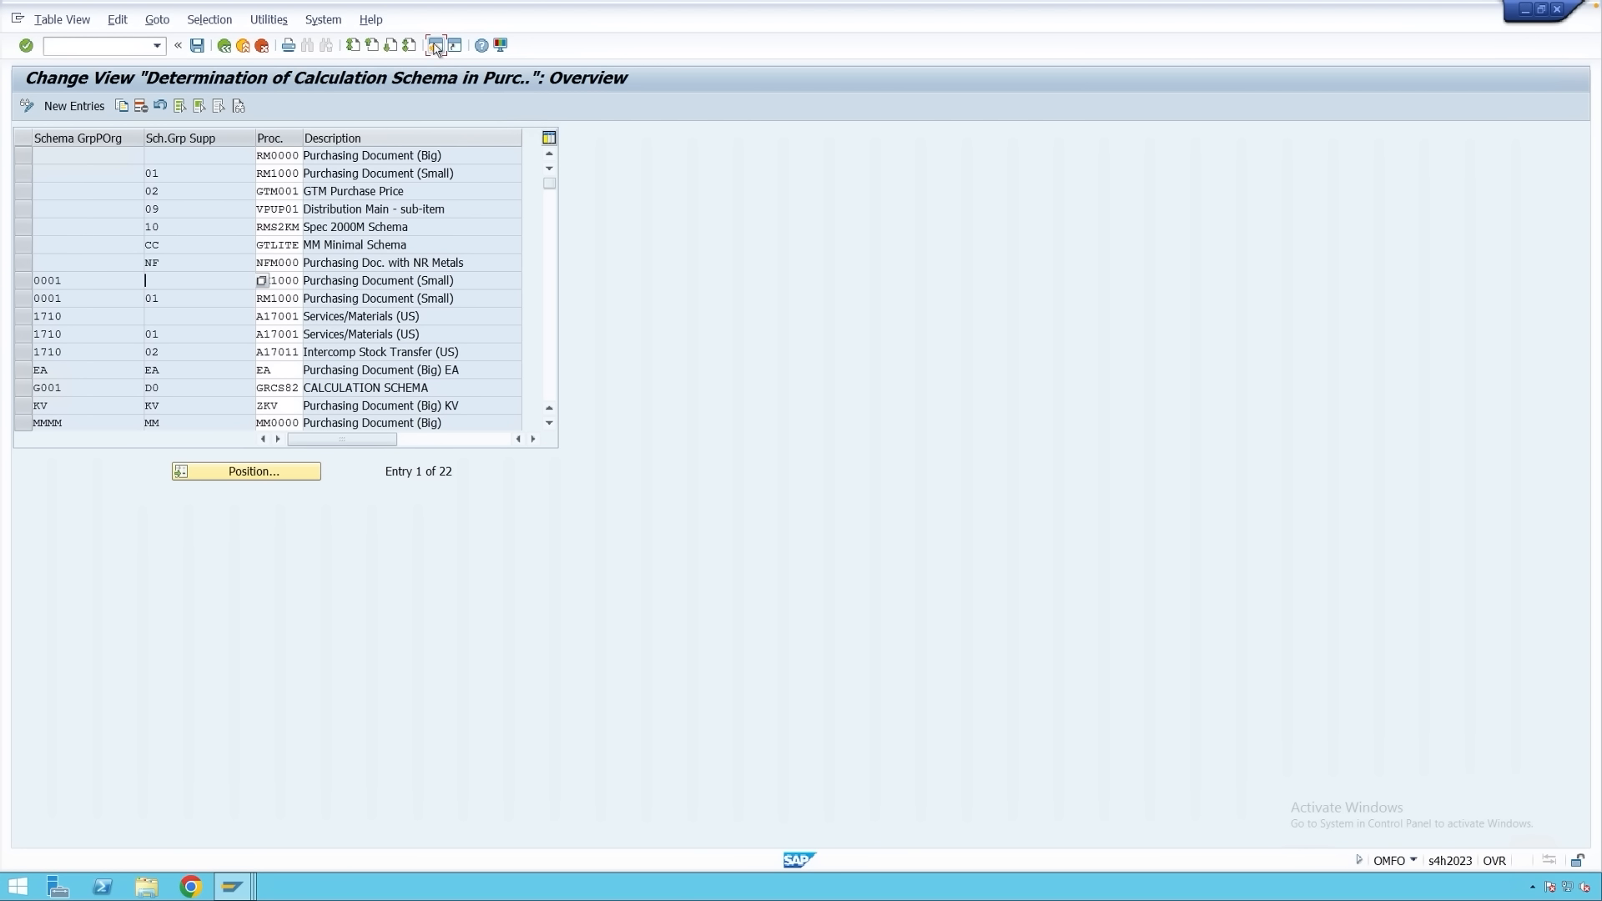
Run transaction M/03 in a new session and start creating purchasing condition table 901.
click(224, 45)
text(m)
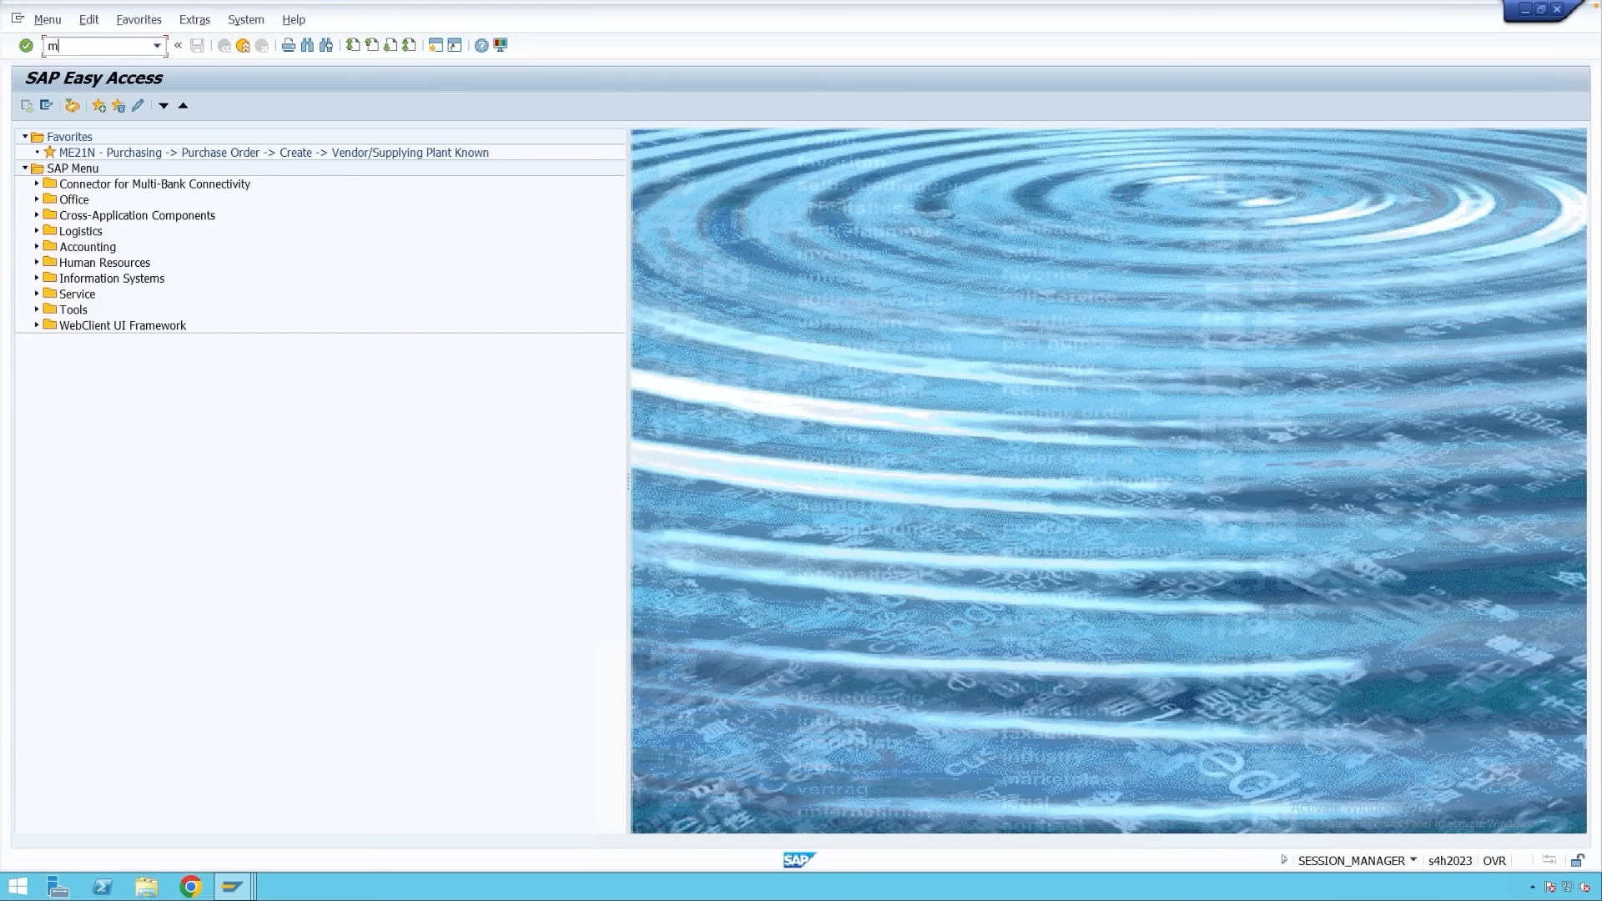
text(/03)
key(Return)
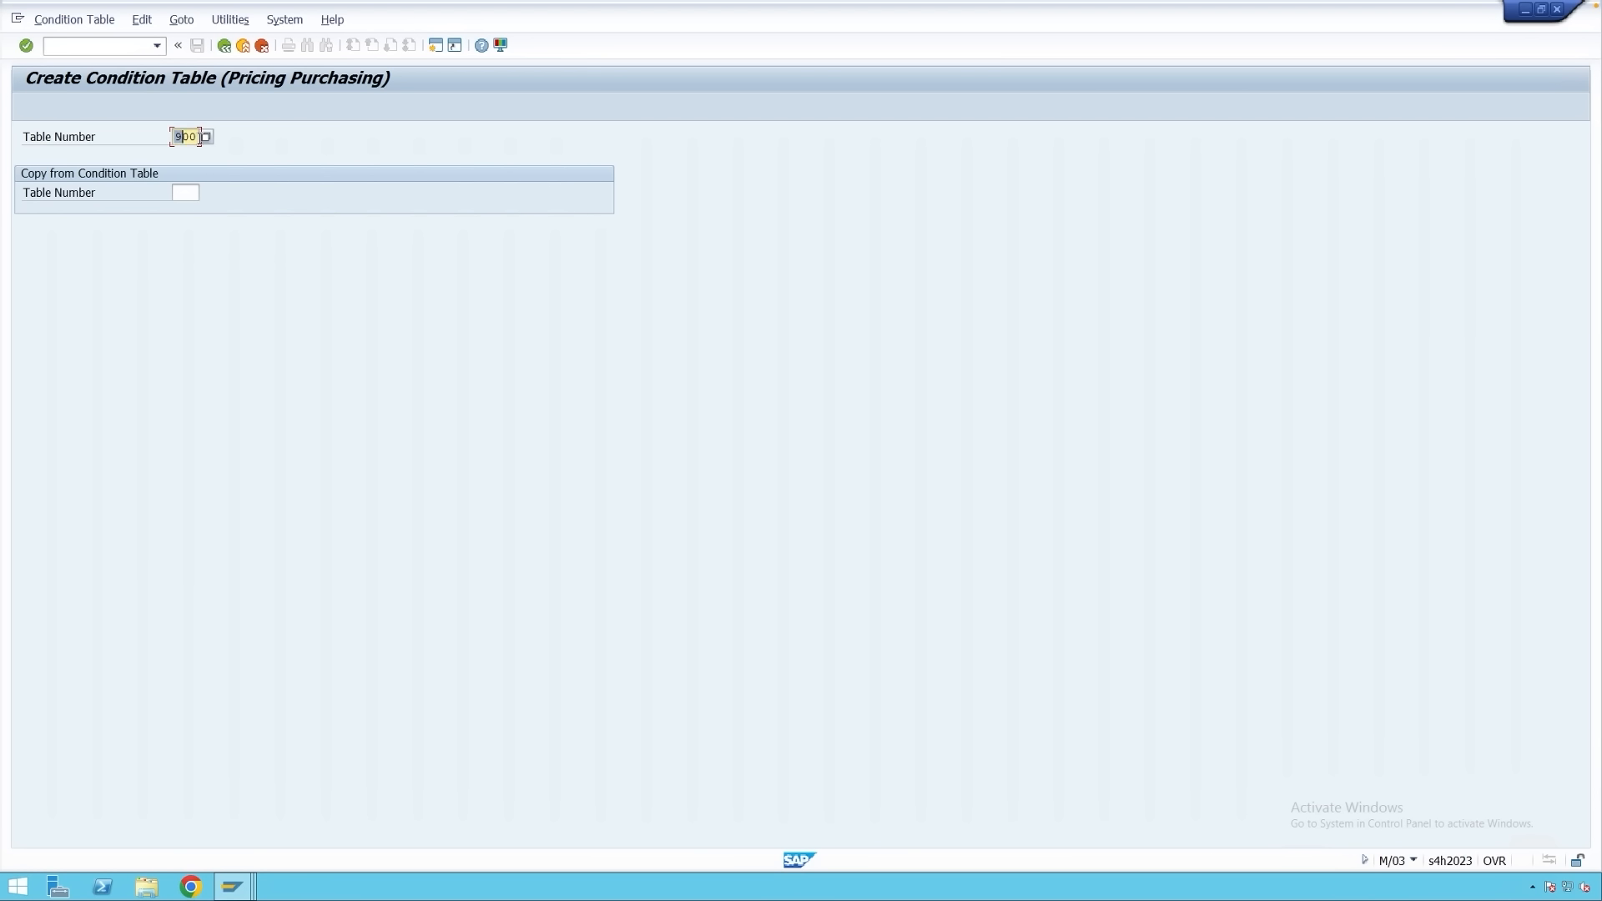
text(901)
key(Return)
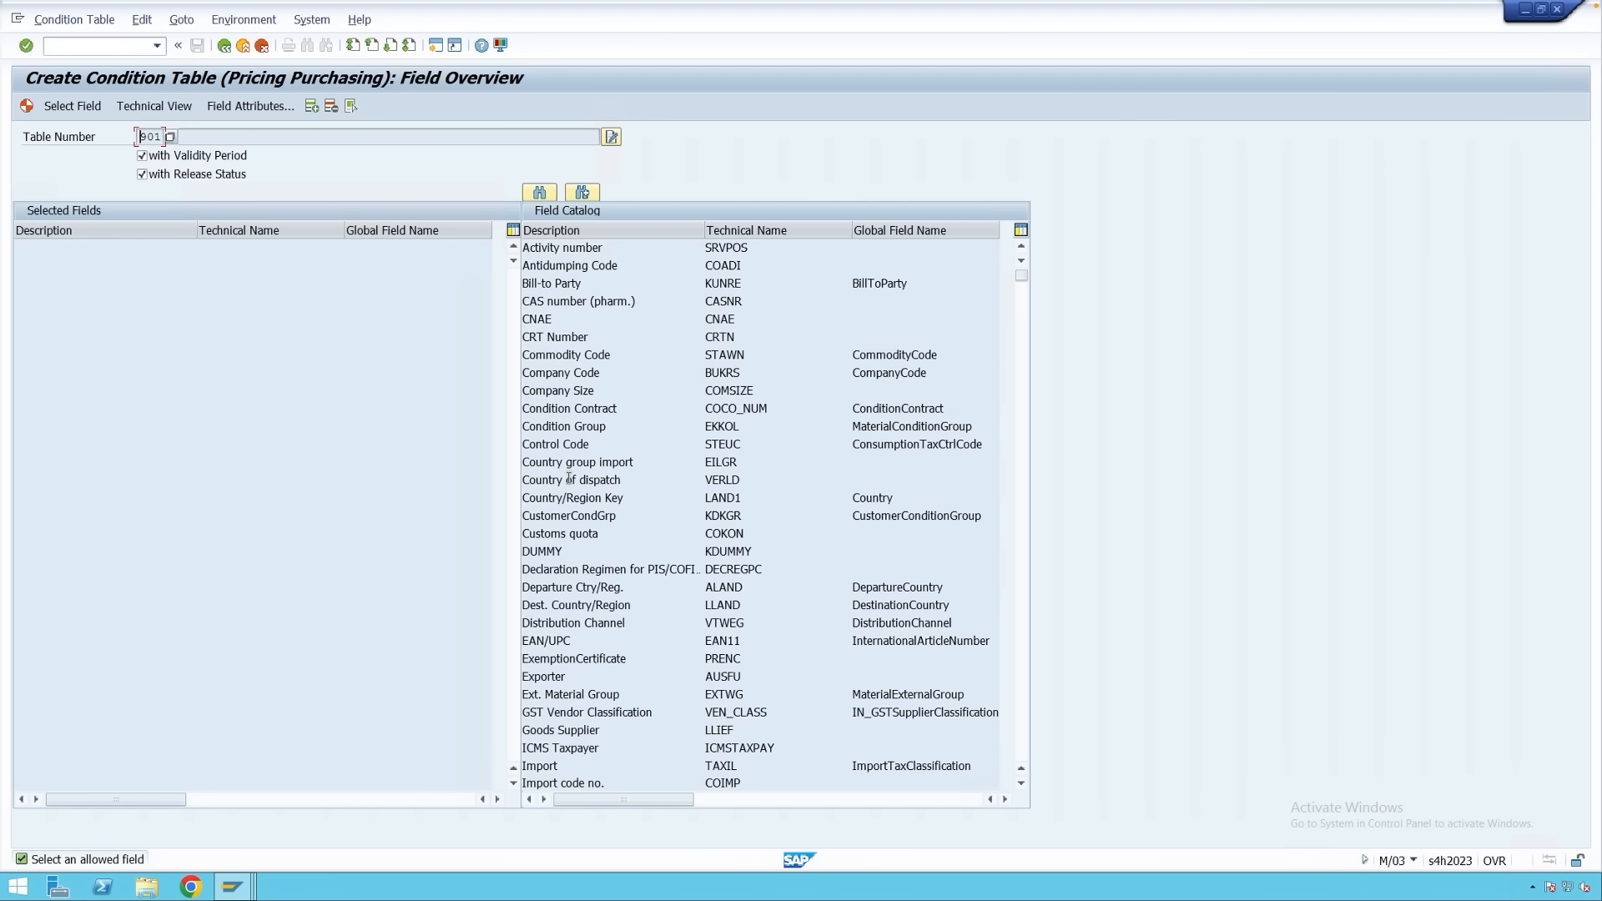
Search the field catalog for supplier and add the Supplier field (LIFNR) to the selected fields of table 901.
click(542, 194)
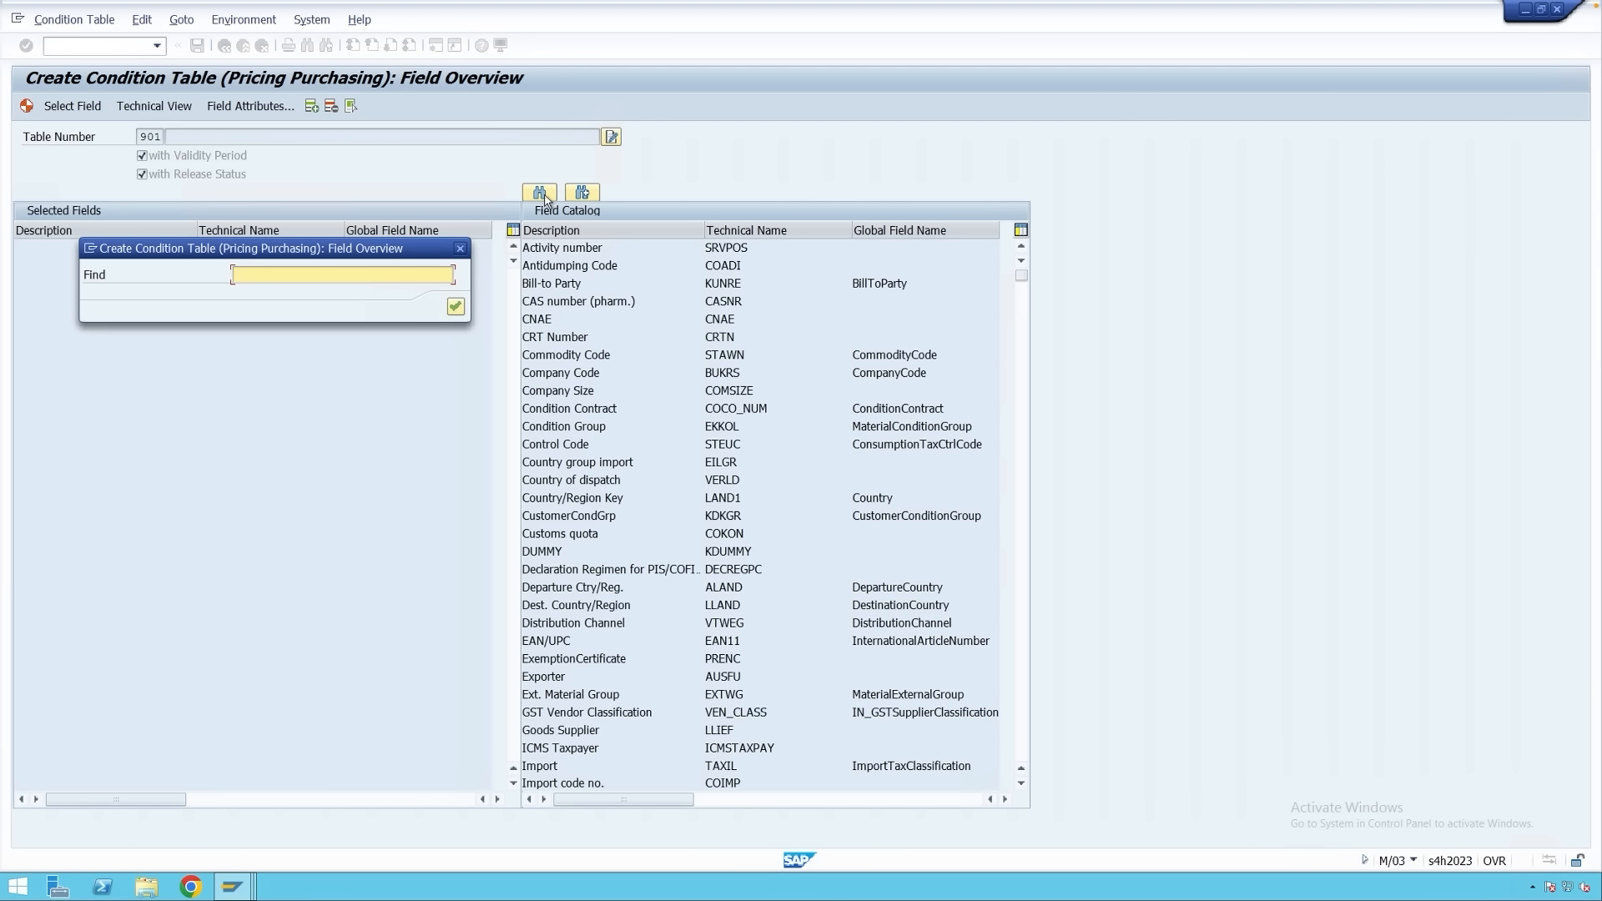
text(su)
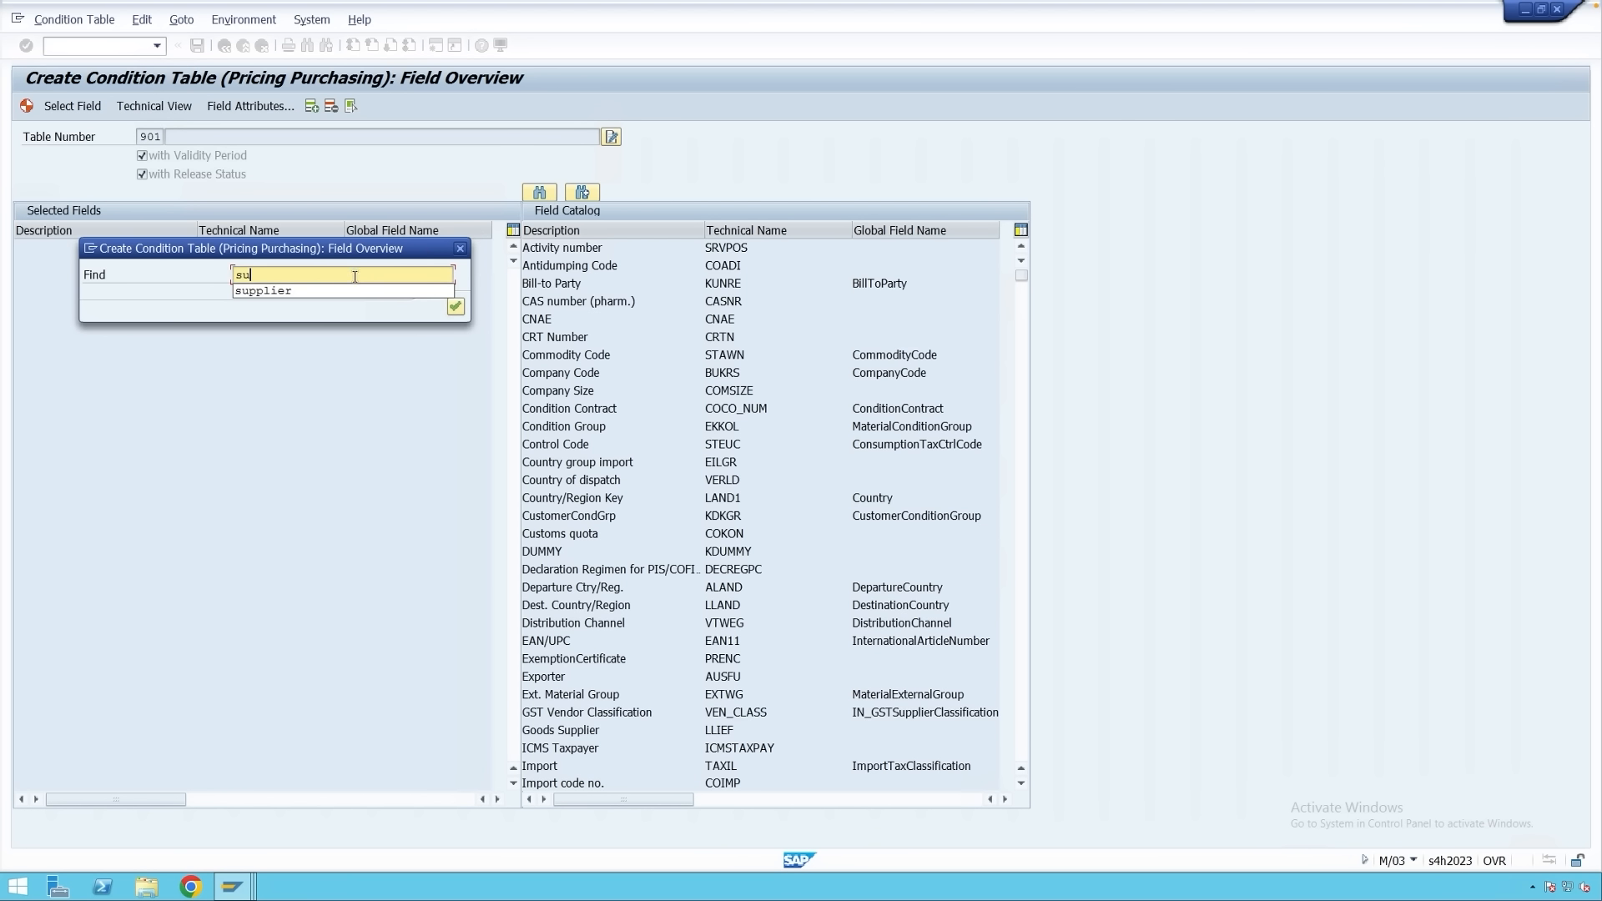
click(351, 292)
click(455, 306)
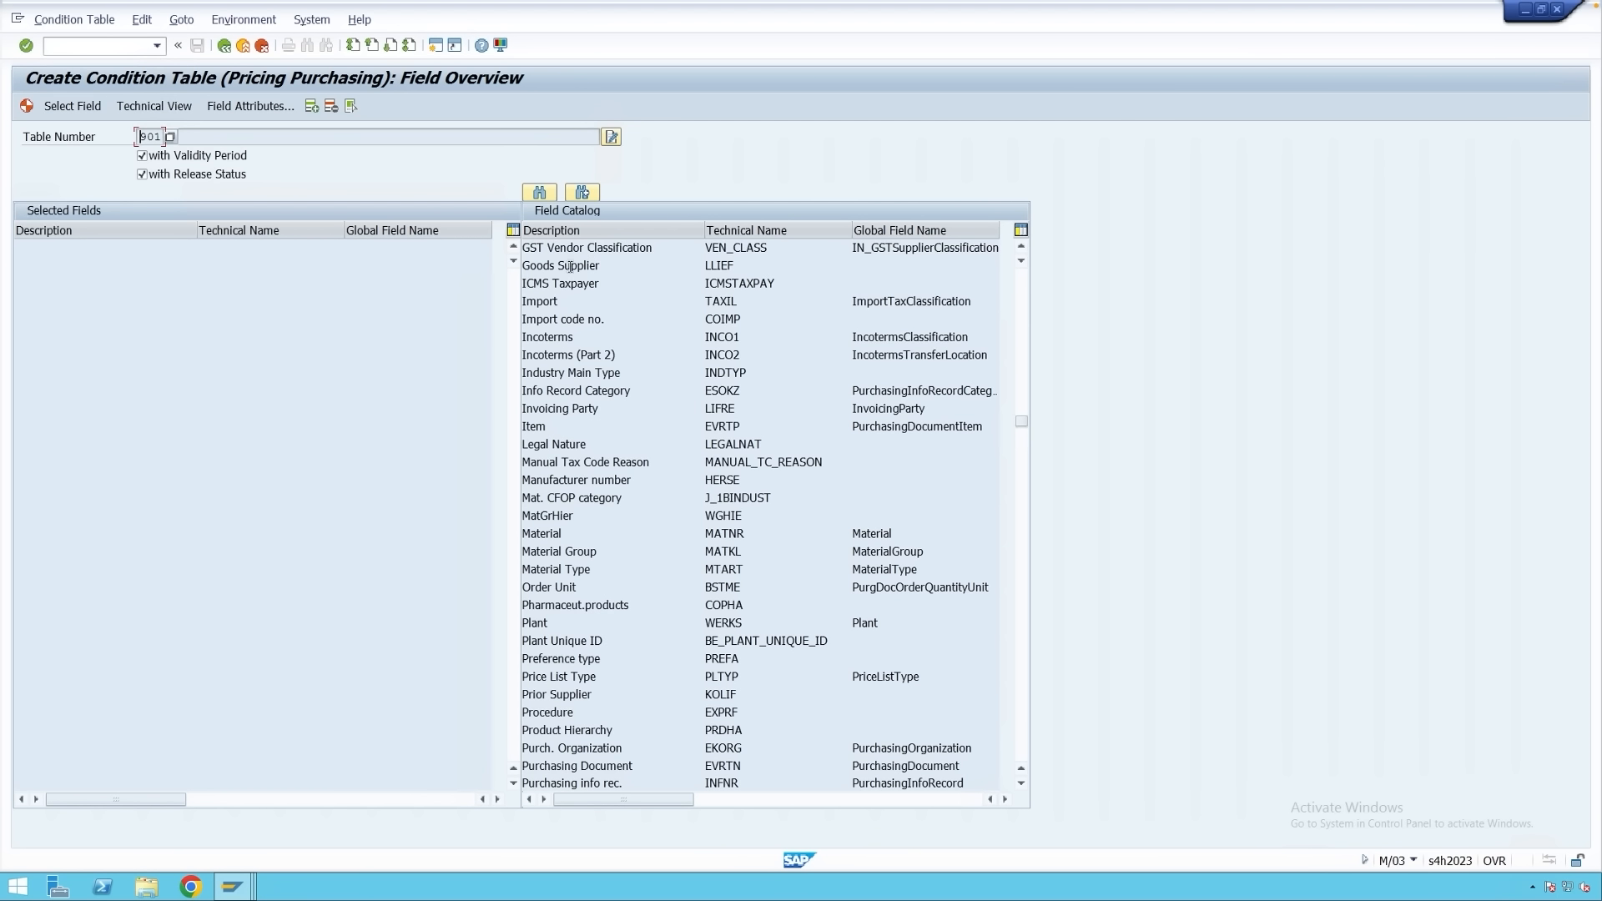
click(583, 193)
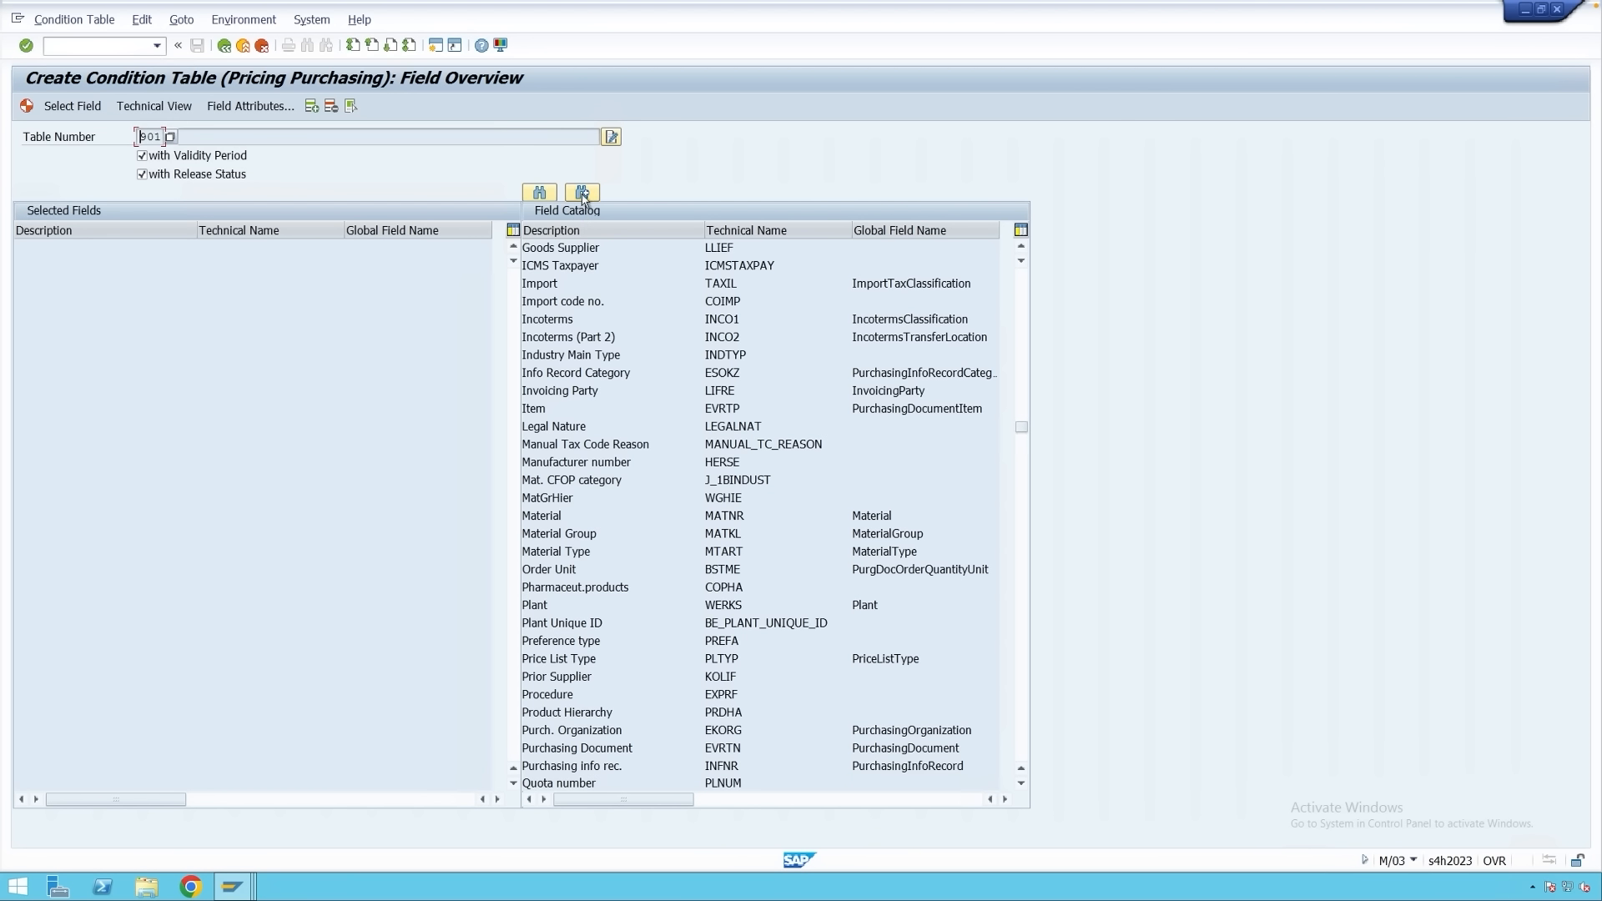
click(582, 192)
click(584, 195)
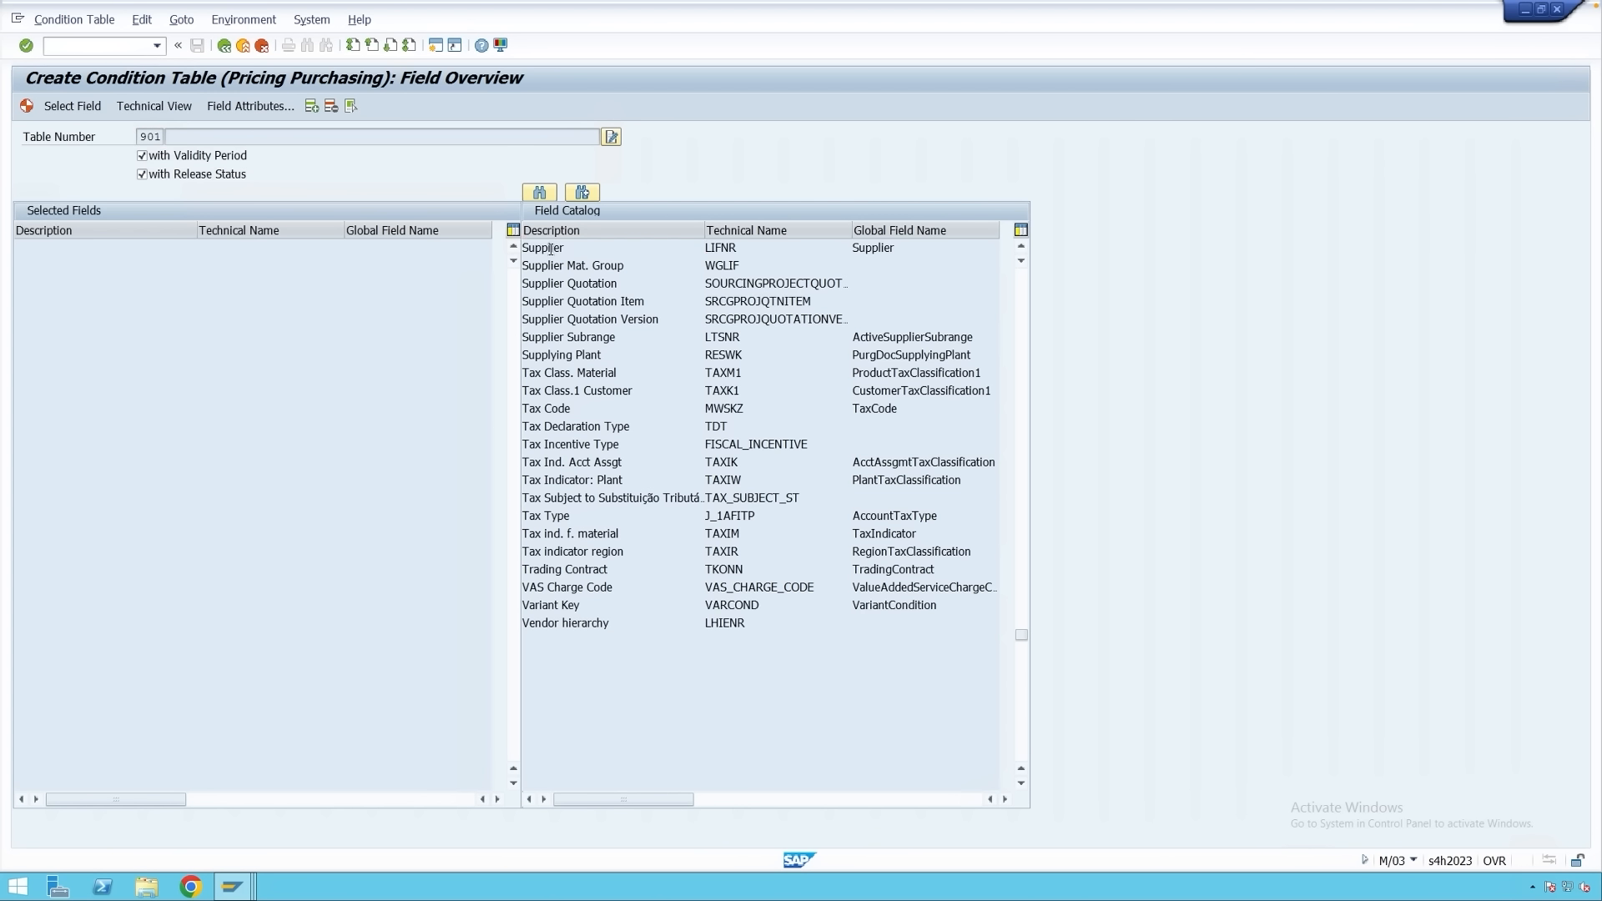
double_click(551, 249)
Search the field catalog for material and add the Material field (MATNR) to the selected fields of table 901.
click(541, 194)
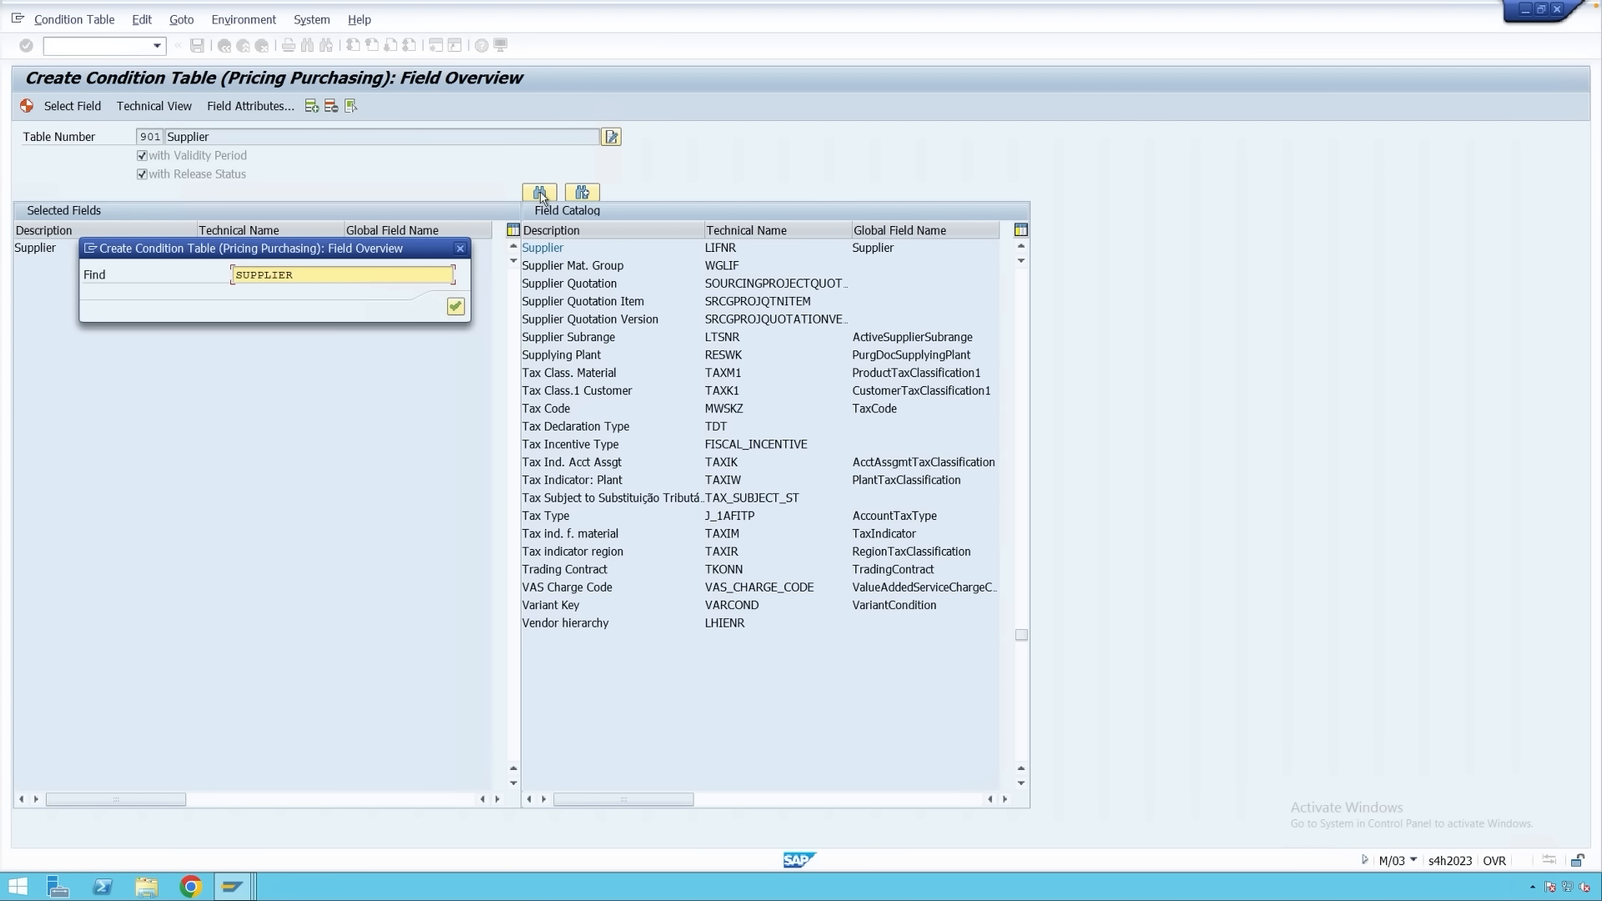
text(material)
click(455, 306)
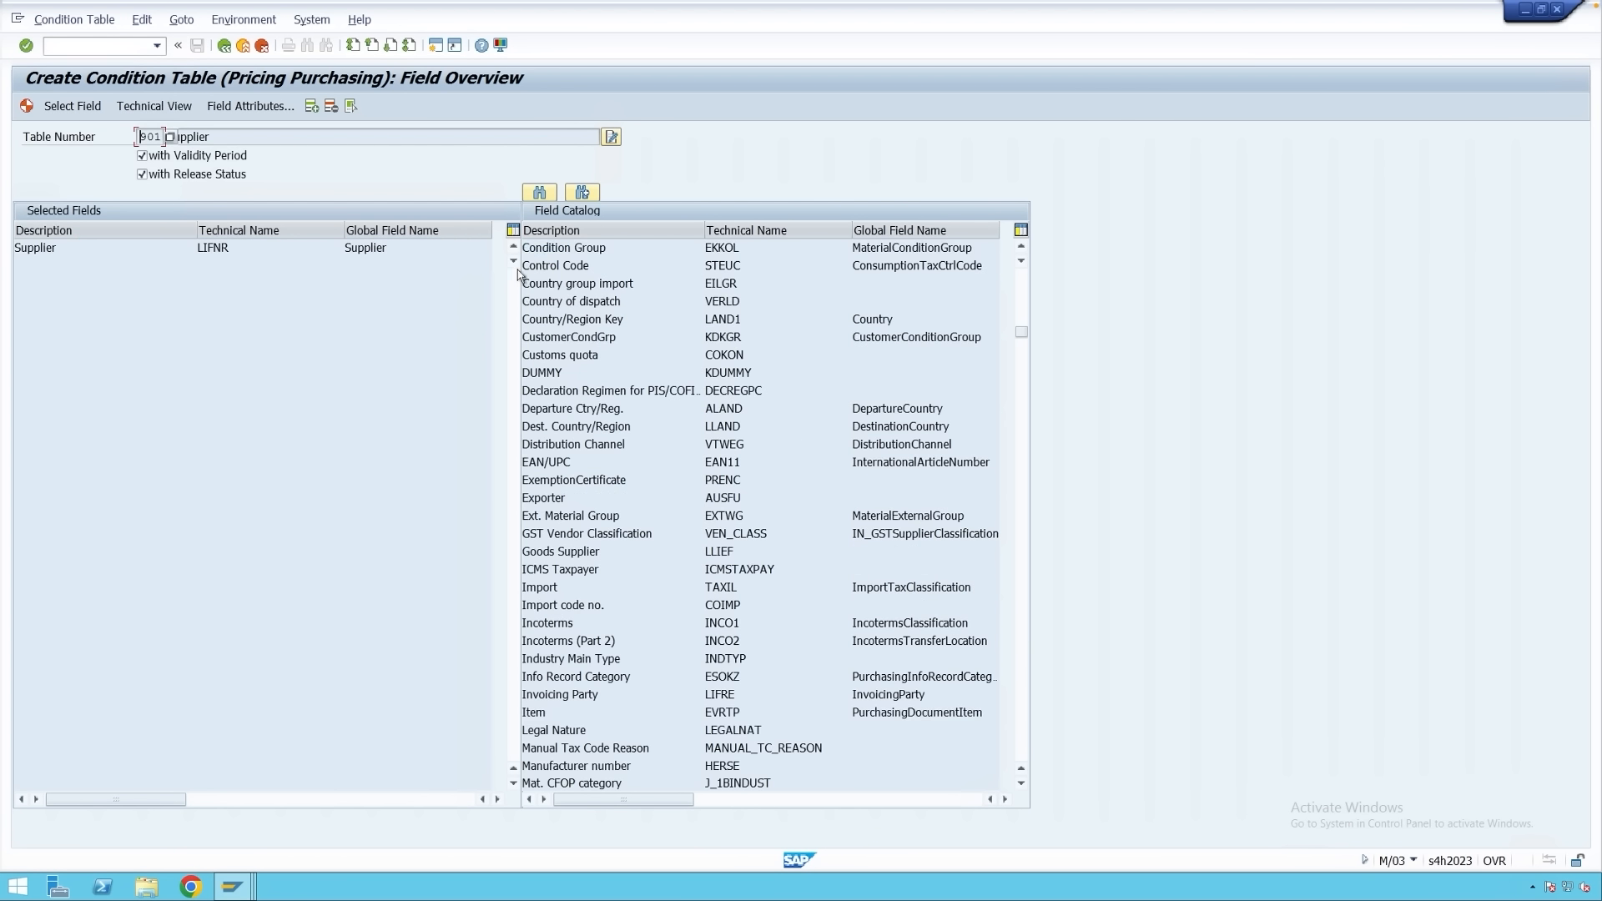
click(584, 194)
click(583, 194)
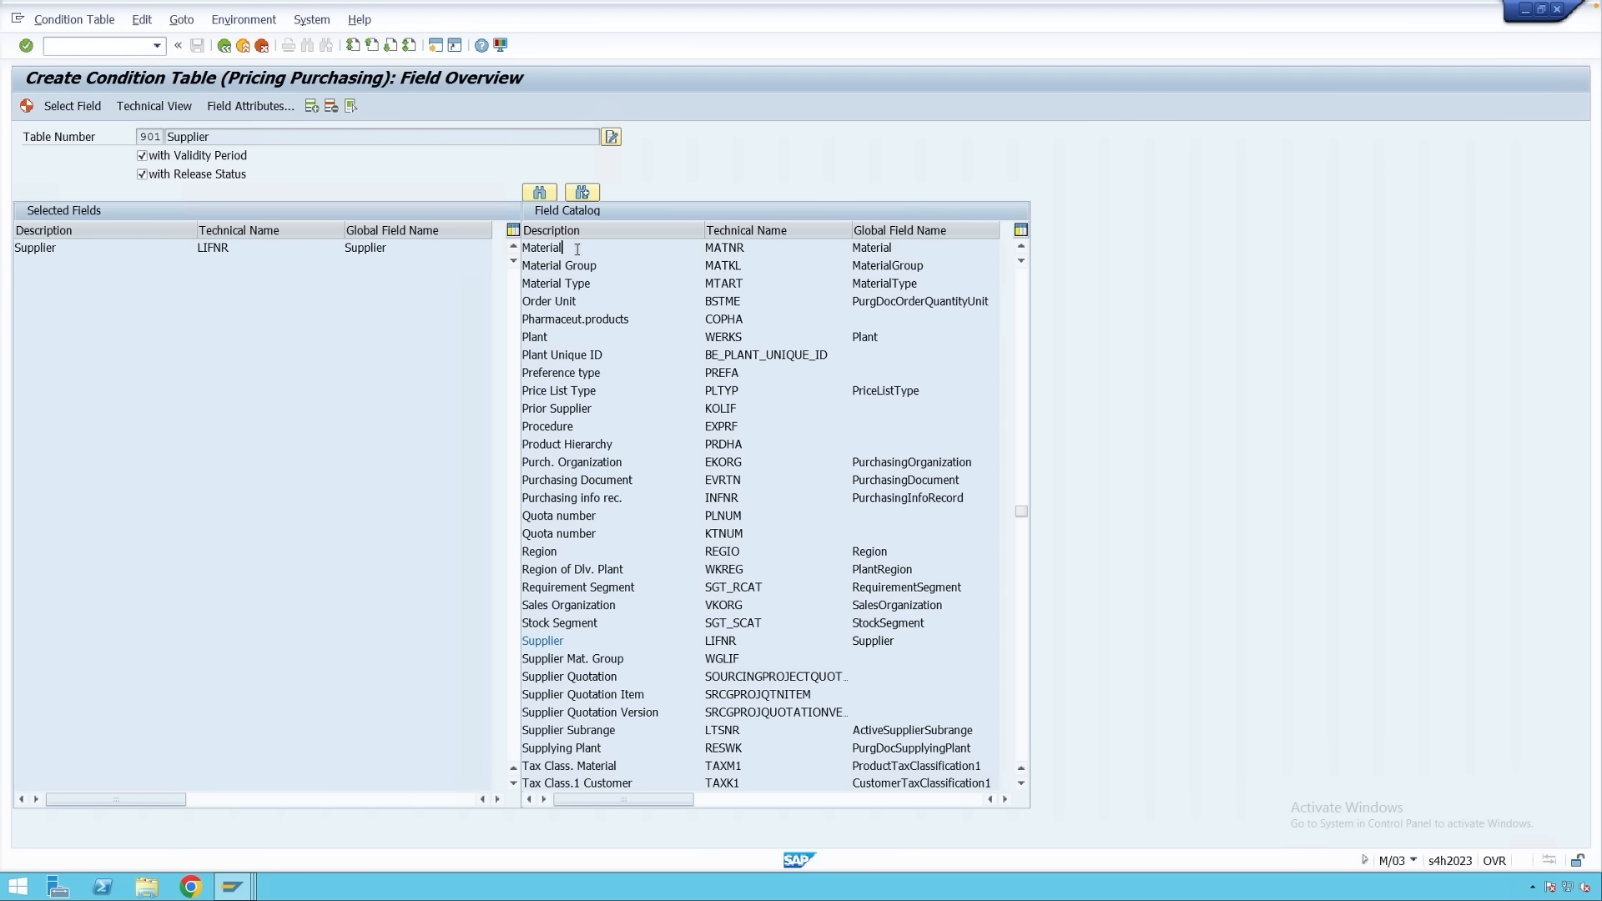
double_click(582, 248)
Find plant in the field catalog and add the Plant field (WERKS) to the condition table.
click(540, 193)
drag(333, 269, 214, 276)
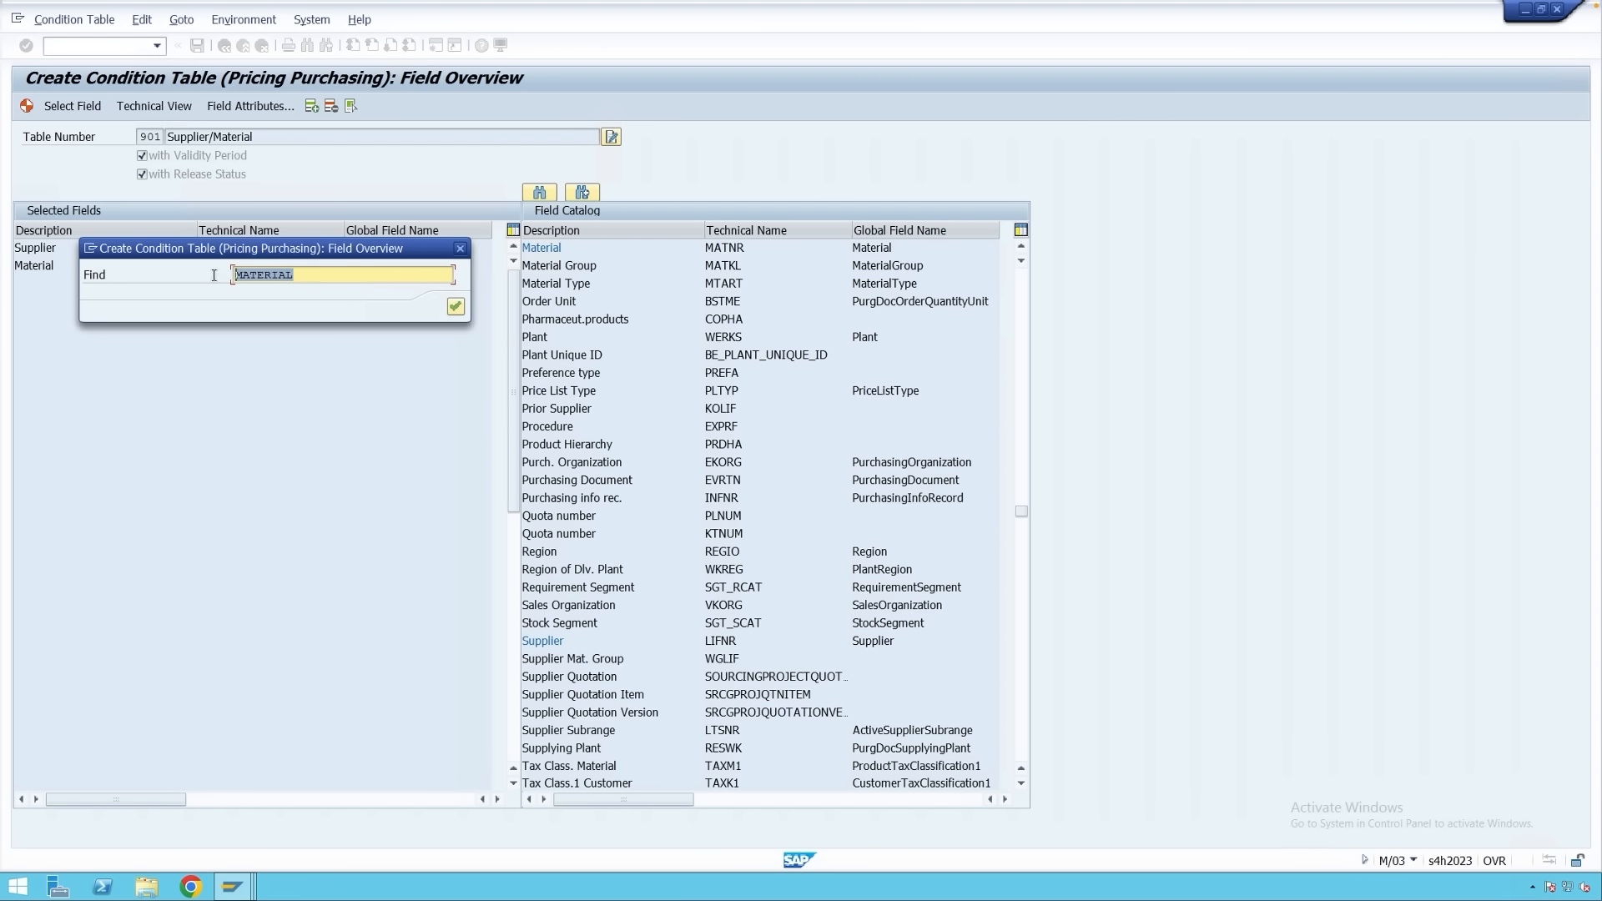
text(plan)
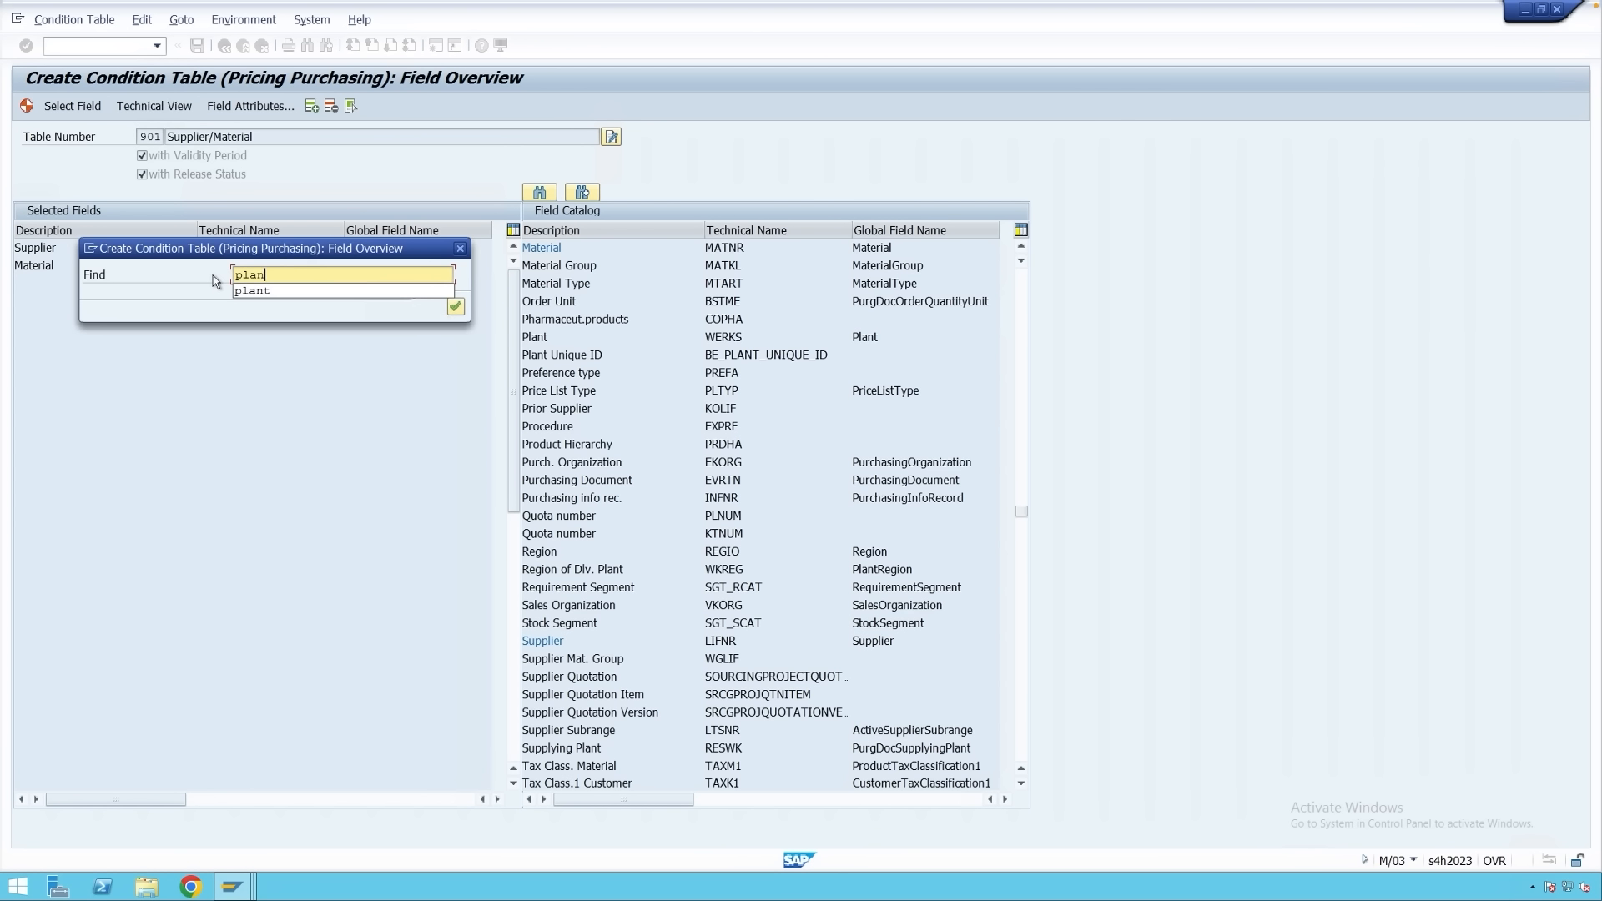
text(t)
click(457, 308)
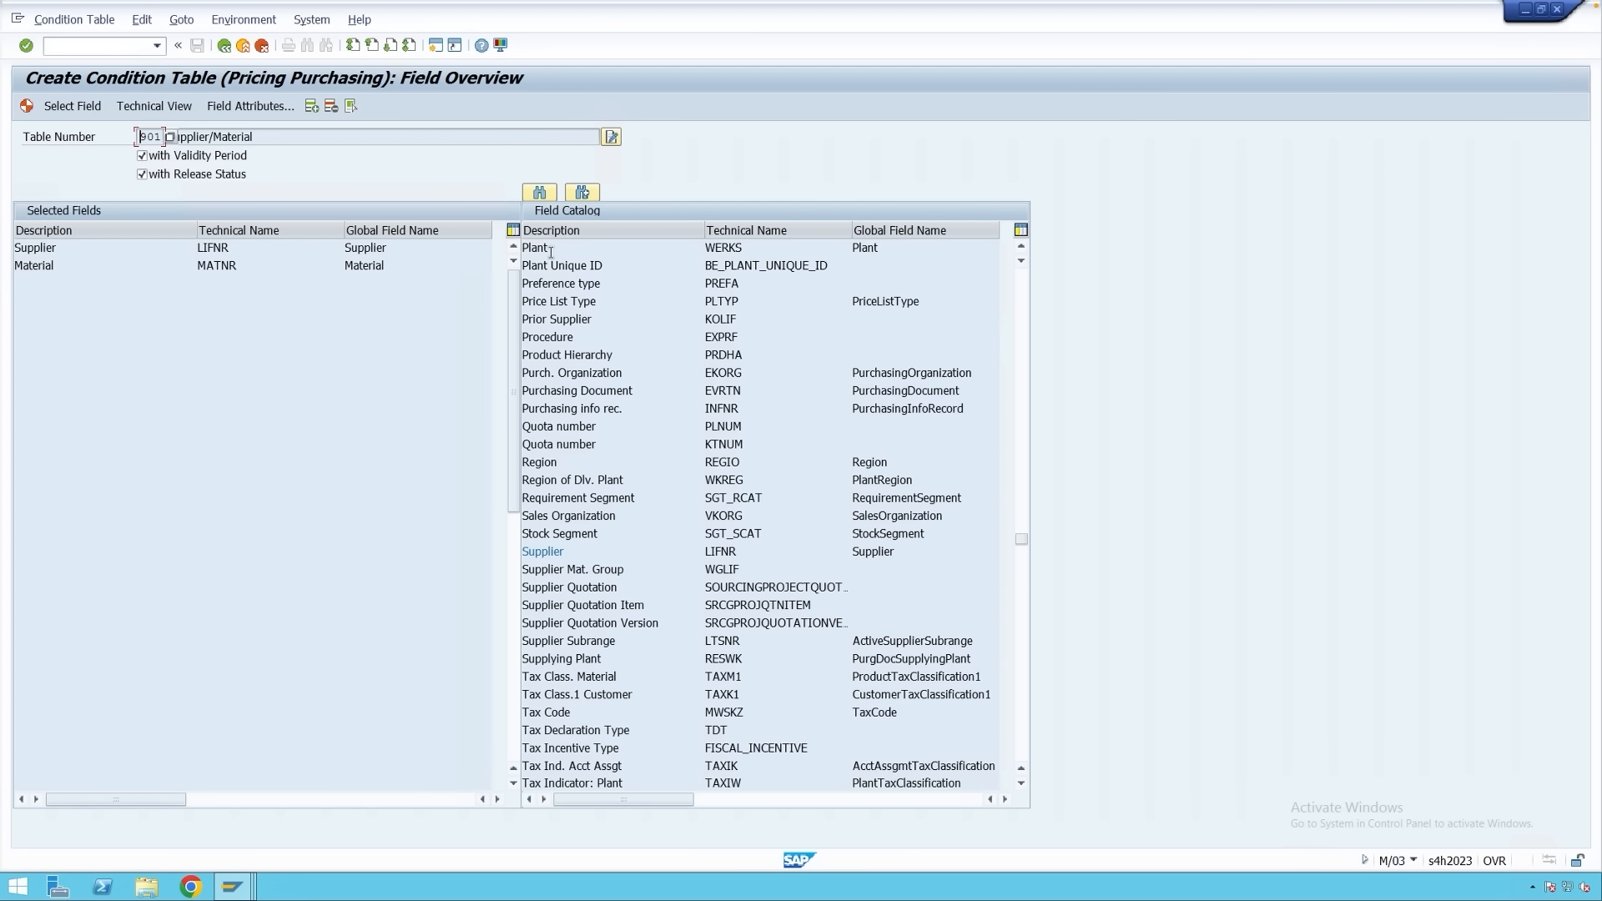
double_click(549, 248)
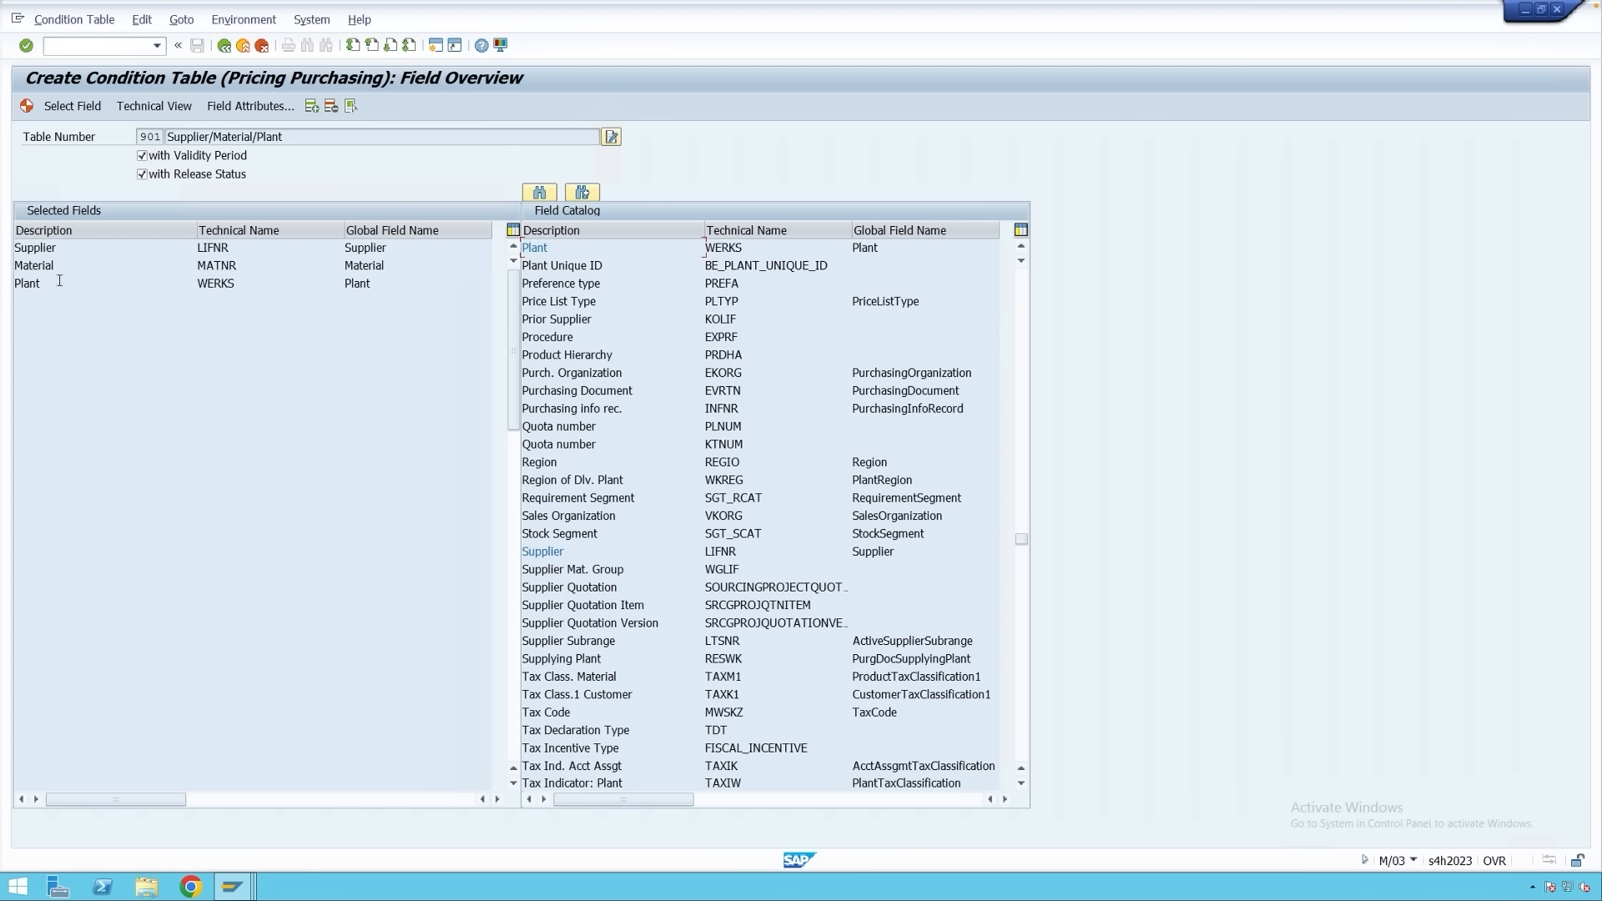
Save and generate condition table 901 as a local object, and leave the generation log.
key(ctrl+s)
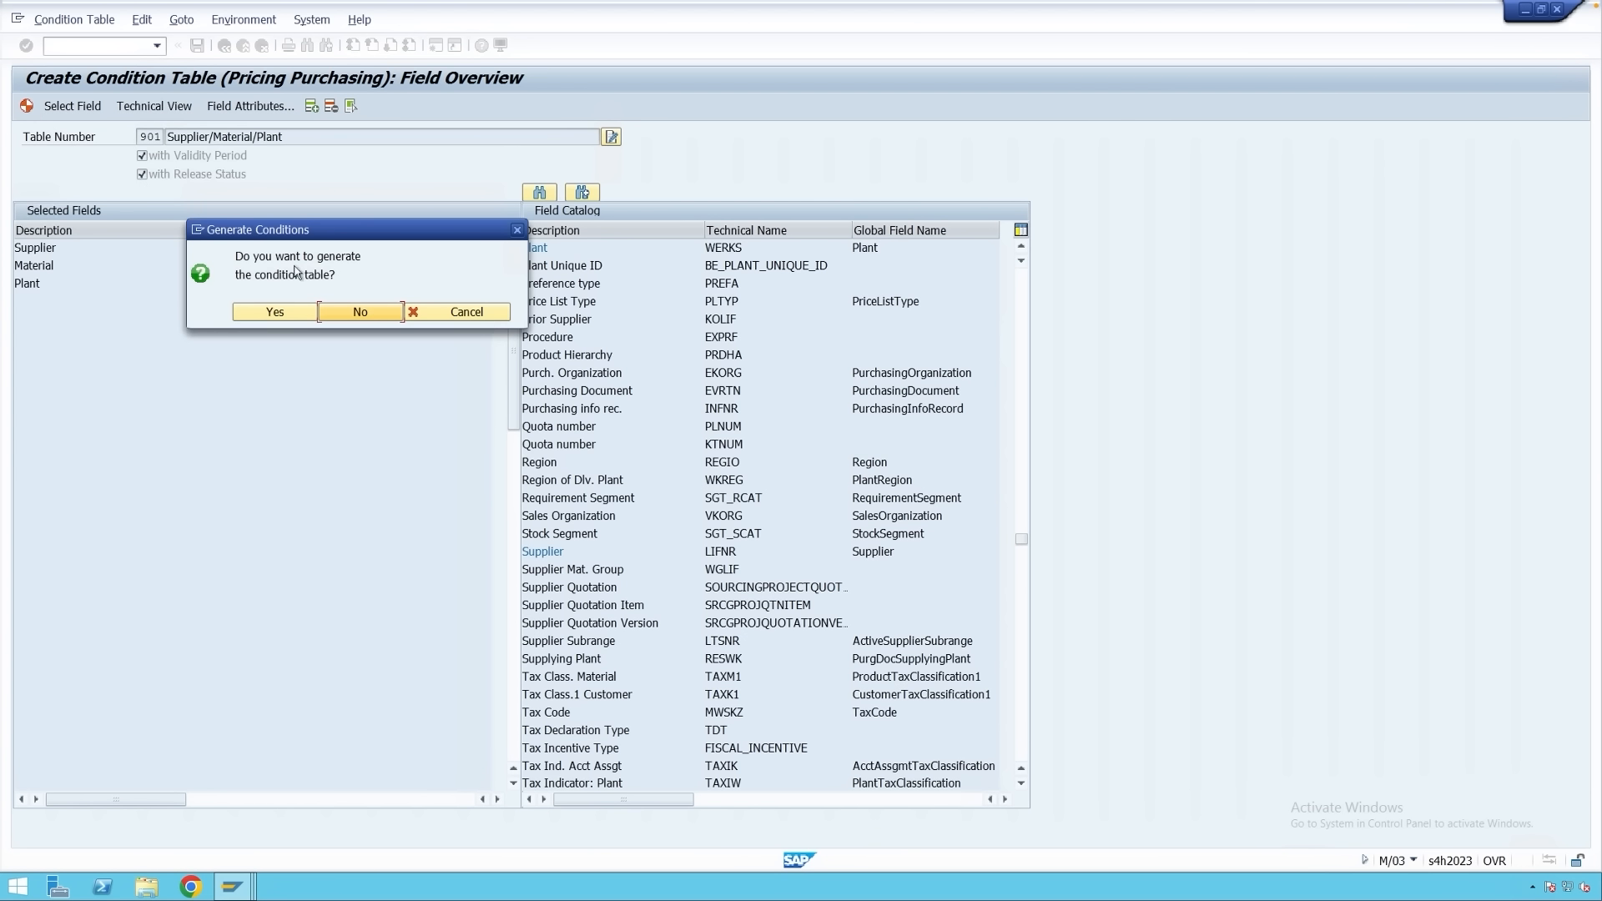
click(306, 311)
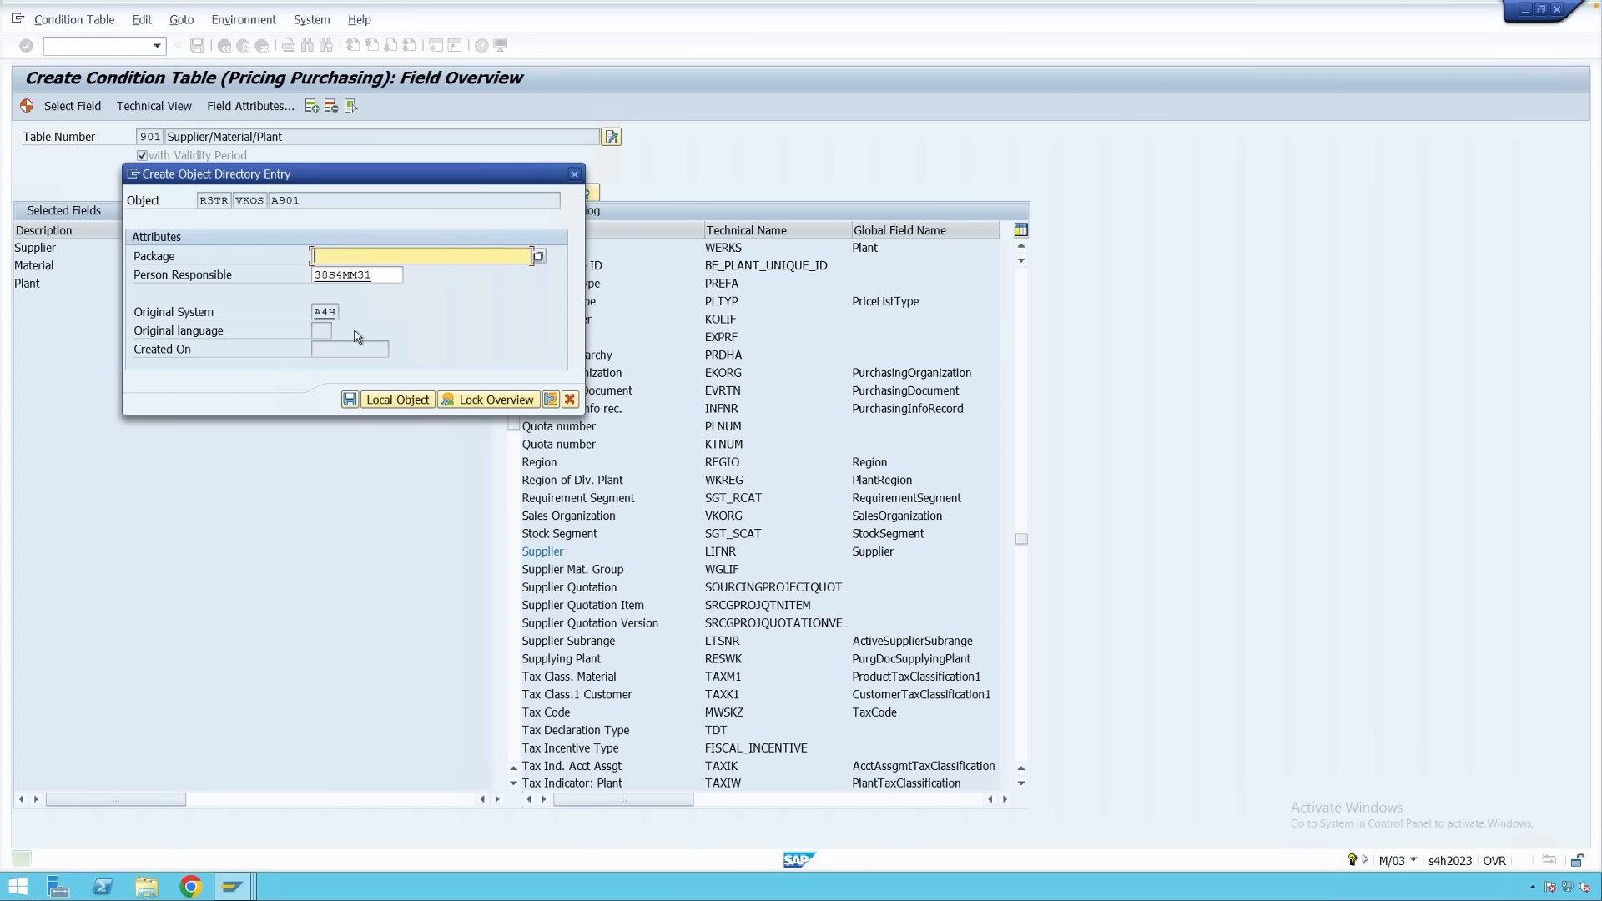
click(391, 400)
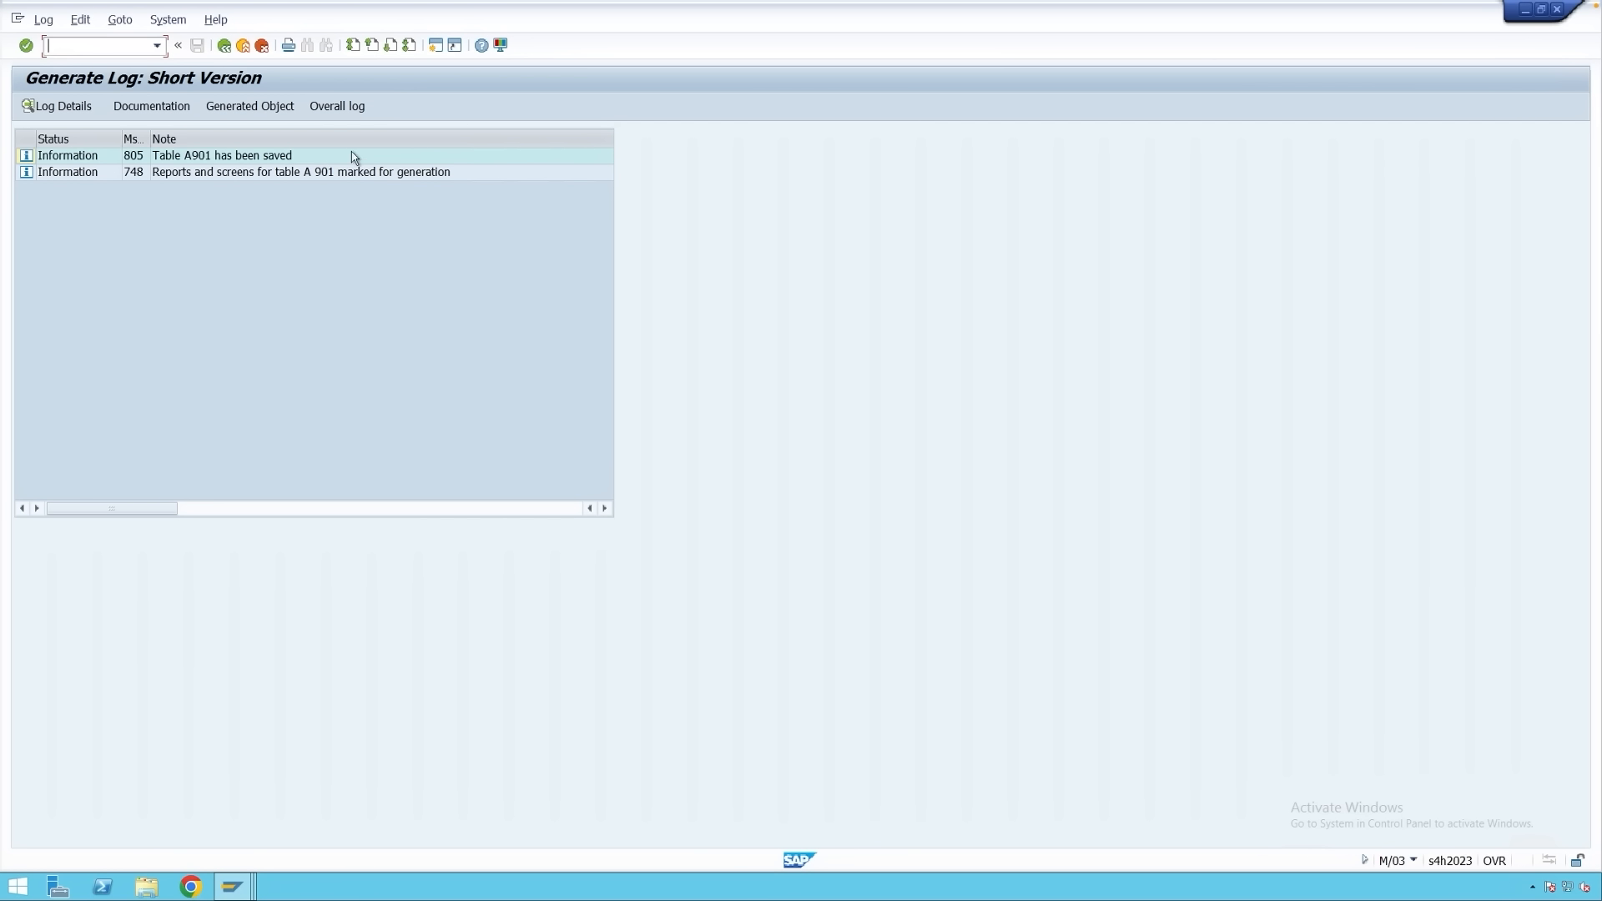
key(shift+F3)
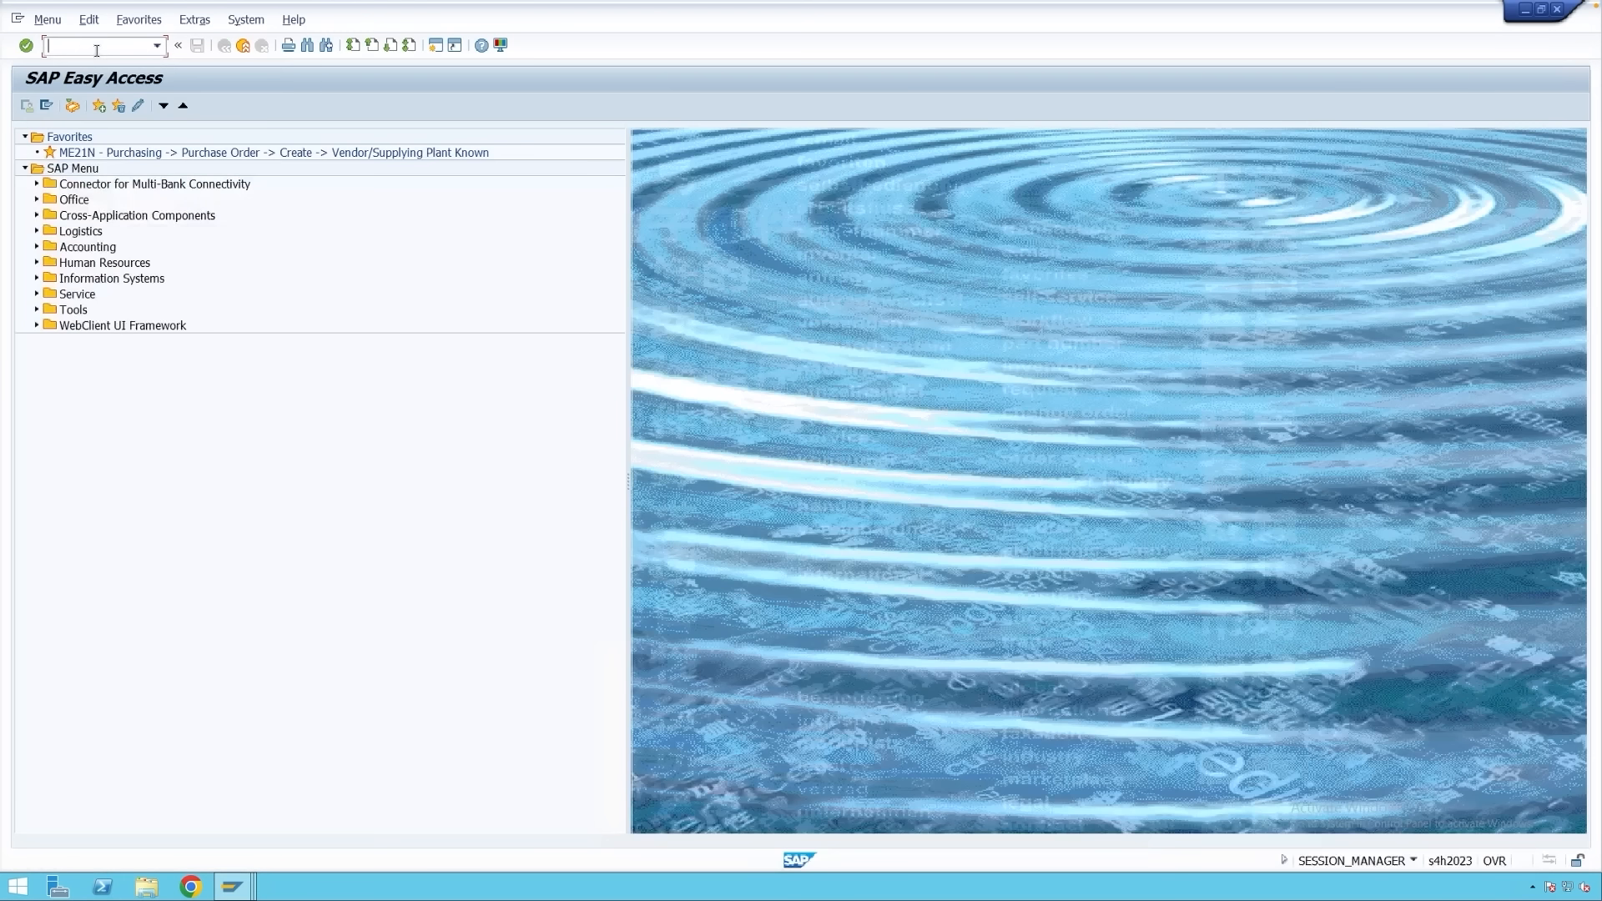
Look up database table A901 in transaction SE16N.
text(se16n)
key(Return)
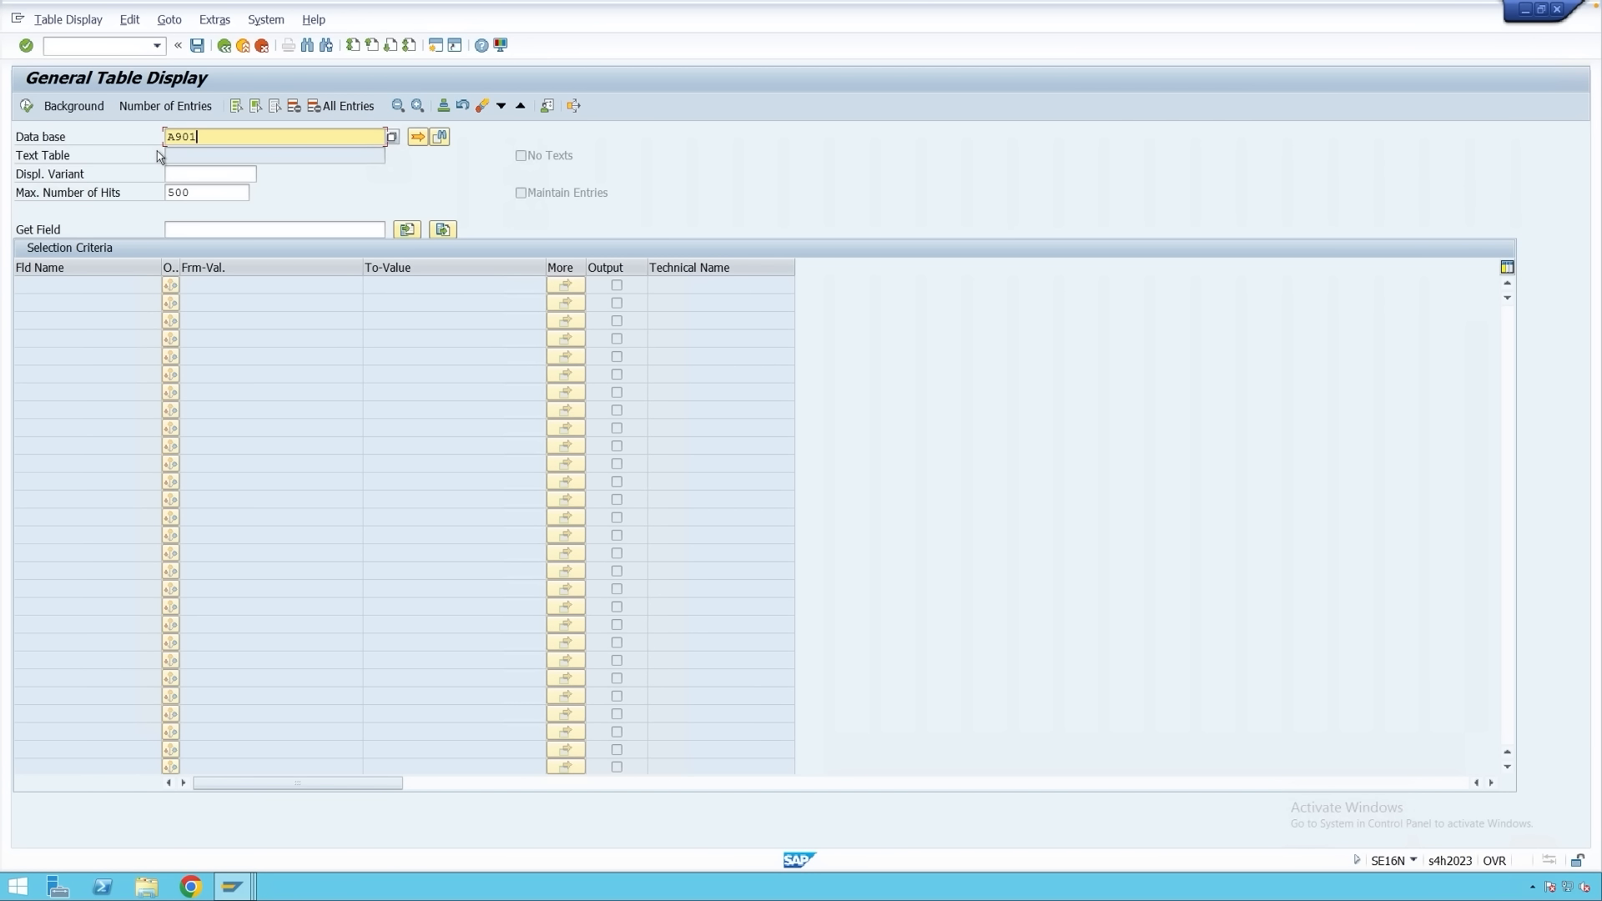
key(Return)
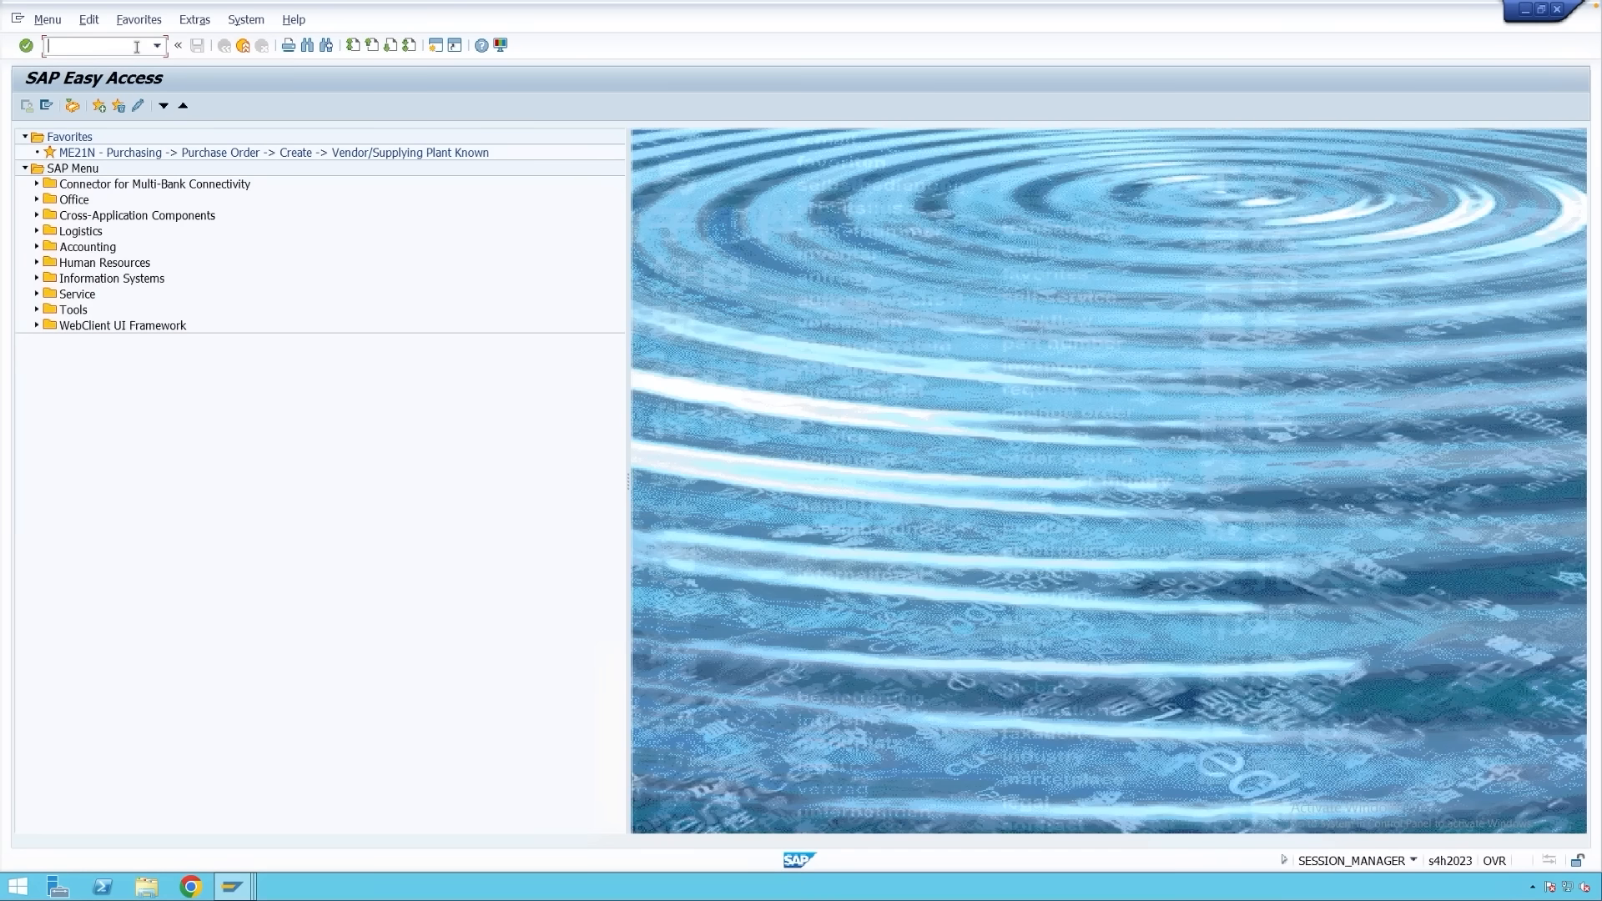
Run transaction M/07 and copy access sequence 0002 Gross Price to Z004 with all its dependent entries.
text(m/07)
key(Return)
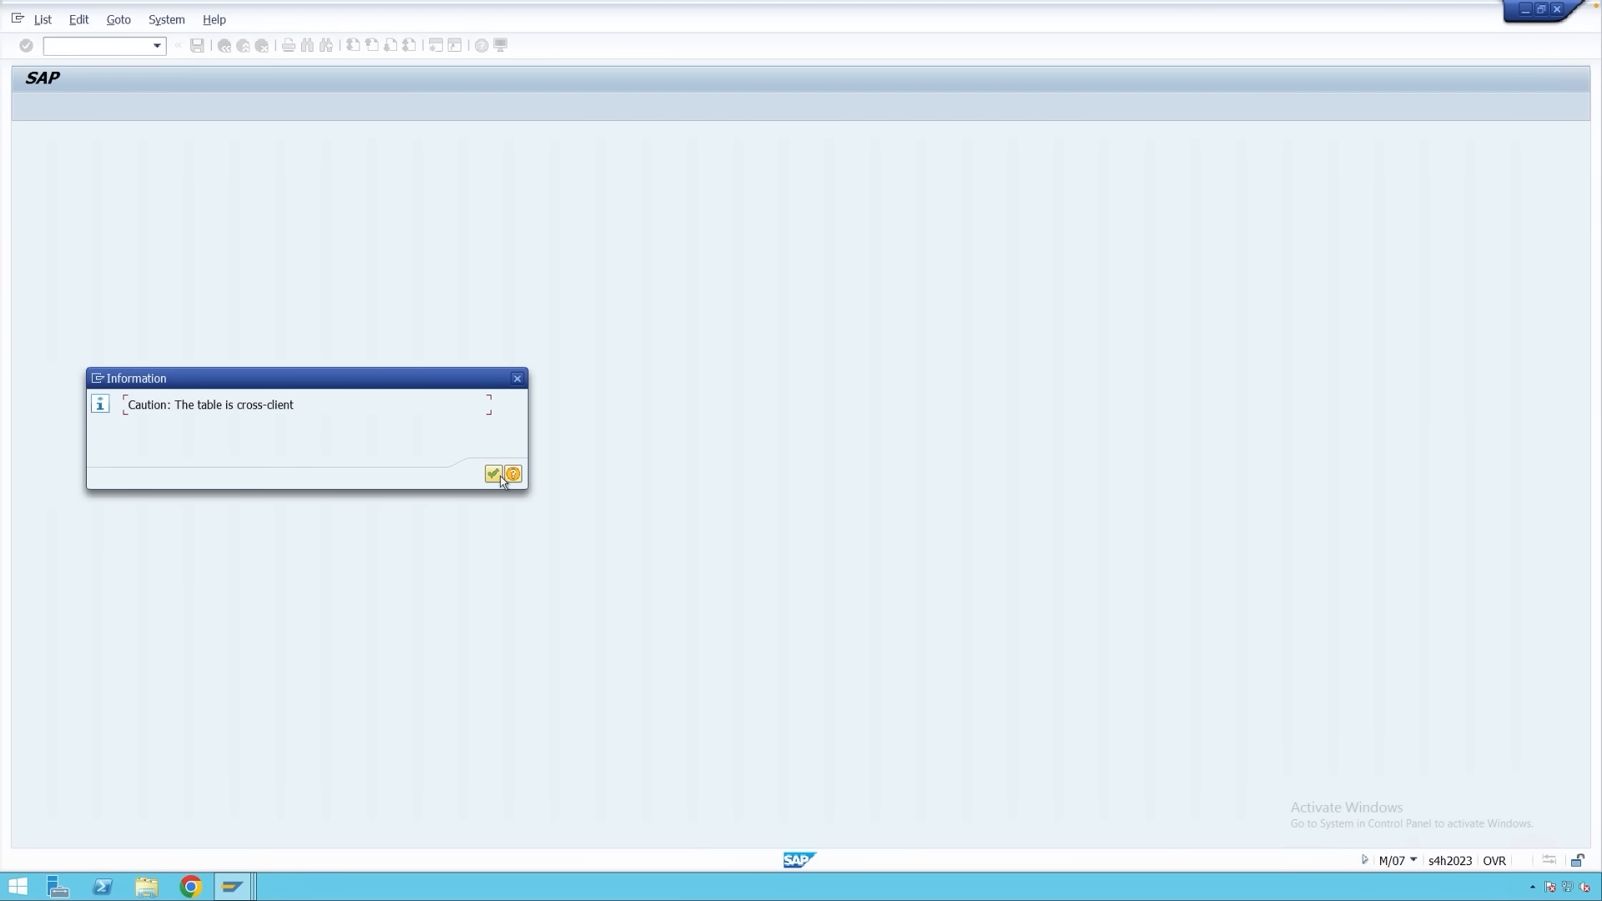
key(Return)
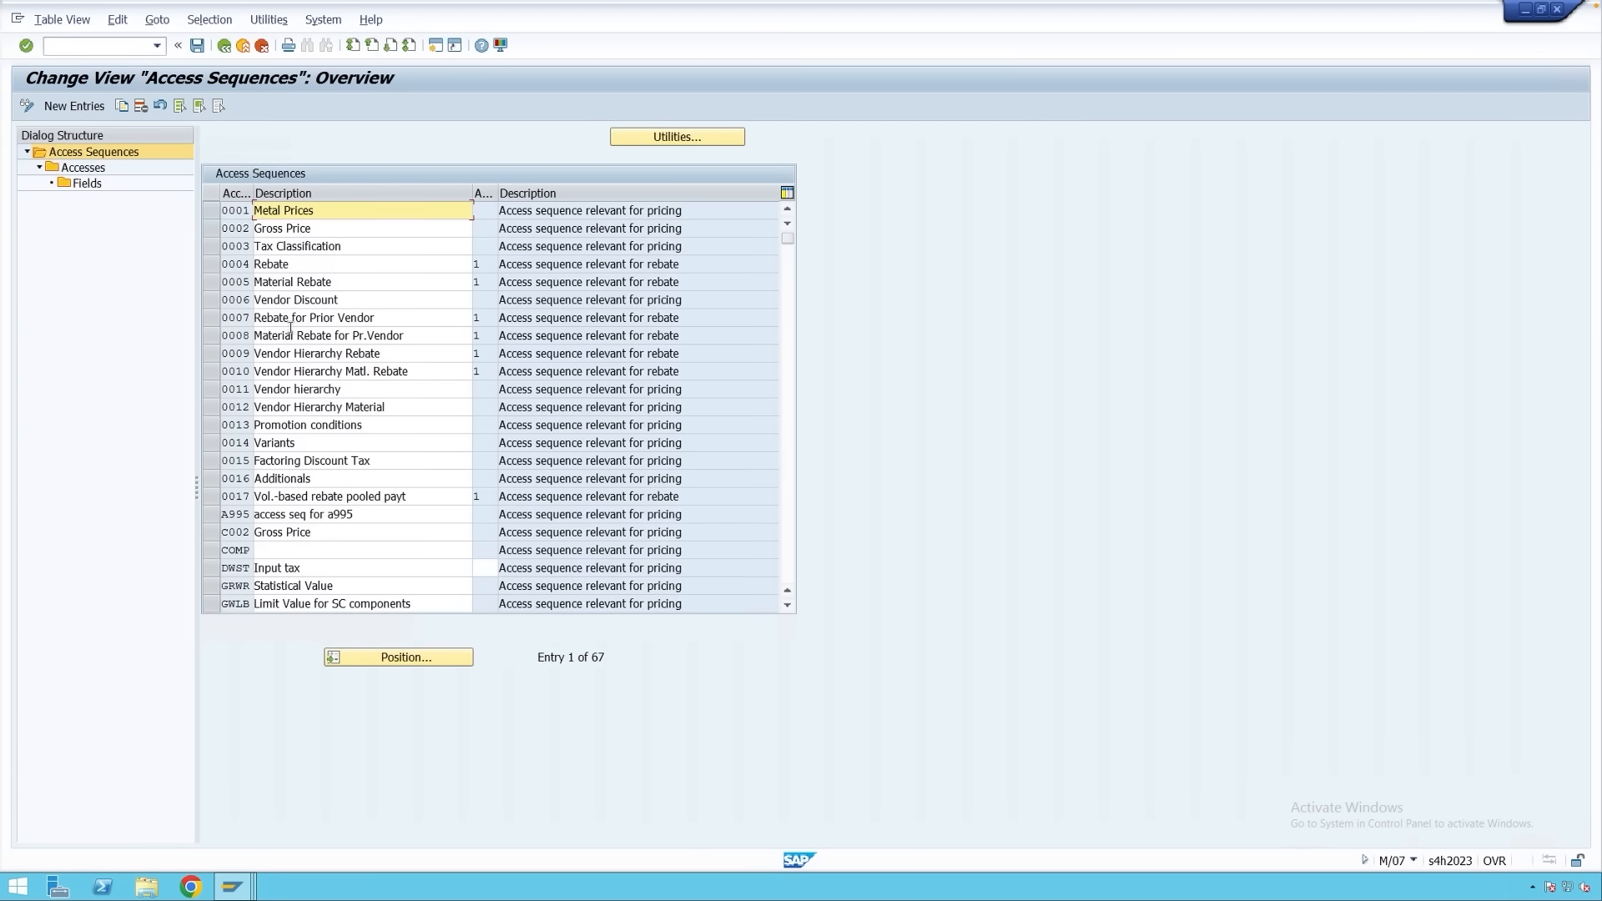
click(210, 230)
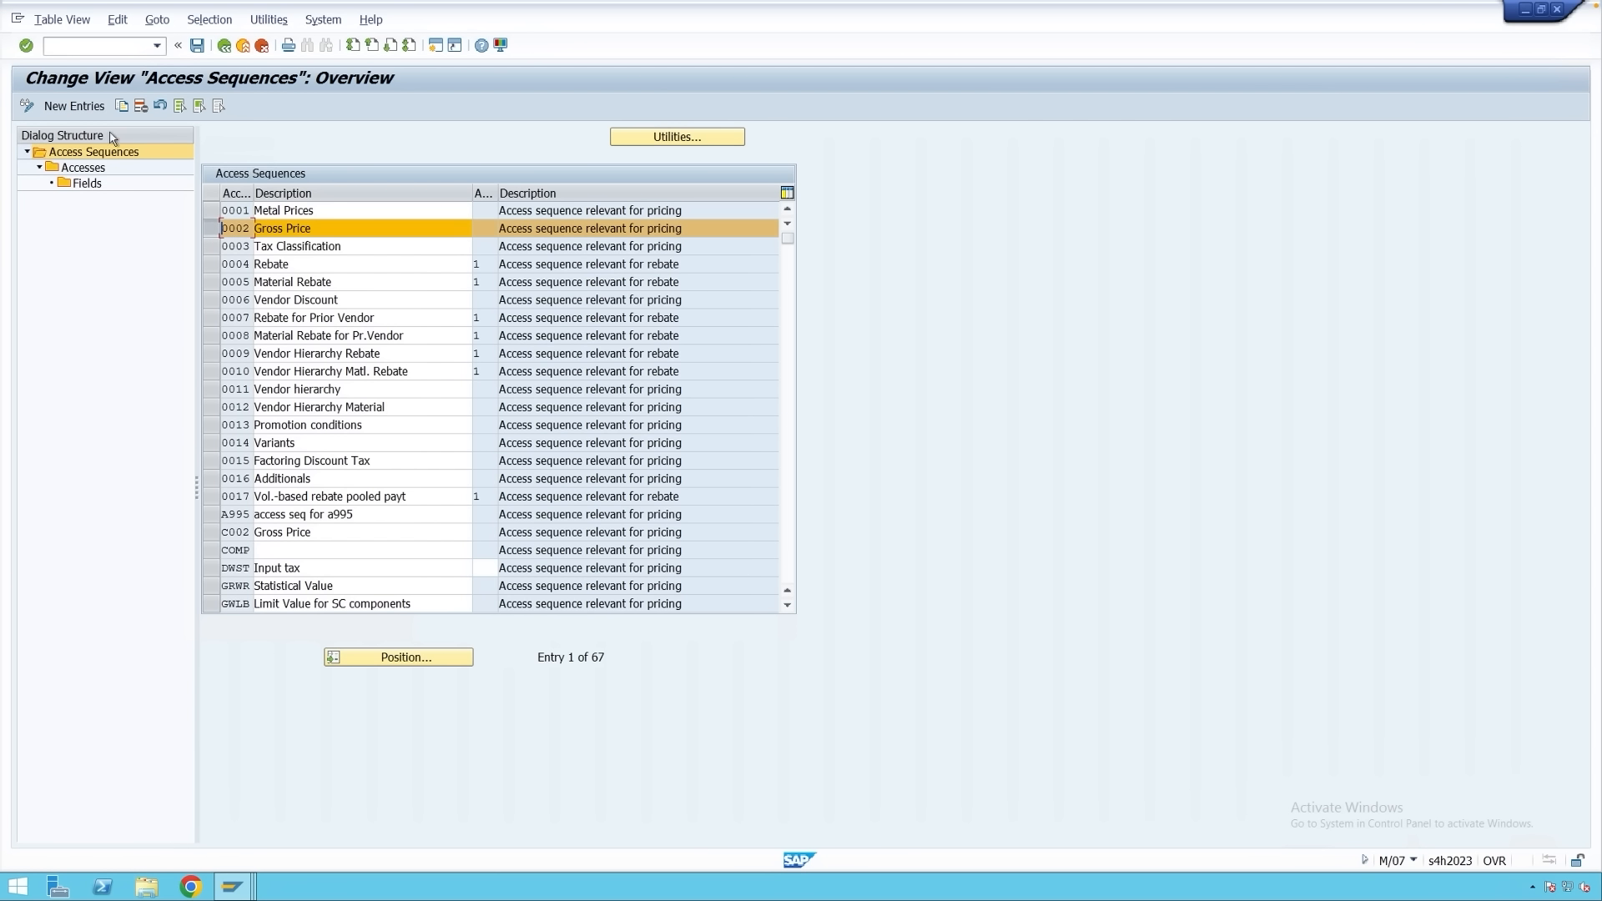
click(121, 107)
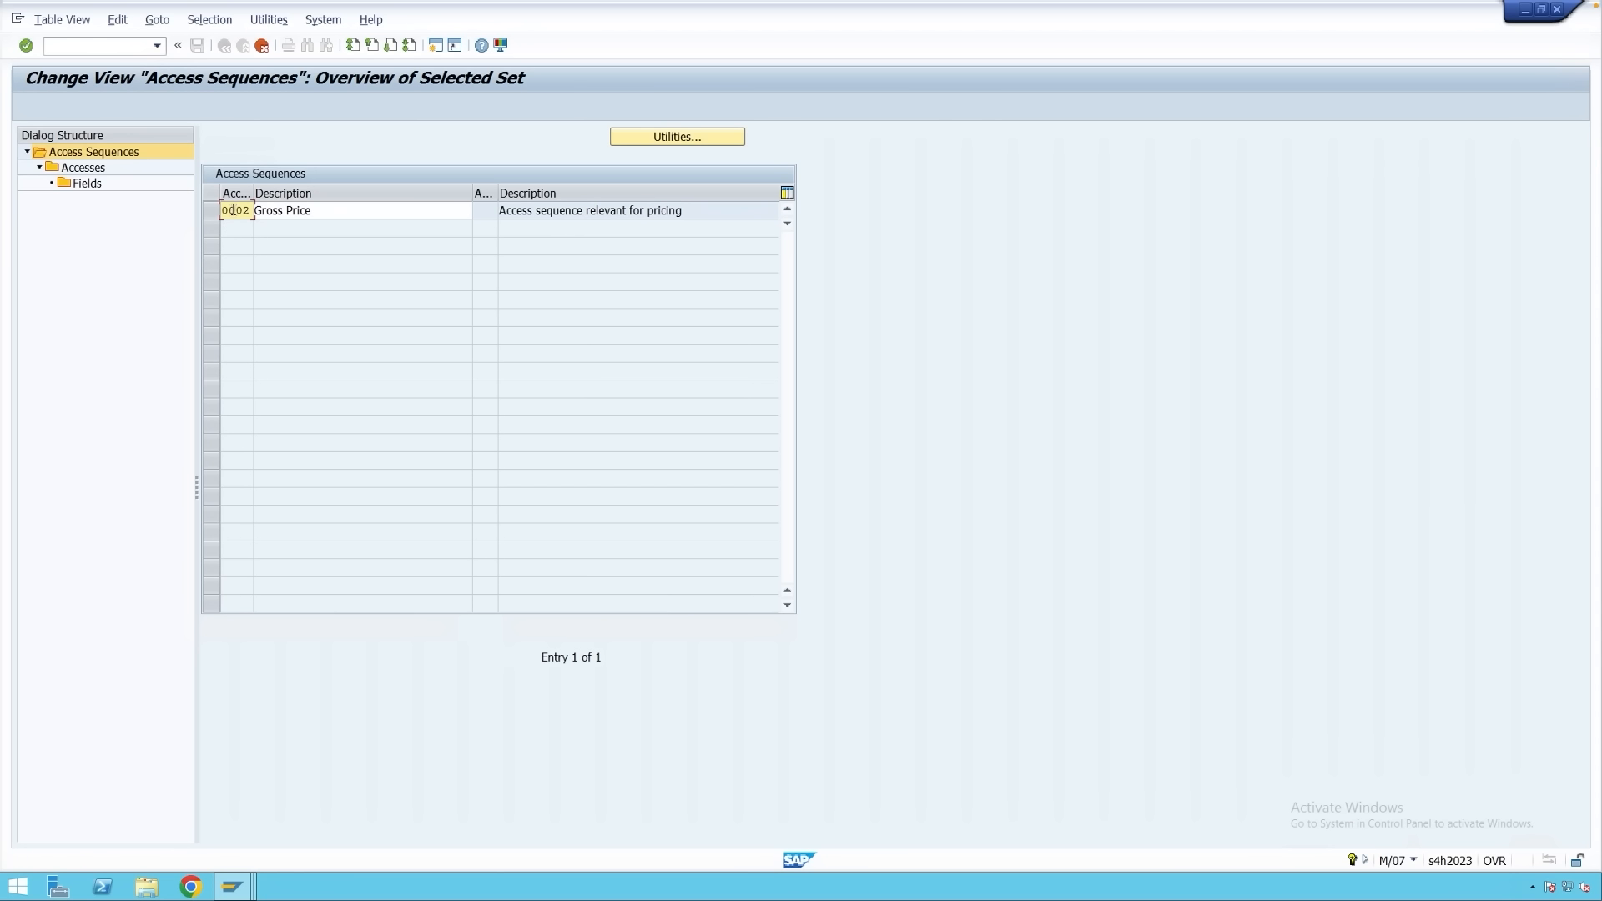
drag(229, 212, 222, 213)
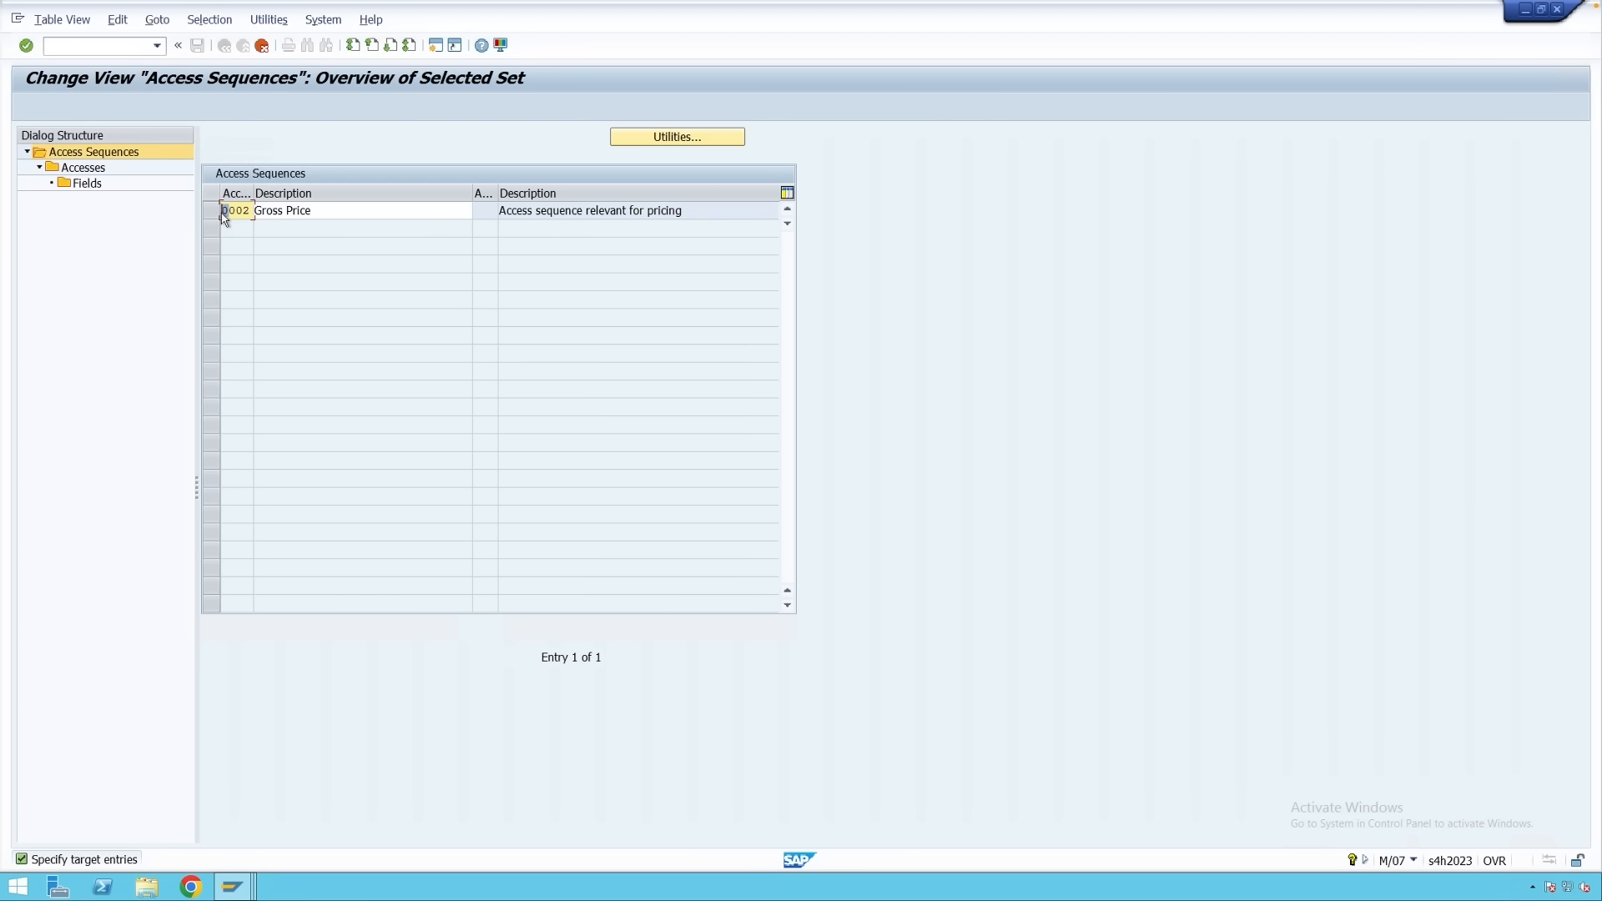
text(Z004)
key(Return)
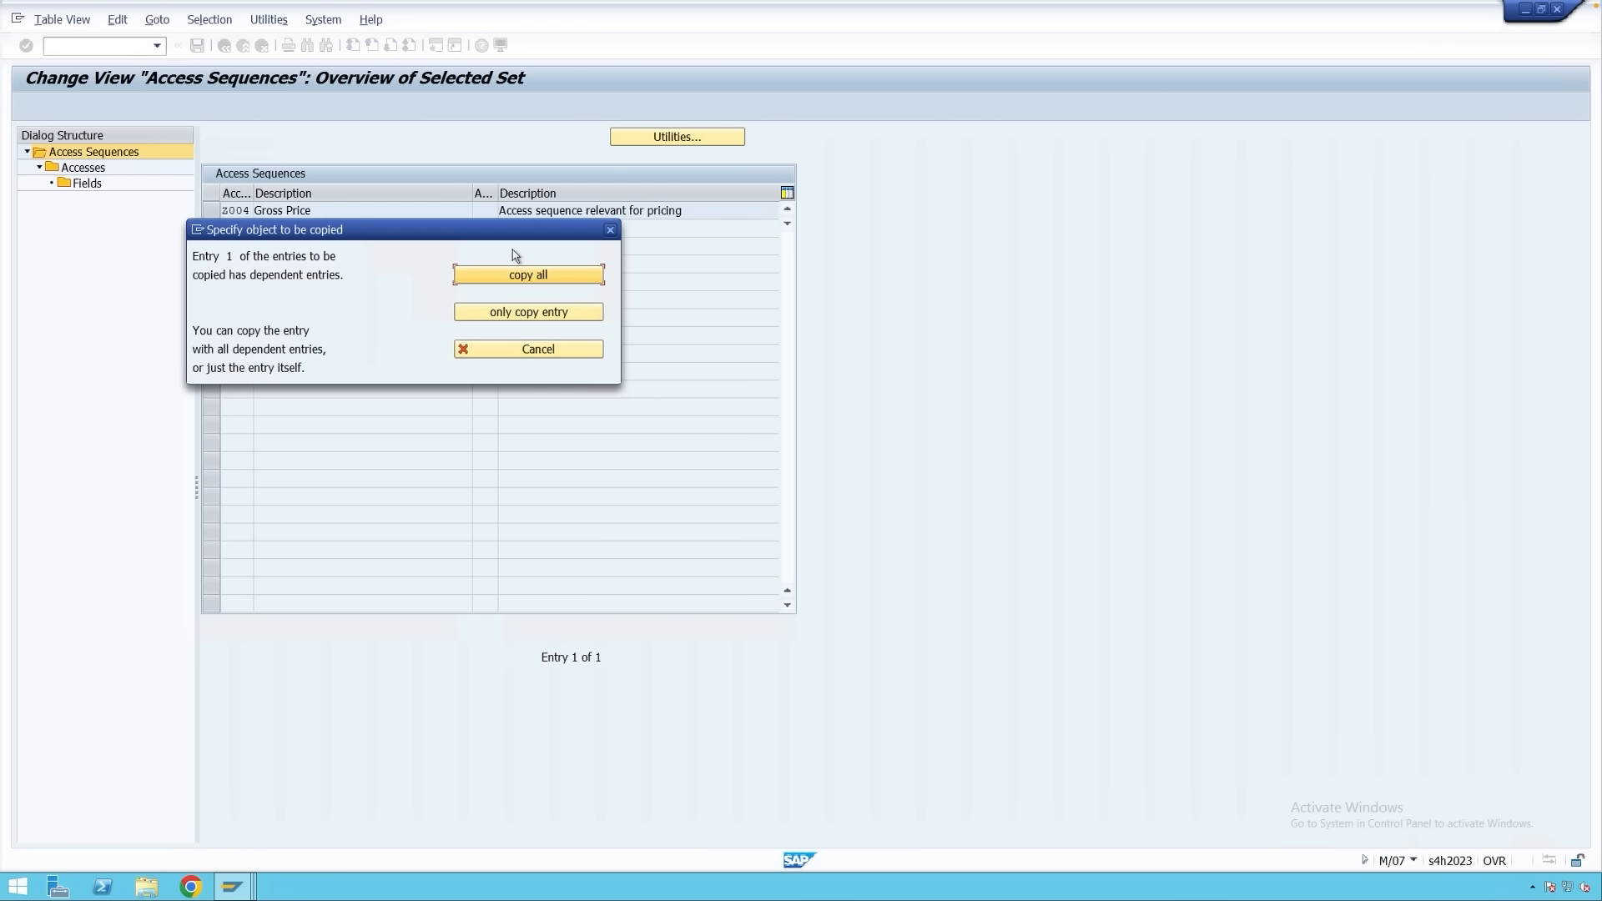
click(528, 276)
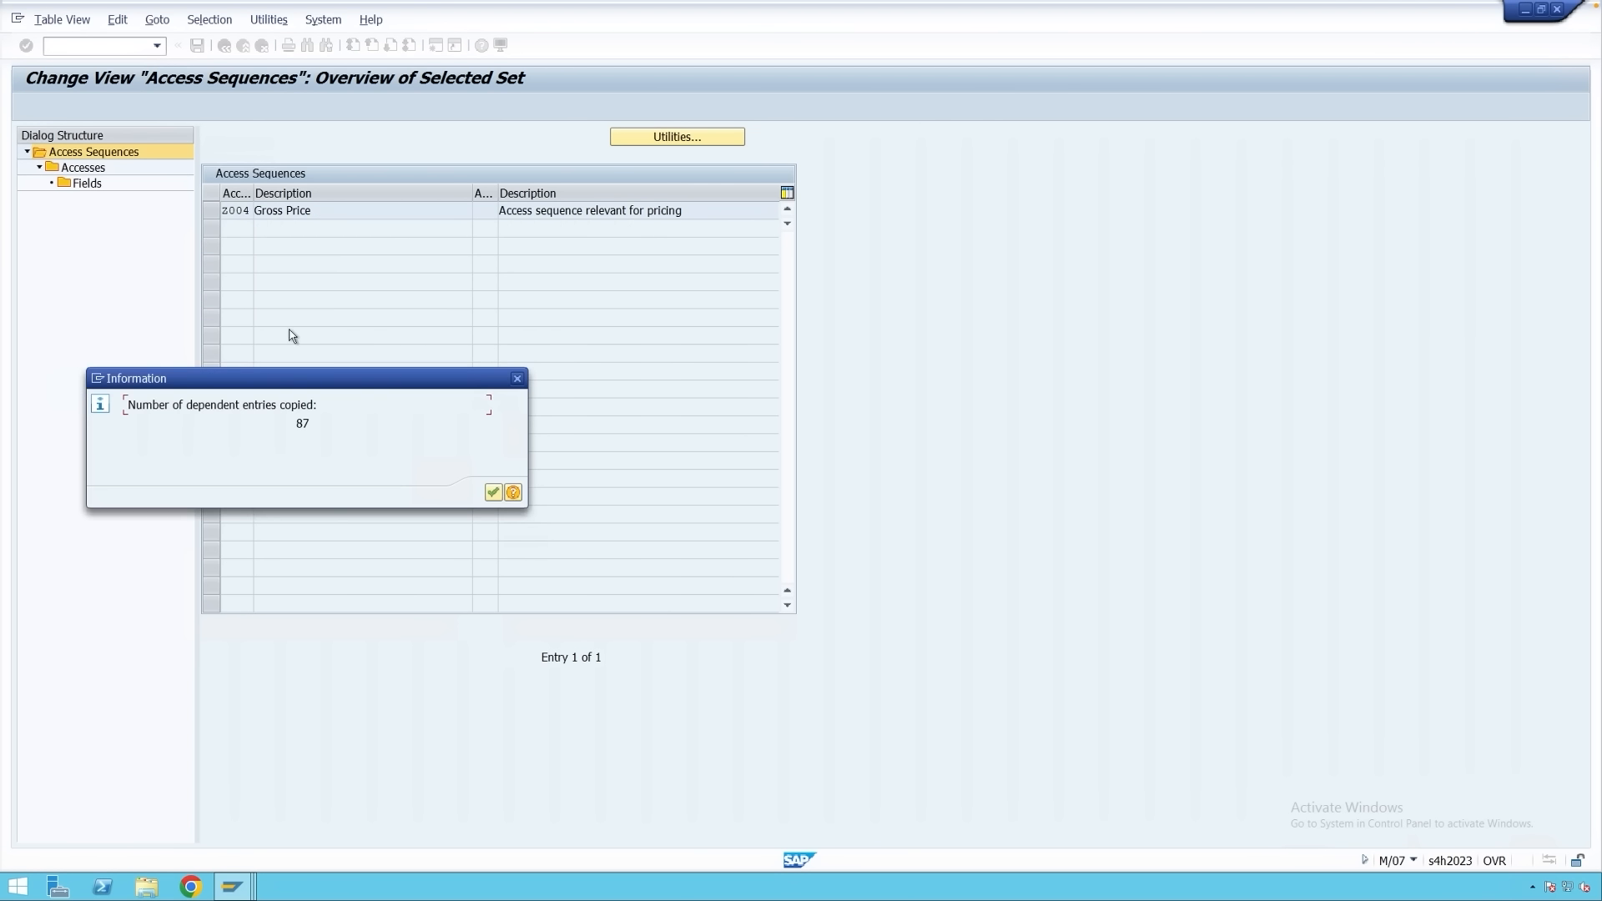
click(500, 496)
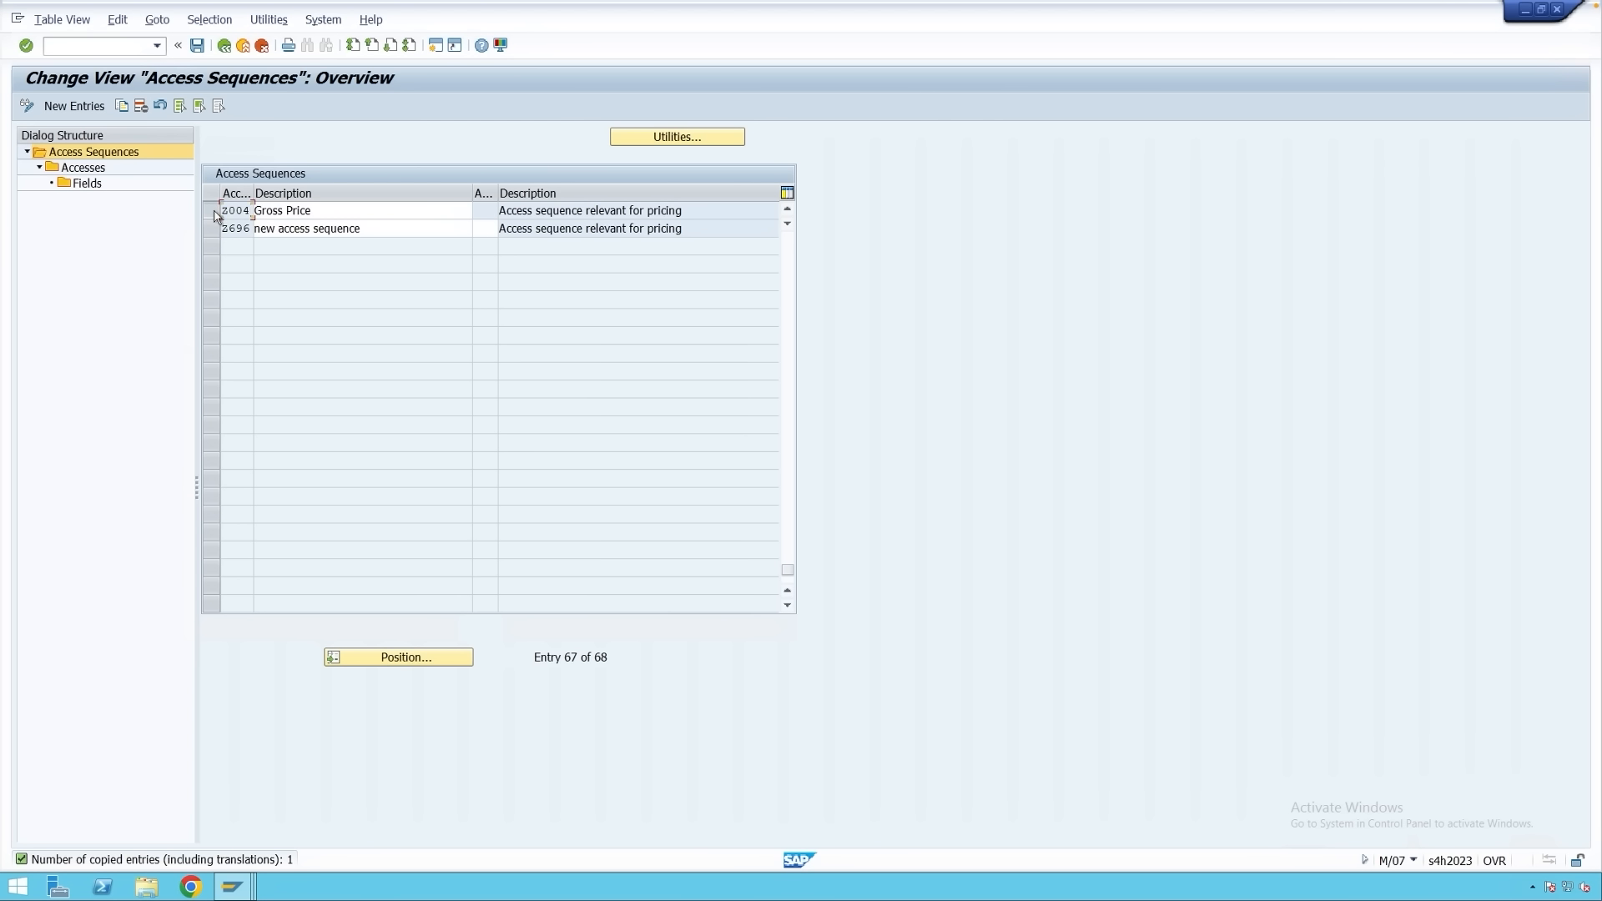
Add exclusive access number 80 with table 901 to the accesses of access sequence Z004.
click(213, 212)
double_click(94, 171)
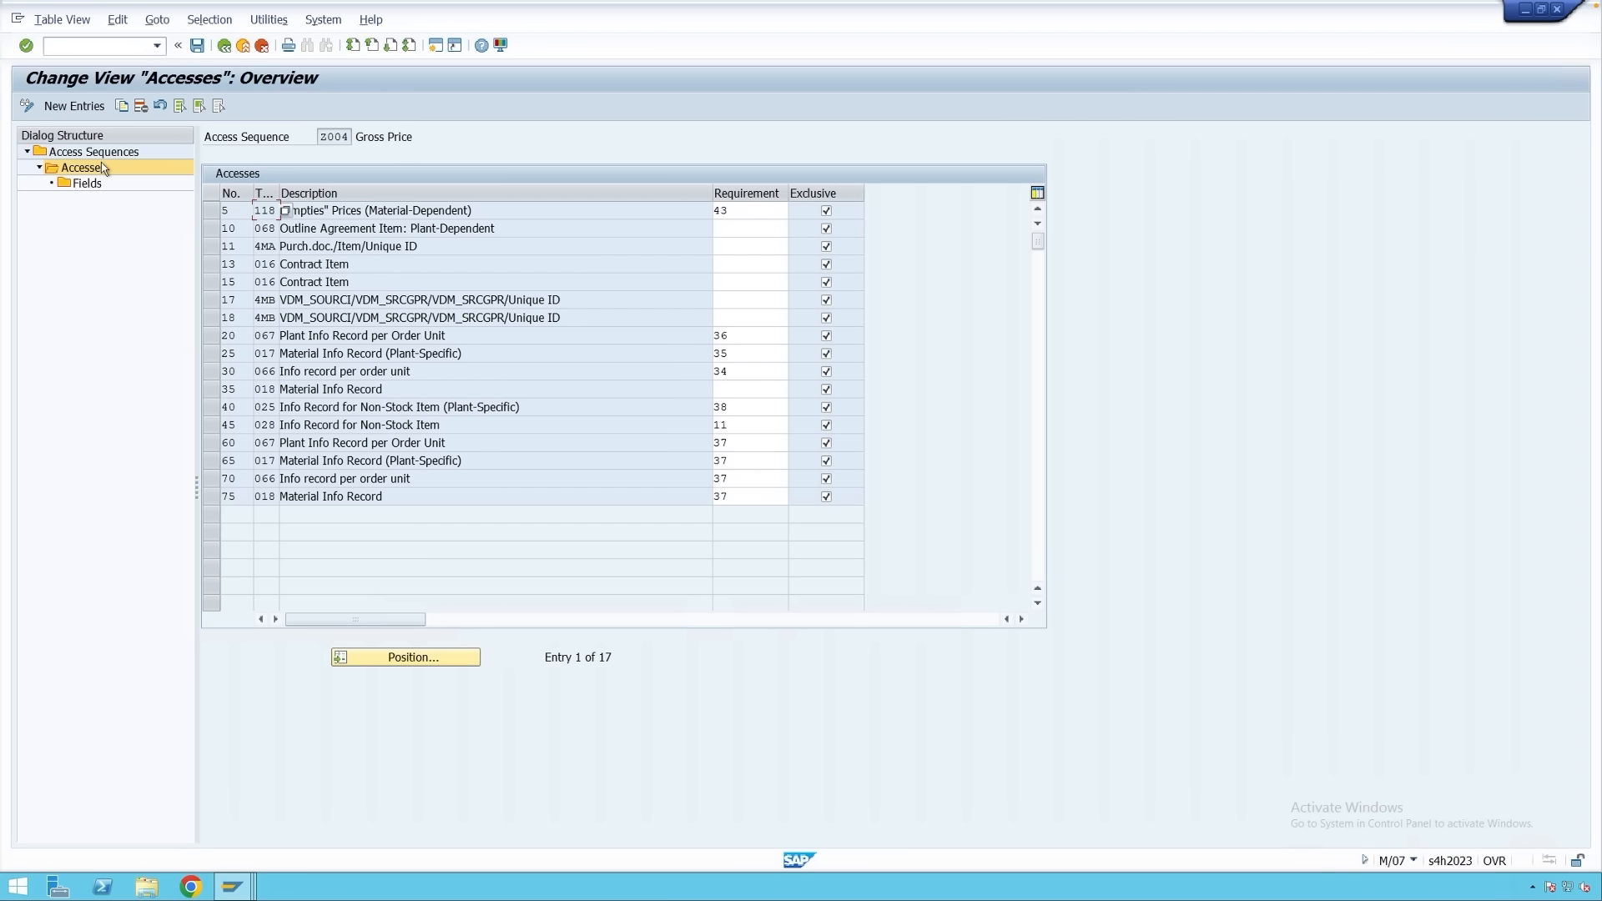
click(73, 106)
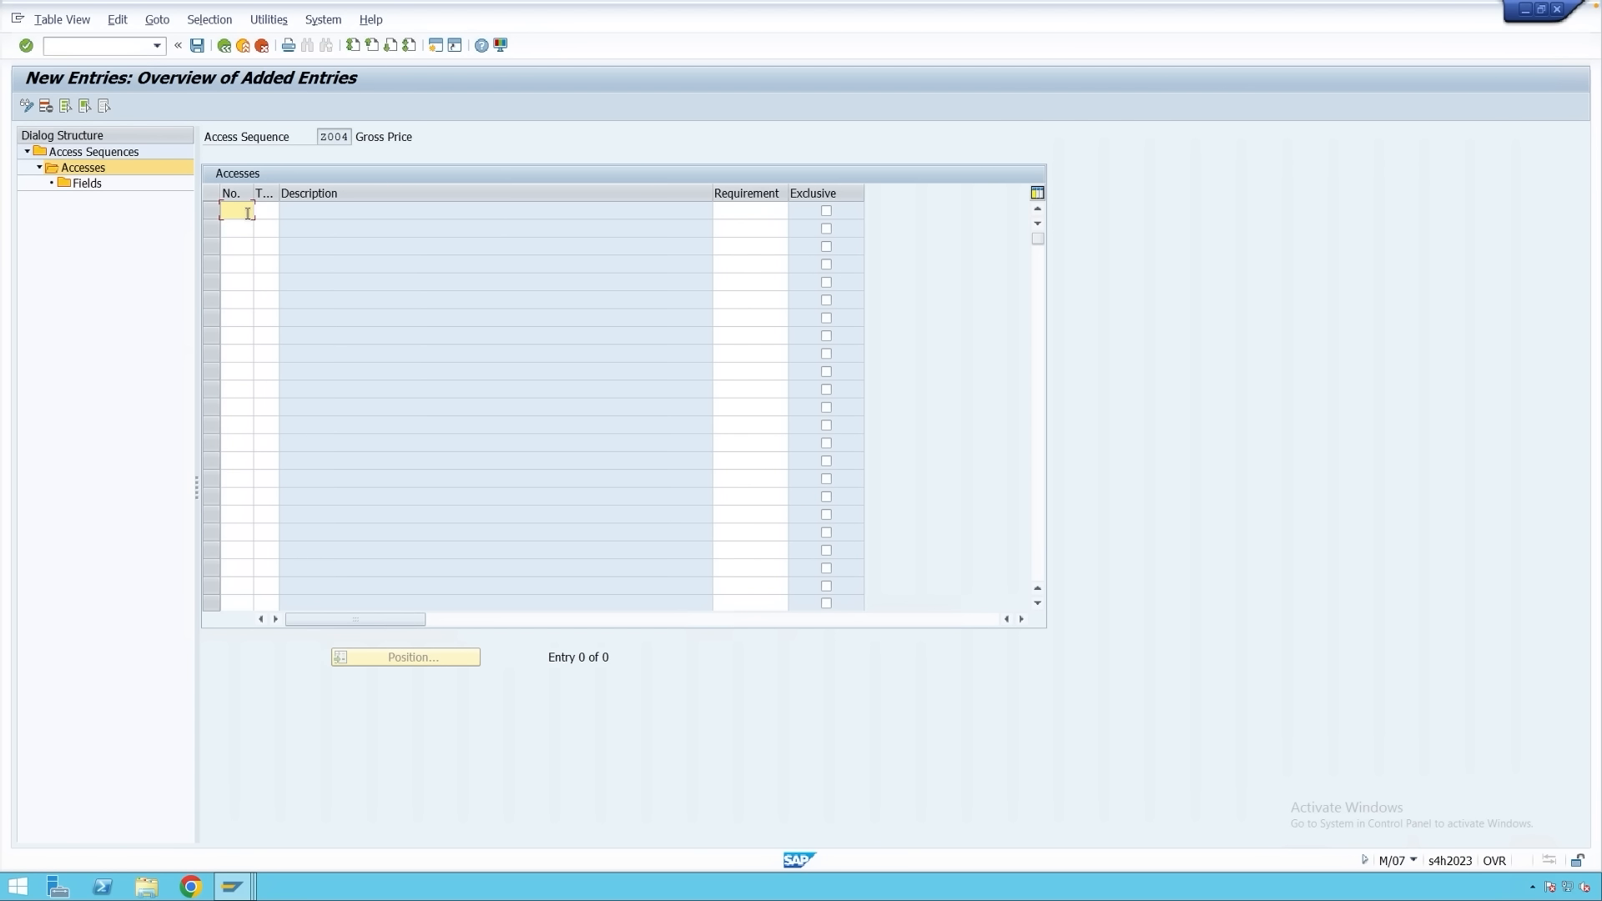
text(80)
click(265, 212)
text(901)
click(826, 213)
key(Return)
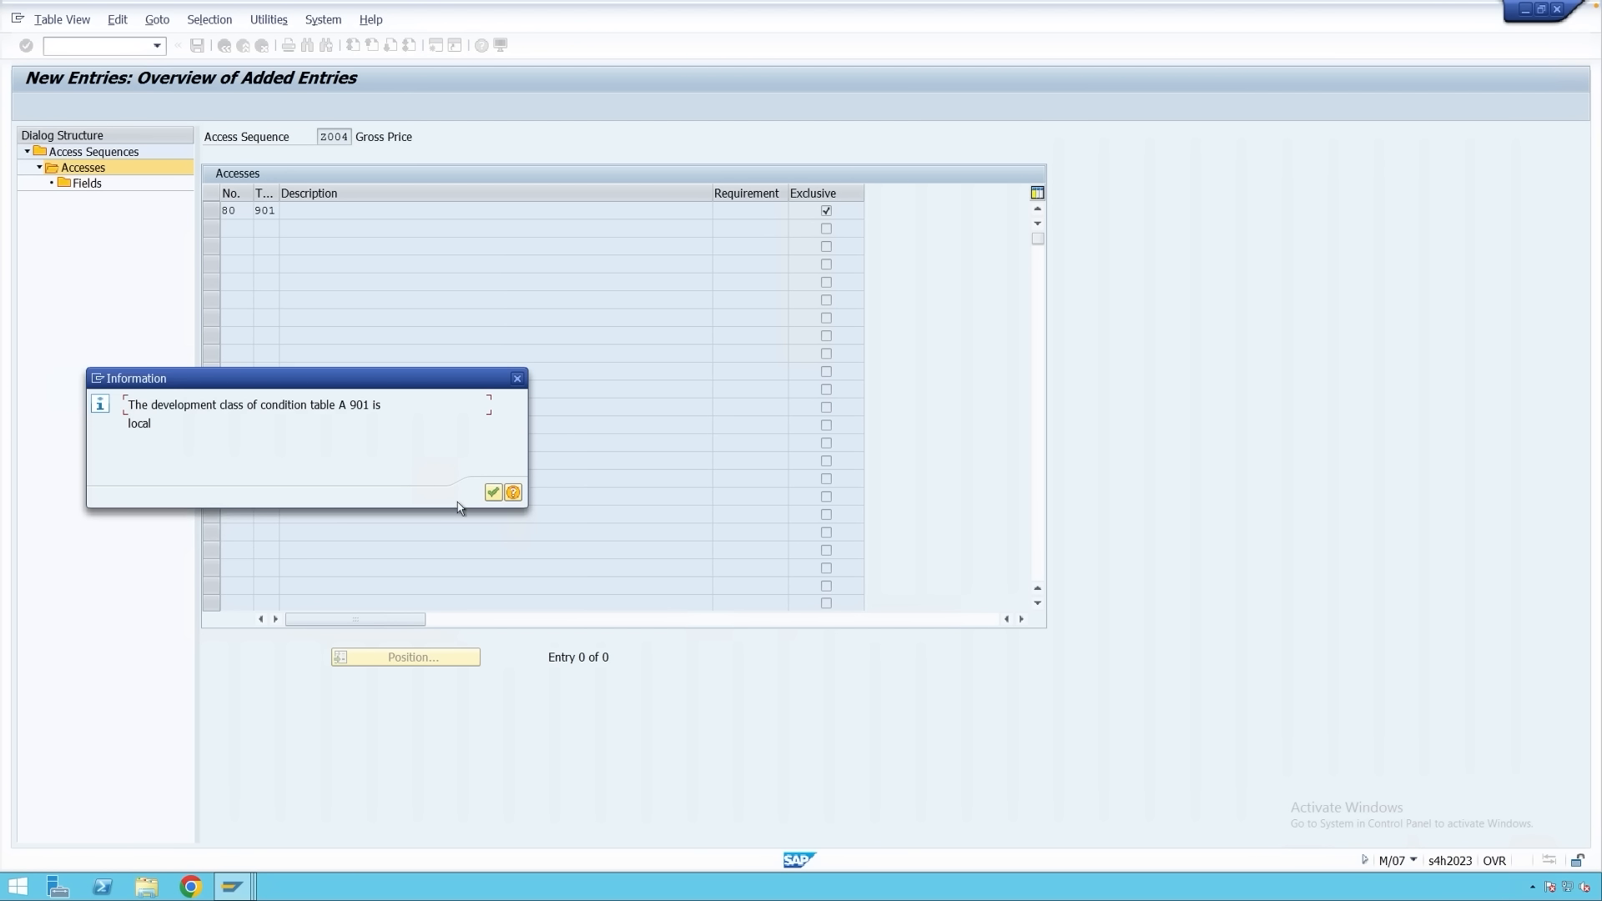
click(492, 493)
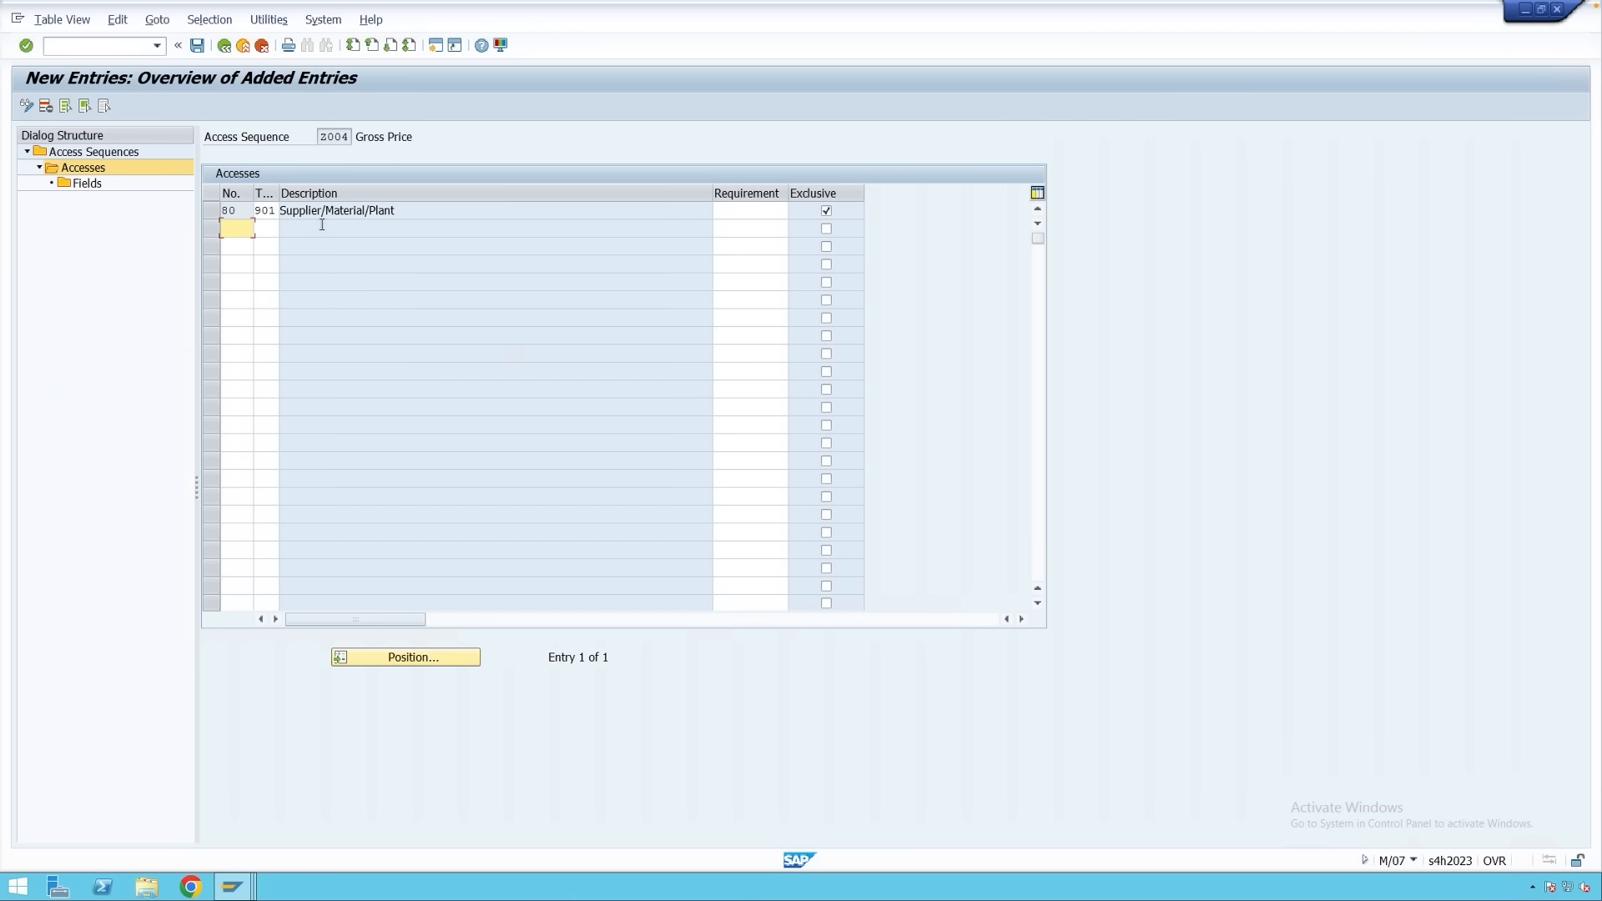
click(224, 45)
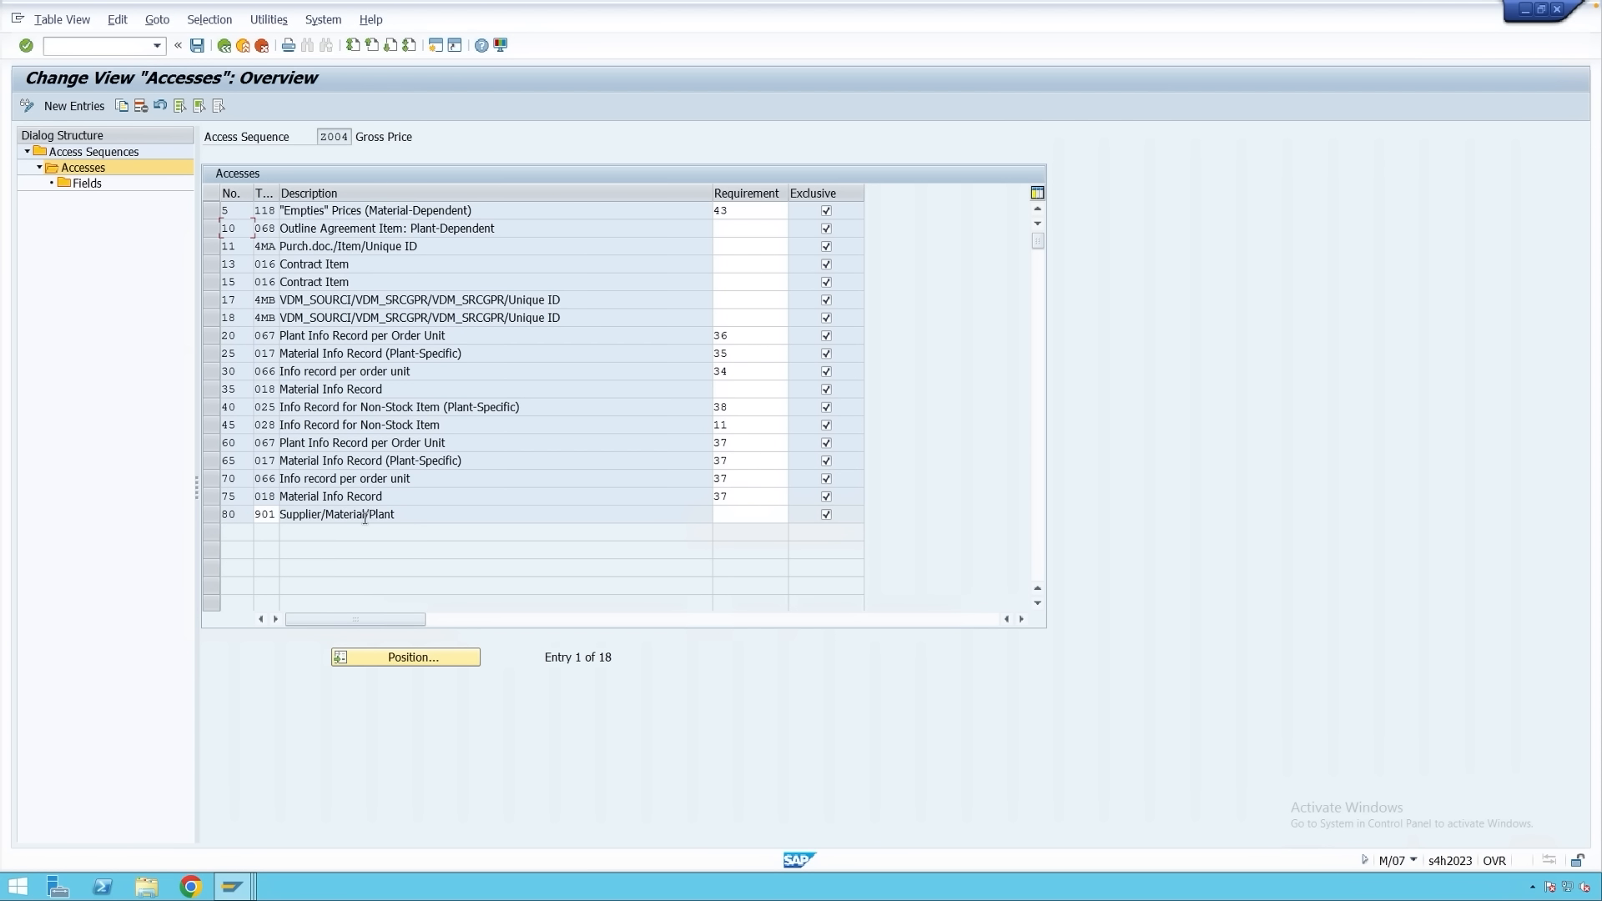
Display the fields of access 80 and save access sequence Z004 to the proposed workbench request.
click(211, 514)
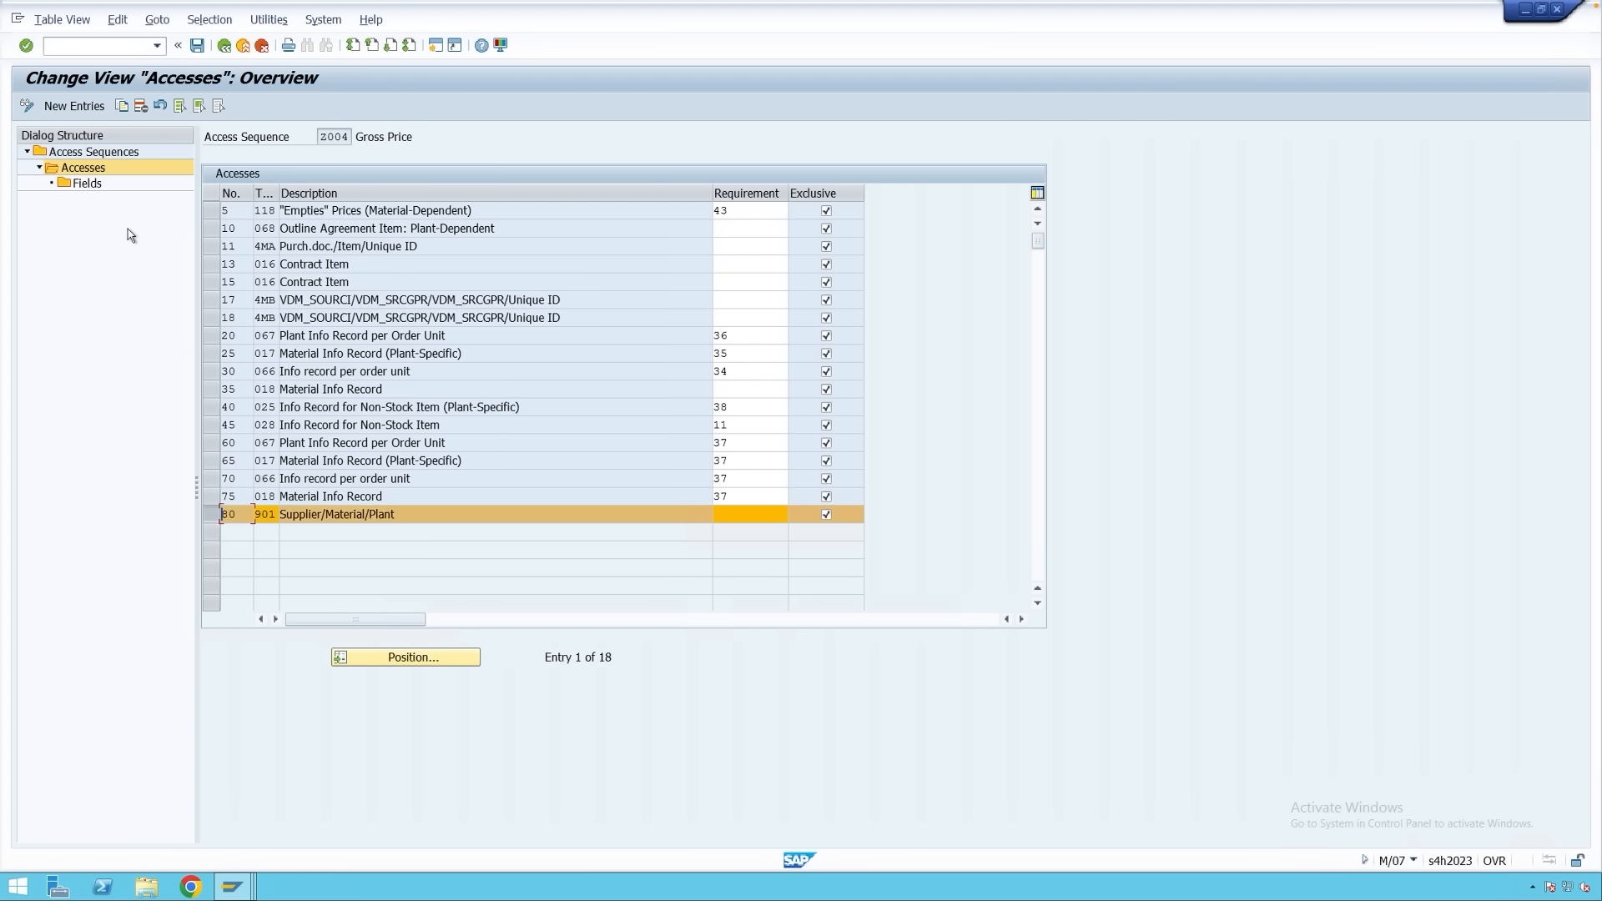
click(87, 183)
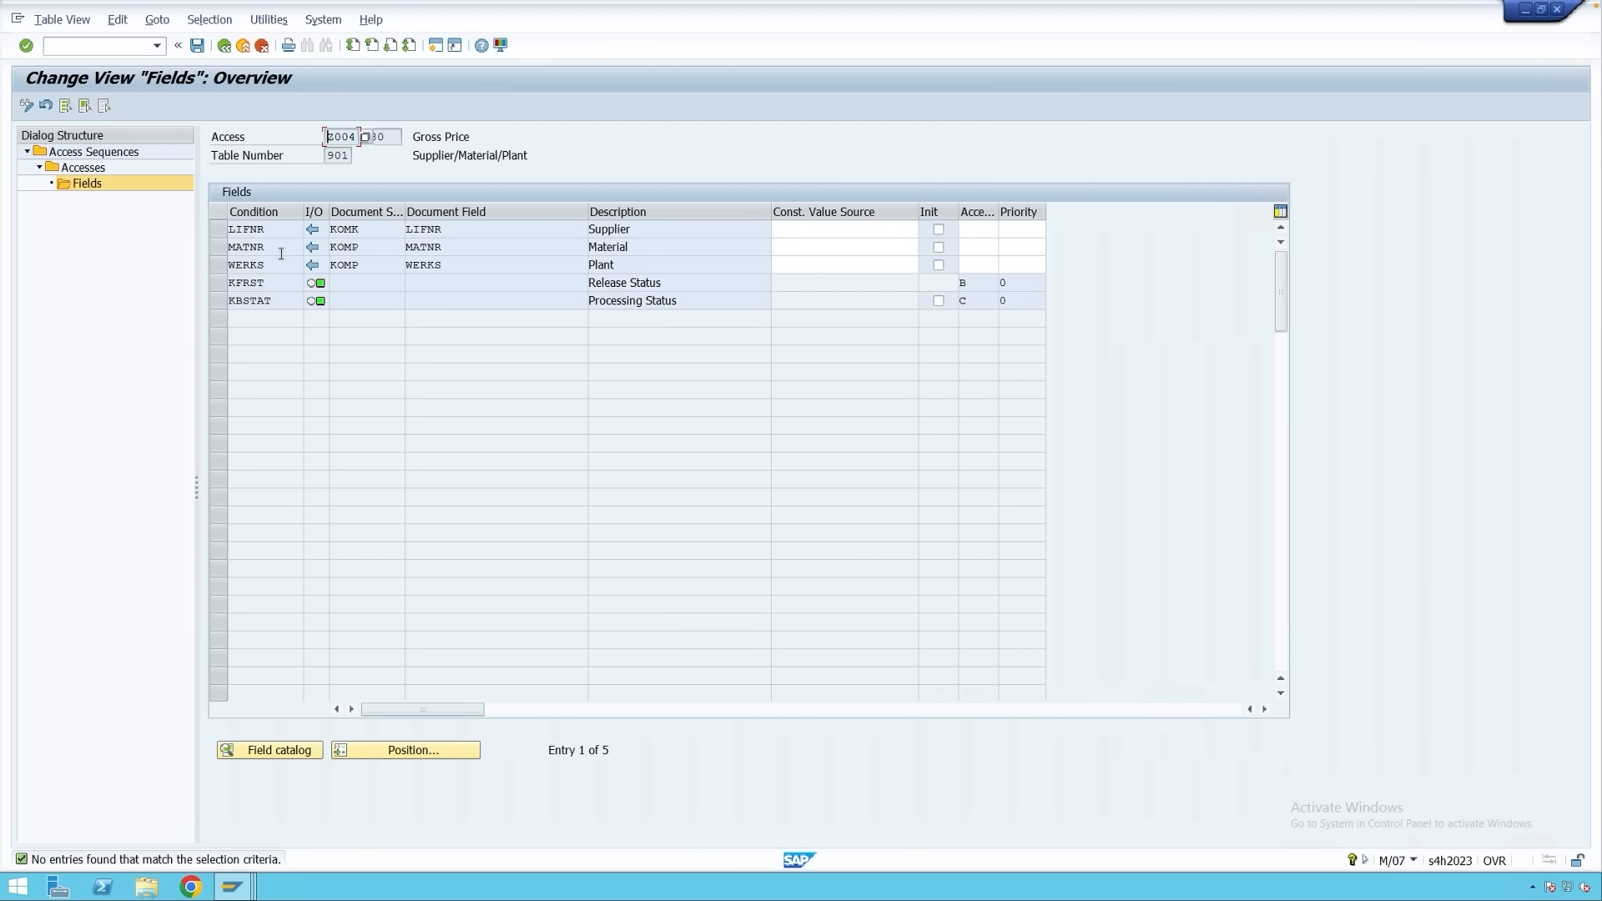
click(197, 45)
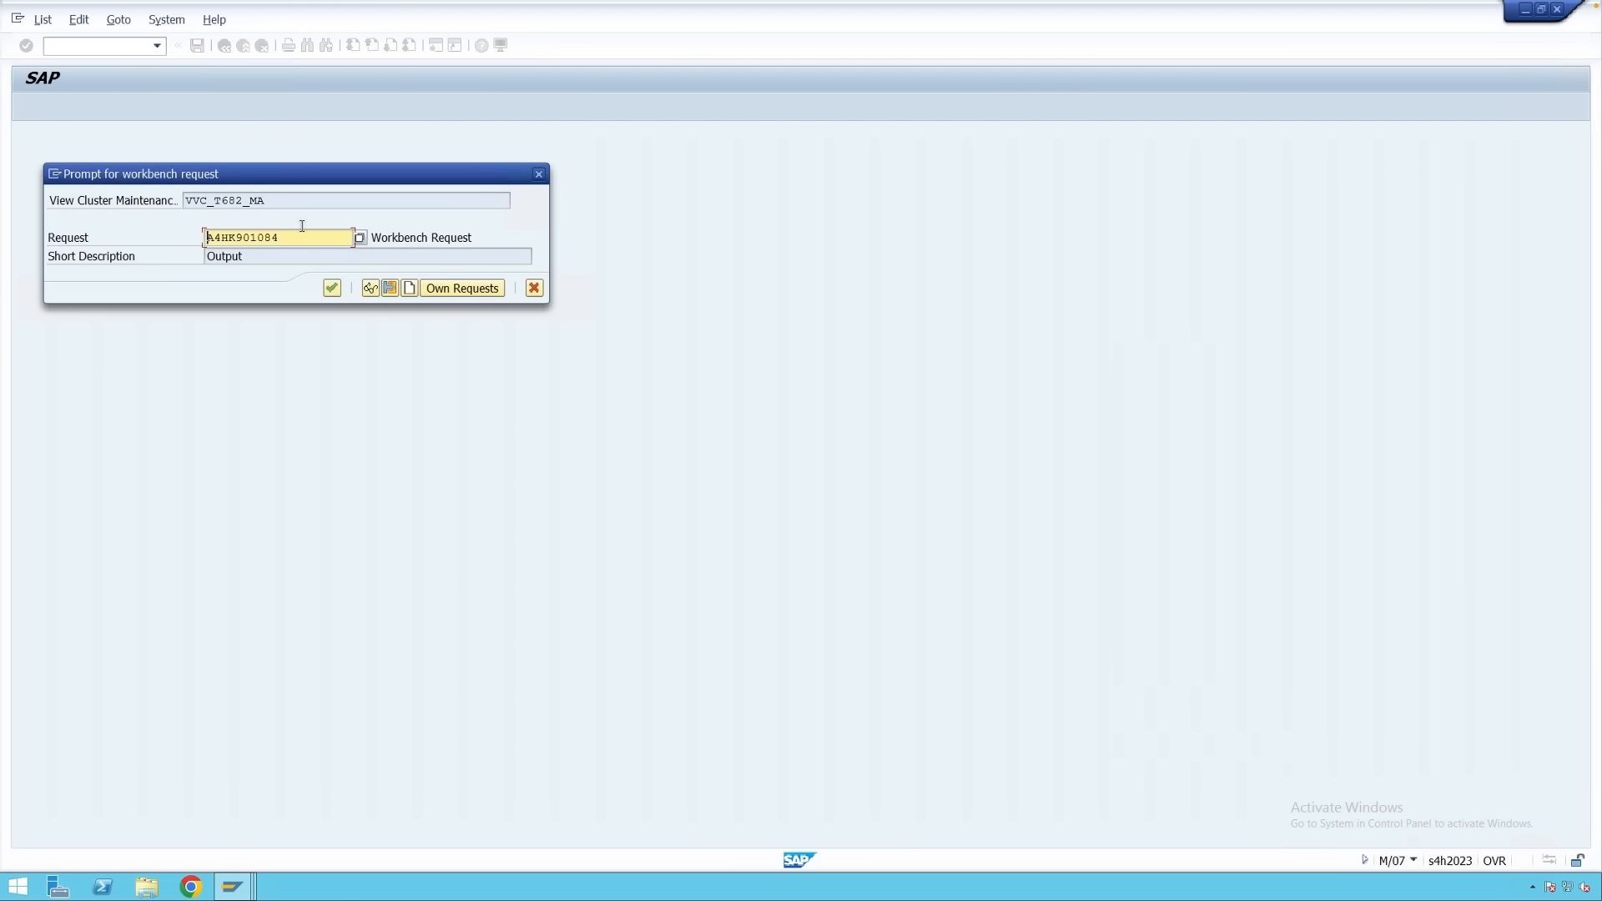
click(332, 288)
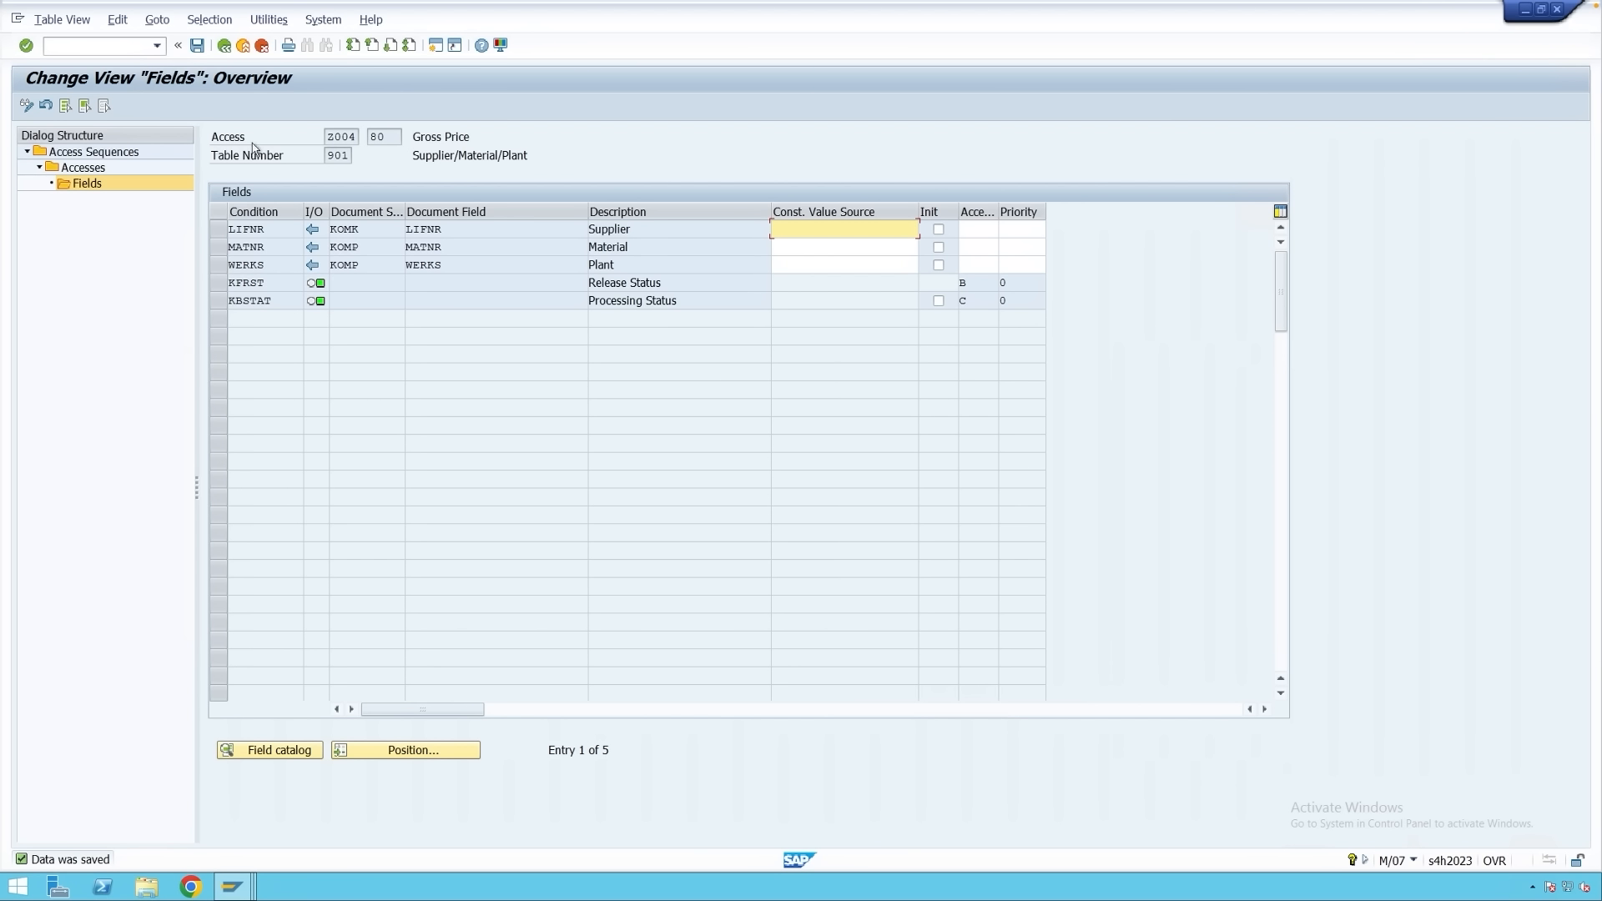
key(Return)
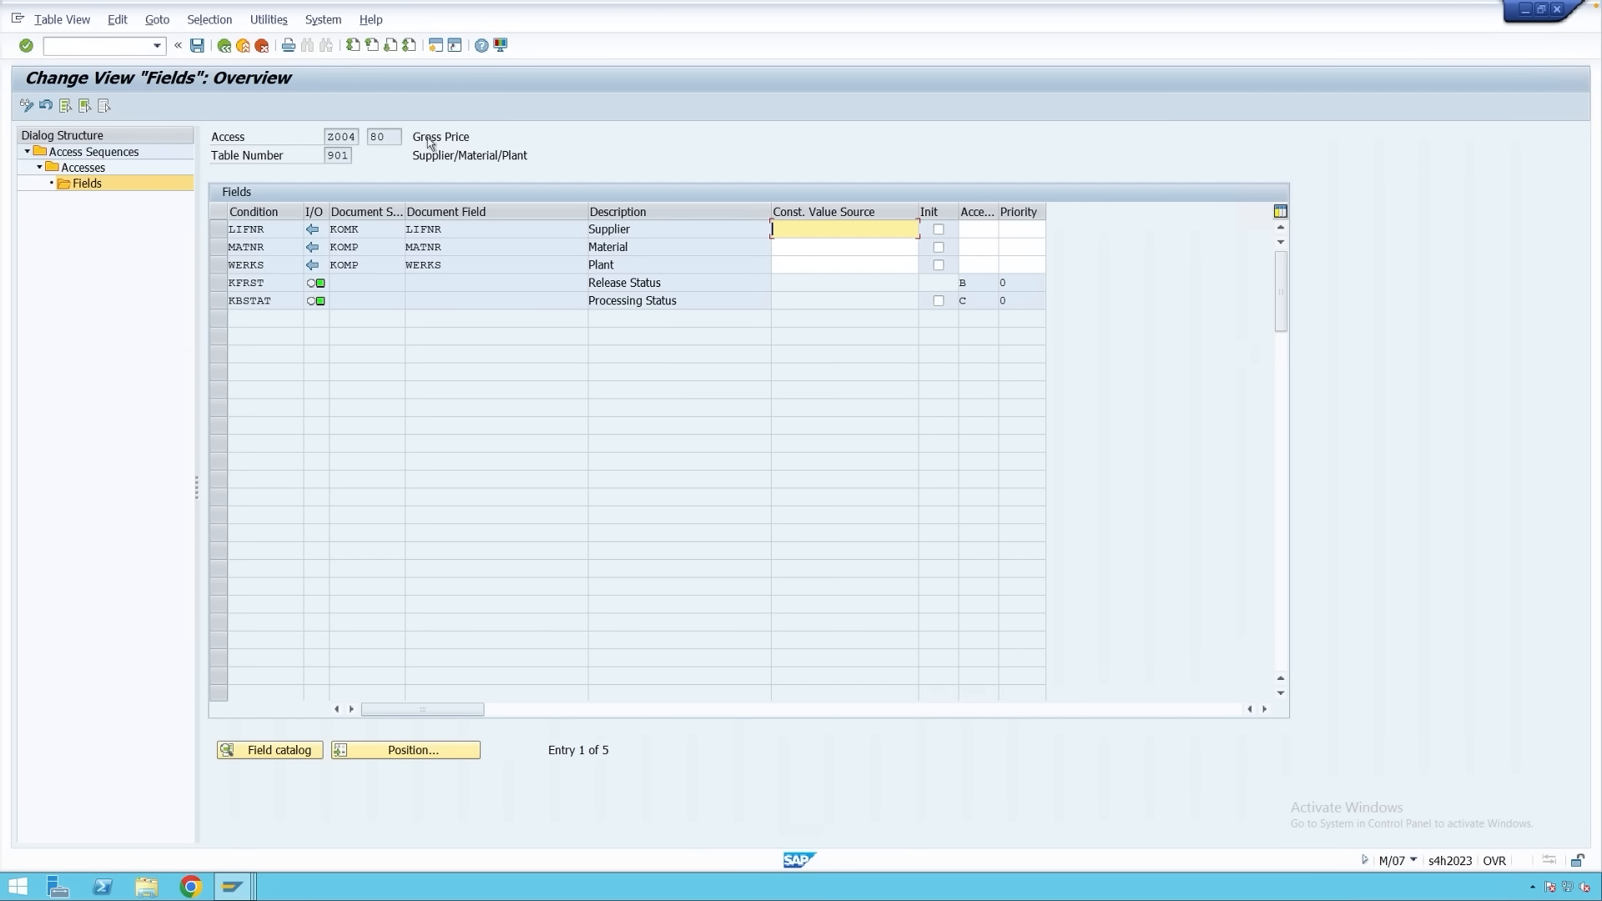
Run transaction M/06 in a new session and position the condition types list at RA00.
click(437, 47)
text(m/06)
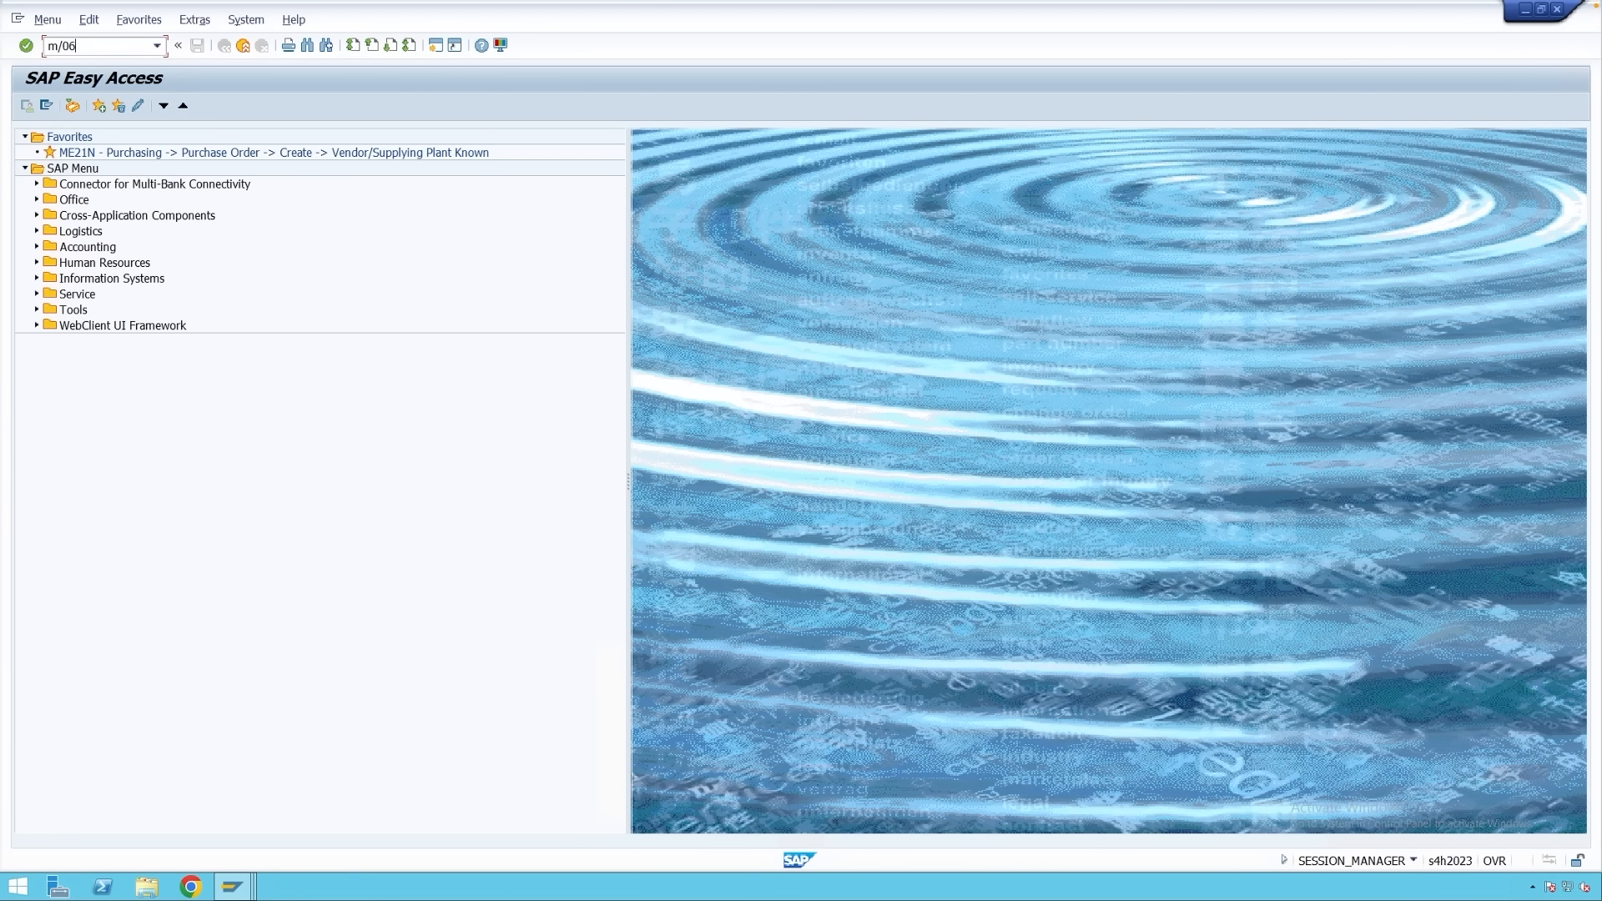
key(Return)
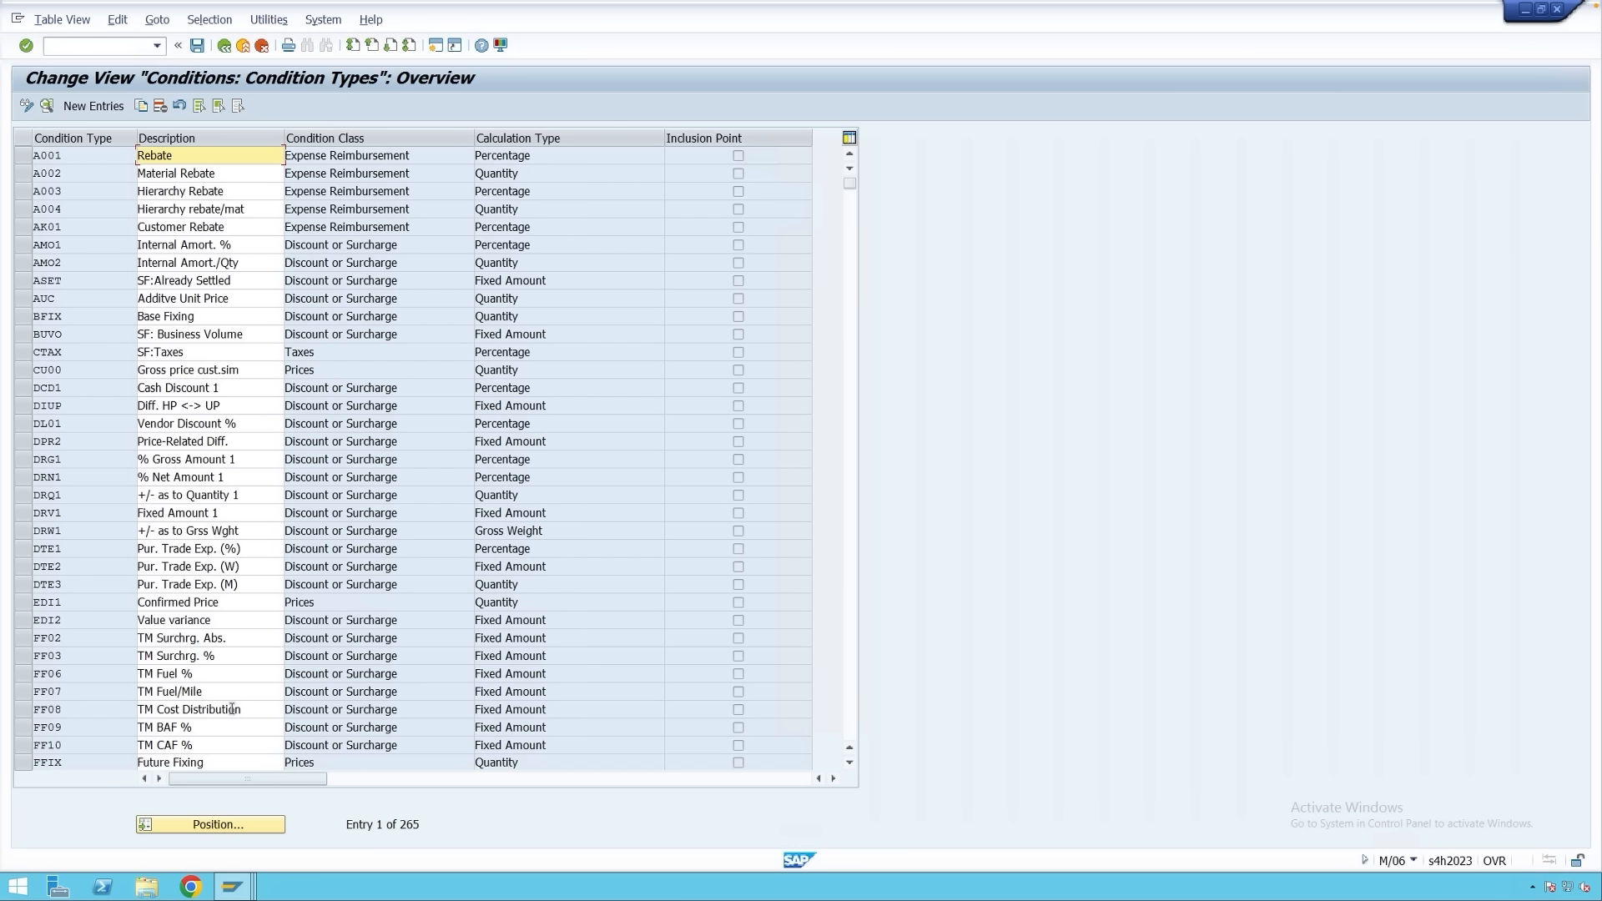
click(247, 822)
text(ra00)
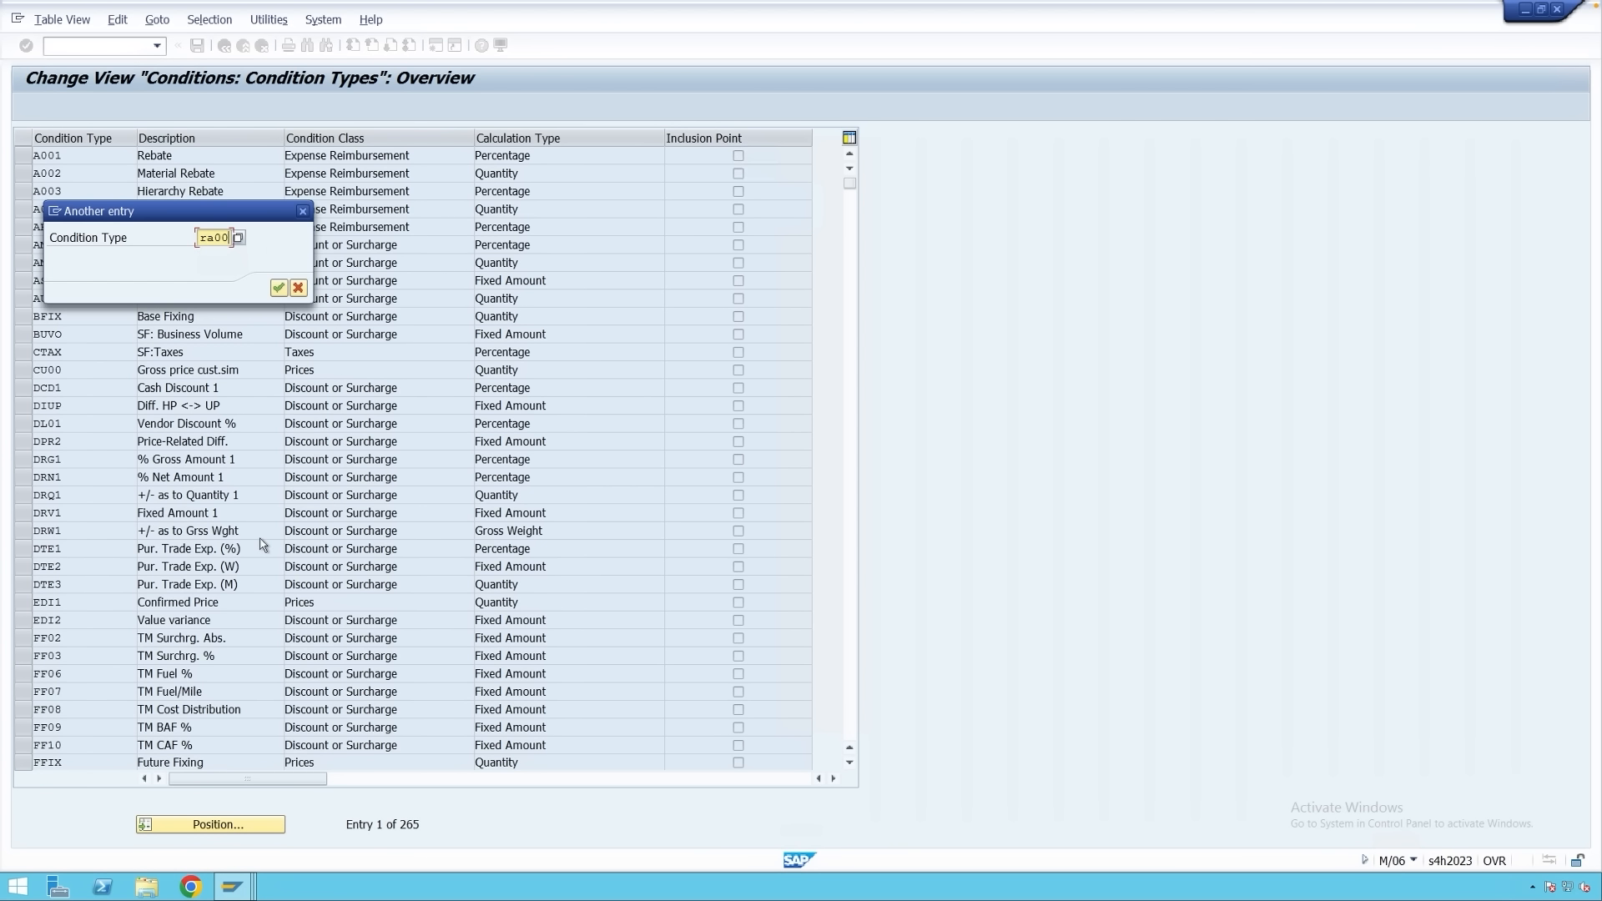
key(Return)
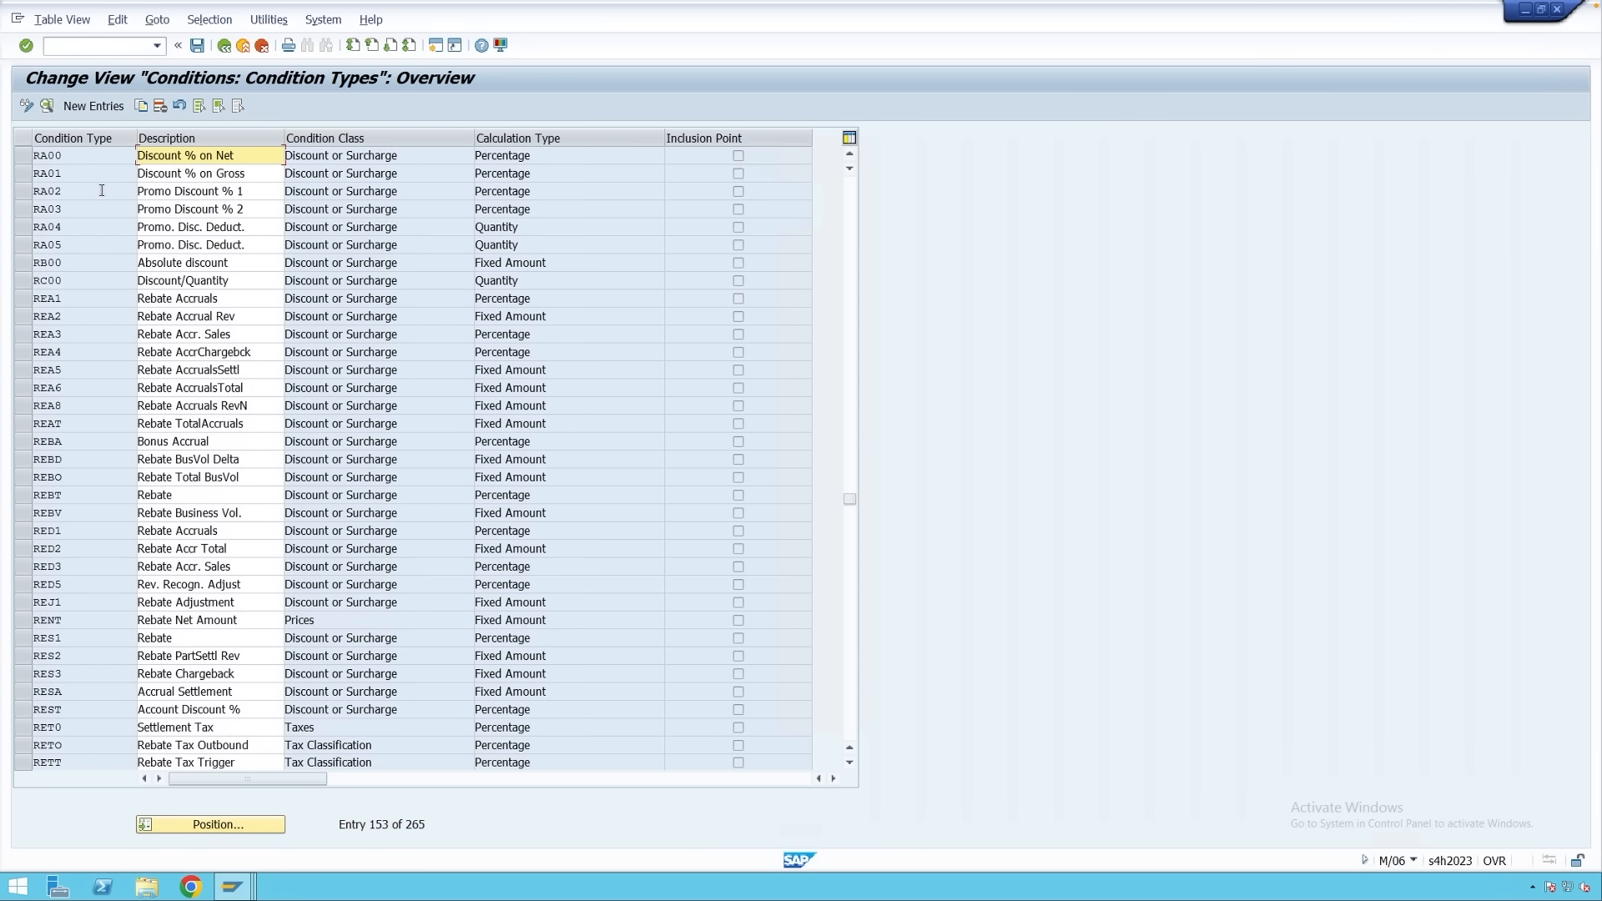
Copy condition type RA00 as RAZ0 and set its description to Discount % (Custom).
click(22, 158)
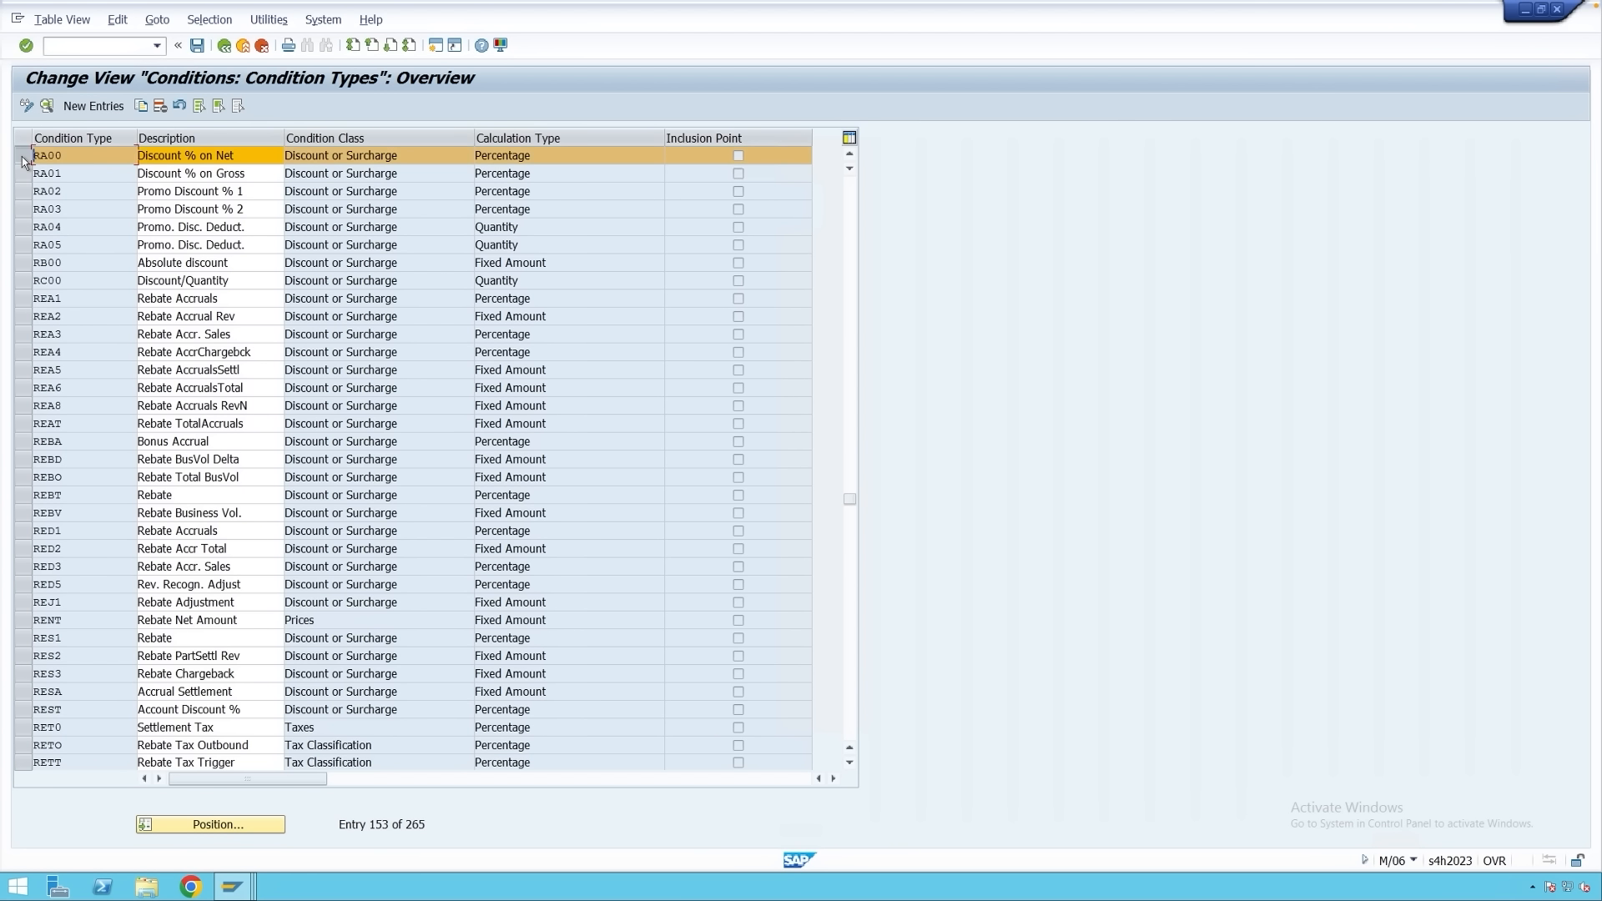
click(138, 109)
key(Tab)
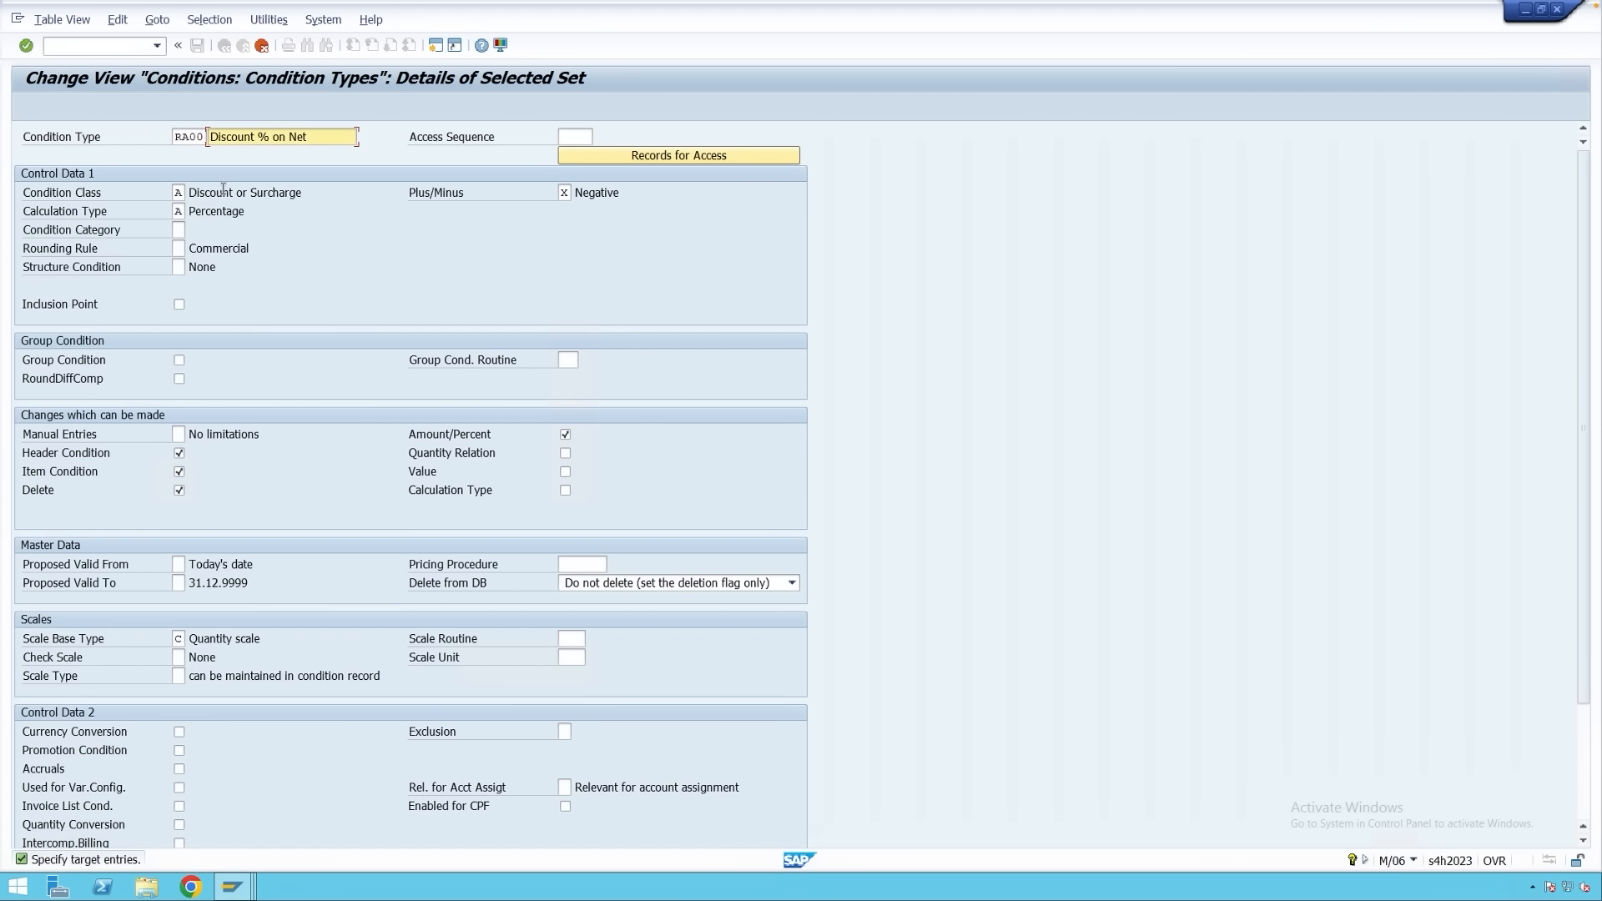
click(191, 137)
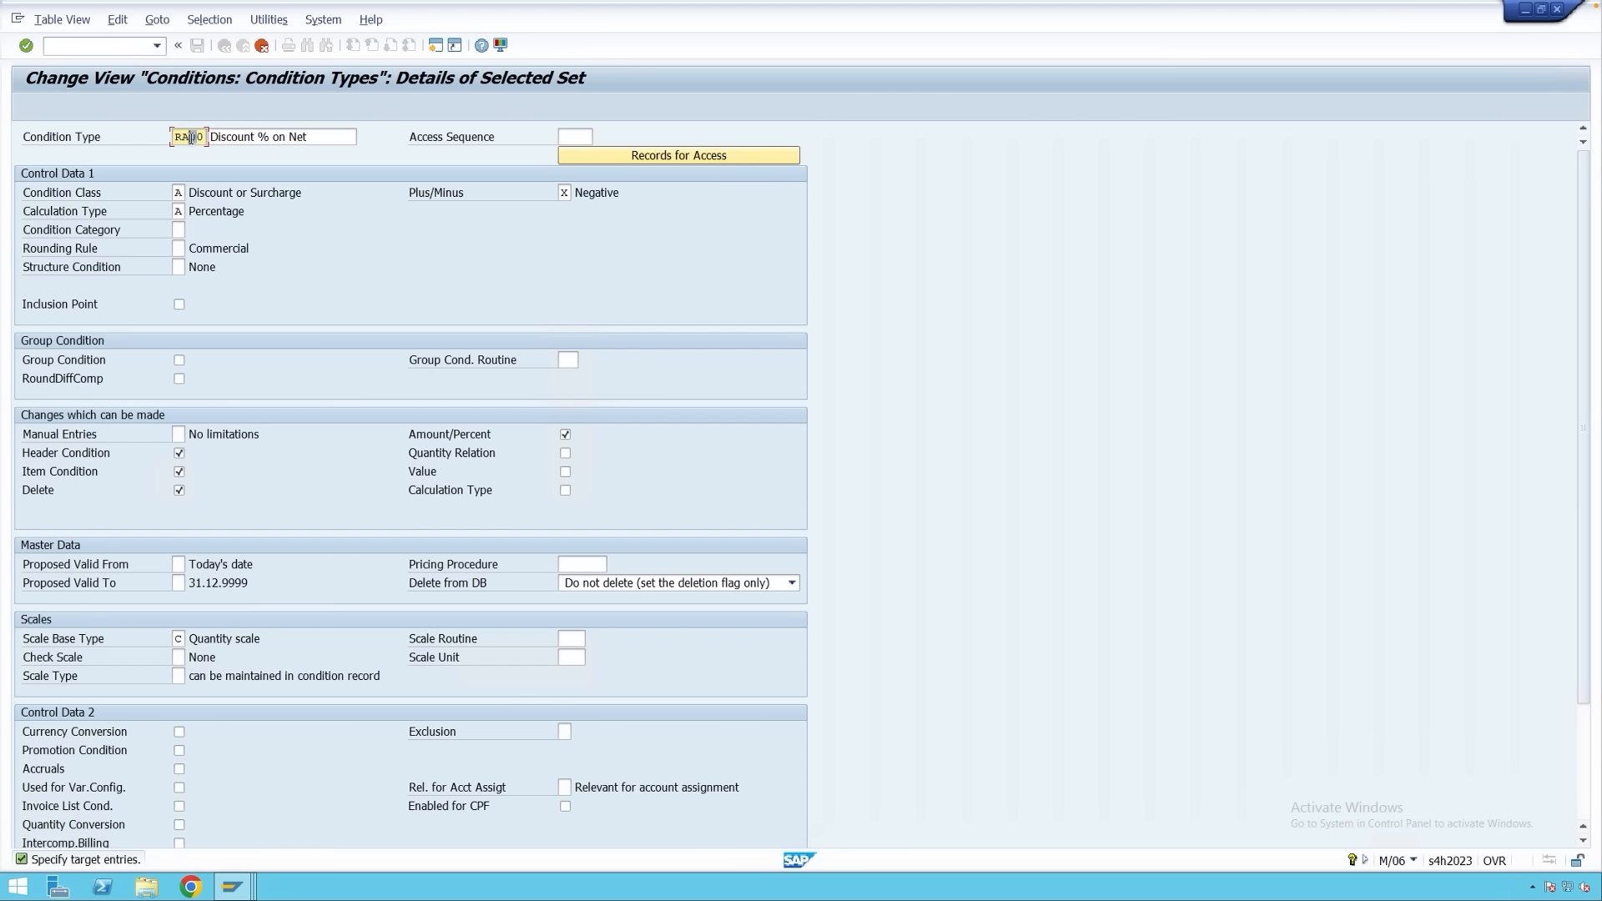
text(Z)
drag(273, 137, 323, 139)
text(()
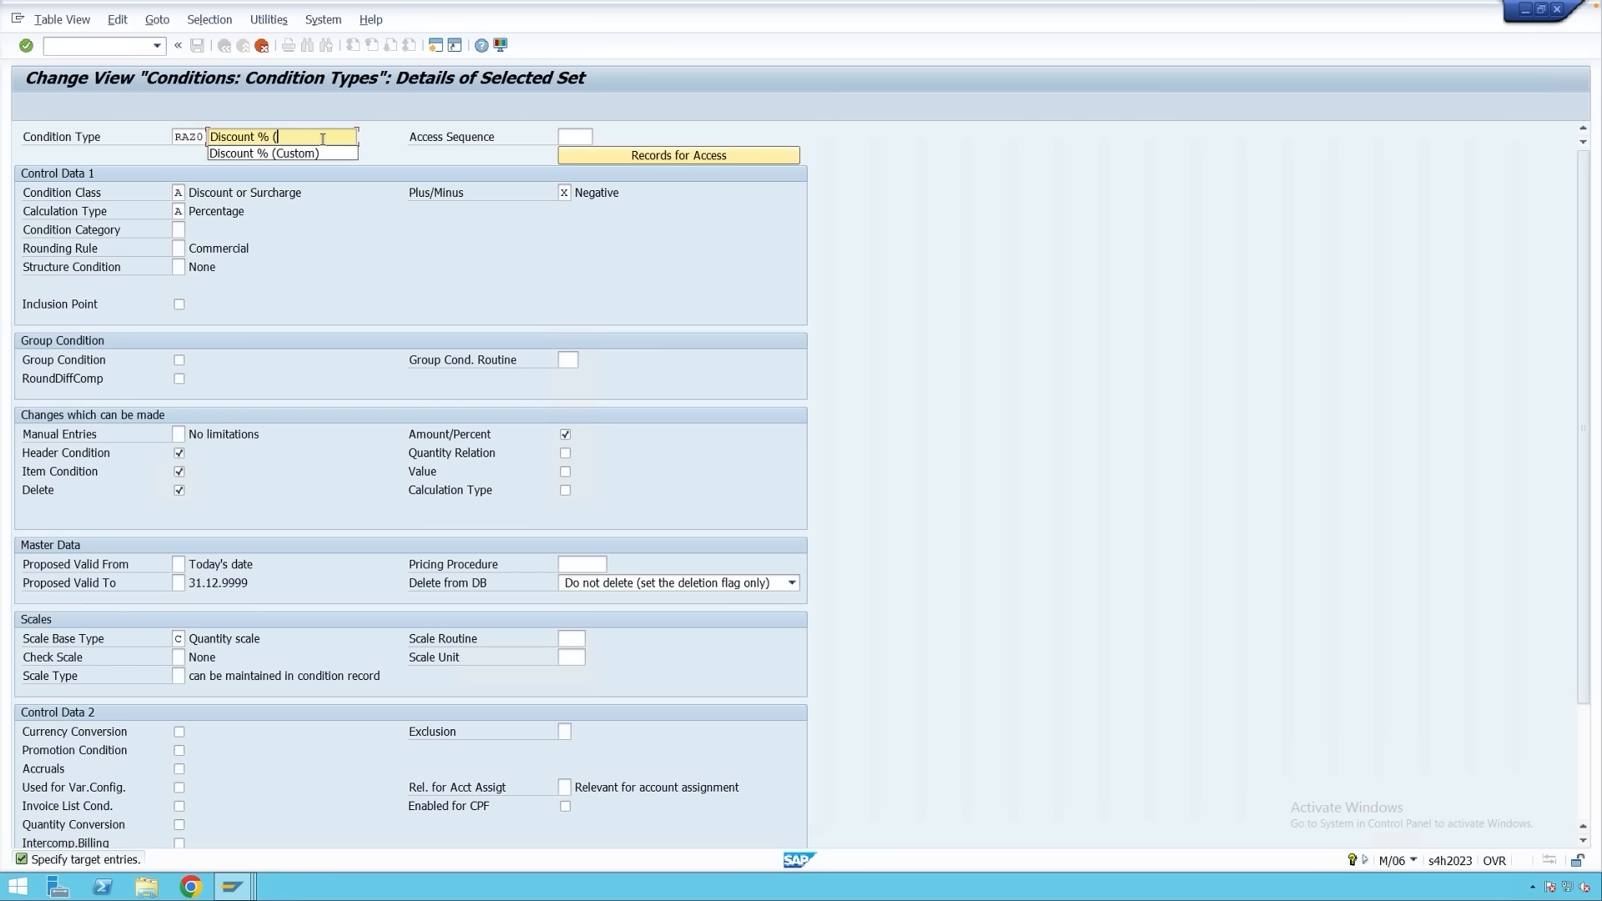
click(323, 154)
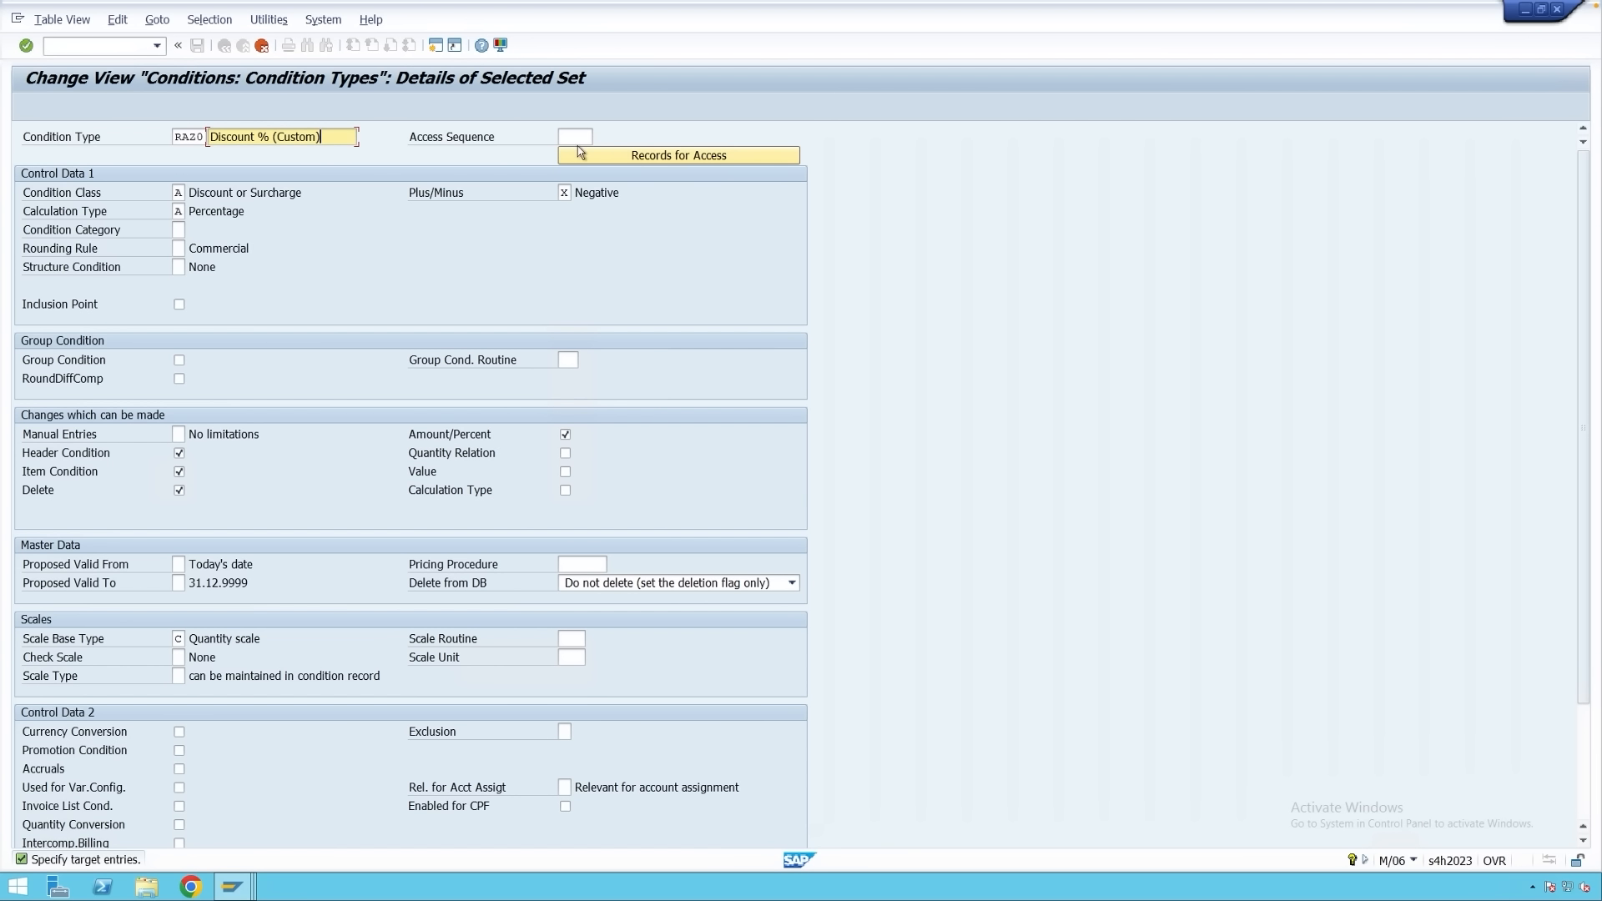
Assign access sequence Z004 to the copied condition type RAZ0, save it and check its details.
click(578, 136)
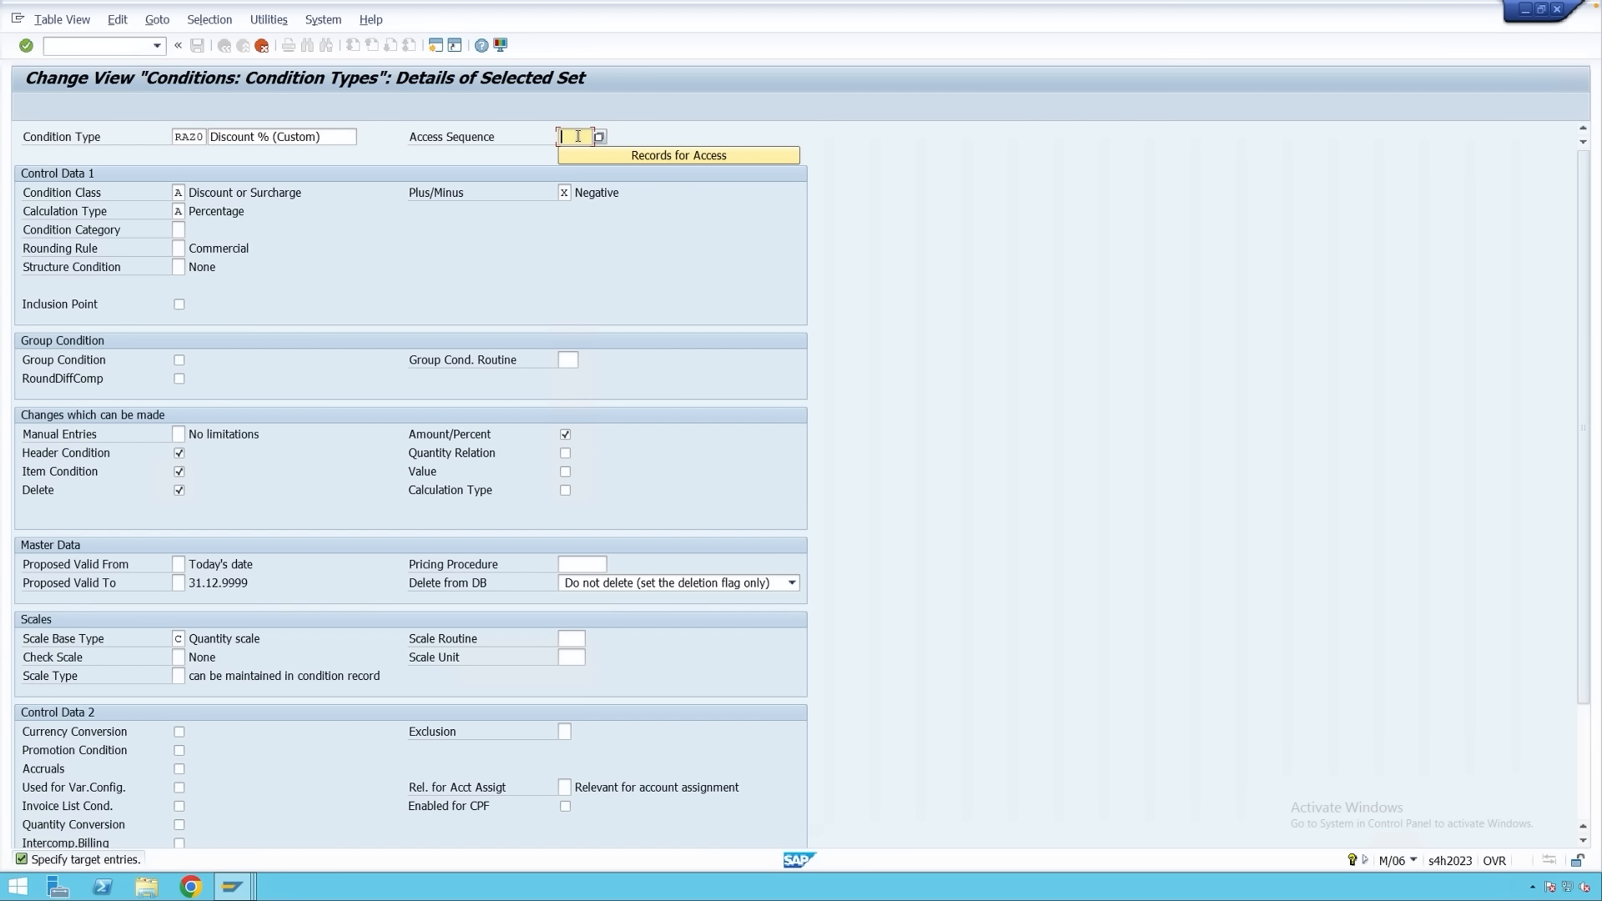
click(599, 136)
scroll(693, 368, down, 18)
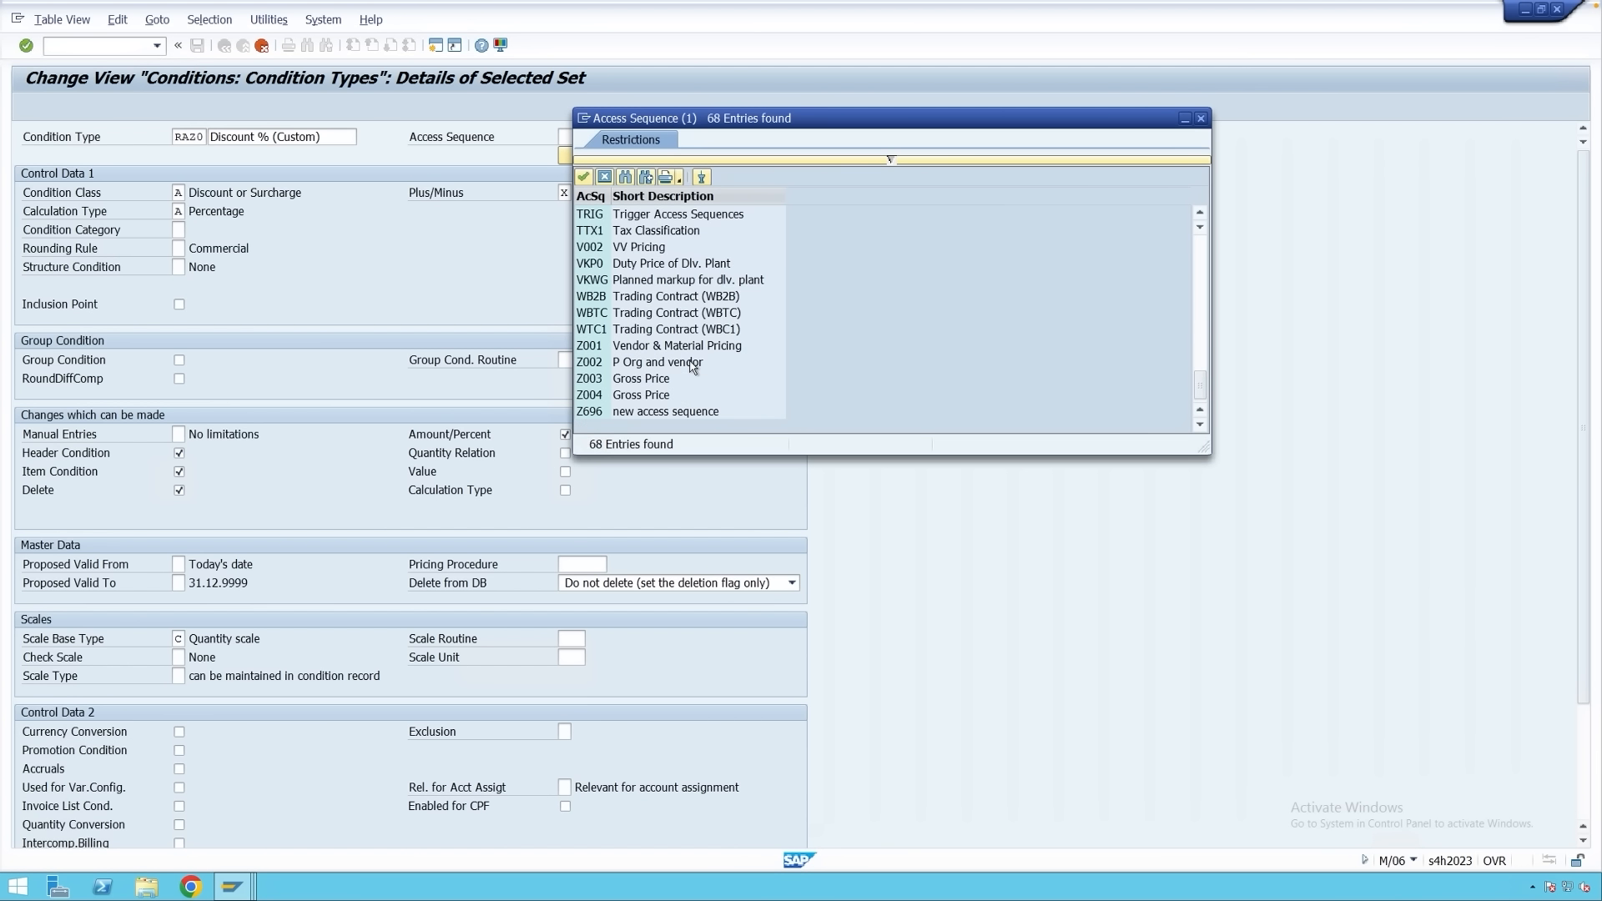
double_click(647, 394)
key(Return)
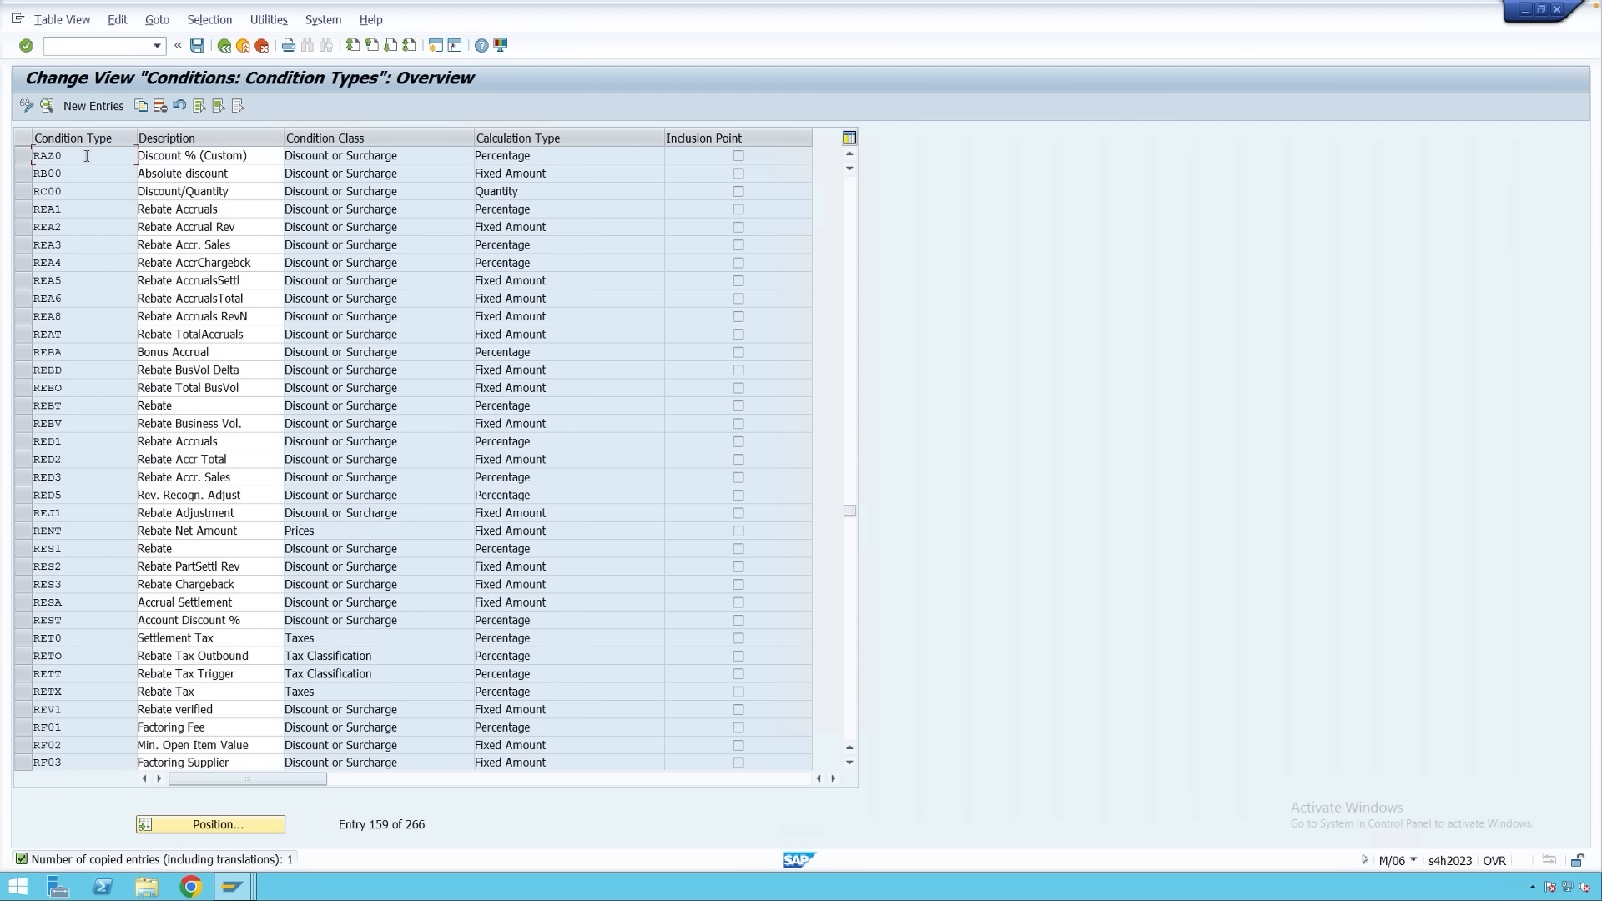
click(197, 45)
click(331, 288)
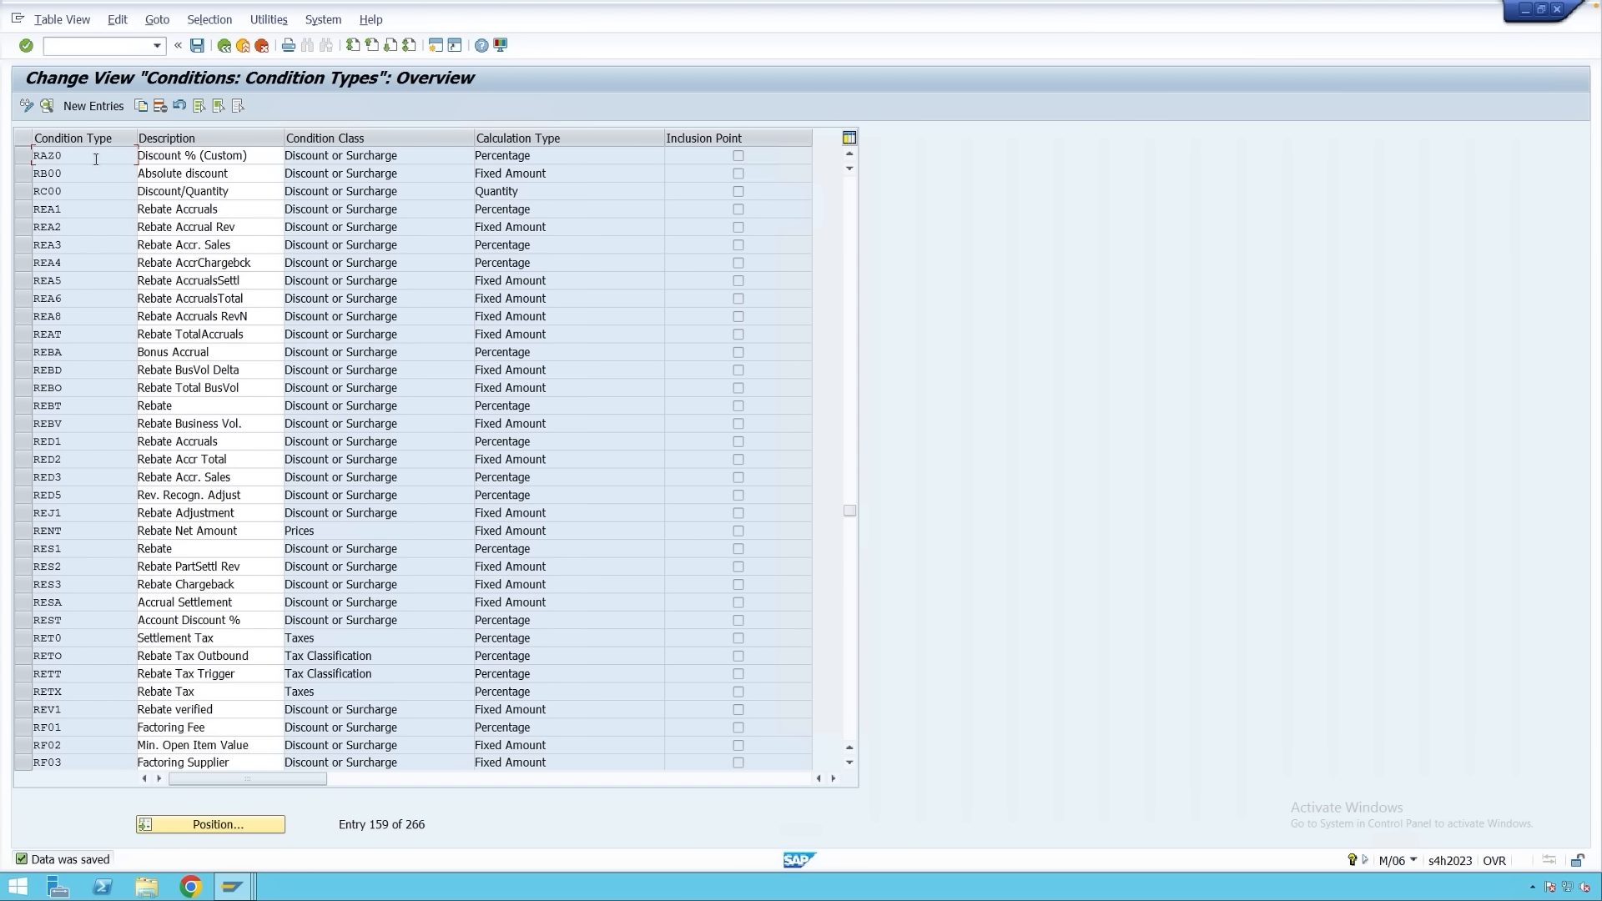
double_click(76, 156)
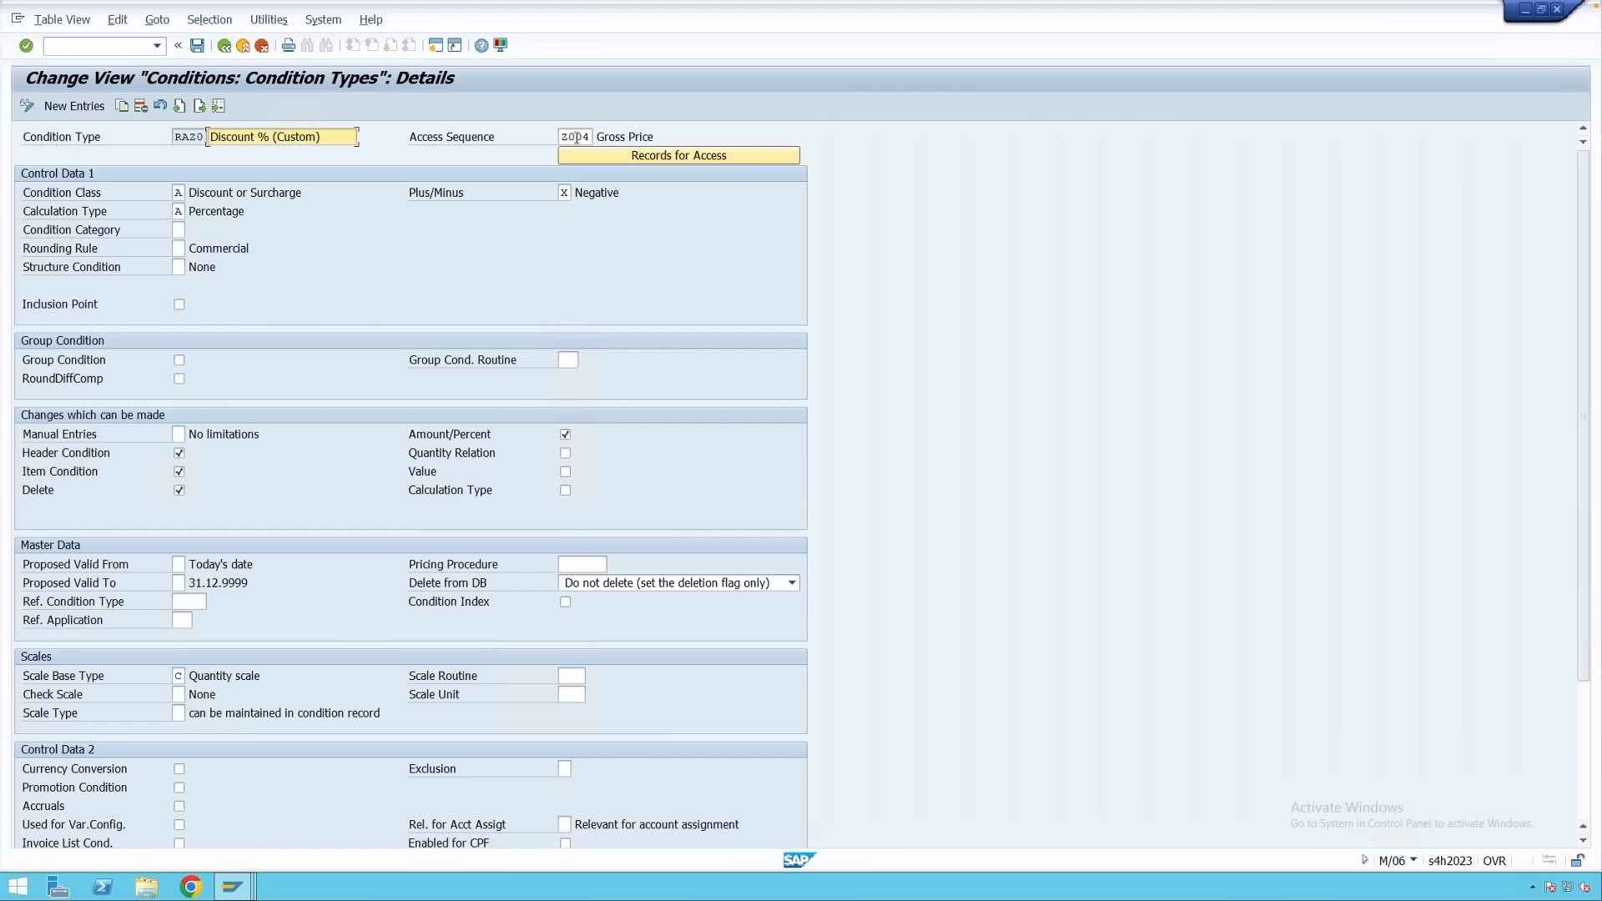
Run transaction M/08 and locate procedure RM0000 Purchasing Document (Big) in the schemas list.
click(246, 50)
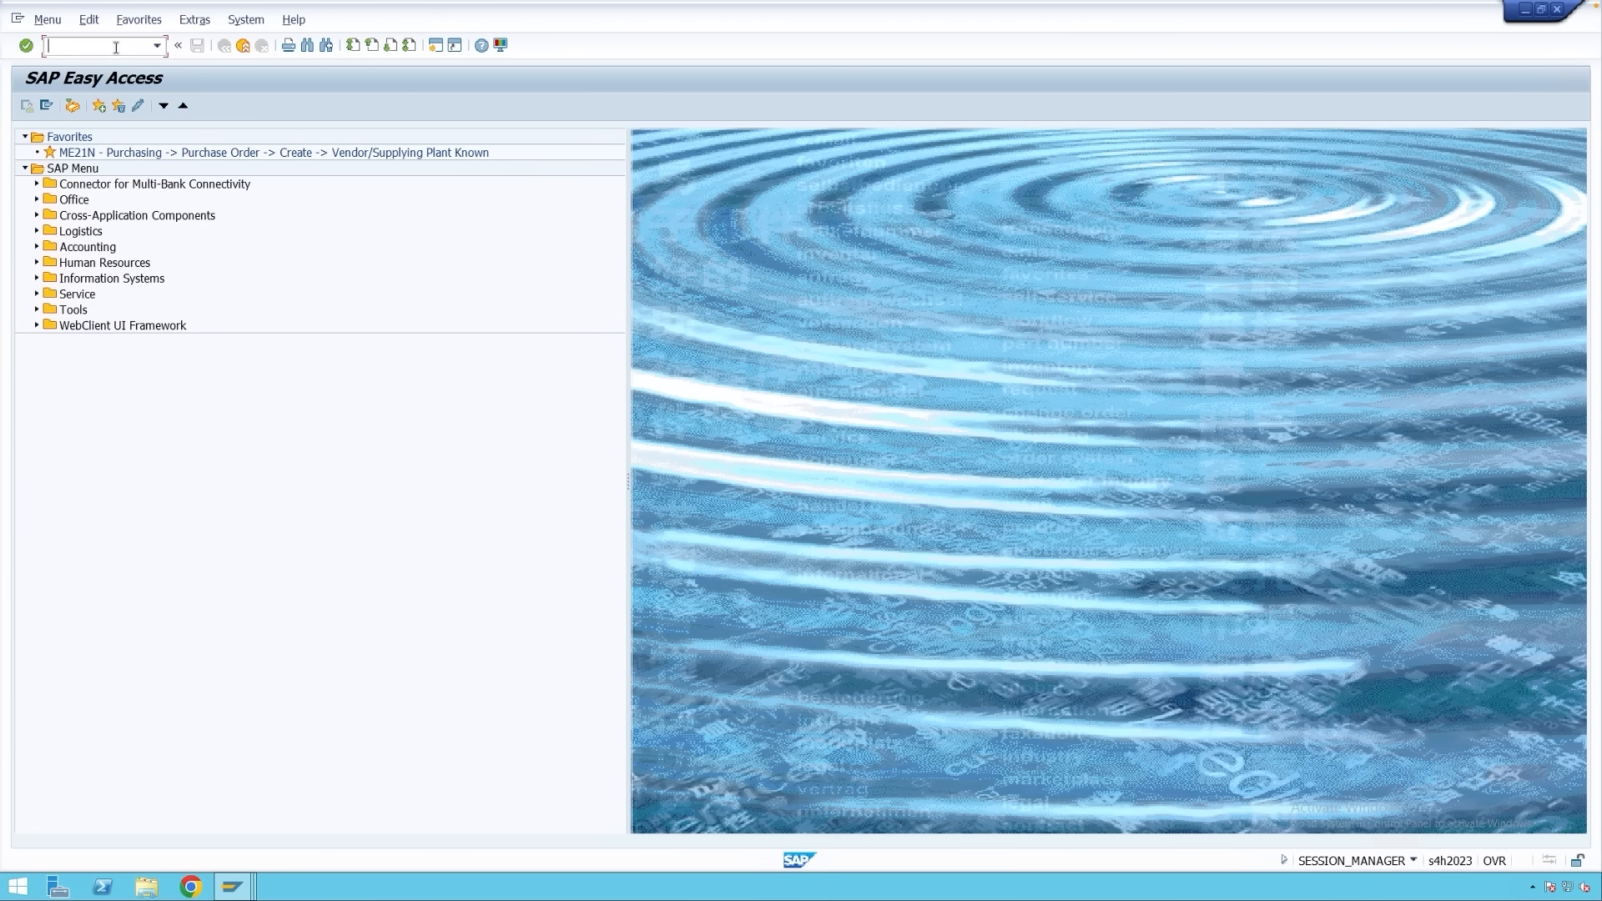
text(m/08)
key(Return)
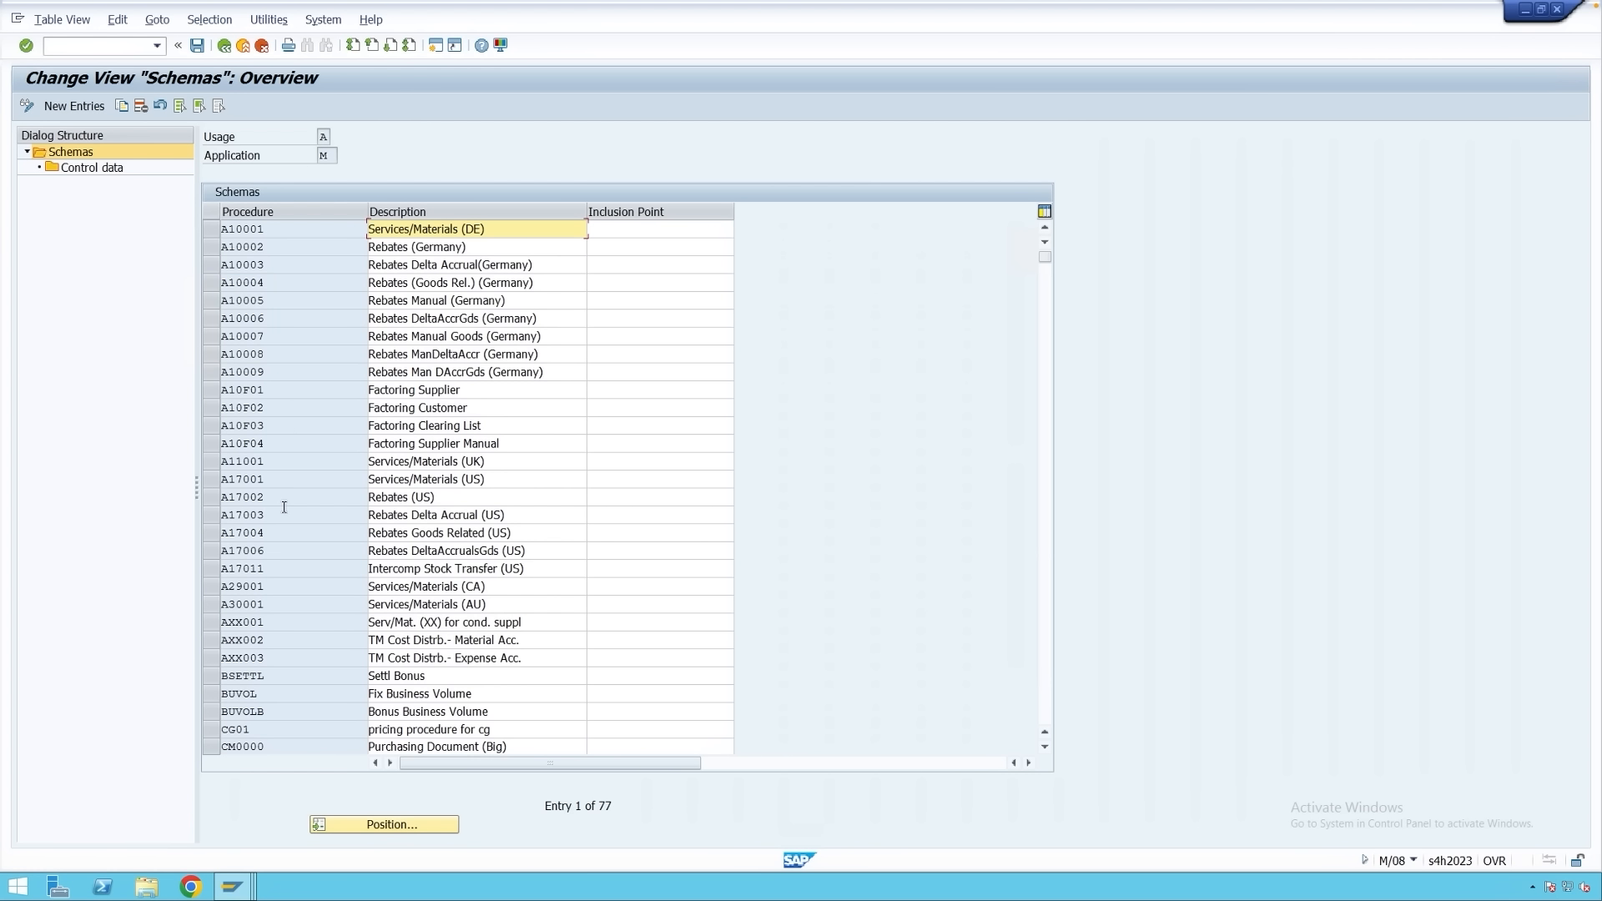
scroll(283, 508, down, 5)
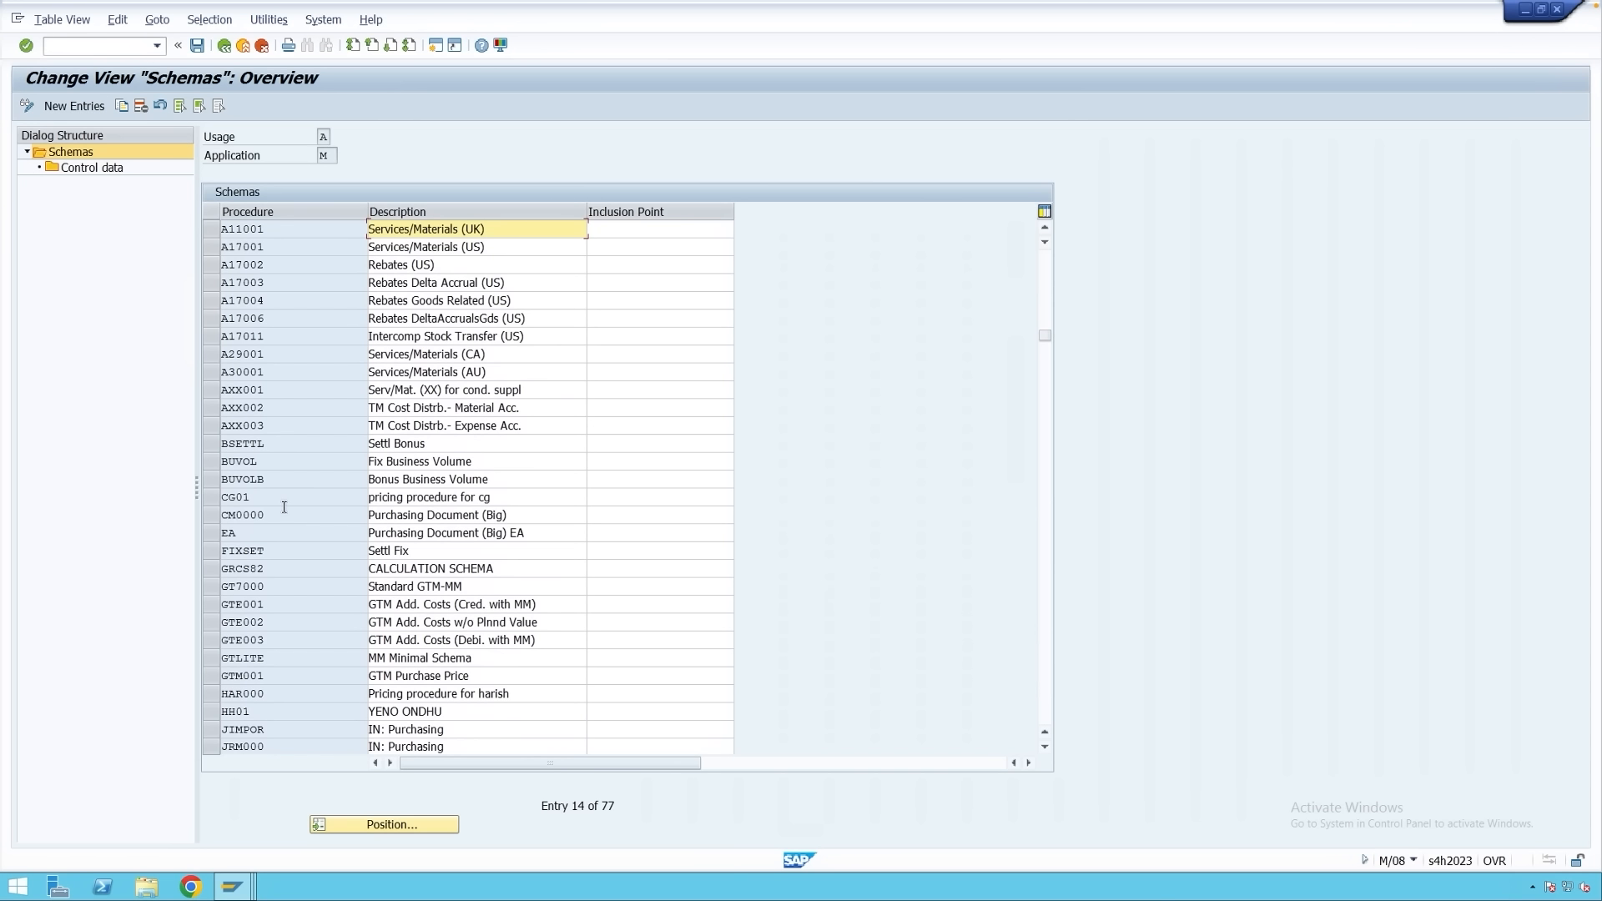
scroll(284, 507, down, 3)
Copy procedure RM0000 as ZM0001 together with all its dependent entries.
click(213, 657)
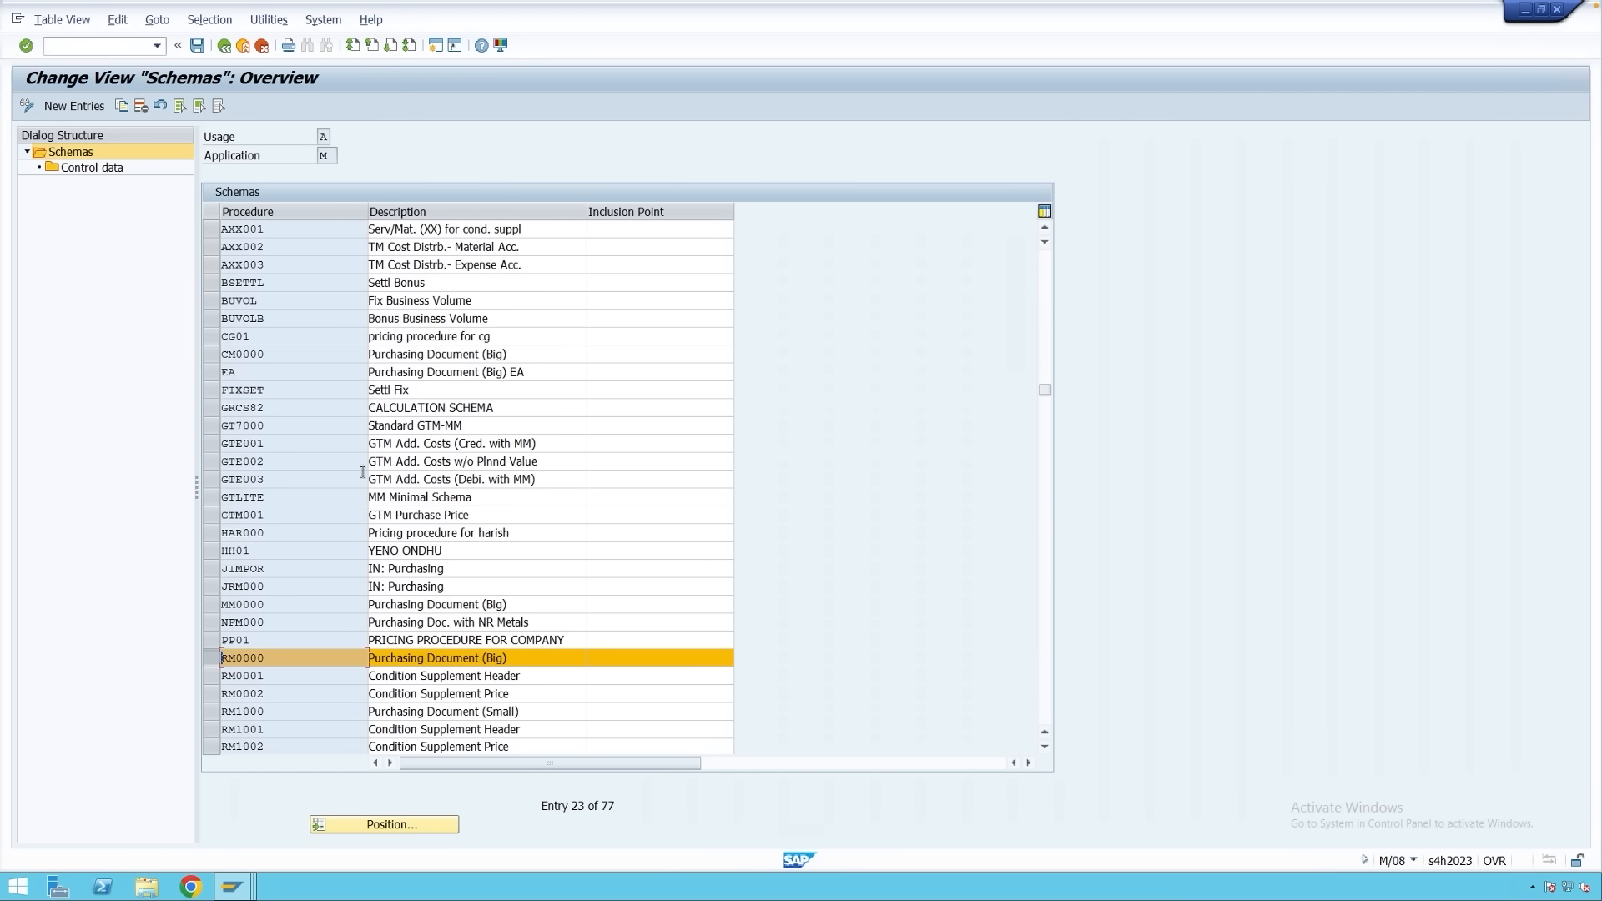
click(122, 105)
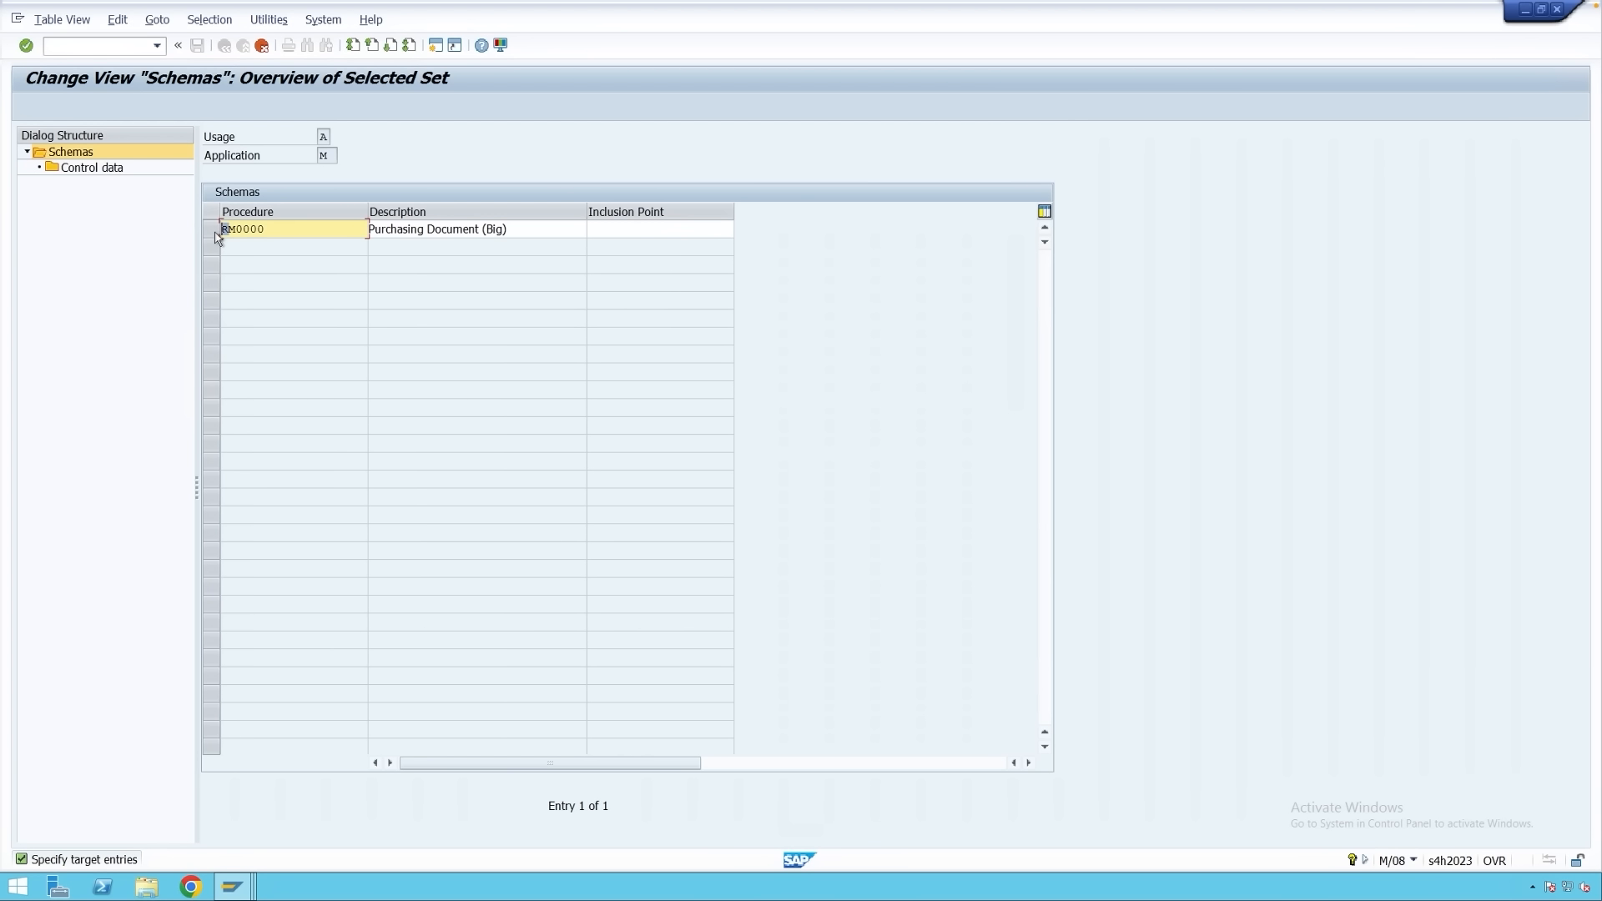
text(Z)
drag(260, 228, 268, 228)
text(1)
key(Return)
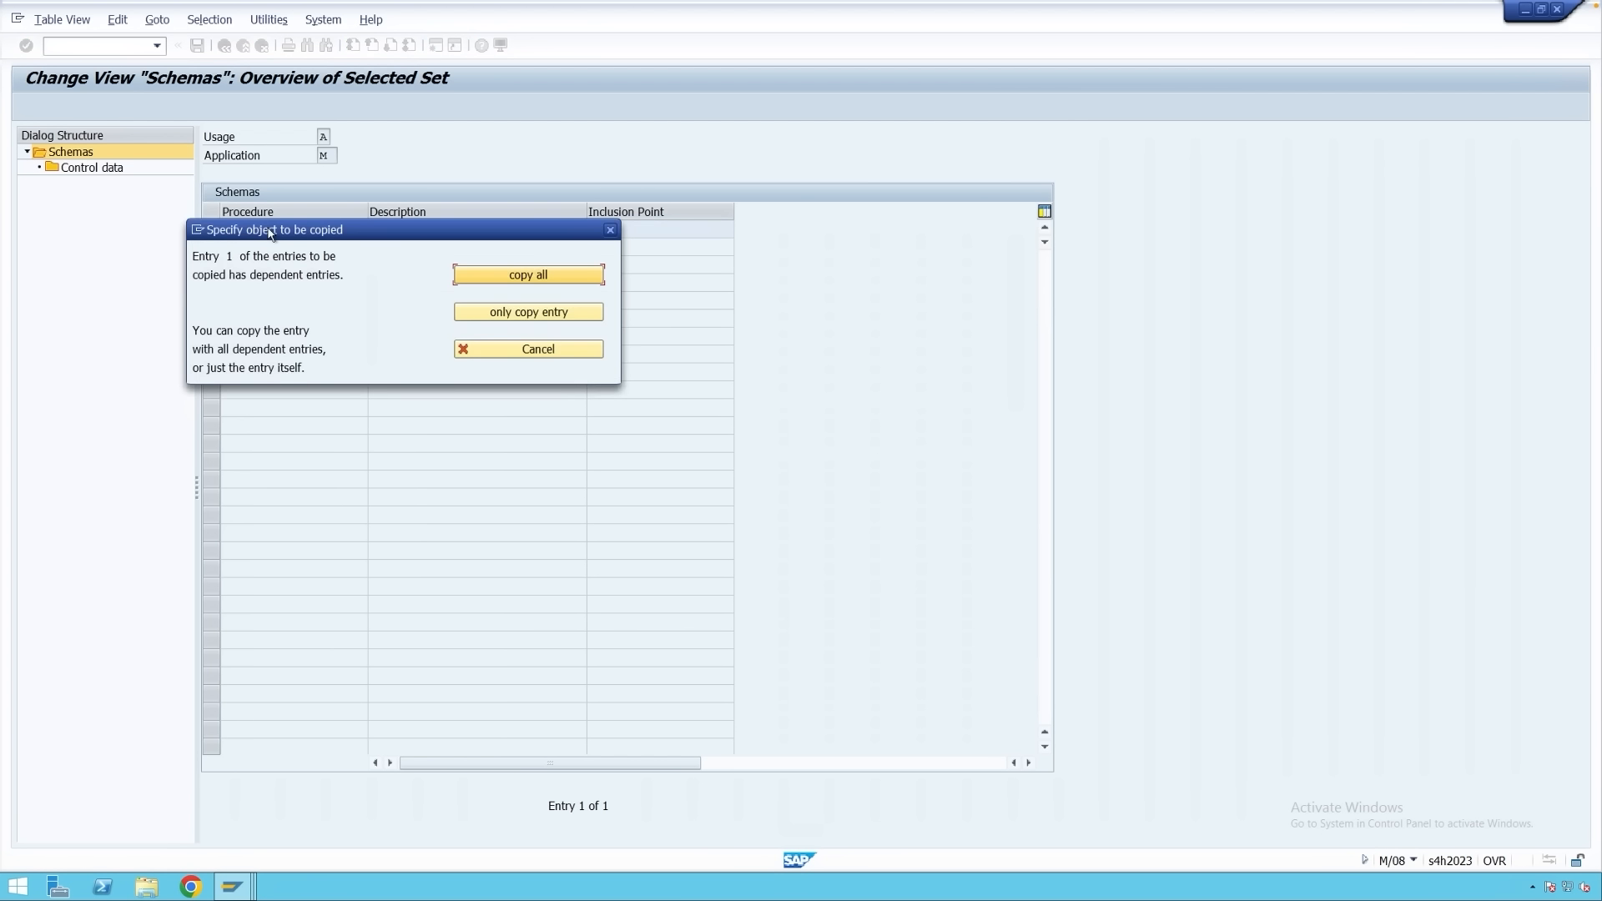
click(482, 274)
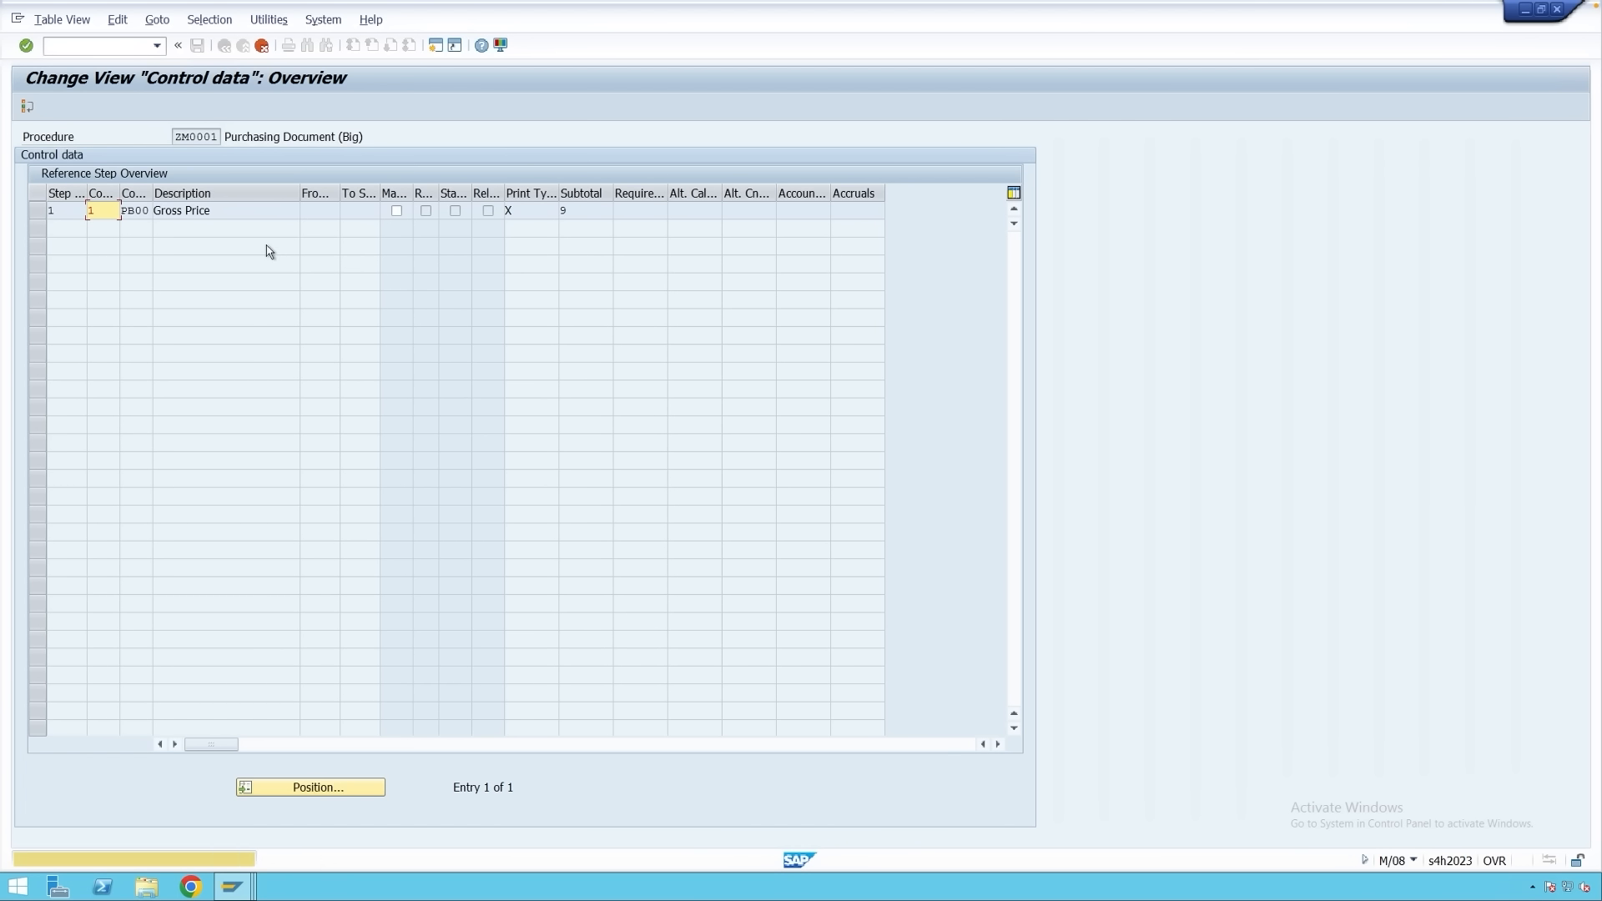
Accept each copied control data step of procedure ZM0001 and save the procedure to the proposed customizing request.
key(Return)
key(Return)
key(Return)
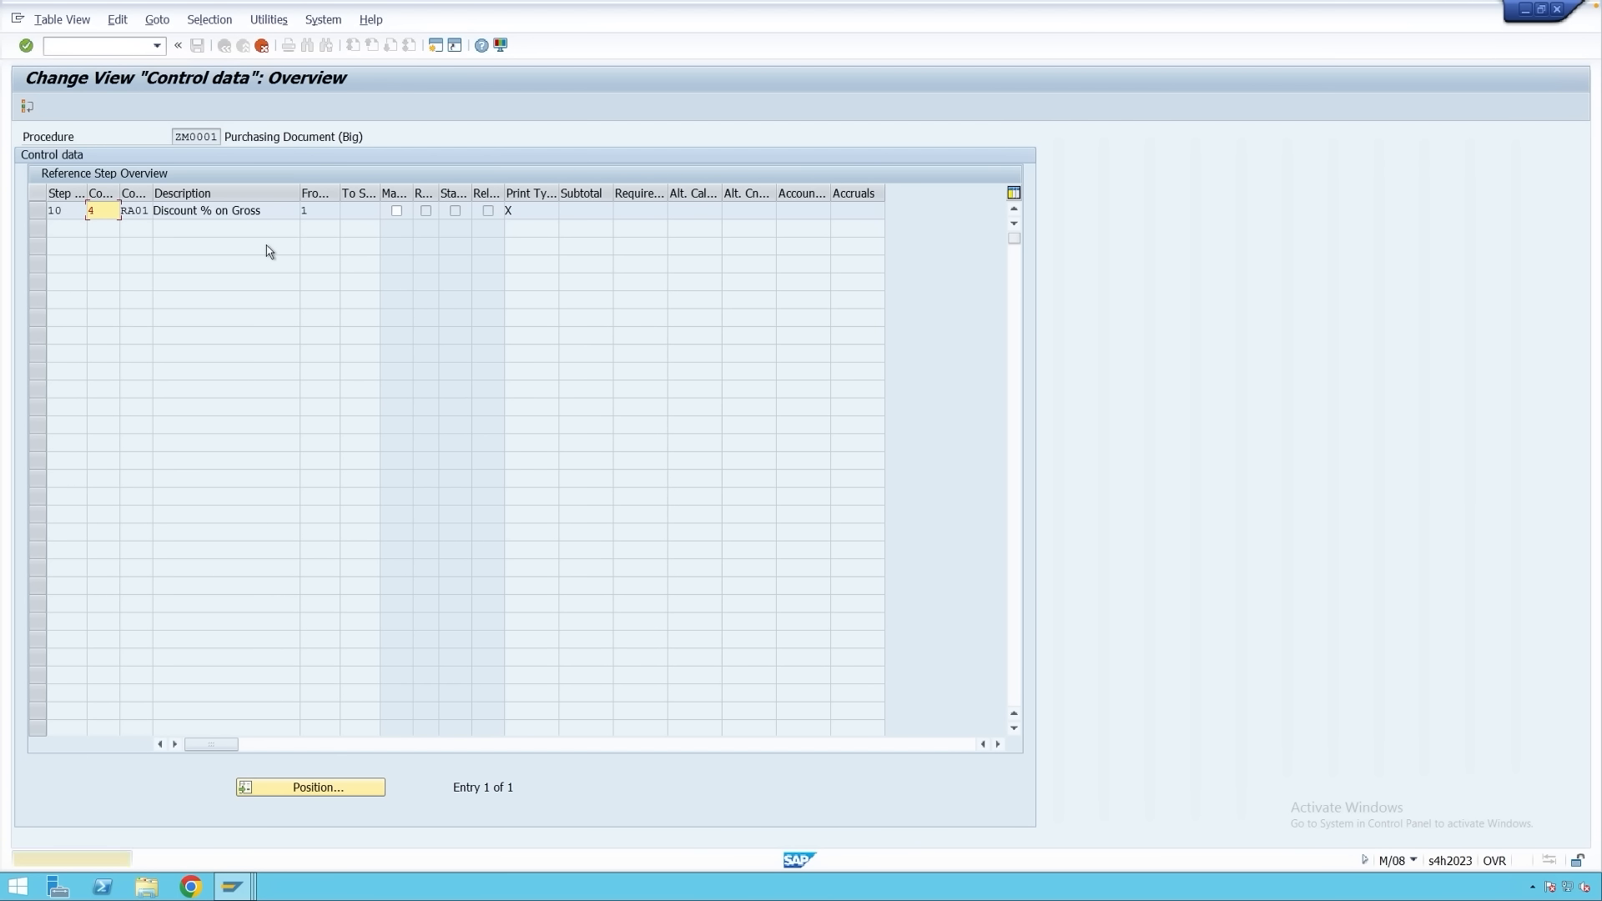
key(Return)
key(Return)
key(Return)
key(Return)
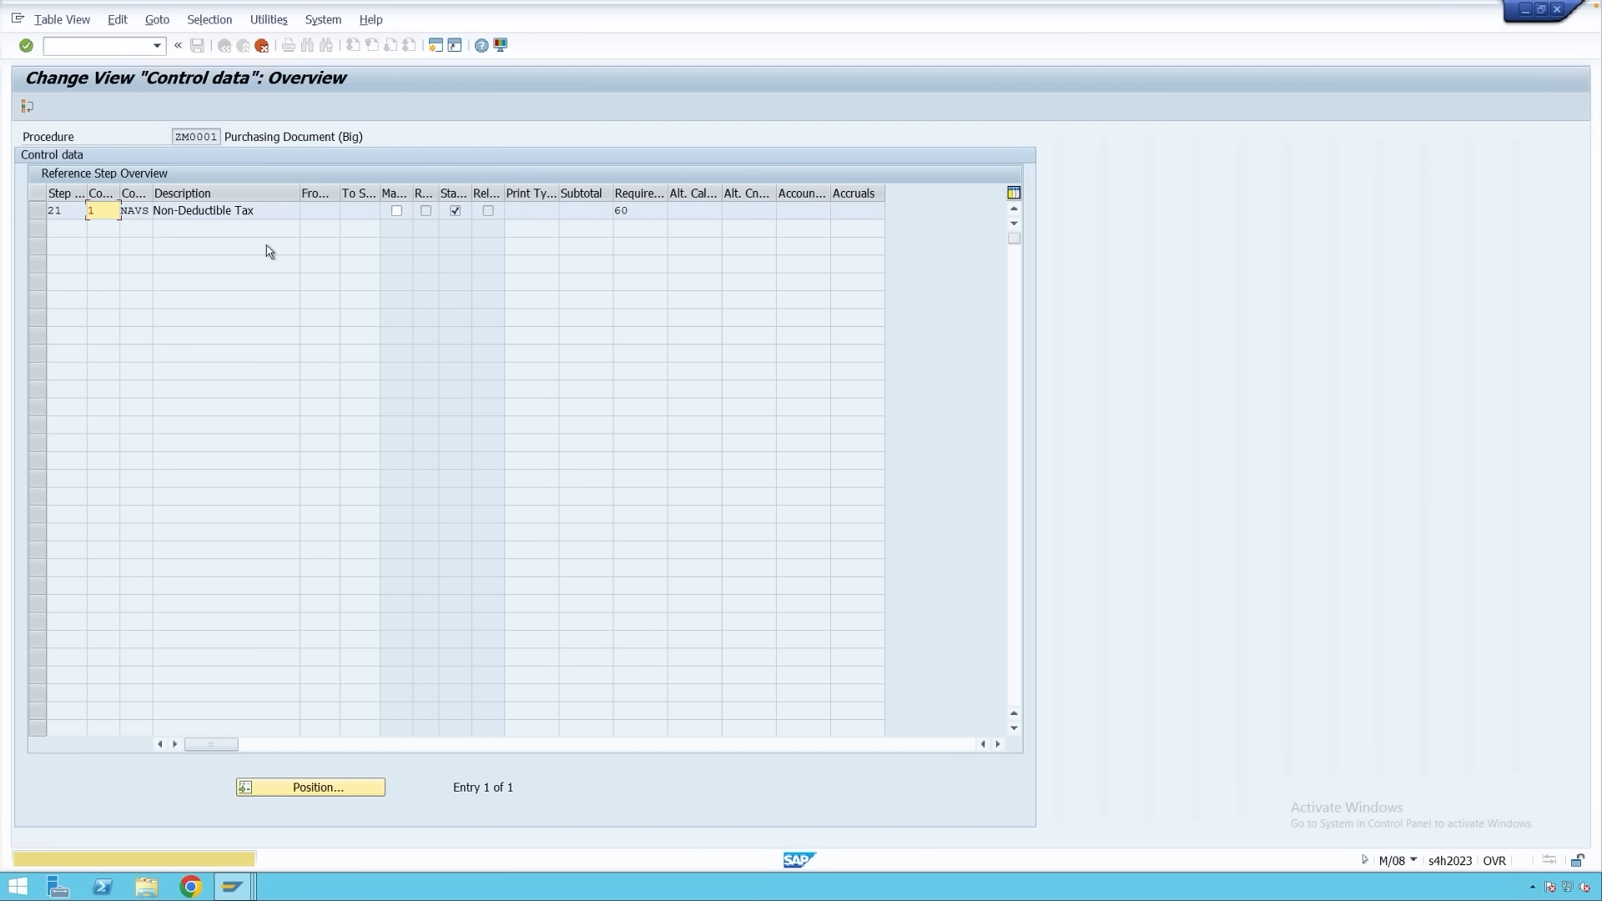
key(F3)
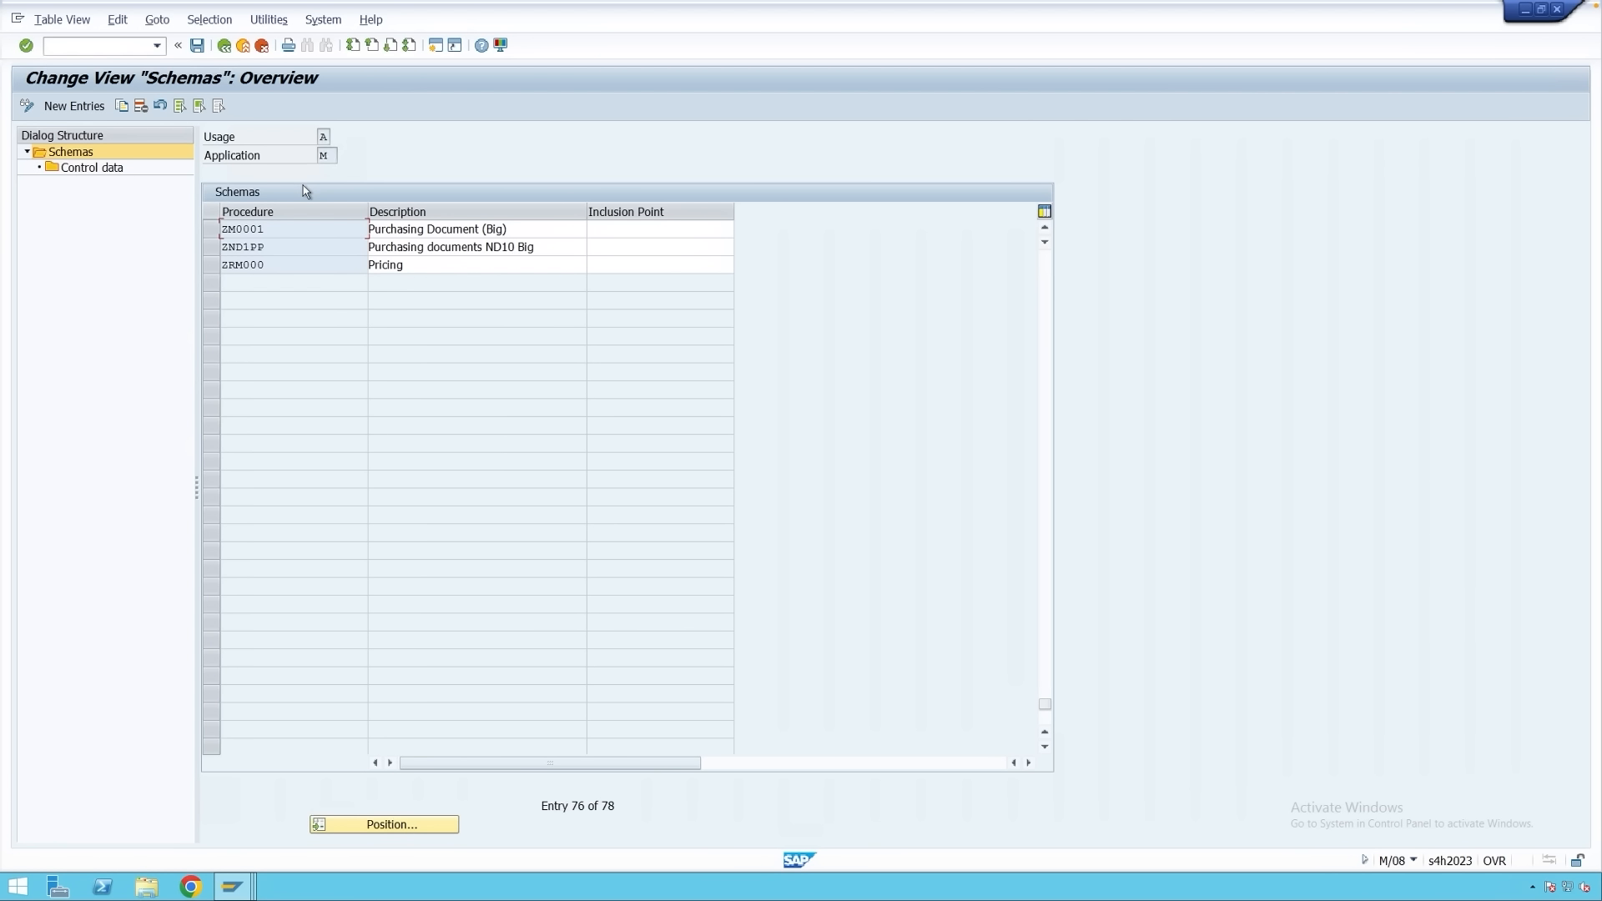
click(196, 45)
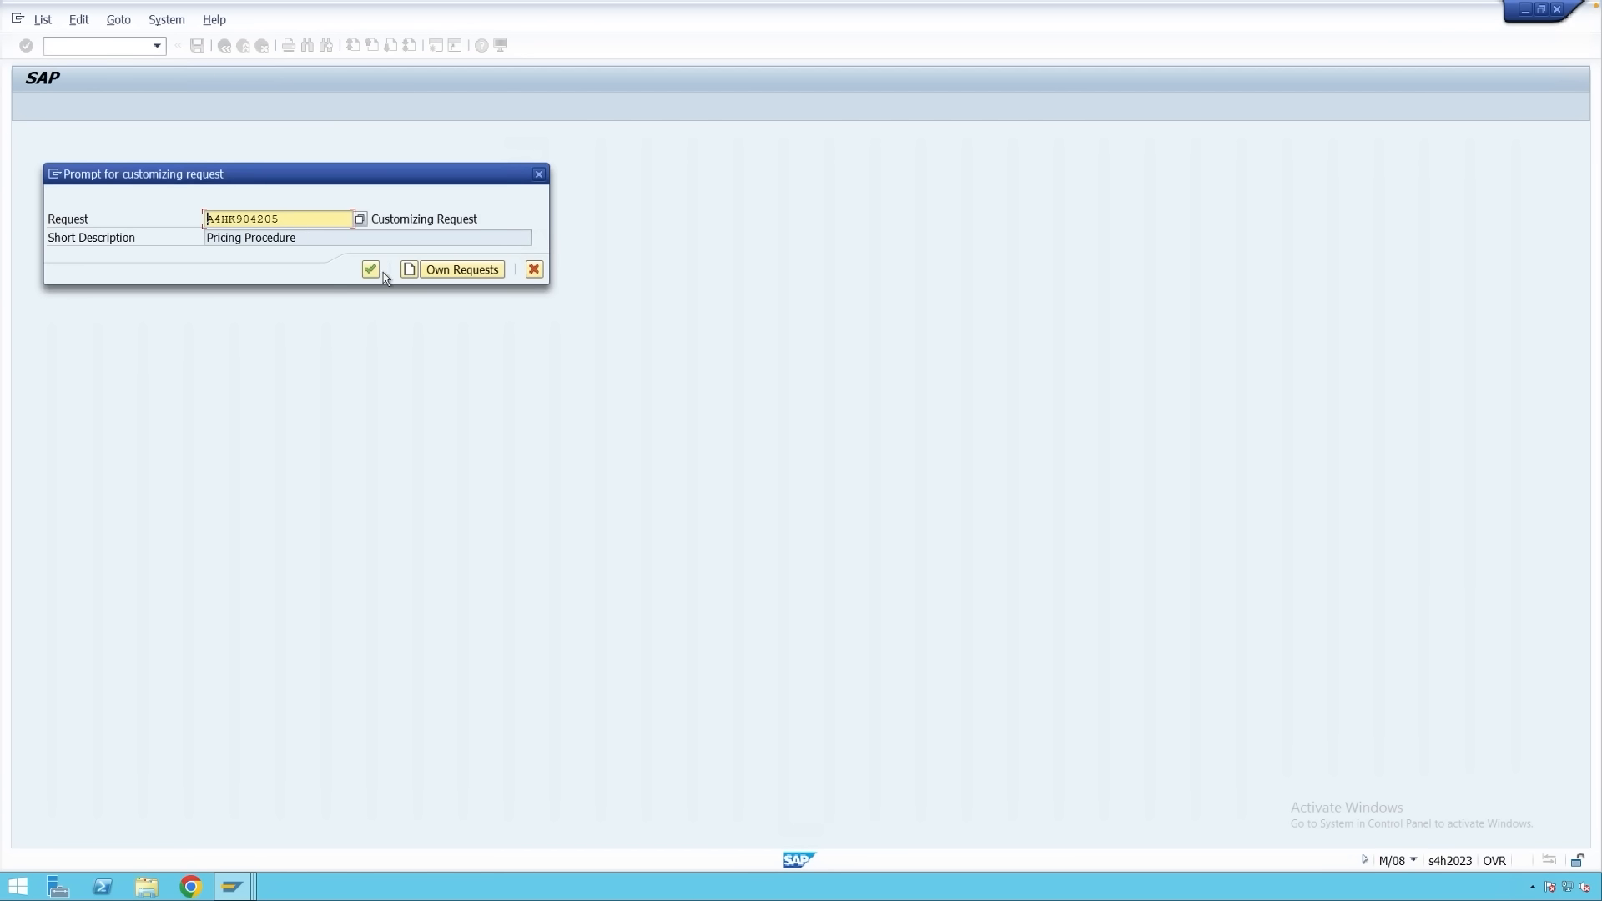
click(371, 270)
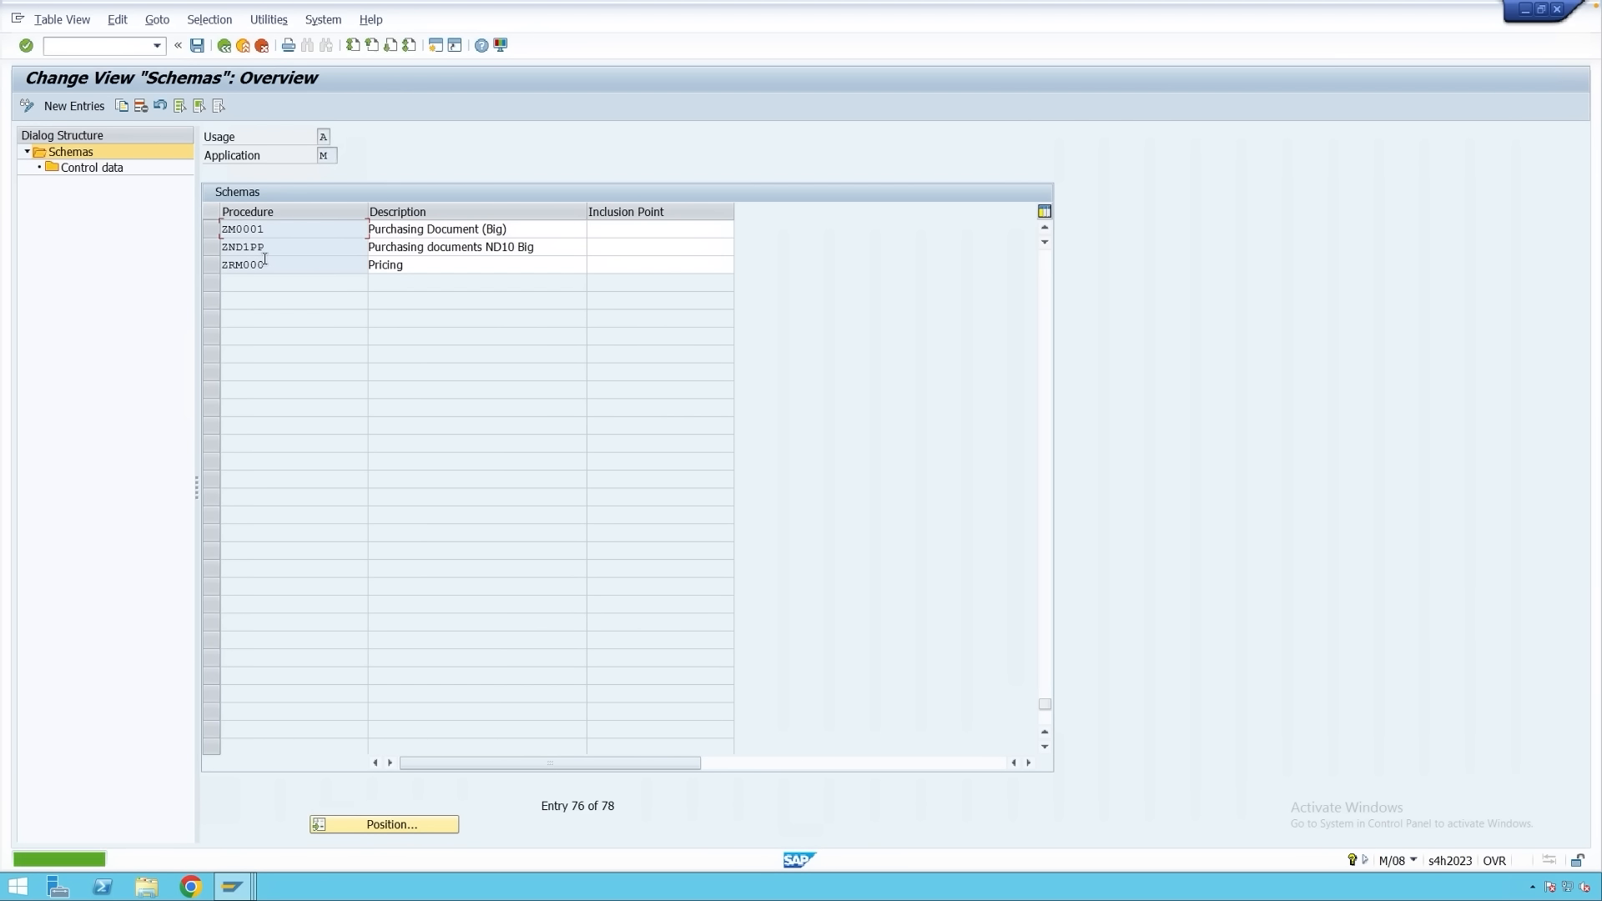
Open the control data of procedure ZM0001 and select the gold price steps GAU1 and GAU2.
click(212, 229)
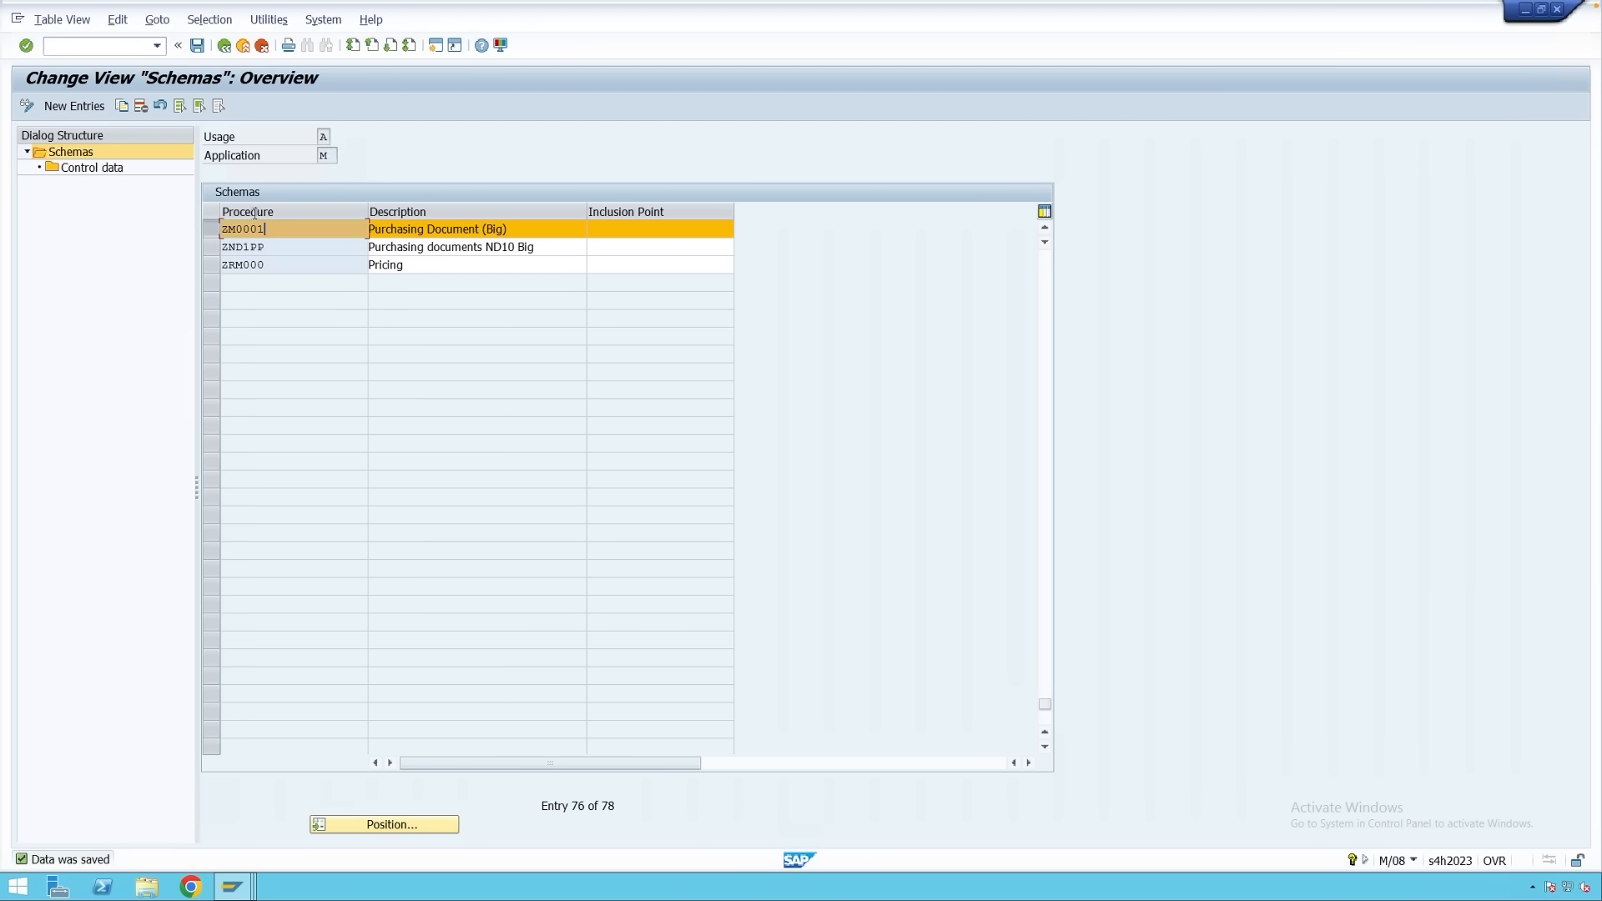
double_click(100, 170)
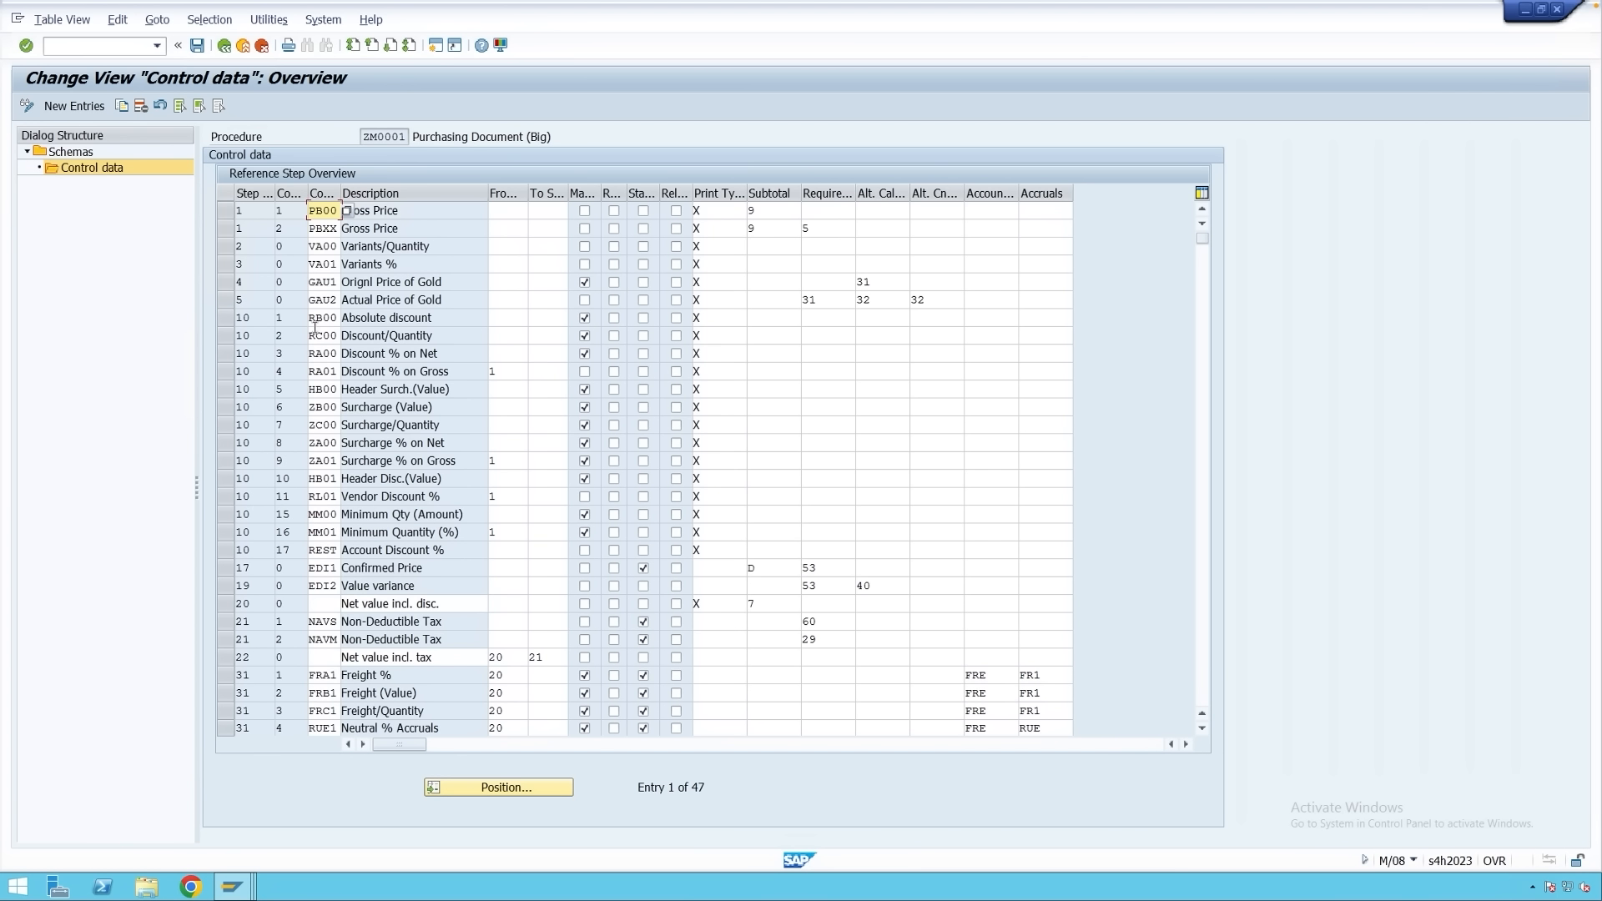
click(226, 284)
click(227, 301)
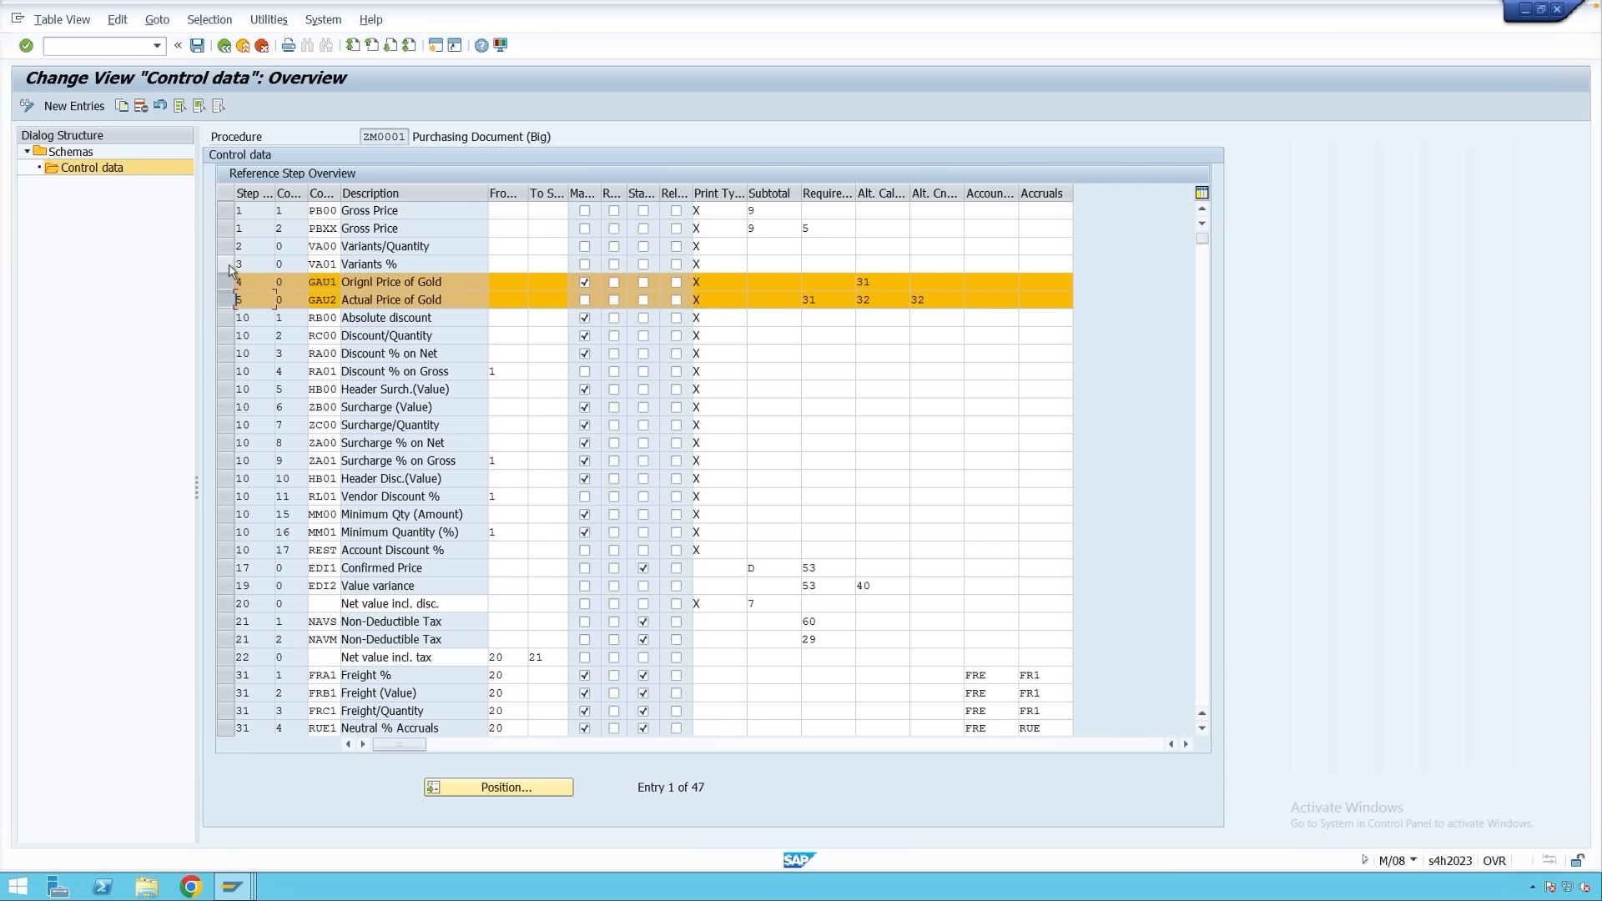
Delete condition types VA00, VA01, GAU1, GAU2, HB00, HB01, RL01, MM00, MM01, REST, EDI1 and EDI2 from the ZM0001 control data.
click(226, 264)
click(226, 247)
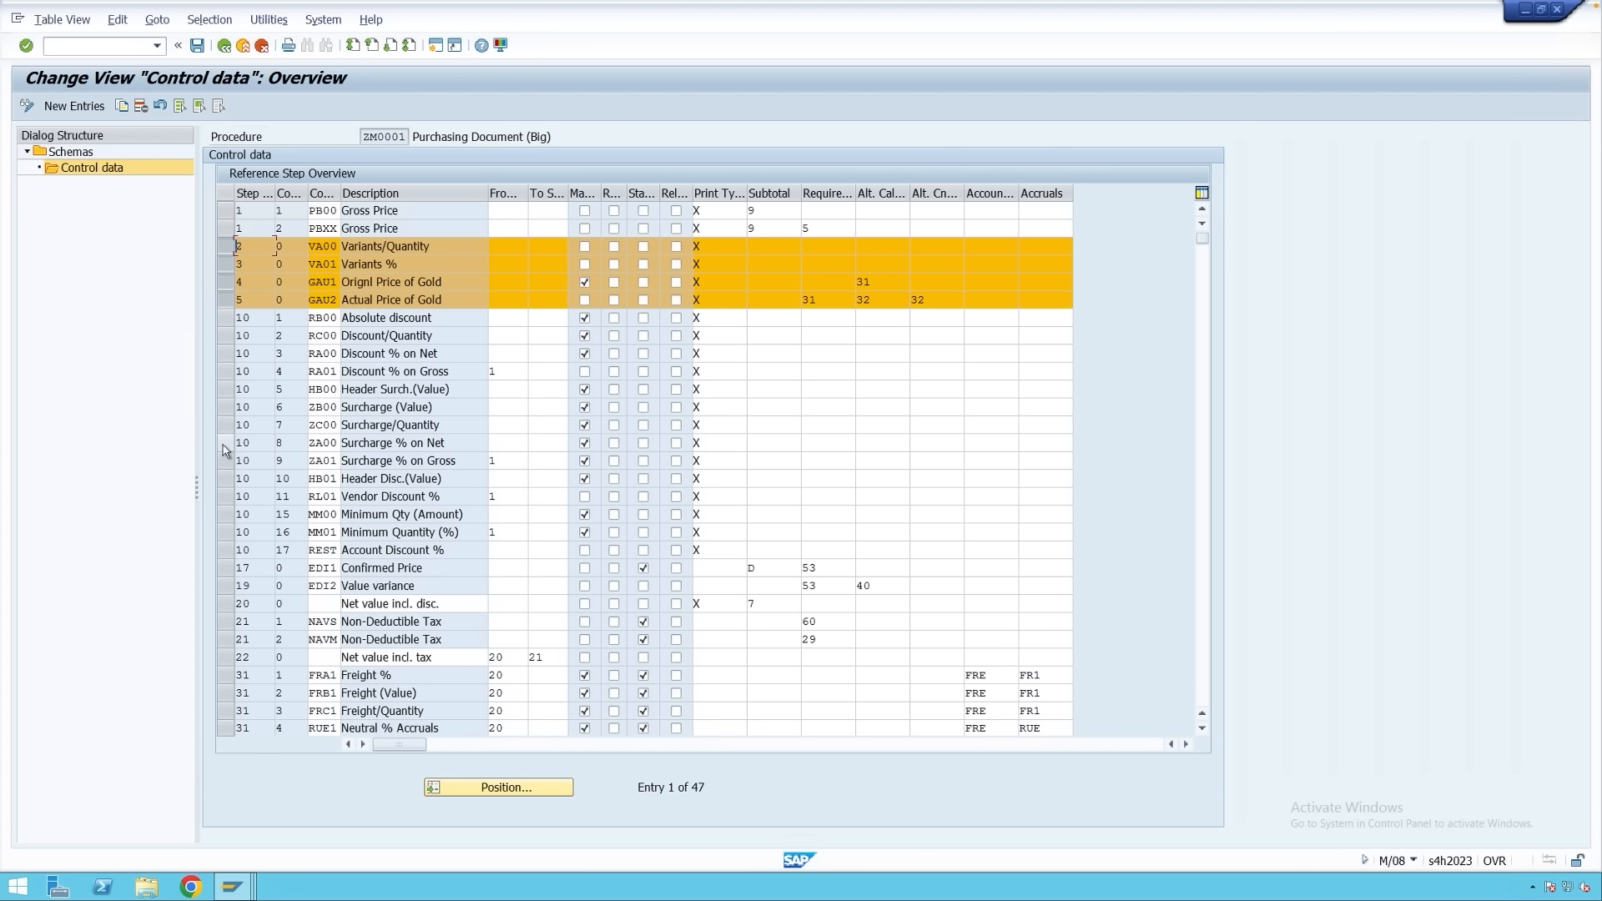
click(226, 478)
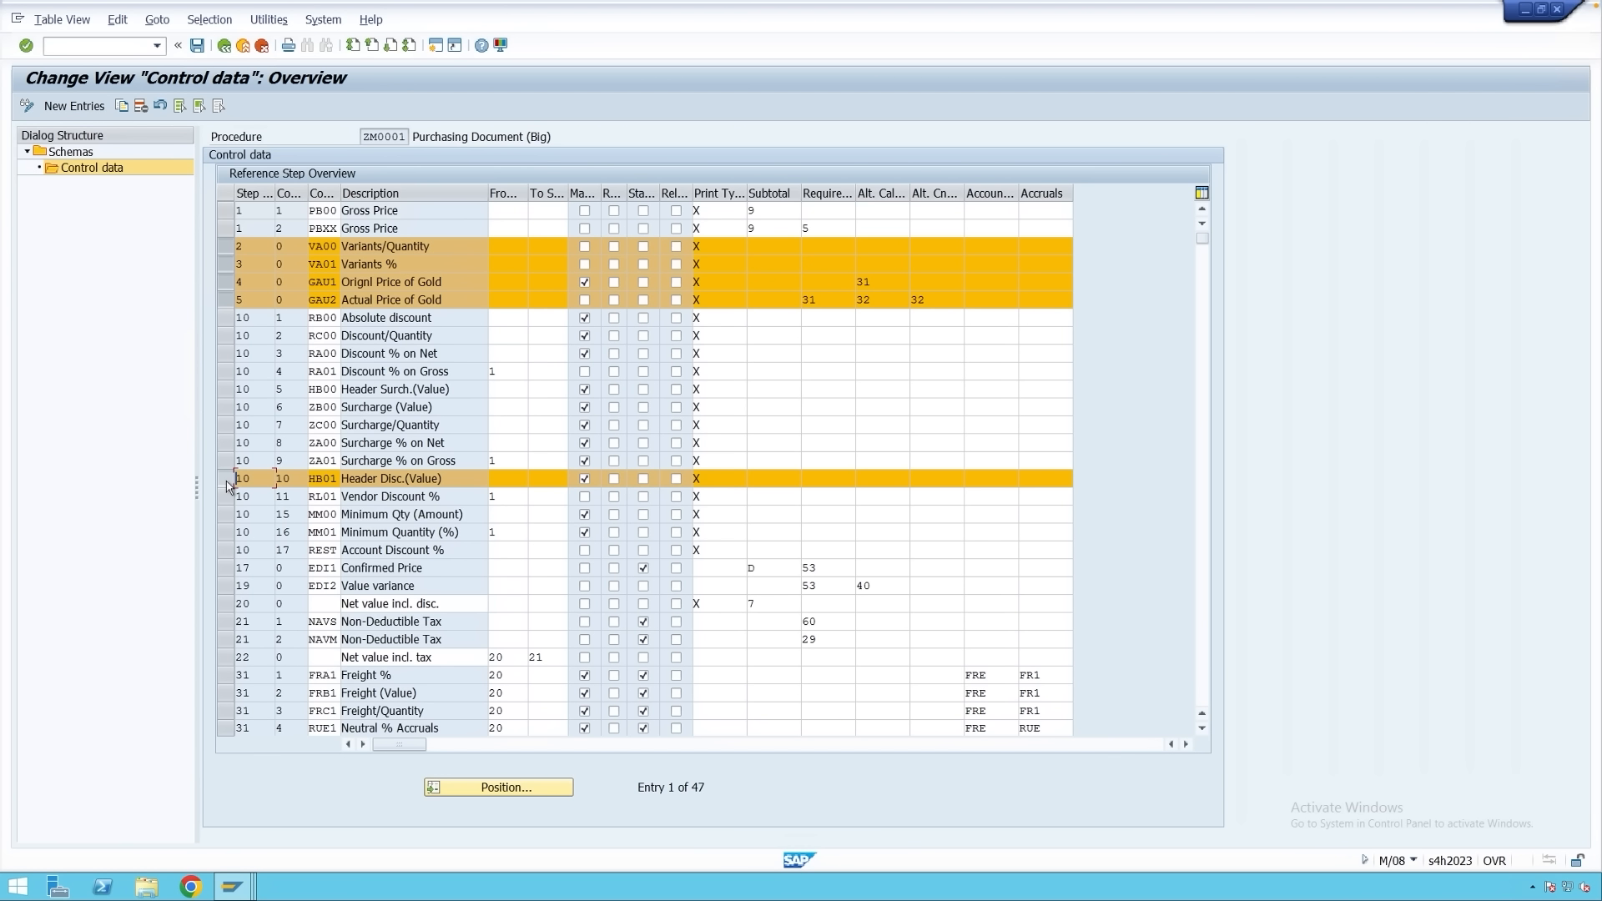
click(230, 389)
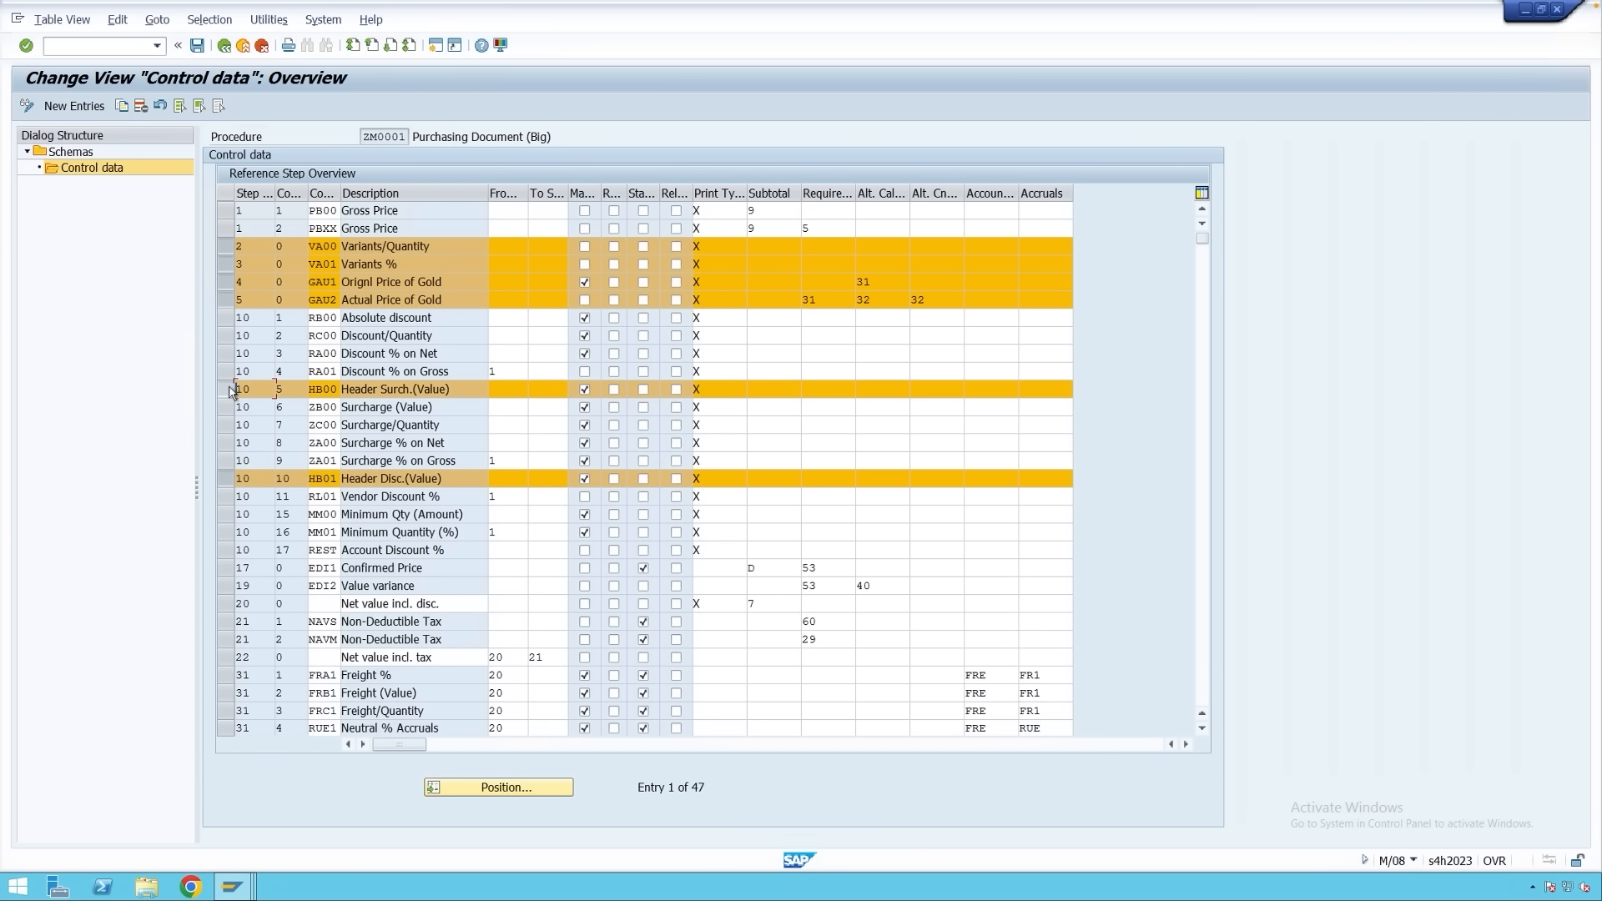
click(227, 497)
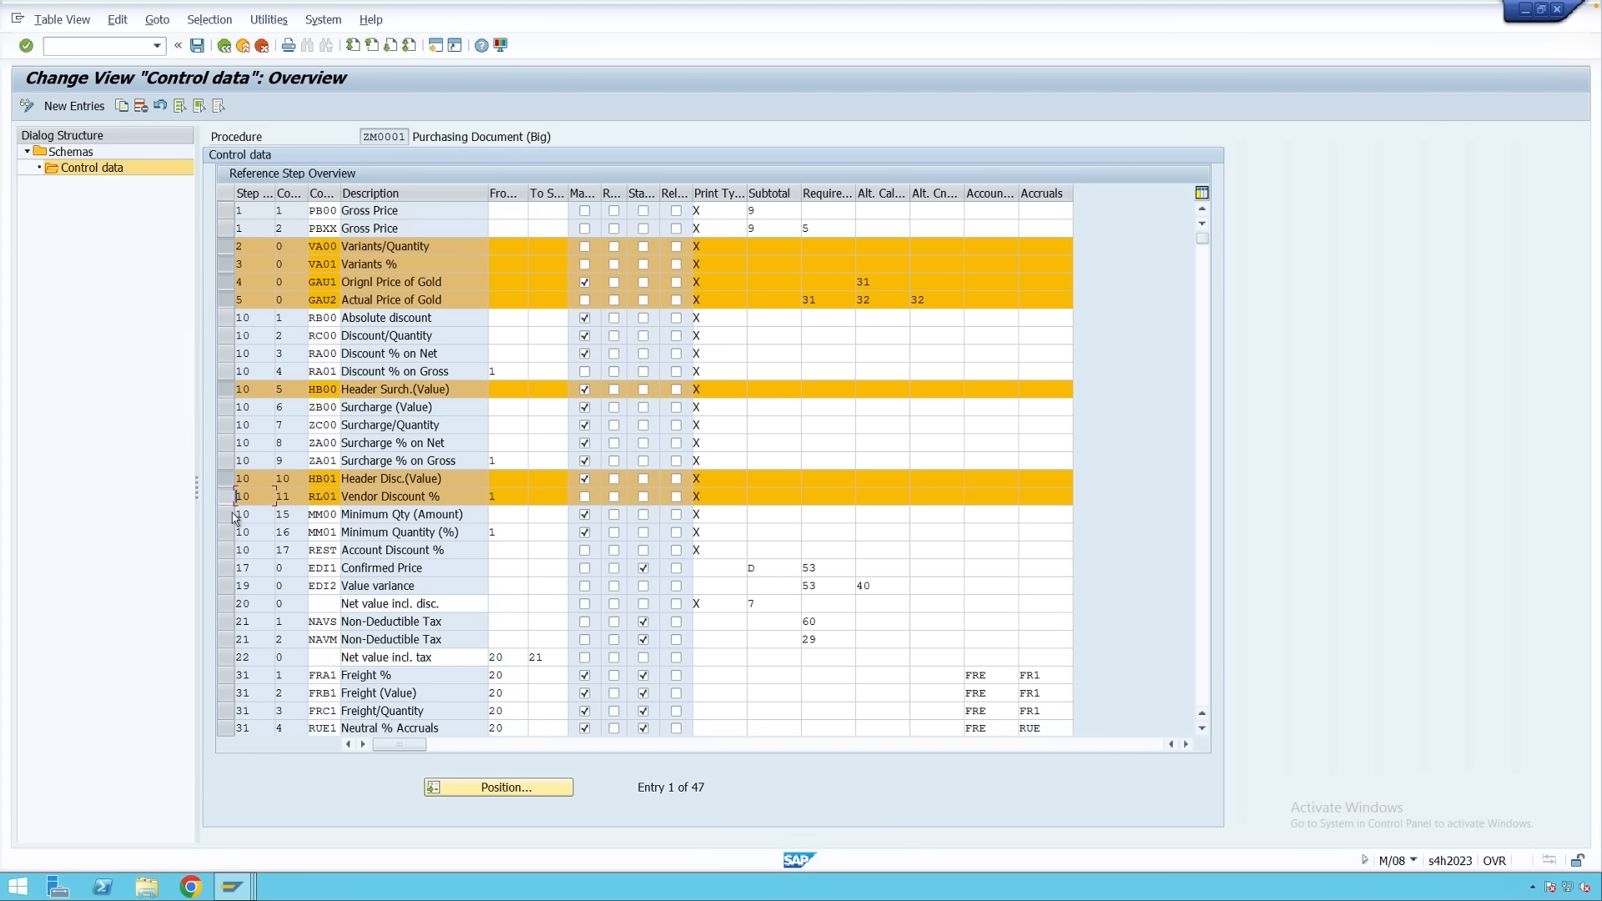
click(227, 515)
click(227, 531)
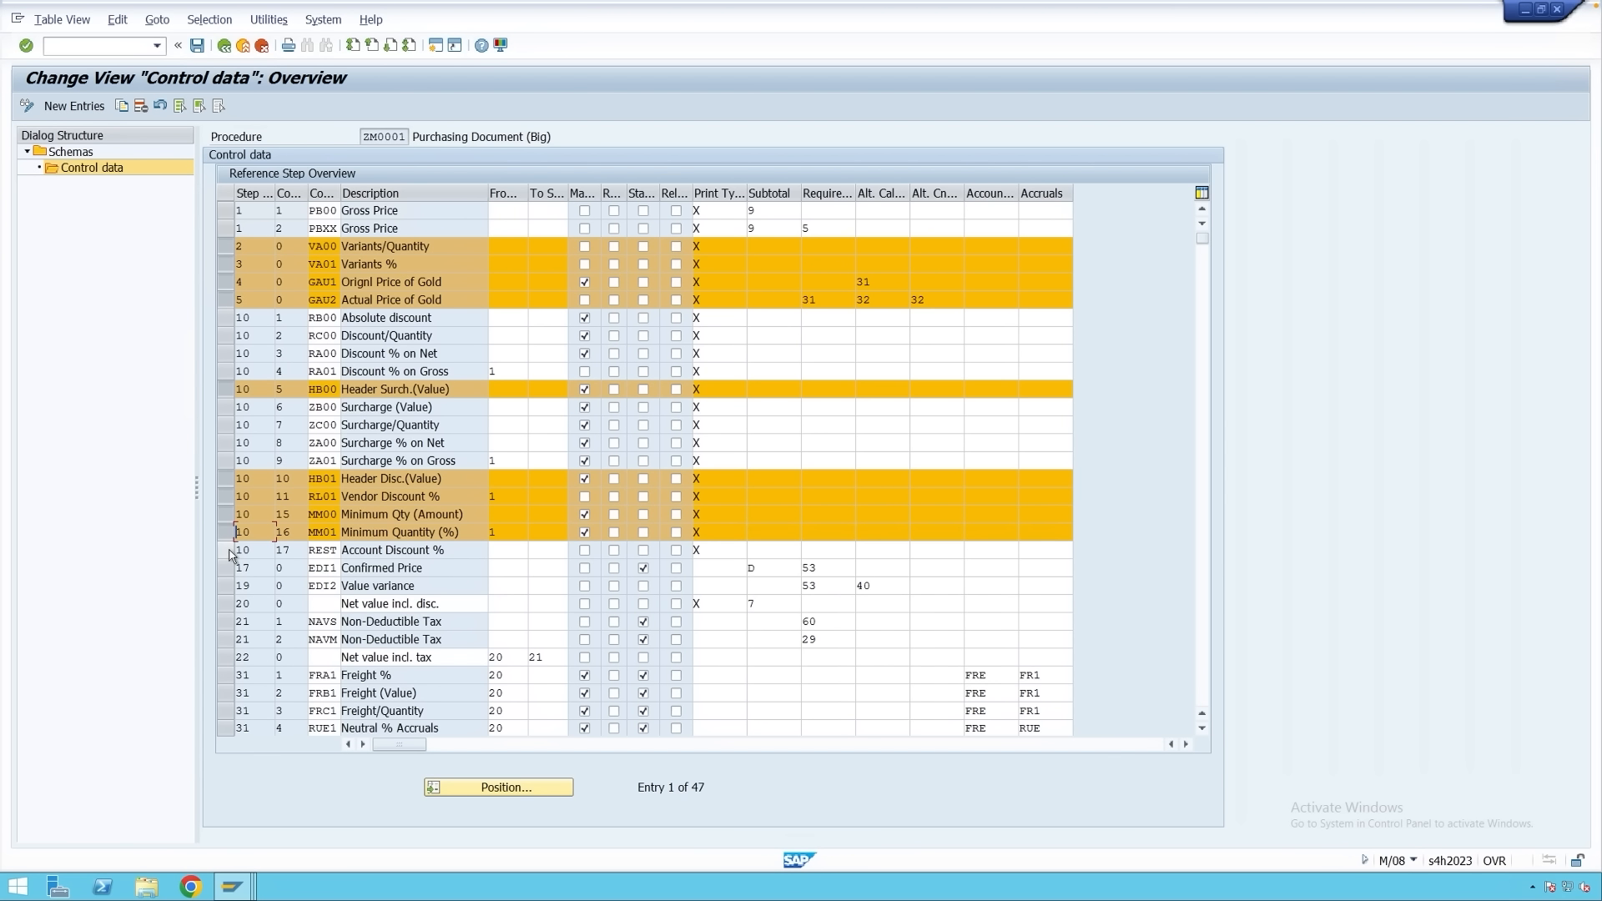
click(227, 550)
click(227, 567)
click(227, 586)
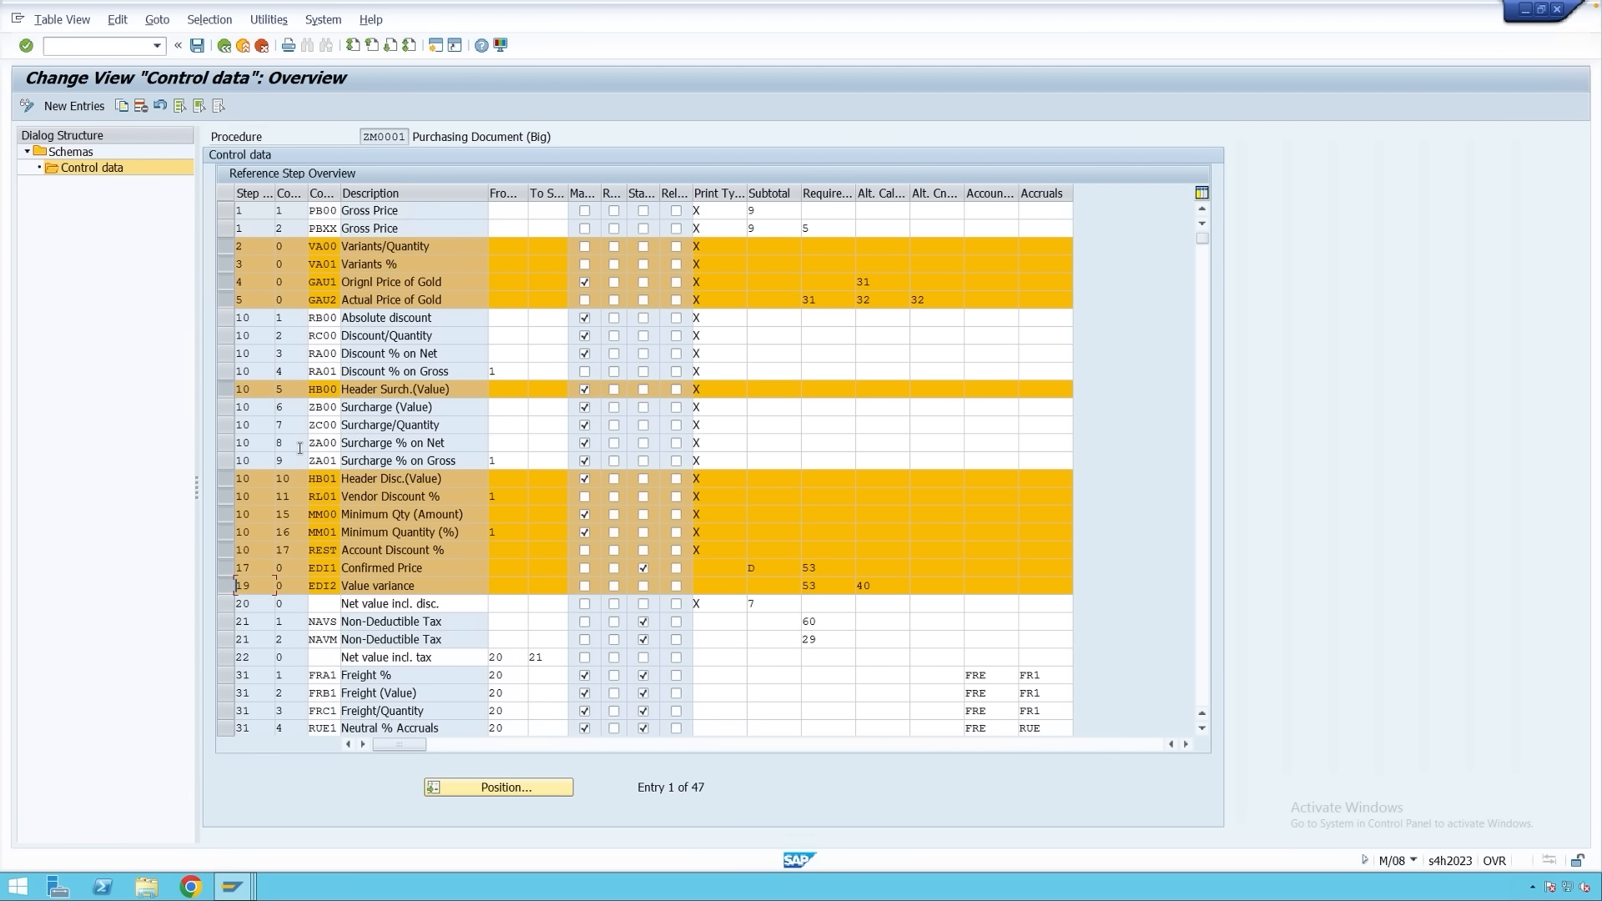
click(140, 106)
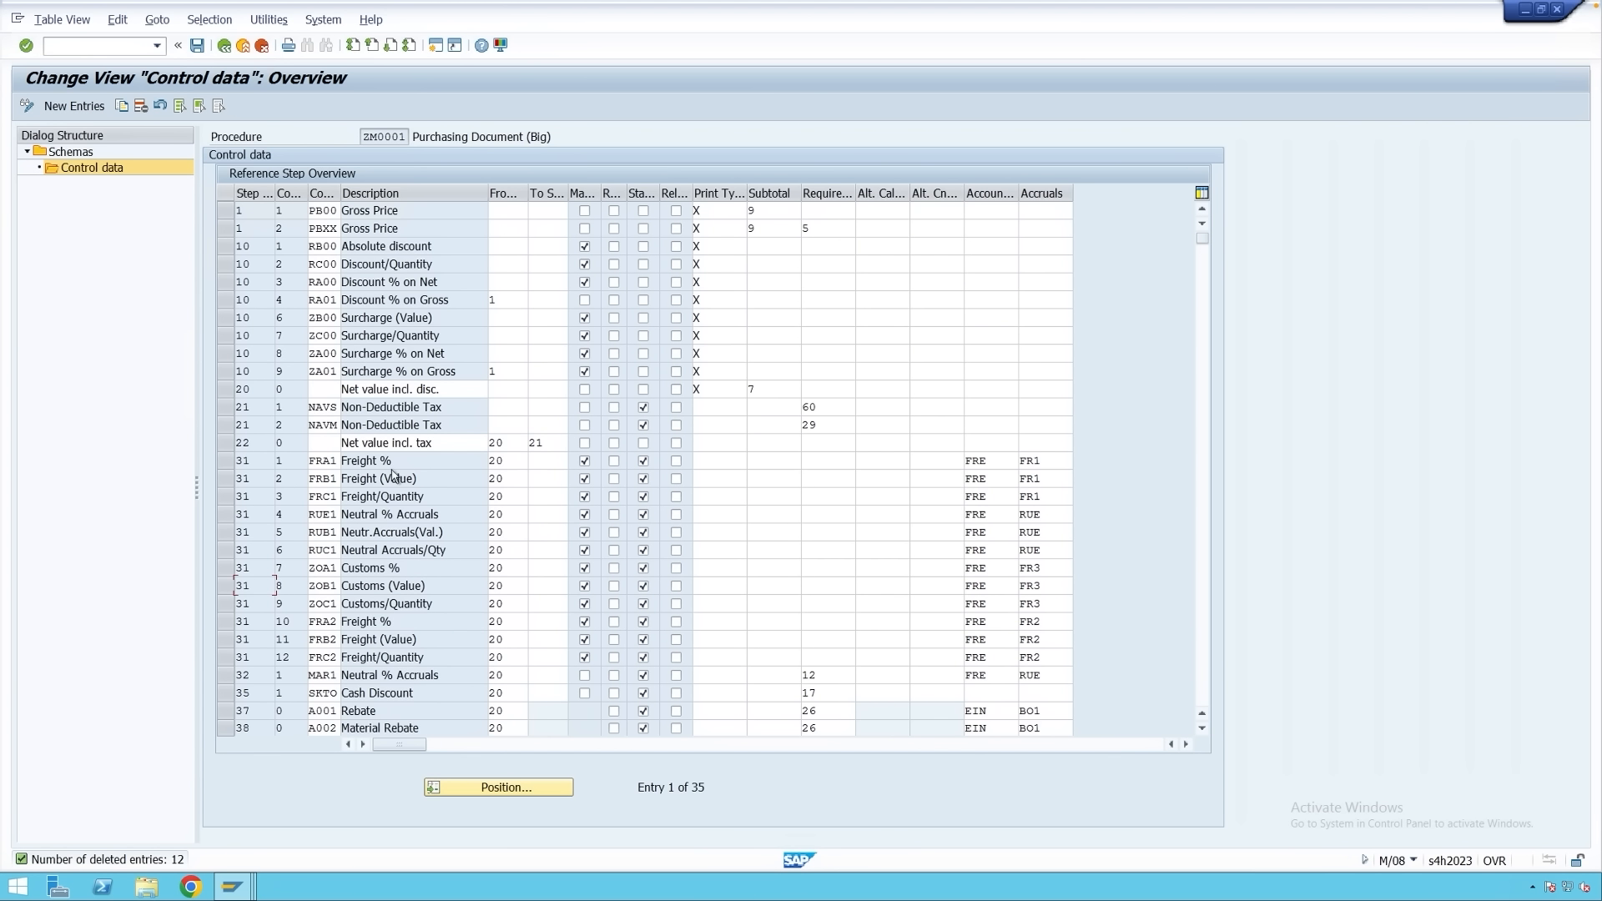
Delete condition types RUE1, RUB1, RUC1, ZOA1, ZOB1, ZOC1, FRA2, FRB2, FRC2, MAR1, A001 and A002 from the control data.
click(224, 569)
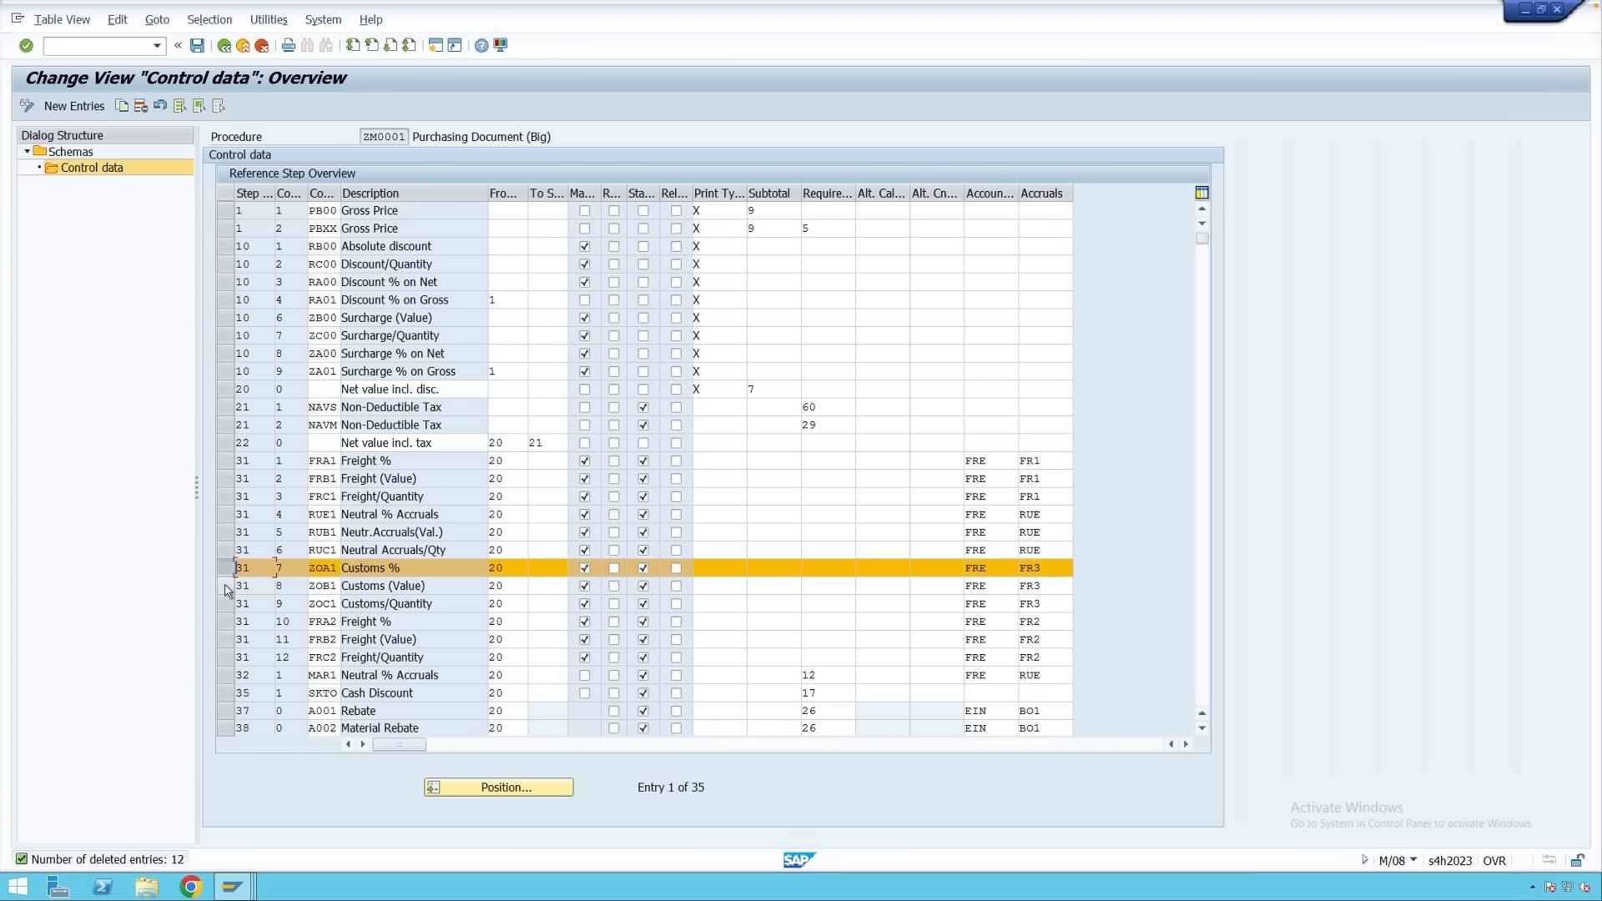
click(224, 586)
click(226, 604)
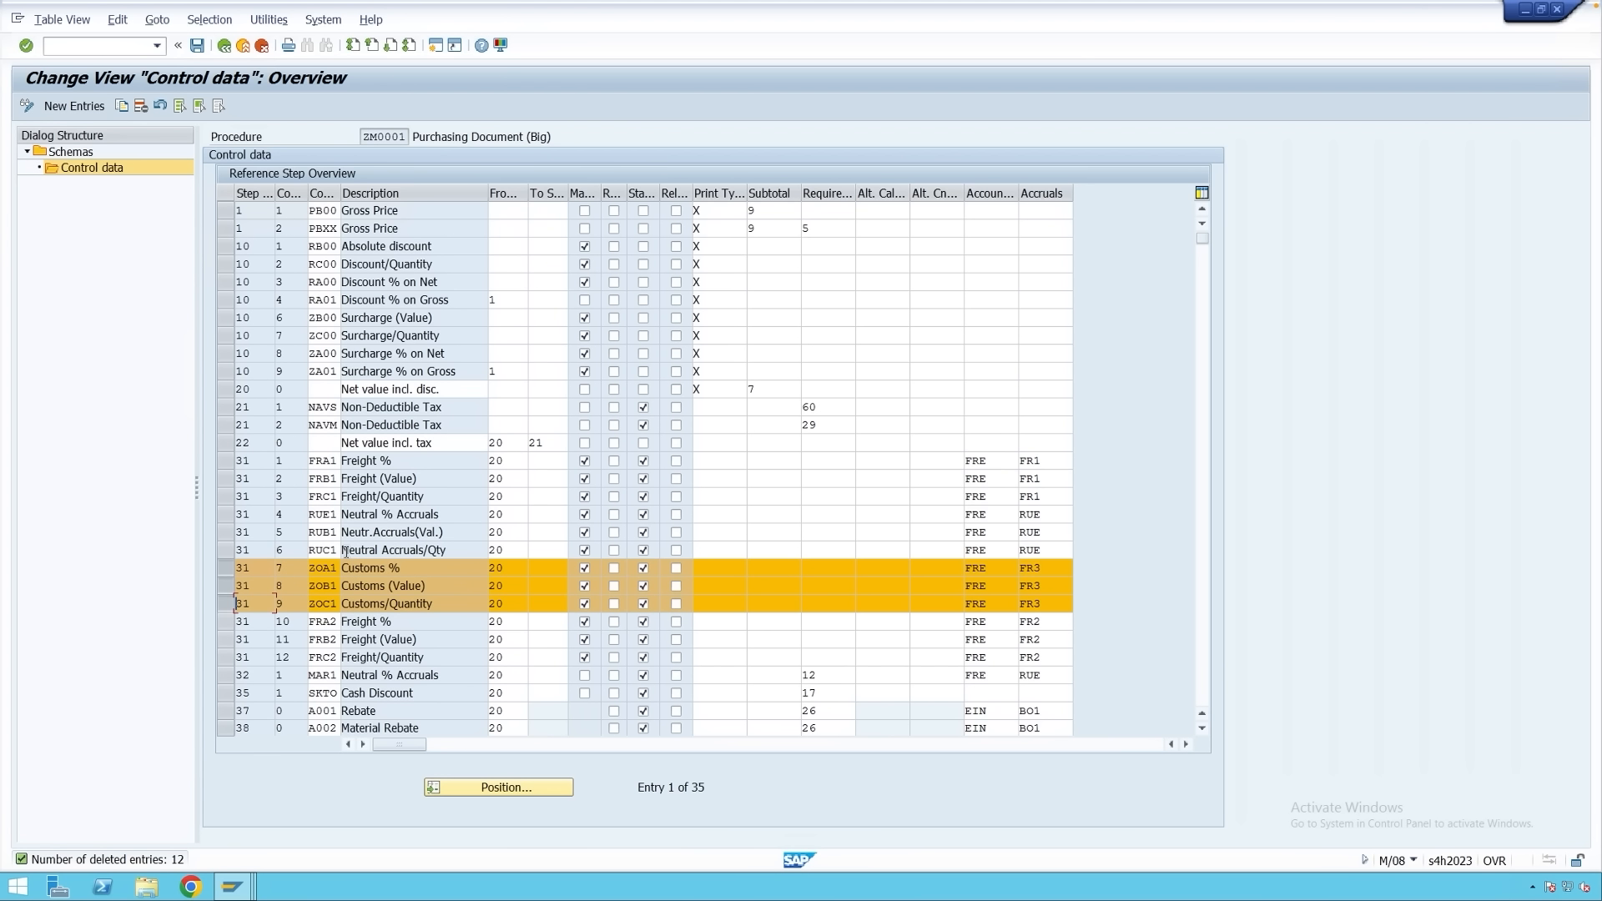
click(225, 551)
click(225, 532)
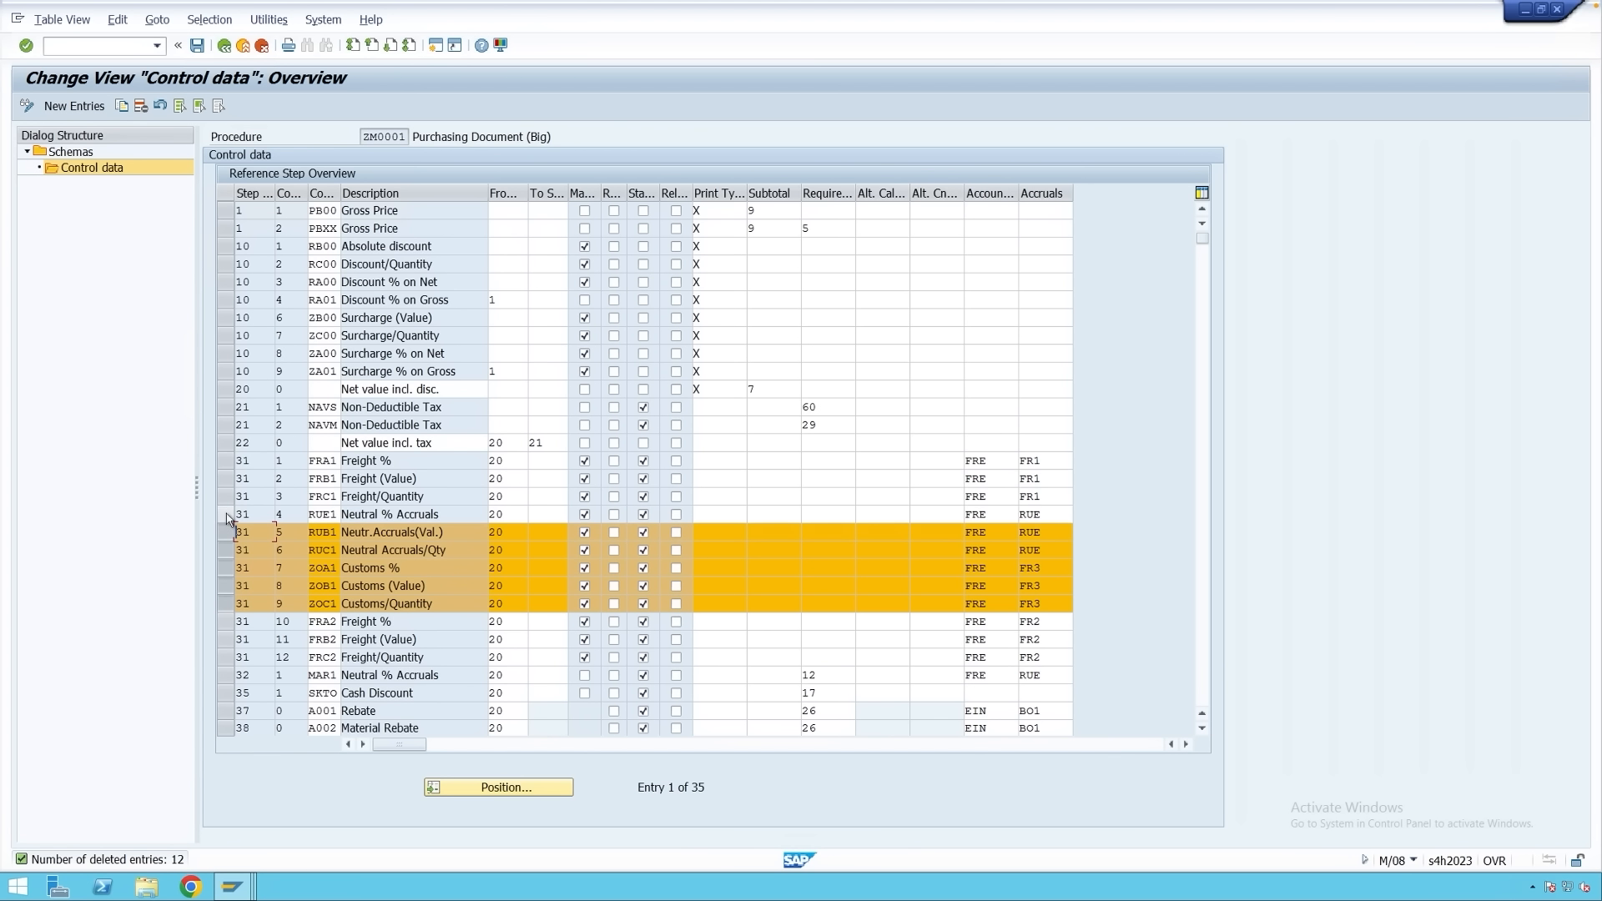
click(225, 515)
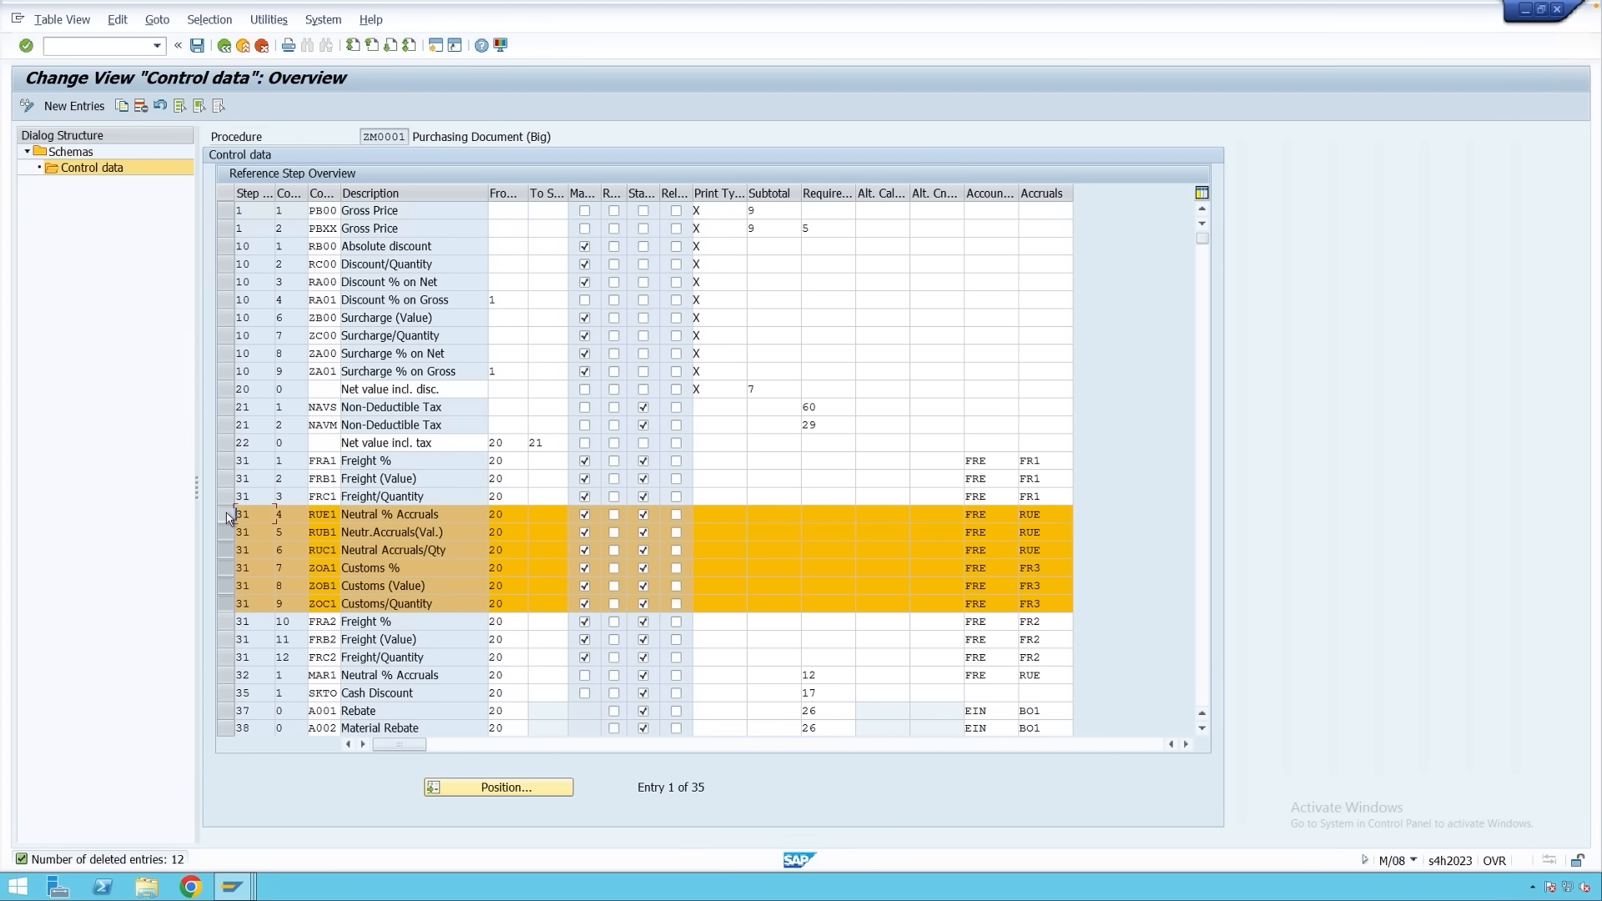
click(225, 622)
click(225, 639)
click(225, 657)
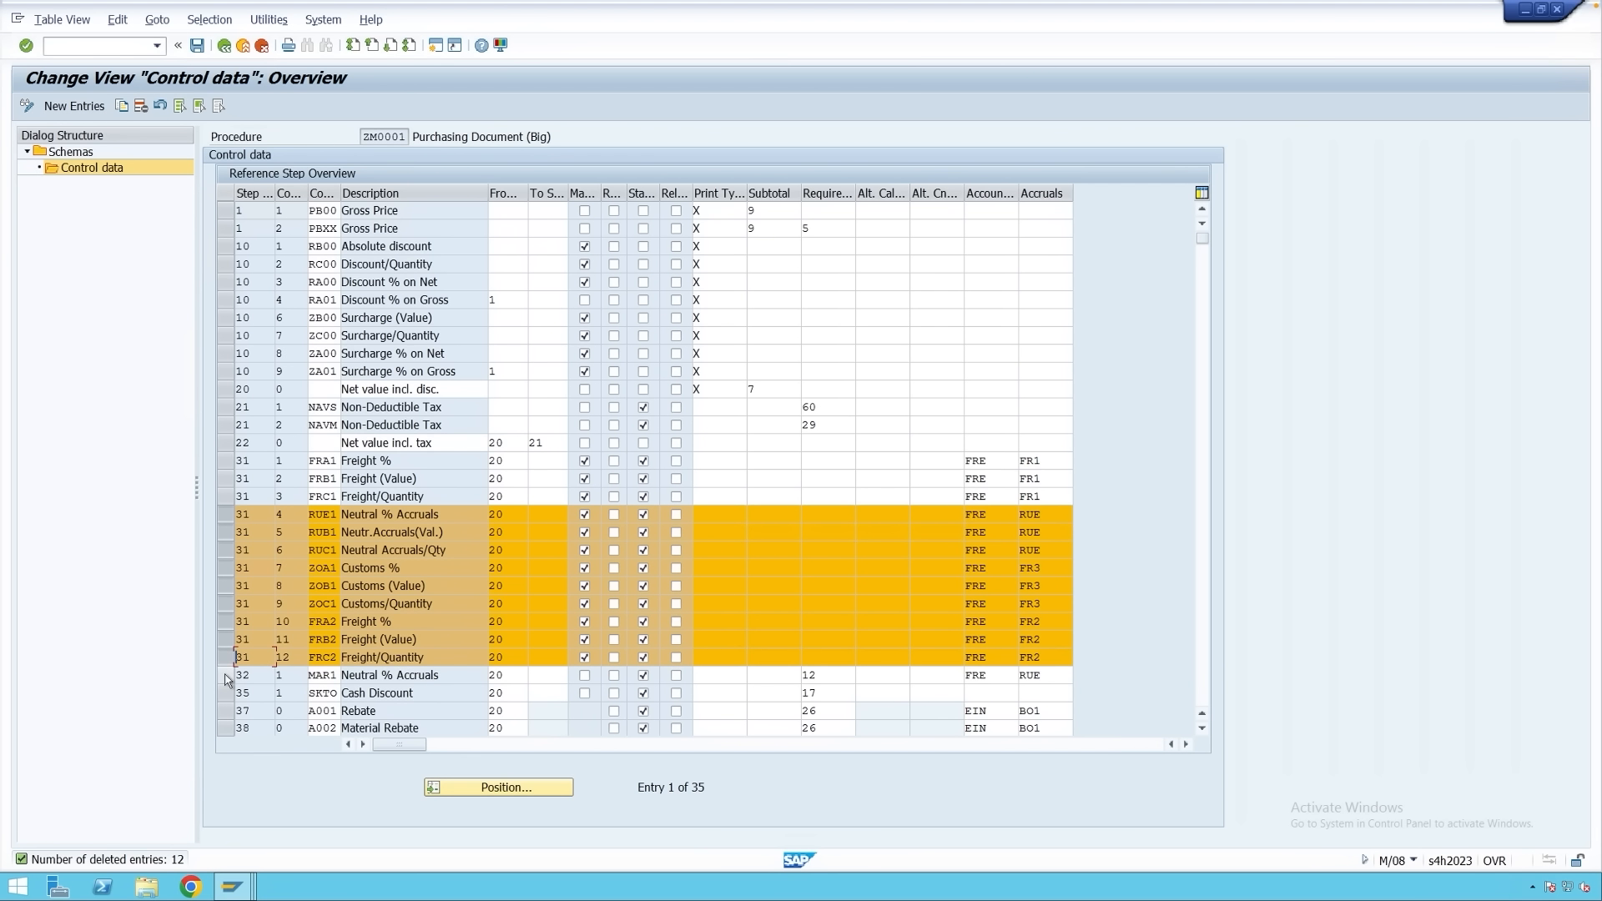
click(225, 675)
click(225, 711)
click(226, 728)
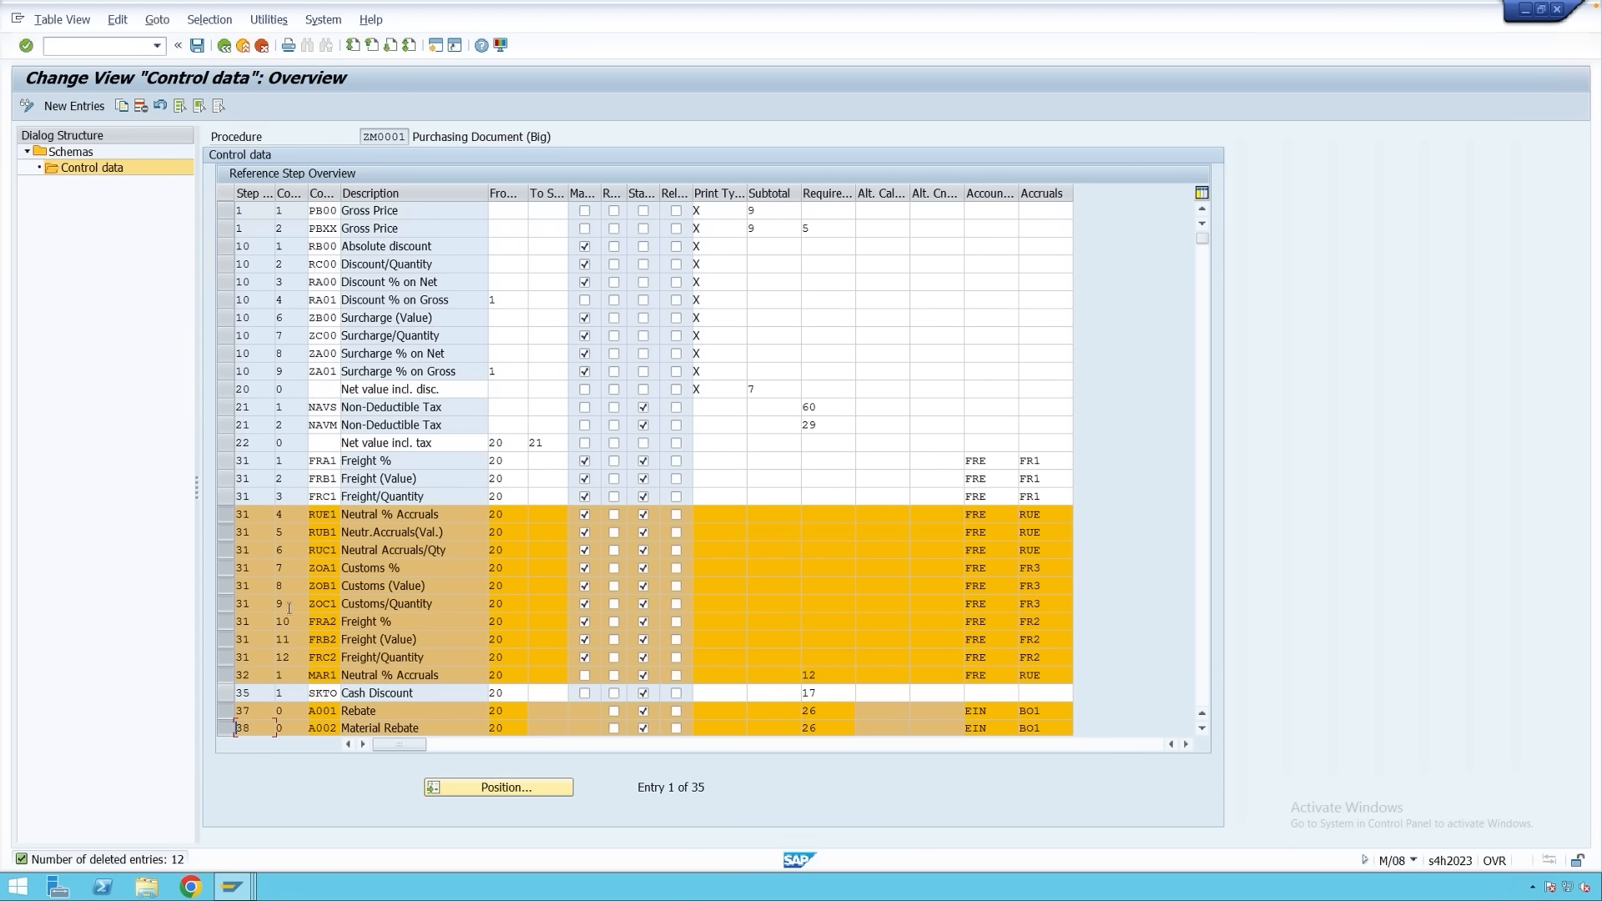
click(141, 106)
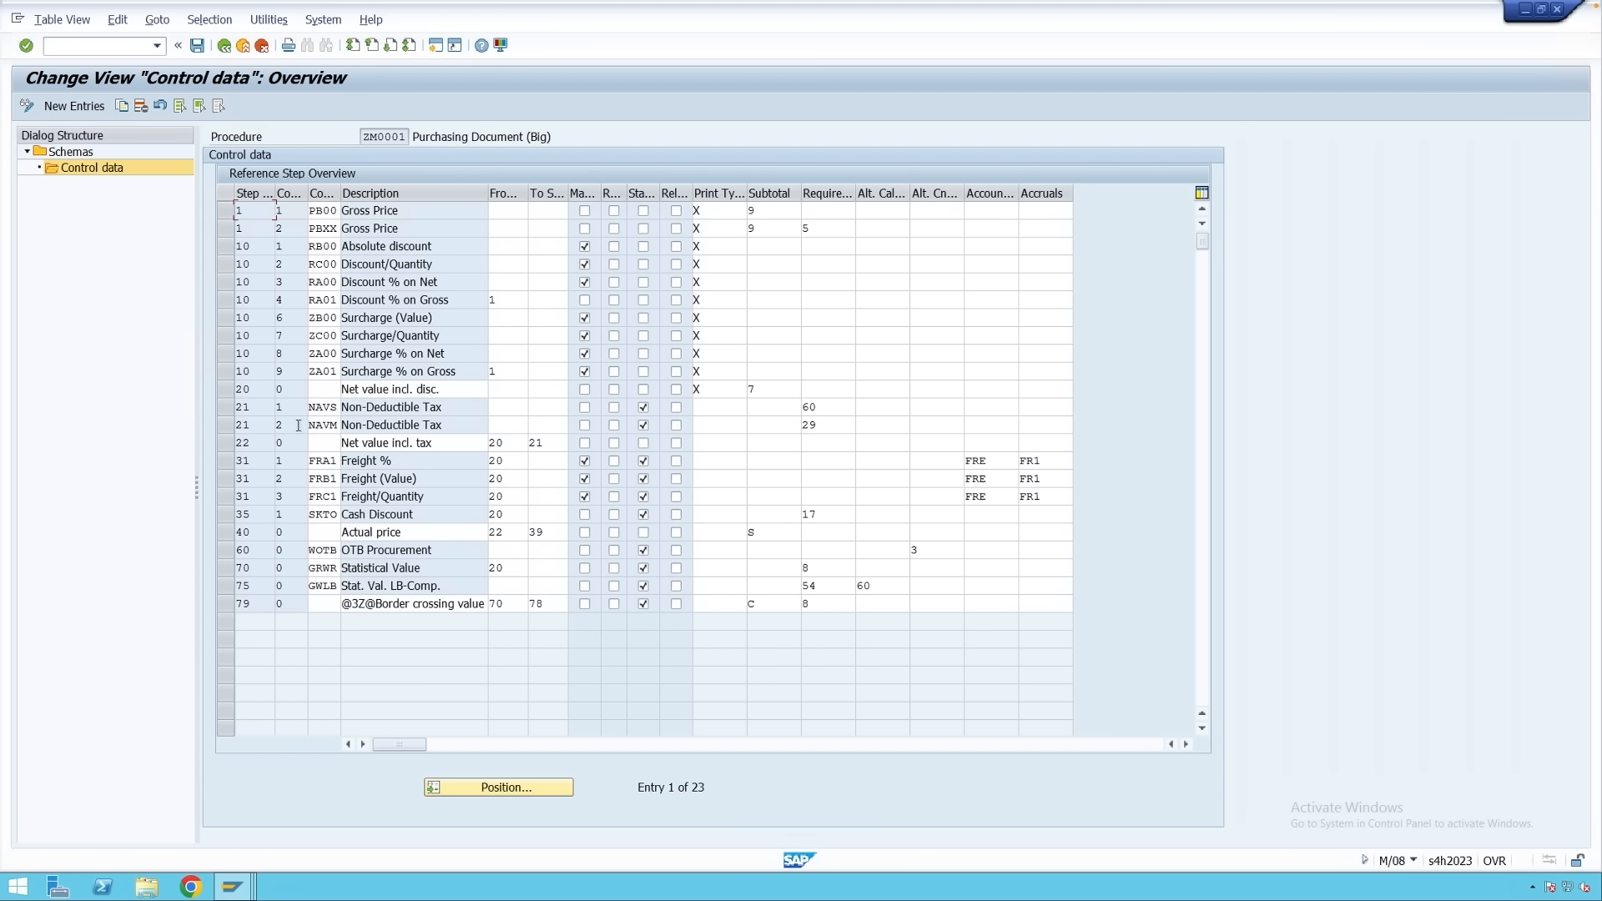
Delete the control data rows for steps 60, 70, 75 and 79, and save the reduced procedure.
click(225, 550)
click(225, 568)
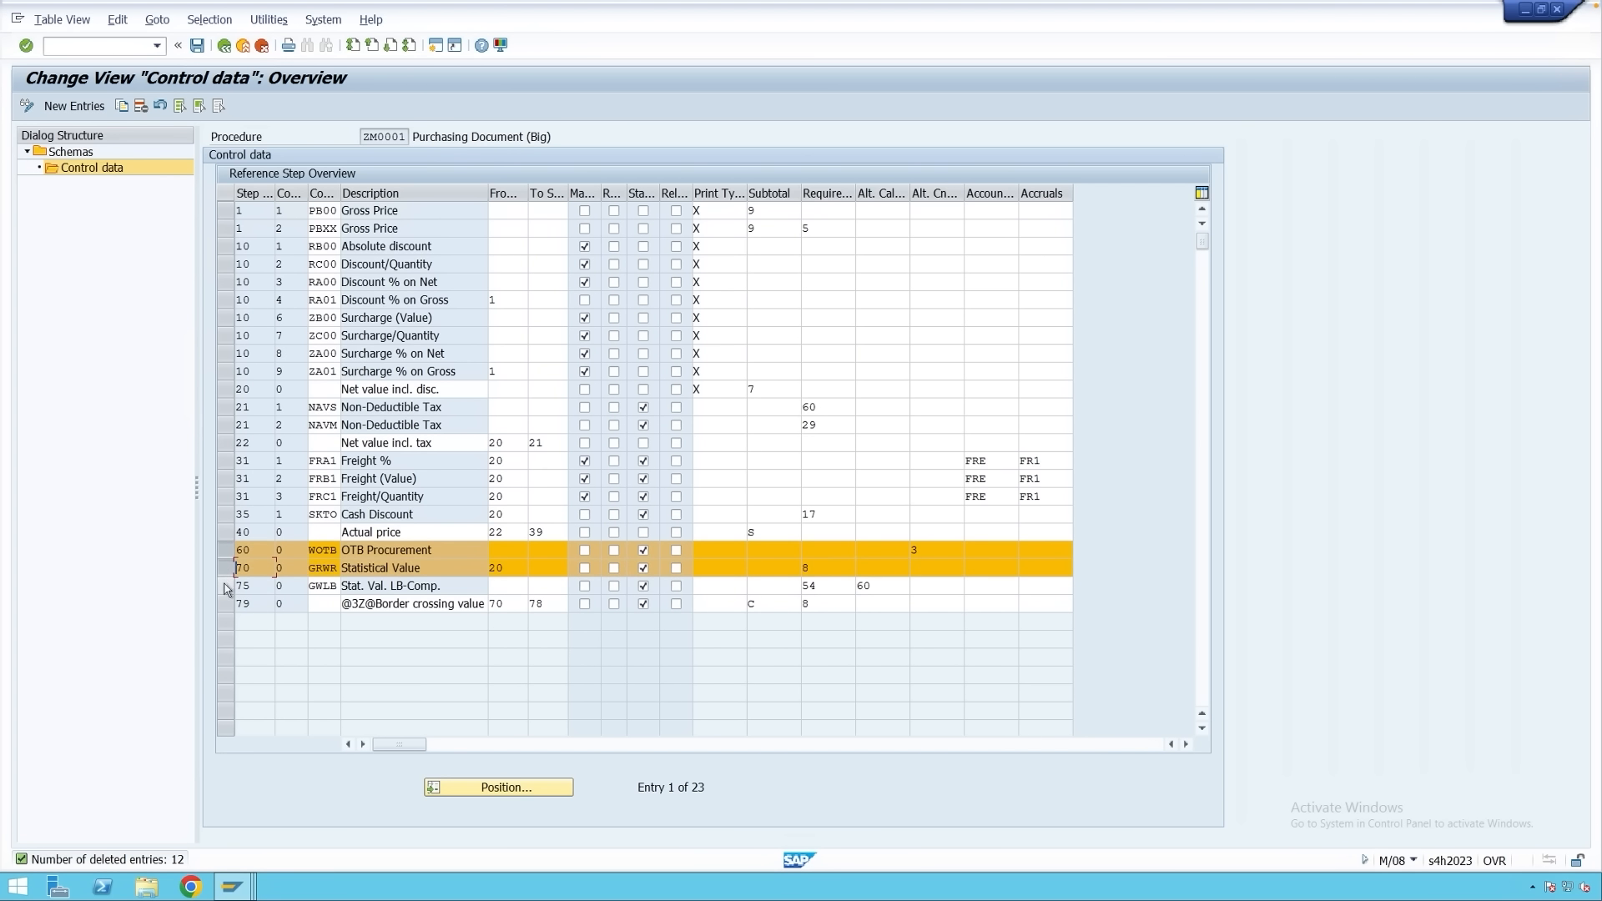
click(225, 586)
click(226, 604)
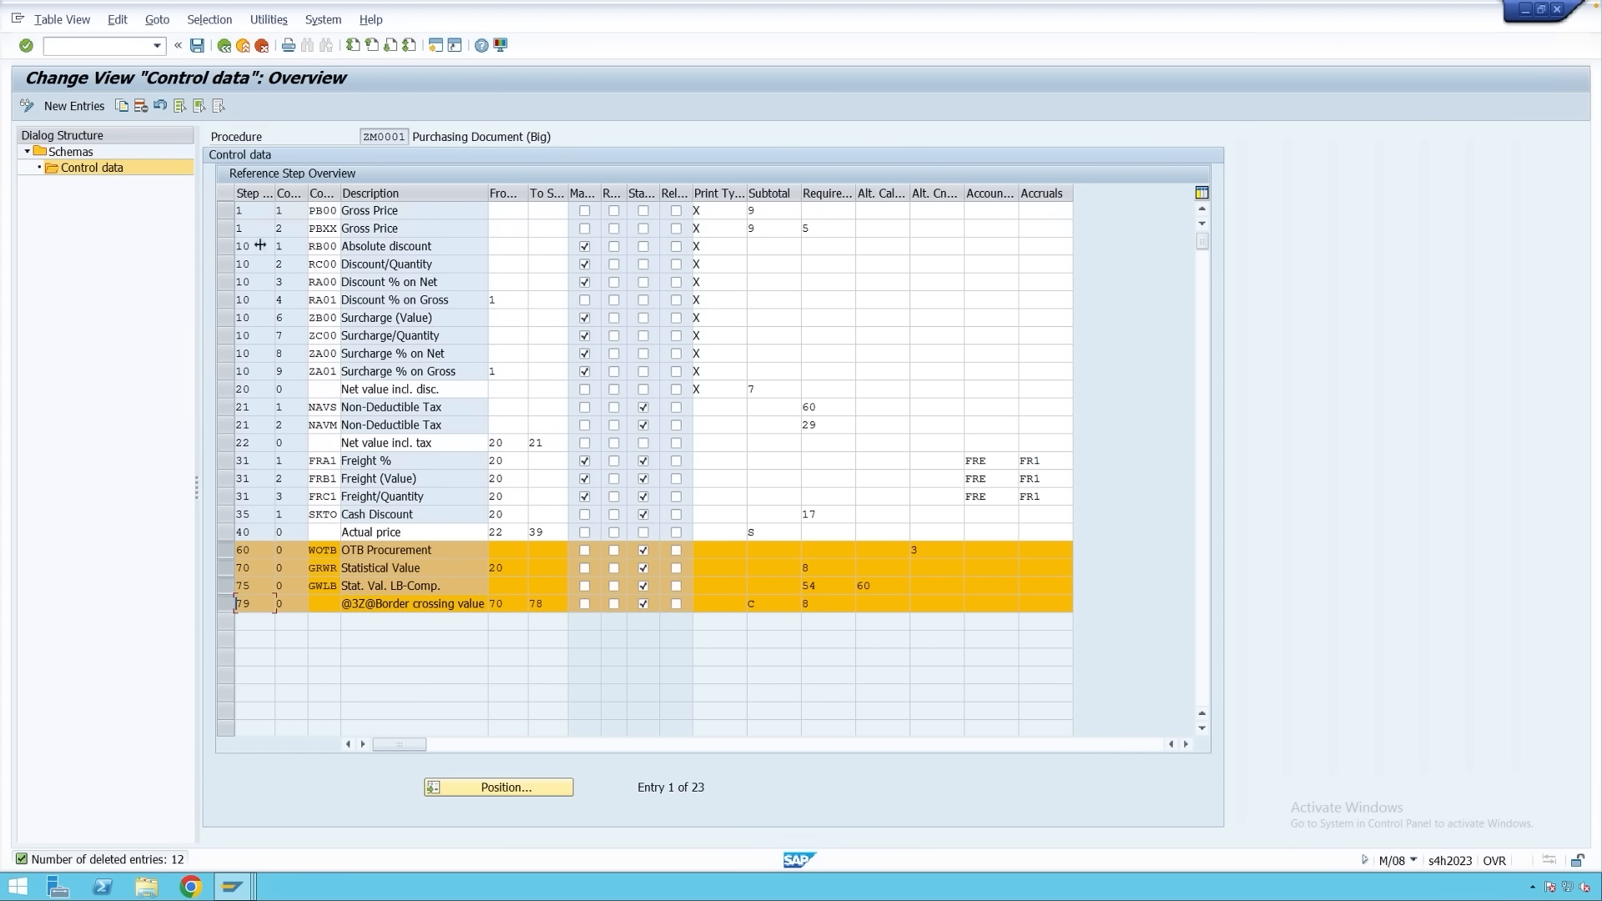
click(144, 106)
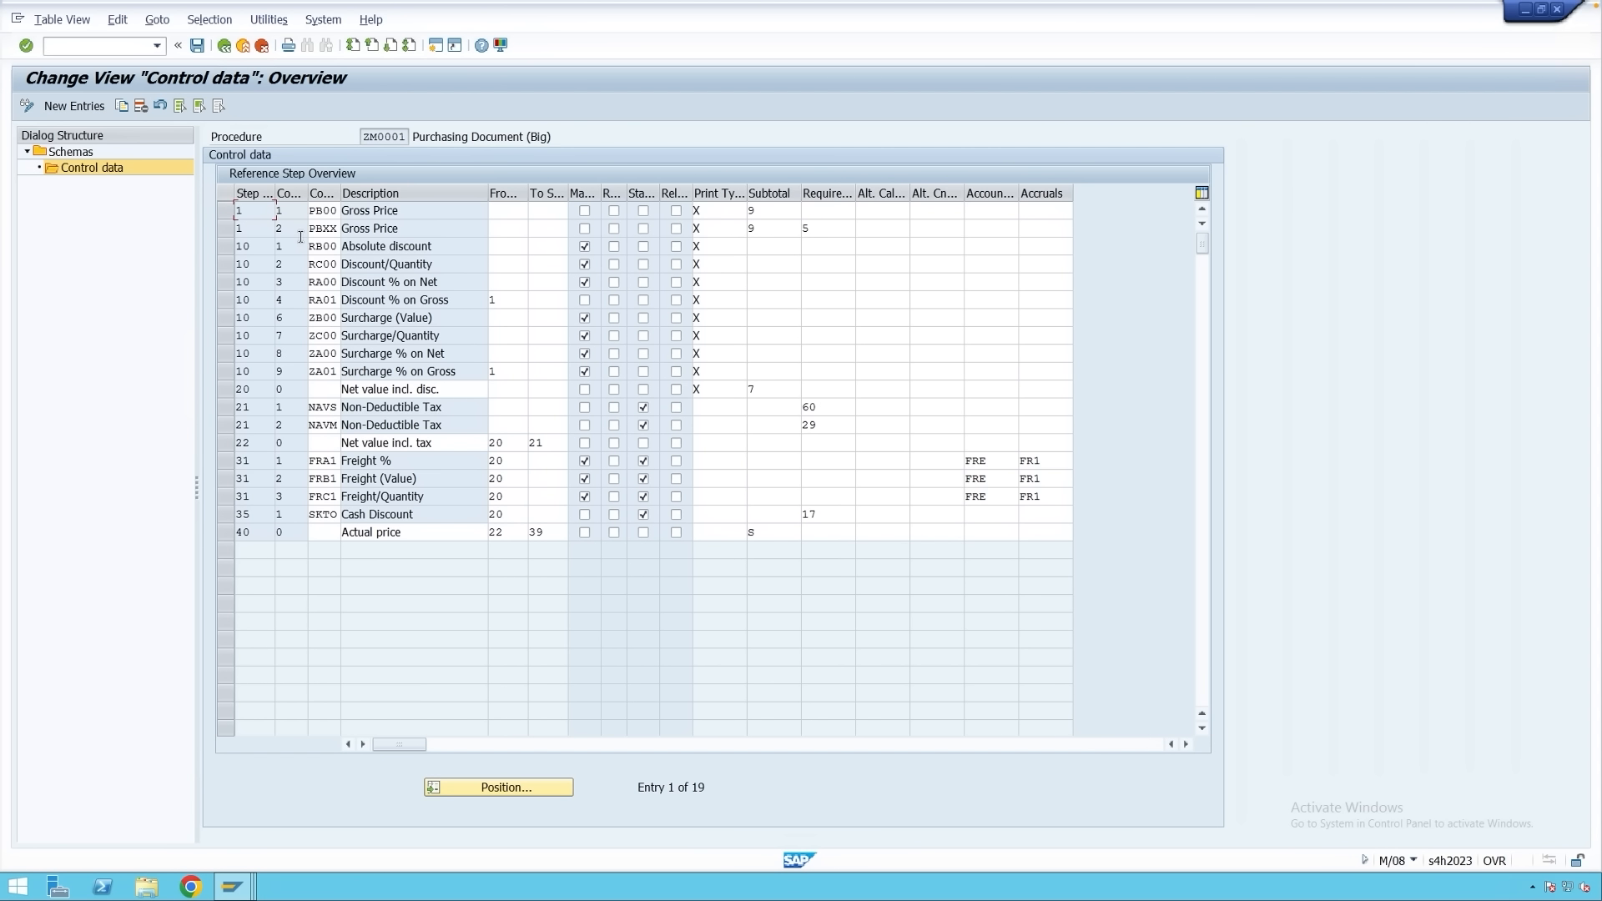
click(196, 45)
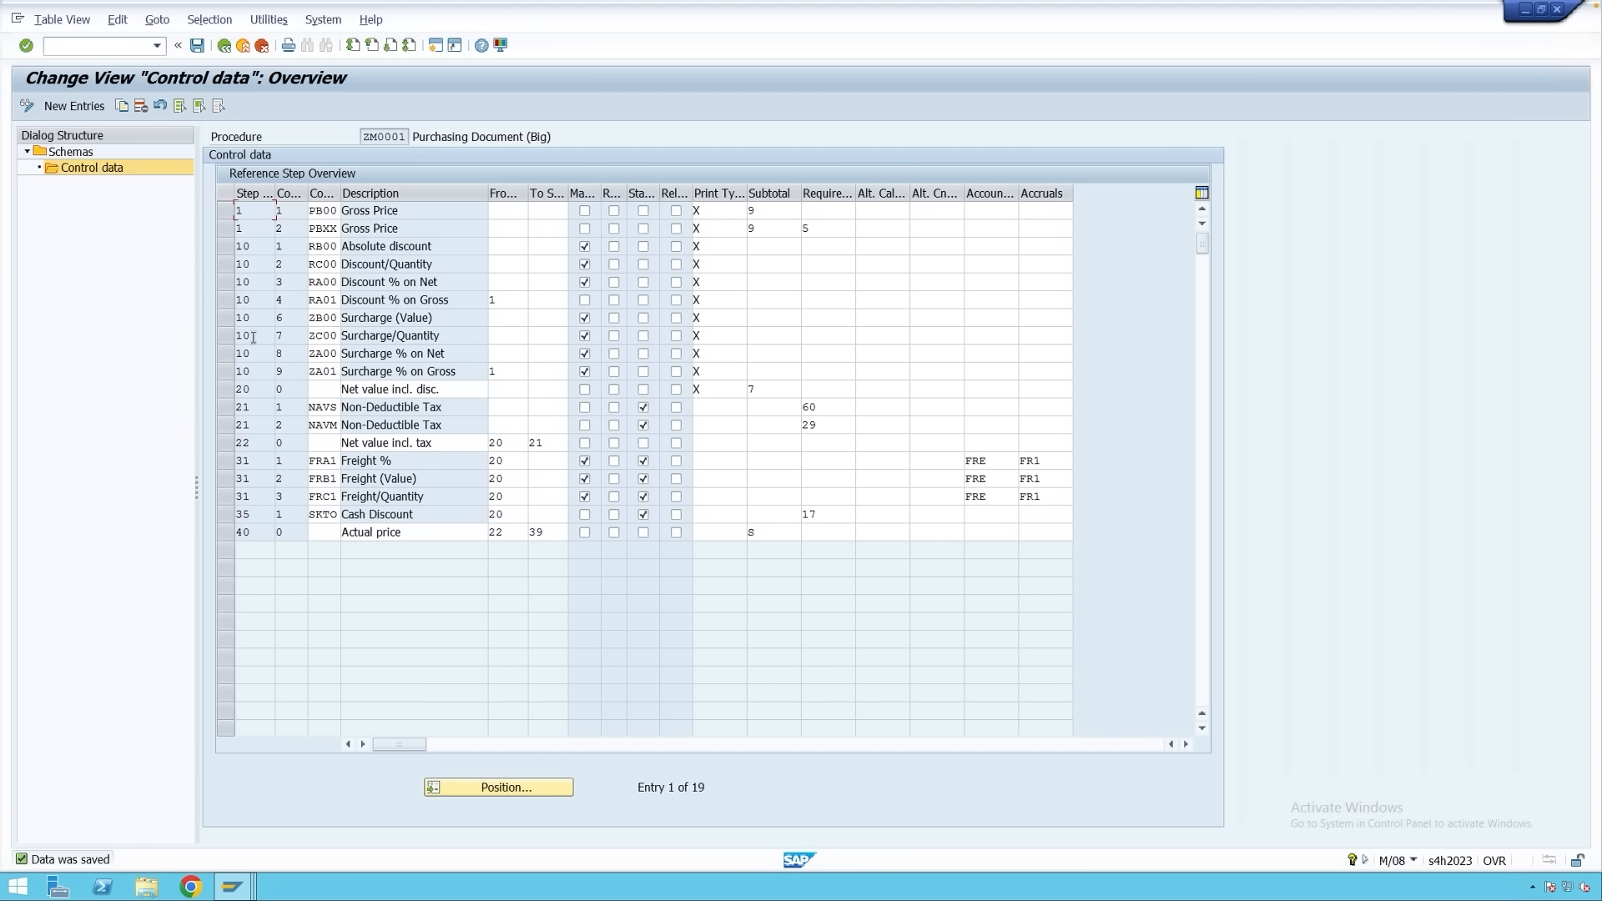
Add a control data entry with step 10, counter 10 and condition type RAZ0, save it and return to the overview.
click(74, 106)
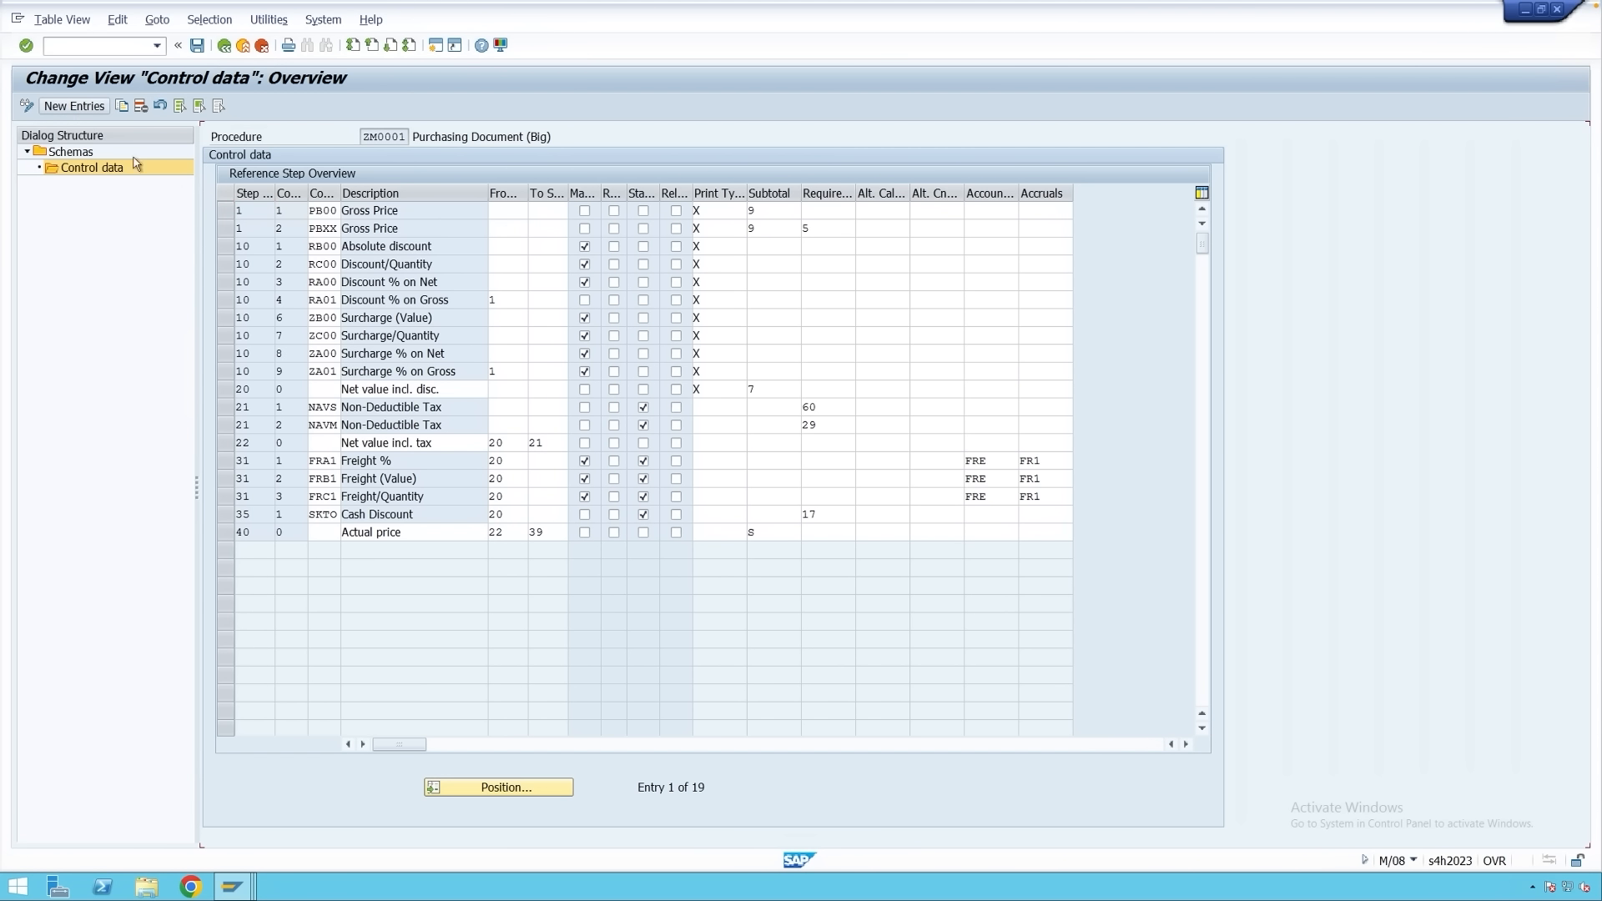
text(10)
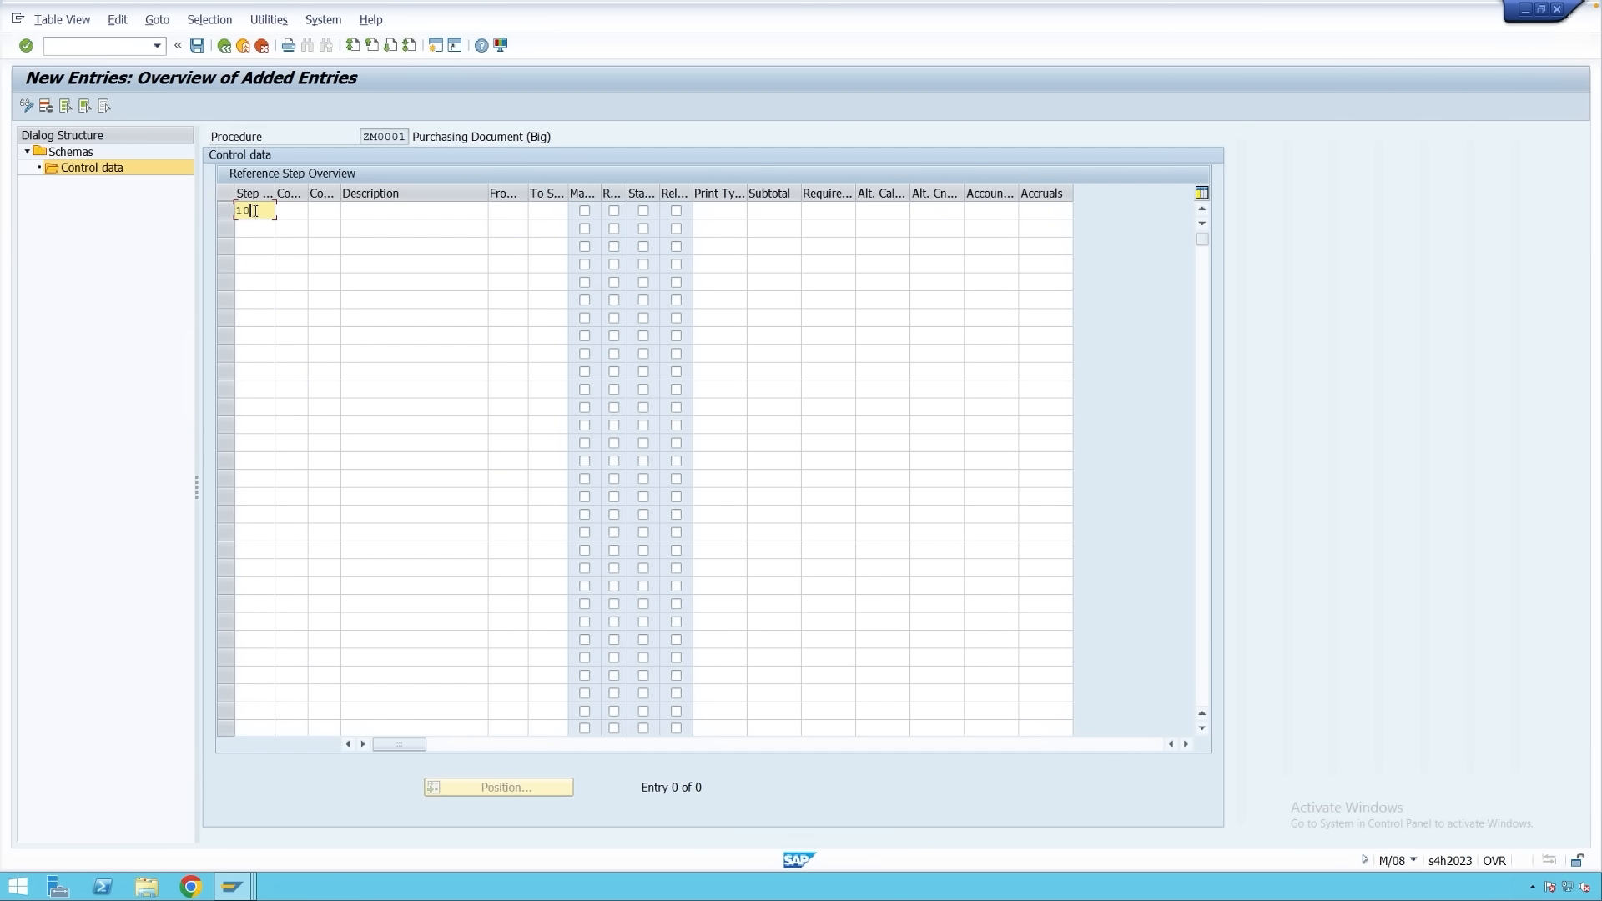
click(276, 211)
text(10)
click(314, 212)
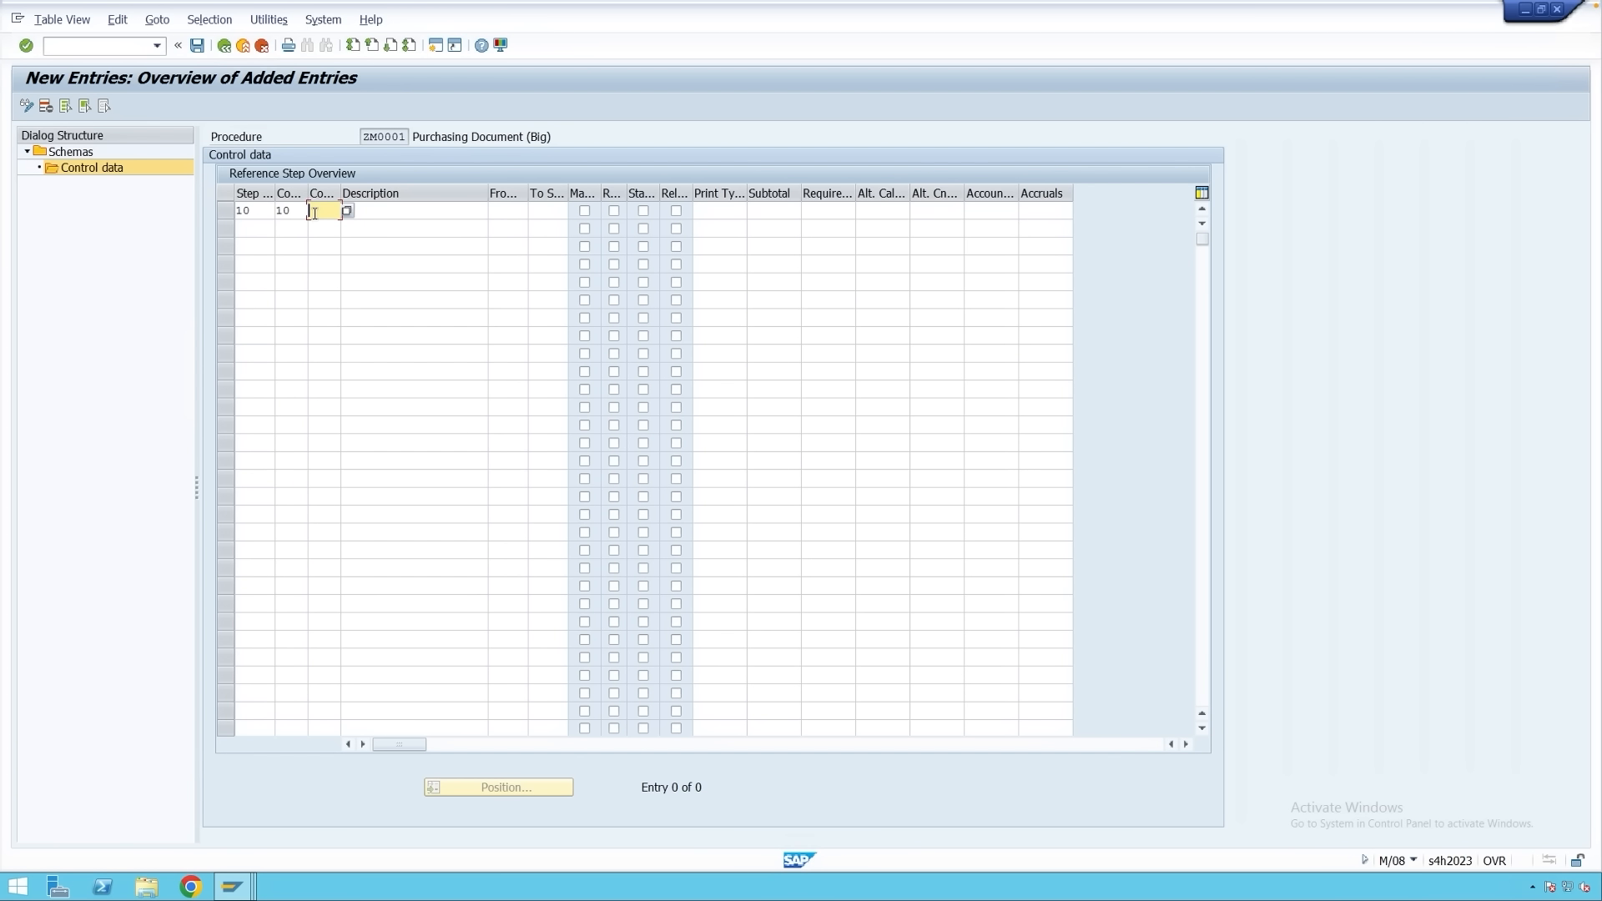
text(RAZ0)
key(Return)
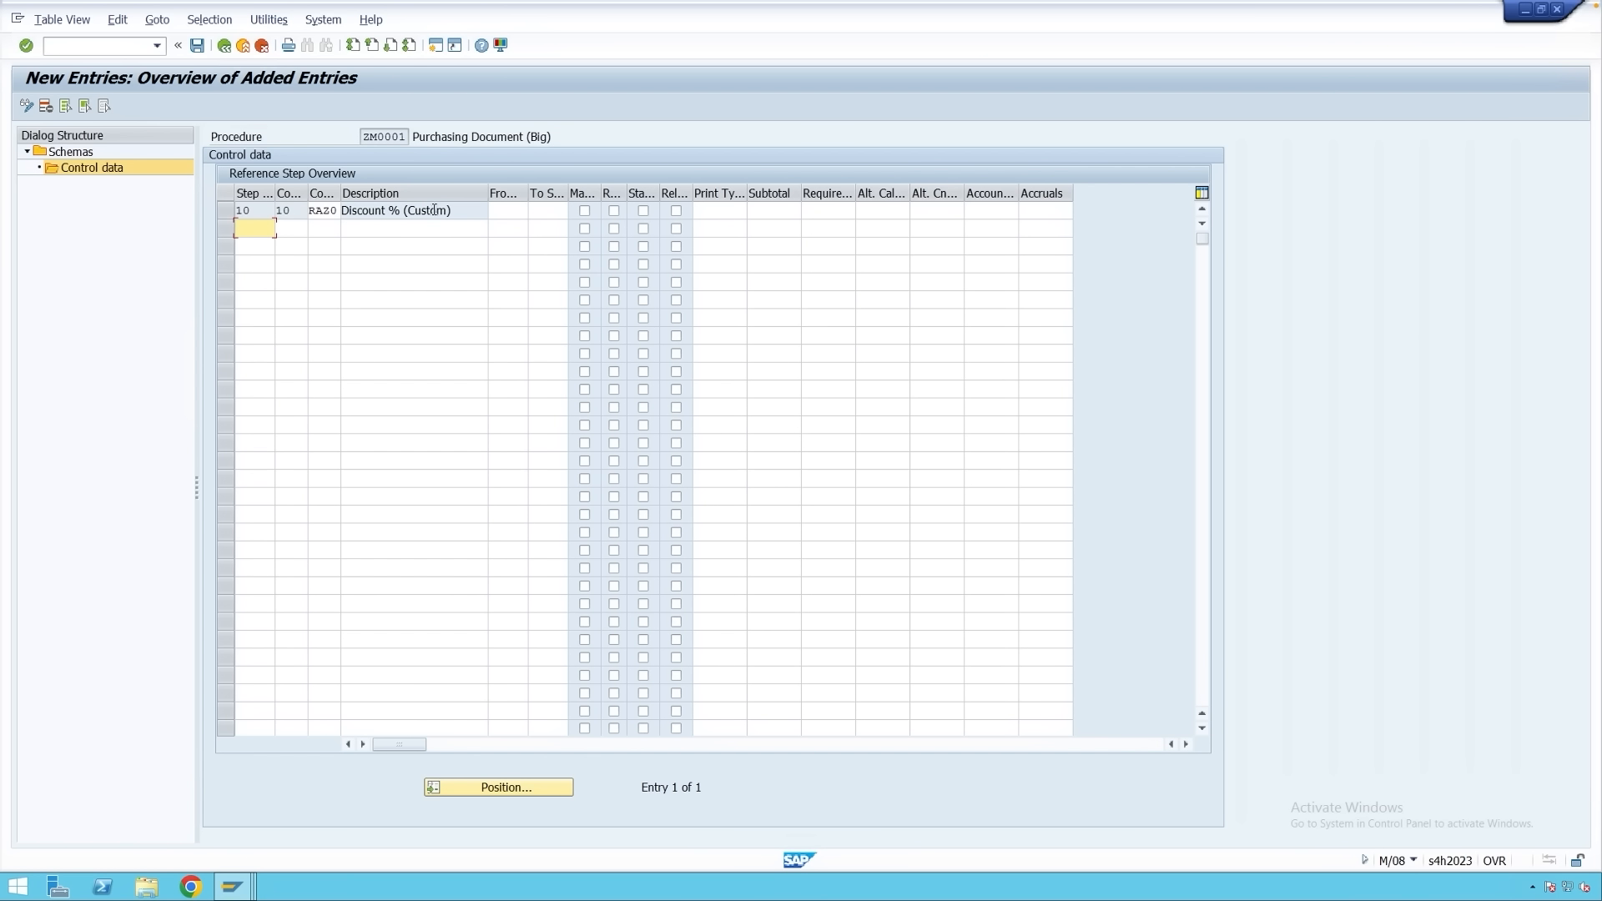
click(197, 46)
click(198, 46)
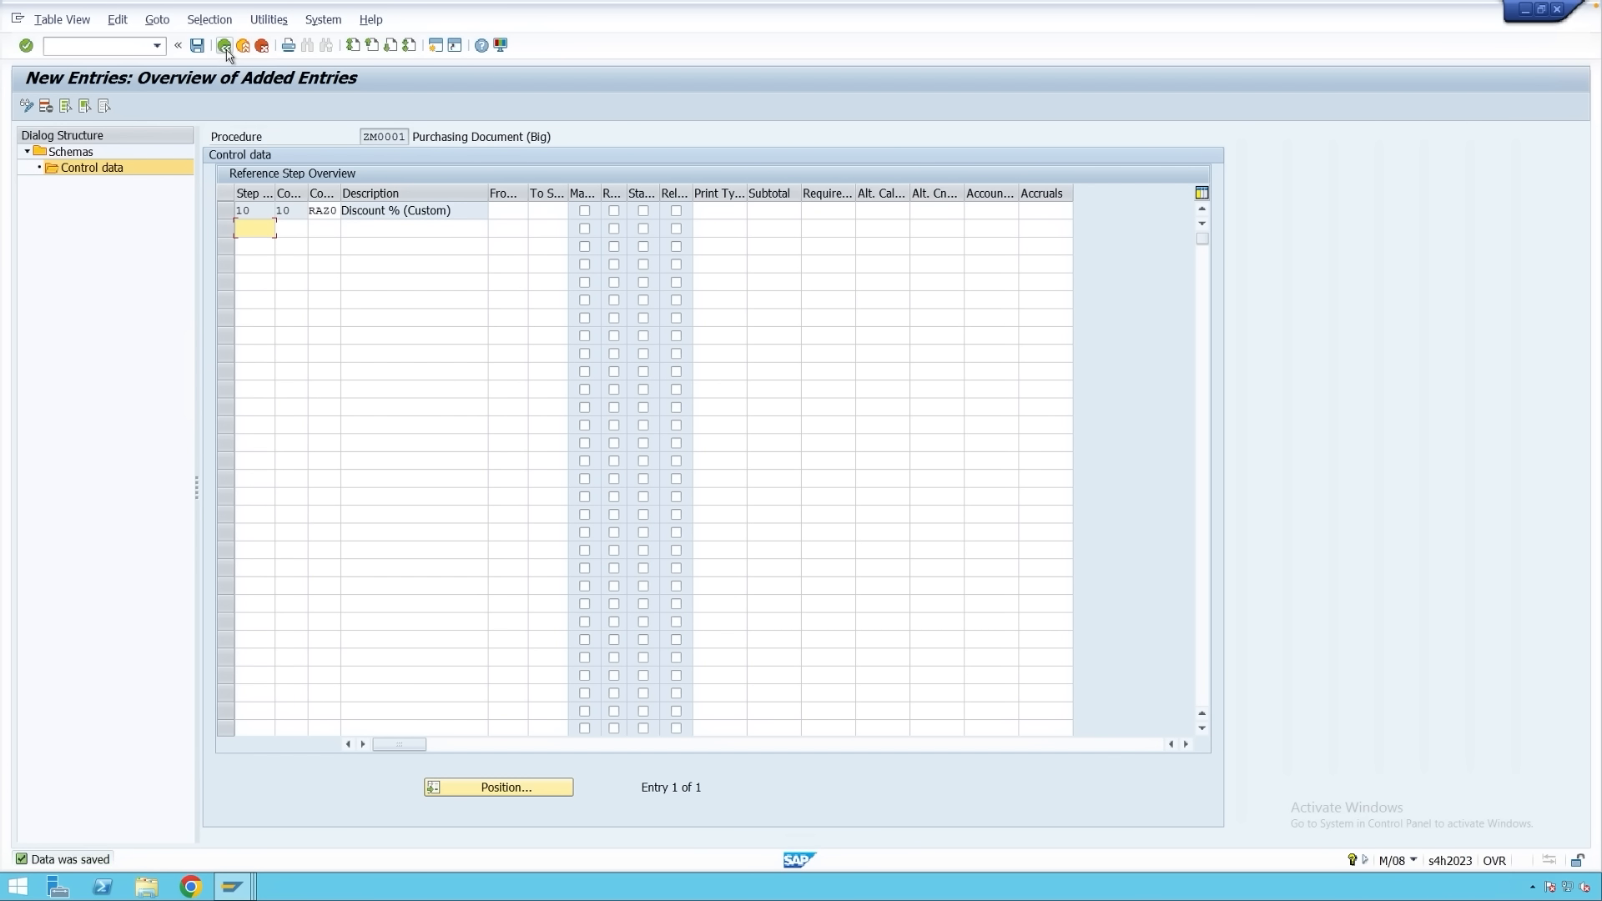
click(224, 47)
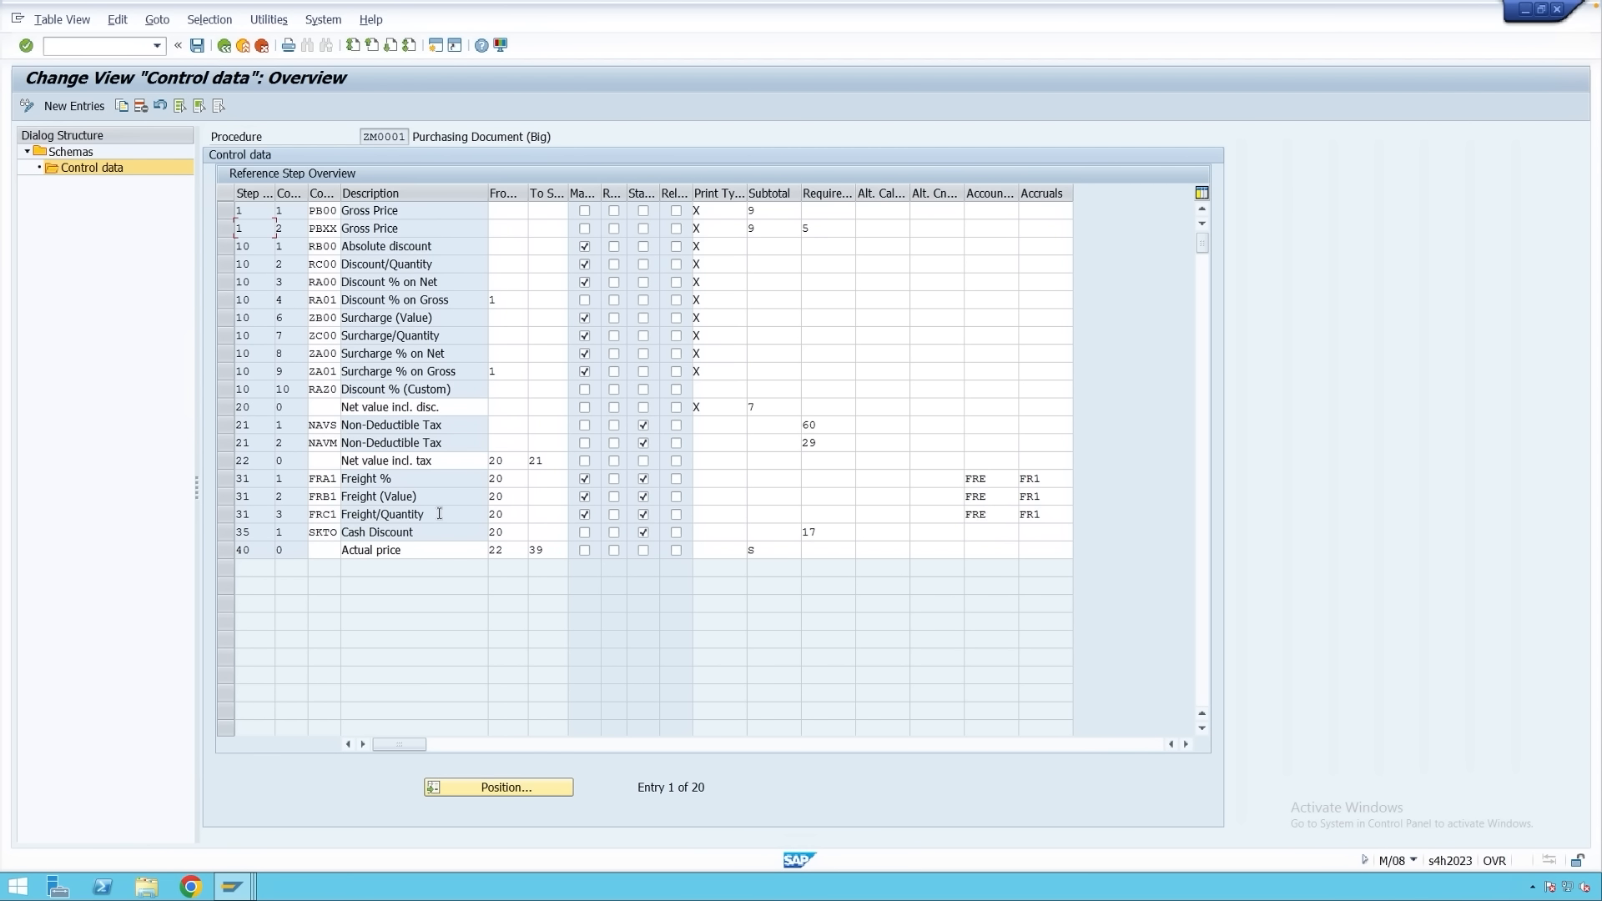
Set the To Step of the step 40 row to 35 and change its description to Effective Price.
click(496, 550)
double_click(489, 550)
double_click(529, 551)
text(35)
double_click(251, 462)
double_click(253, 532)
drag(475, 551, 338, 552)
text(E)
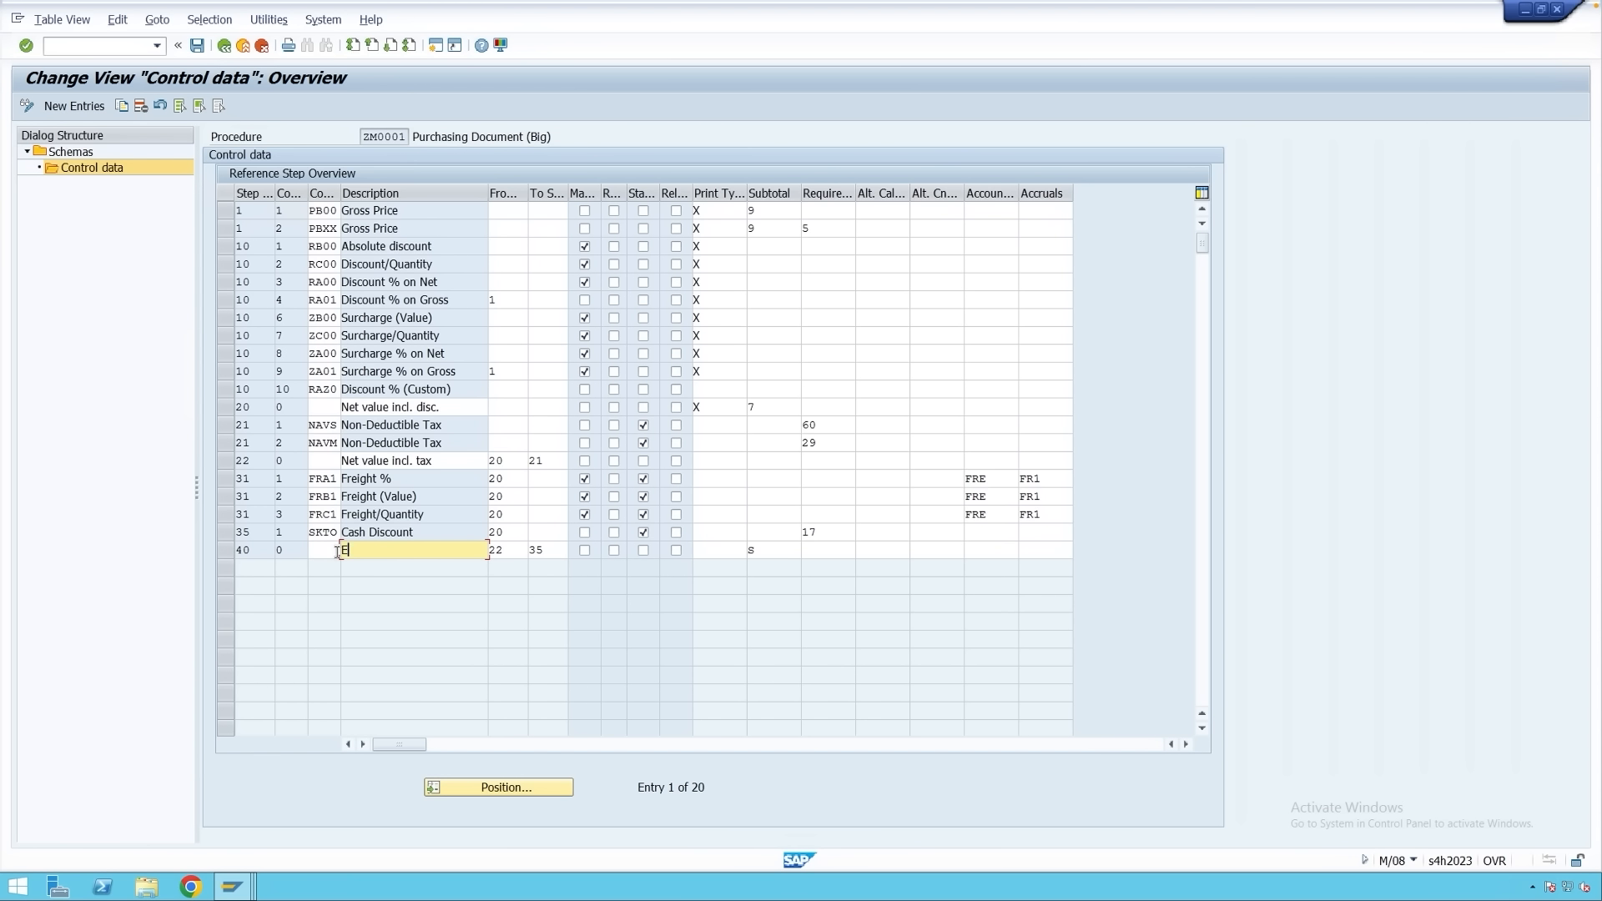
text(ffective Price)
Pick subtotal S, copying values to KOMP-EFFWR (effective value), for the Effective Price row, save, and leave the procedure maintenance.
click(757, 547)
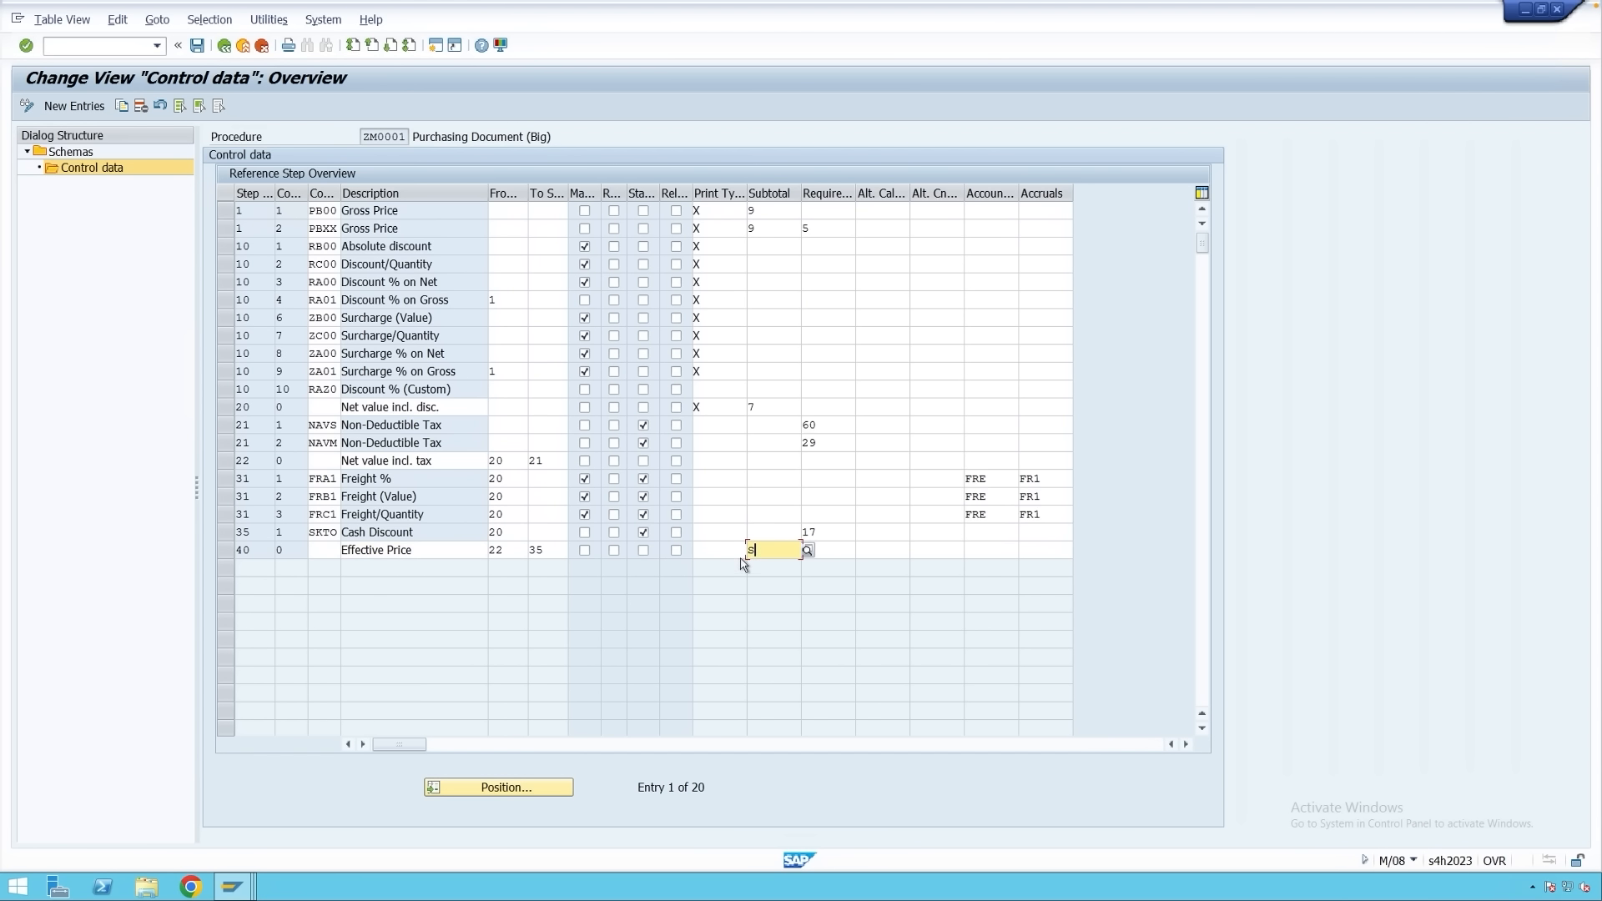
click(808, 550)
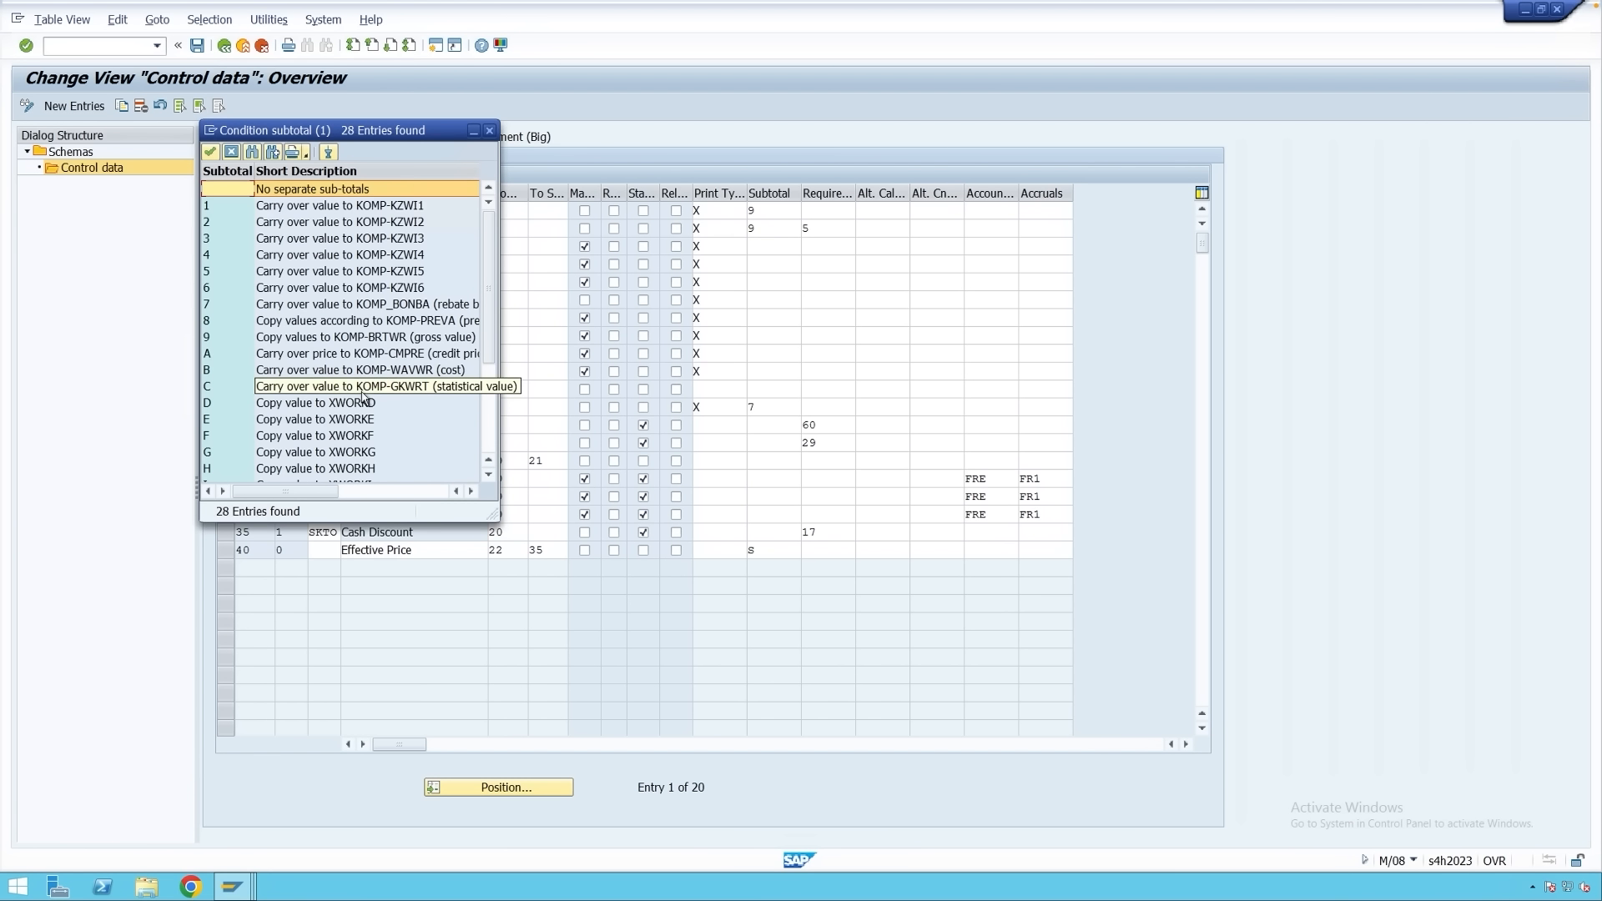
scroll(361, 394, down, 4)
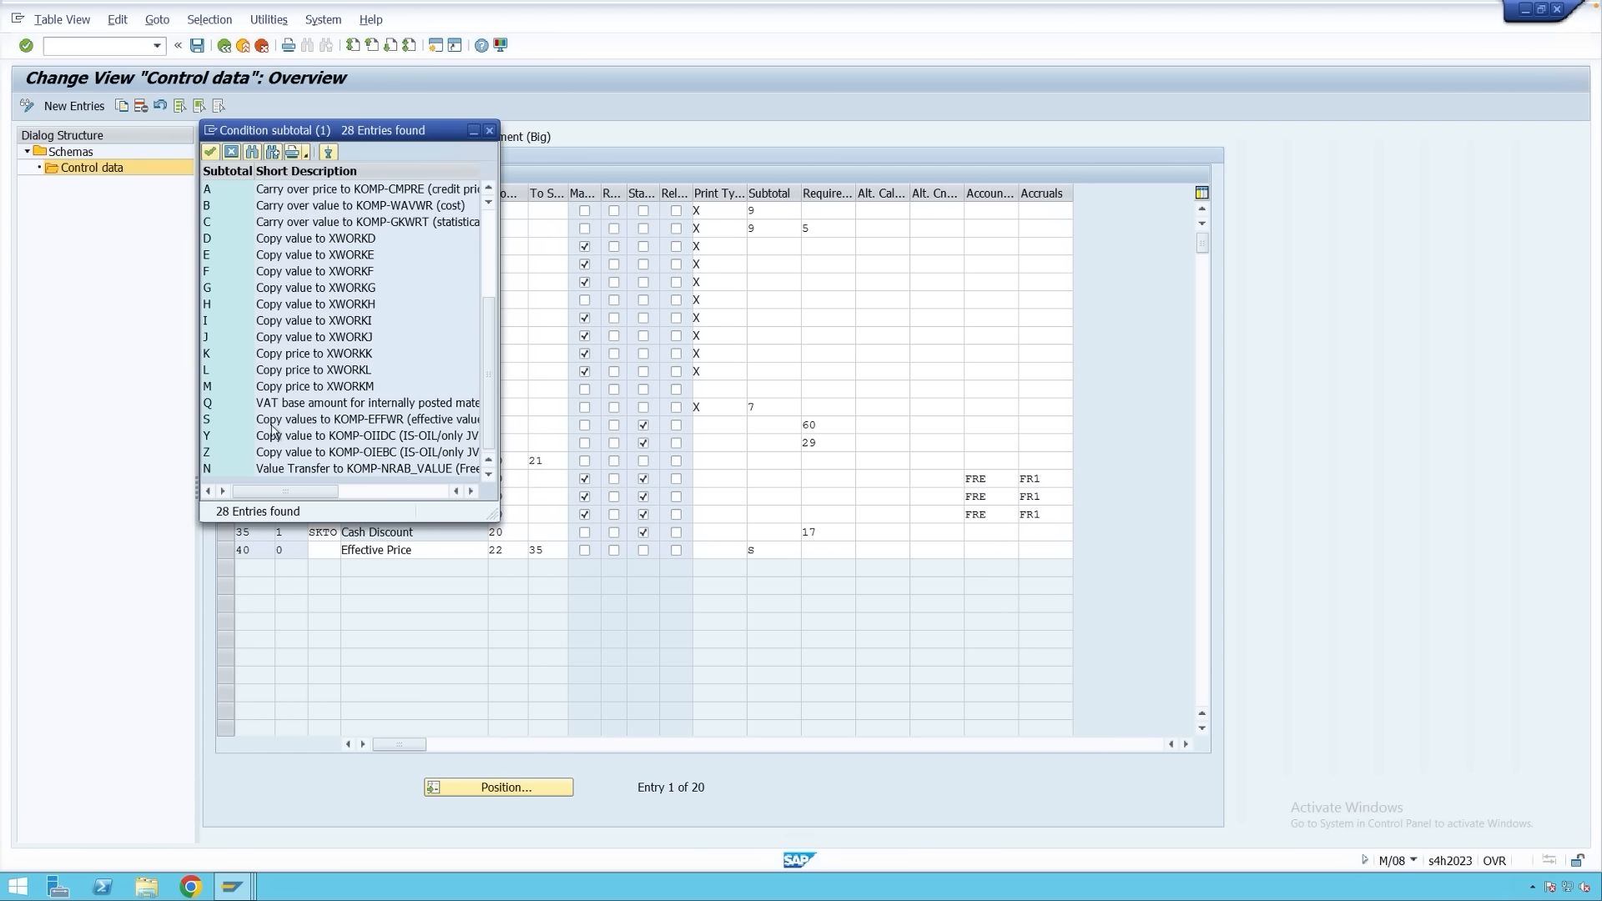
click(274, 423)
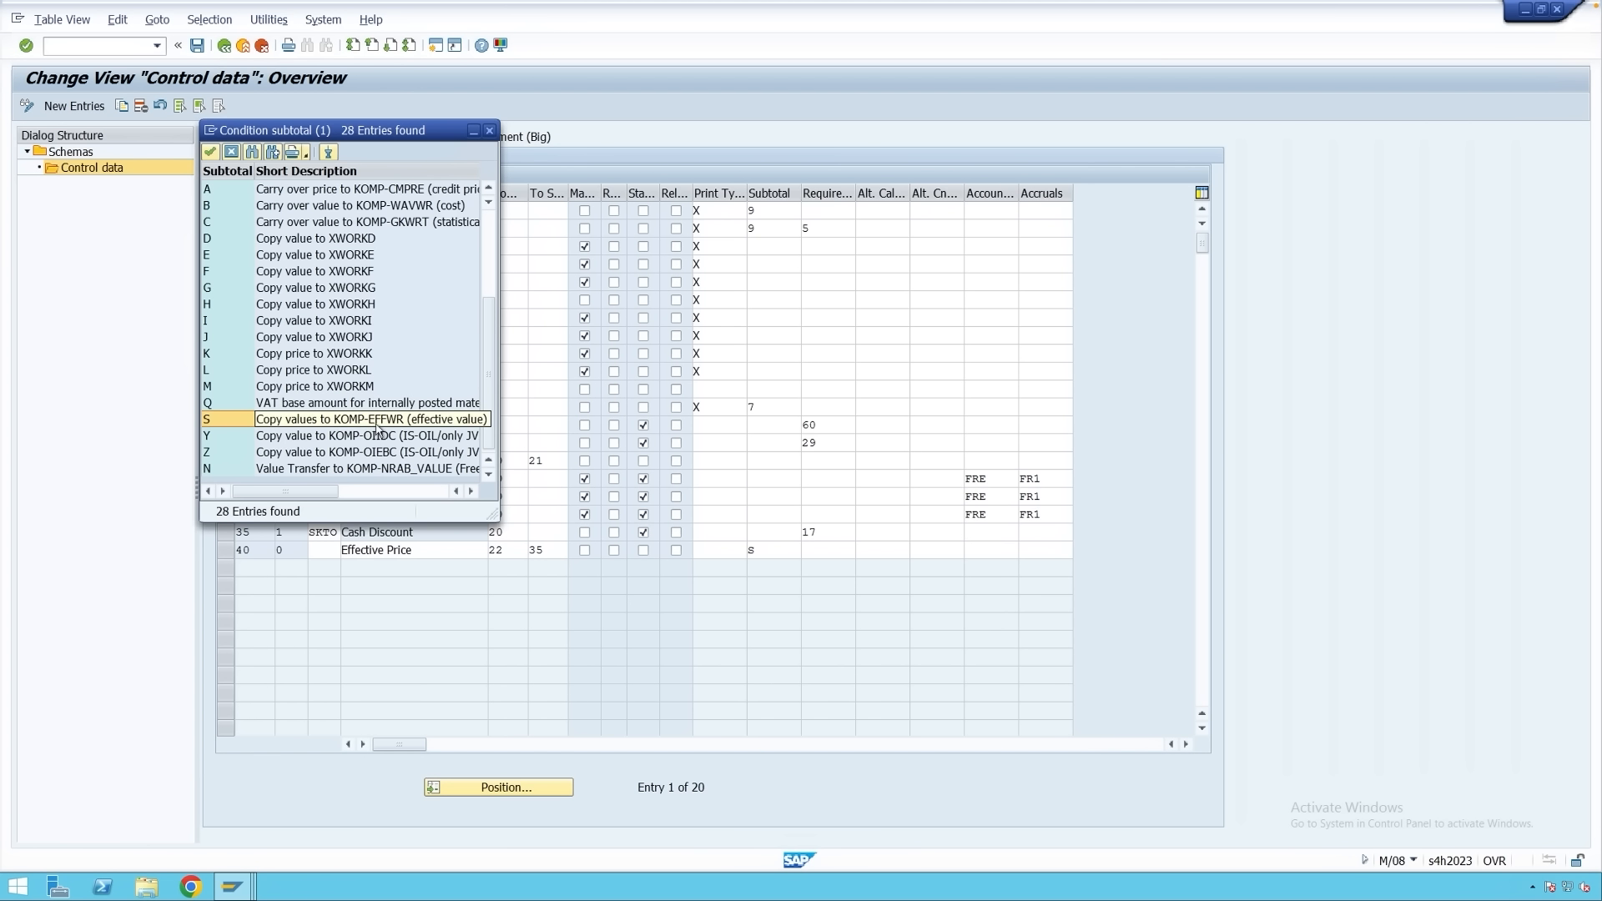
double_click(397, 427)
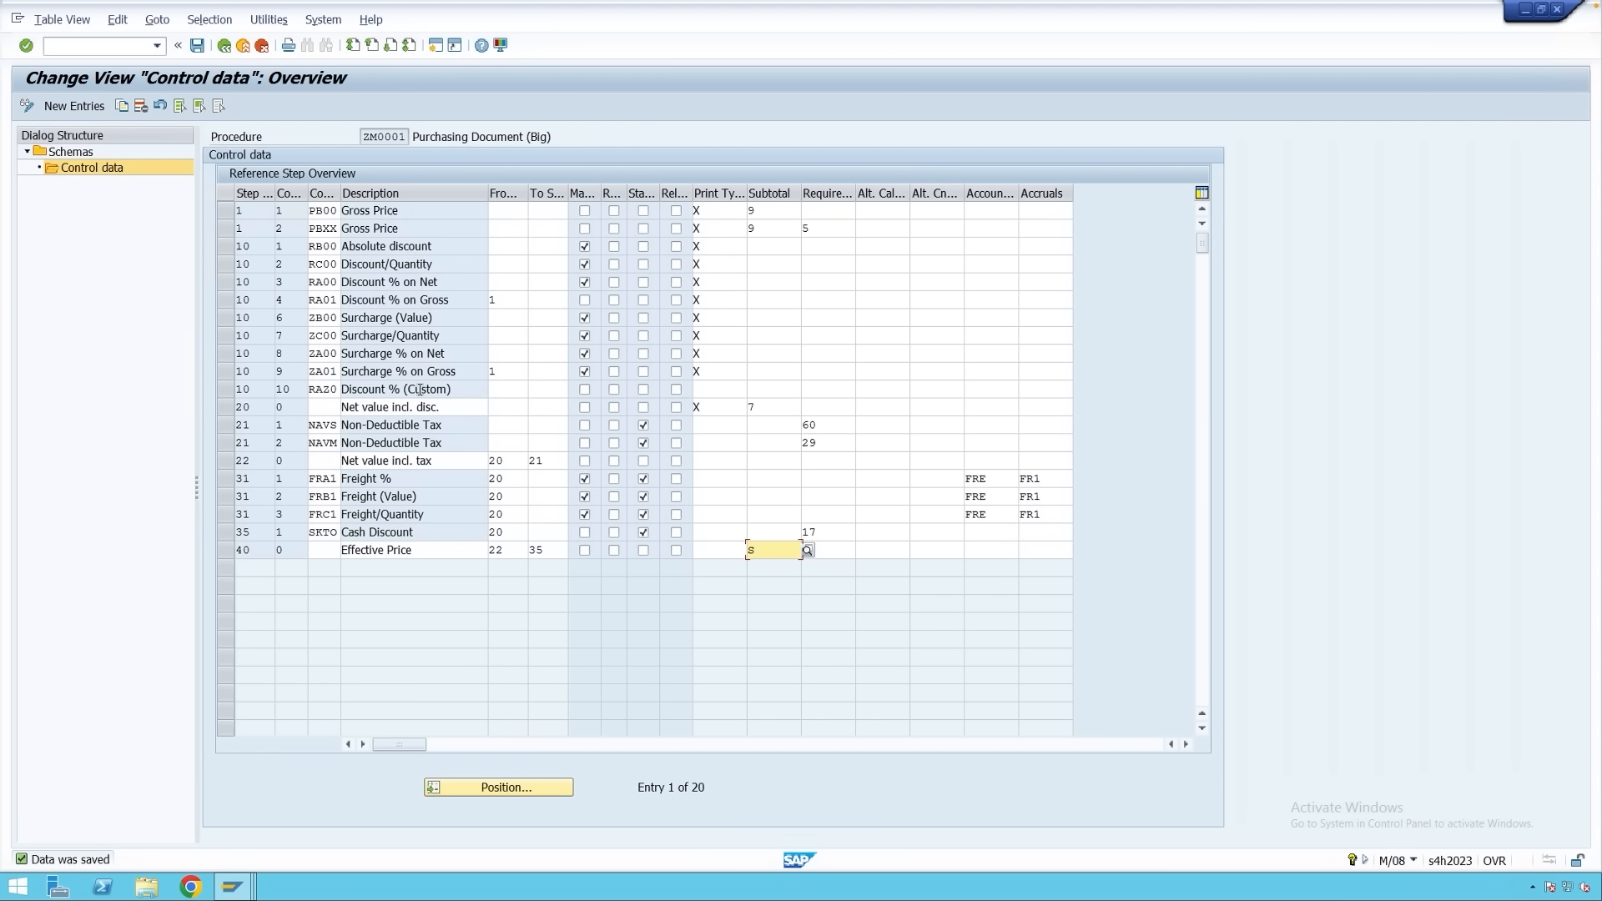
key(shift+F3)
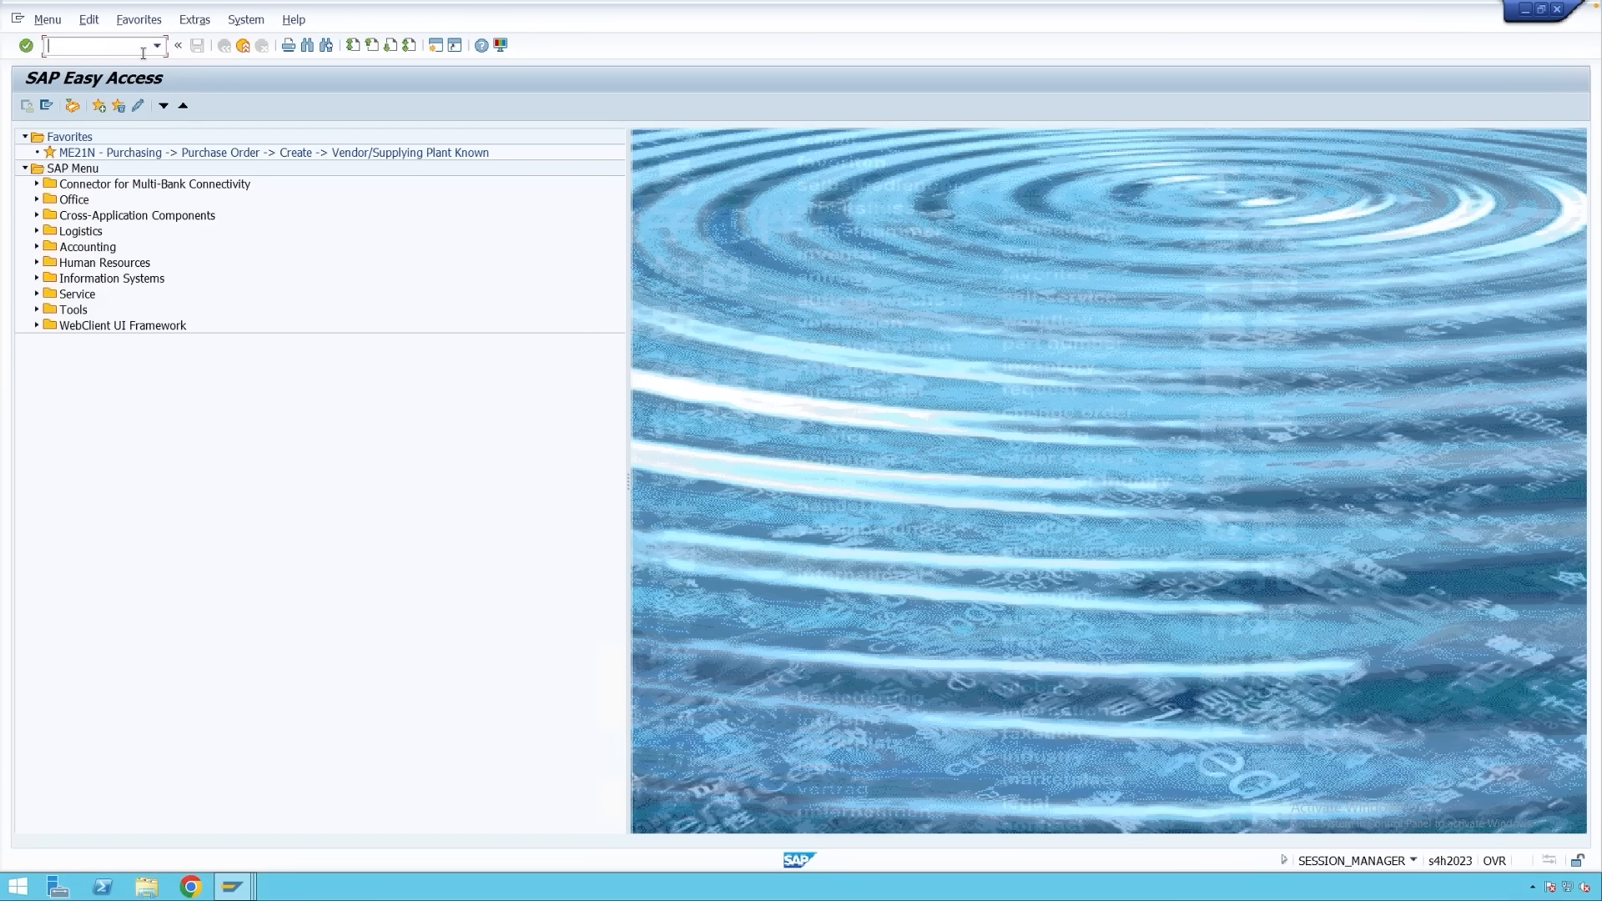
Open the SAP Reference IMG and start Define Schema Groups under Materials Management, Purchasing, Conditions, Define Price Determination Process.
text(spro)
key(Return)
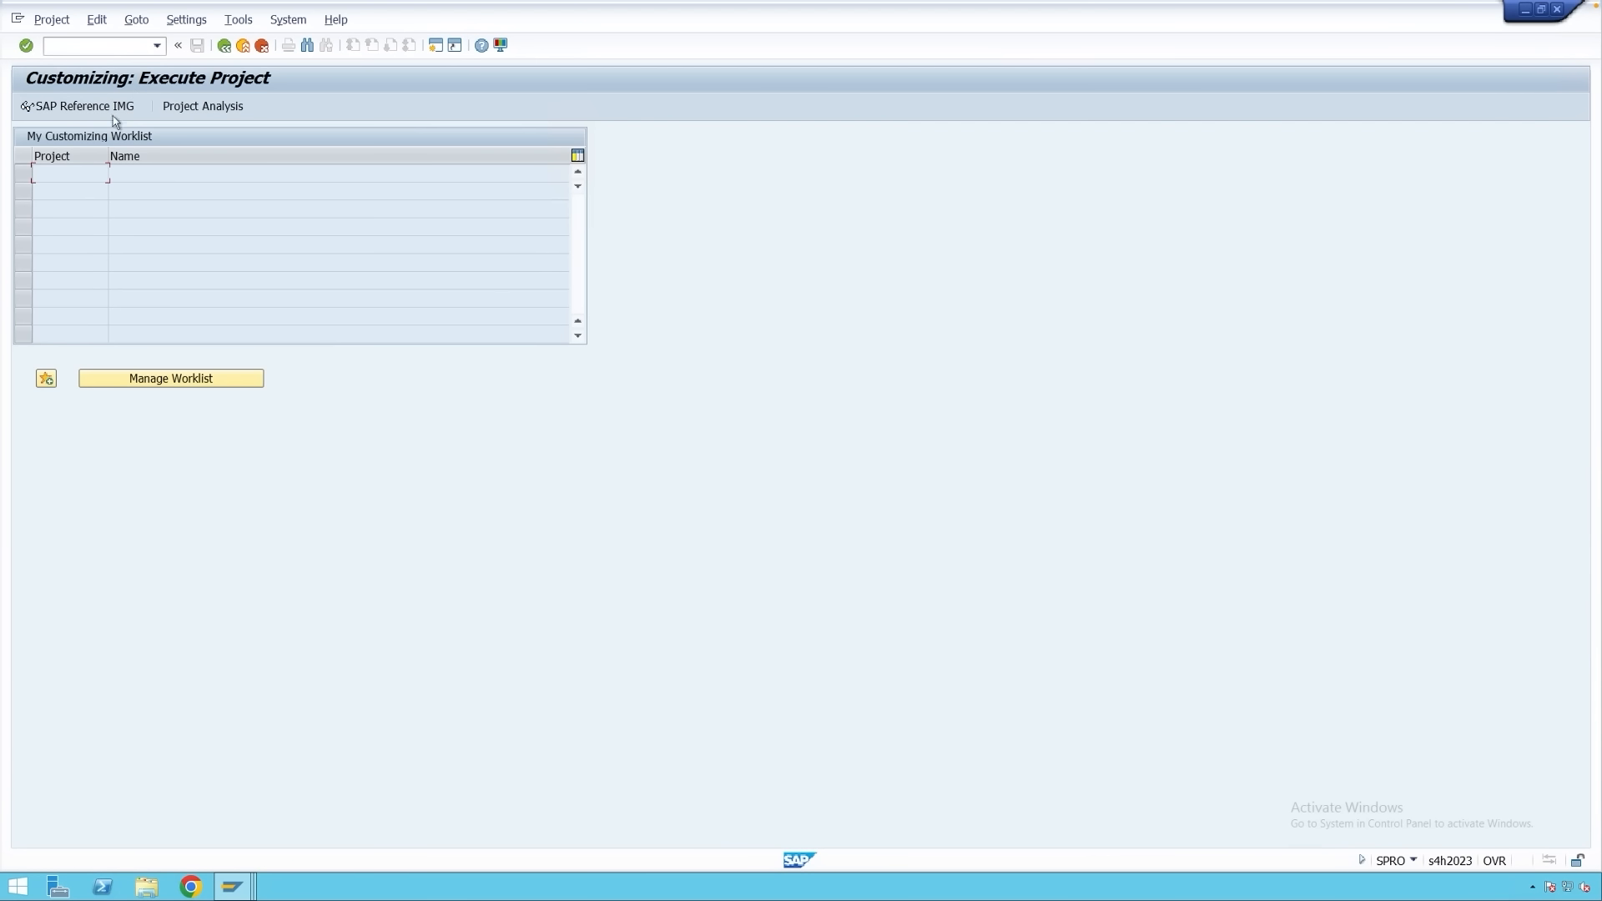
click(98, 108)
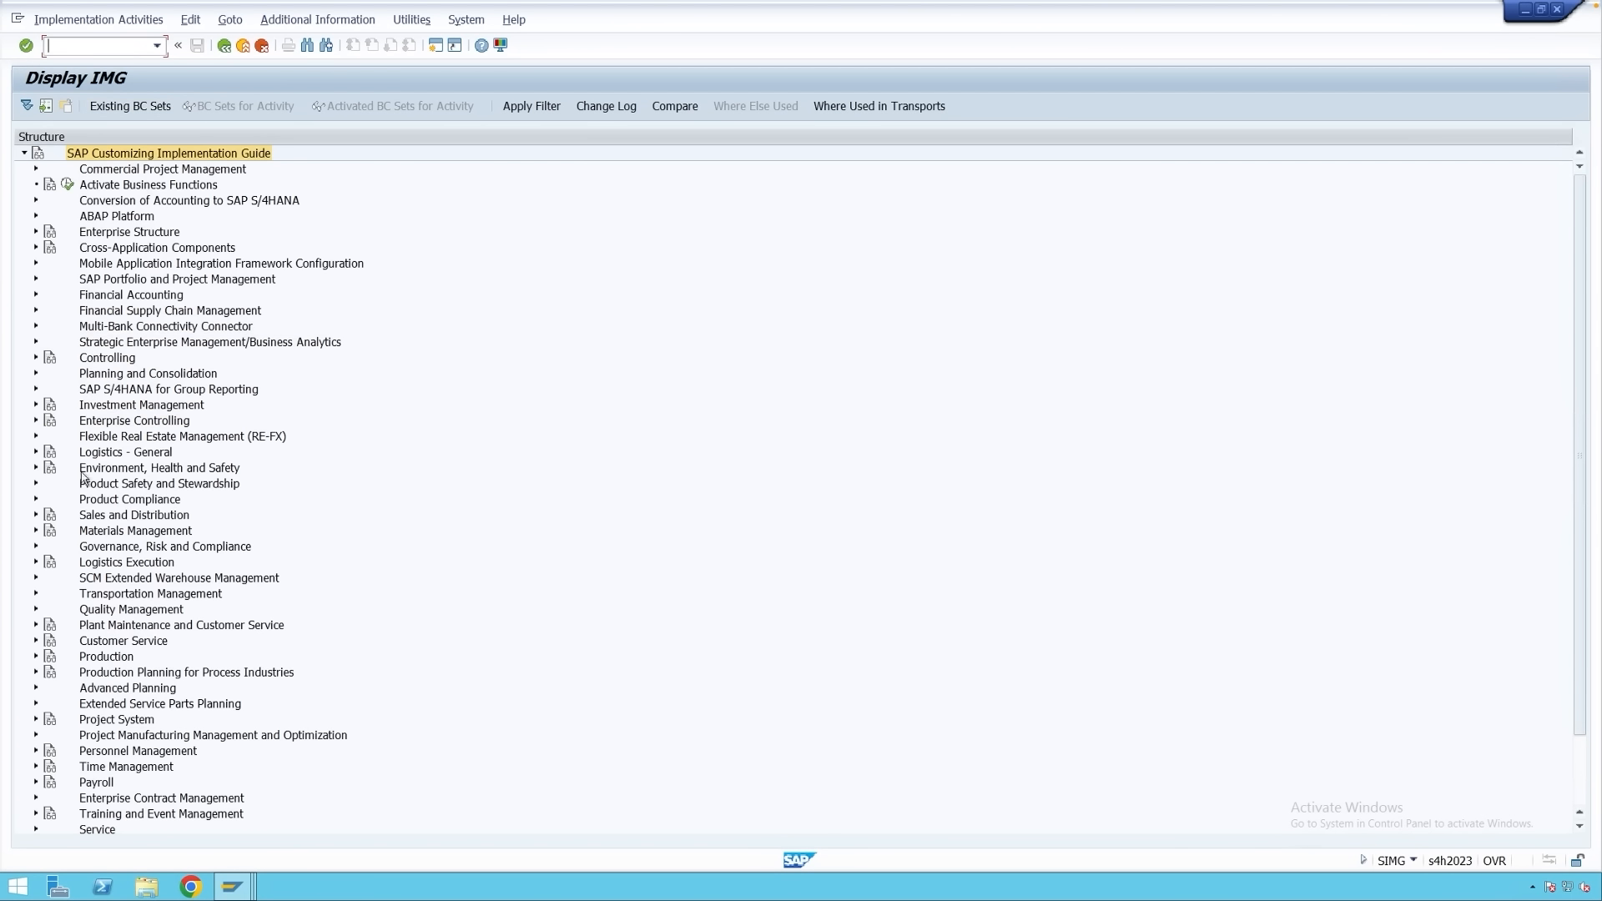
click(35, 532)
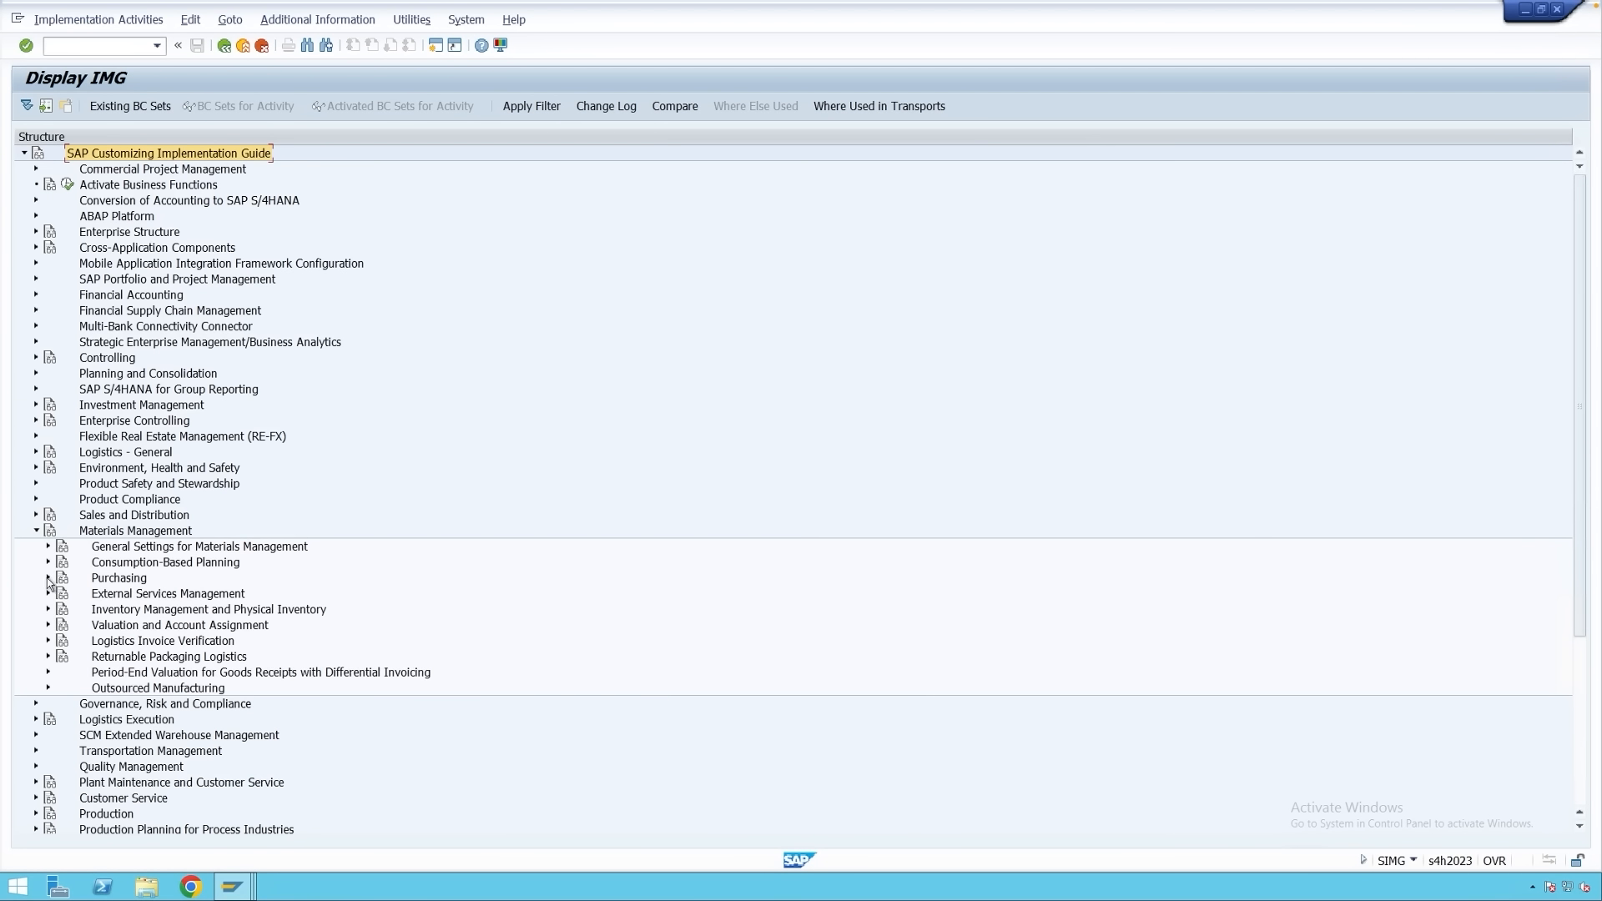
click(48, 578)
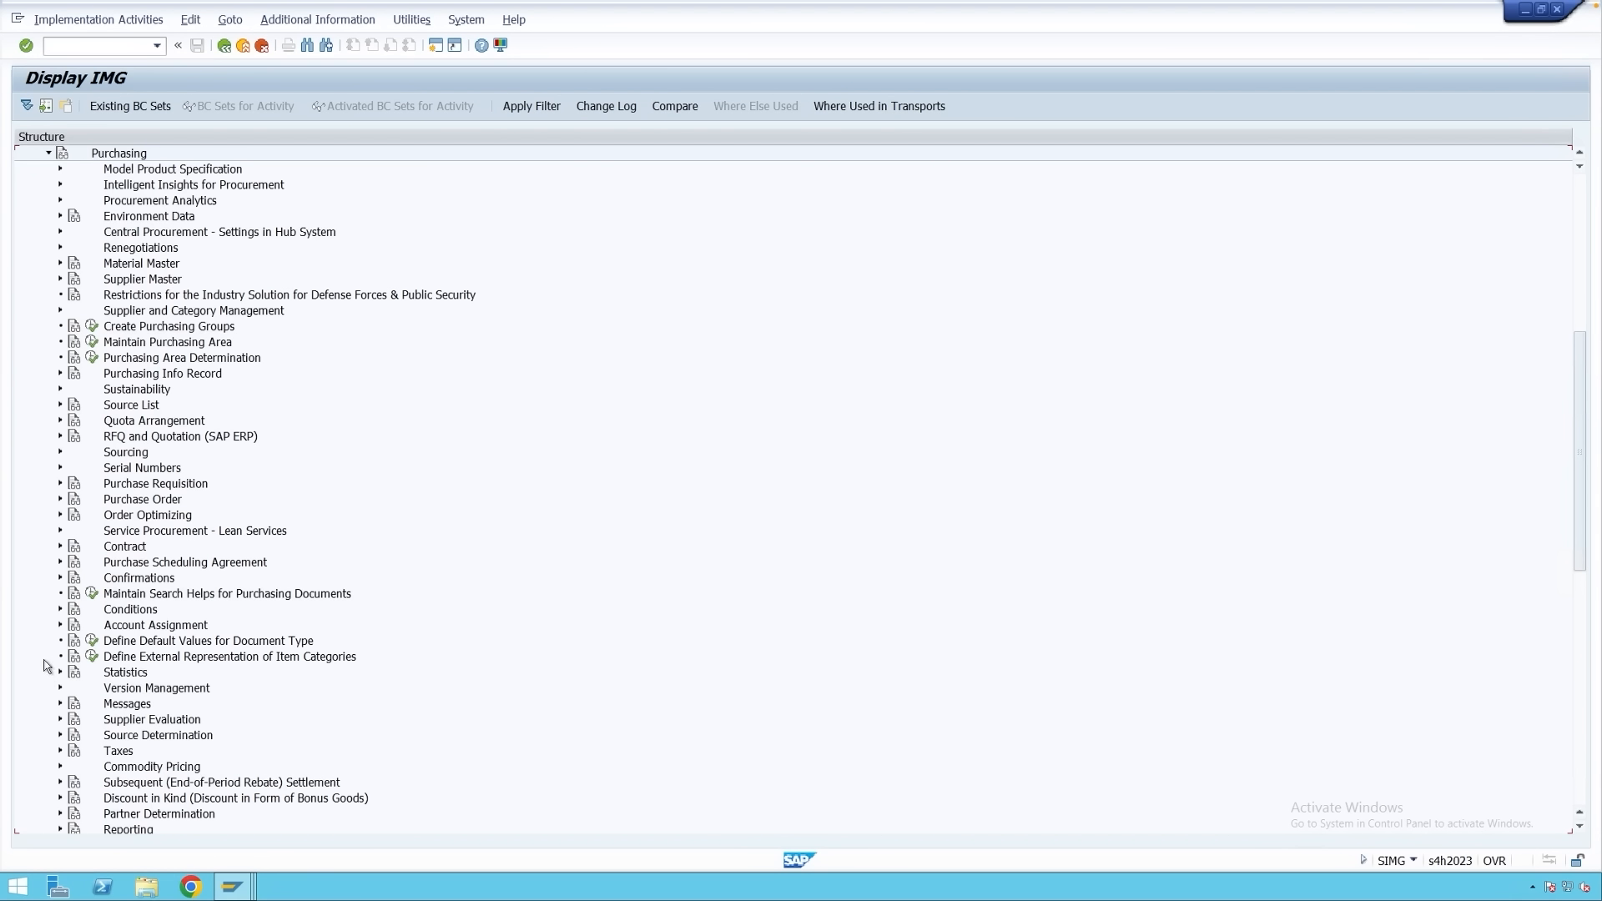
click(60, 610)
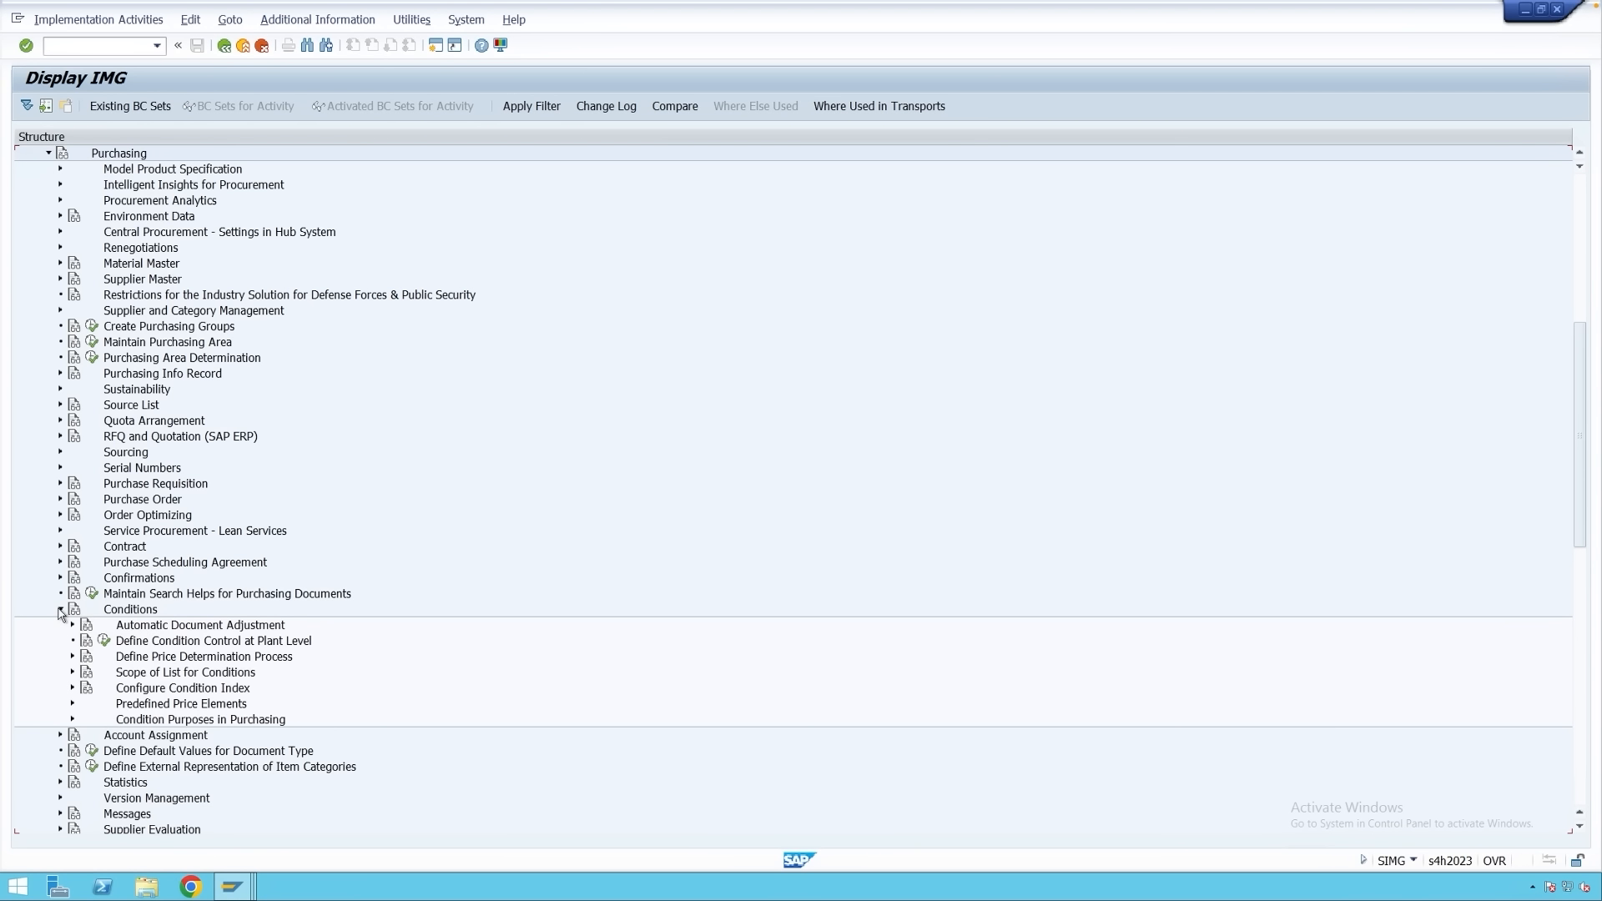
click(73, 657)
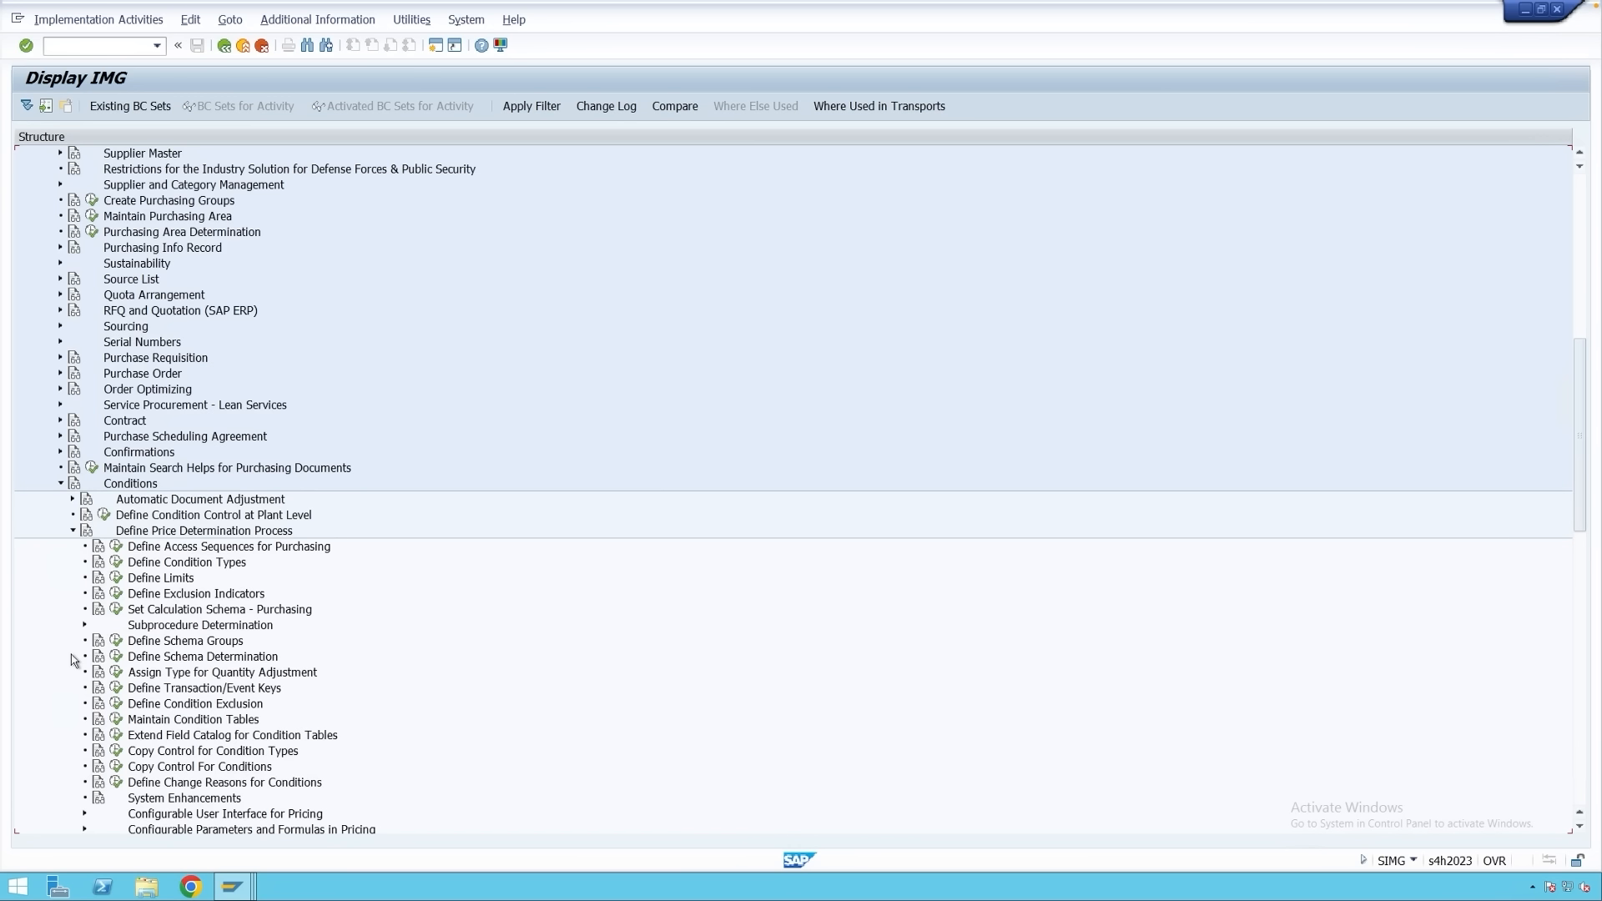
click(116, 641)
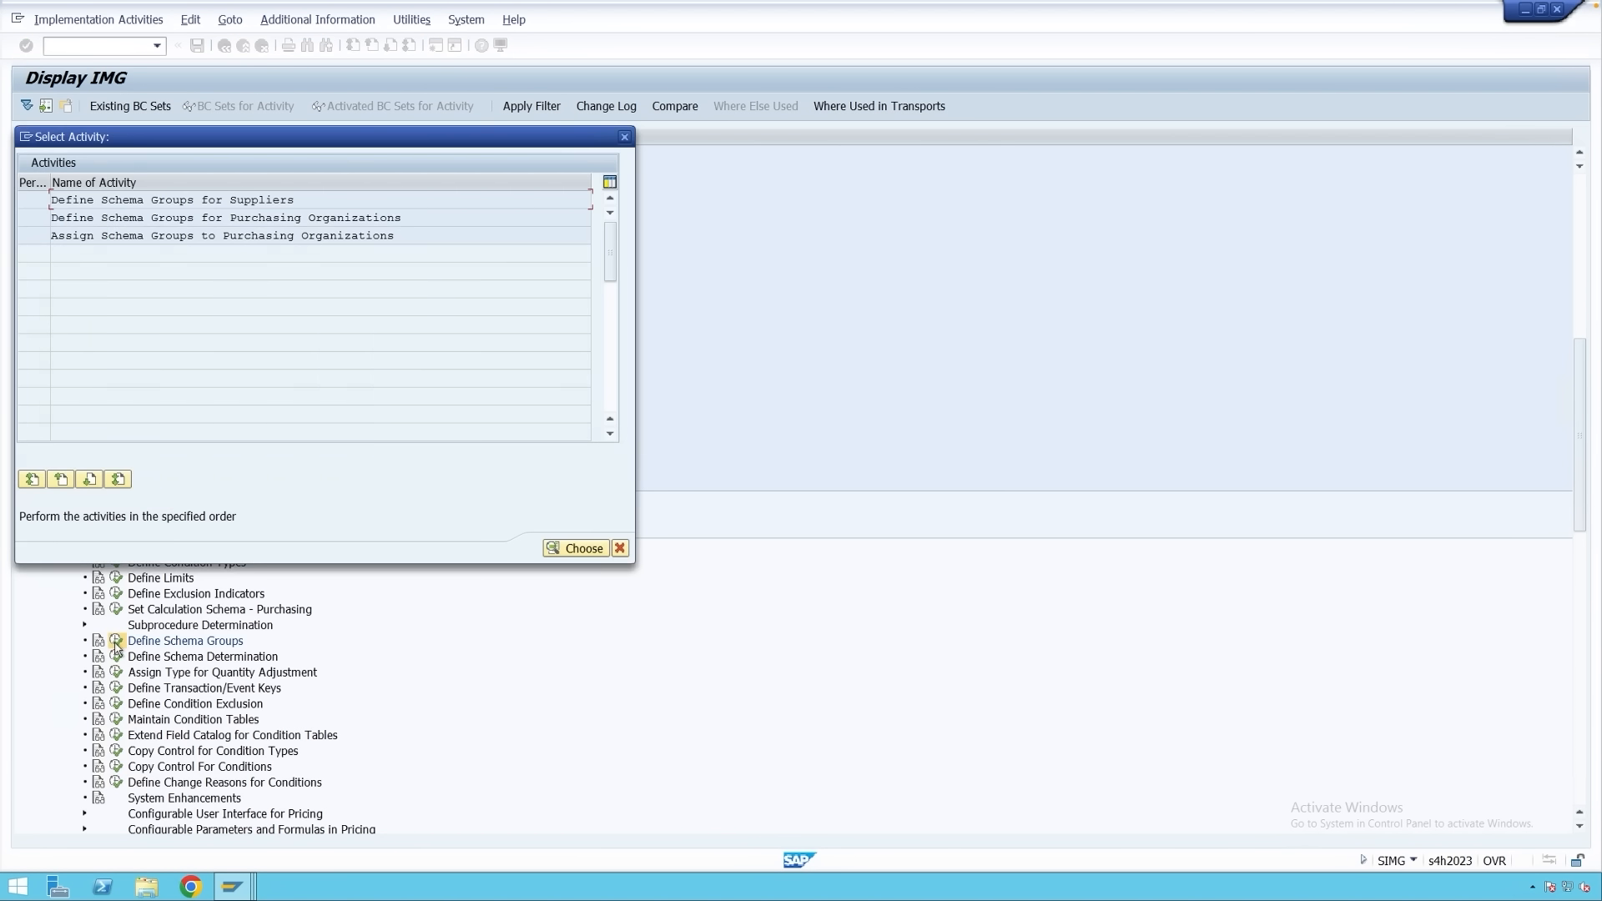
Create a supplier schema group ZZ with the description Custom Vendor Schema.
double_click(259, 201)
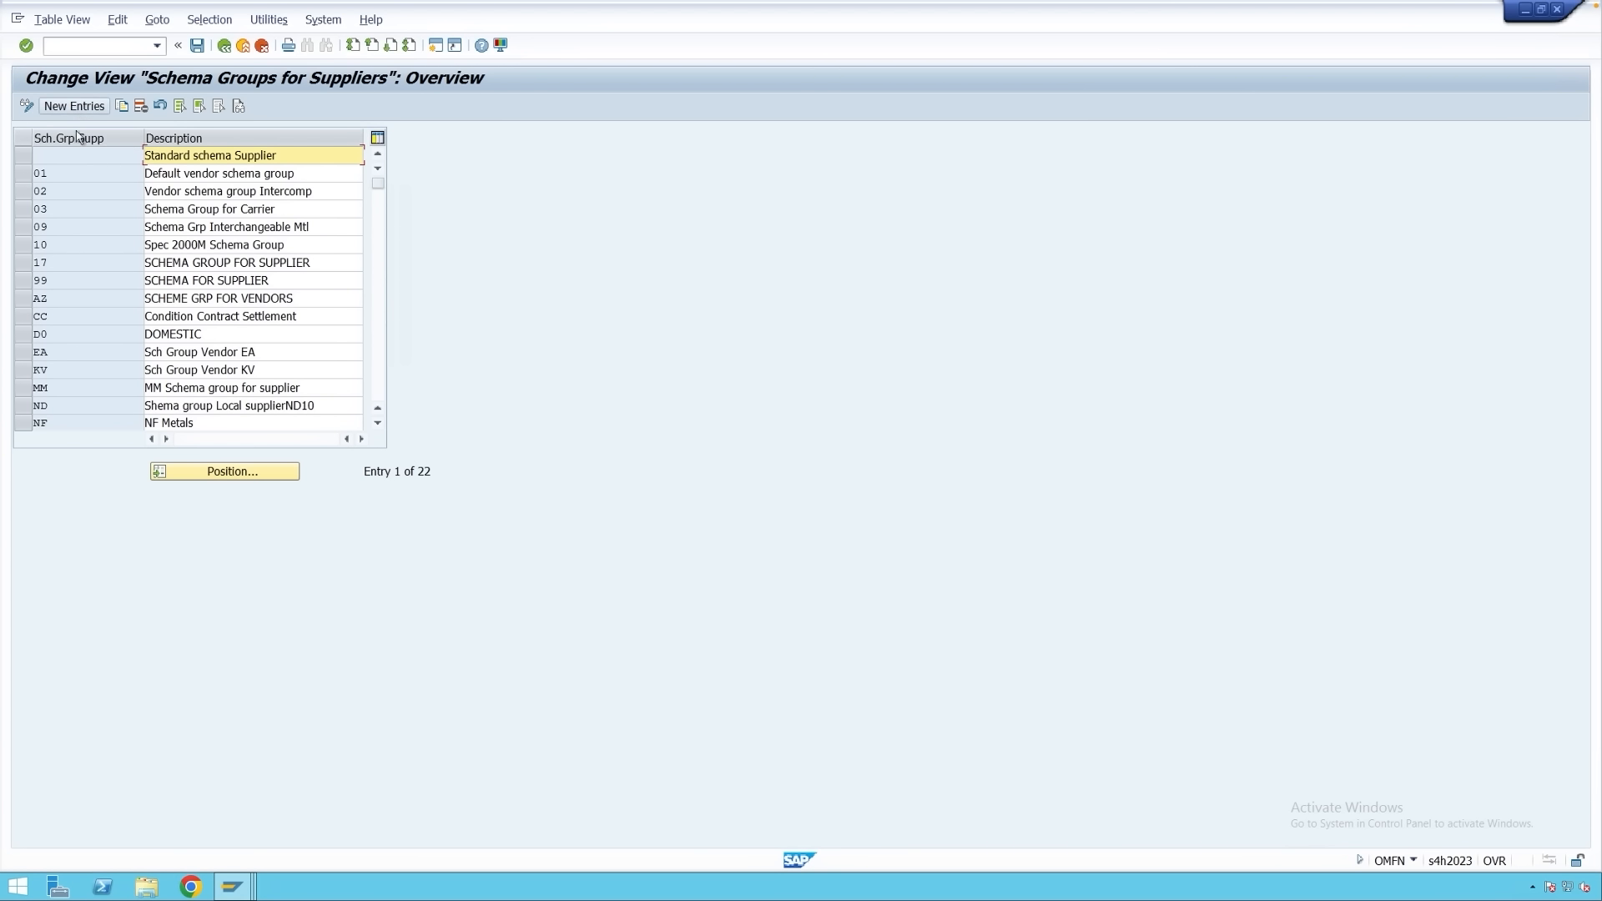
click(74, 106)
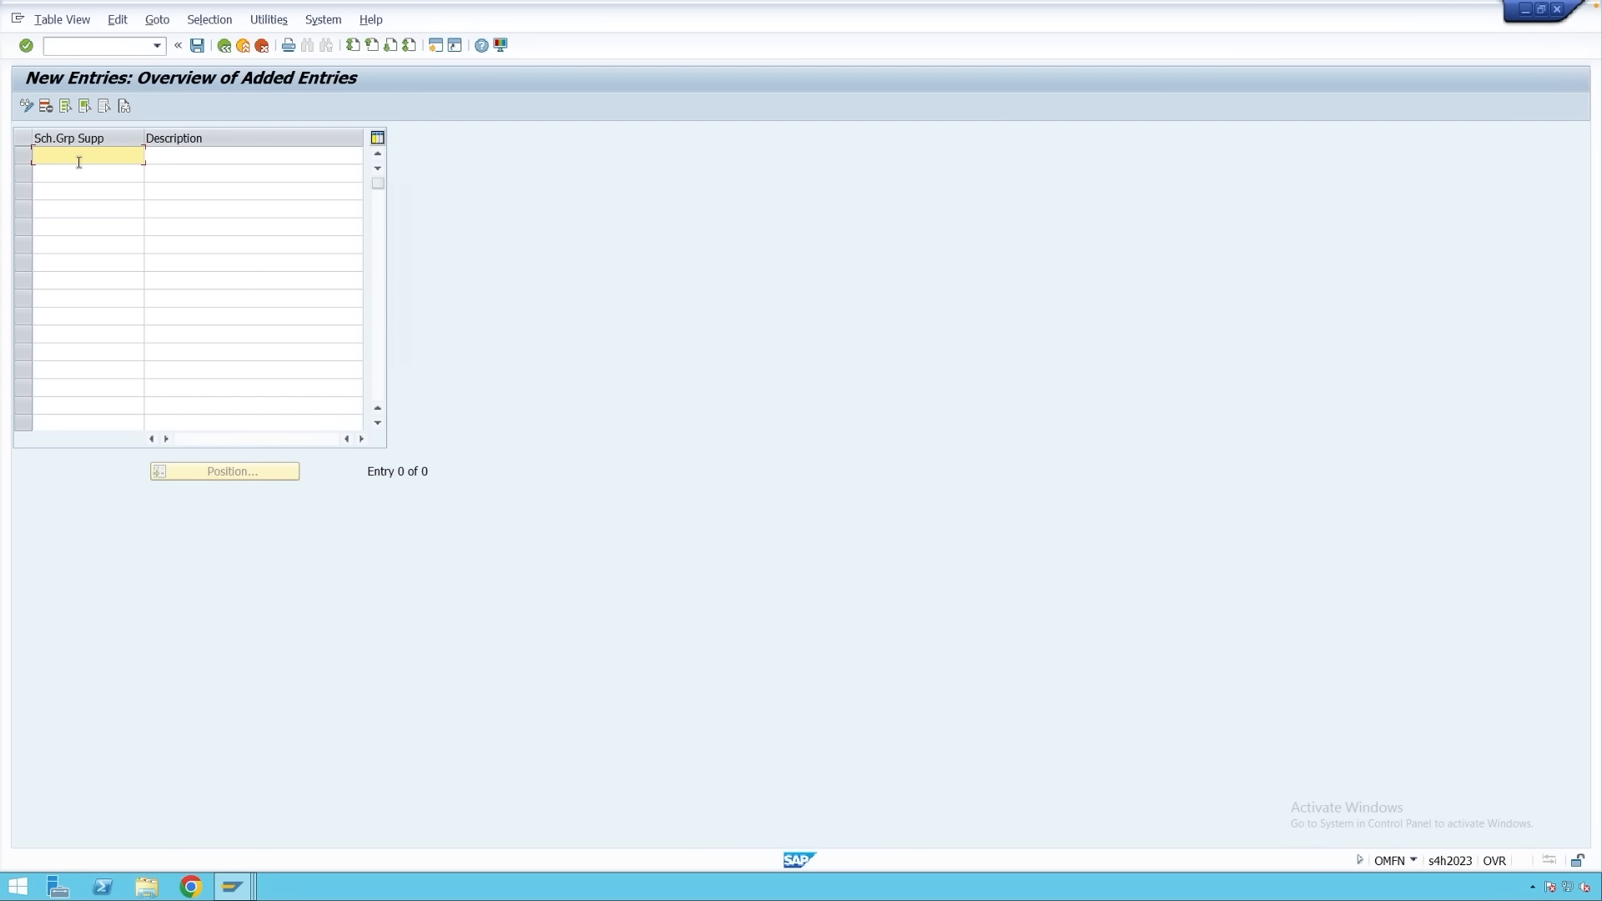
text(zz)
click(175, 160)
text(Cu)
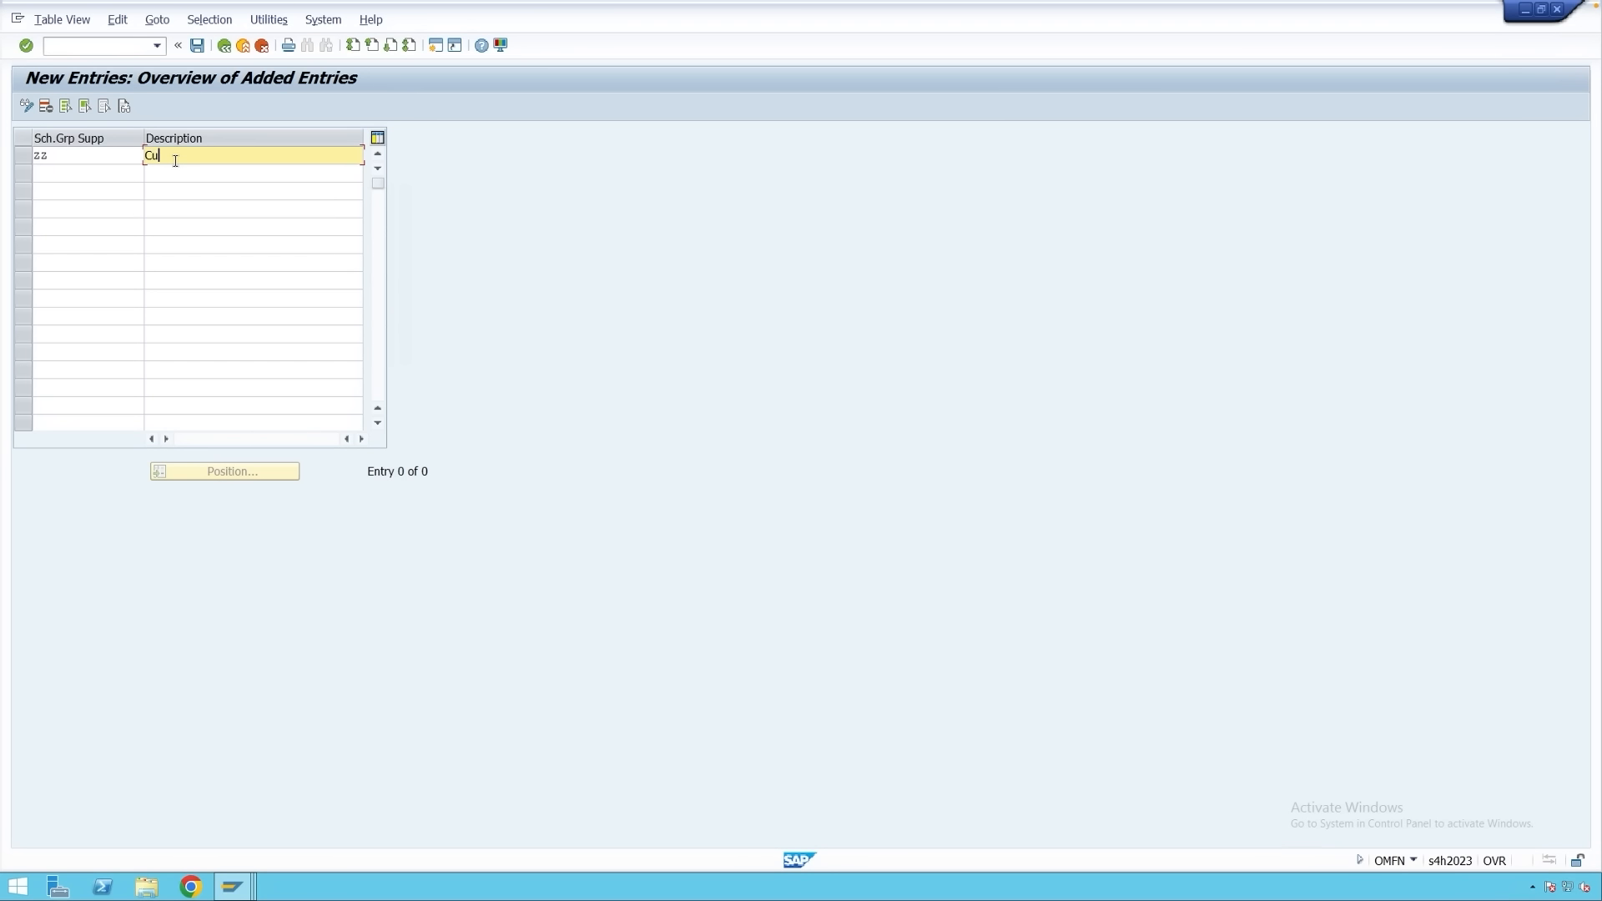
text(stom V)
text(endor Schema)
key(Return)
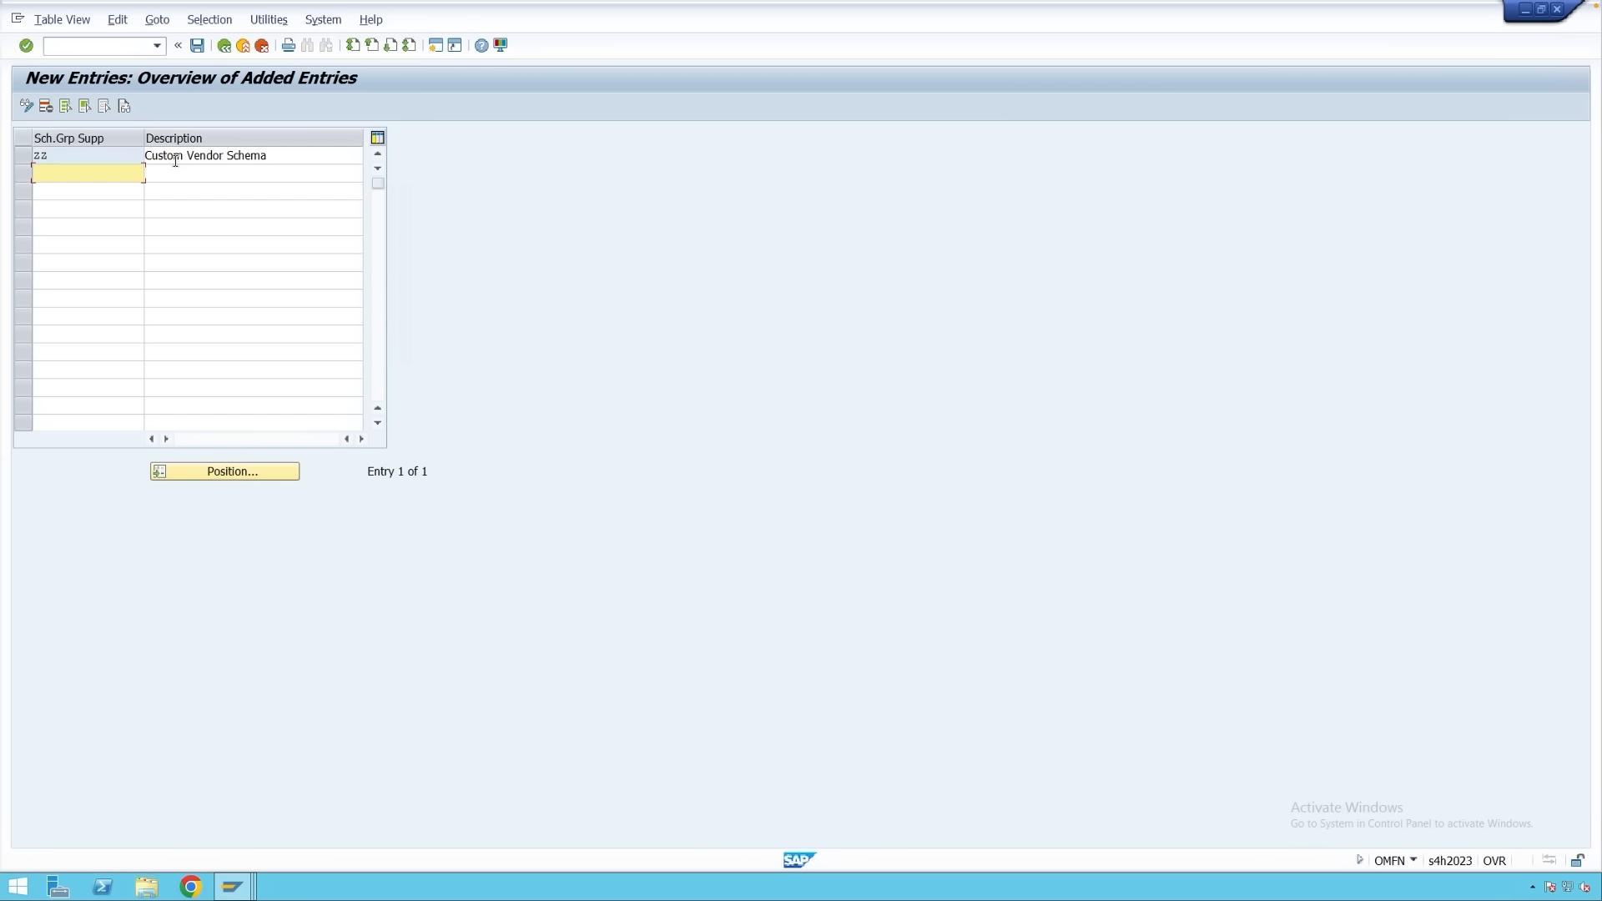
Save the supplier schema group in the proposed Pricing Procedure customizing request and return to the activity selection.
click(198, 46)
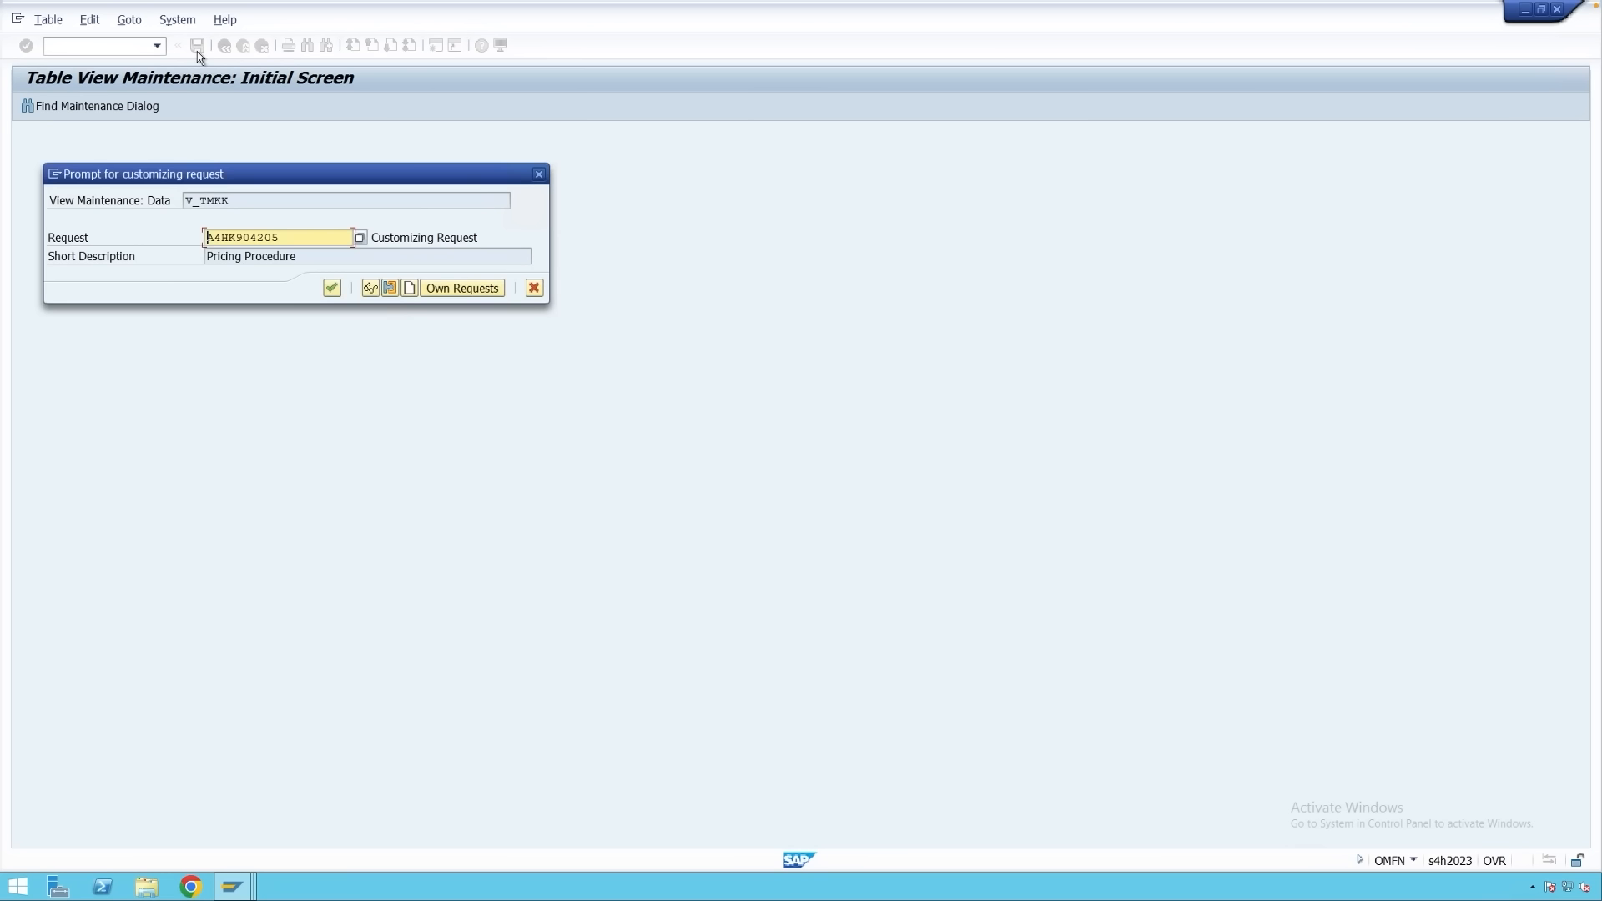
click(328, 288)
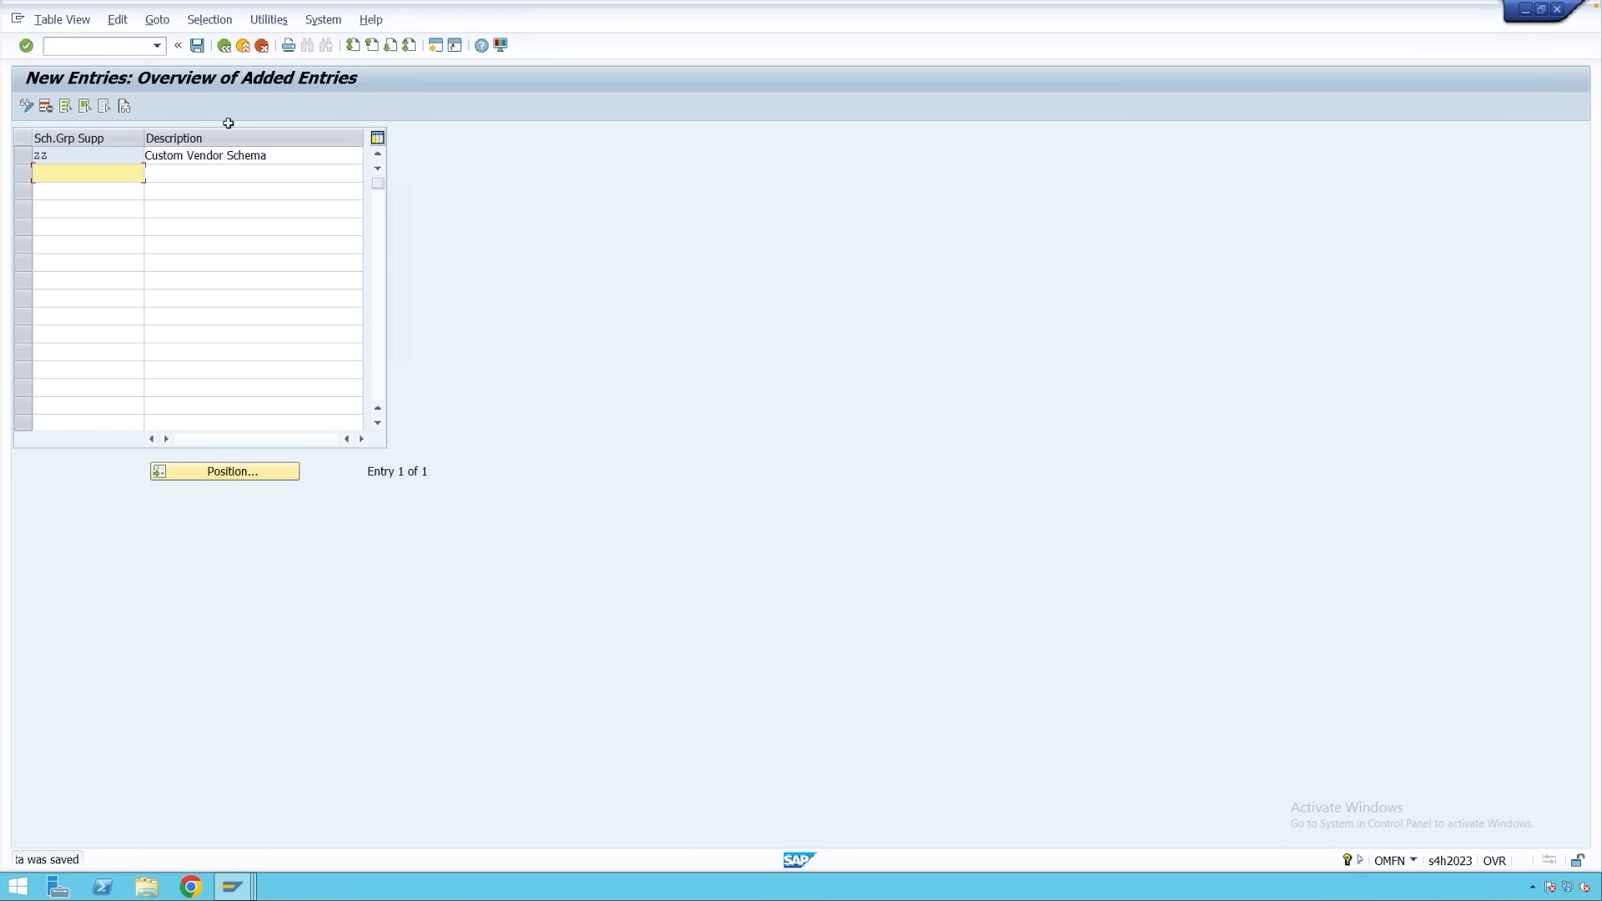
click(224, 45)
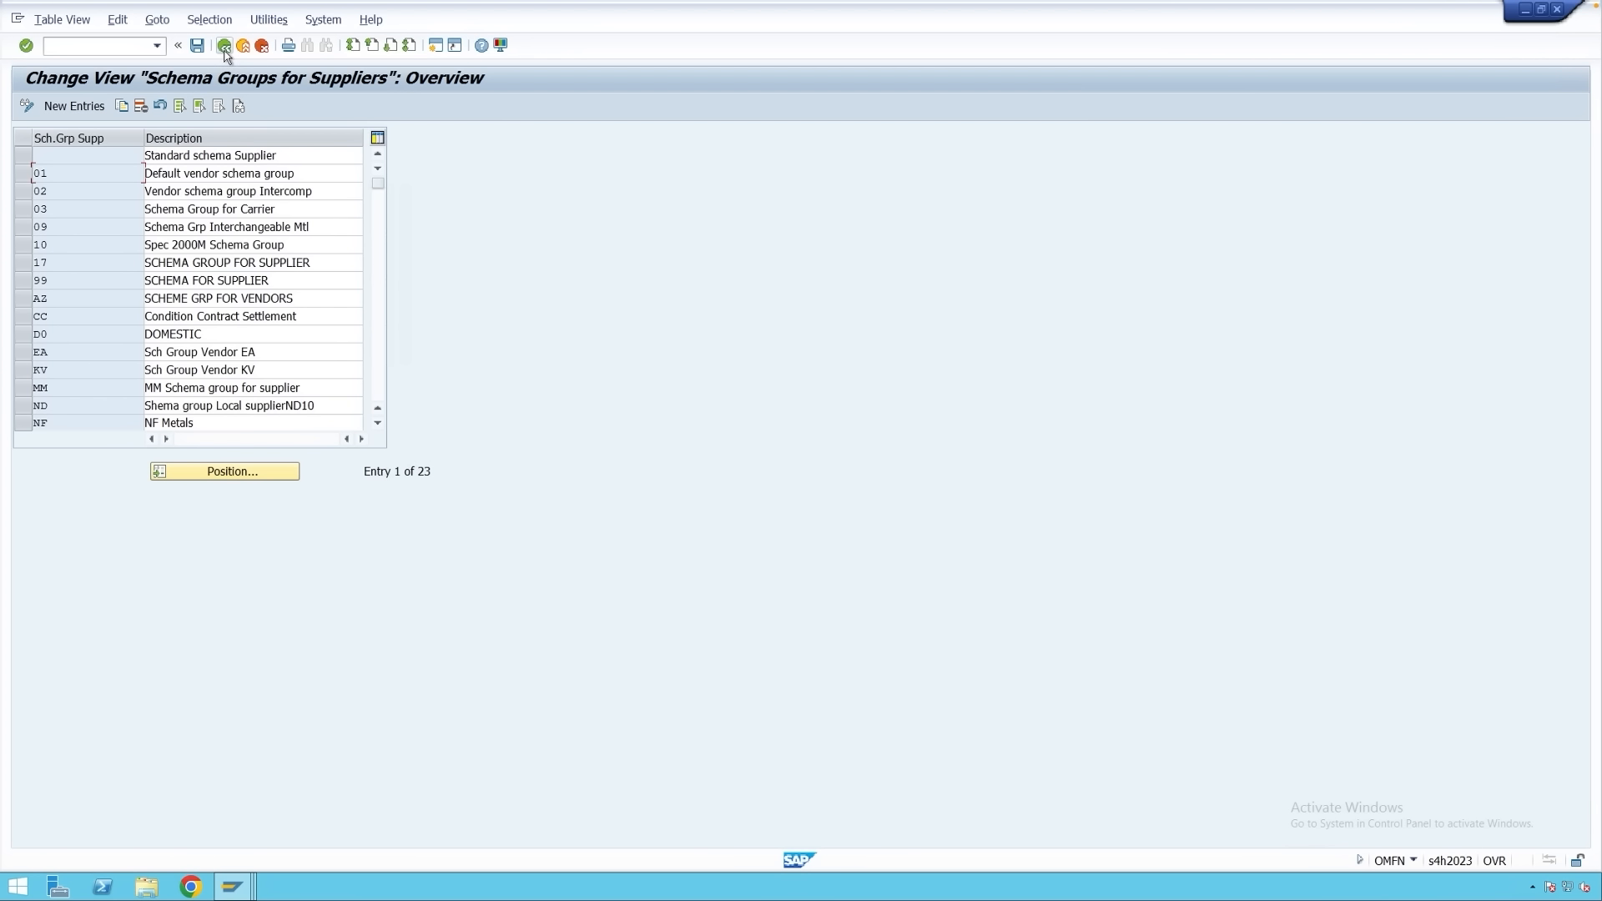
click(223, 46)
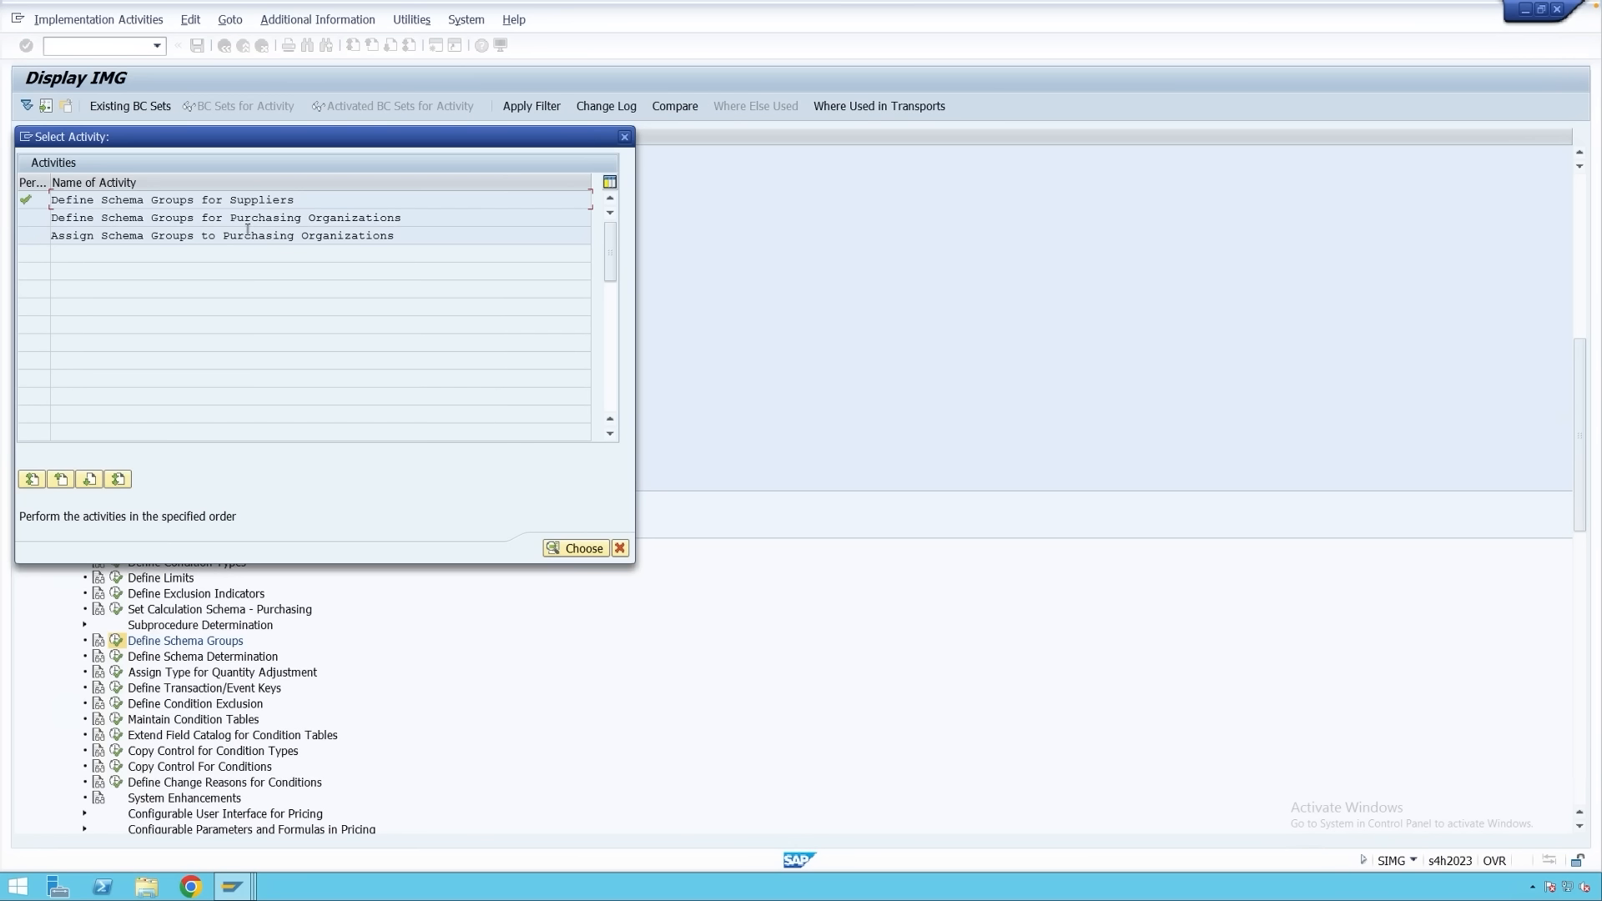
Create a purchasing organization schema group M001 with the description Custom Purch. Org. Schema.
double_click(318, 219)
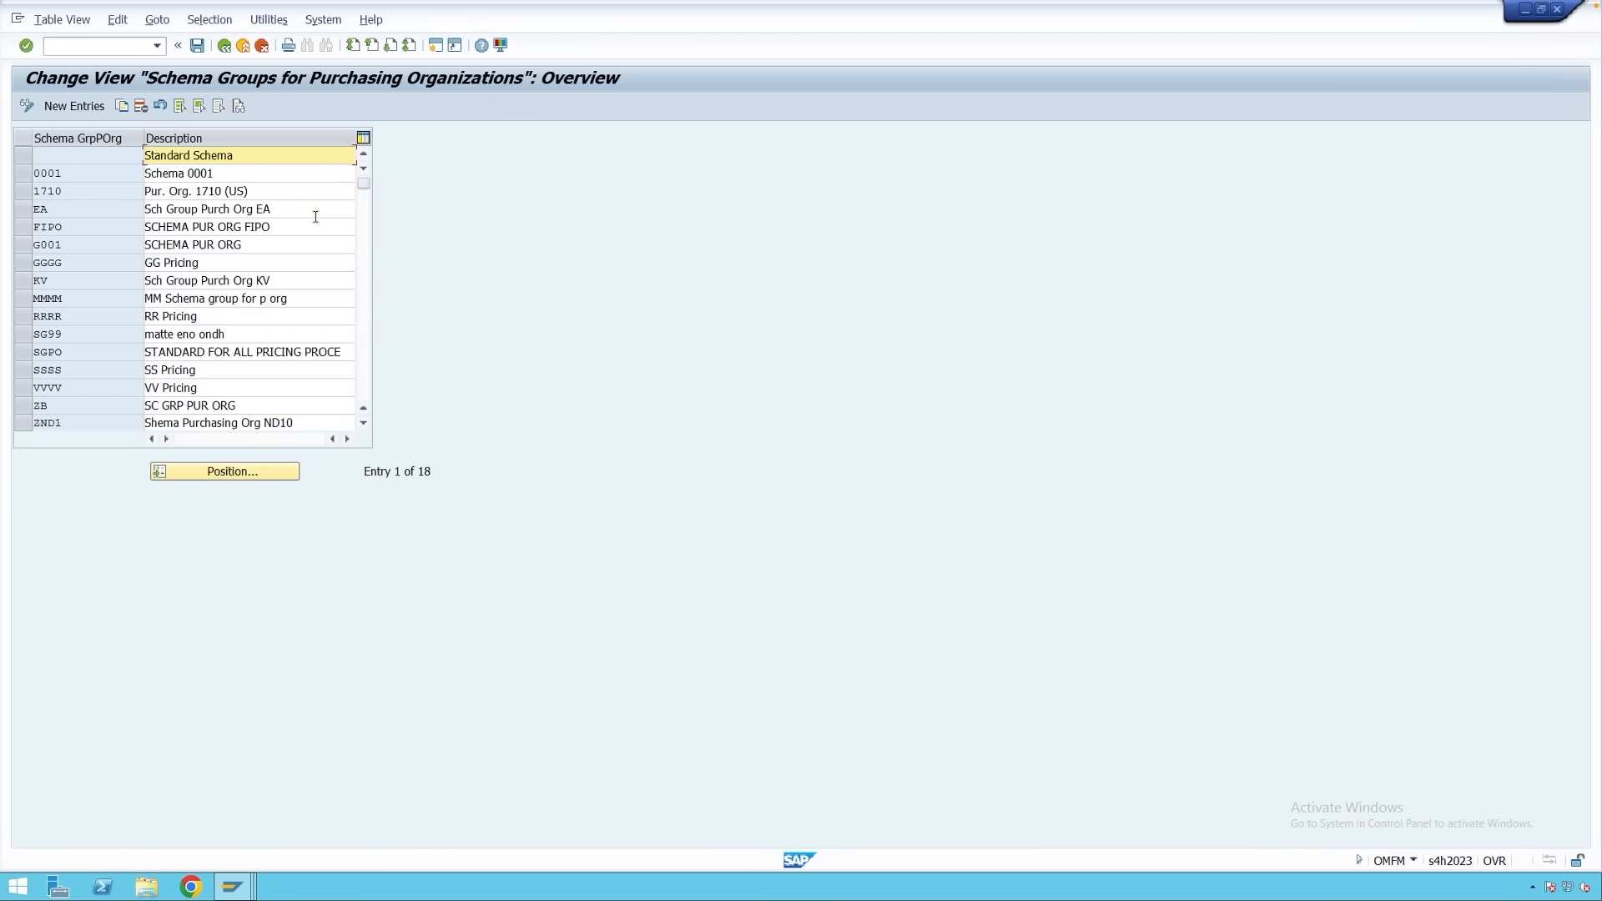
click(84, 107)
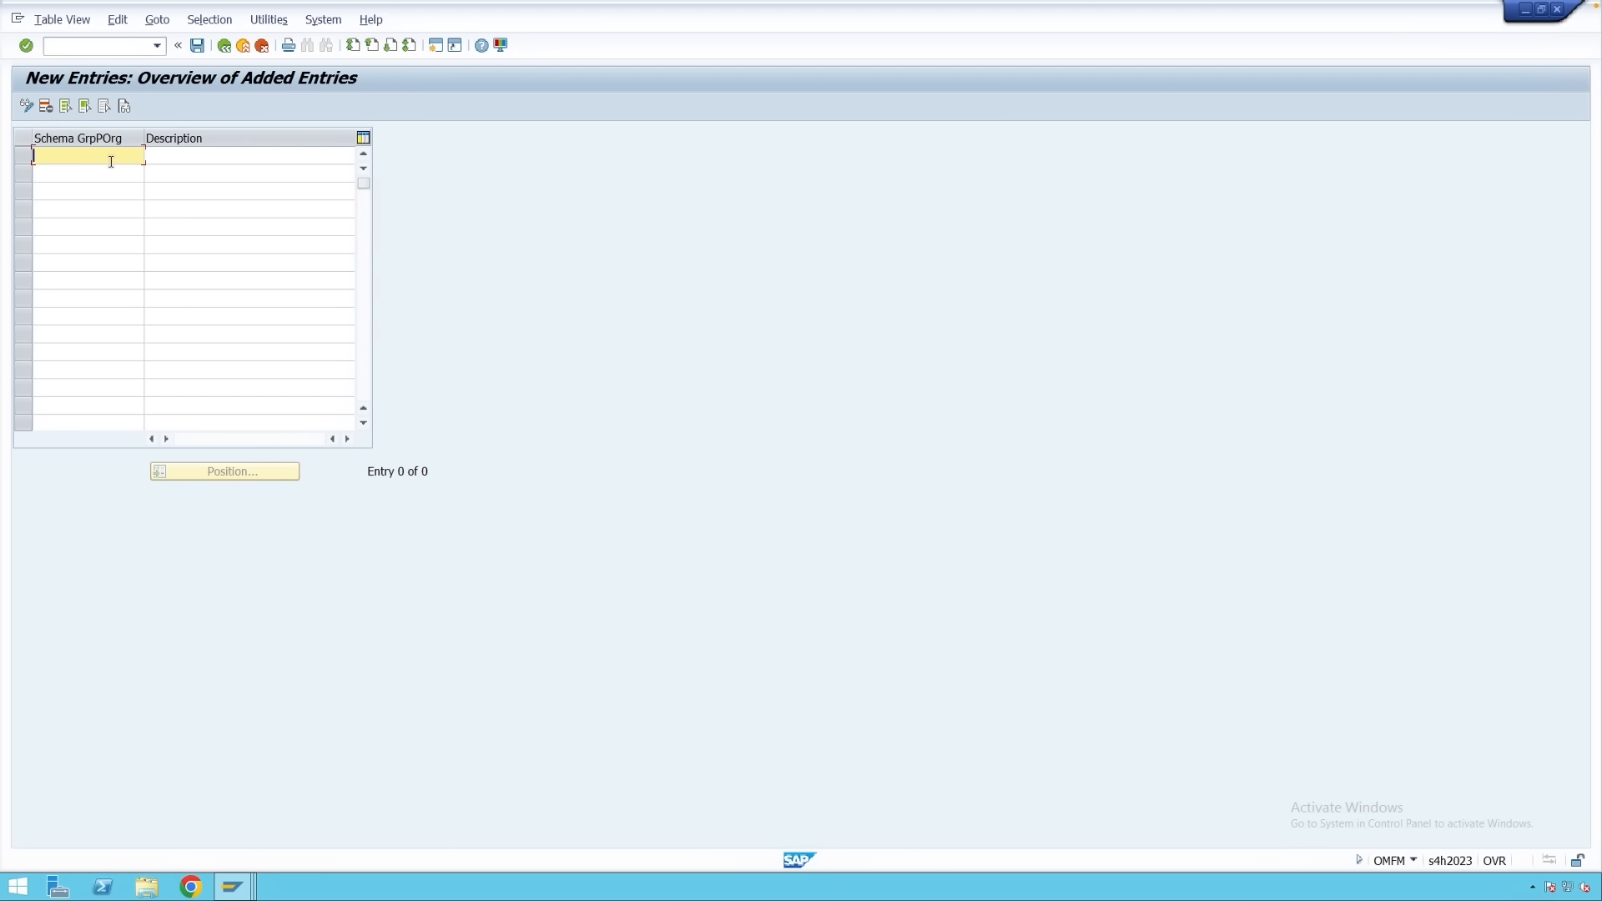
text(M001)
click(193, 161)
text(Custom)
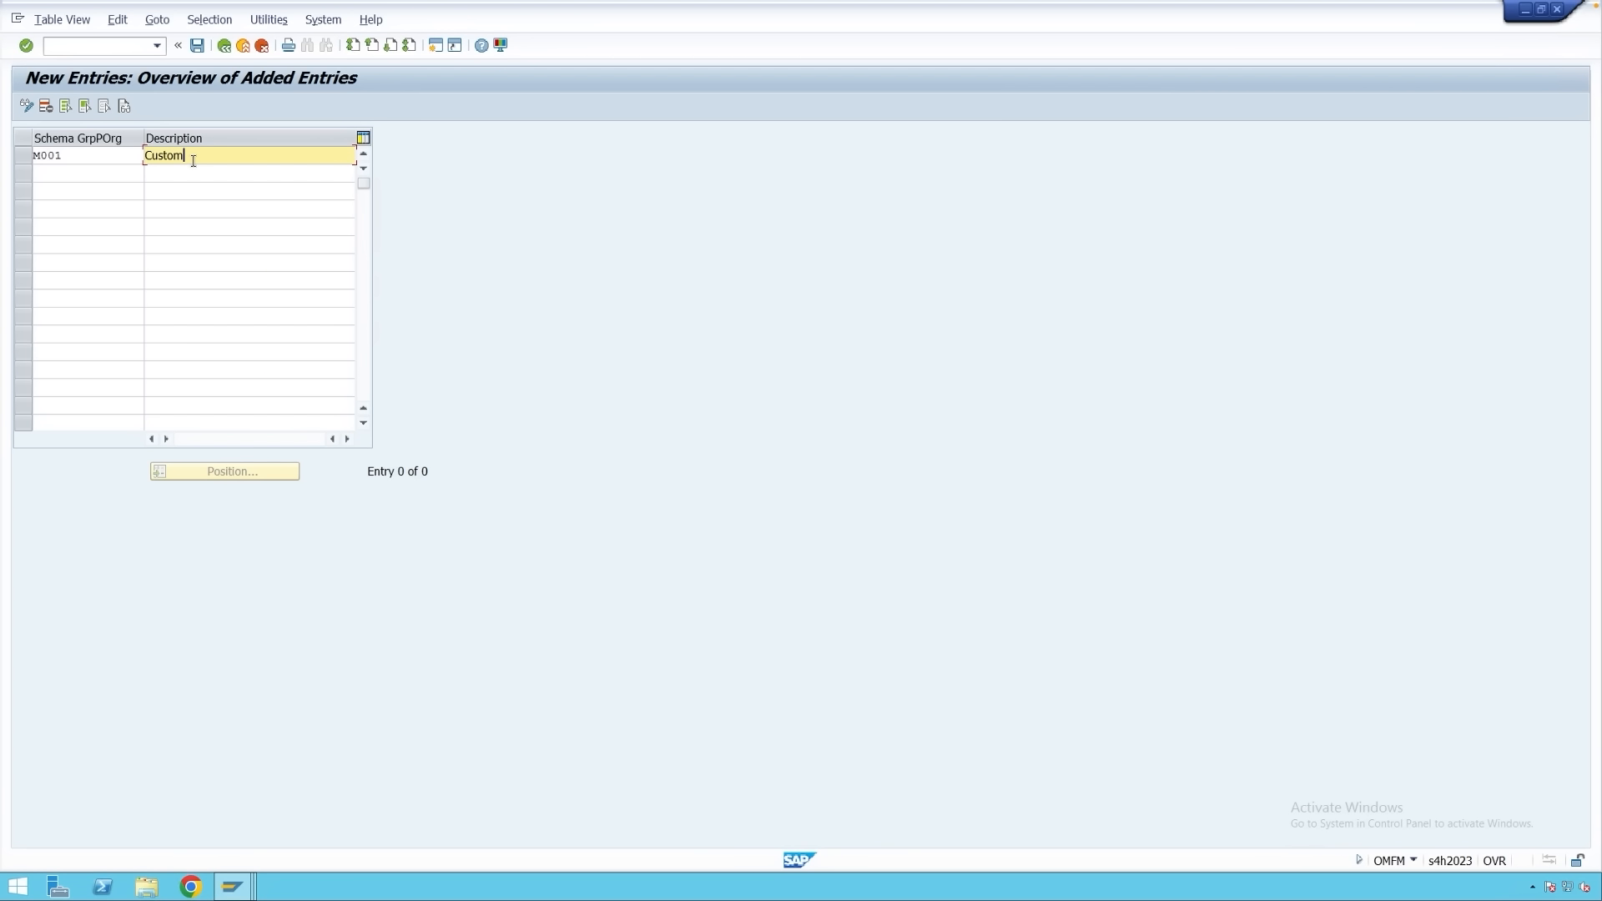
text( Purch)
text(. Org)
text(,)
text( Sche)
text(ma)
Save the purchasing organization schema group in the proposed customizing request and go back to the activity selection.
click(198, 46)
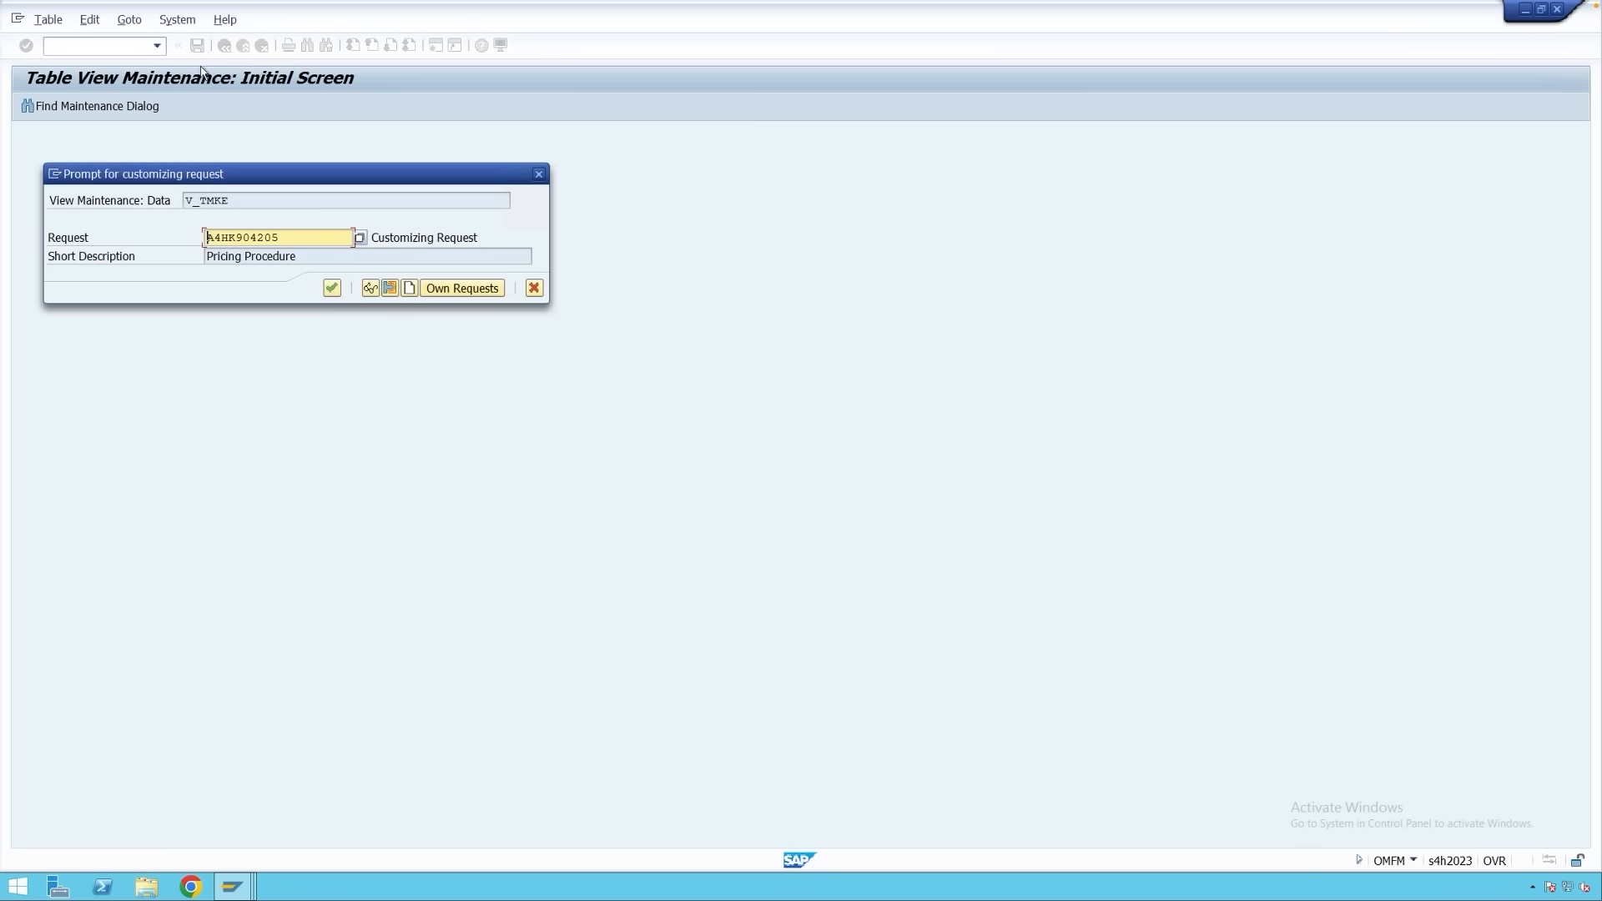
click(329, 288)
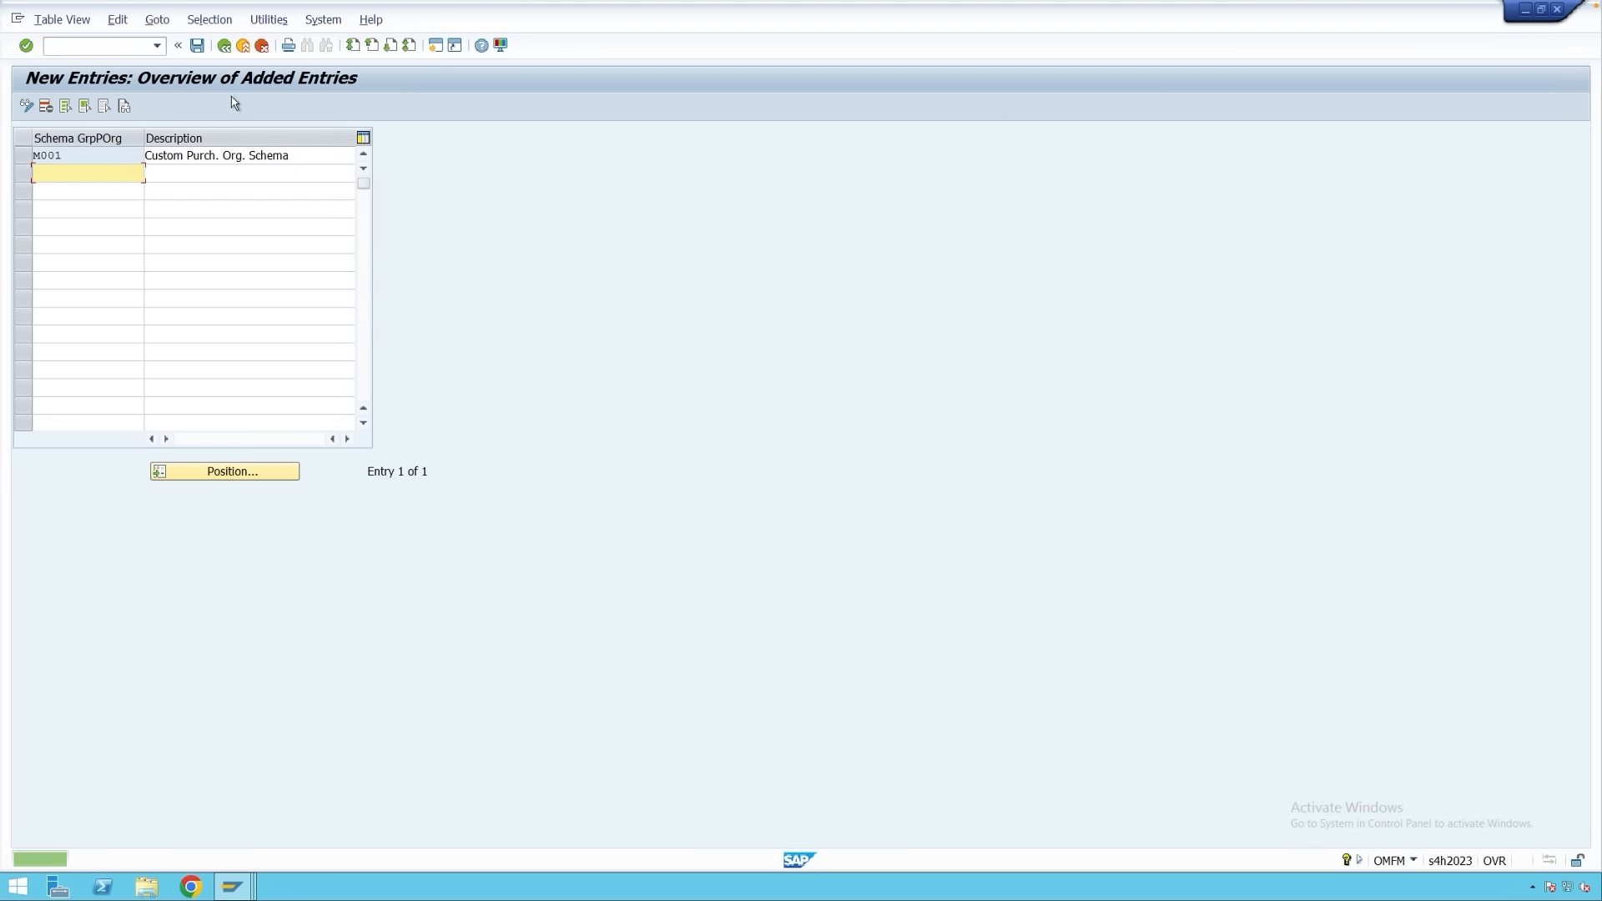
click(225, 45)
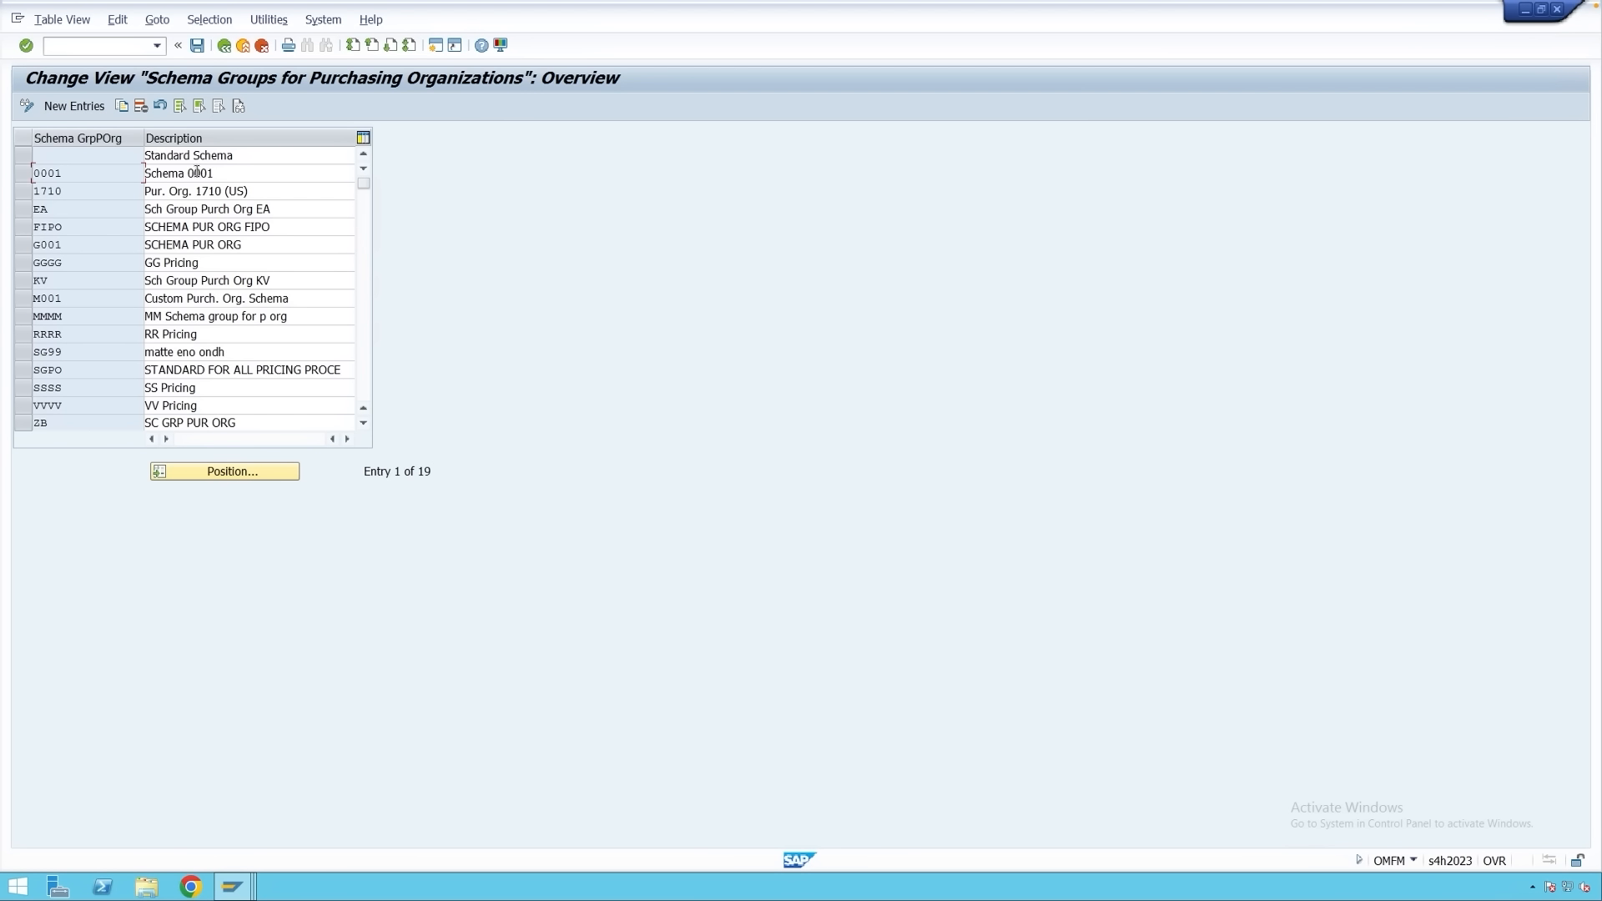
click(224, 45)
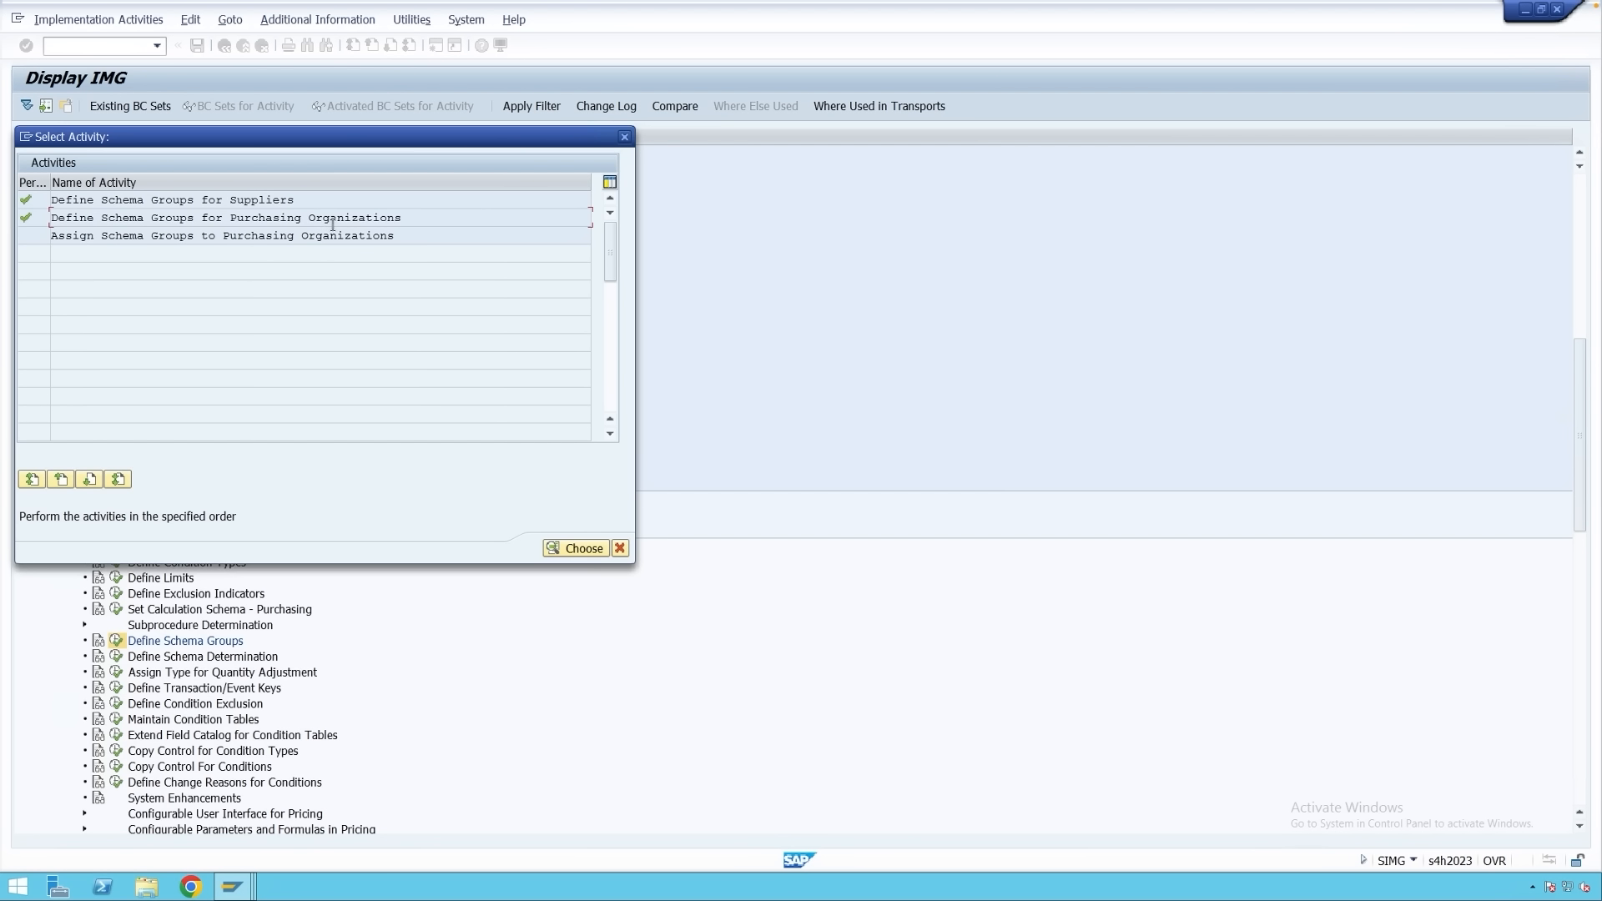
Assign schema group M001 to purchasing organization M001, save it in the proposed customizing request, and close the schema group activities.
double_click(248, 237)
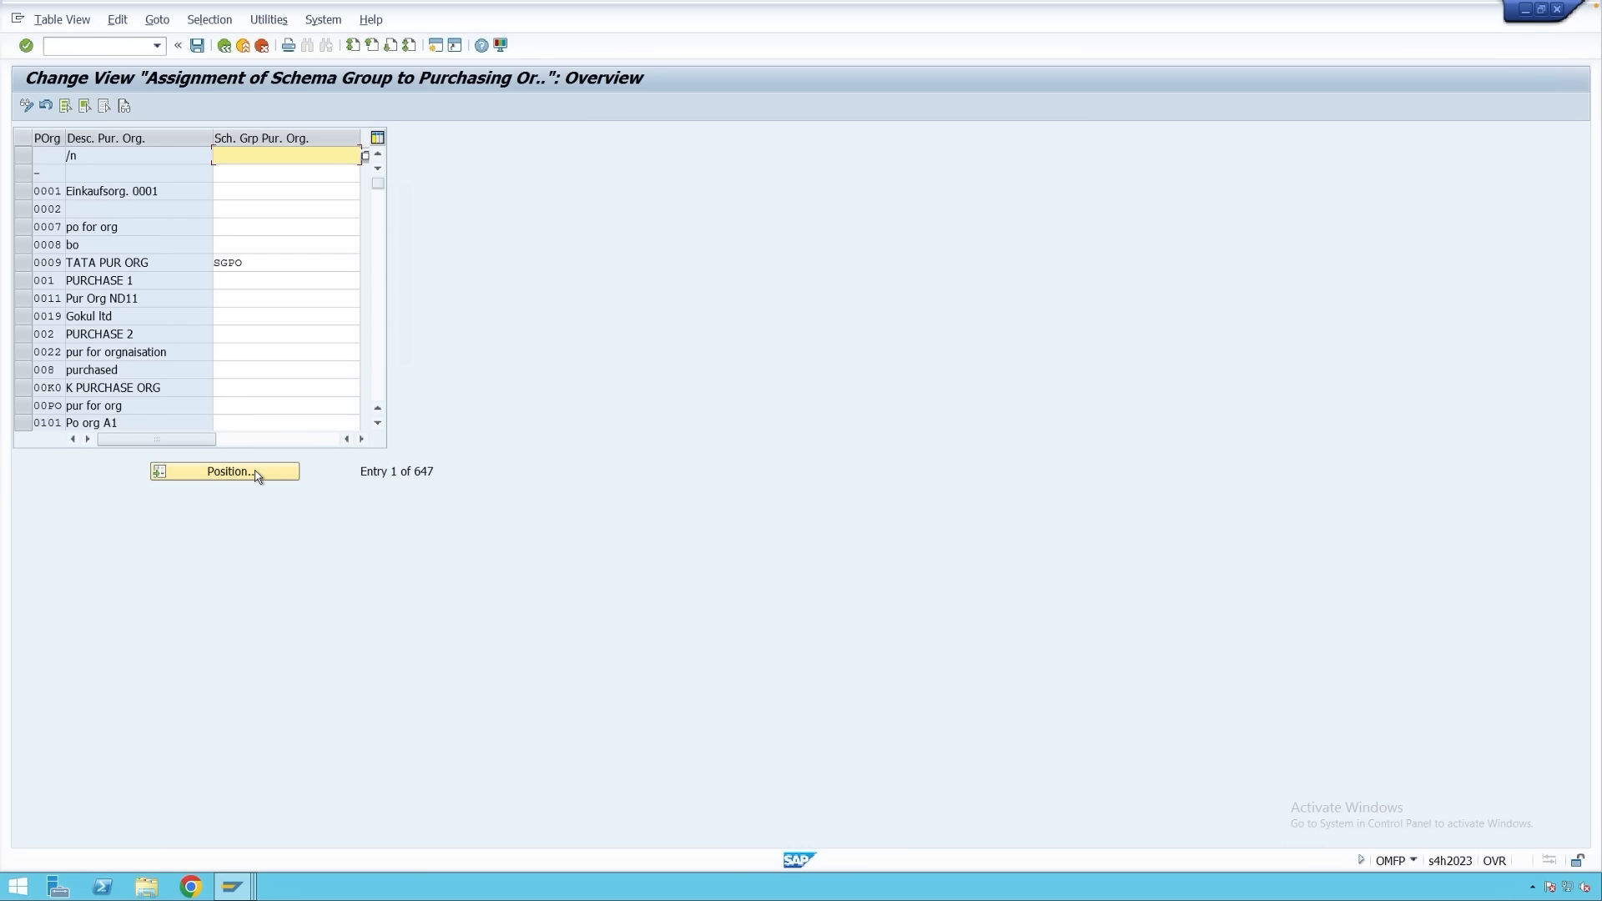
click(256, 472)
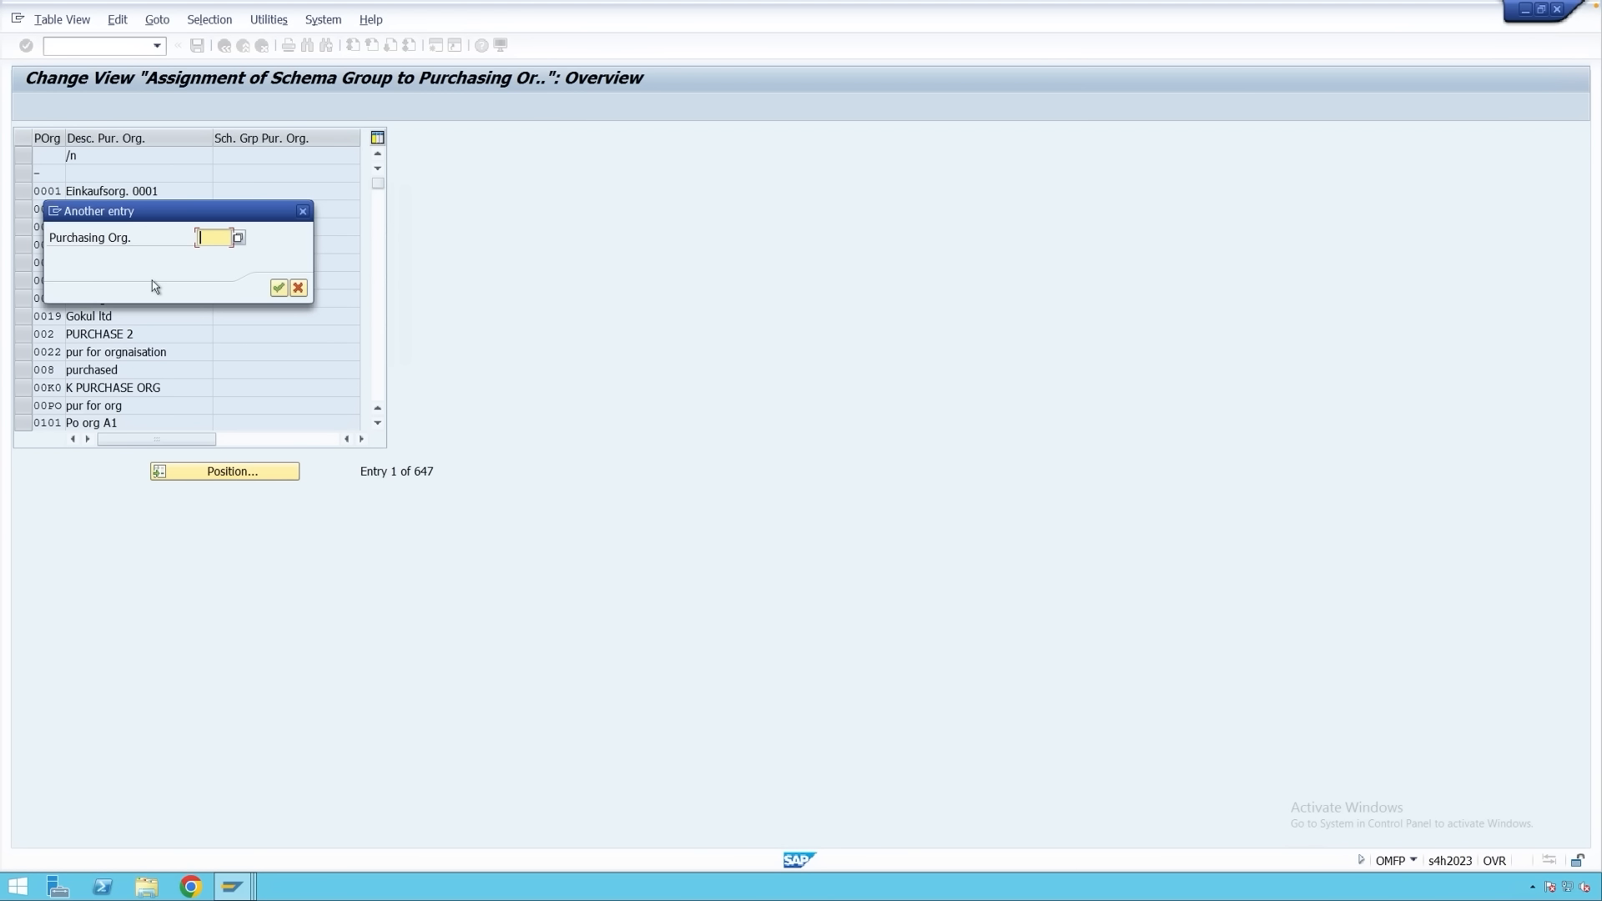
text(m001)
key(Return)
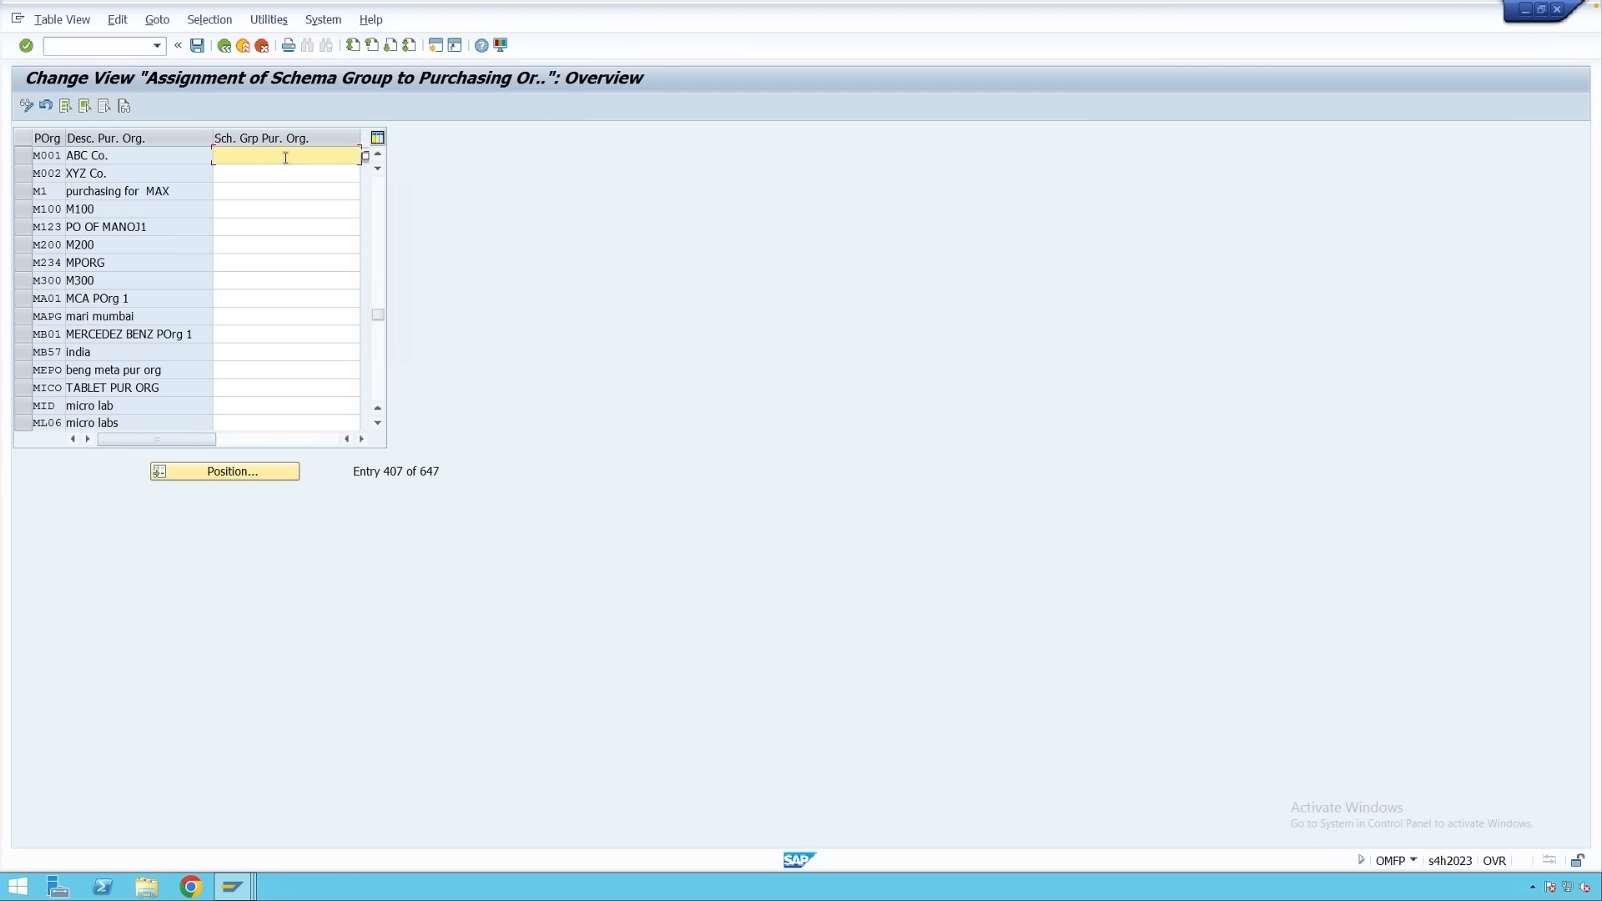
text(M001)
click(197, 46)
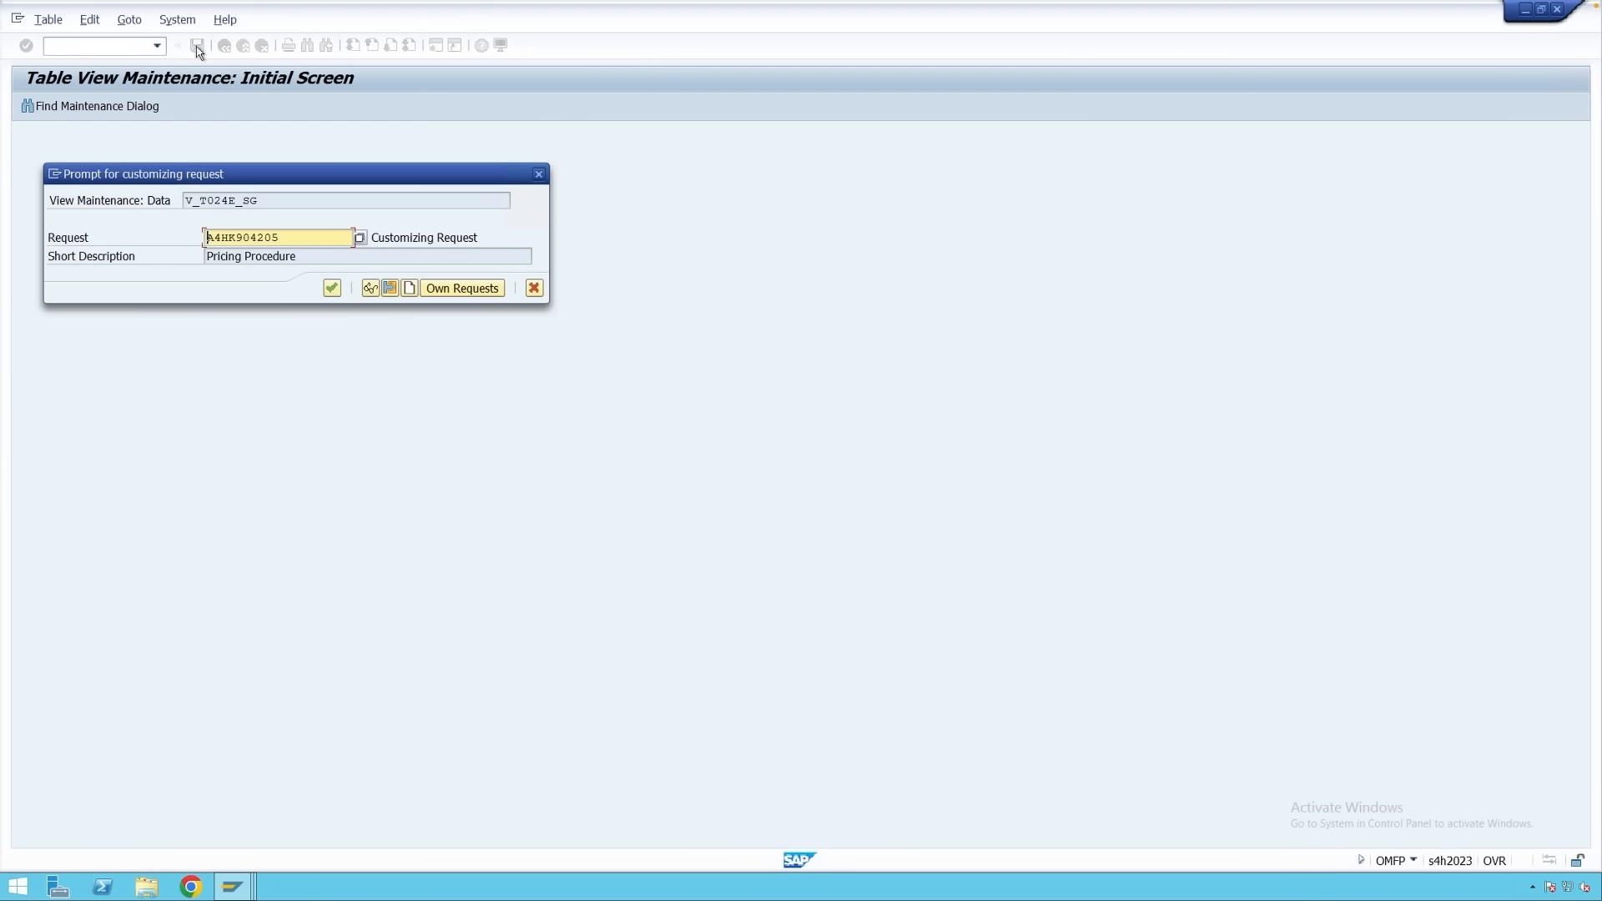
click(329, 286)
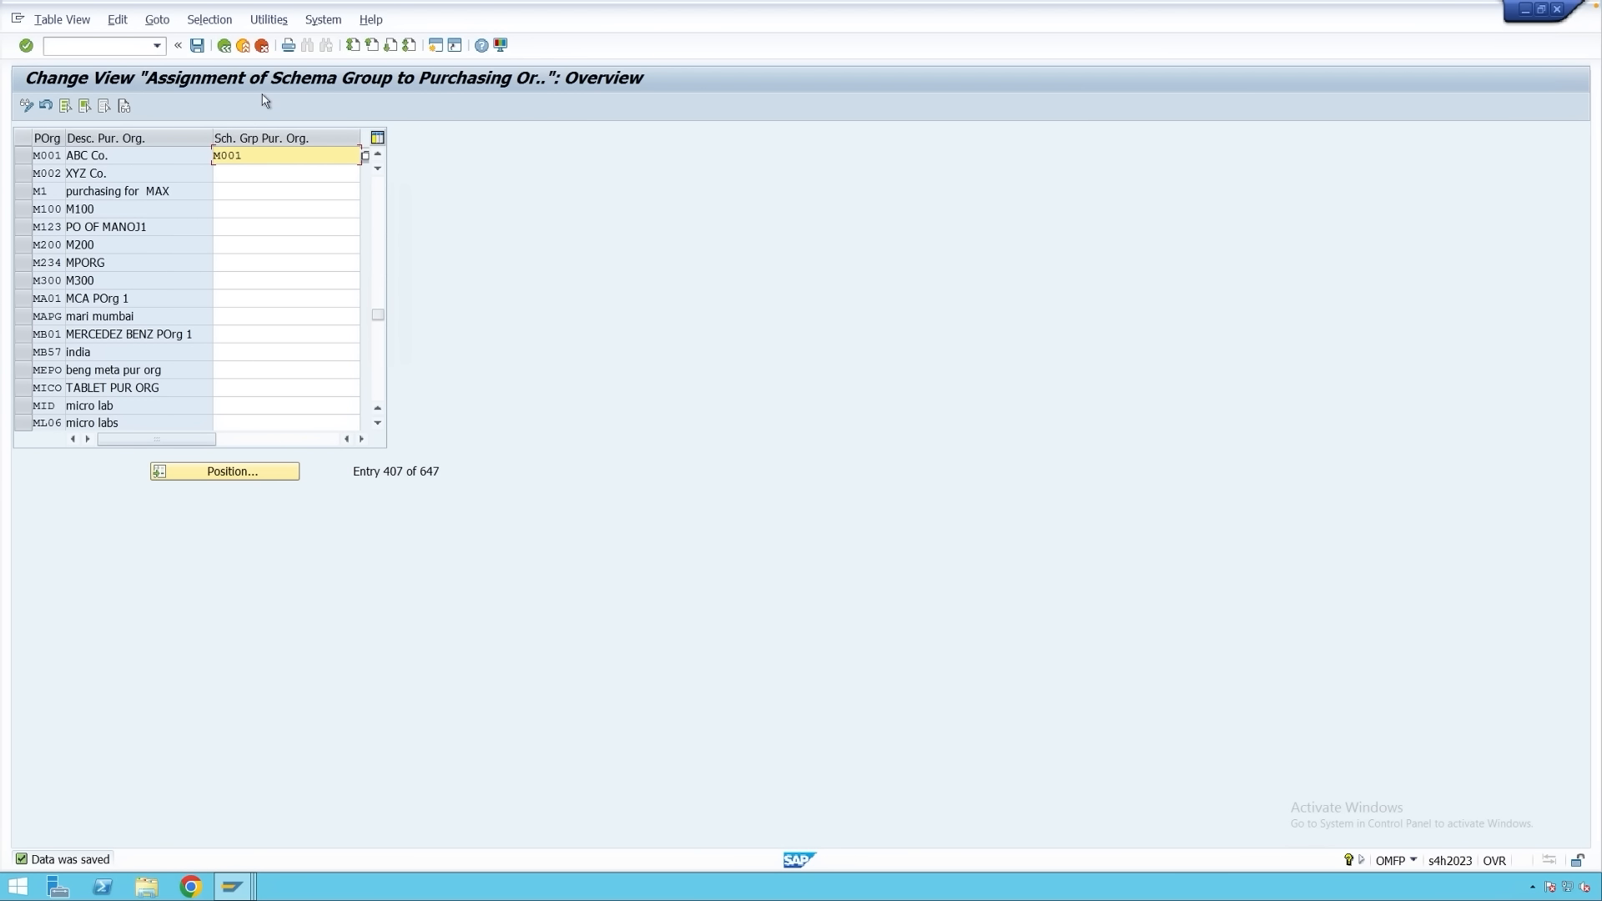
click(223, 46)
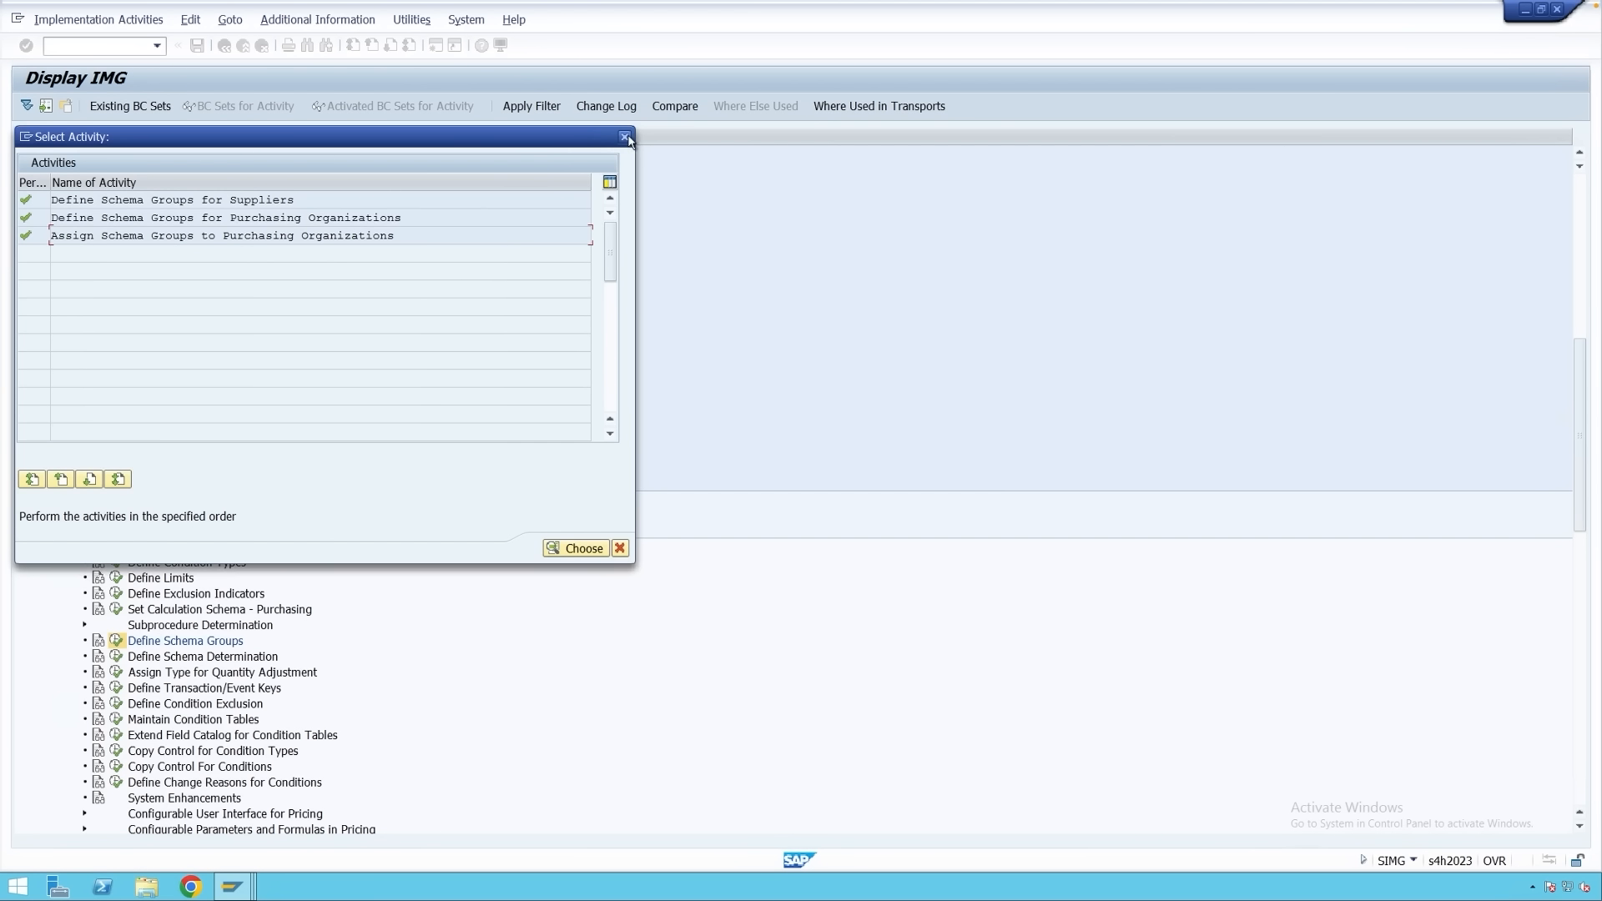
click(625, 138)
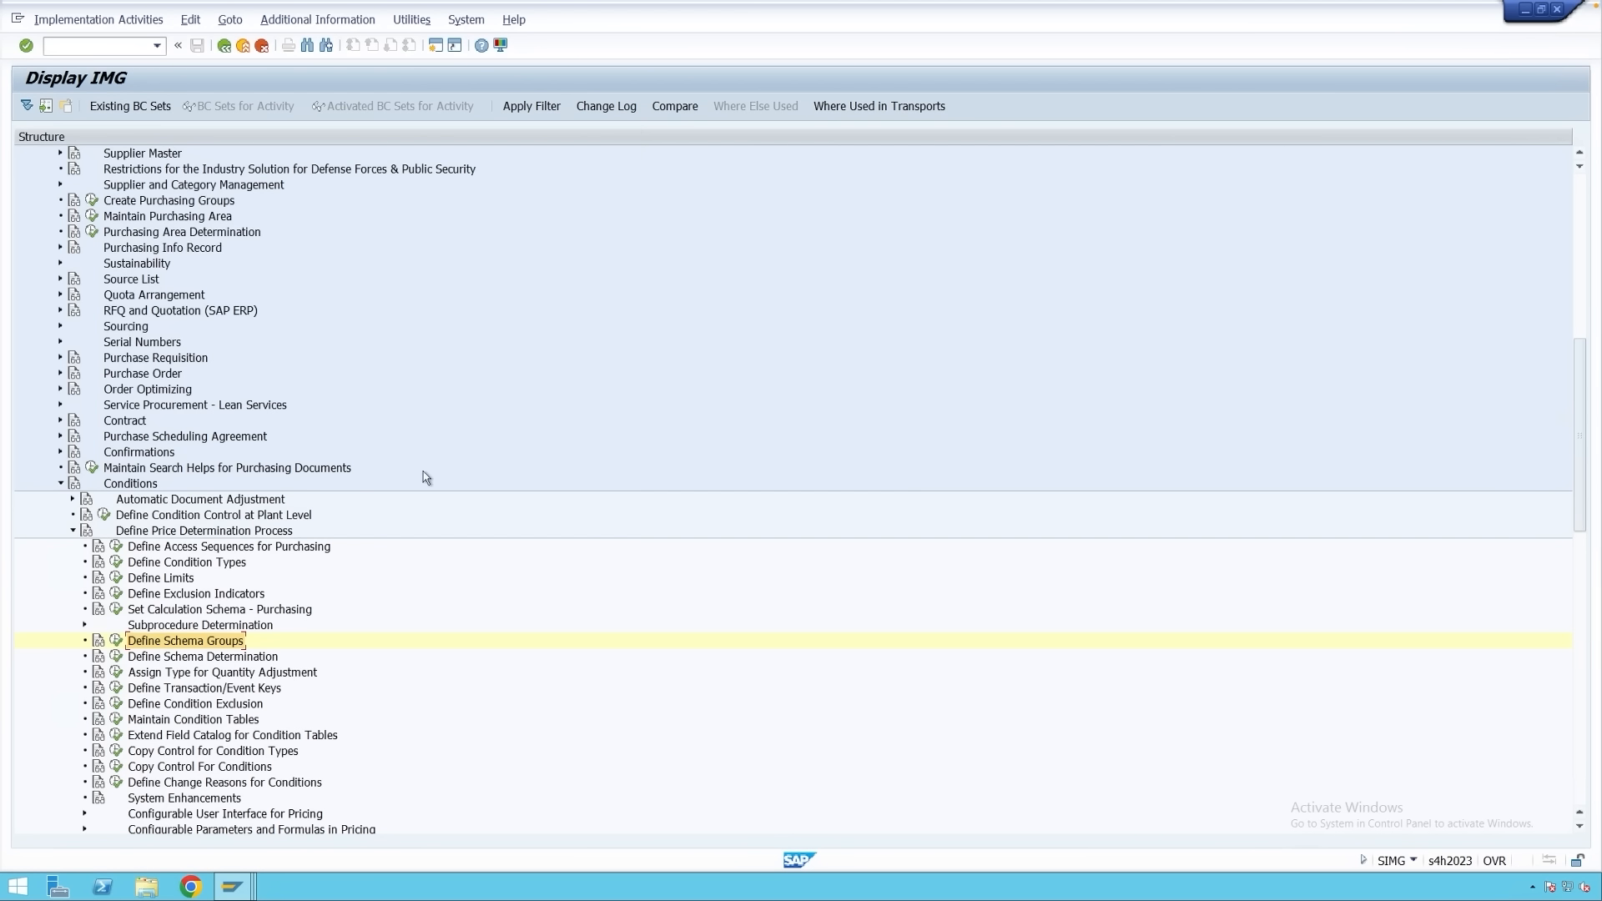
In schema determination for standard purchase orders, start a new entry with purchasing organization schema group M001 and supplier schema group ZZ.
click(118, 659)
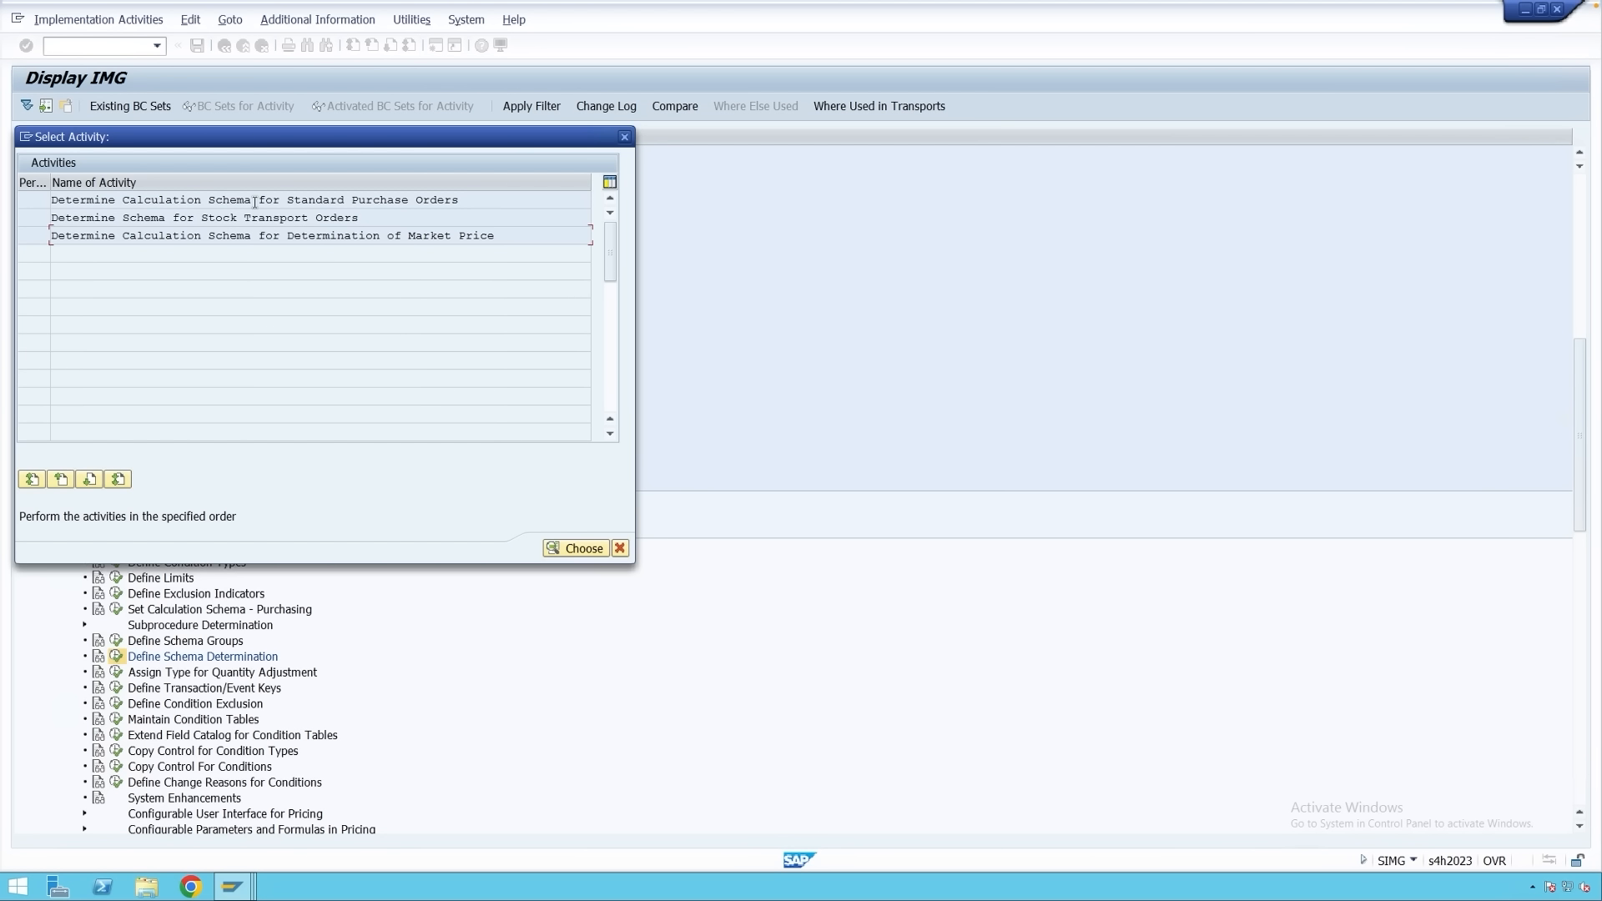
double_click(311, 200)
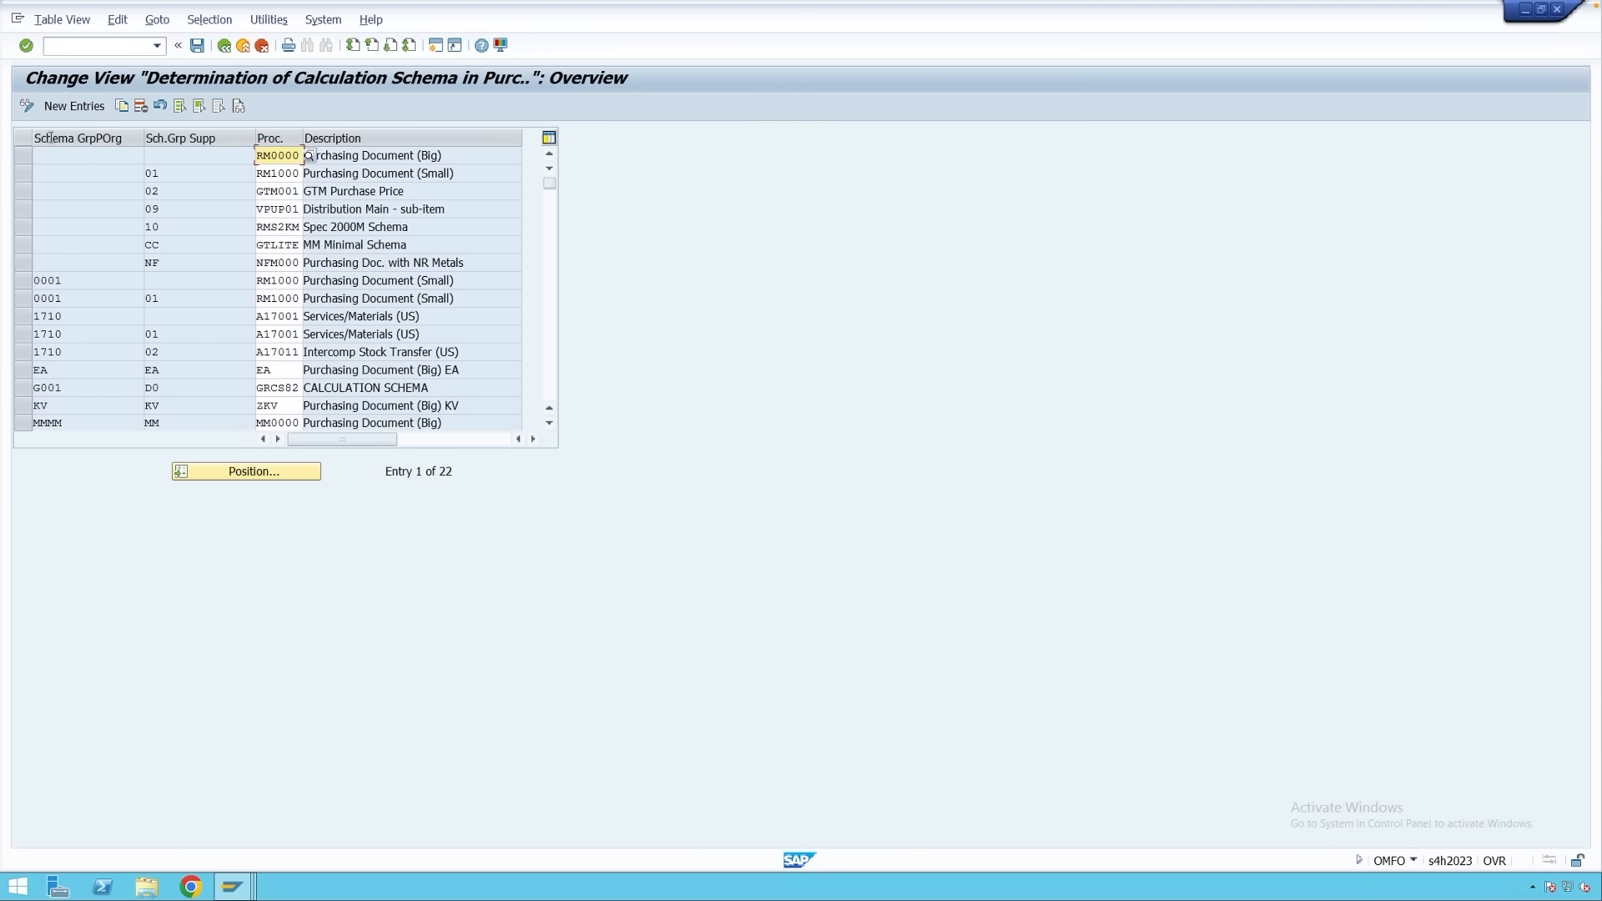
click(74, 107)
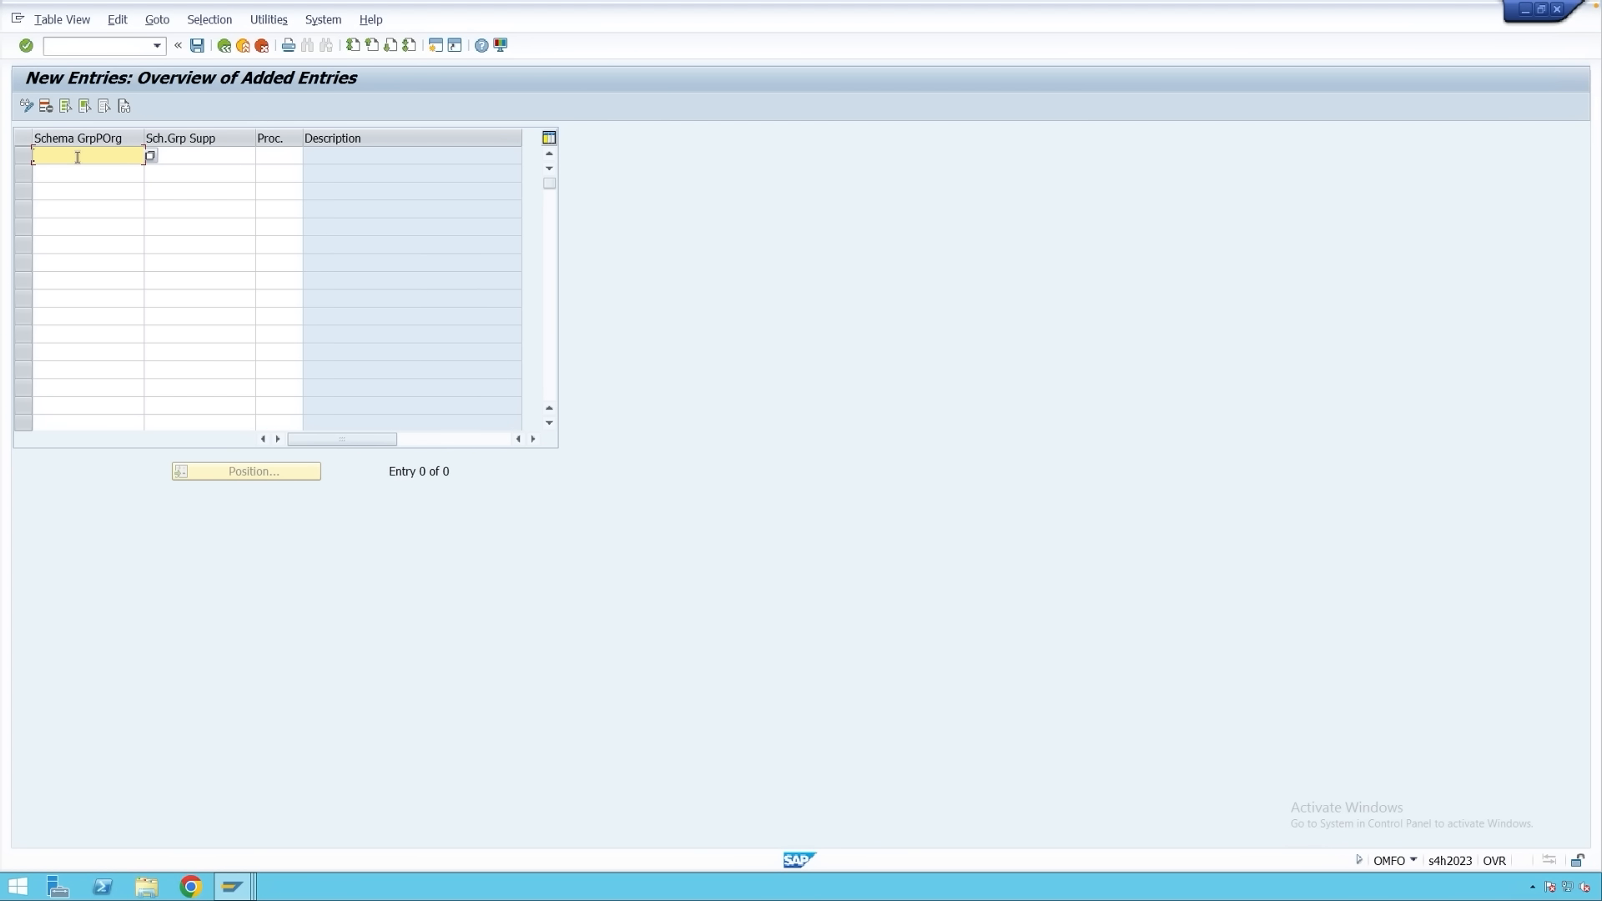
text(M001)
click(201, 154)
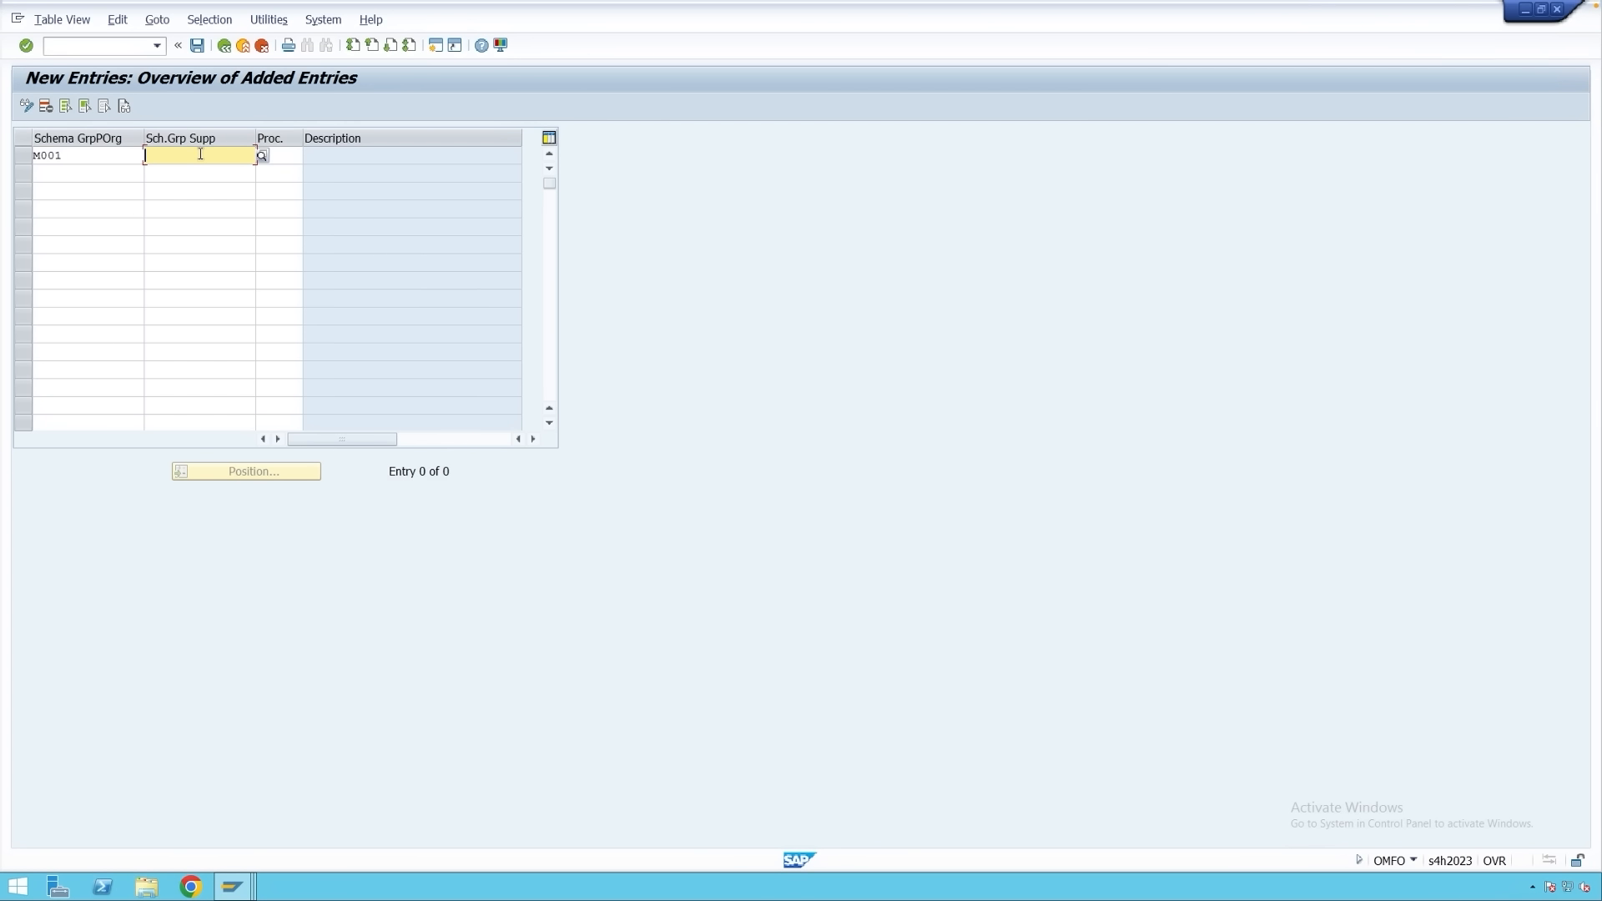
text(ZZ)
Copy procedure ZM0001 from the schema control data session and assign it to the new entry for M001 and ZZ.
click(288, 160)
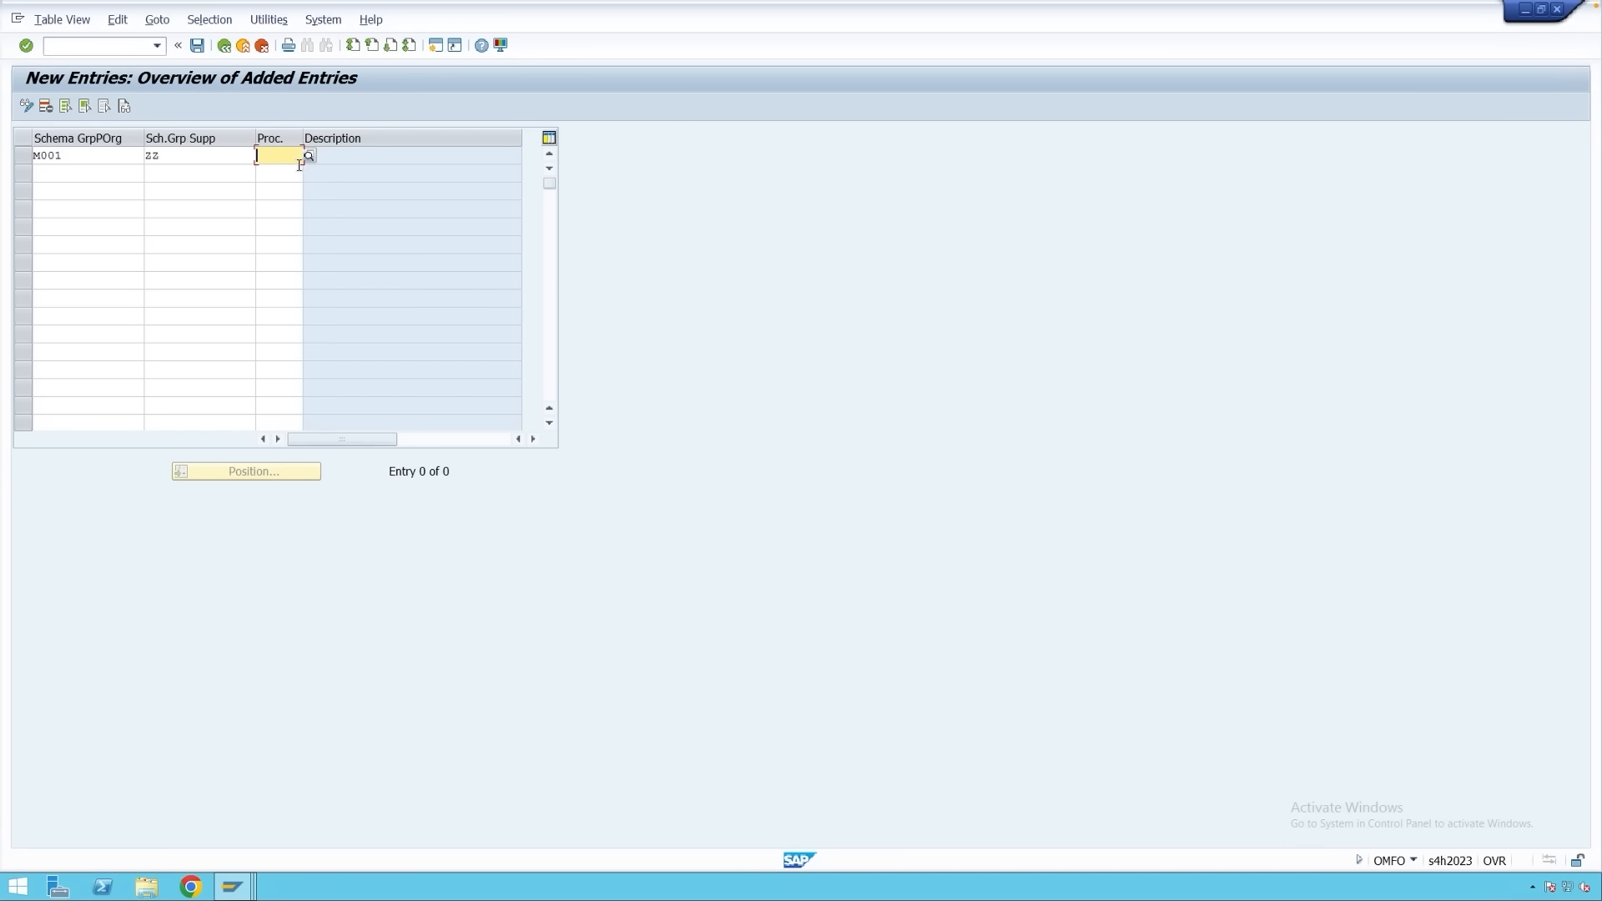
click(232, 886)
click(733, 825)
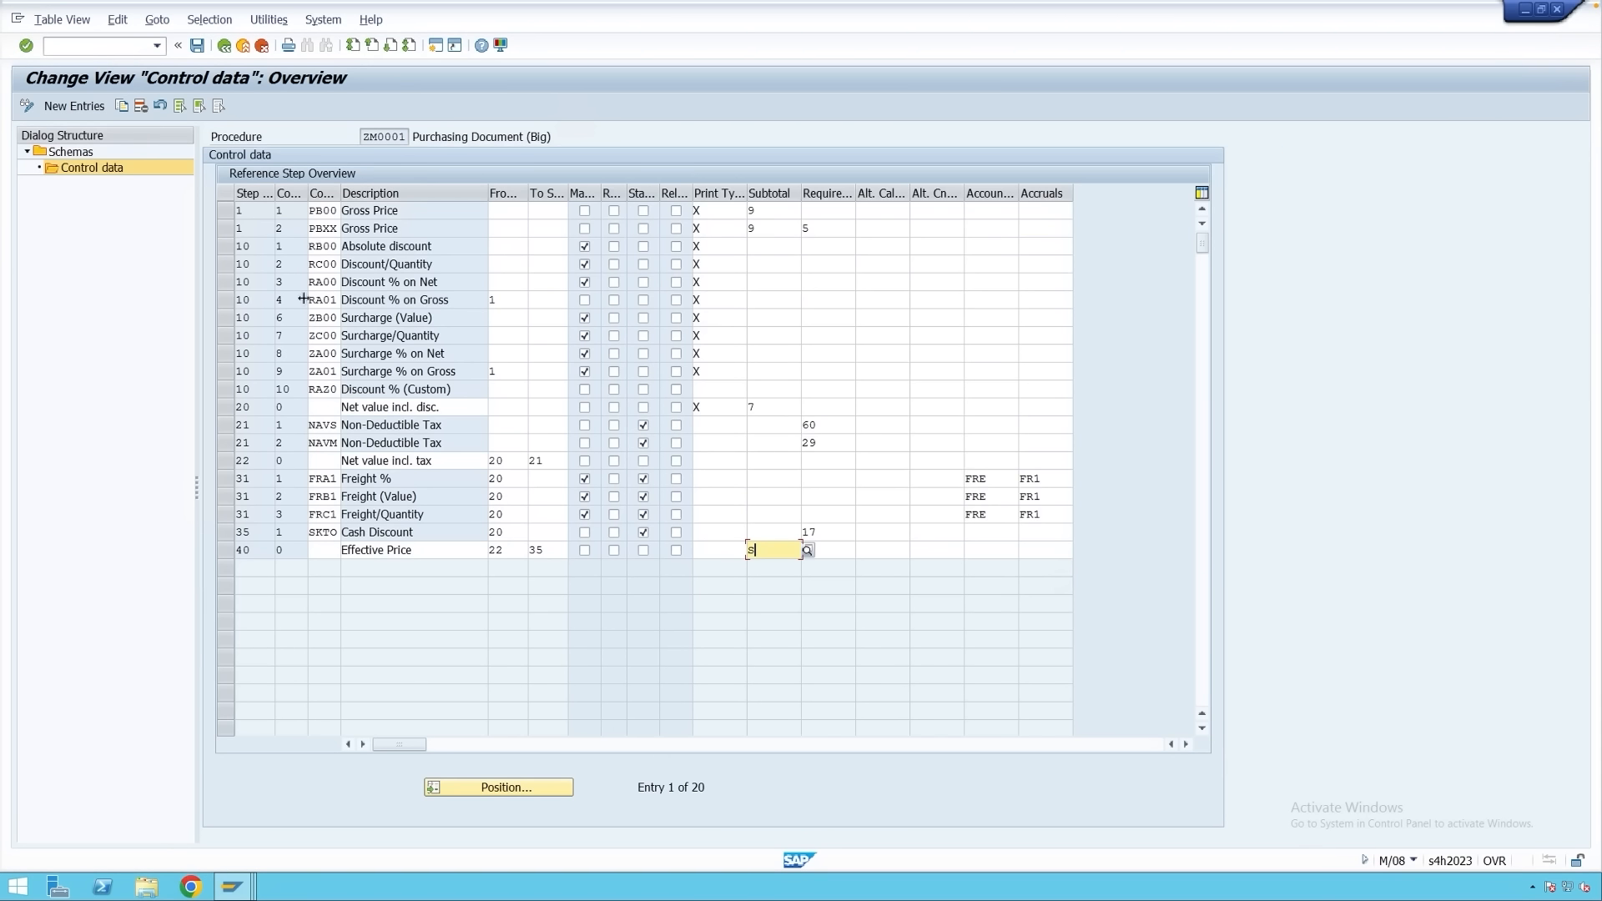
drag(406, 137, 362, 138)
key(ctrl+c)
click(362, 137)
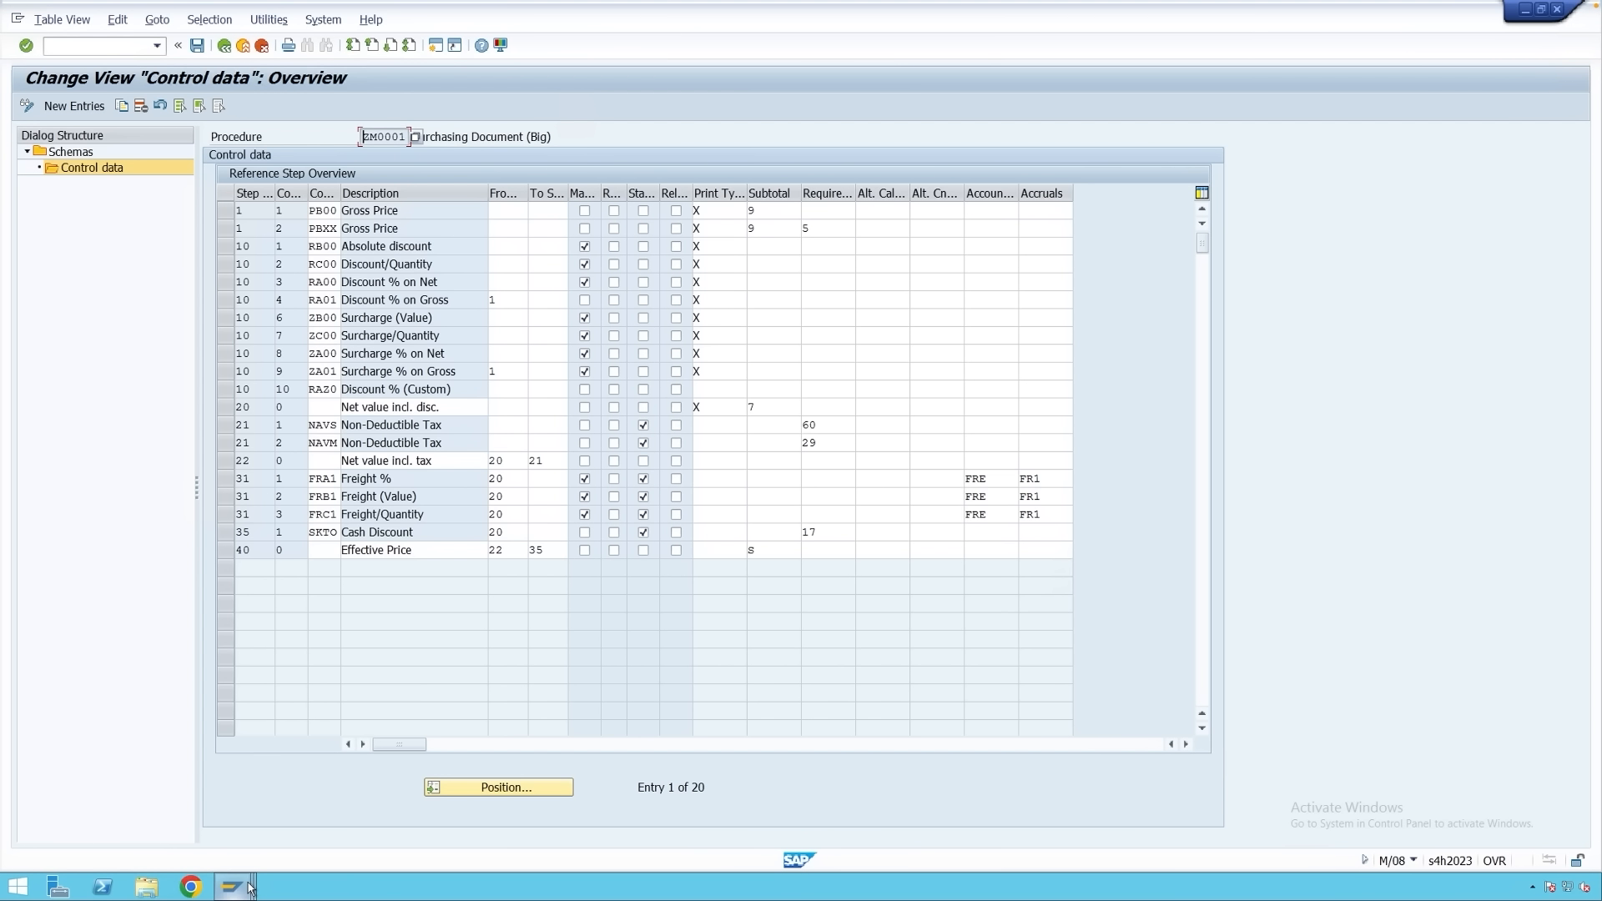
mouse_move(232, 886)
click(1080, 766)
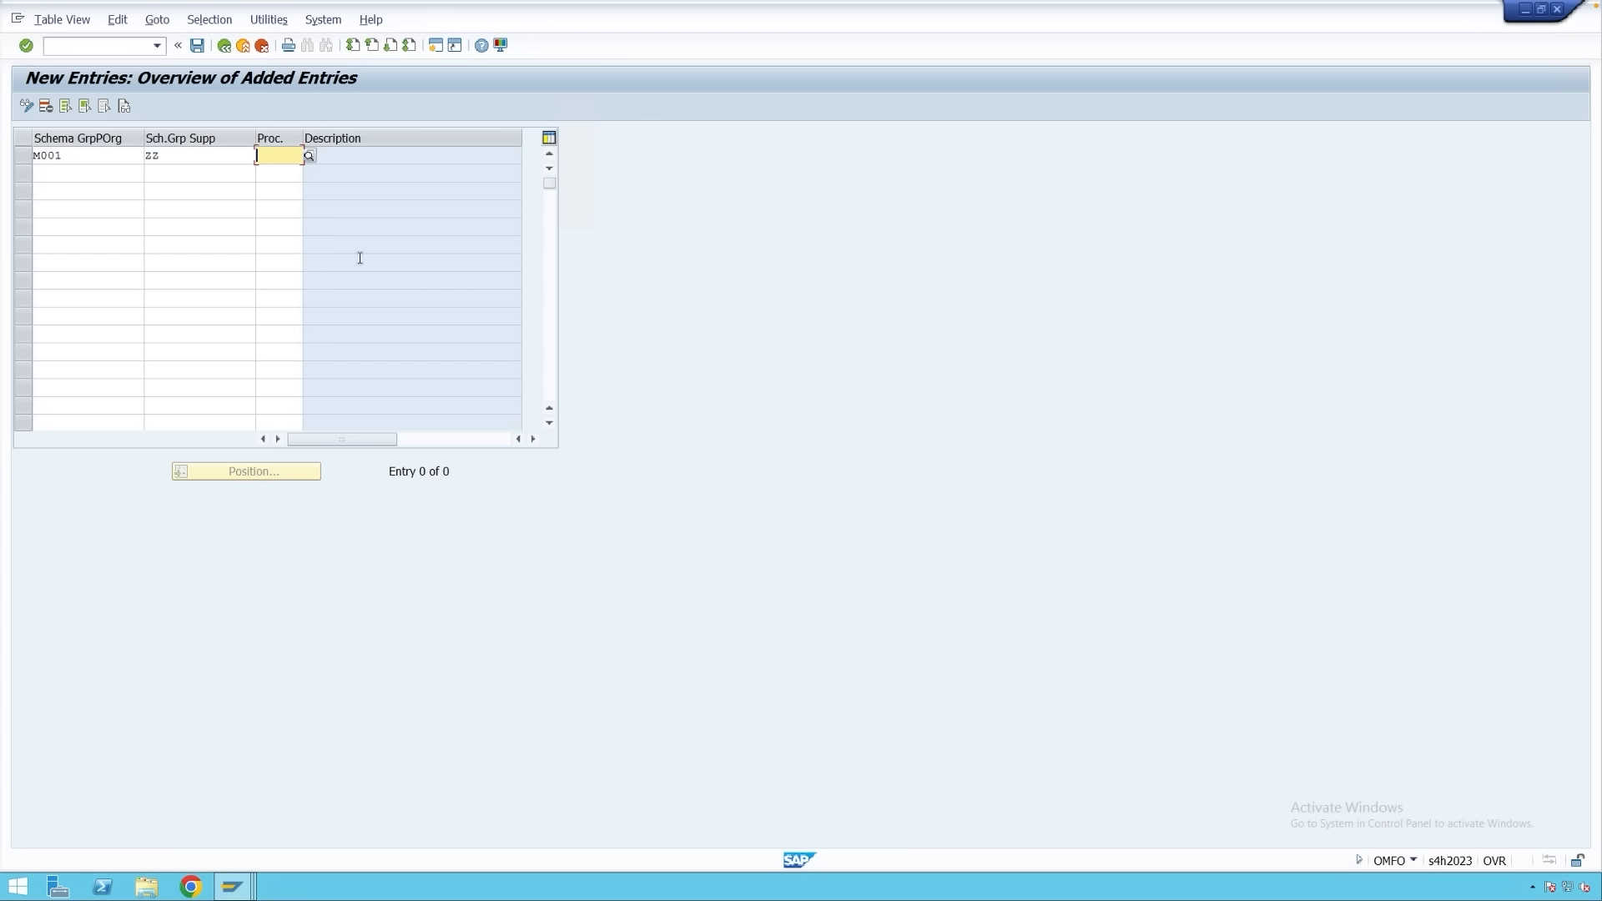
key(ctrl+v)
key(Return)
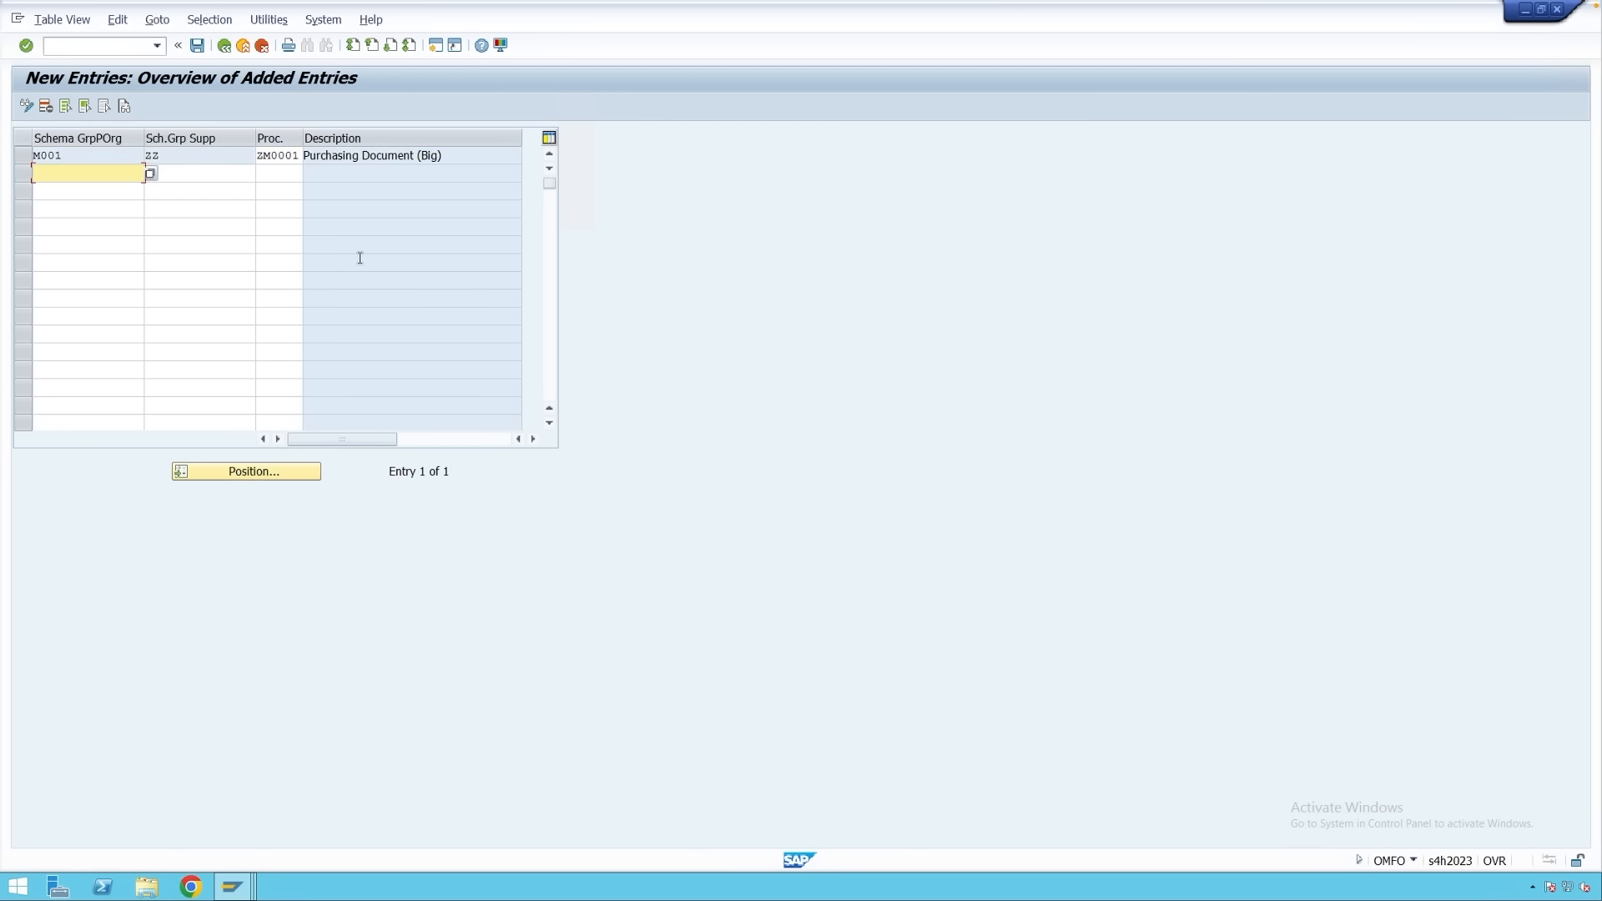
Save the schema determination entry in the proposed customizing request and go back to the overview.
click(197, 45)
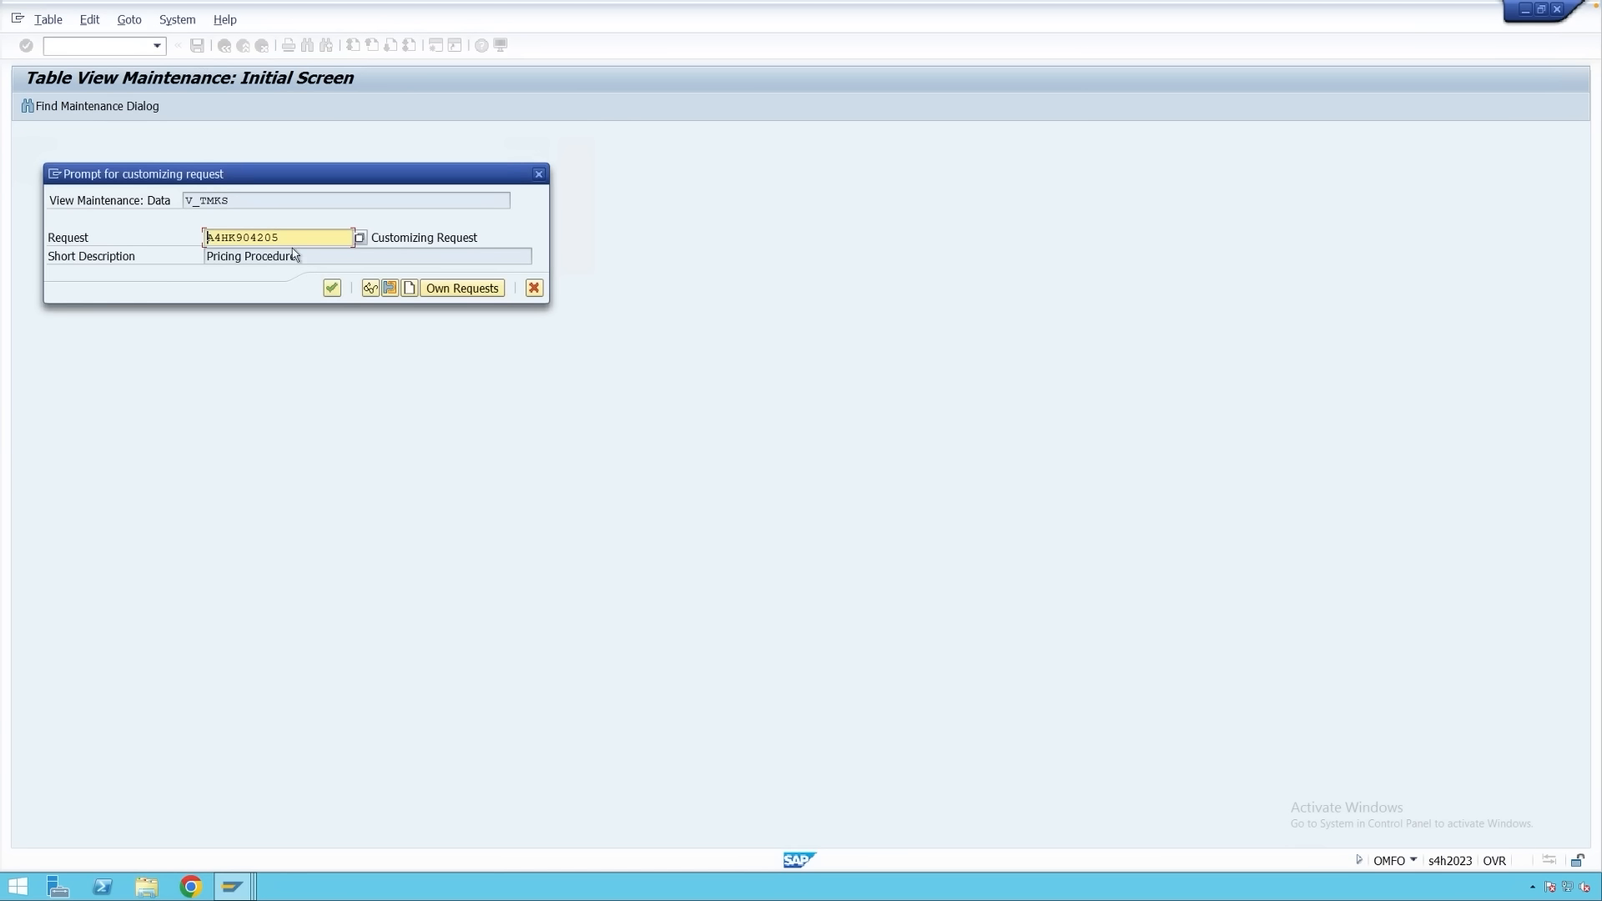
click(332, 288)
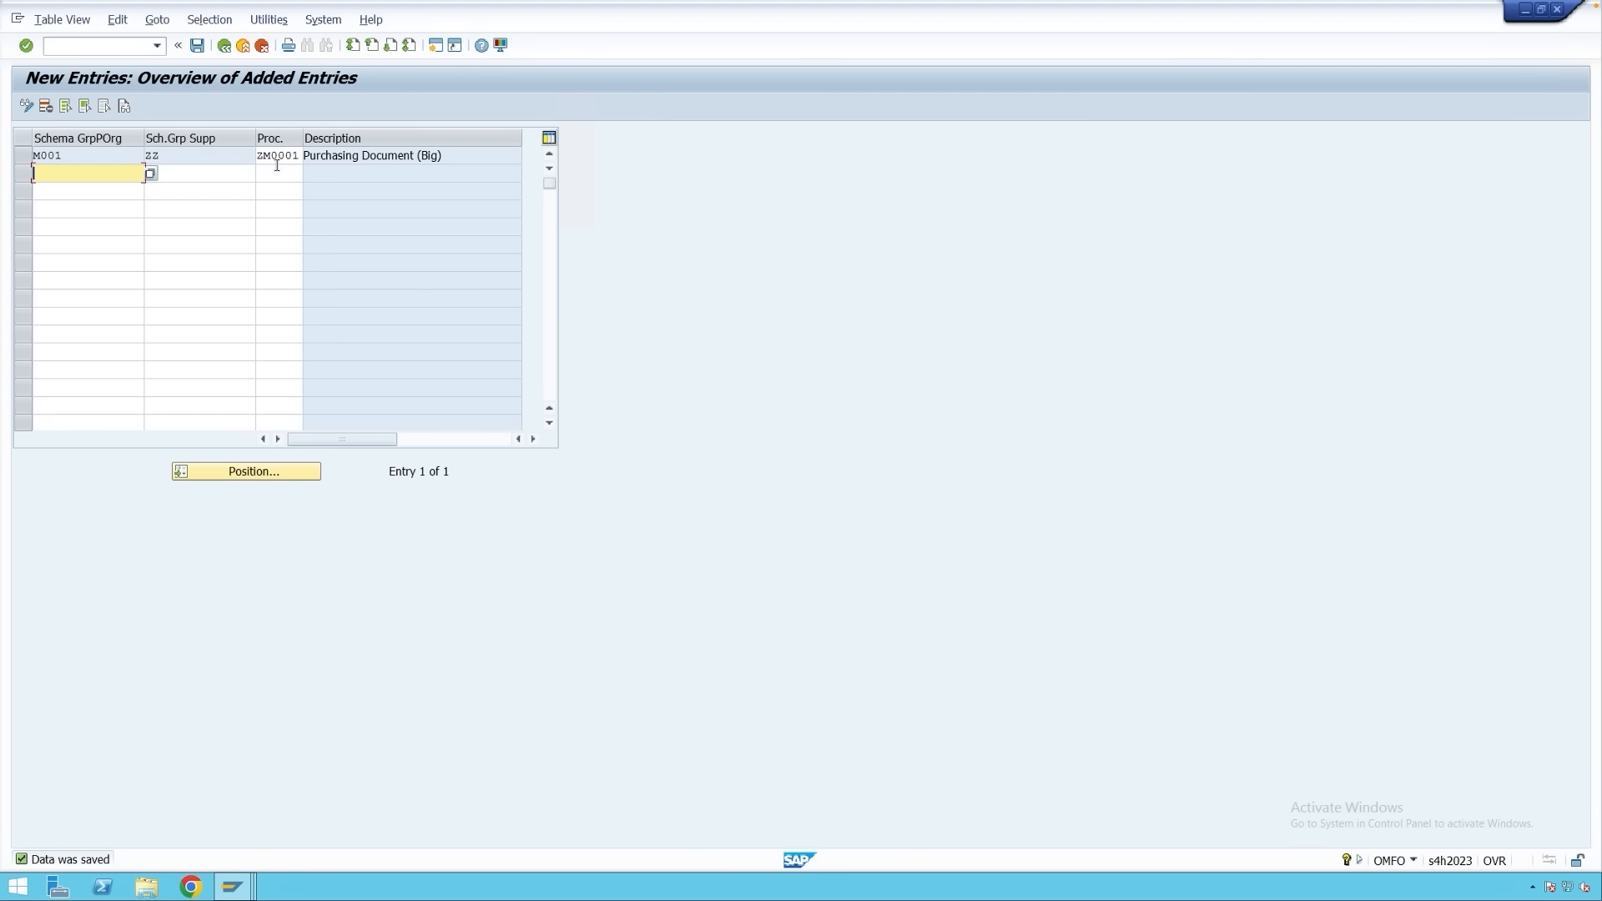
key(F3)
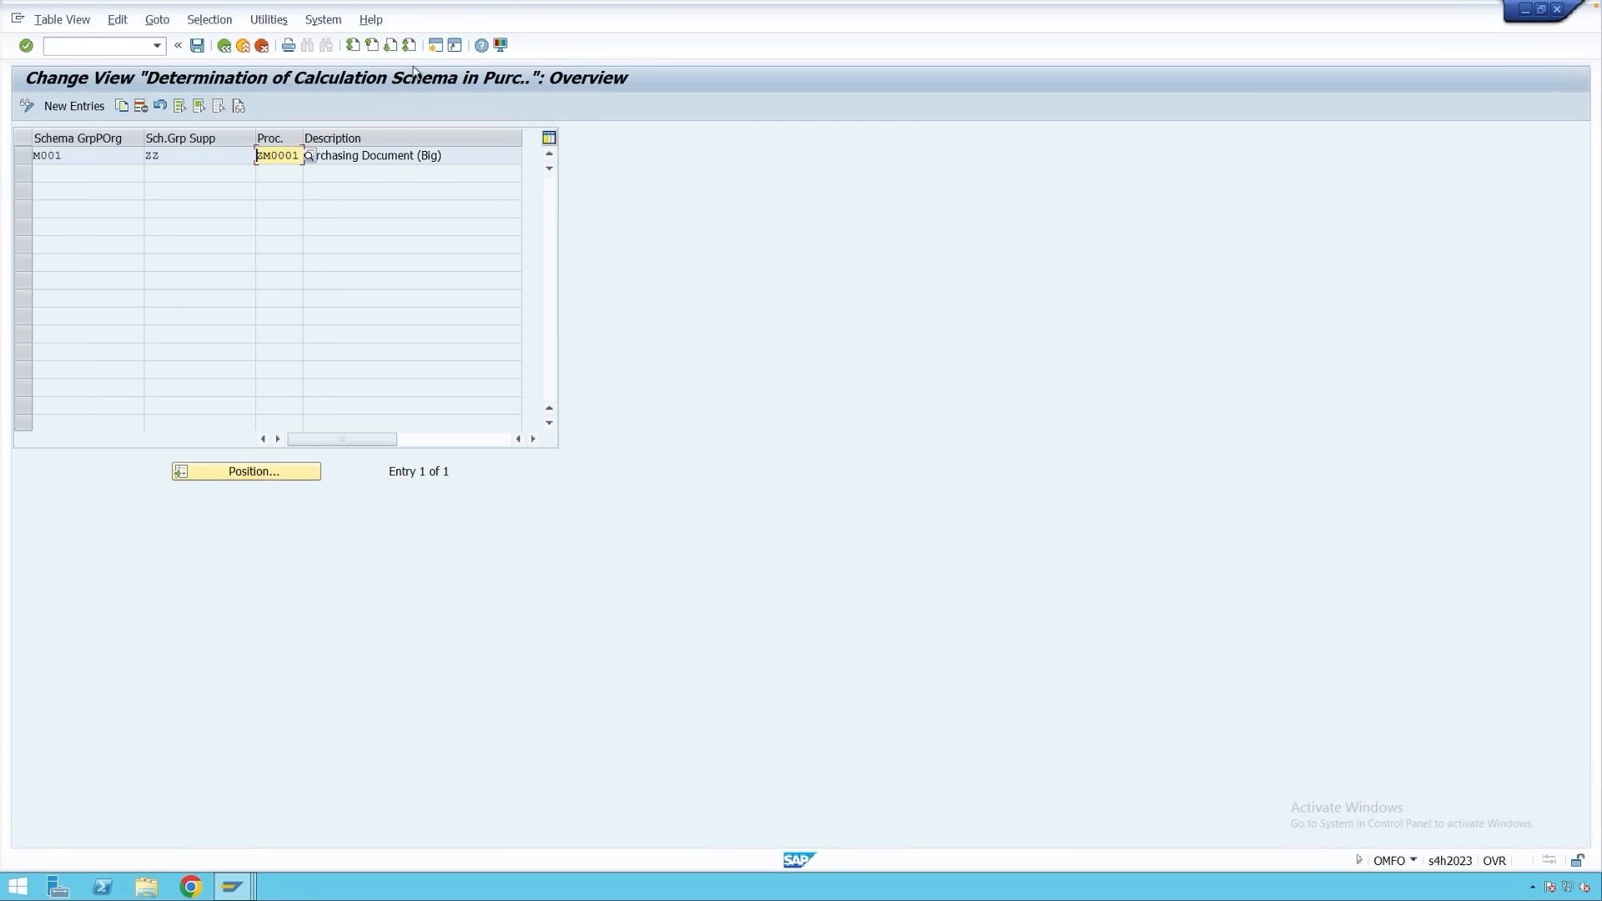
Open a new session, start transaction BP, and begin creating an organization.
click(435, 47)
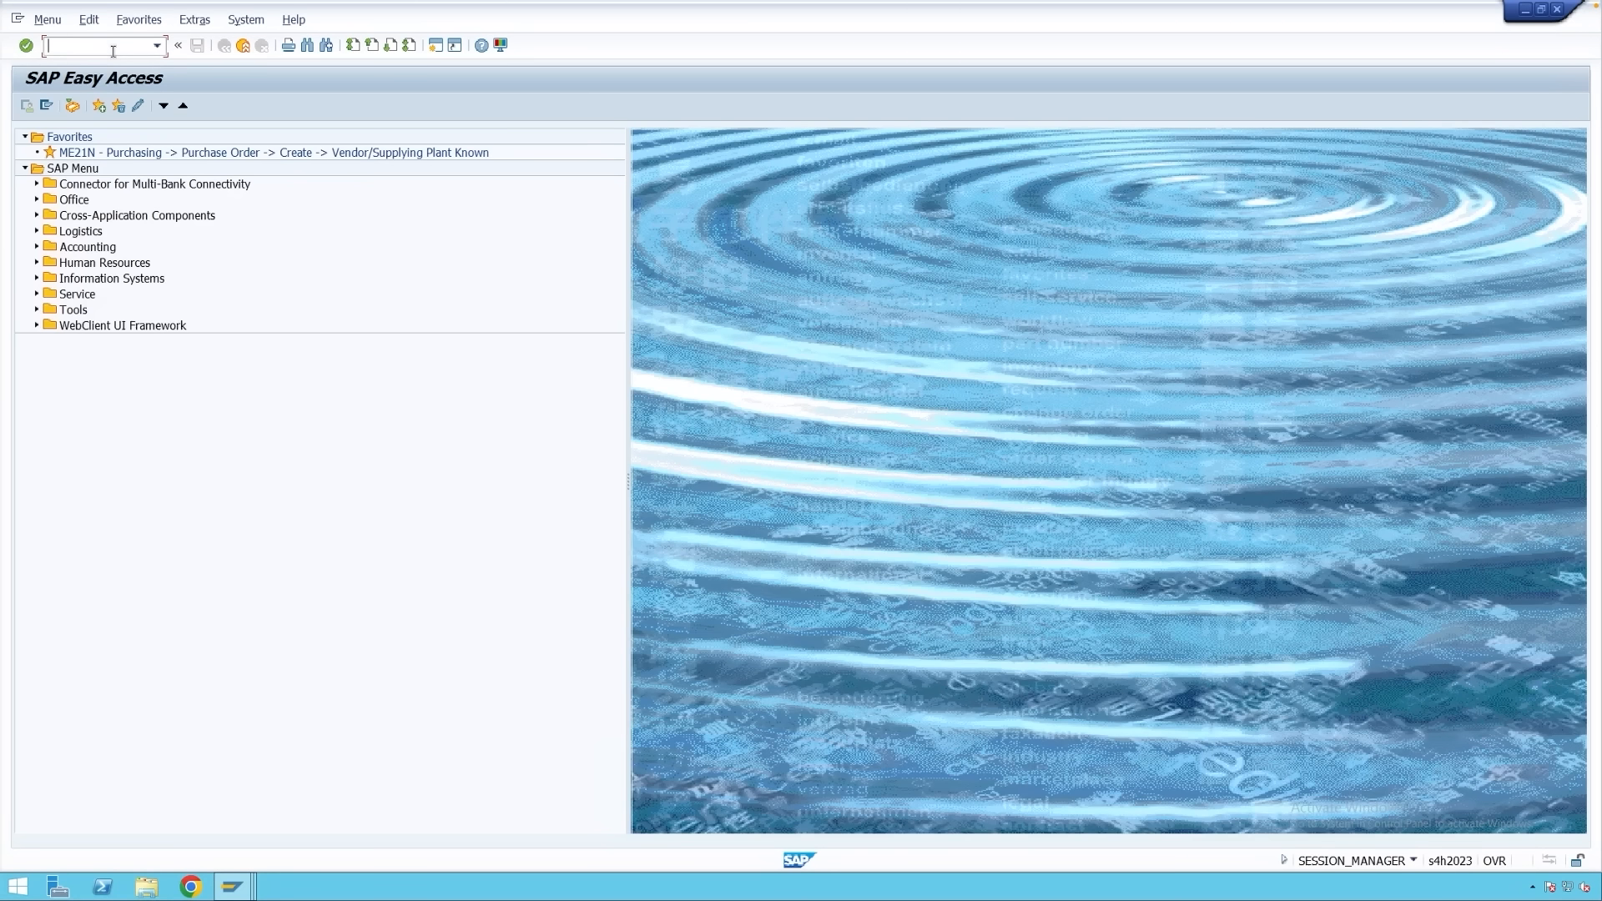
text(bp)
key(Return)
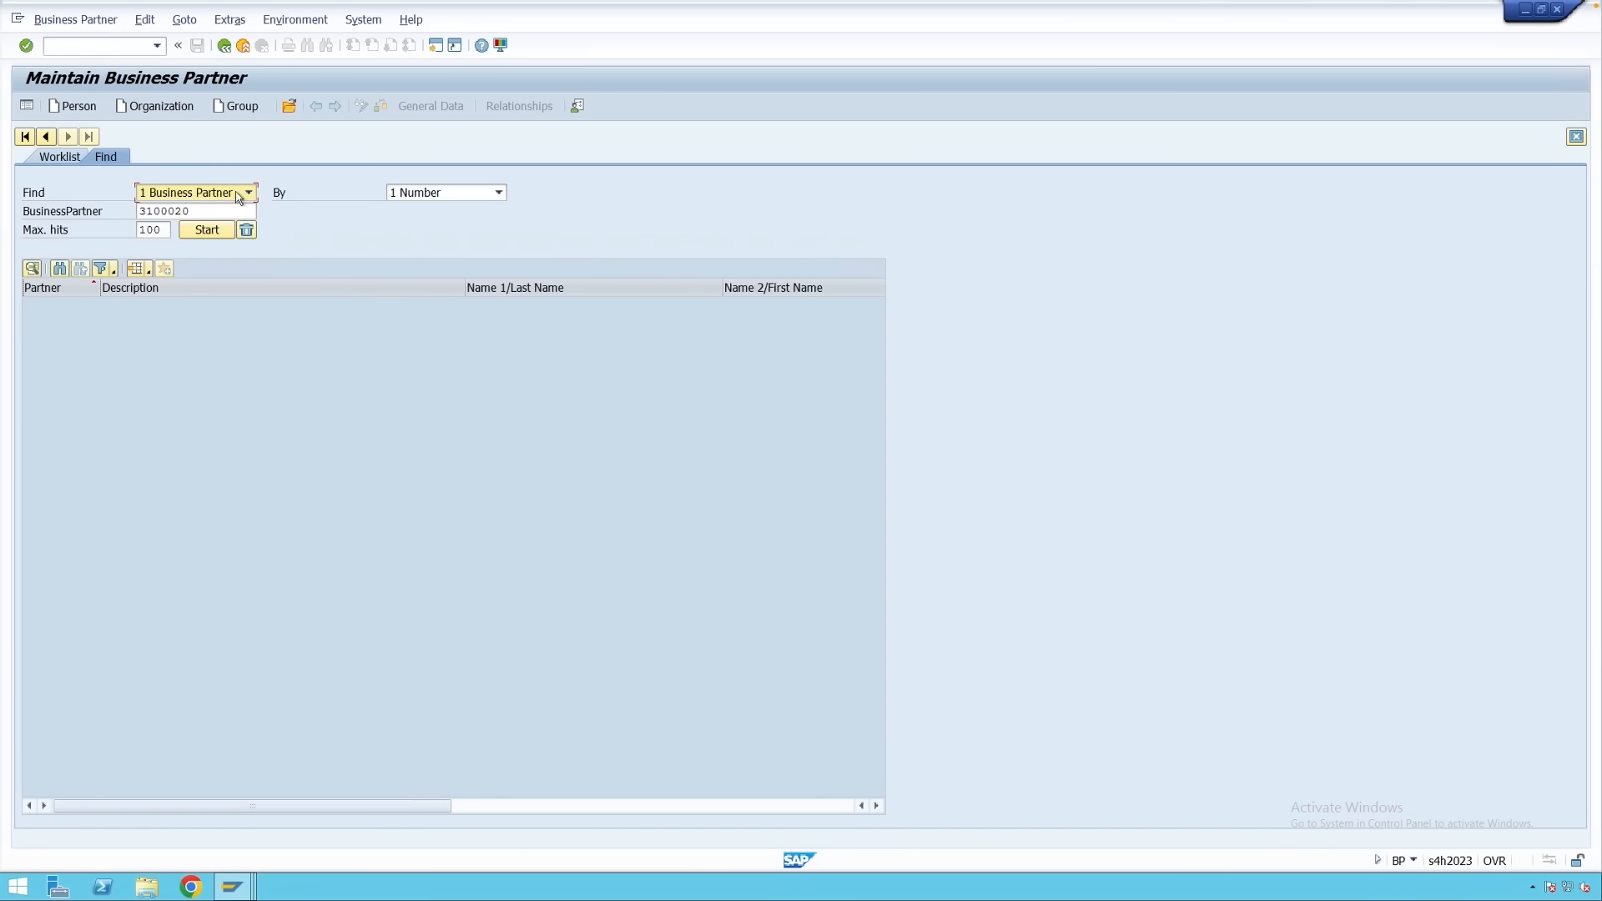
click(172, 114)
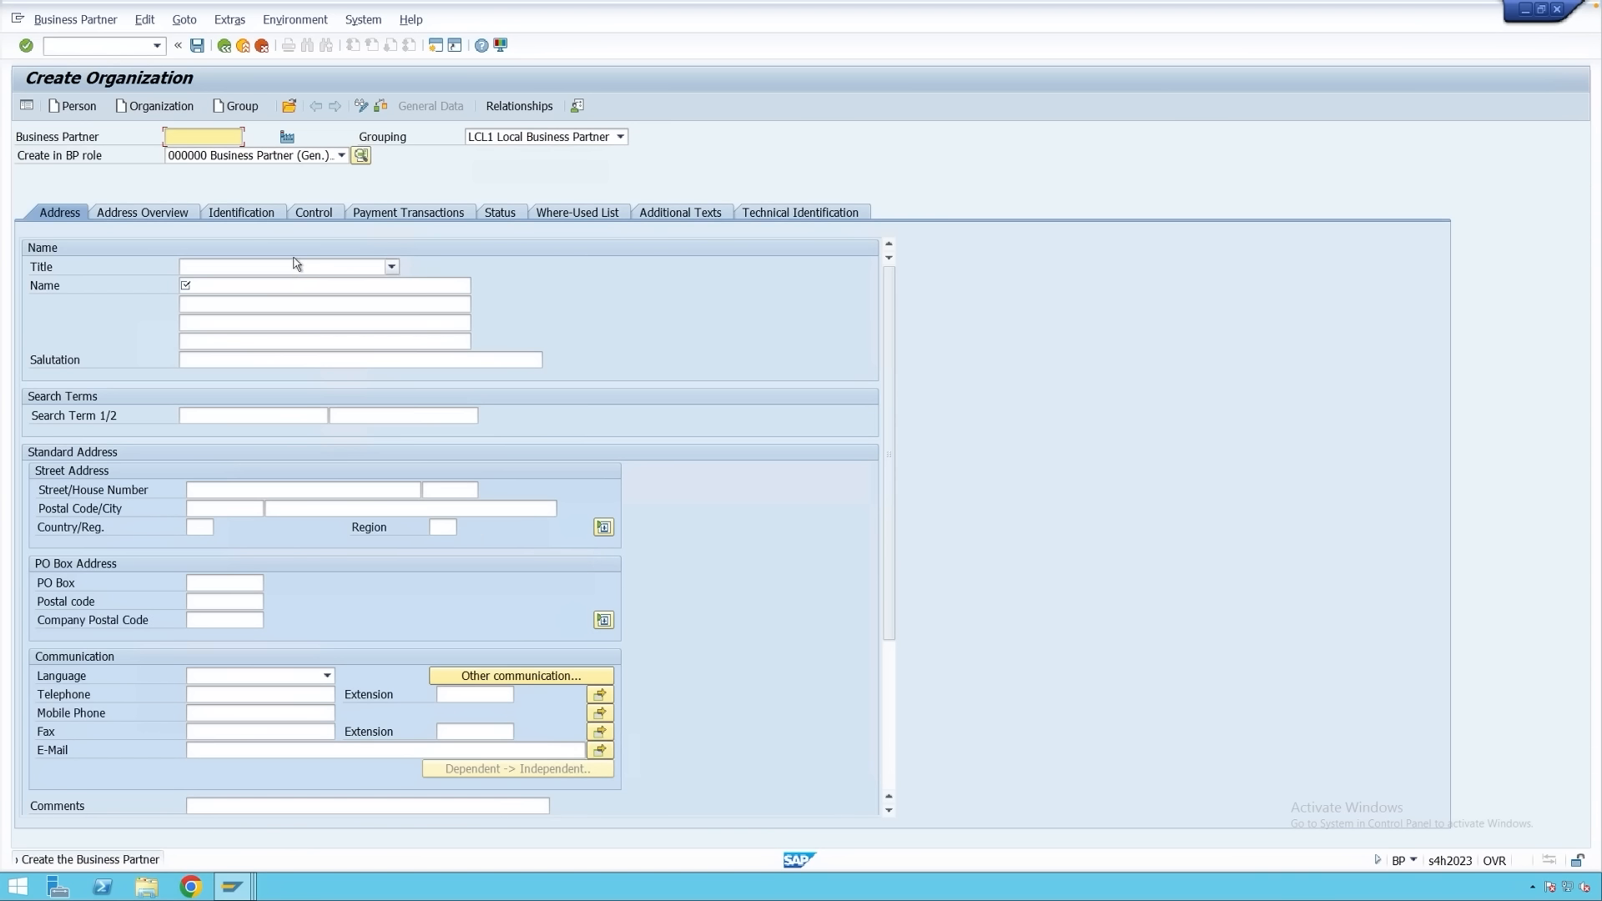
Set the BP role to FLVN01 Supplier (Purchasing) and confirm creating the business partner in that role.
click(254, 156)
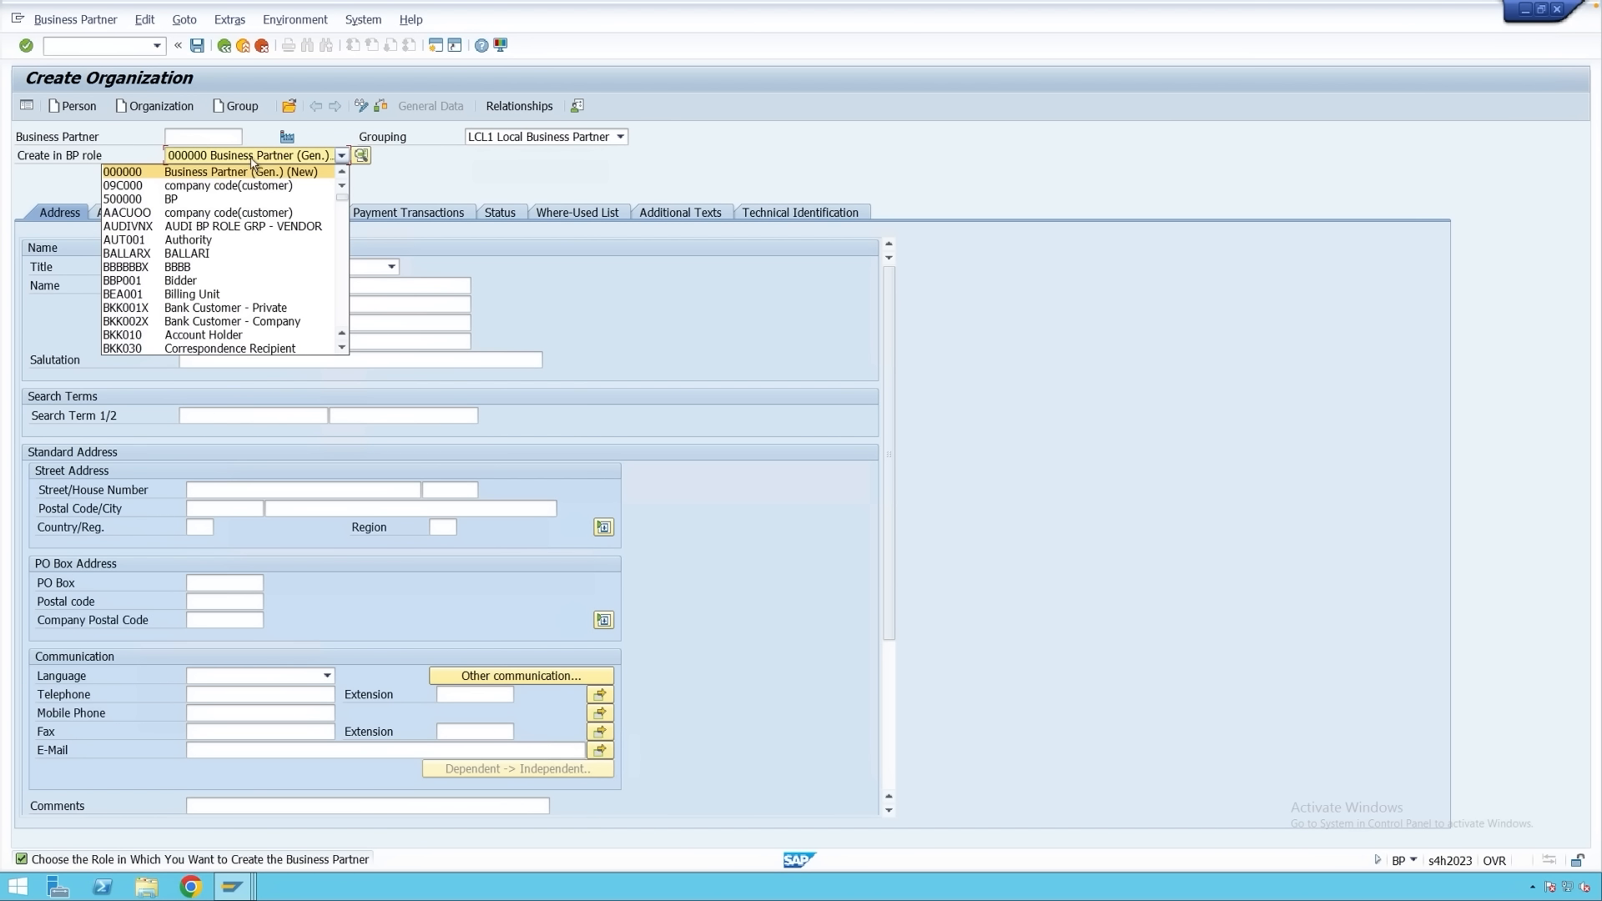
key(f)
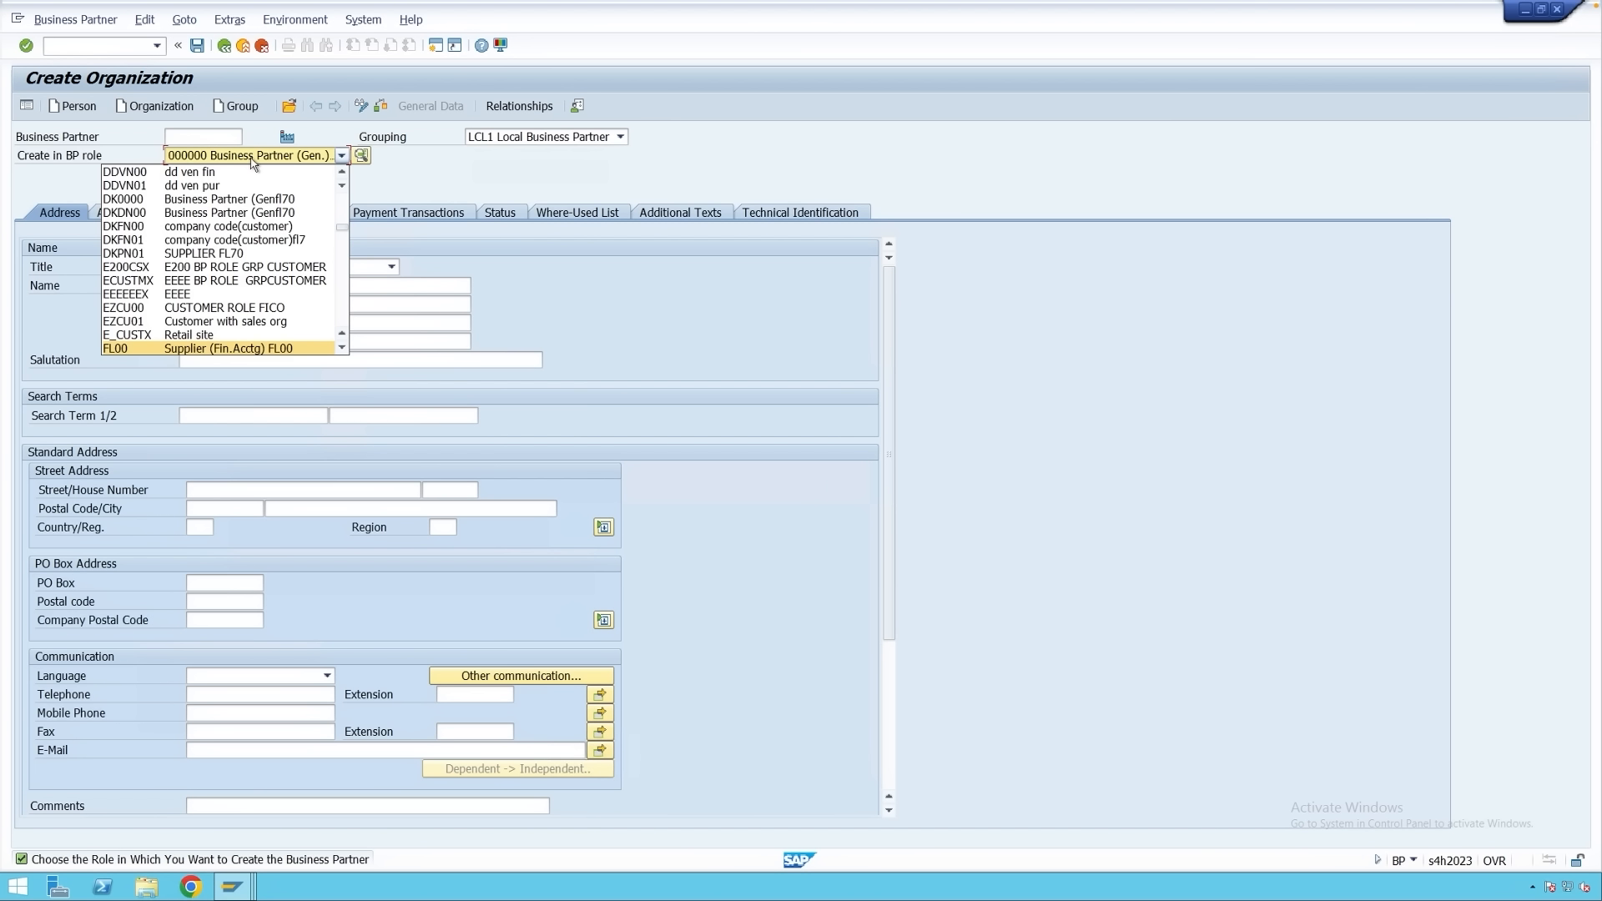
key(Down)
key(Down)
key(Down)
key(Down)
key(Return)
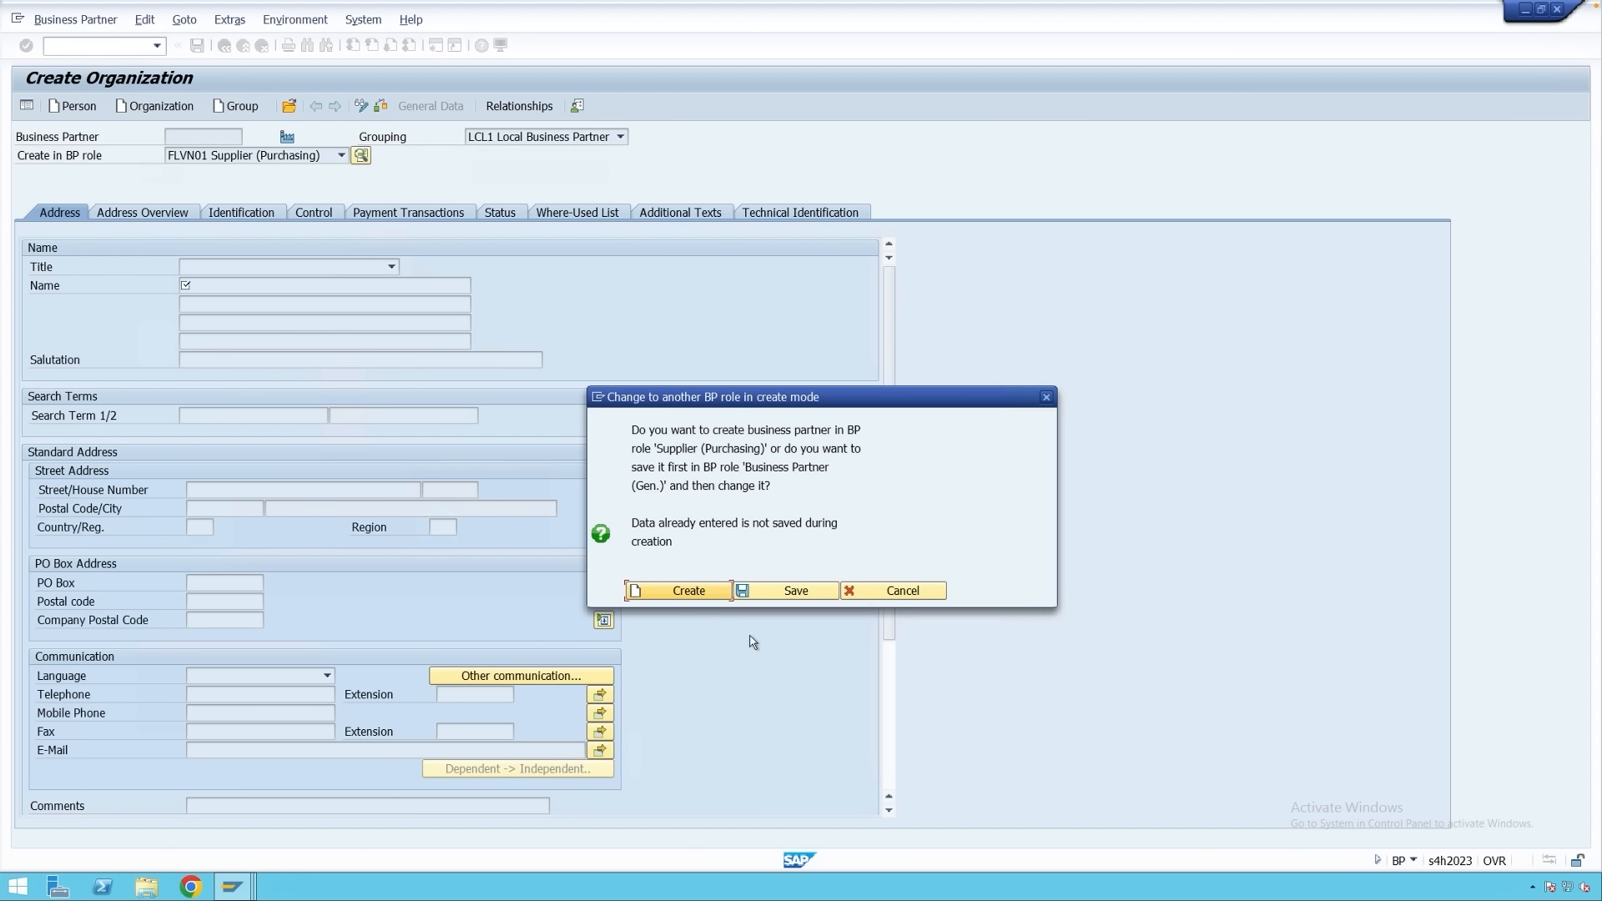
click(680, 591)
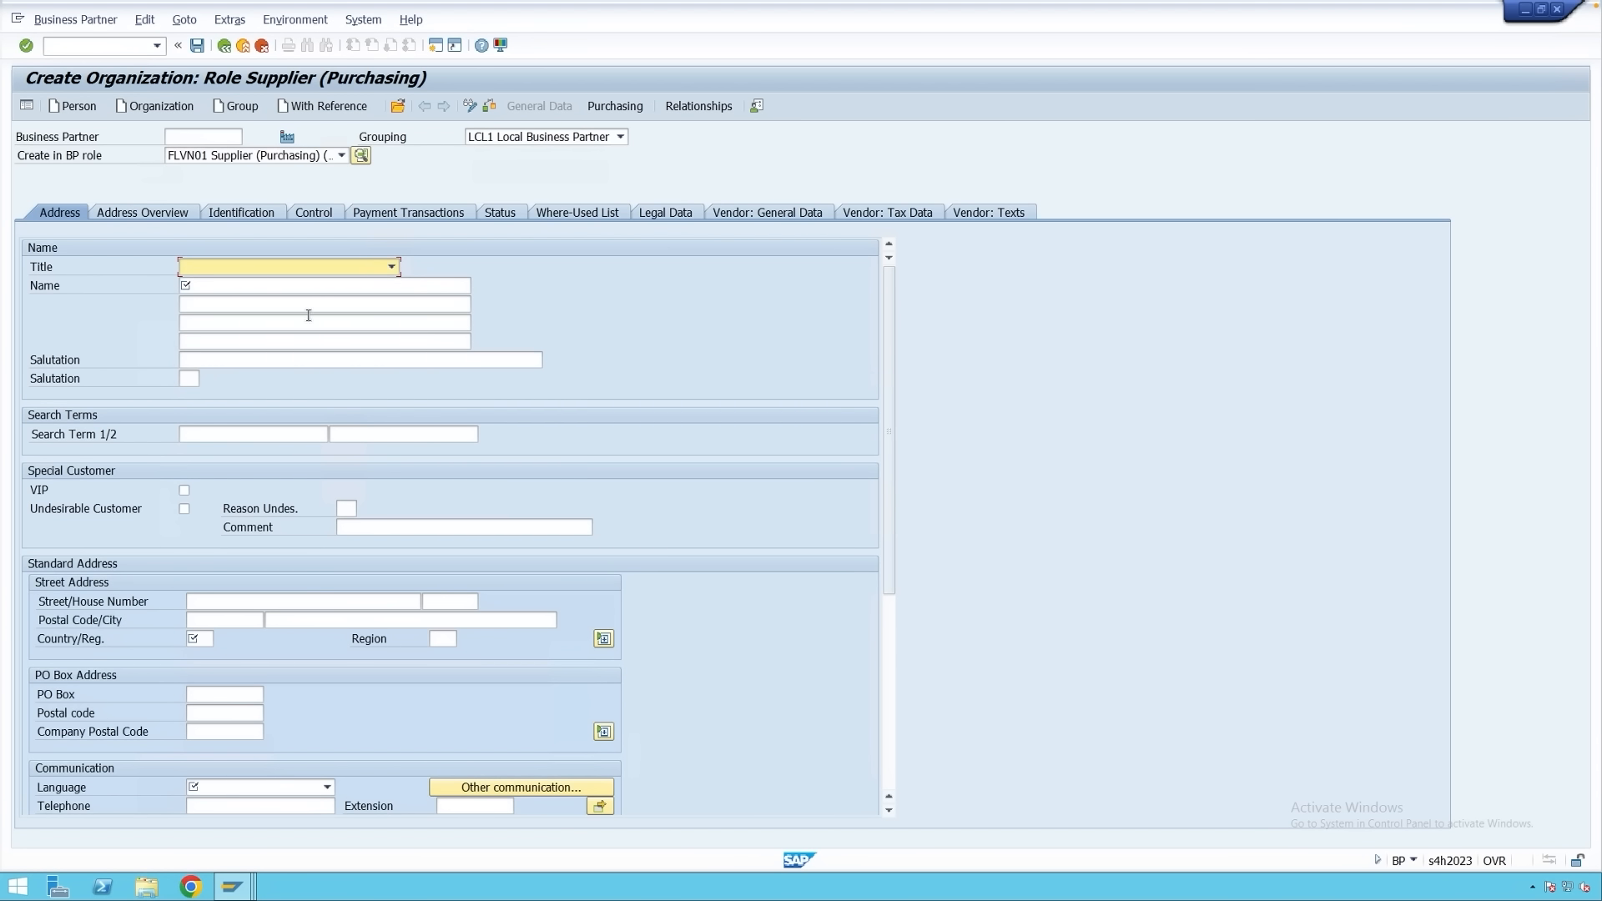
Enter Test Vendor as the organization name and IN as the country.
click(243, 286)
text(T)
click(242, 302)
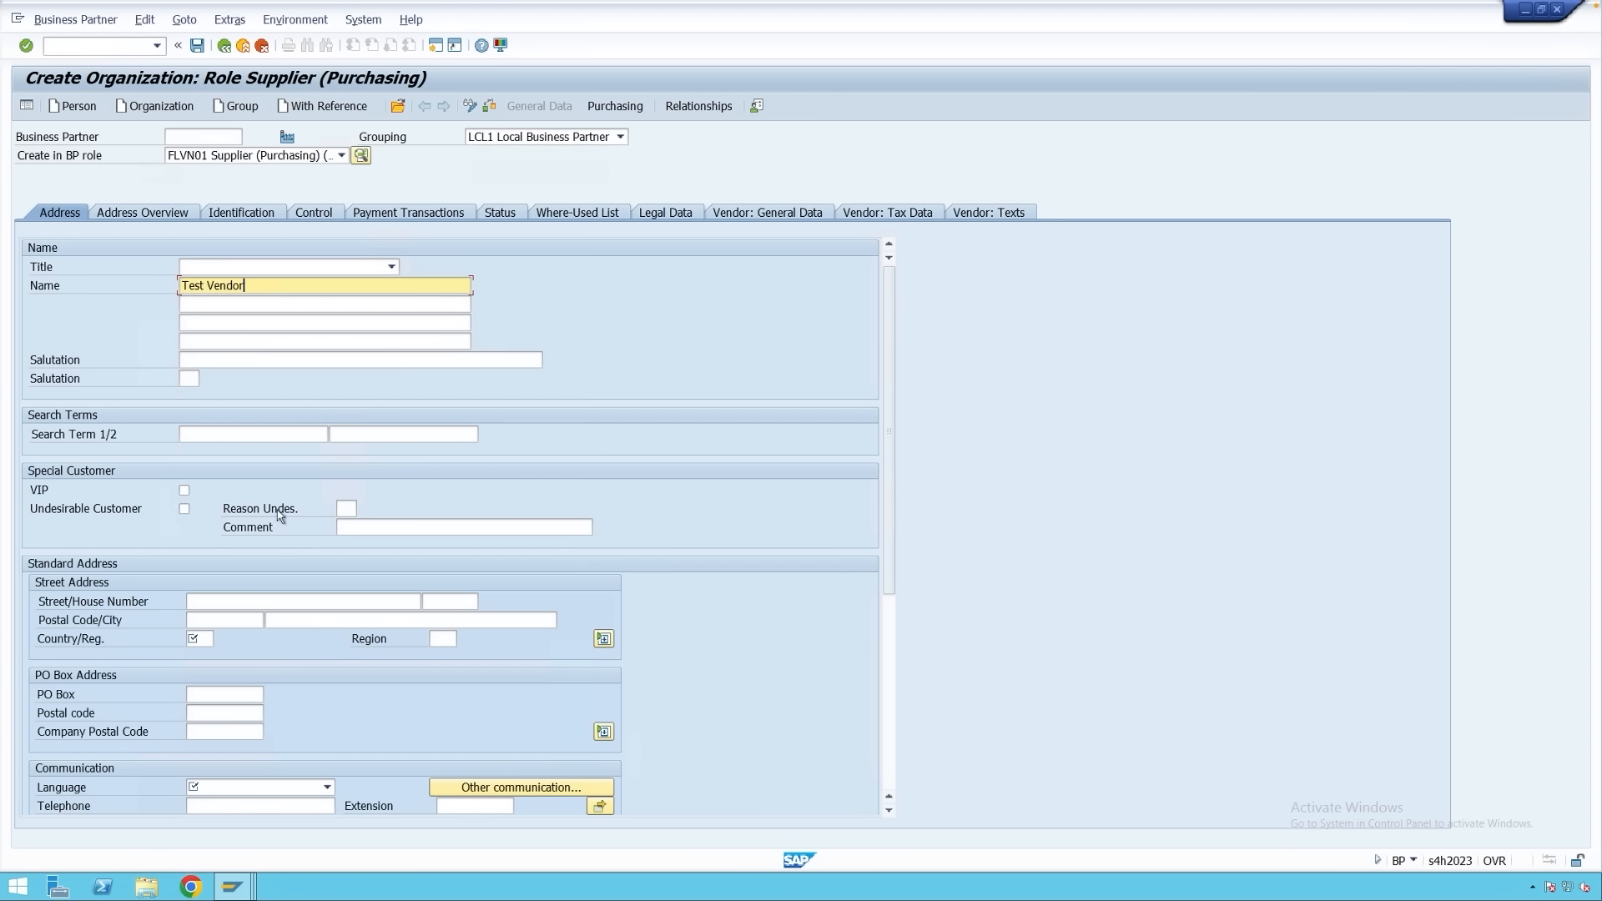
click(209, 638)
text(I)
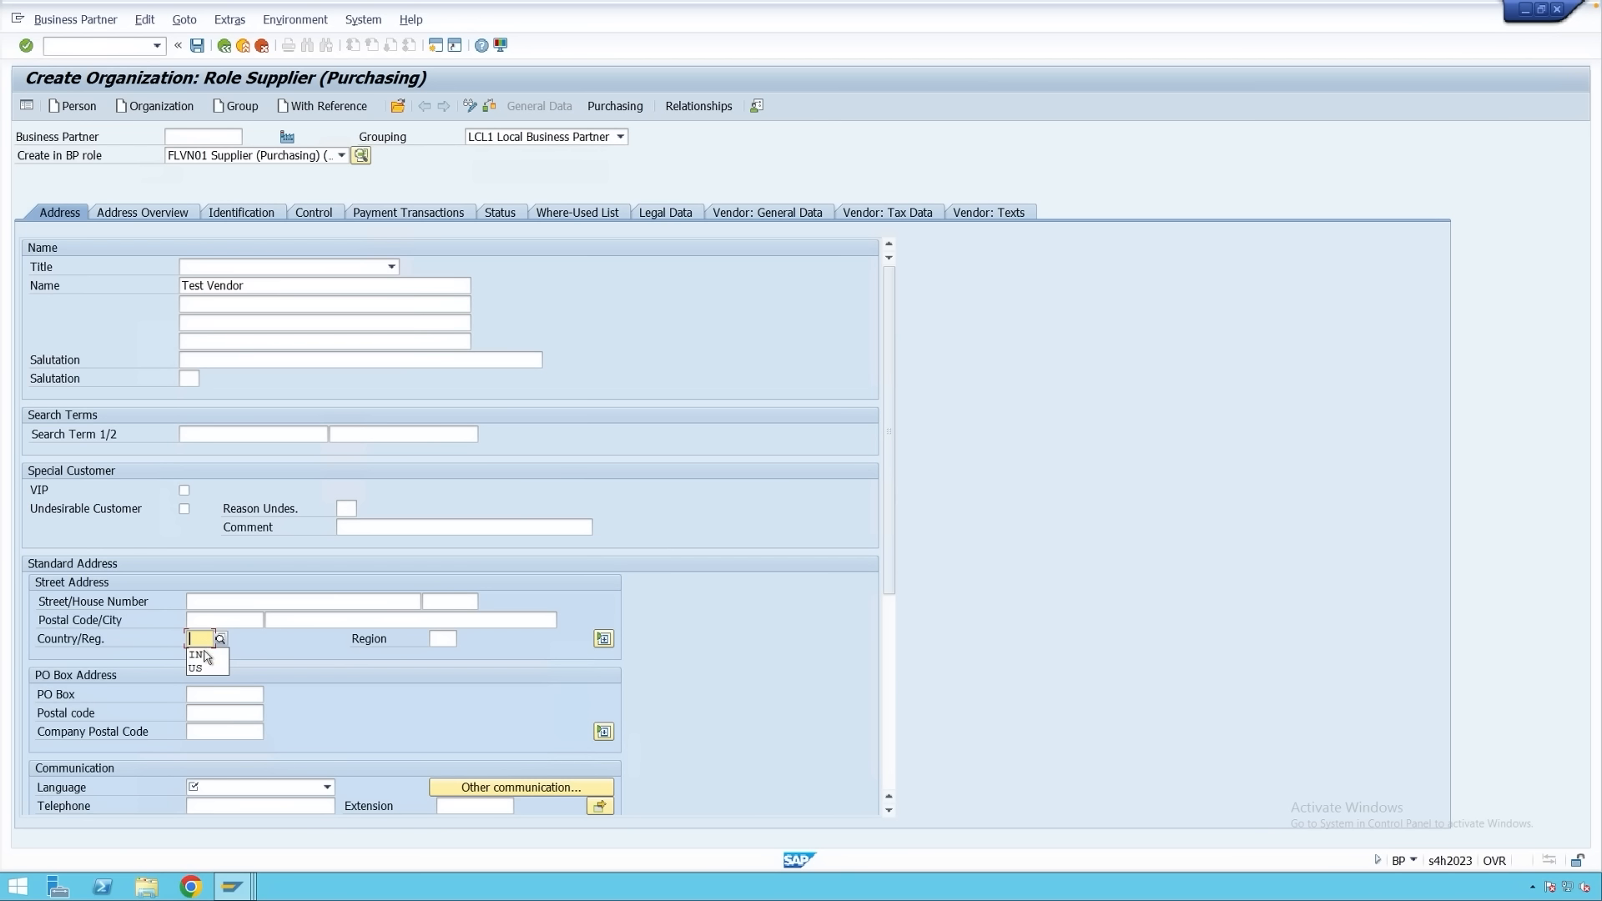
click(209, 657)
click(225, 788)
key(Down)
key(Down)
key(Down)
key(Down)
key(Down)
key(Down)
key(Down)
key(Down)
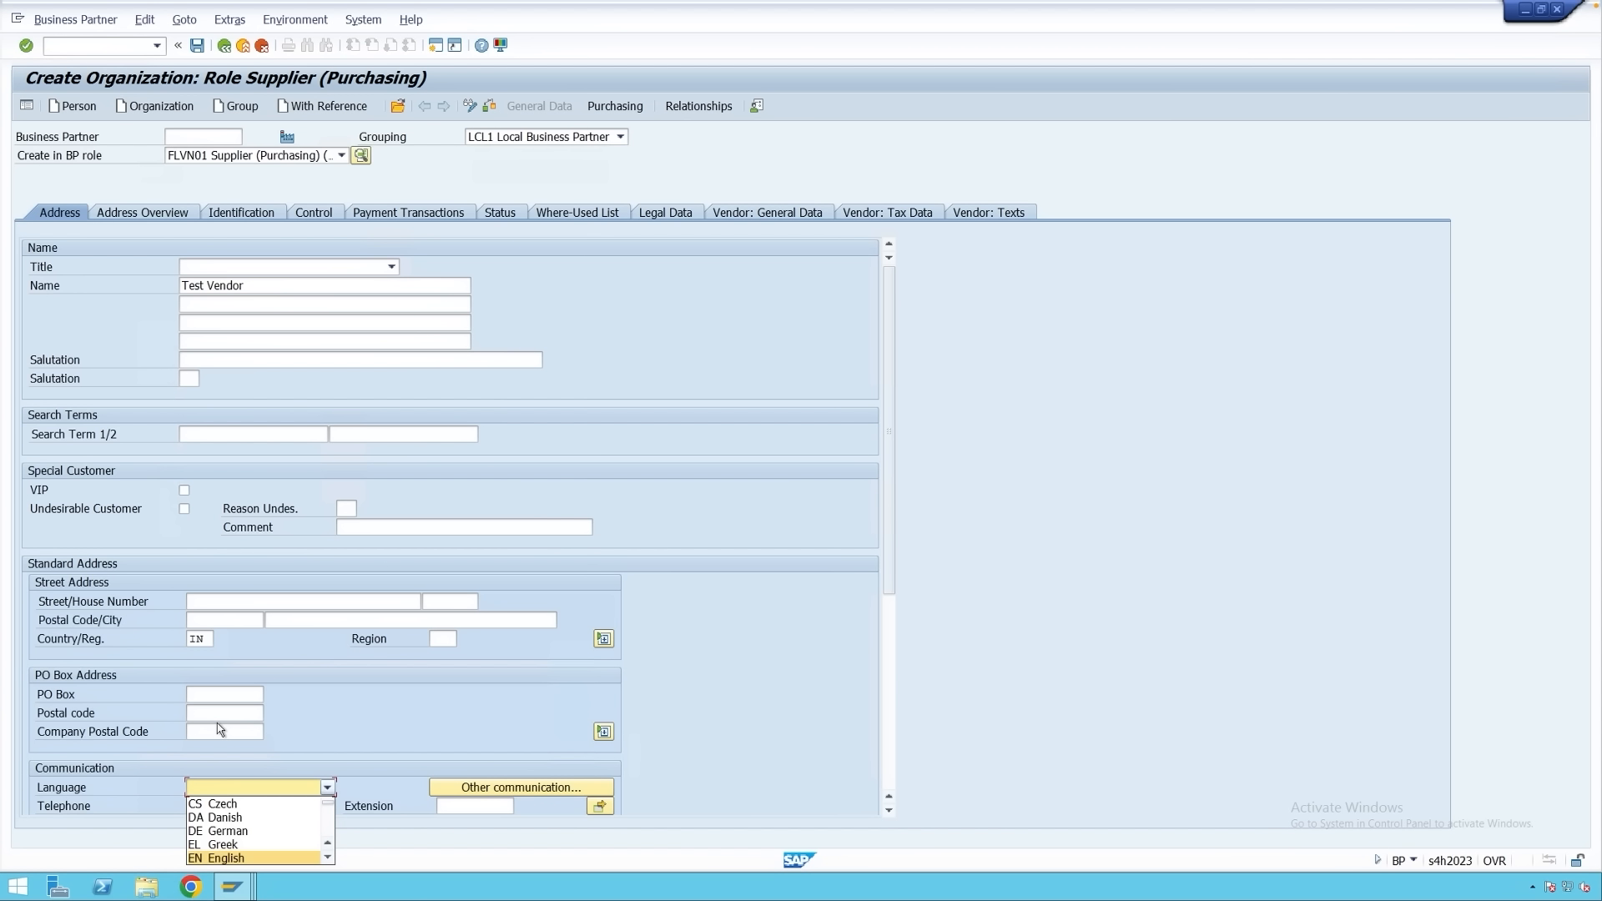
click(373, 745)
Set the communication language of the new supplier to EN English.
click(281, 791)
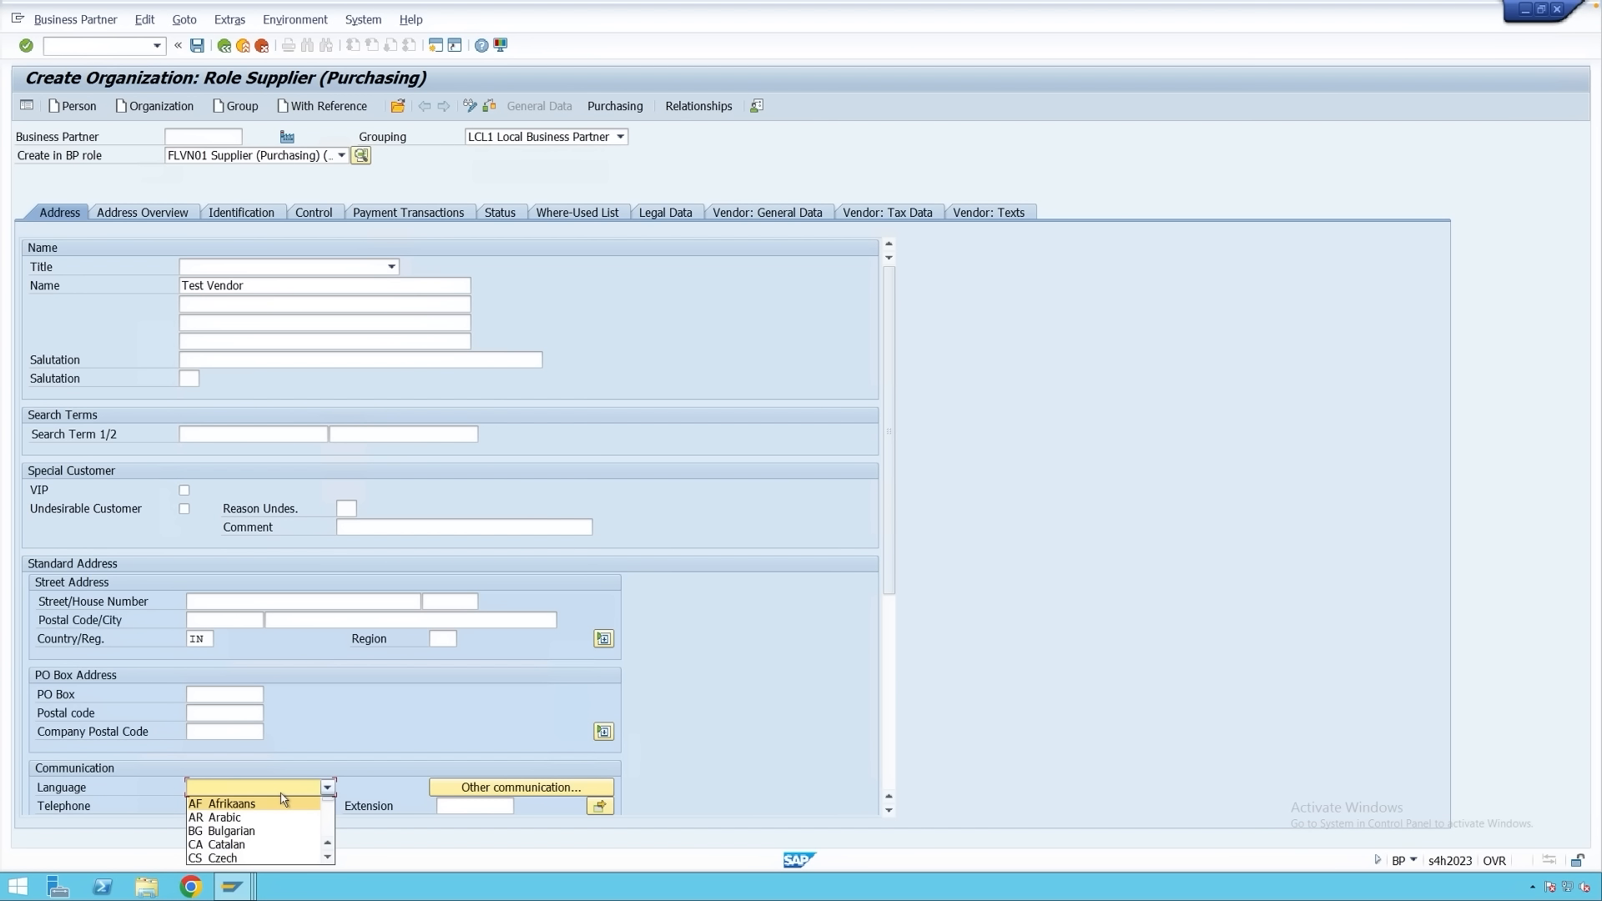
key(Down)
key(Down)
key(Down)
key(Down)
key(Down)
key(Down)
key(Down)
key(Down)
key(Return)
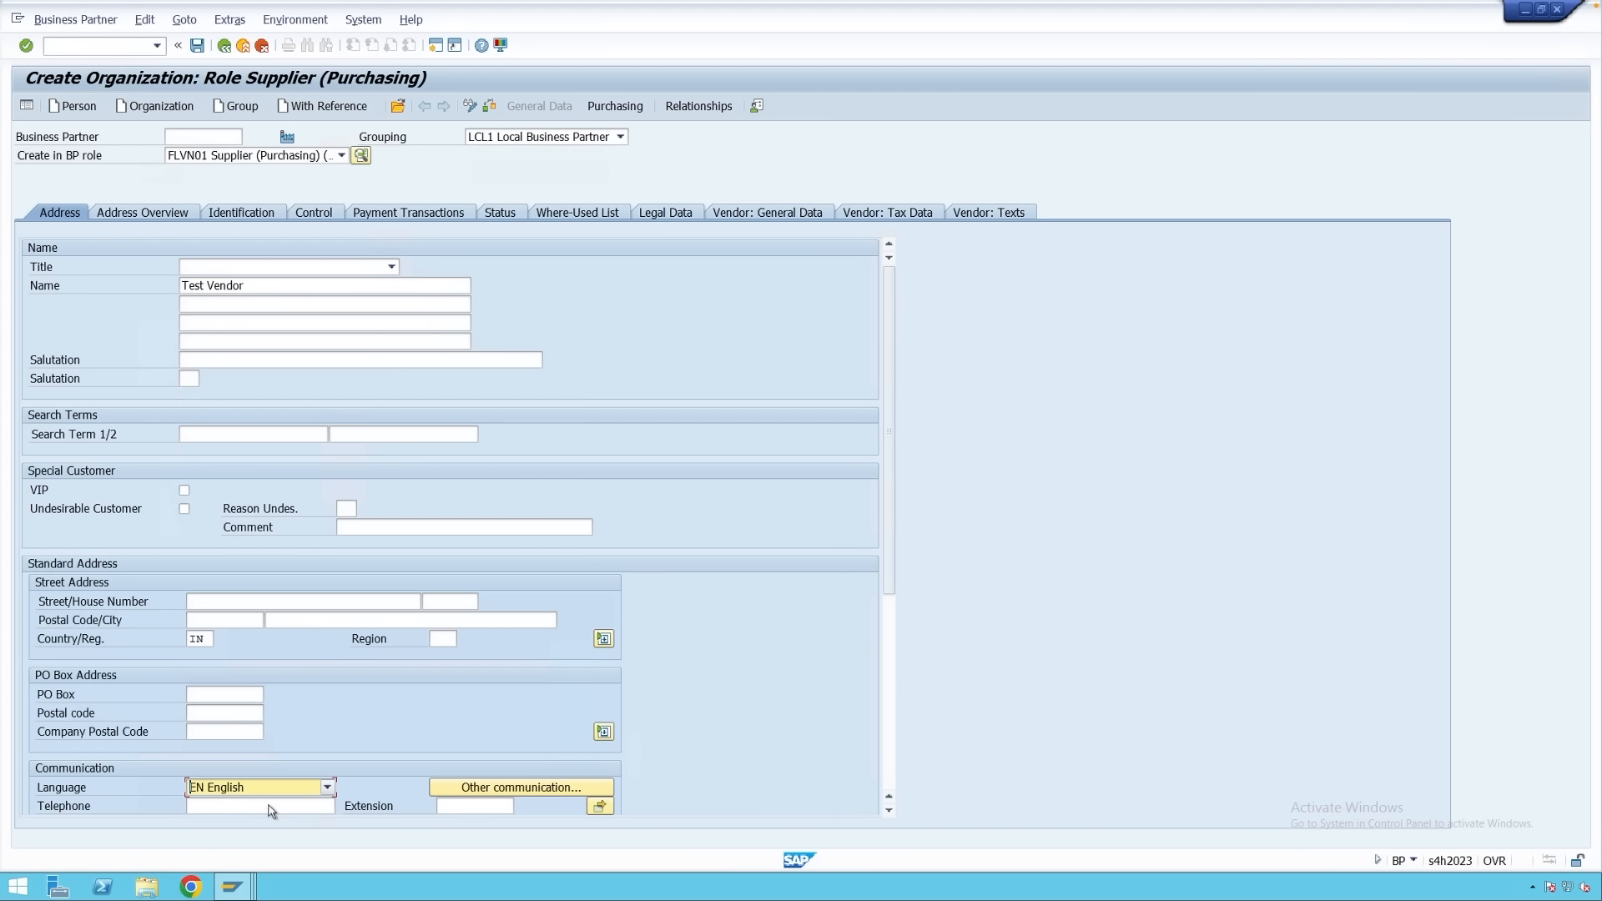
Enter the supplier's mobile phone number and confirm the address data.
click(266, 806)
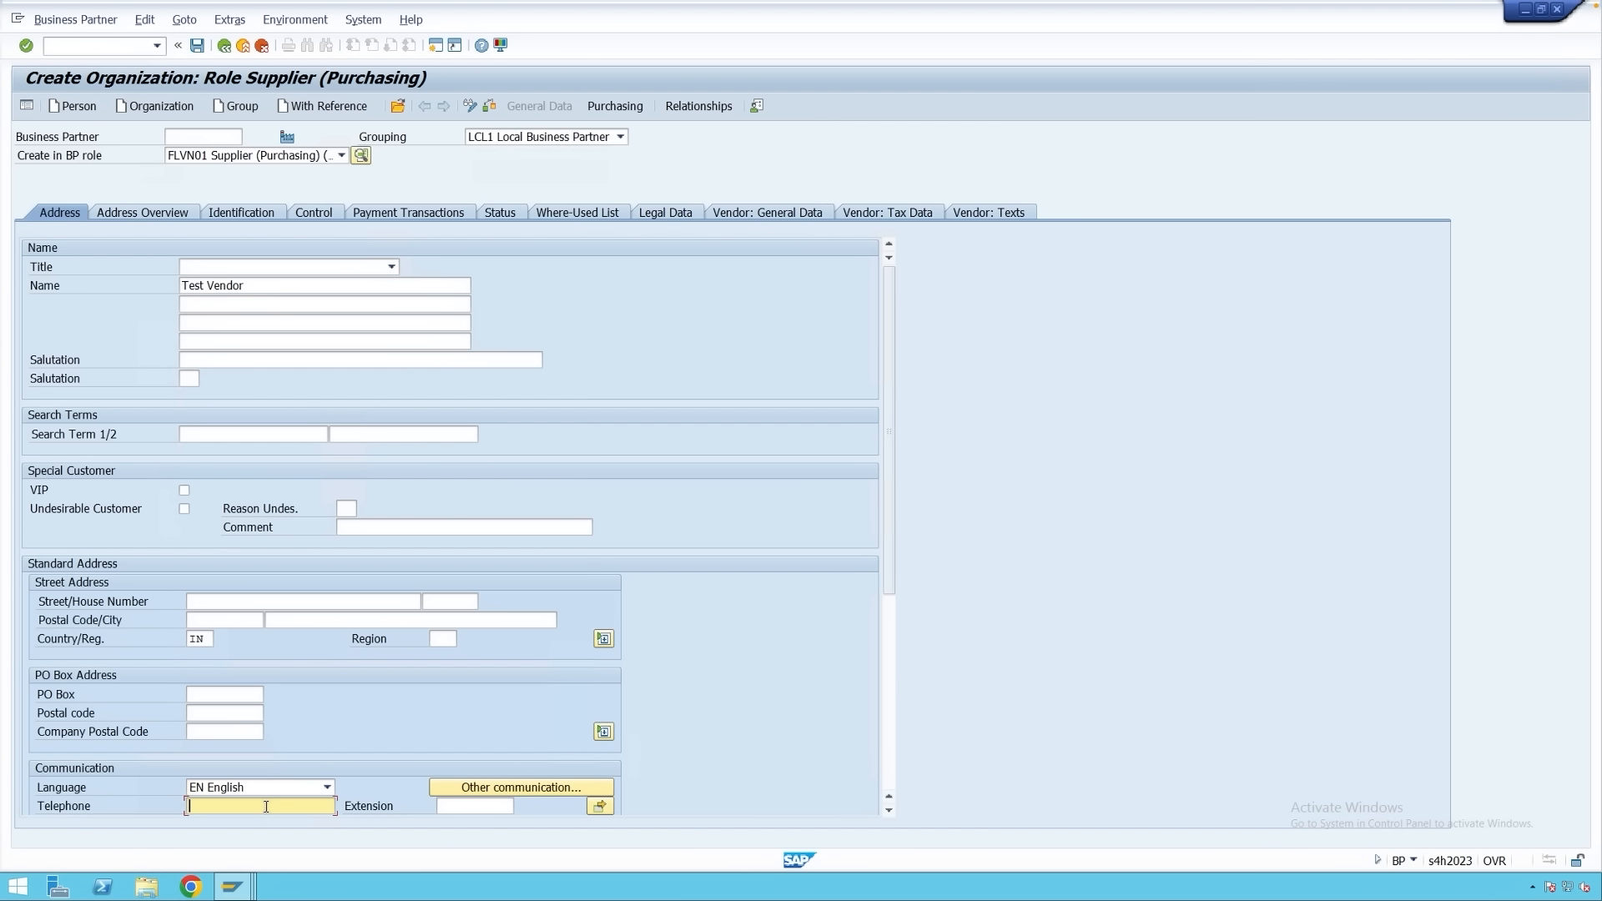
key(Return)
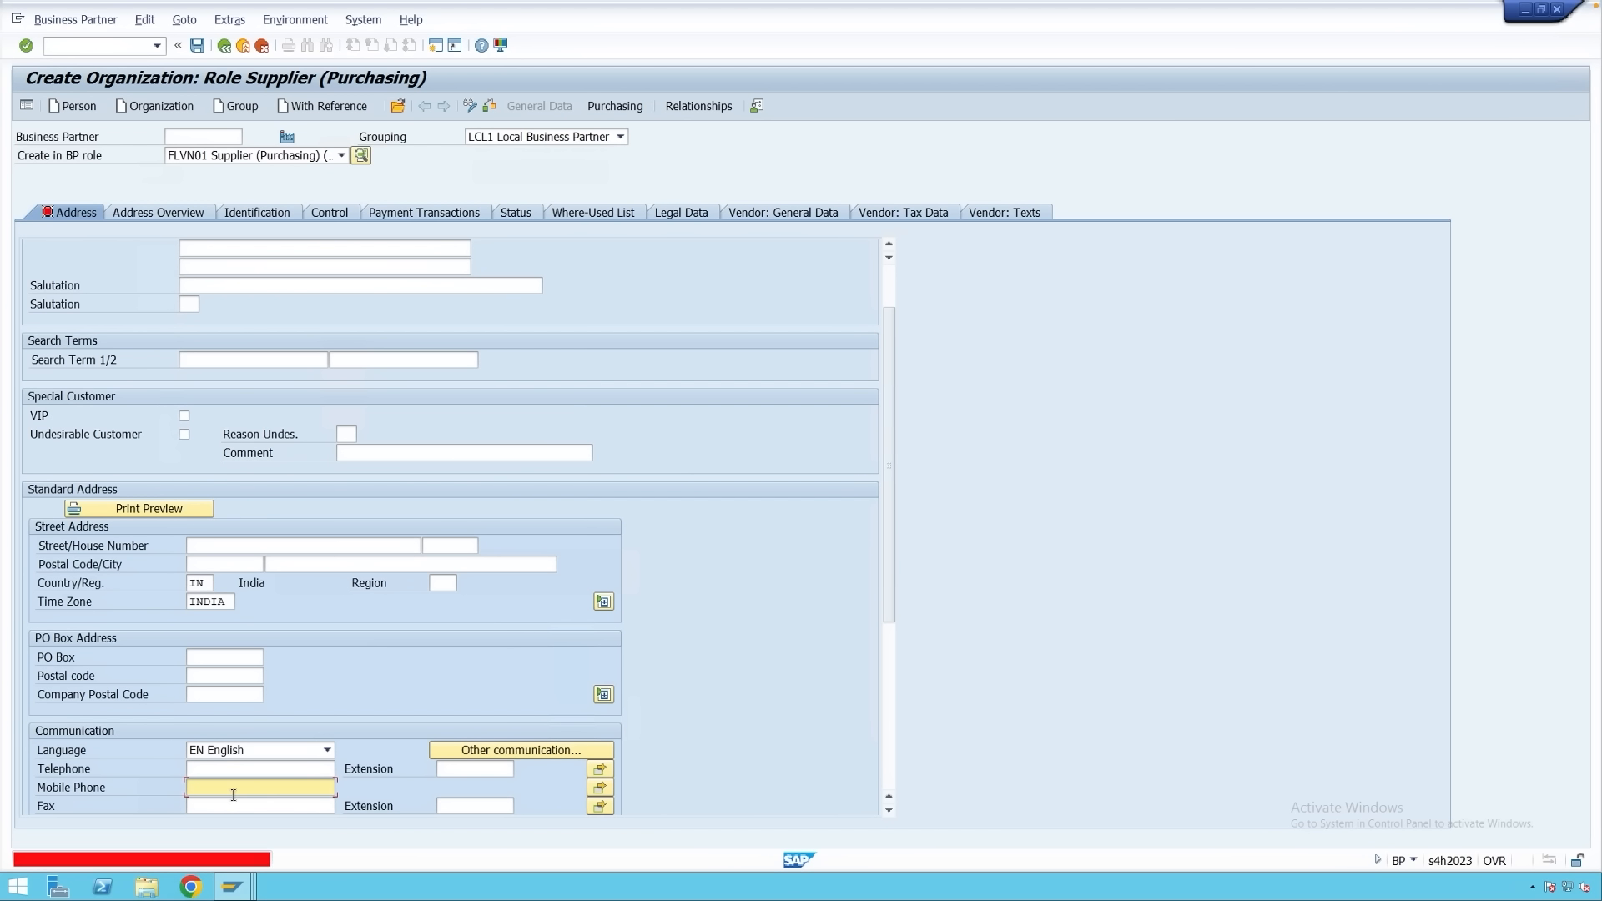
text(9999999999)
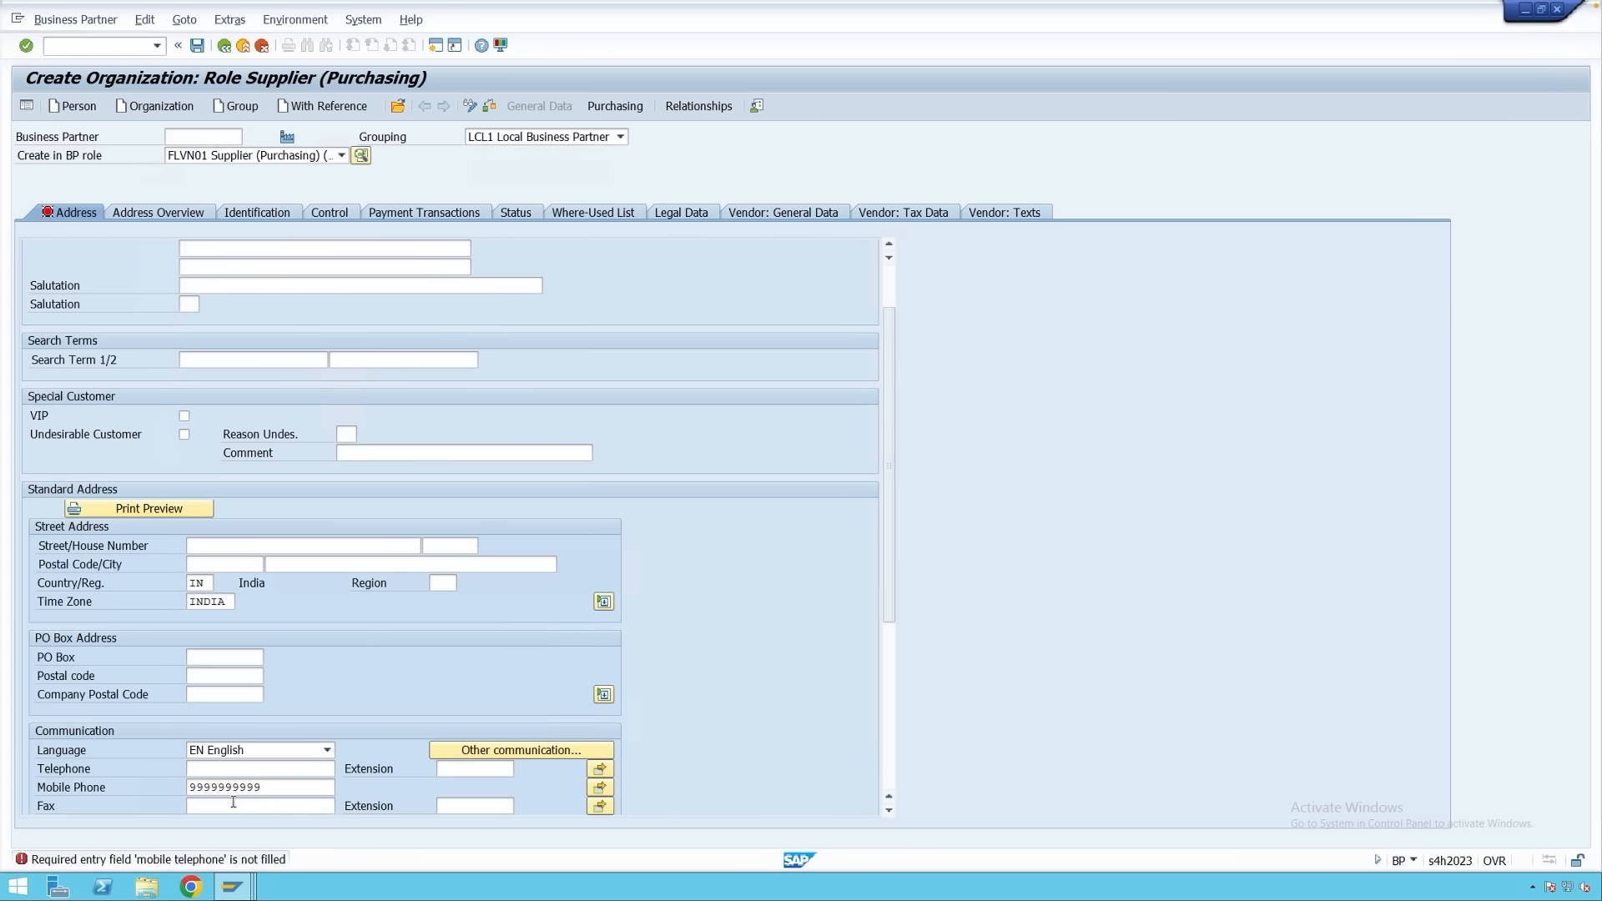
key(Return)
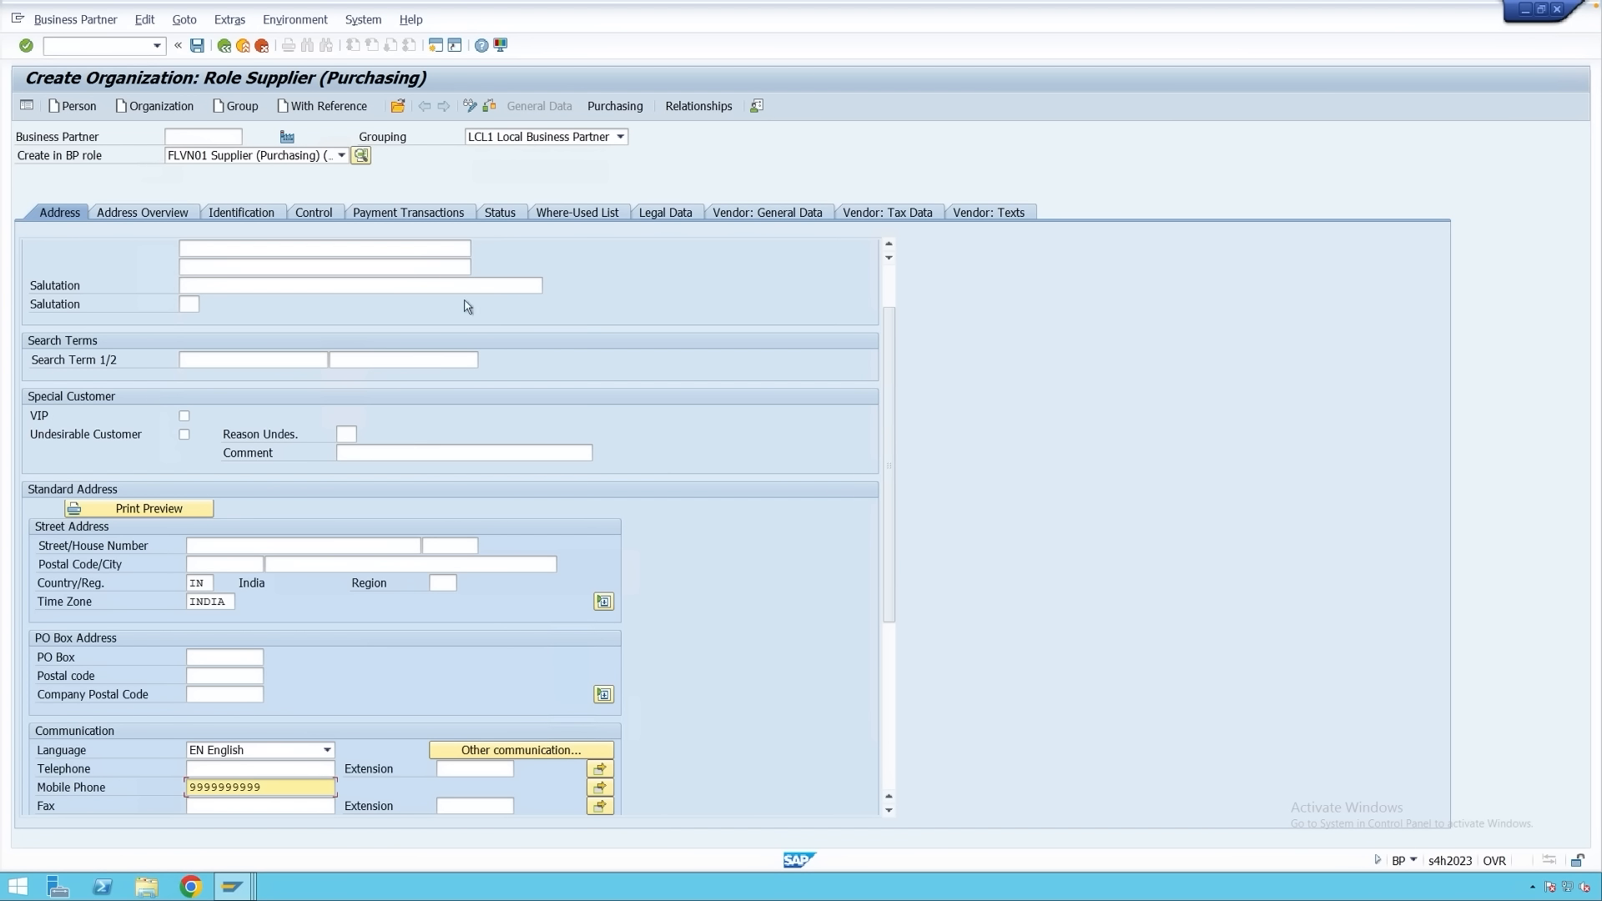
Open the supplier's purchasing data for purchasing organization M001.
click(617, 109)
click(189, 229)
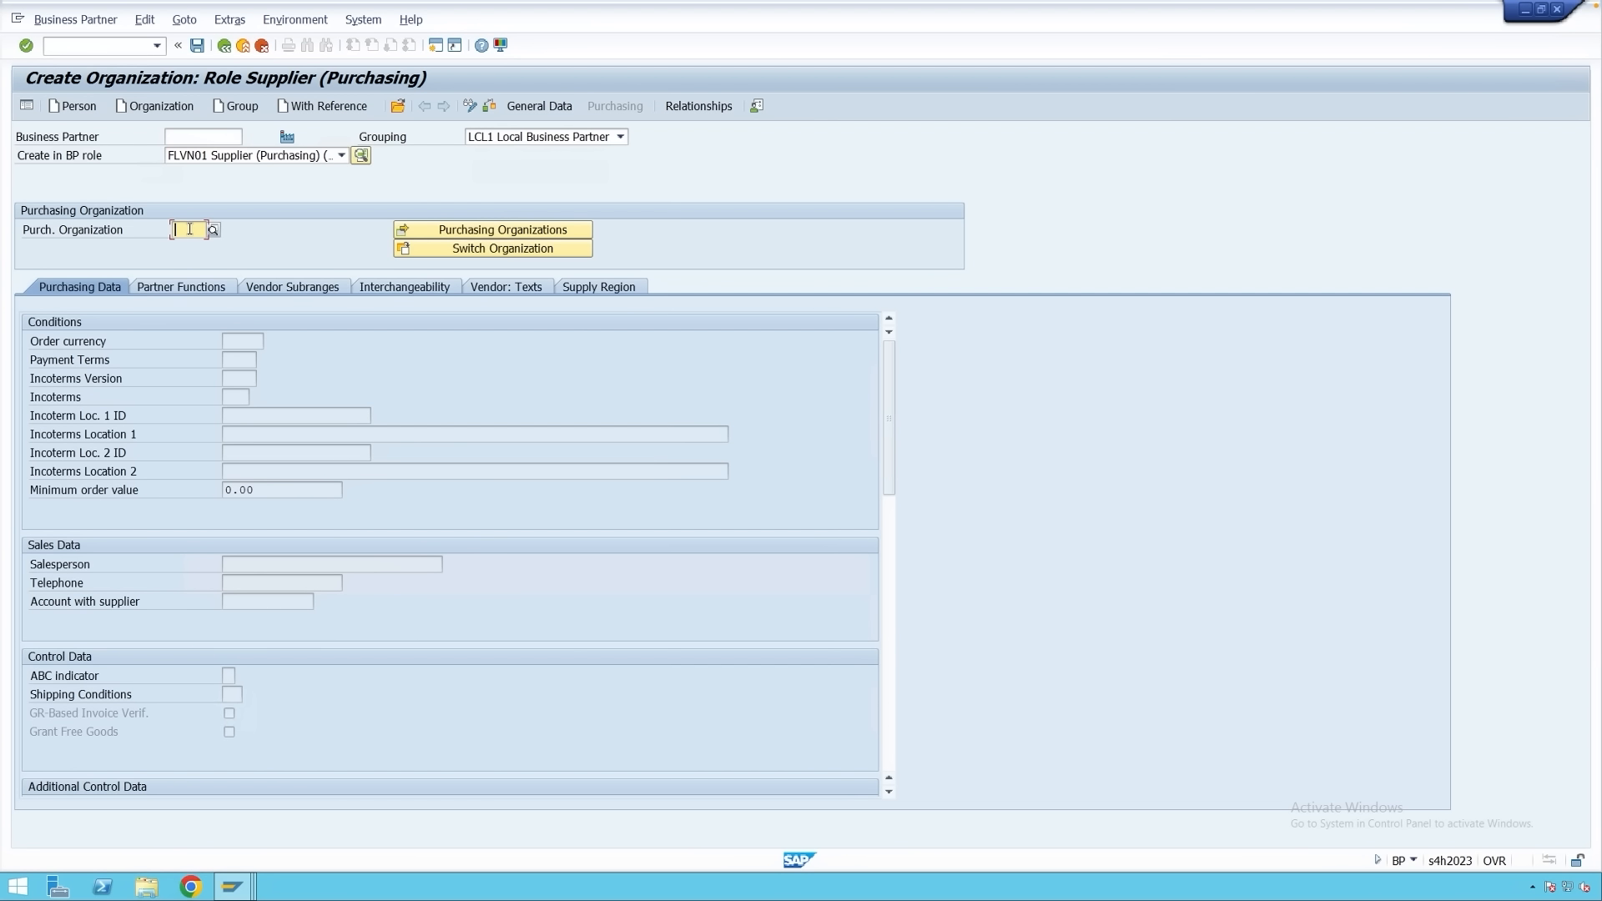
text(M001)
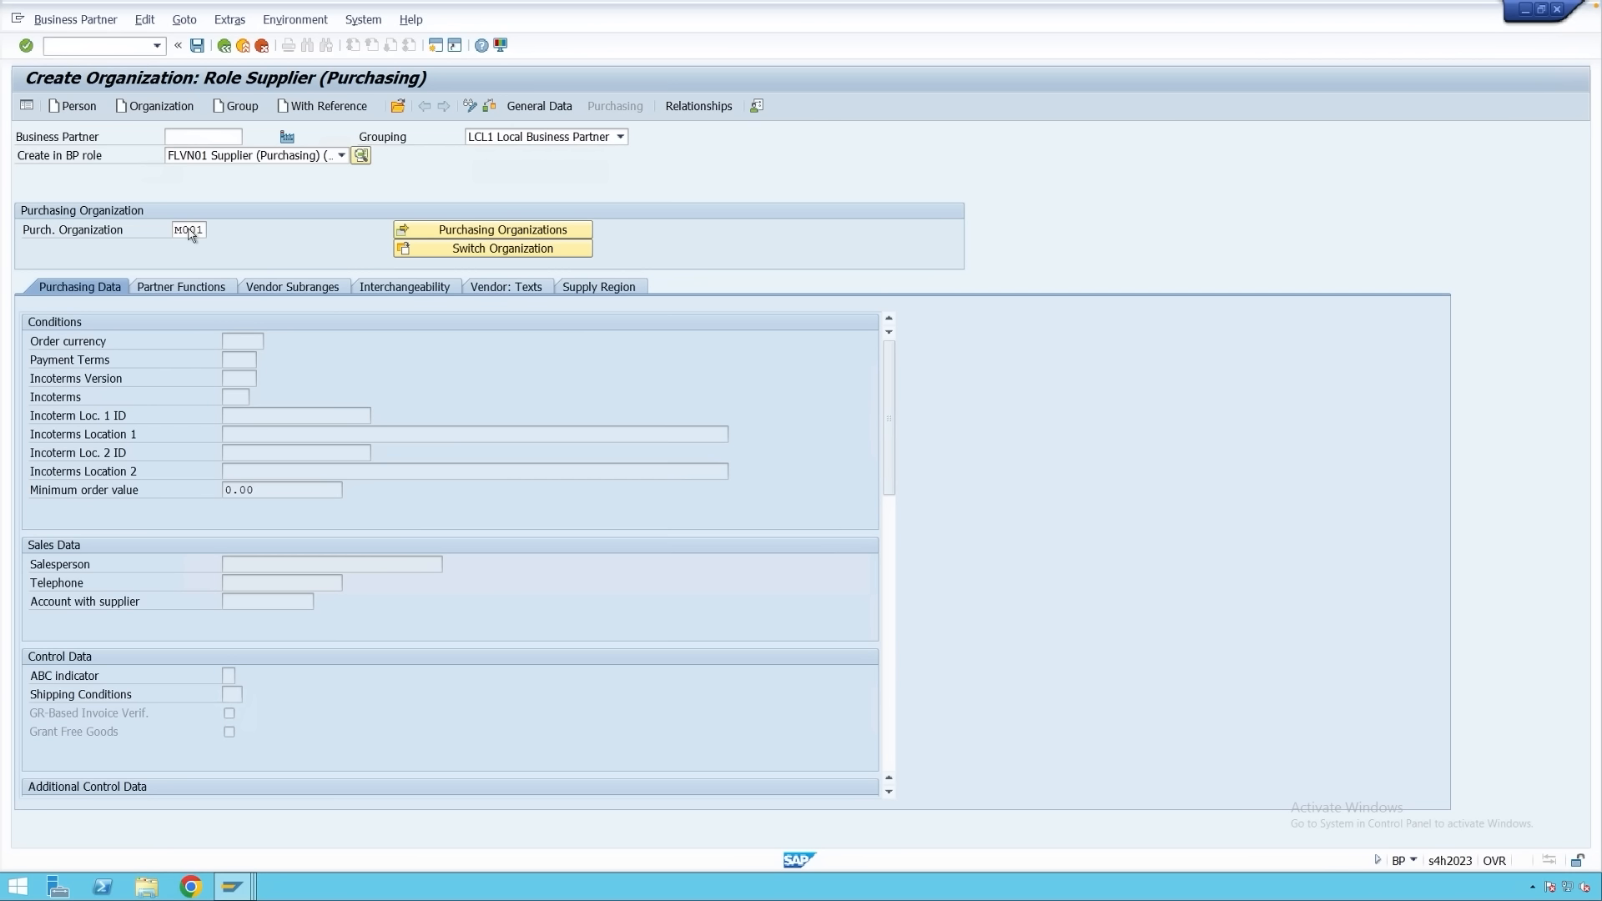
key(Return)
Set the order currency to INR and the payment terms to 0001 in the supplier's purchasing conditions.
click(258, 360)
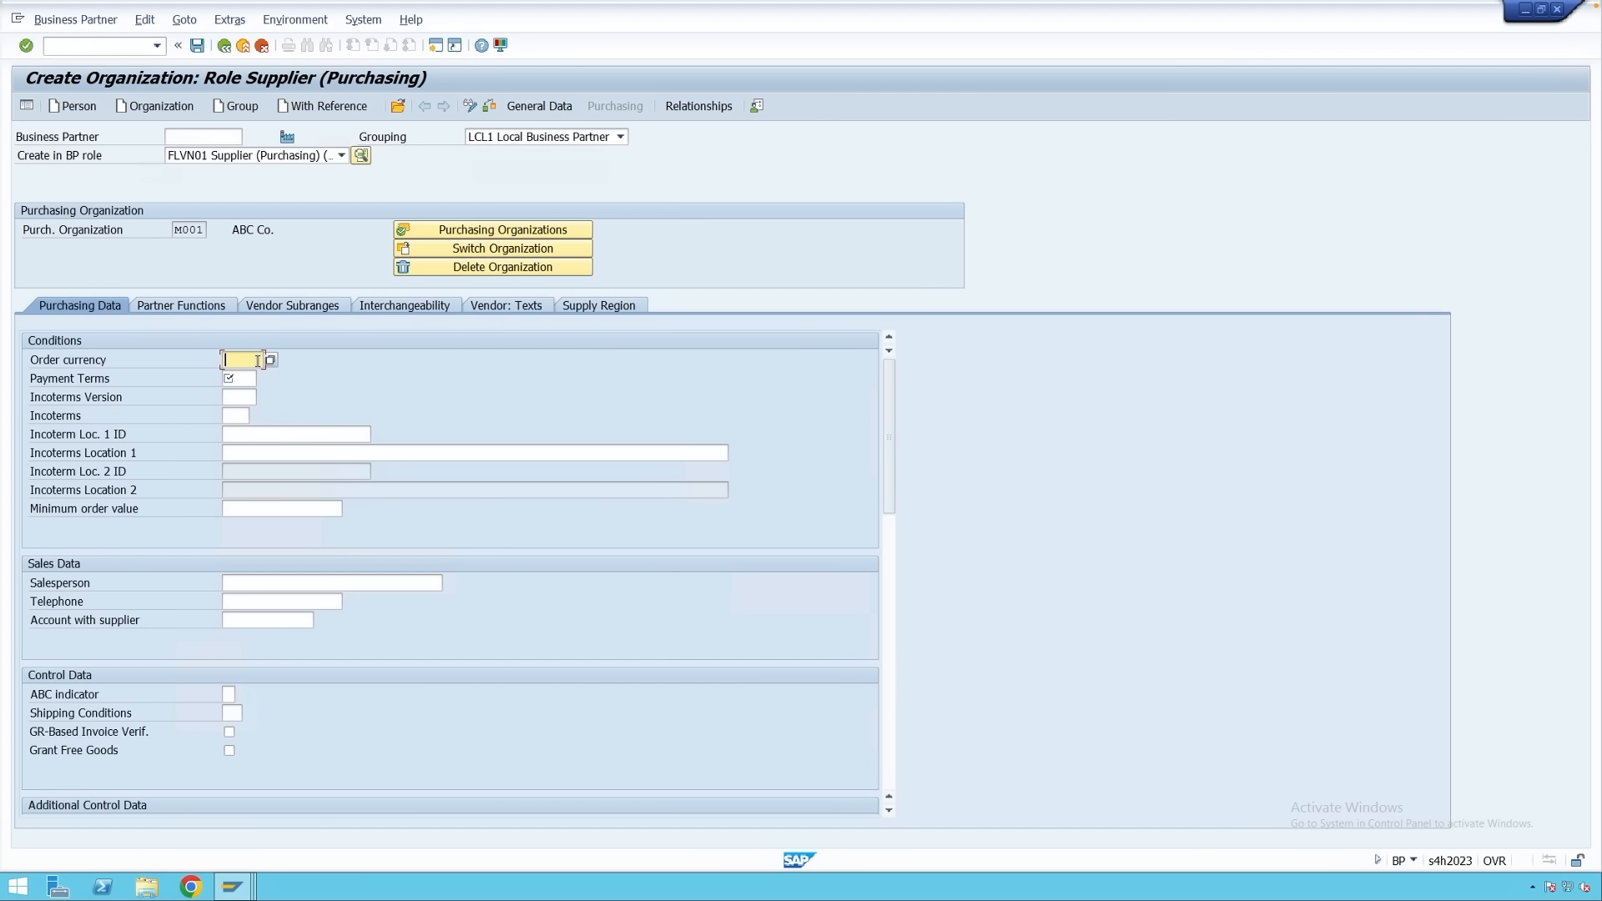
text(INR)
click(239, 380)
text(0)
click(238, 397)
key(Return)
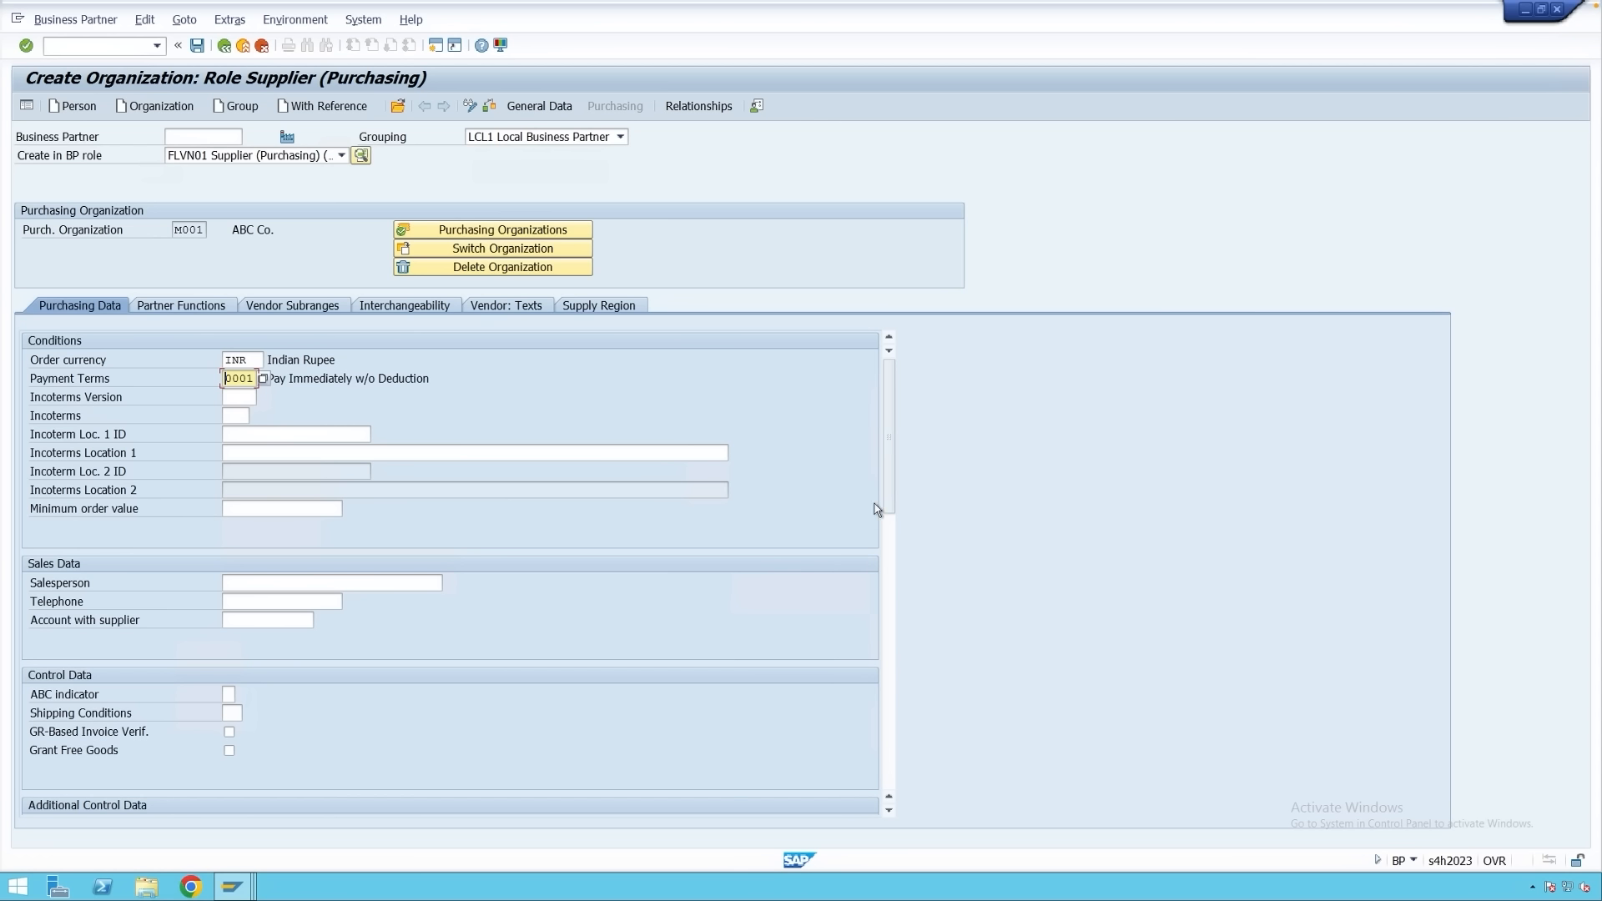
Assign supplier schema group ZZ in the additional purchasing data and save the business partner.
drag(890, 497, 892, 549)
drag(894, 584, 901, 671)
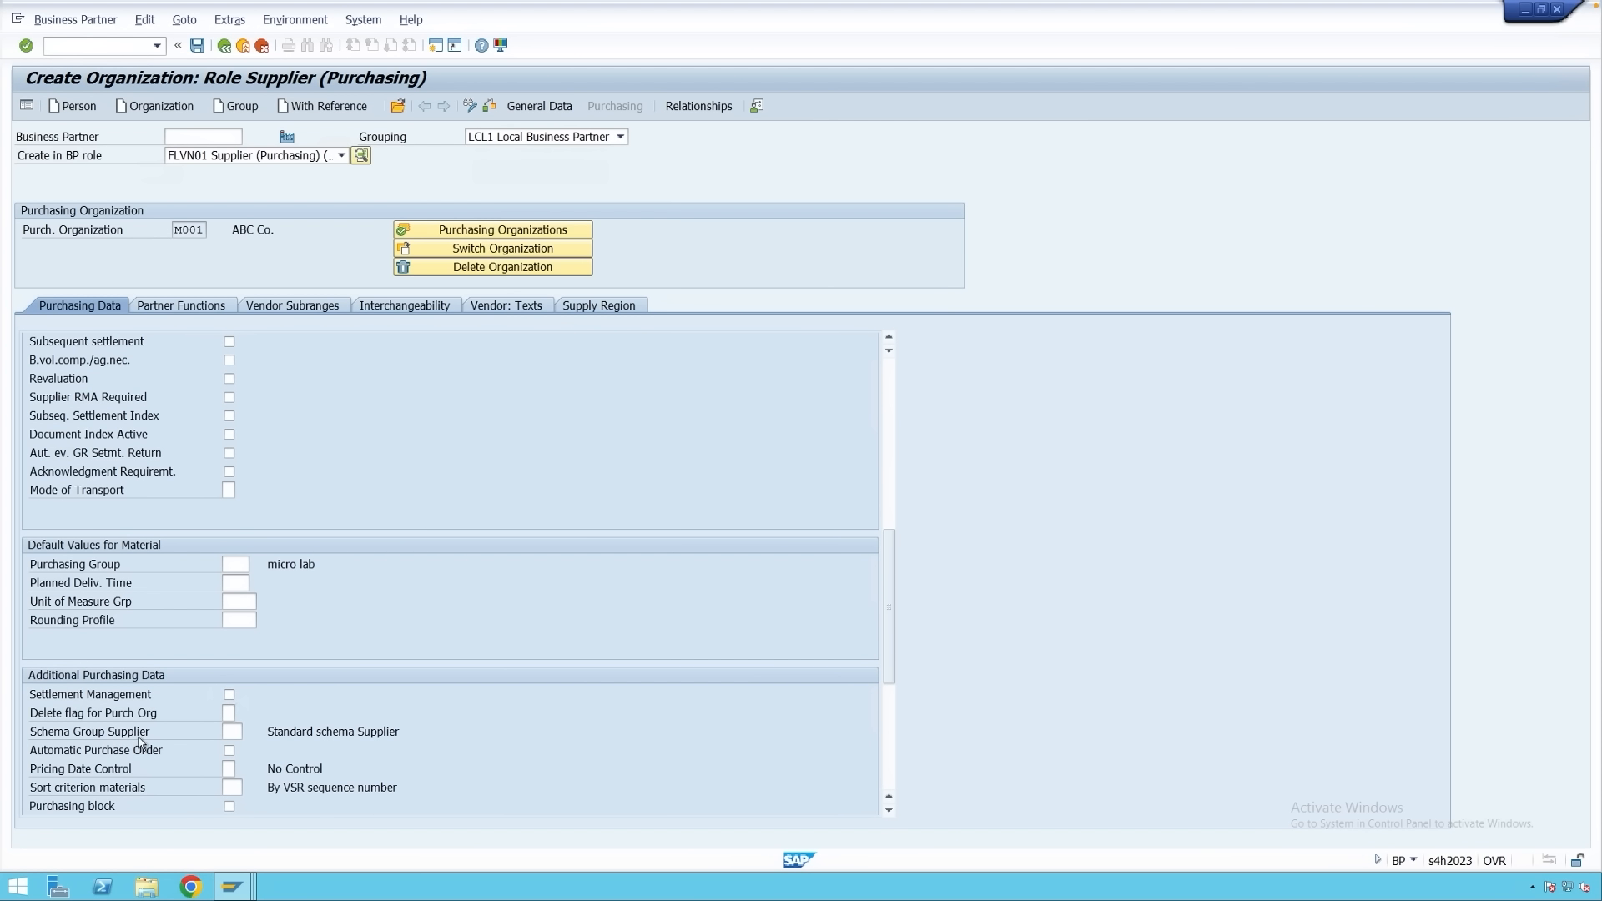
click(248, 730)
click(286, 468)
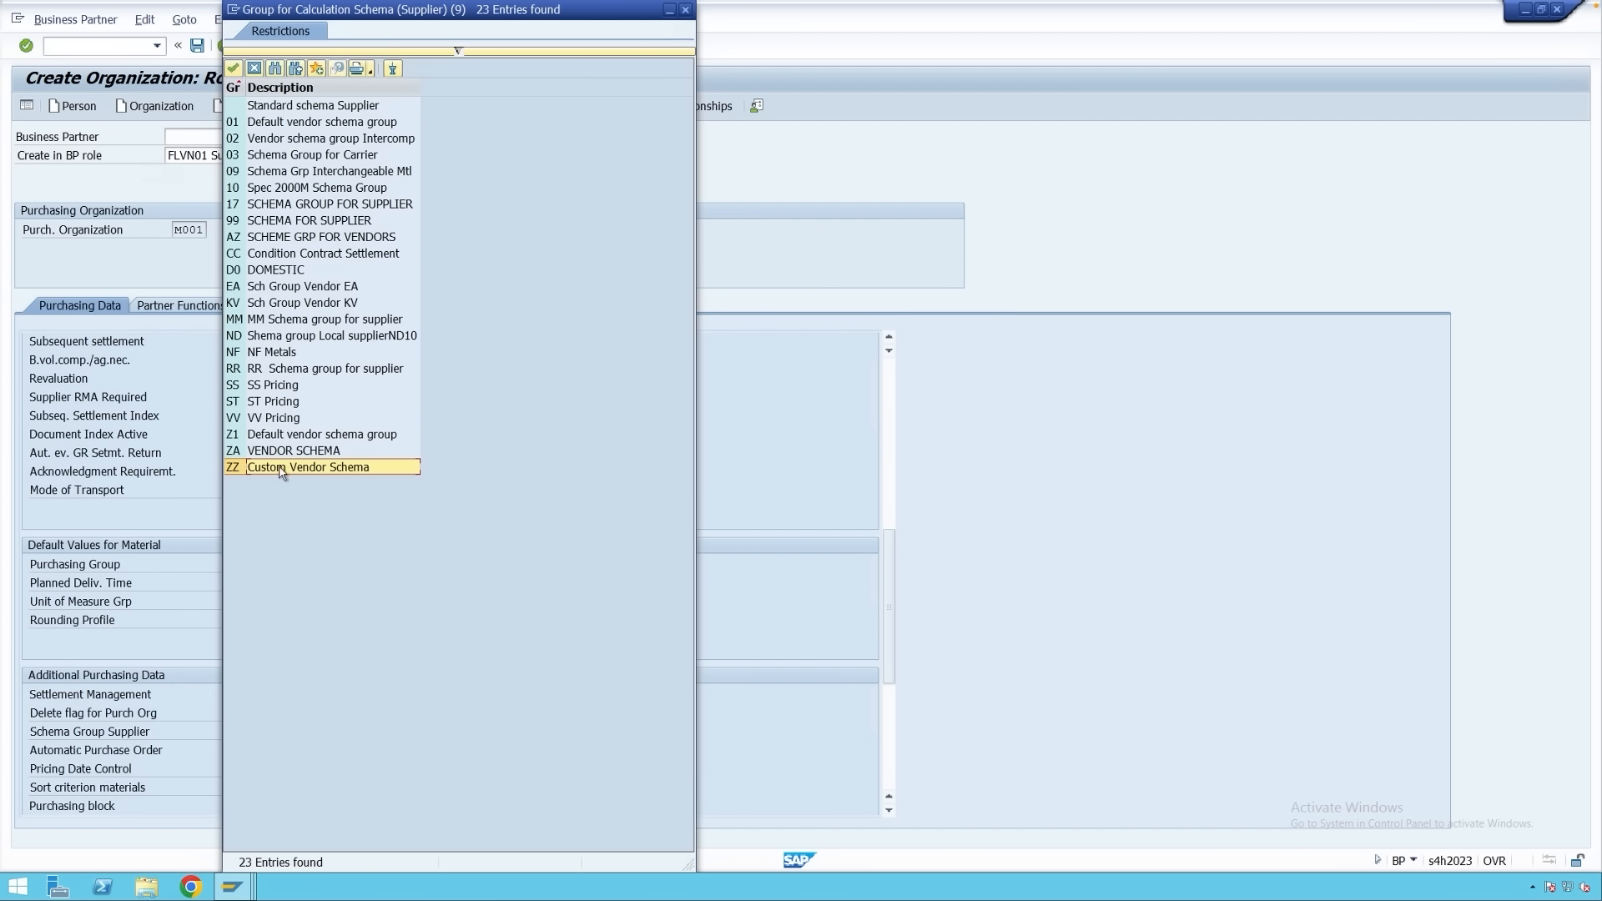
double_click(237, 469)
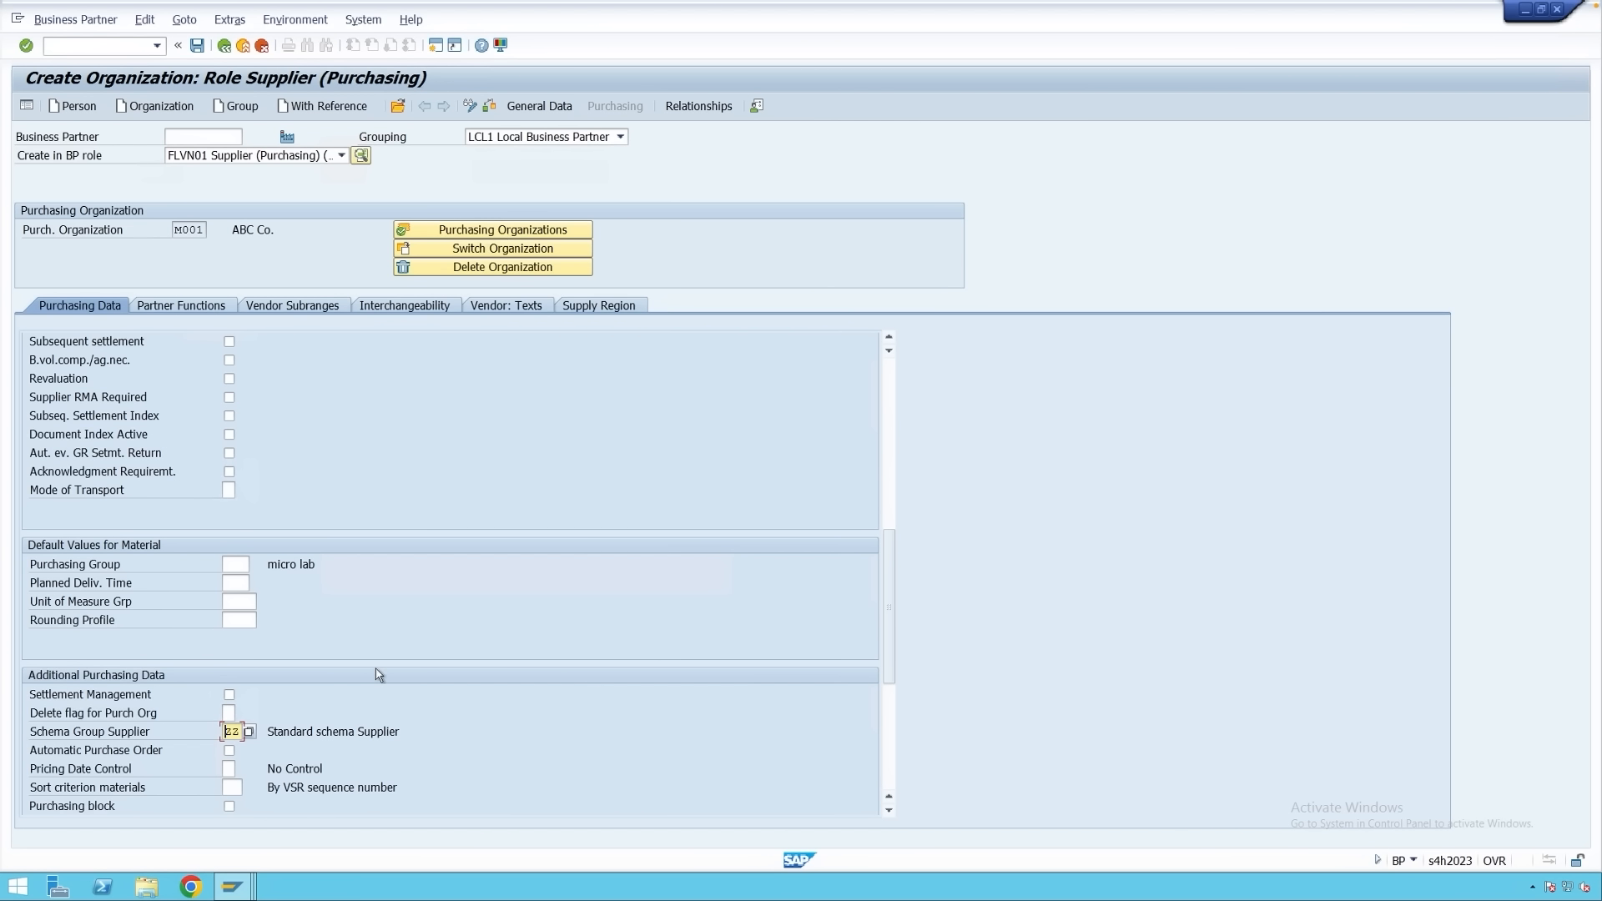
key(Return)
click(197, 47)
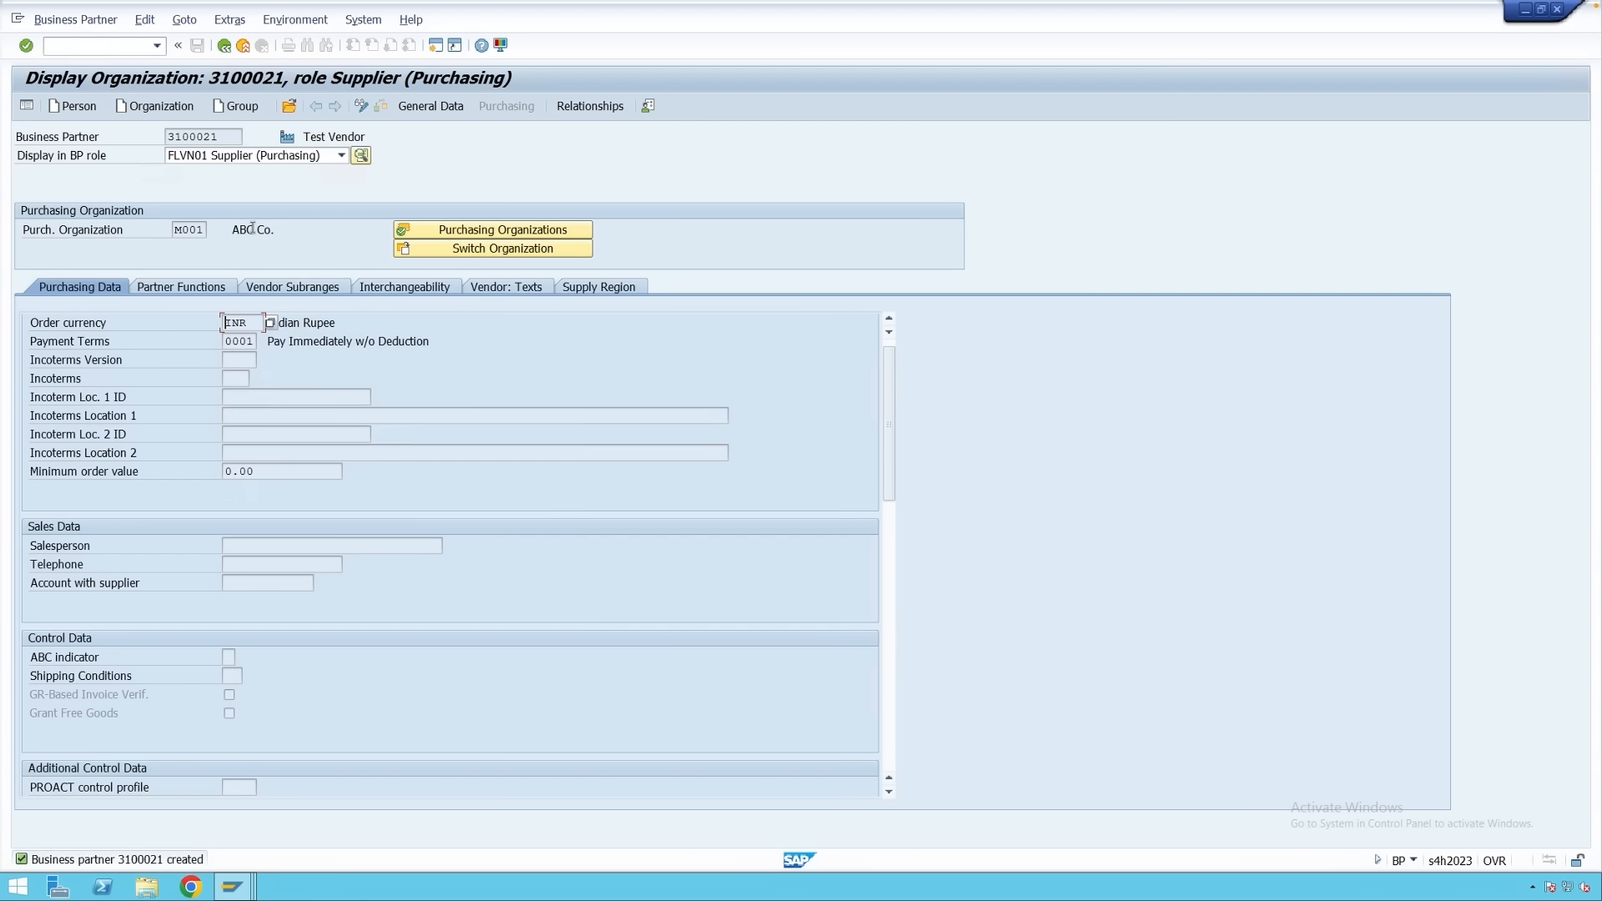
Open another session and start transaction ME21N to create a purchase order.
click(438, 49)
text(m)
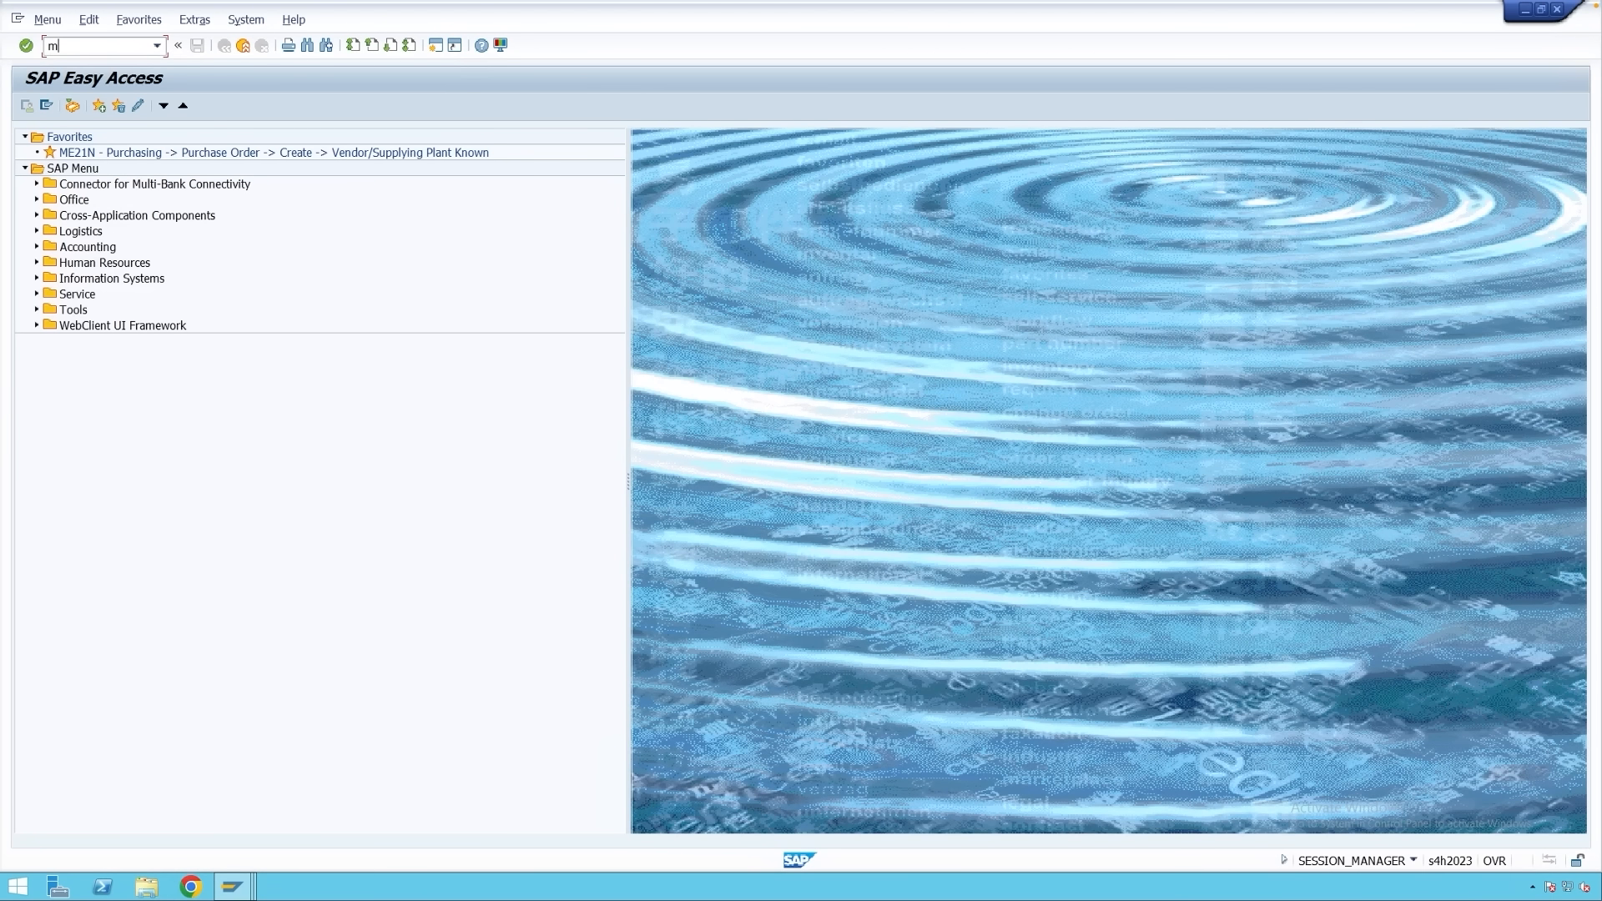
text(e21n)
key(Return)
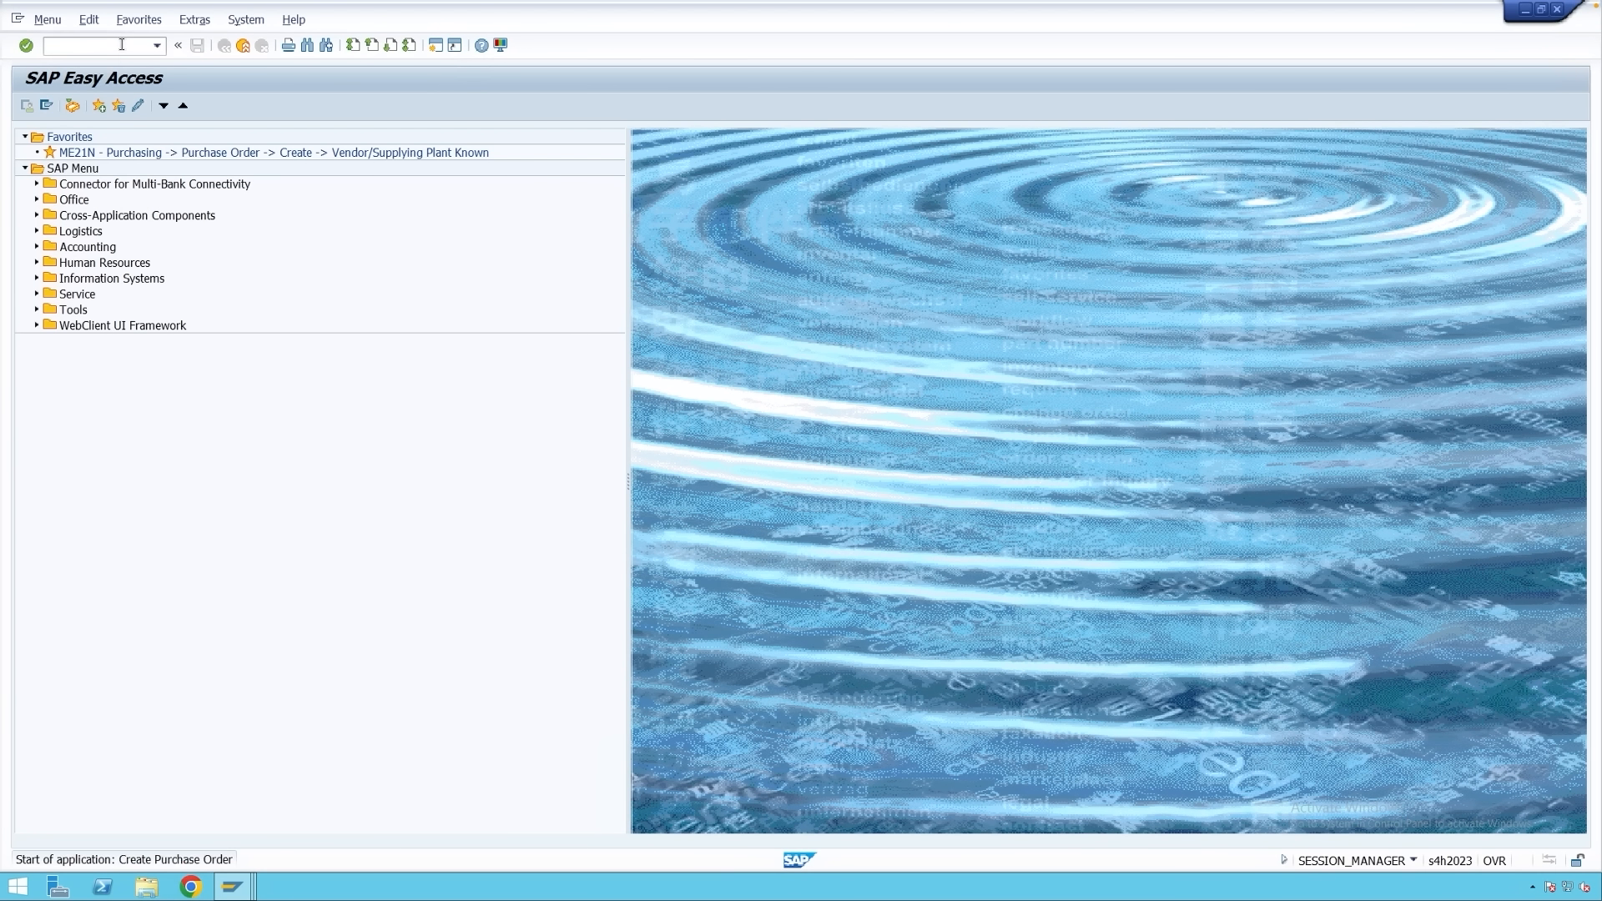
click(232, 885)
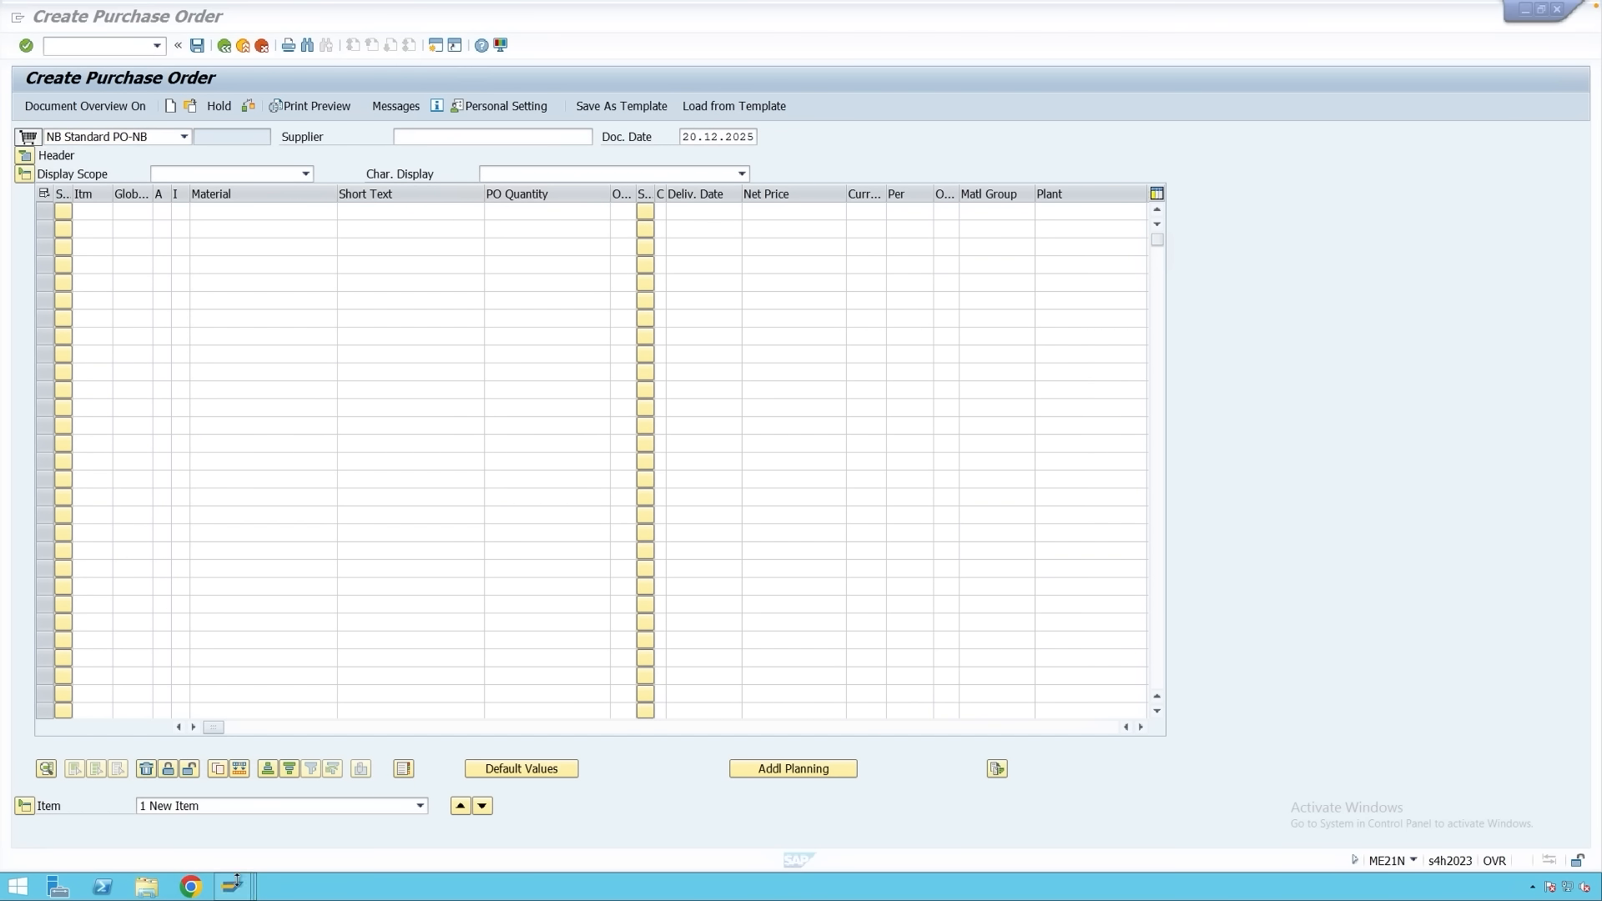
Copy the new supplier's business partner number and enter it as the supplier of the standard purchase order.
click(1378, 817)
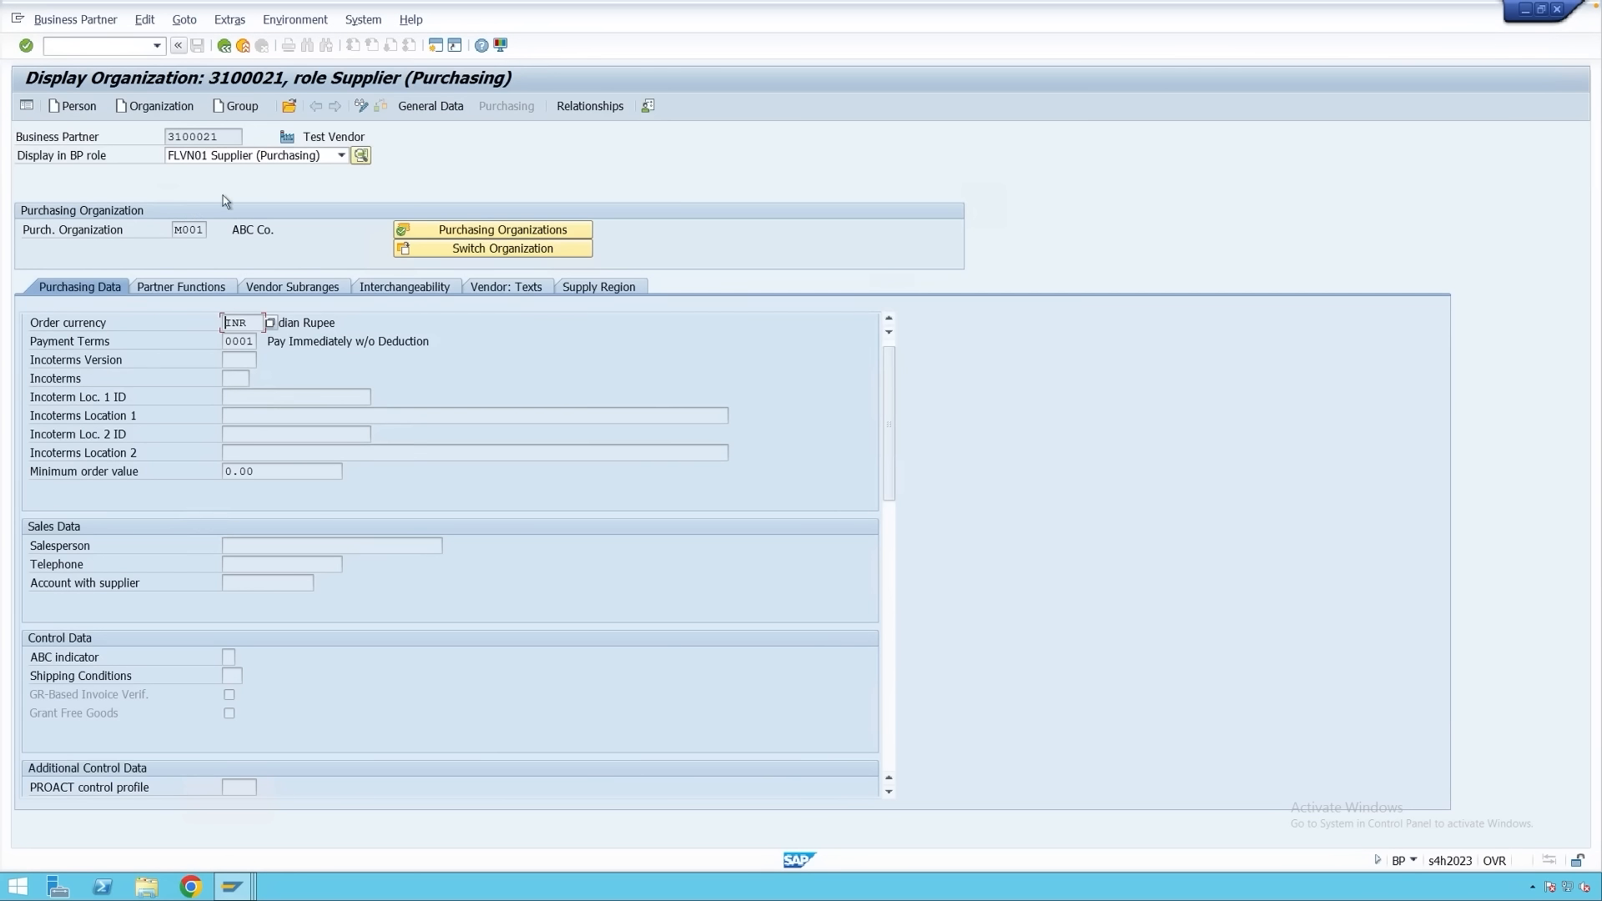
drag(220, 138, 159, 141)
click(237, 883)
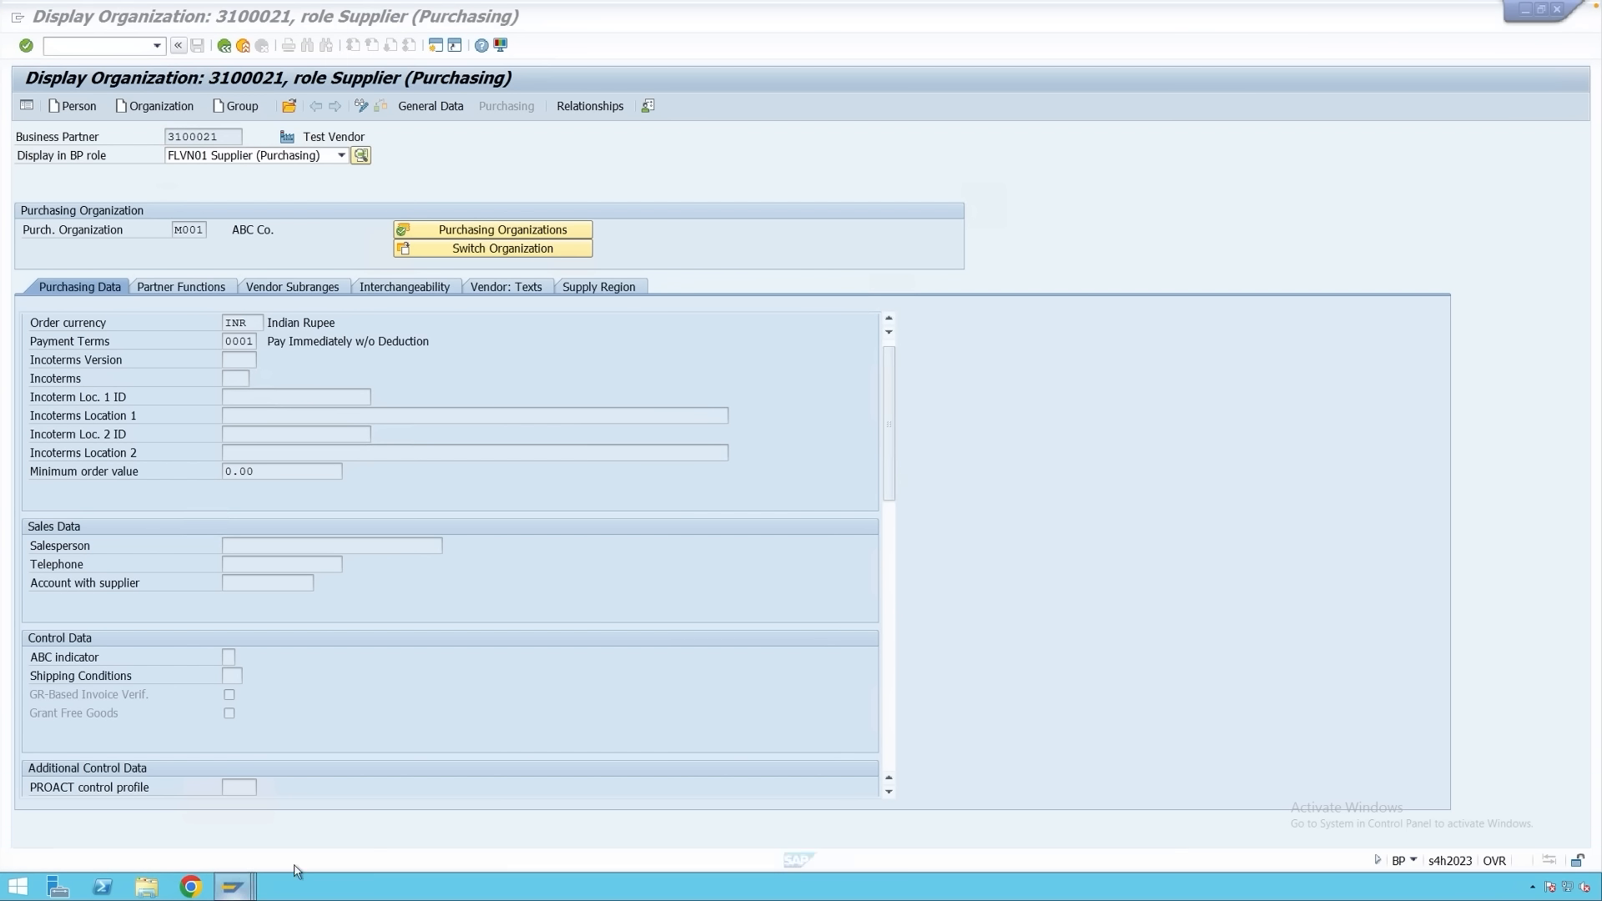
click(1522, 809)
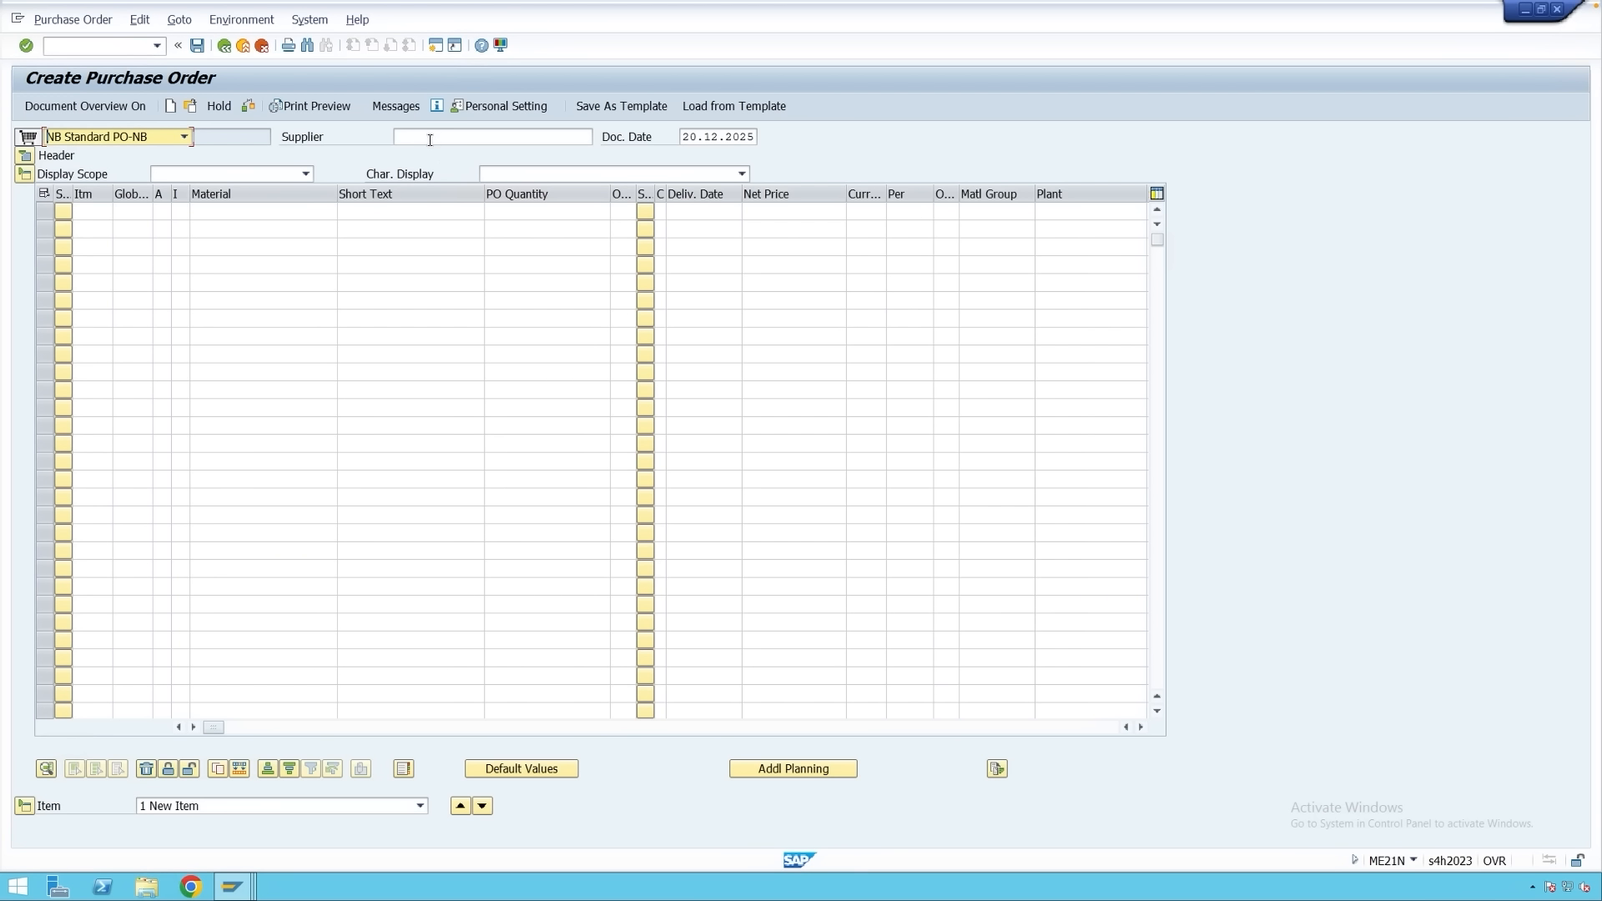
click(430, 140)
text(3100021)
key(Return)
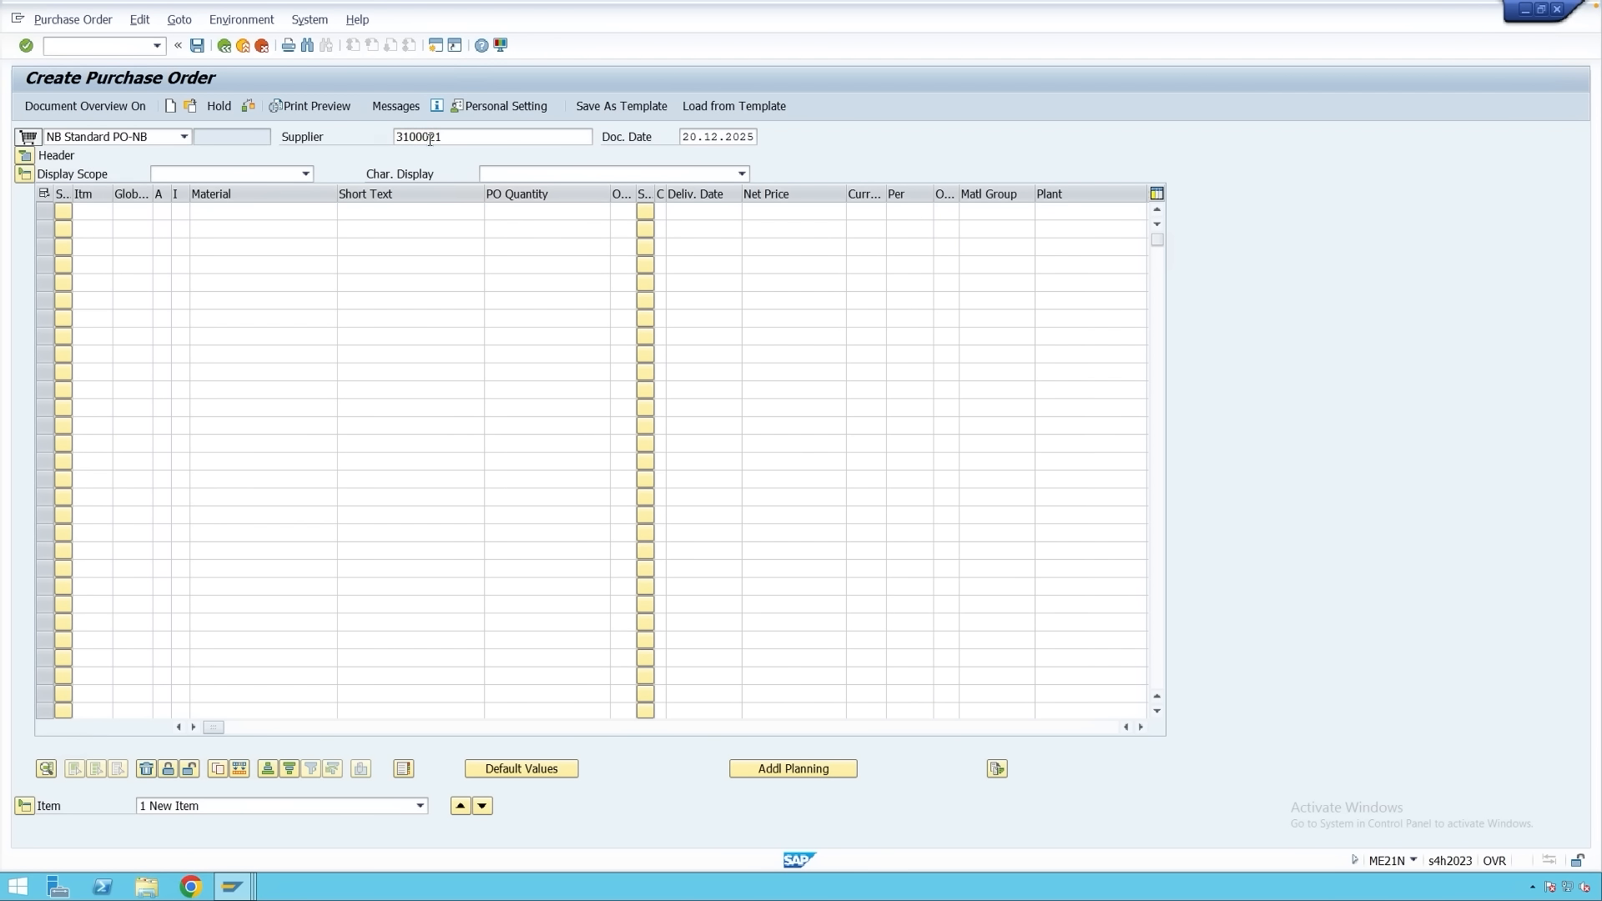
click(240, 378)
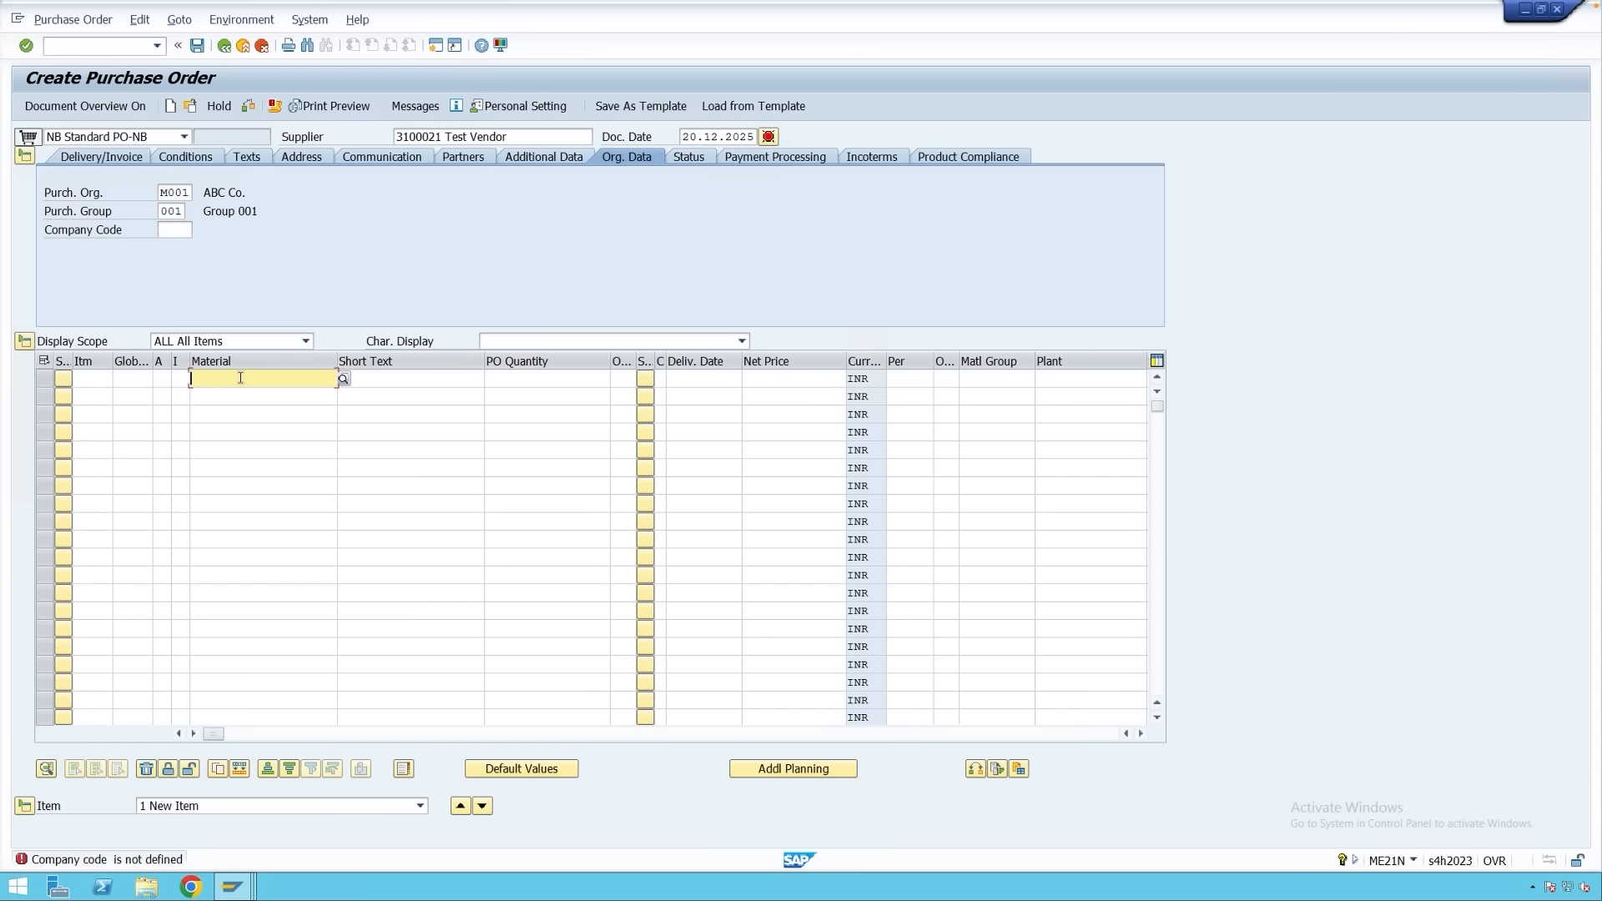
text(3)
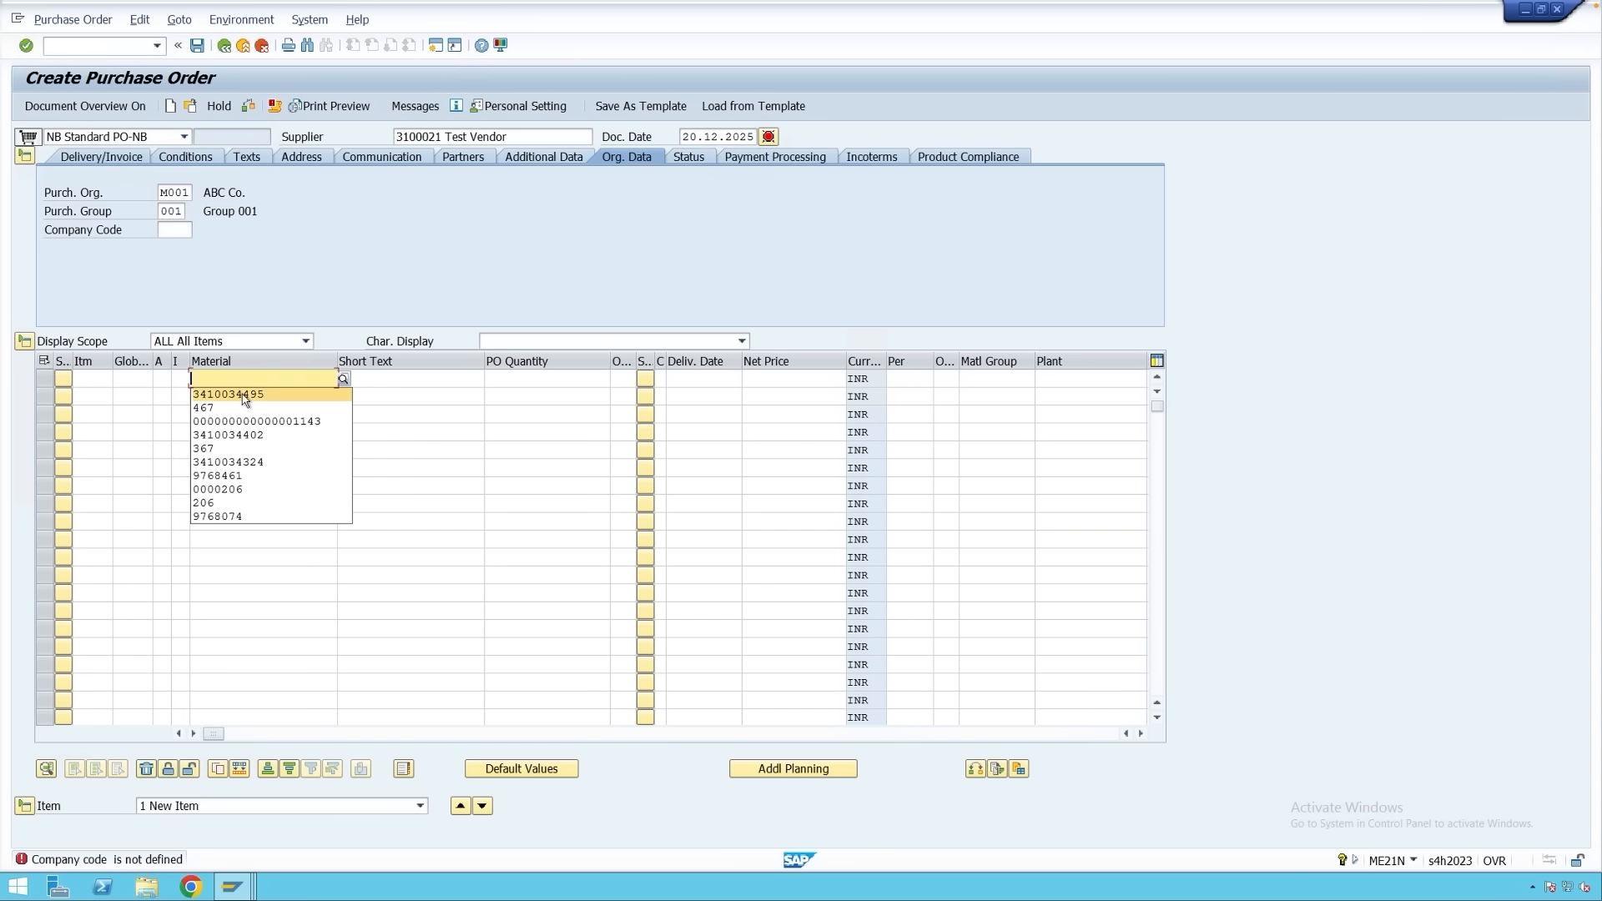
click(243, 394)
key(Return)
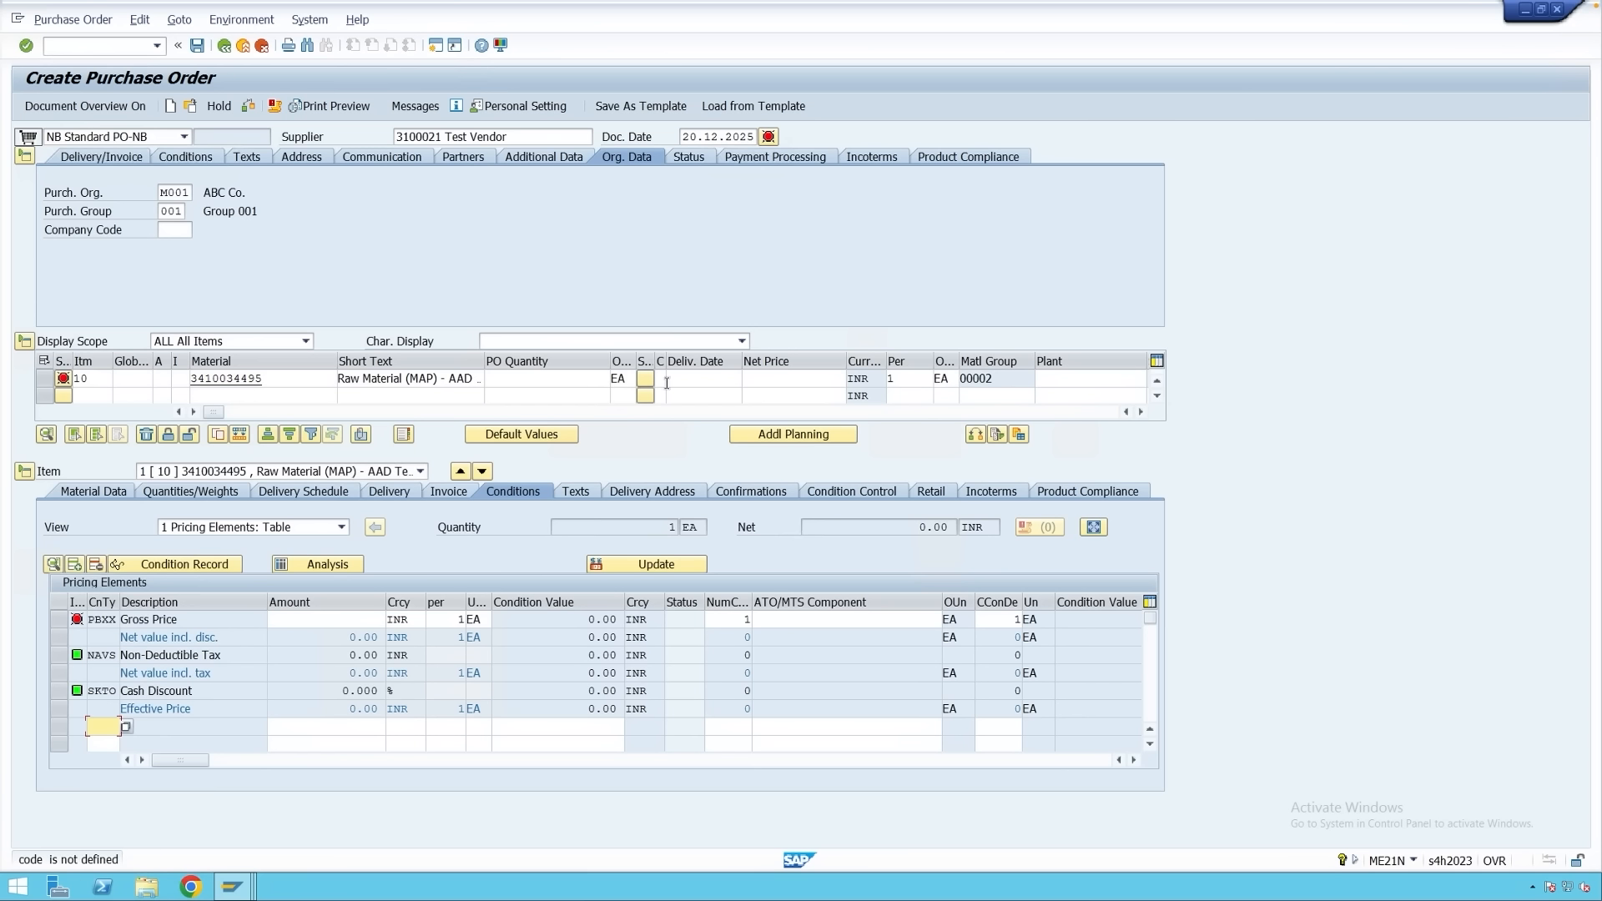
click(1101, 380)
text(m00)
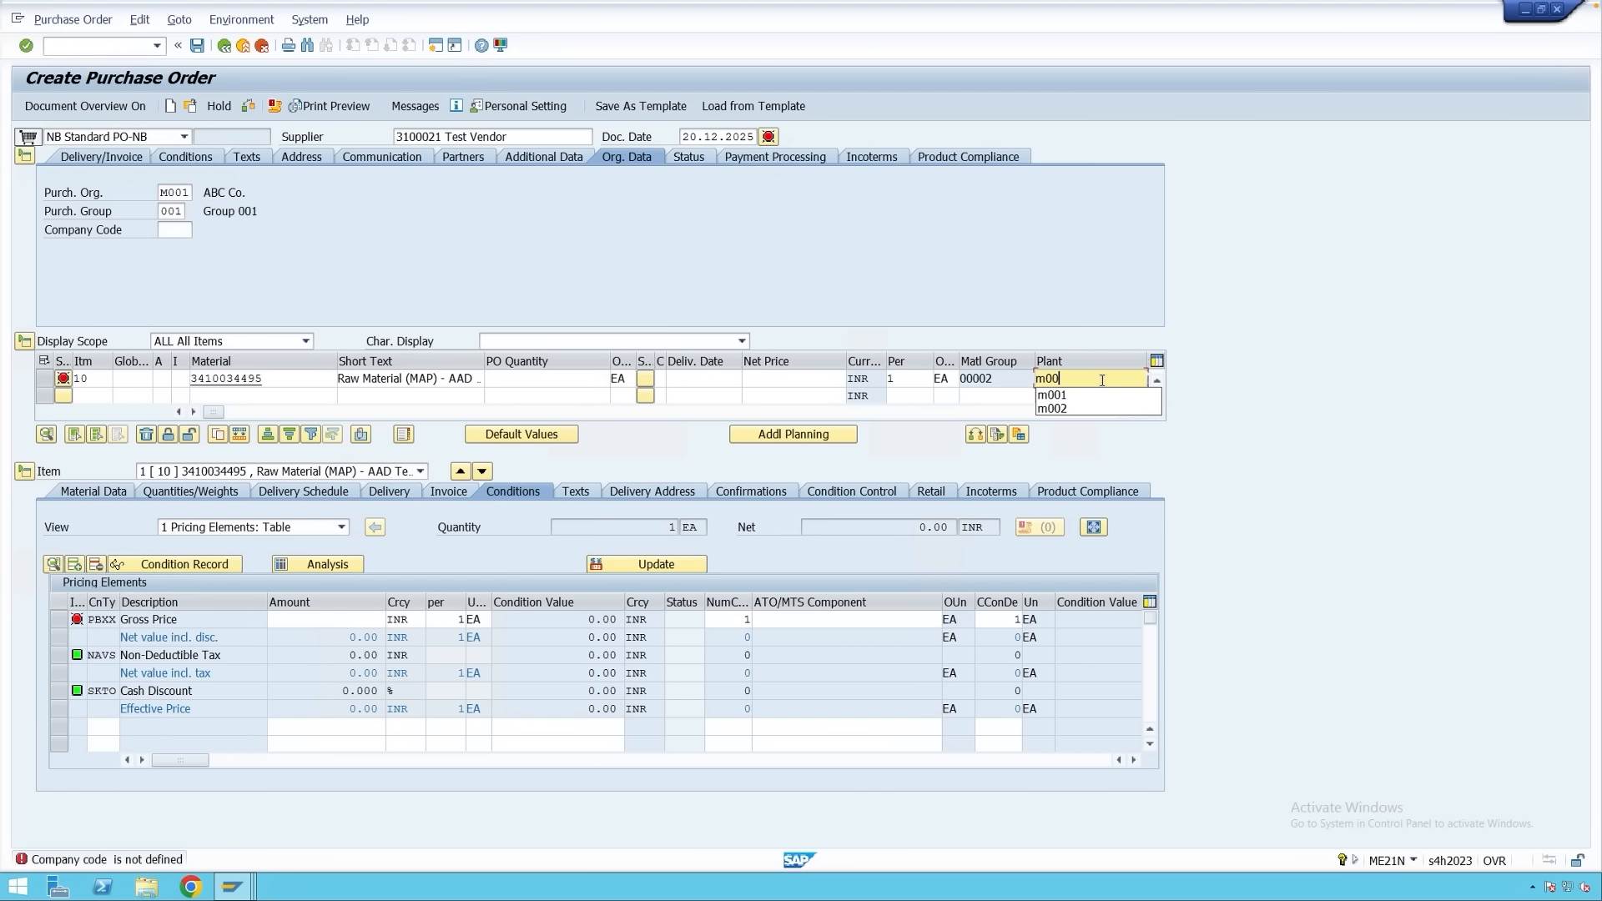
click(1051, 395)
key(Return)
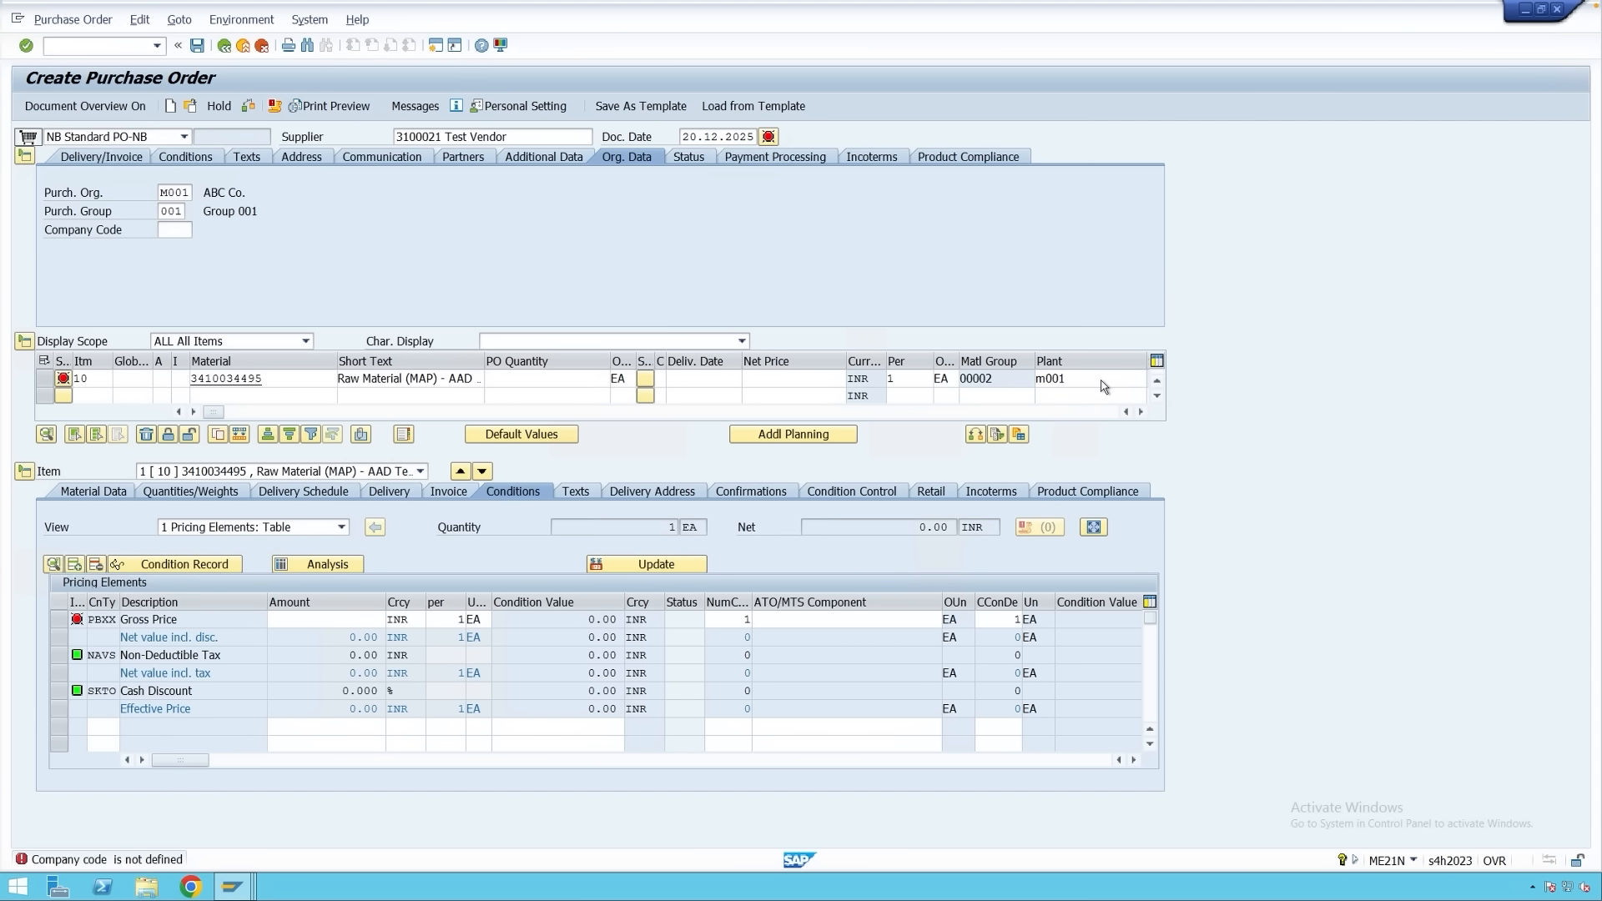
Add partner function GS to the order header, using the same number as the supplier partner.
click(67, 232)
text(gs)
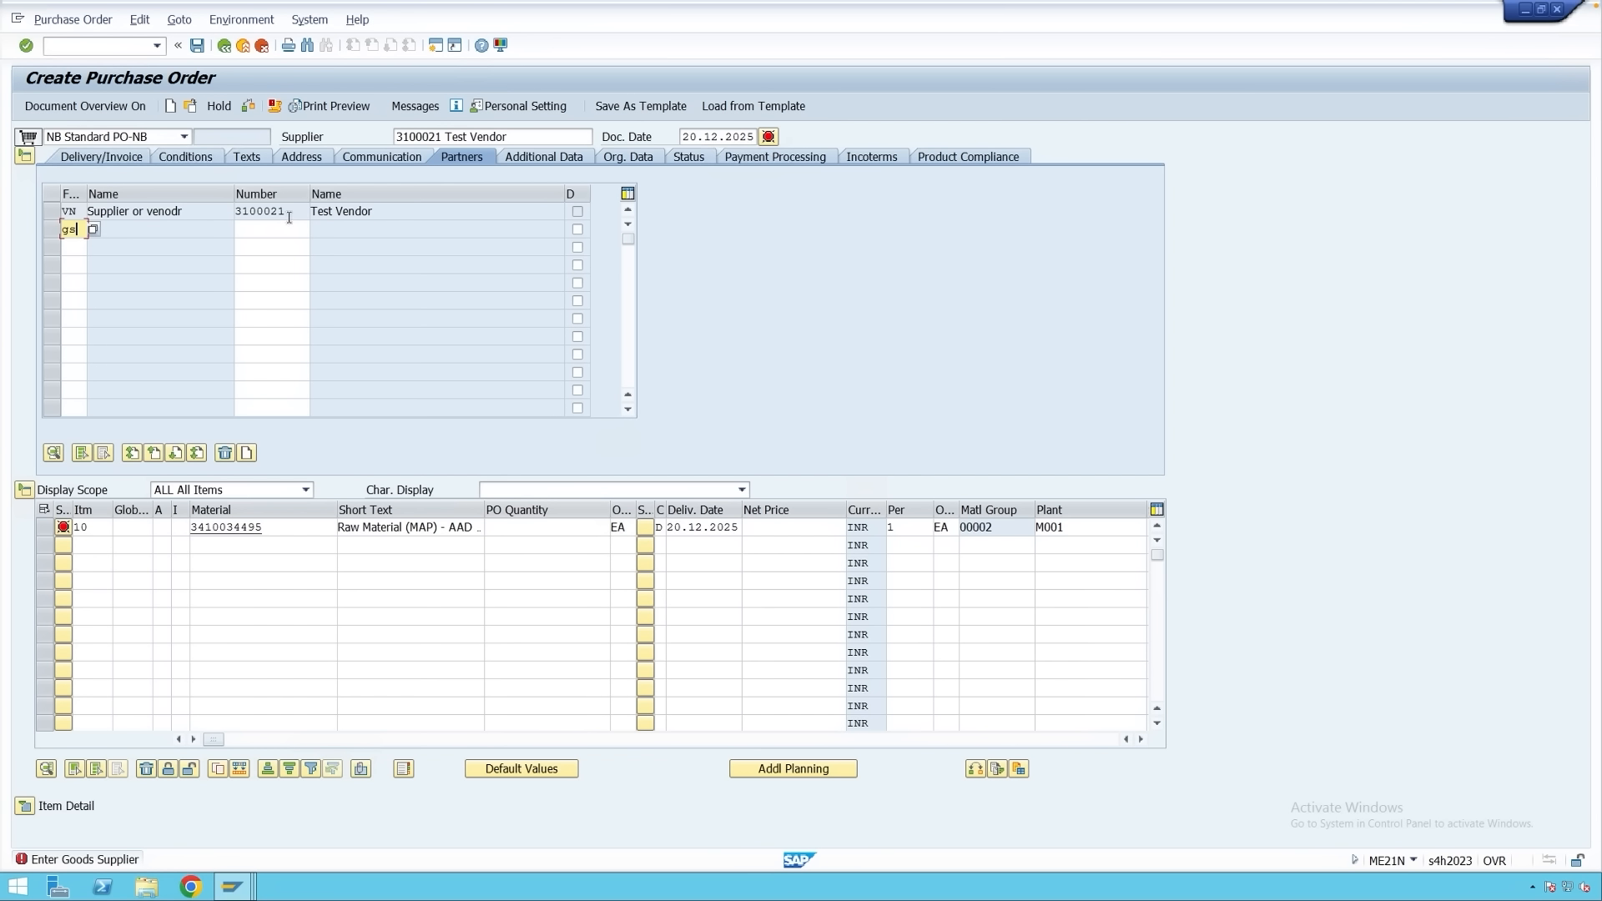
drag(288, 214, 231, 215)
key(ctrl+c)
click(250, 228)
key(ctrl+v)
key(Return)
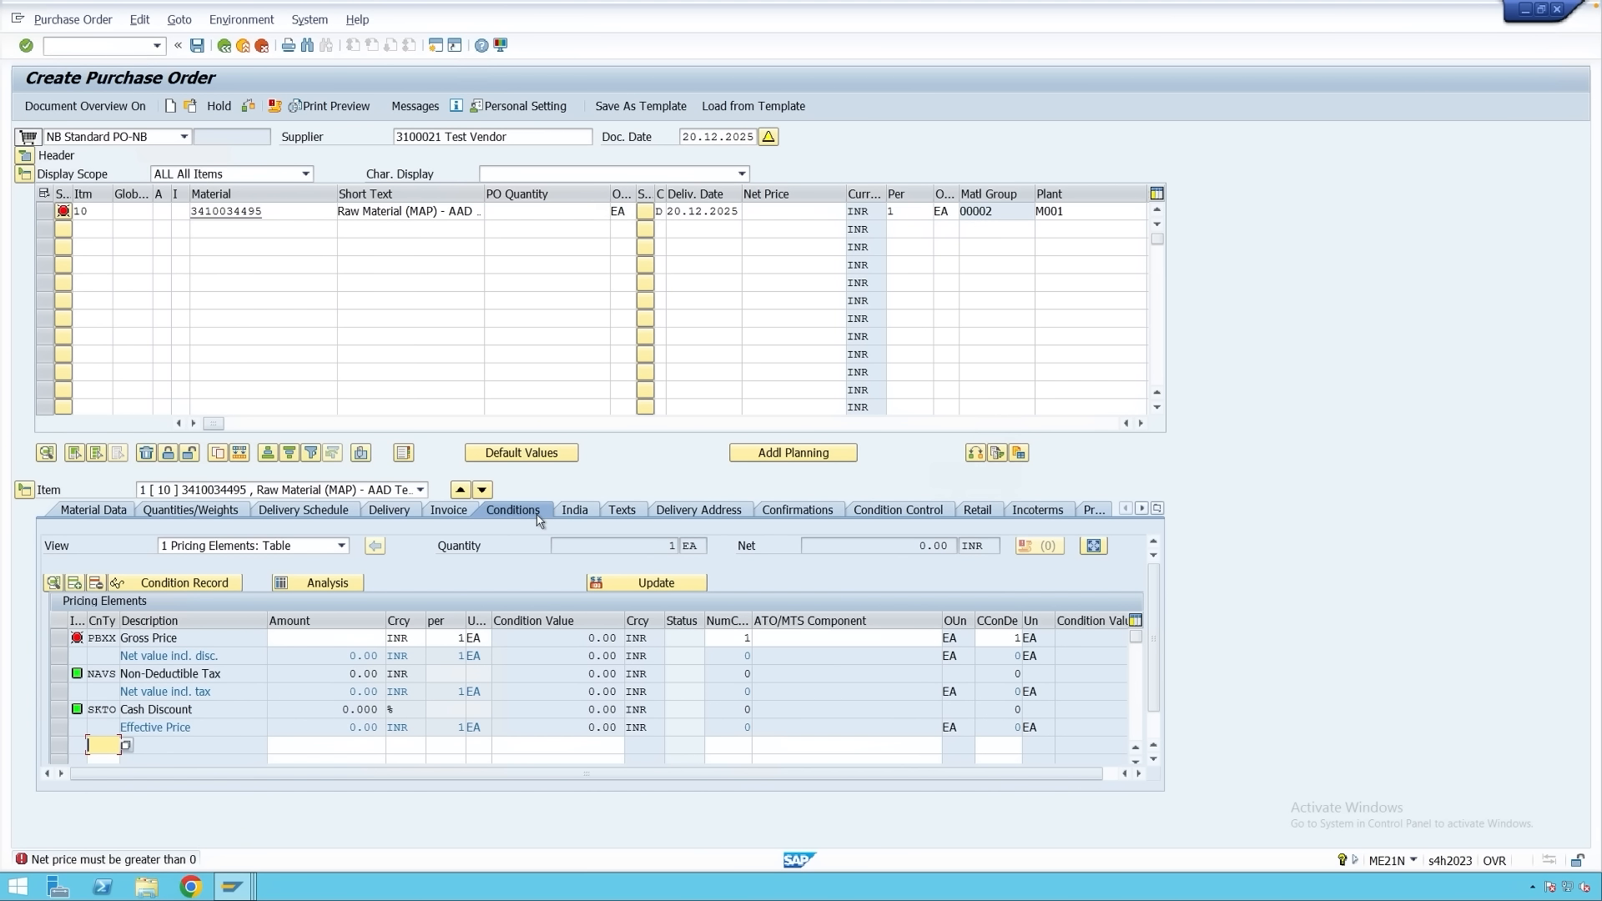
Check the order's organizational data and the pricing analysis of the item's conditions.
click(25, 155)
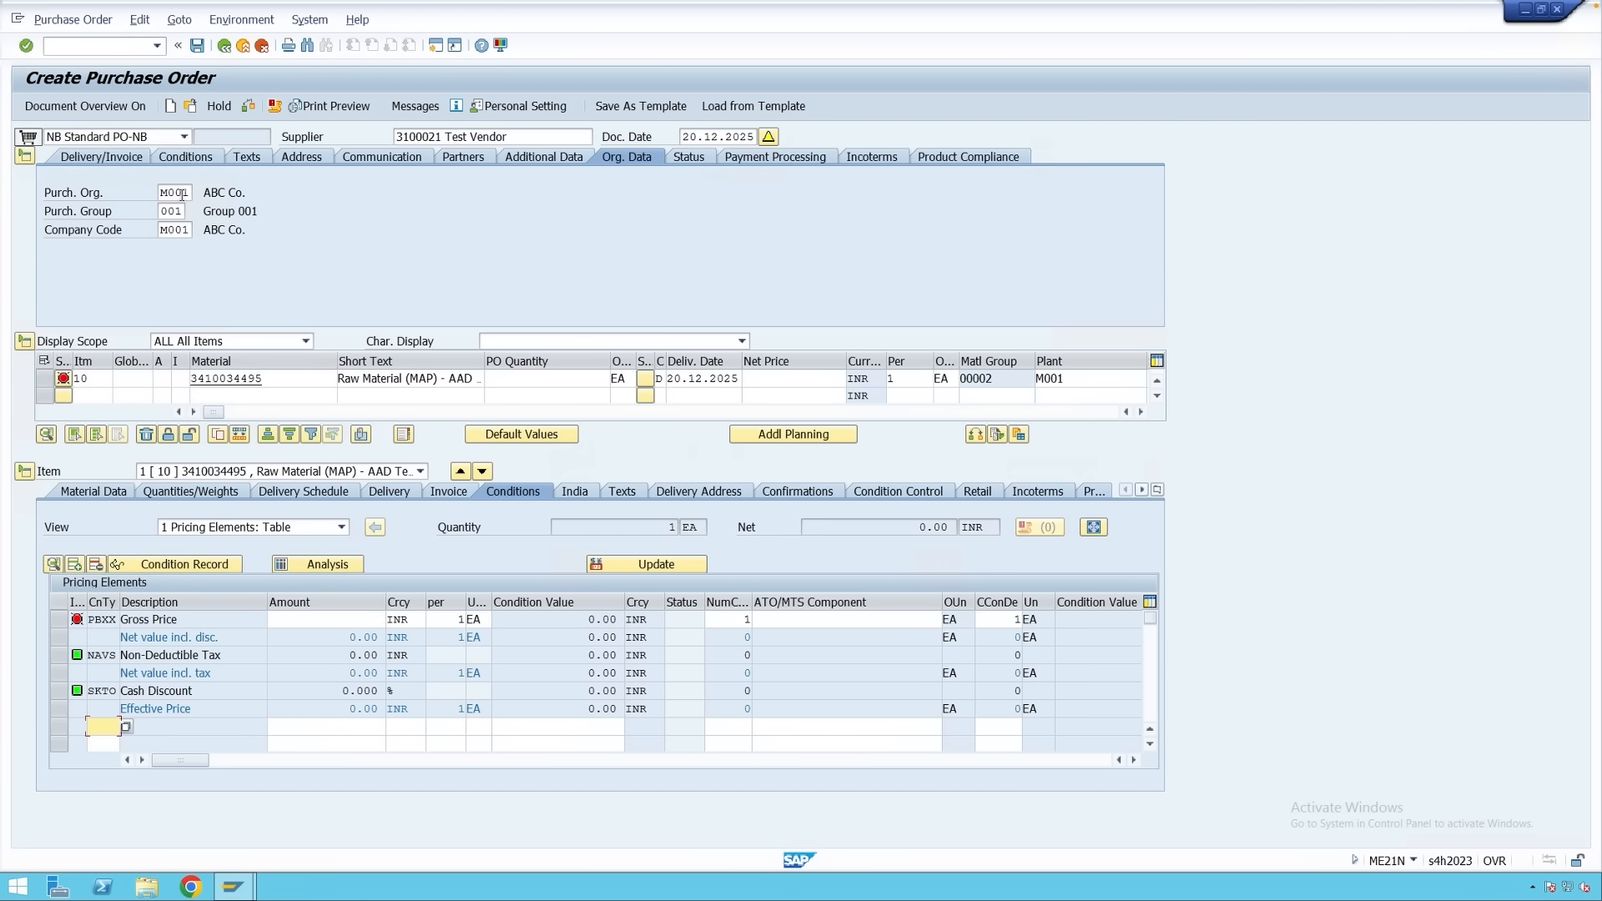
click(25, 156)
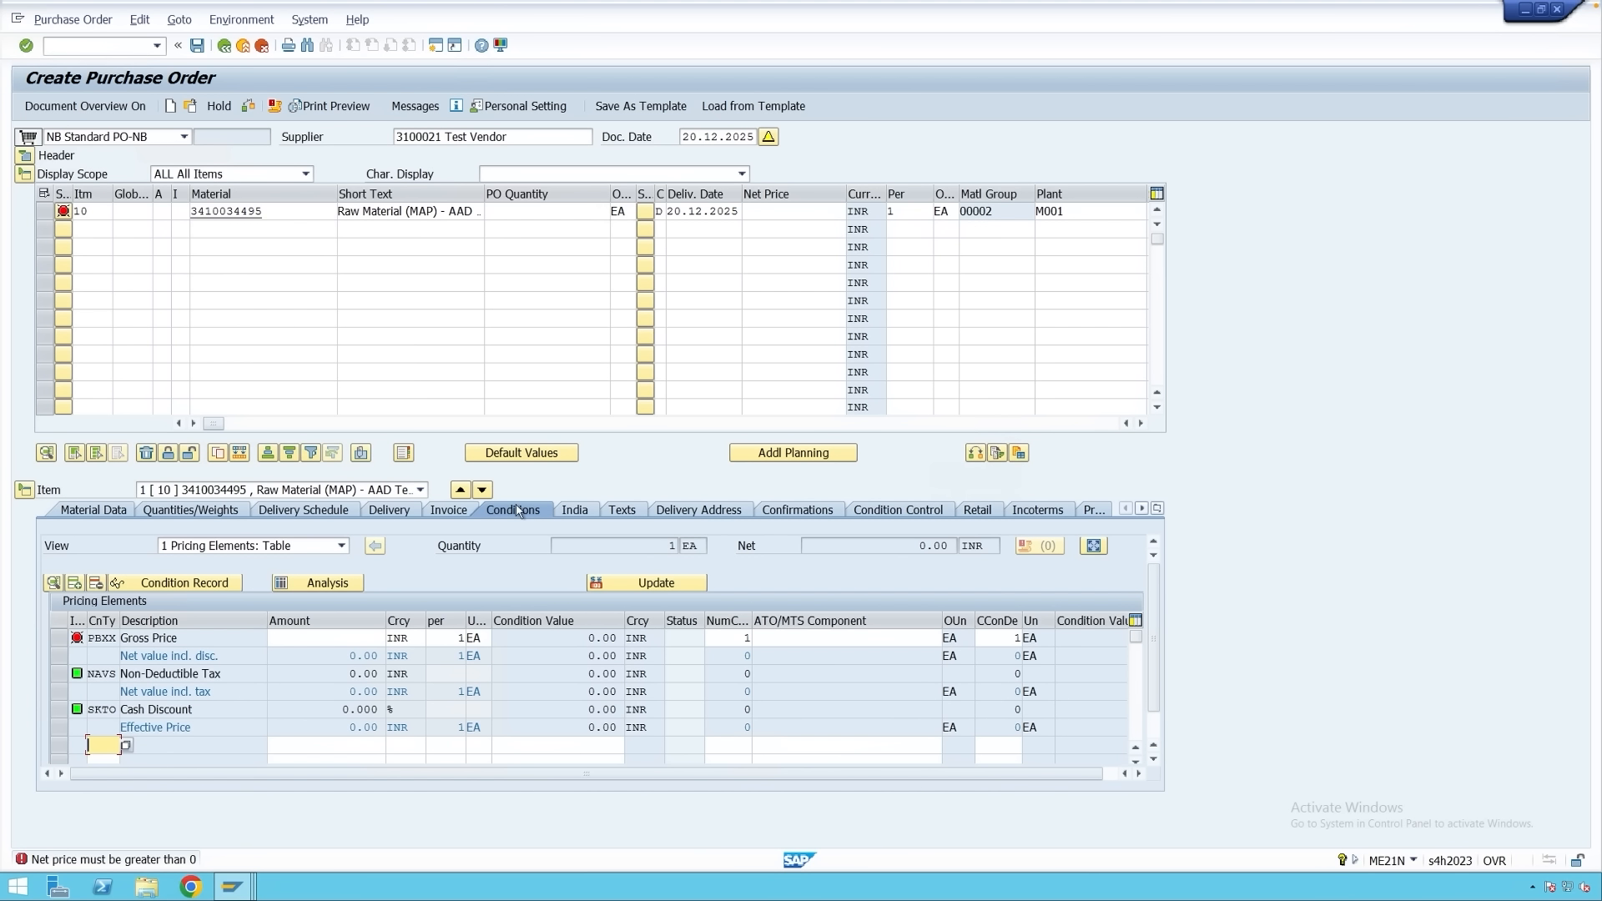
click(328, 583)
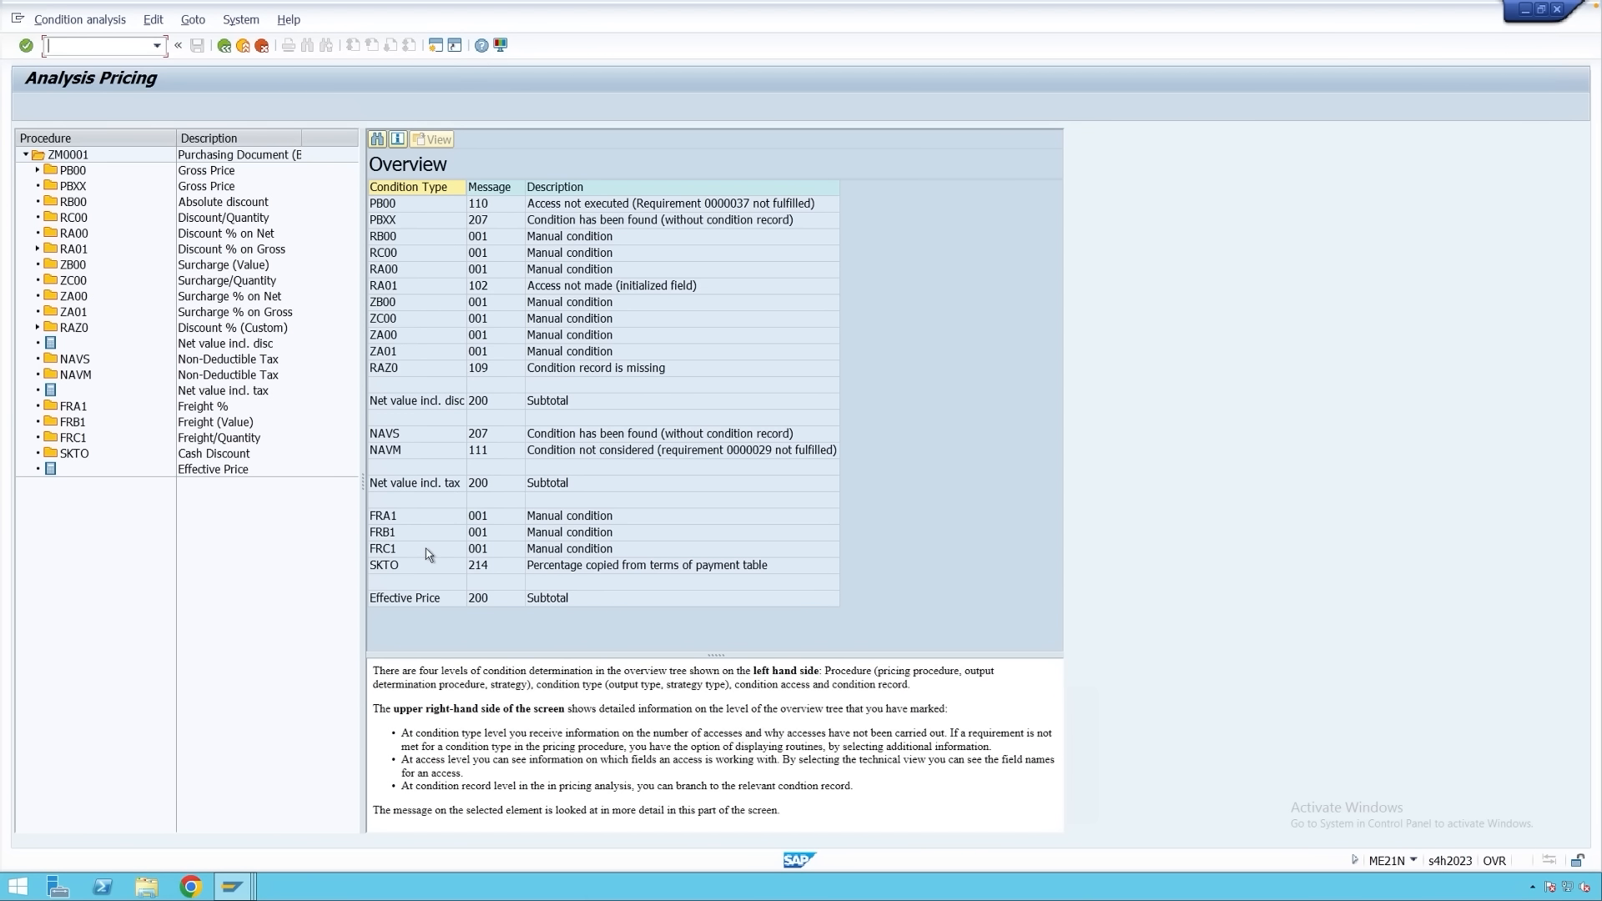
click(224, 47)
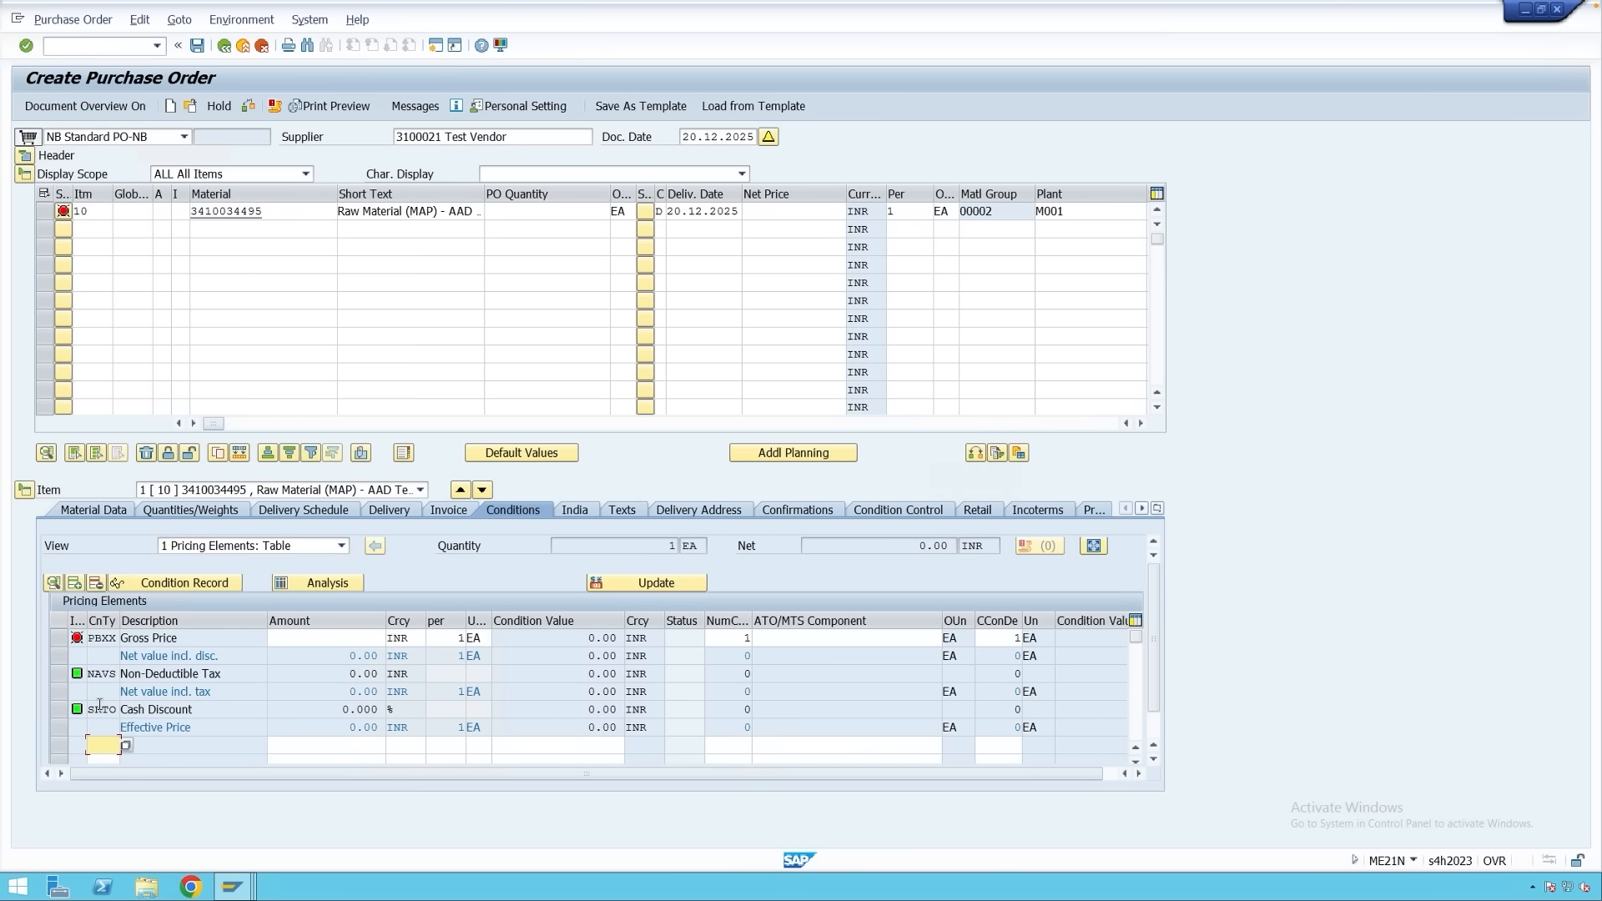
Compare the item's pricing conditions with the control data of schema ZM0001, marking the RA01 and PB00 lines.
mouse_move(233, 876)
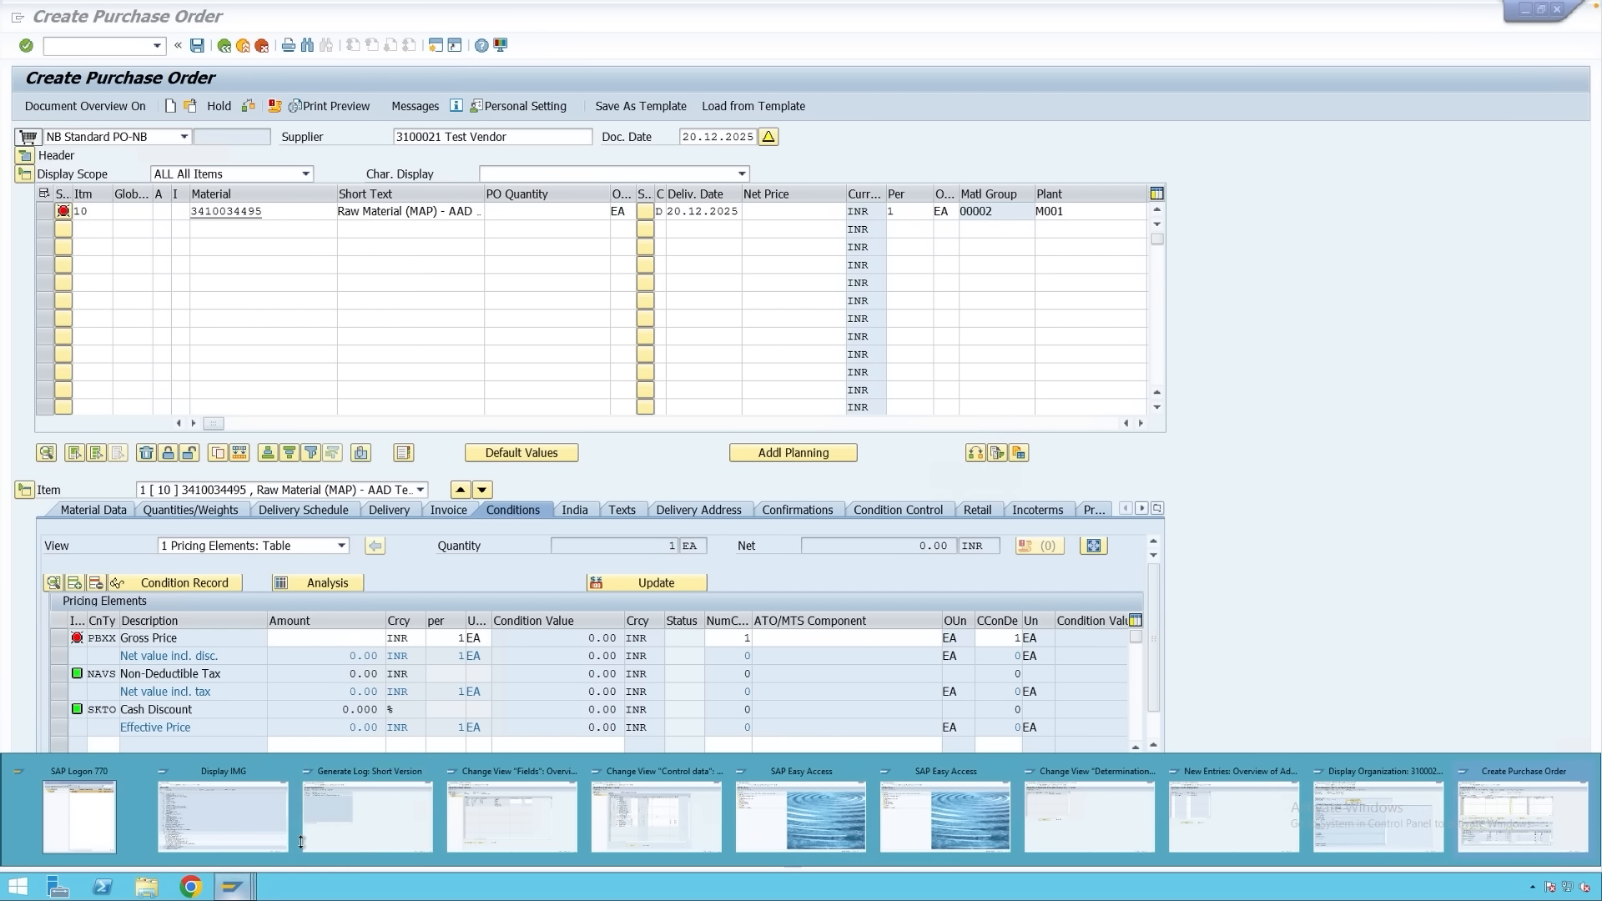
click(683, 820)
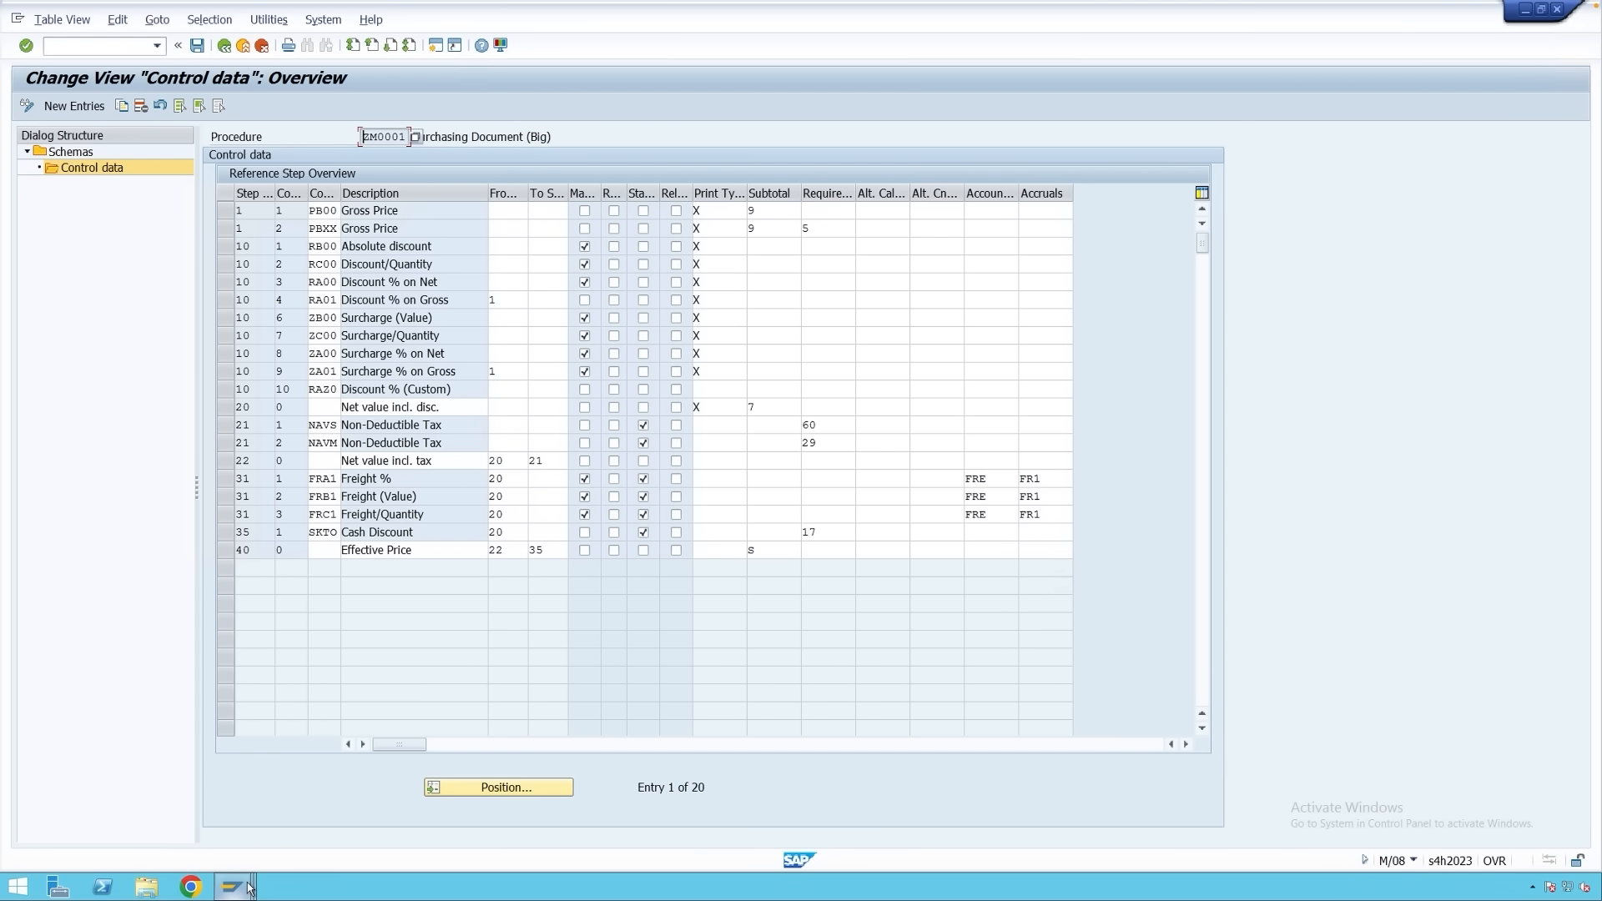
mouse_move(249, 887)
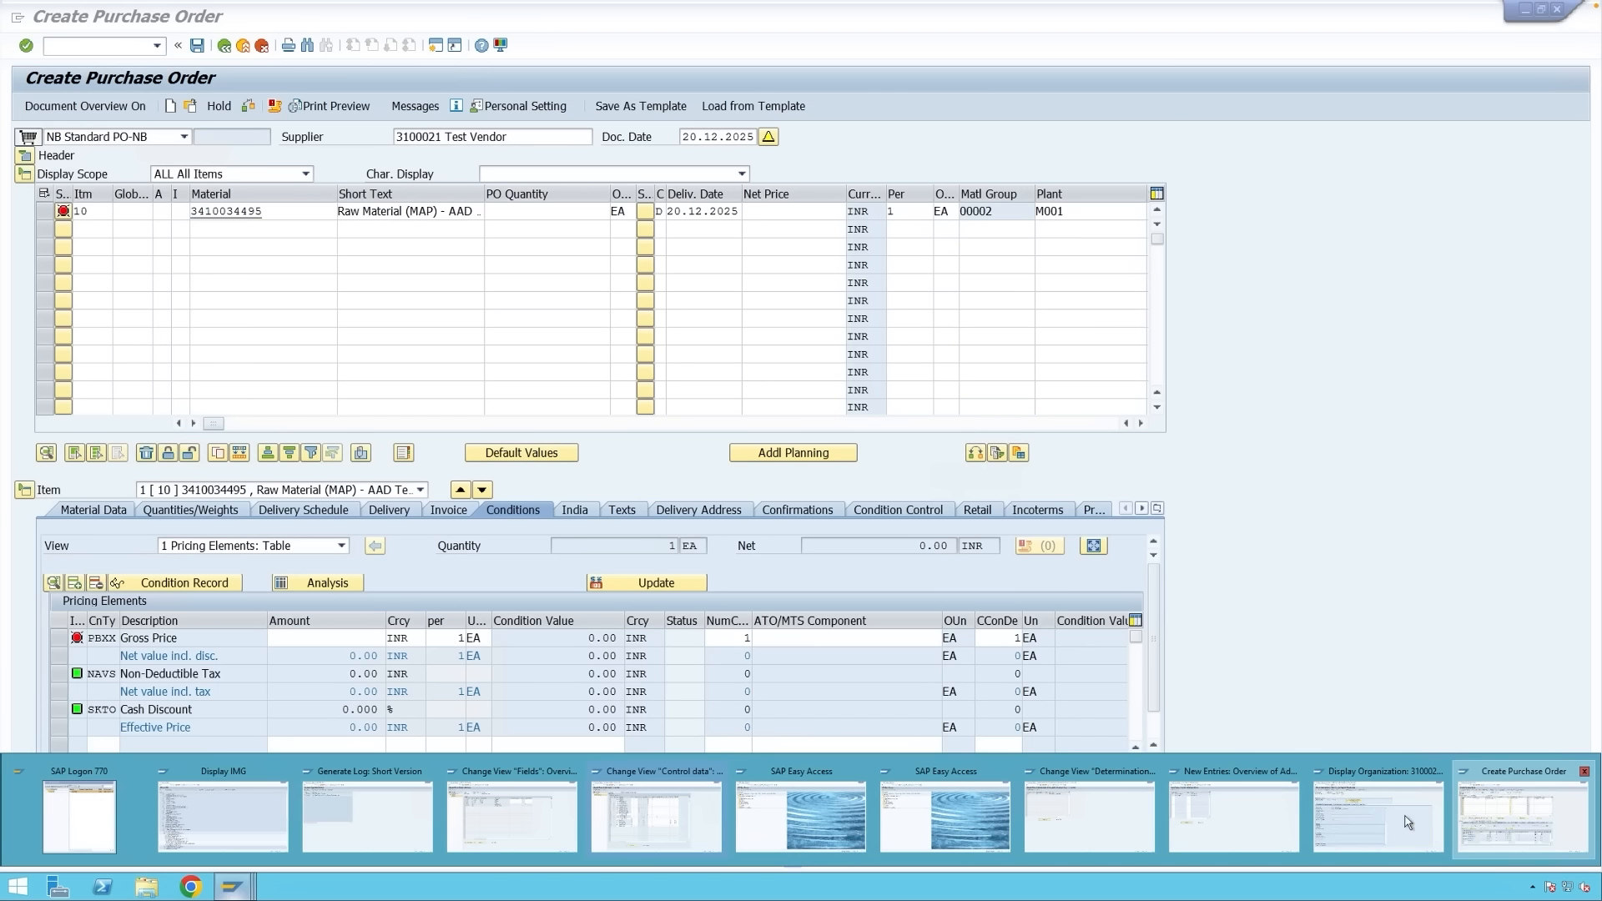
click(1522, 813)
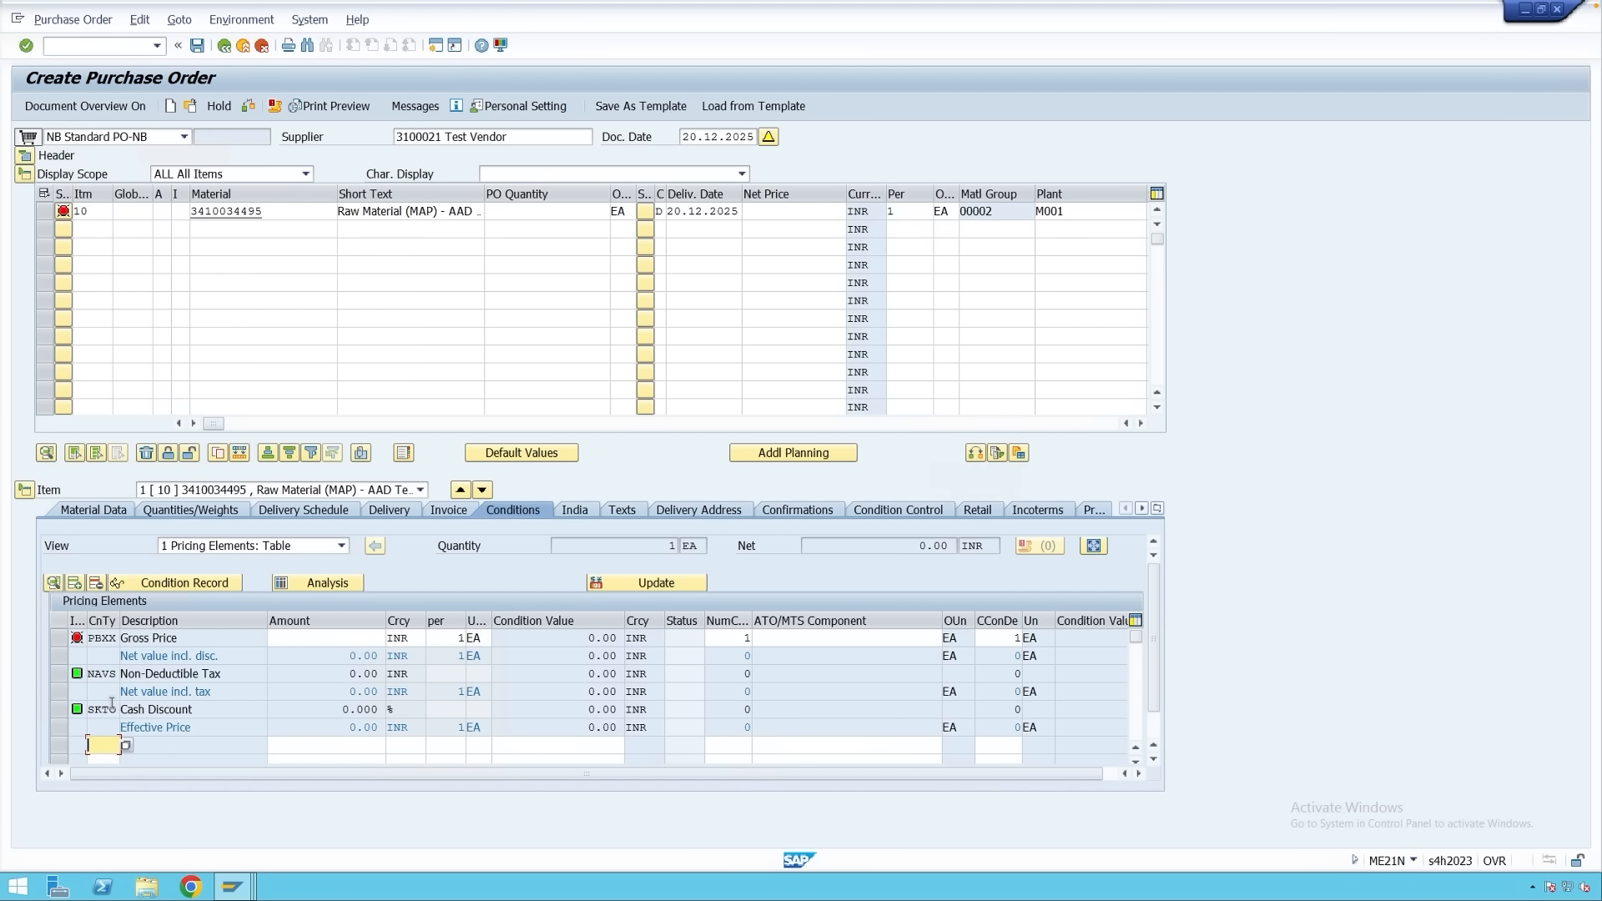
mouse_move(231, 886)
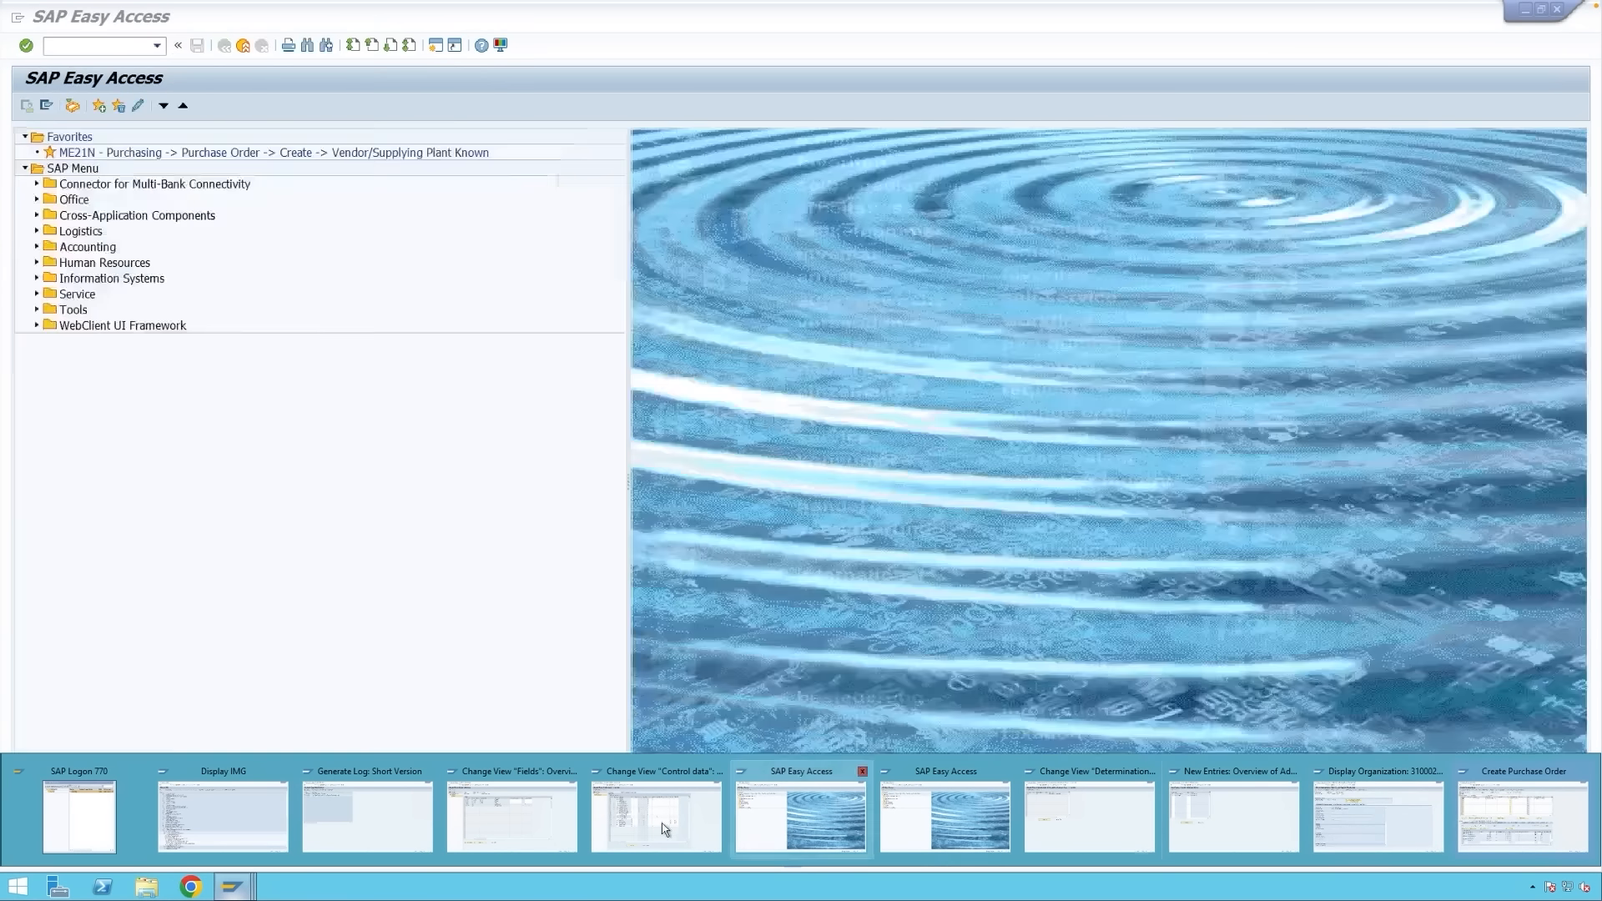
click(656, 813)
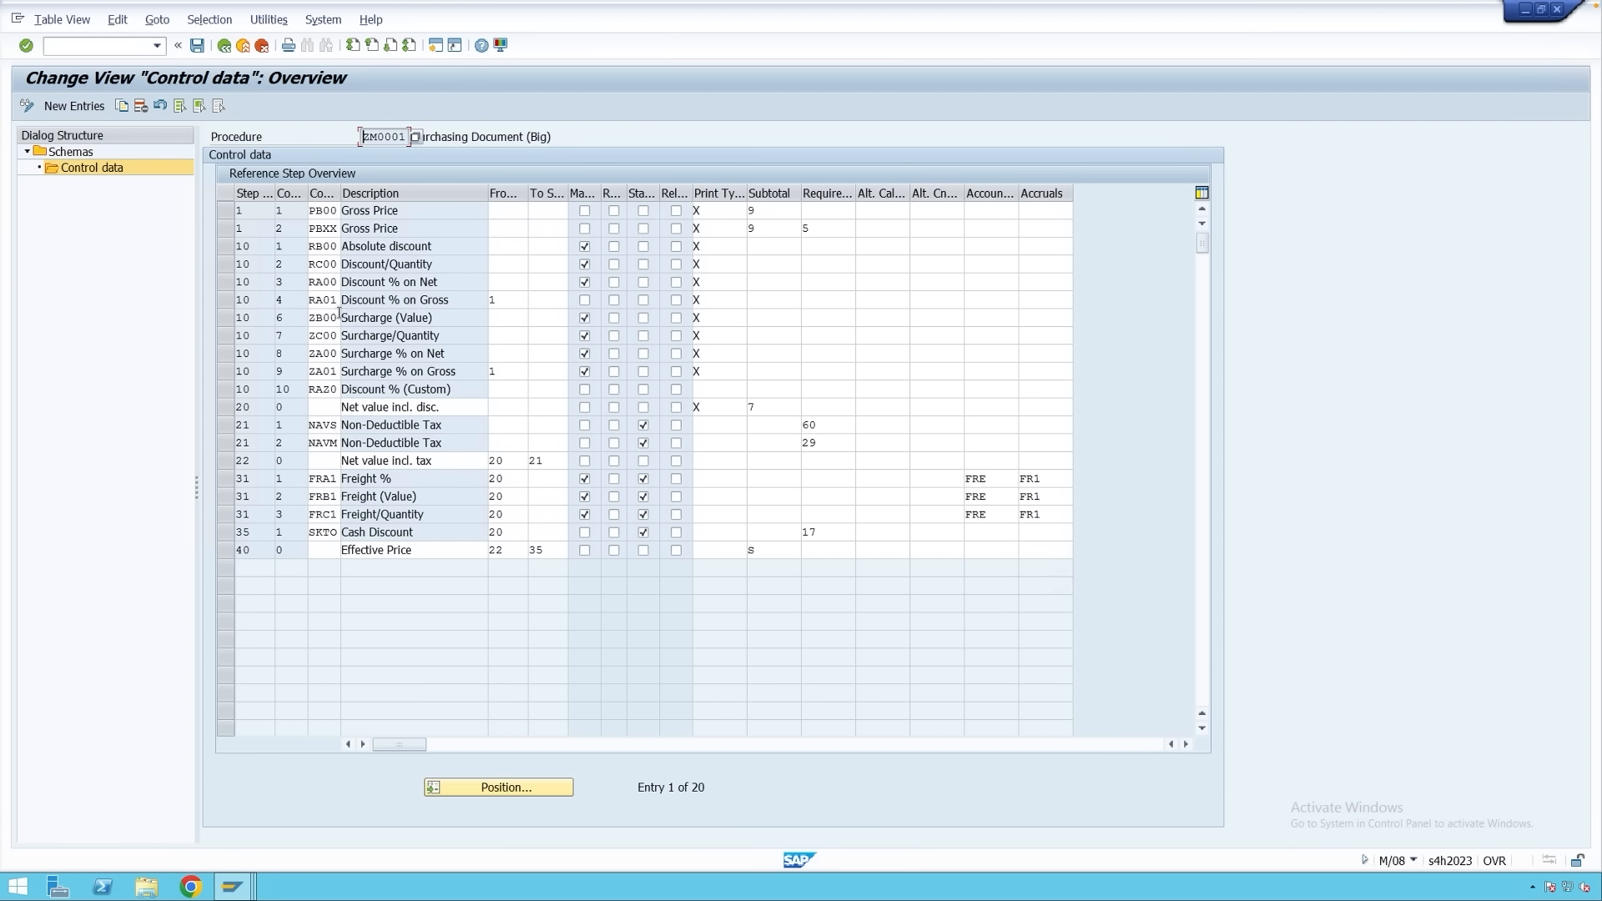
click(225, 299)
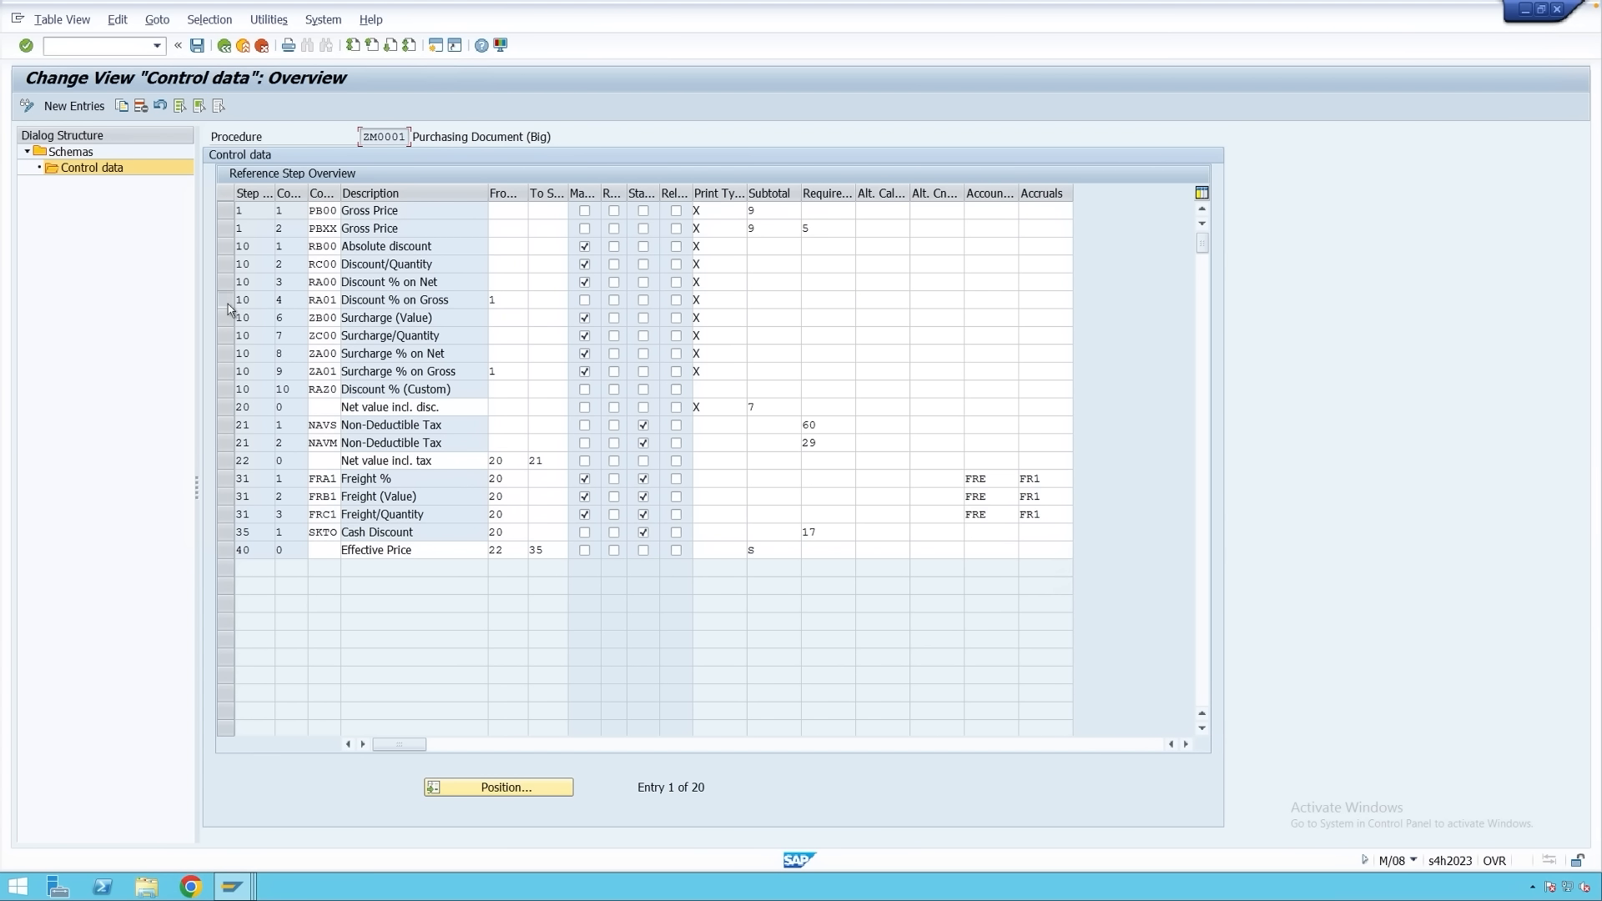
click(227, 212)
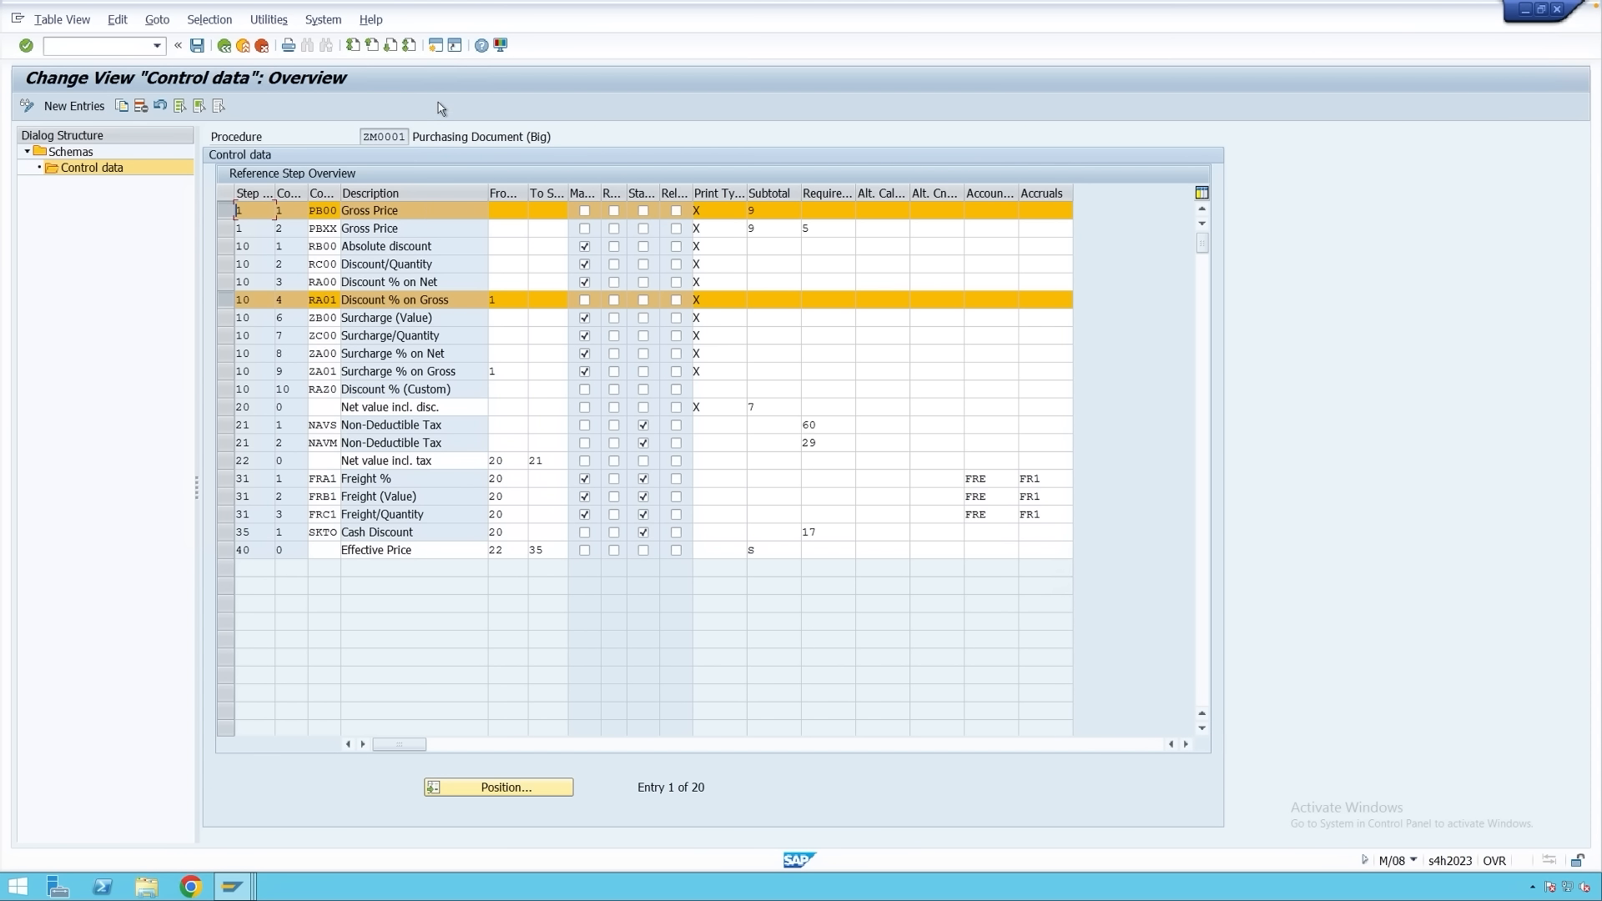
Start transaction M/06 in another session and view the details of condition type RA01.
click(434, 45)
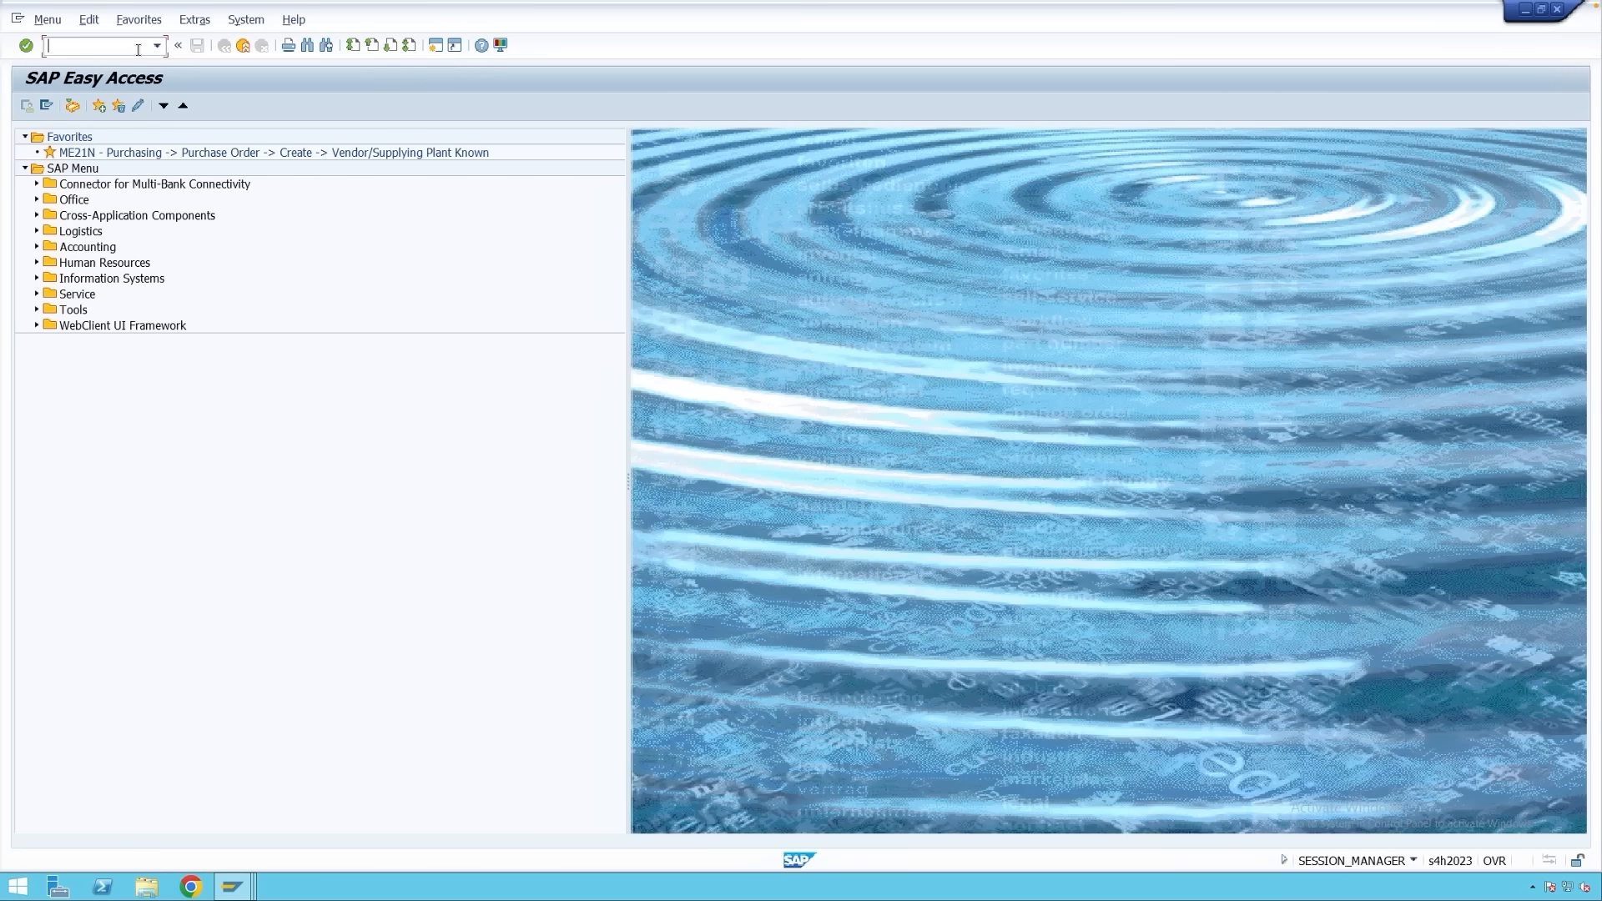
text(m0)
key(BackSpace)
text(/06)
key(Return)
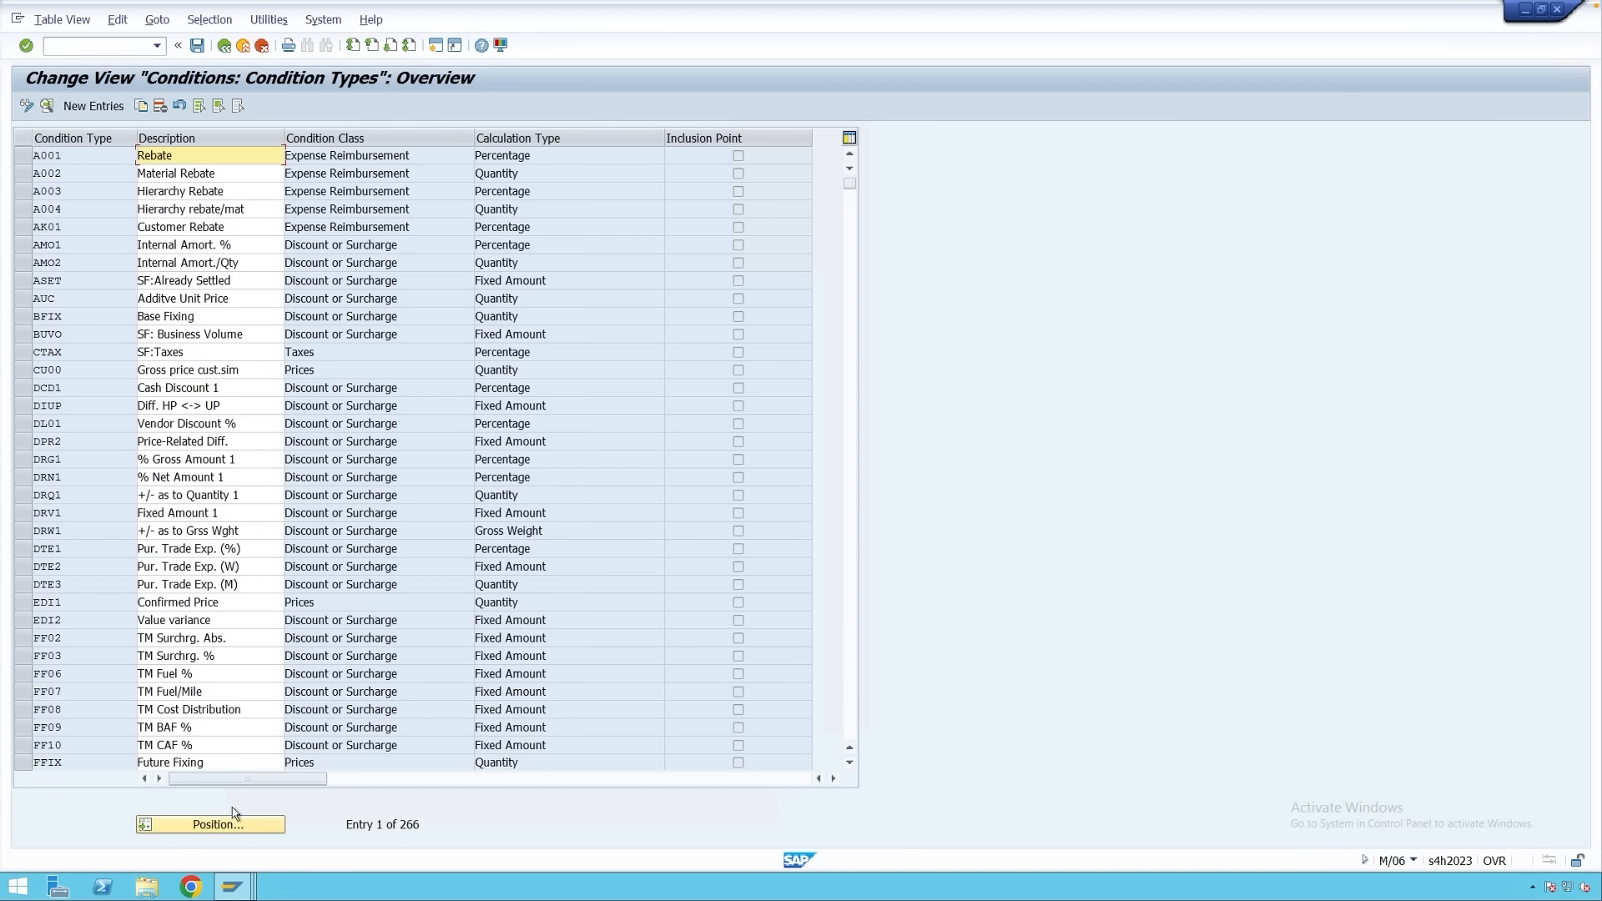
click(214, 824)
text(zfr1)
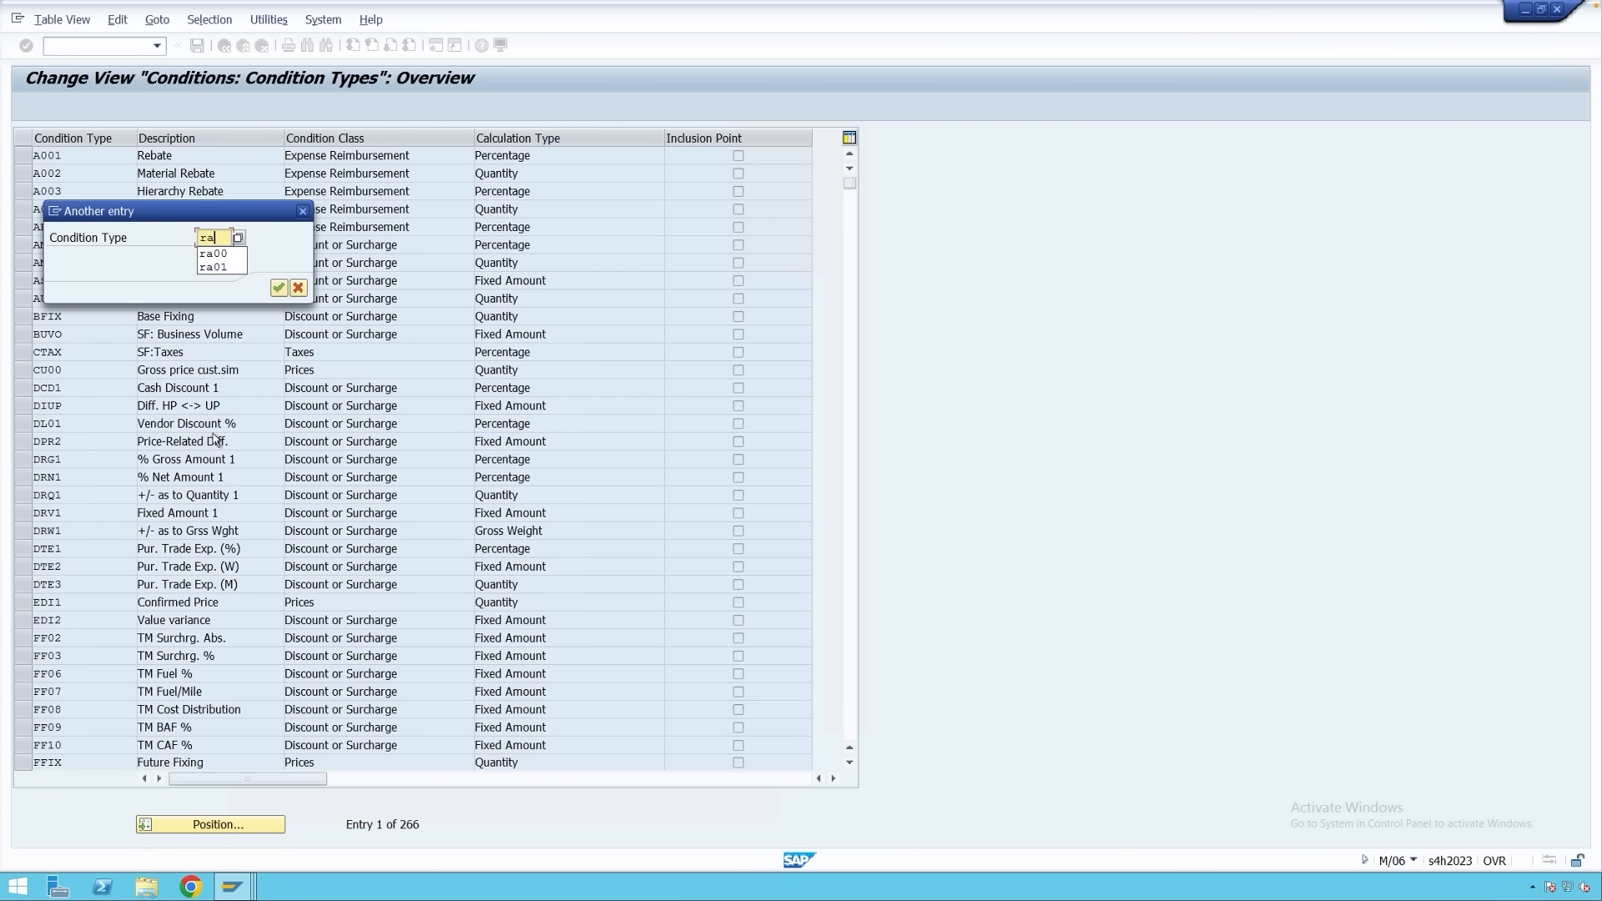
key(Return)
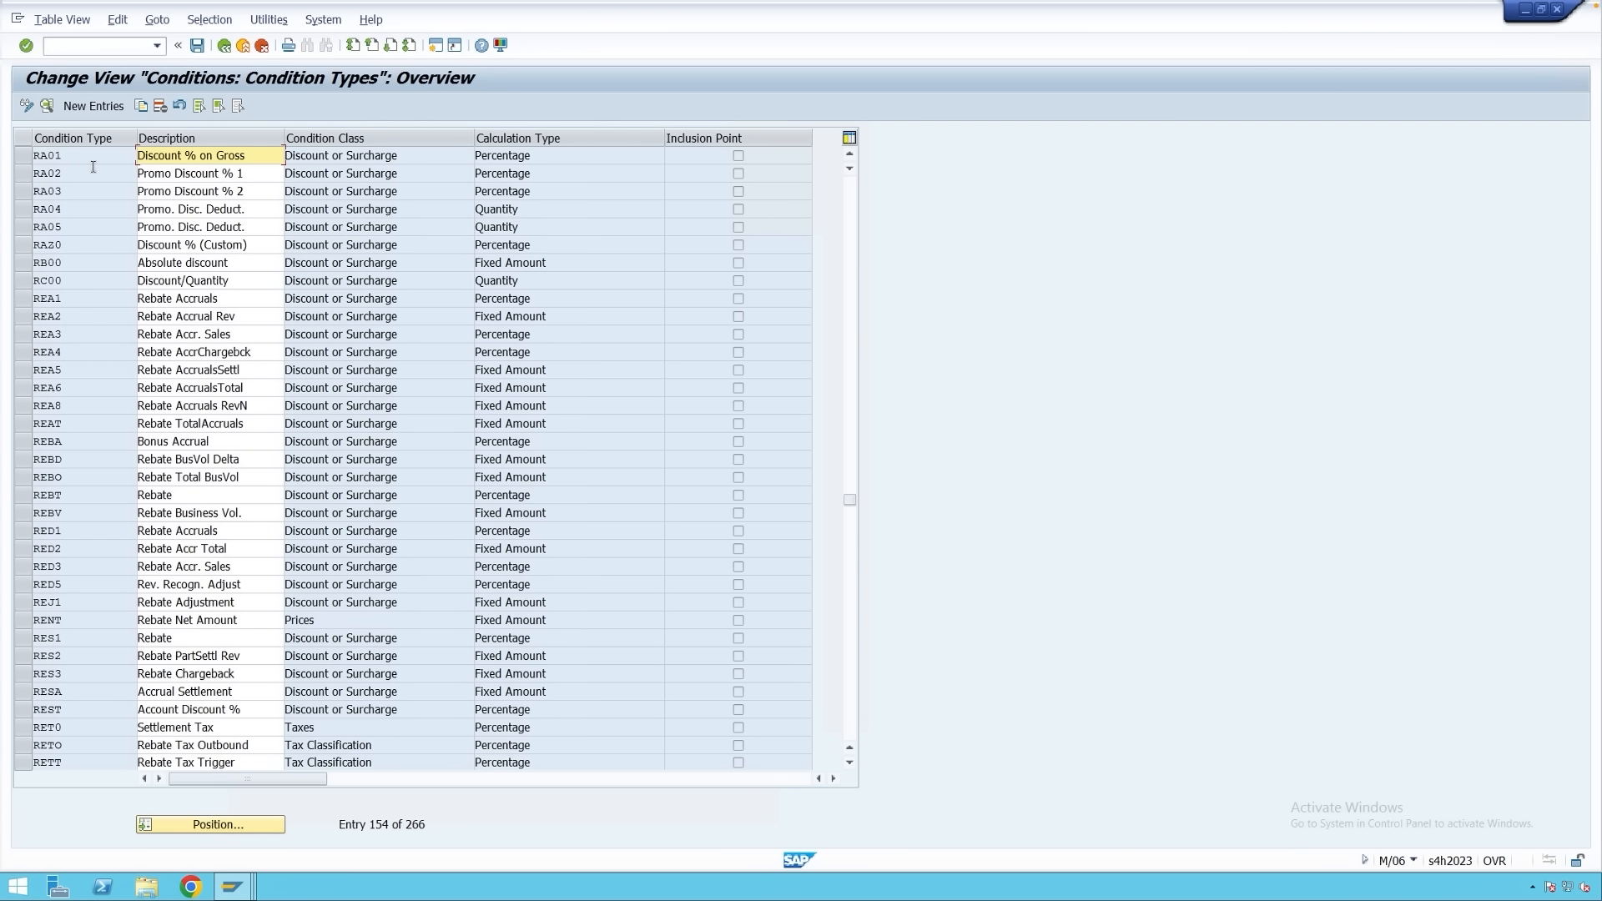
double_click(61, 154)
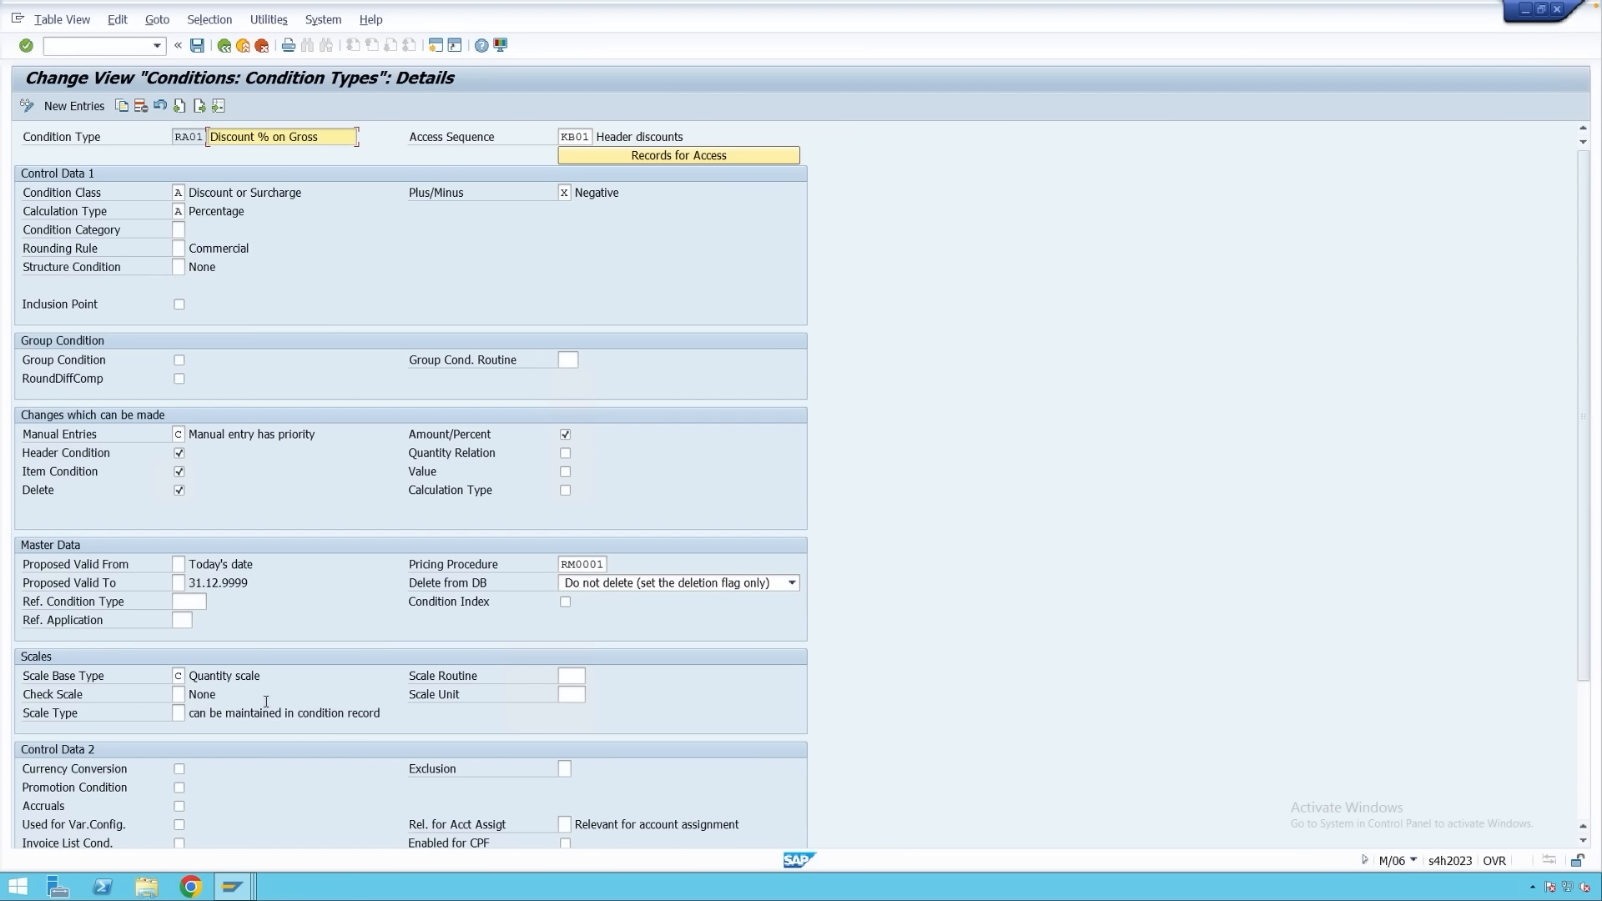
Return to the purchase order and examine the RA00, PB00, RAZ0 and SKTO entries in the item's pricing analysis.
click(232, 886)
click(1418, 823)
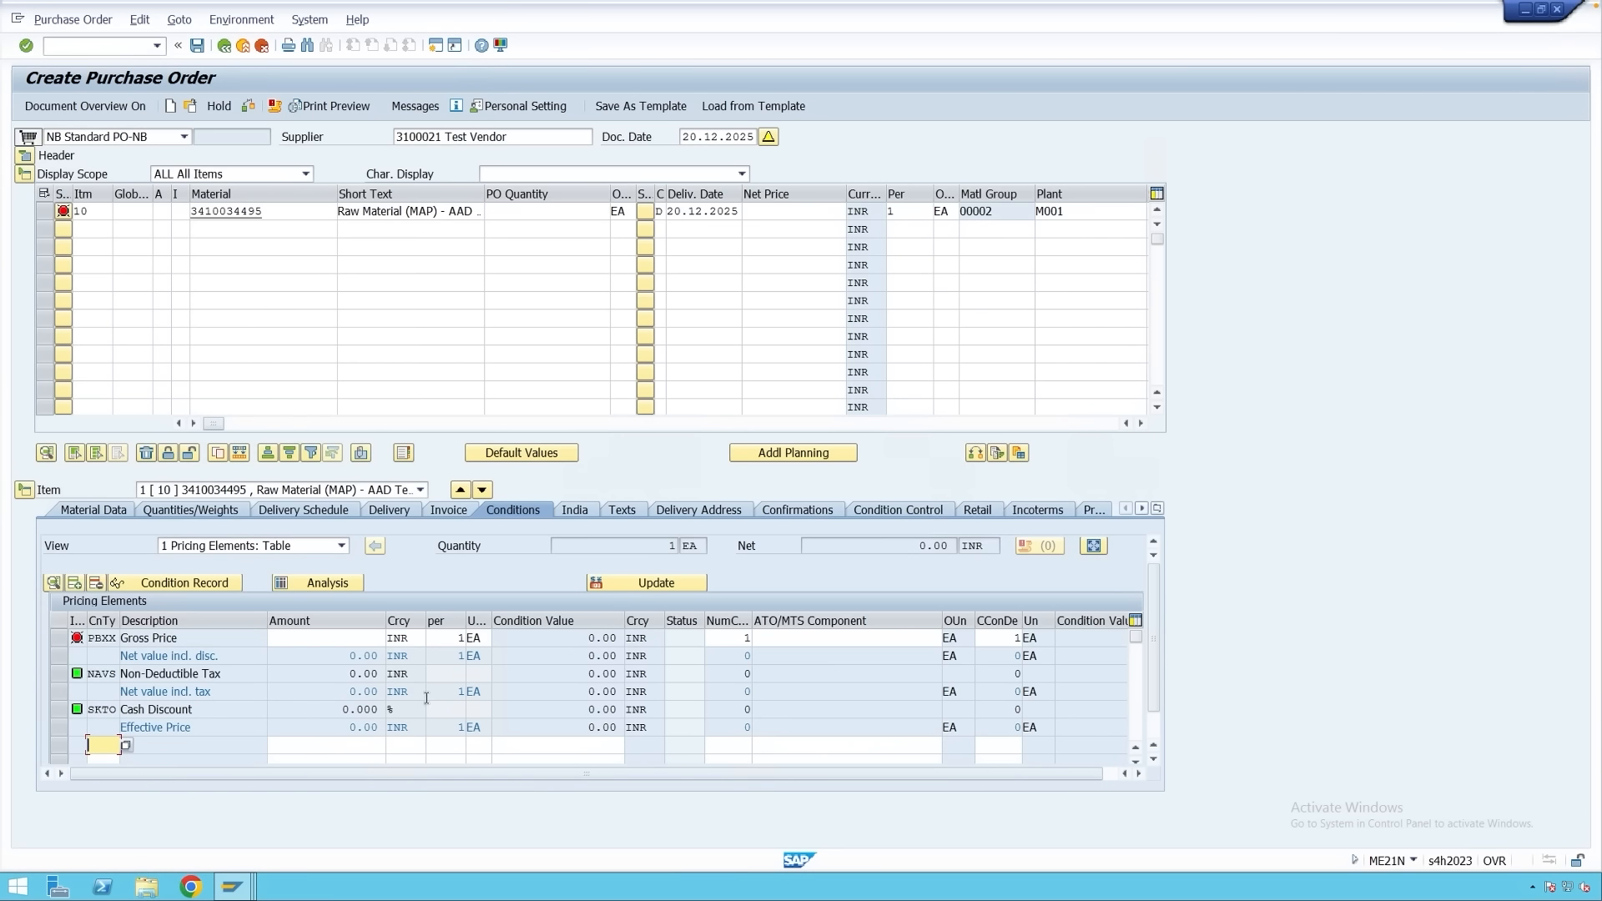
click(351, 590)
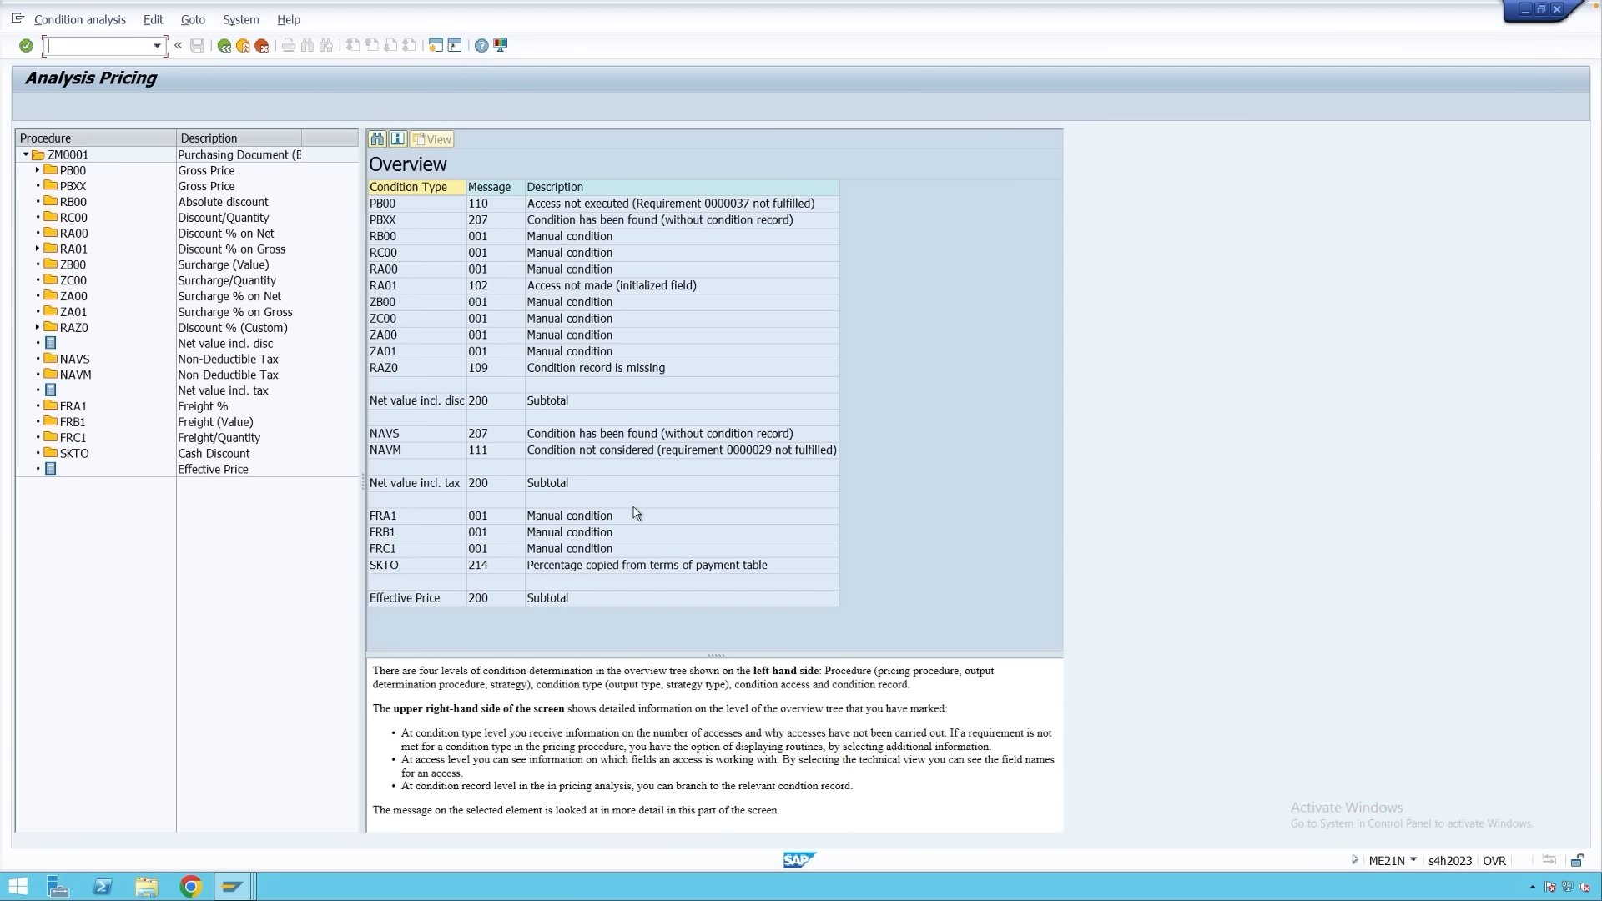
click(432, 237)
click(432, 269)
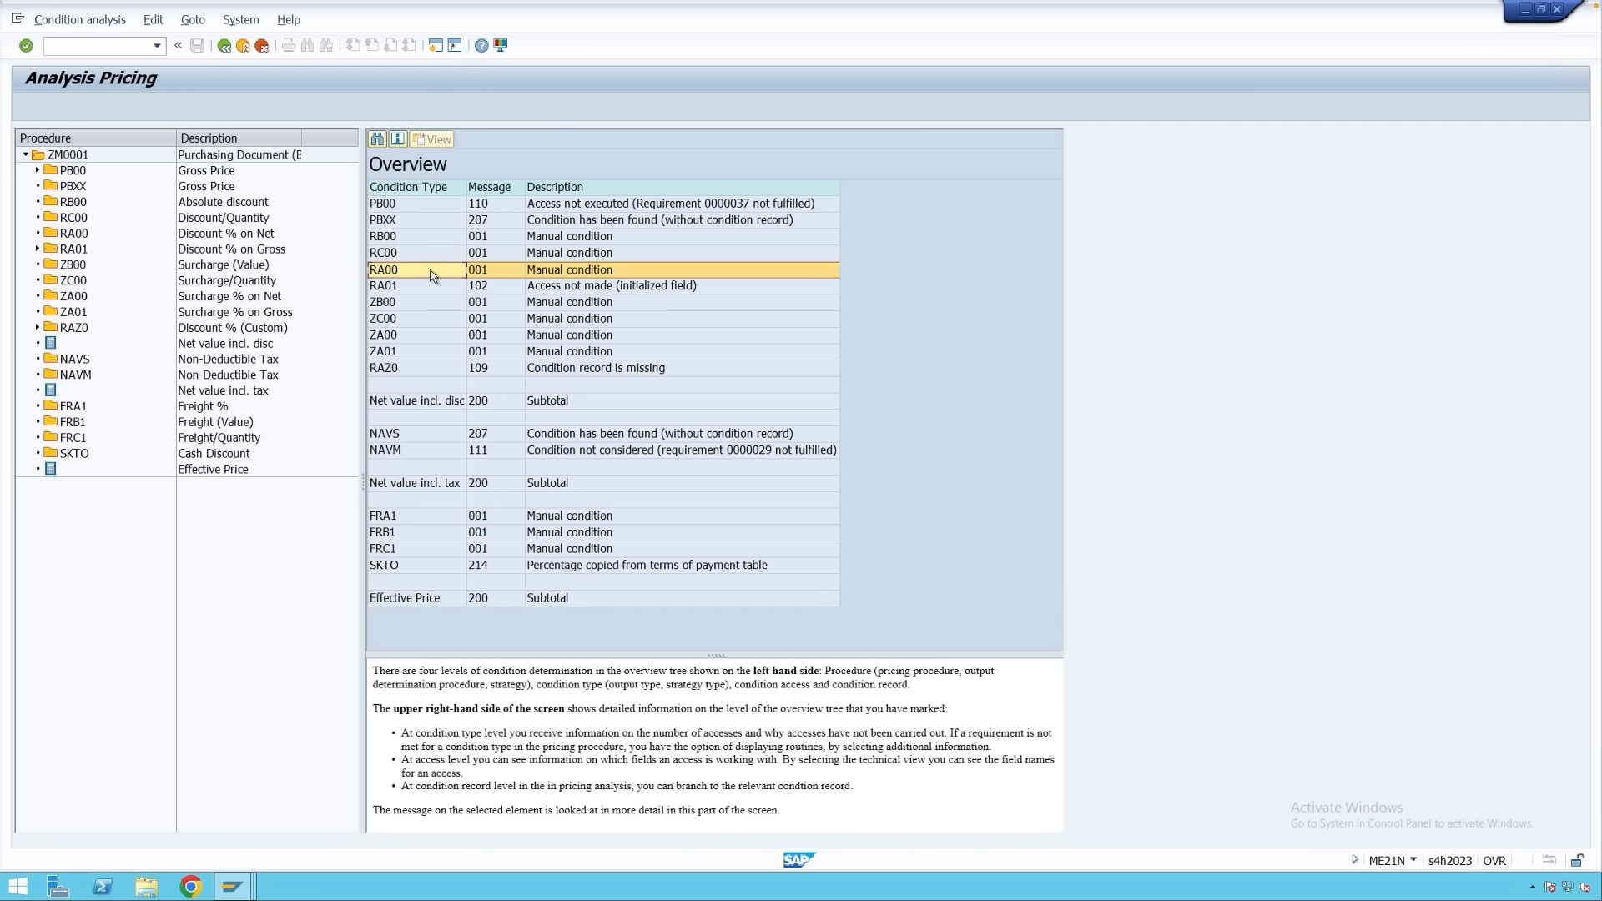
click(434, 205)
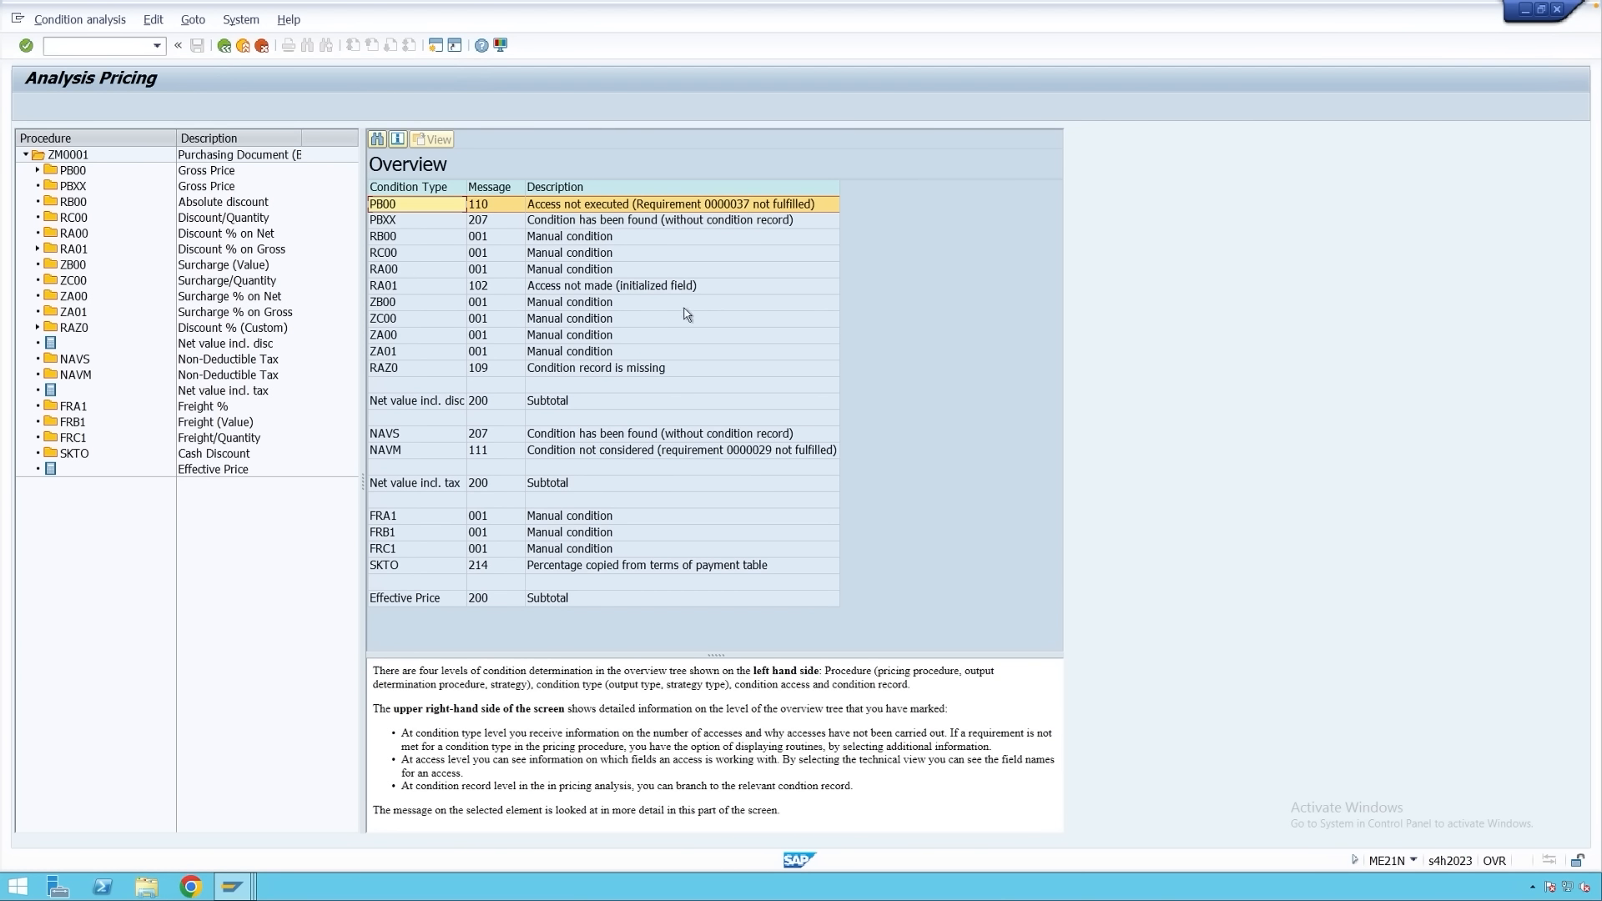
click(655, 369)
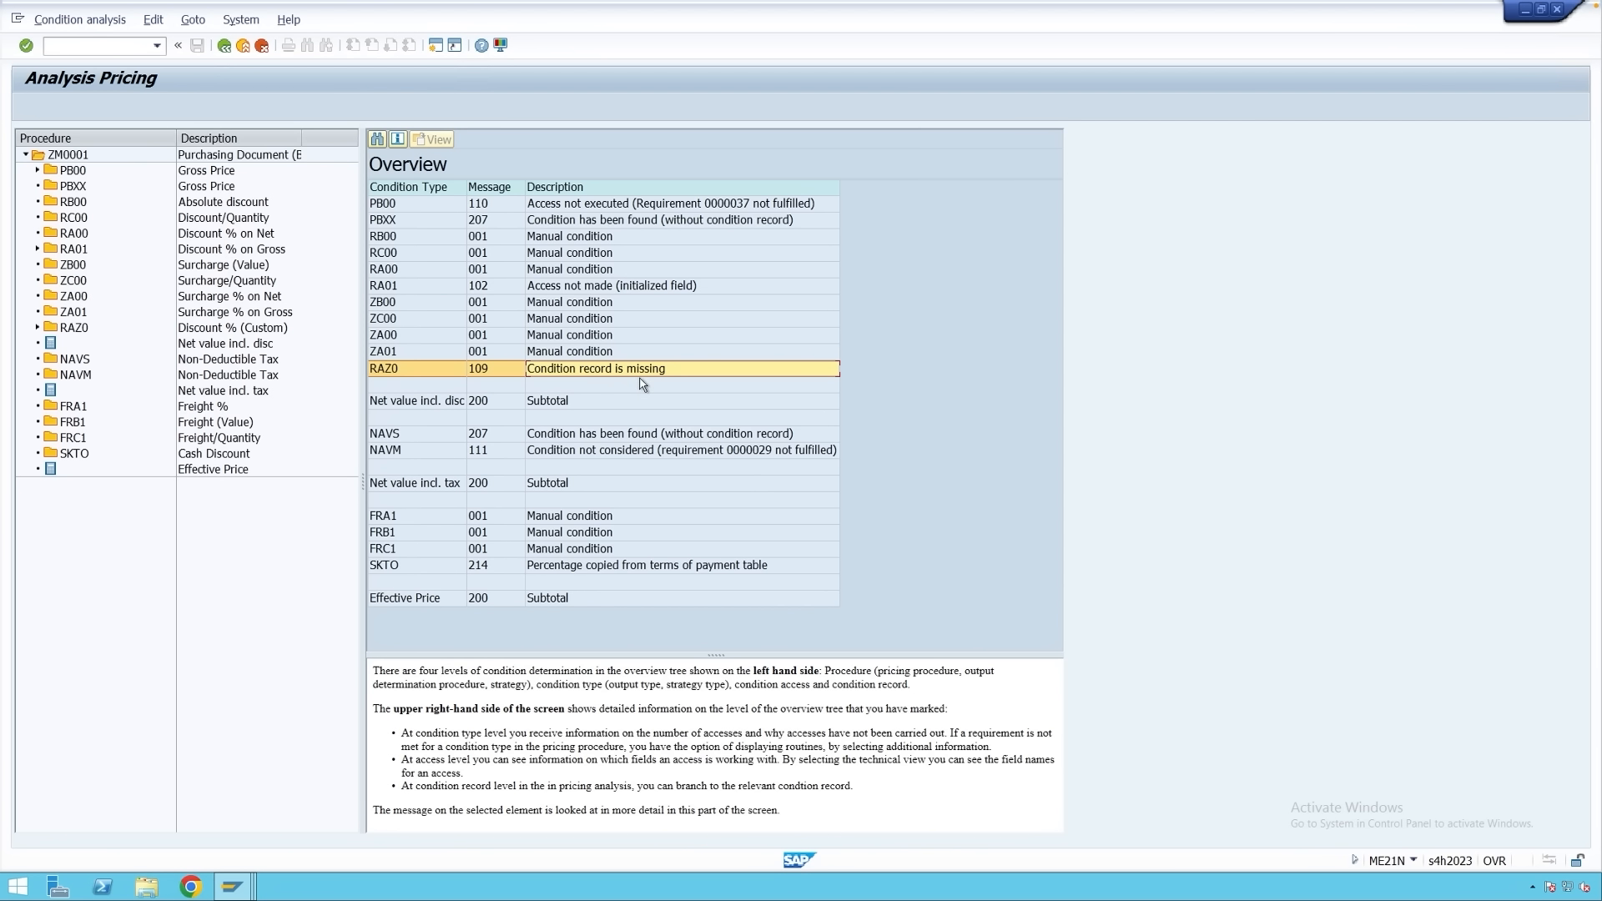
click(392, 567)
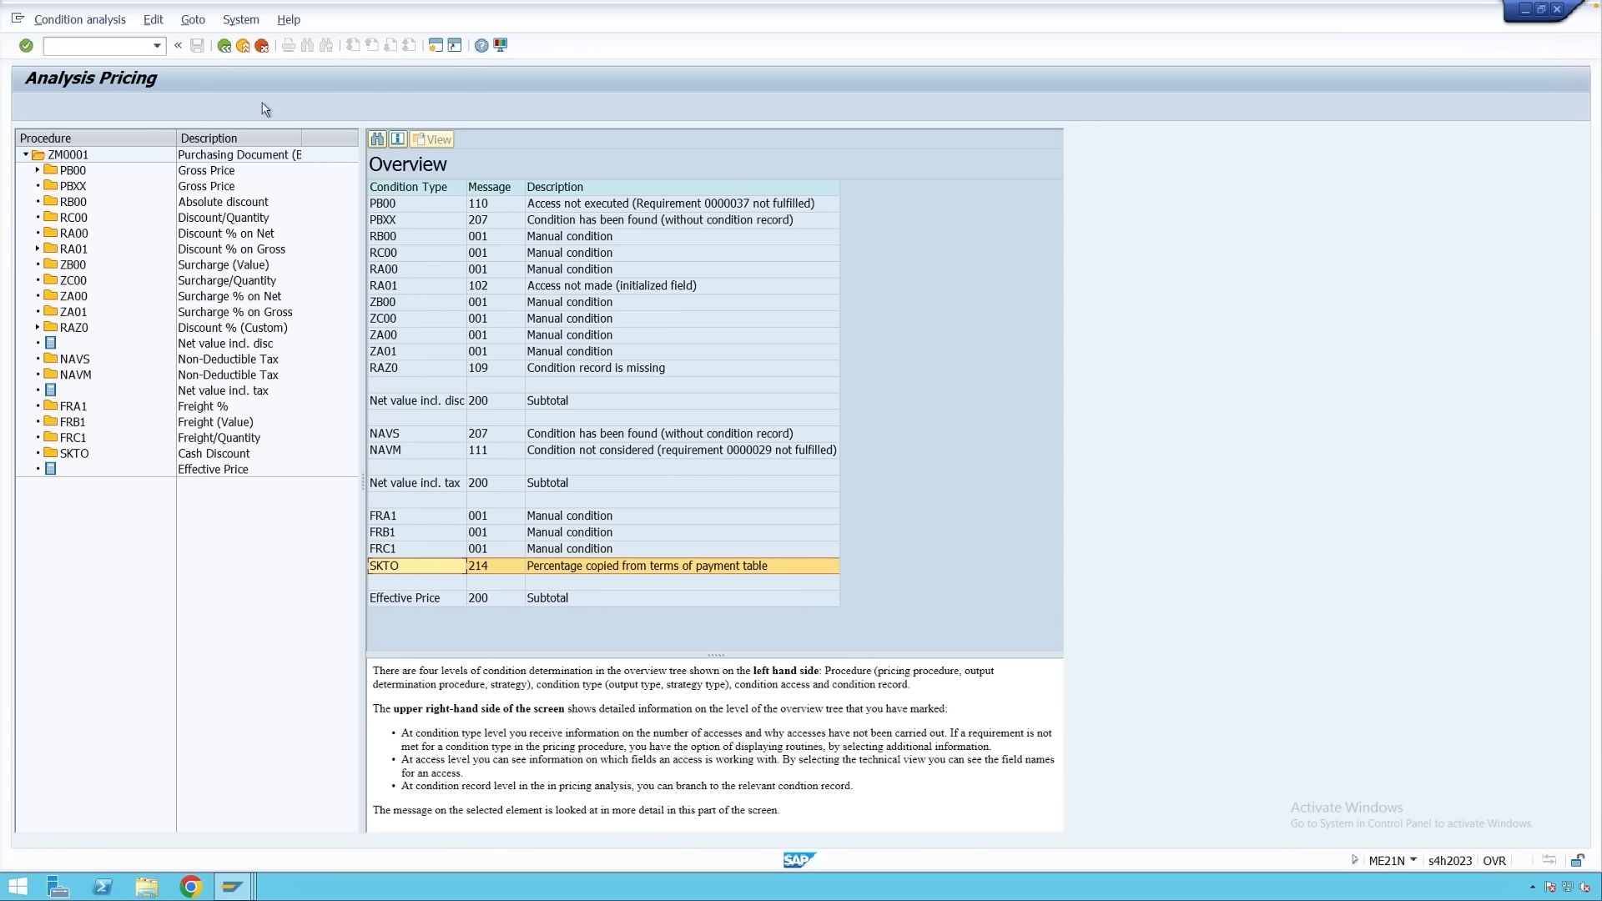
click(223, 45)
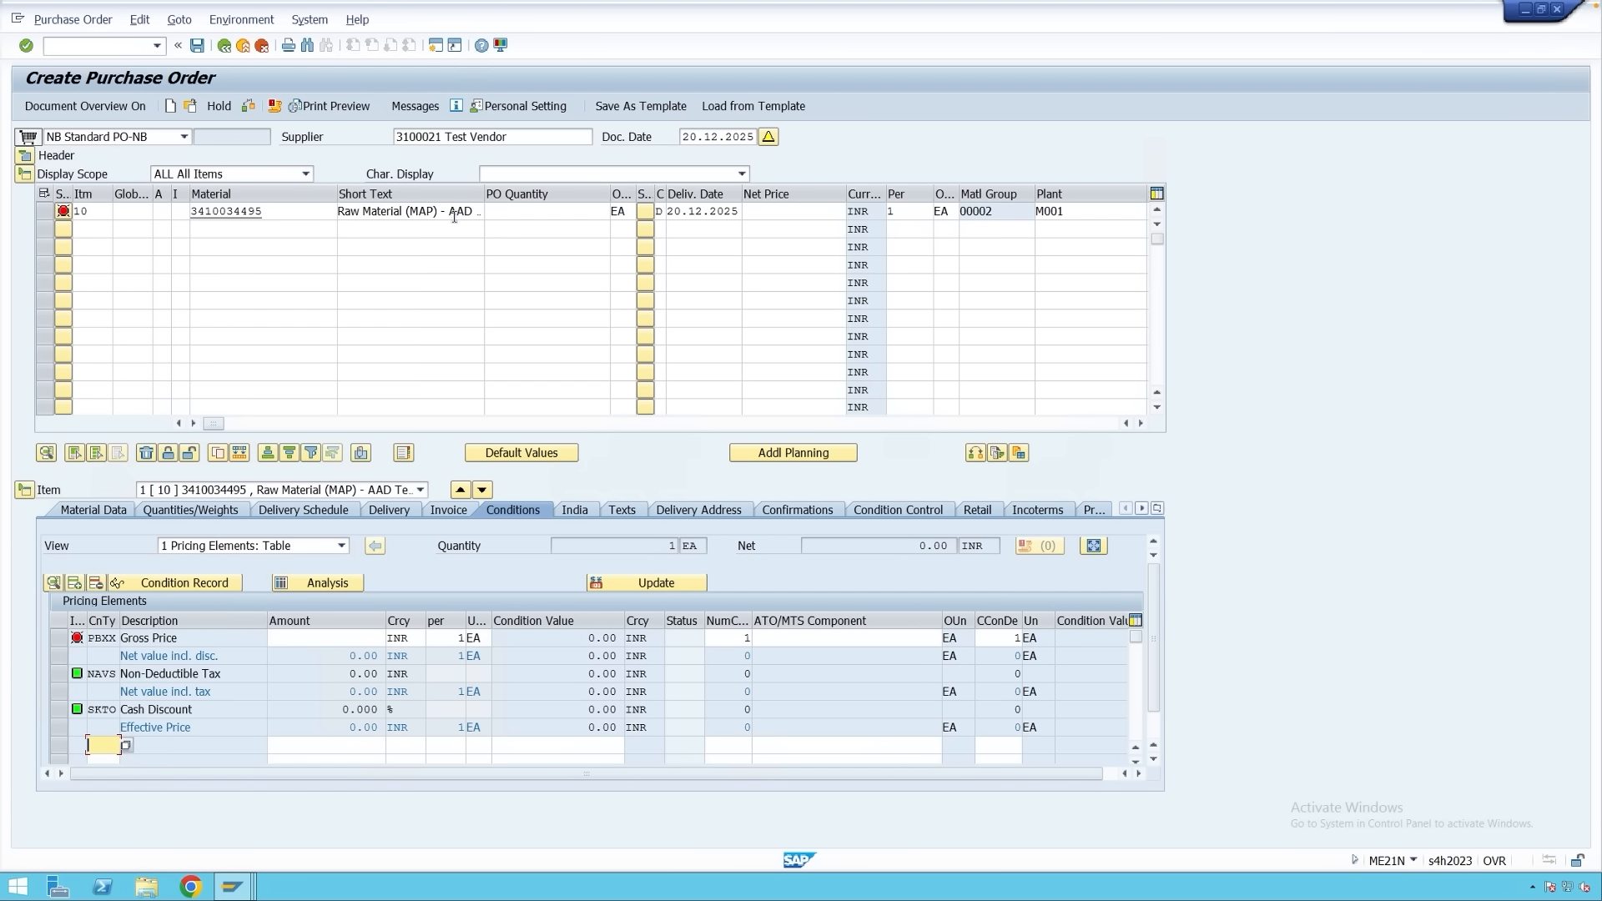
Start transaction MEK1 in a new session and call up the key combinations for condition type RAZ0.
click(437, 46)
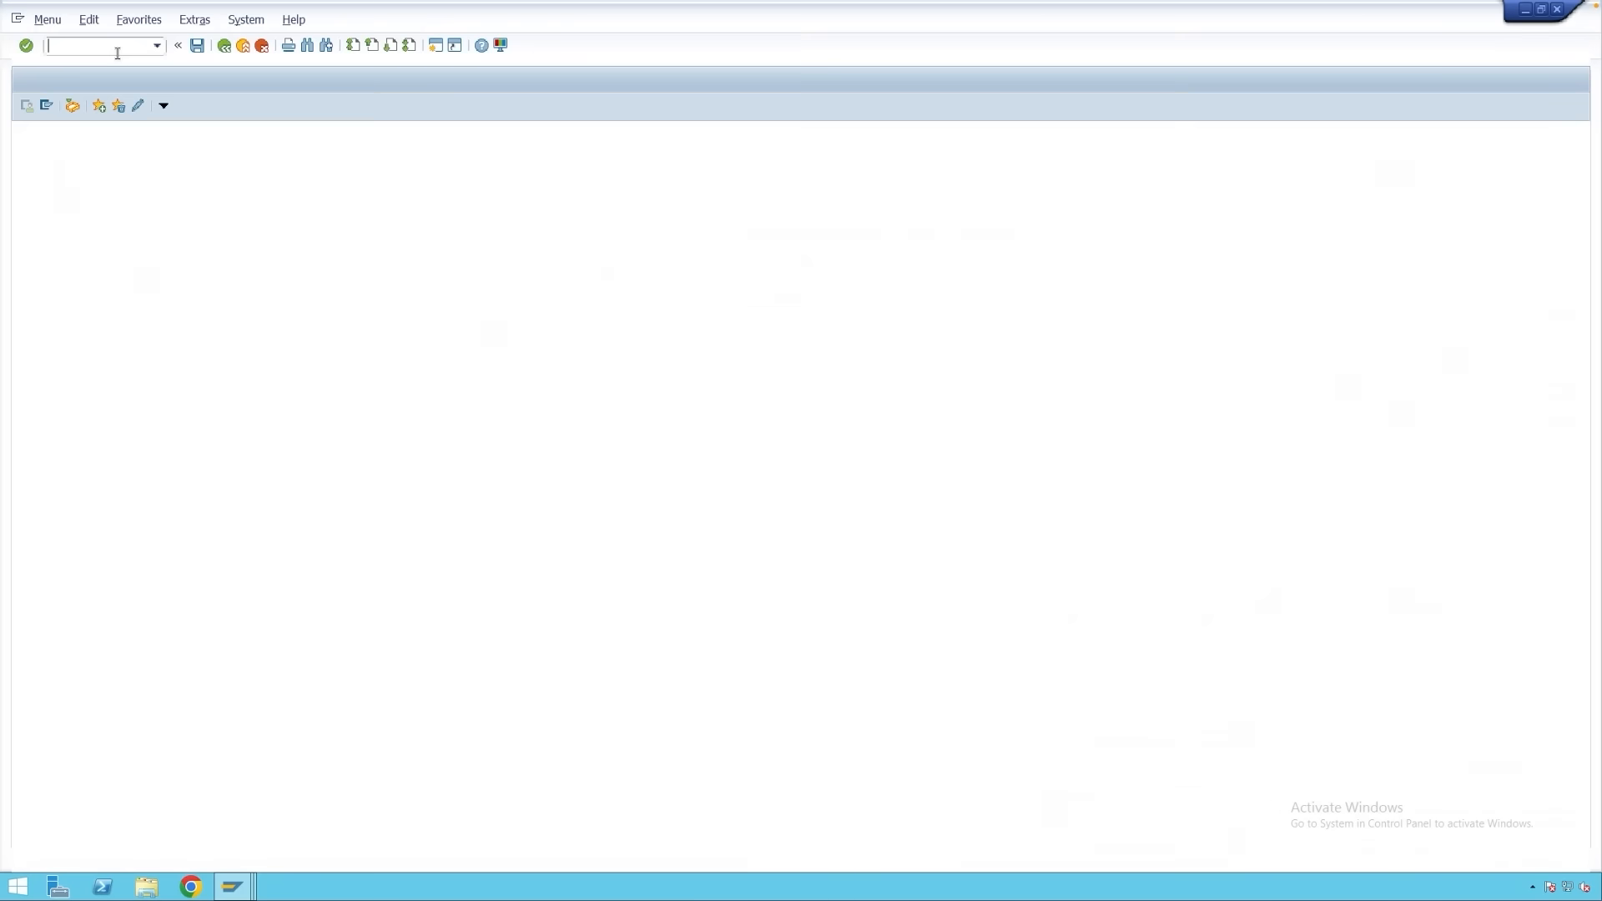
text(mek1)
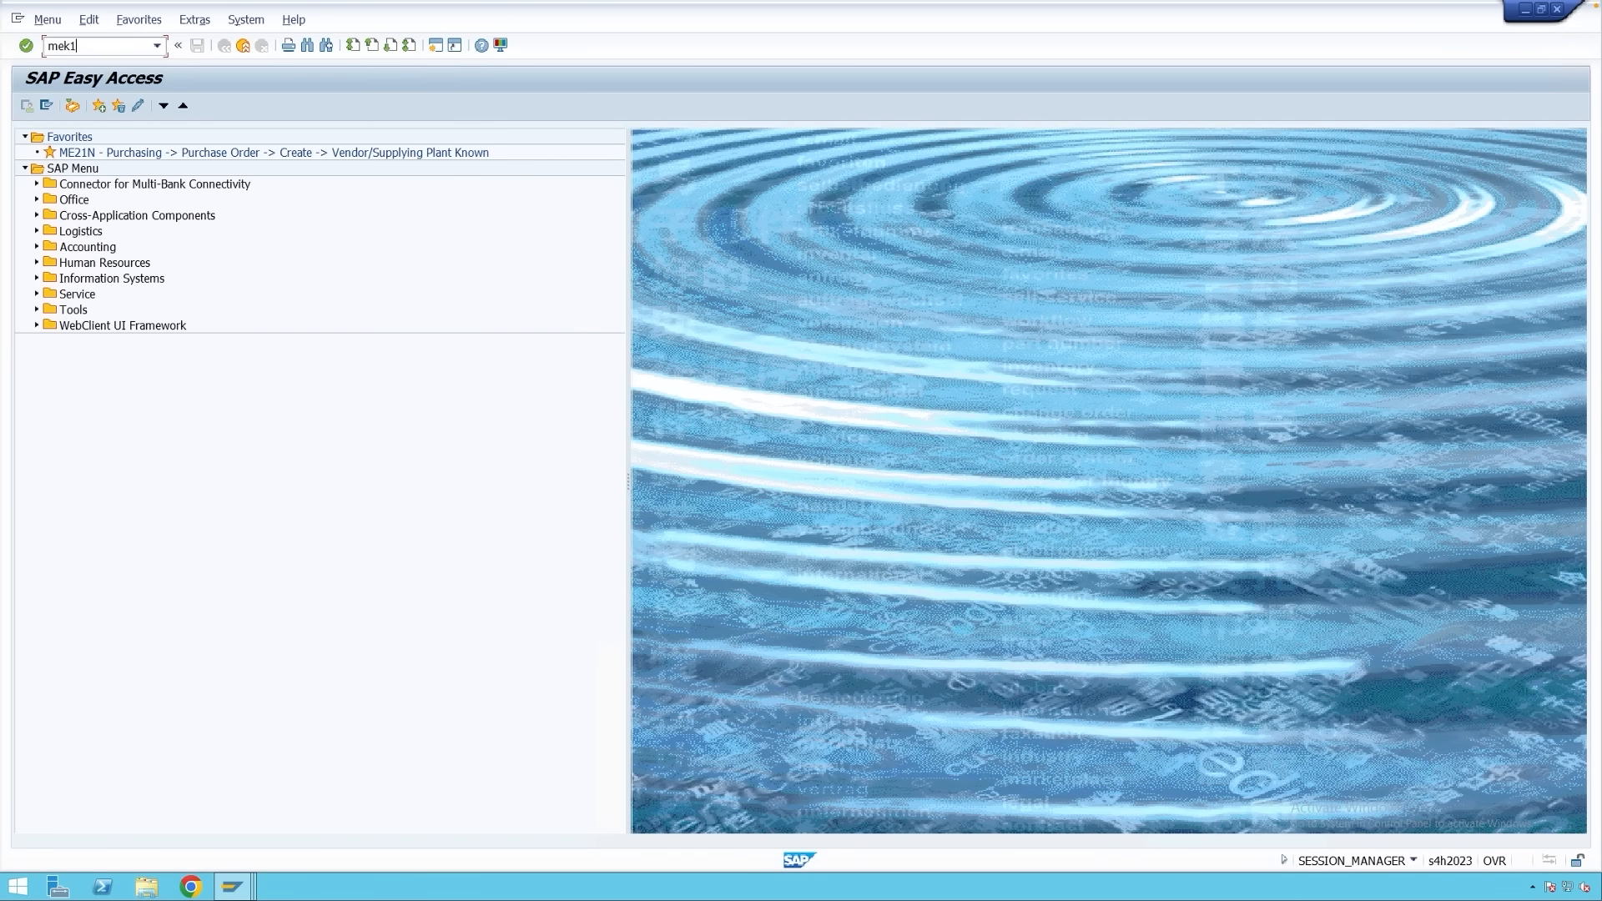
key(Return)
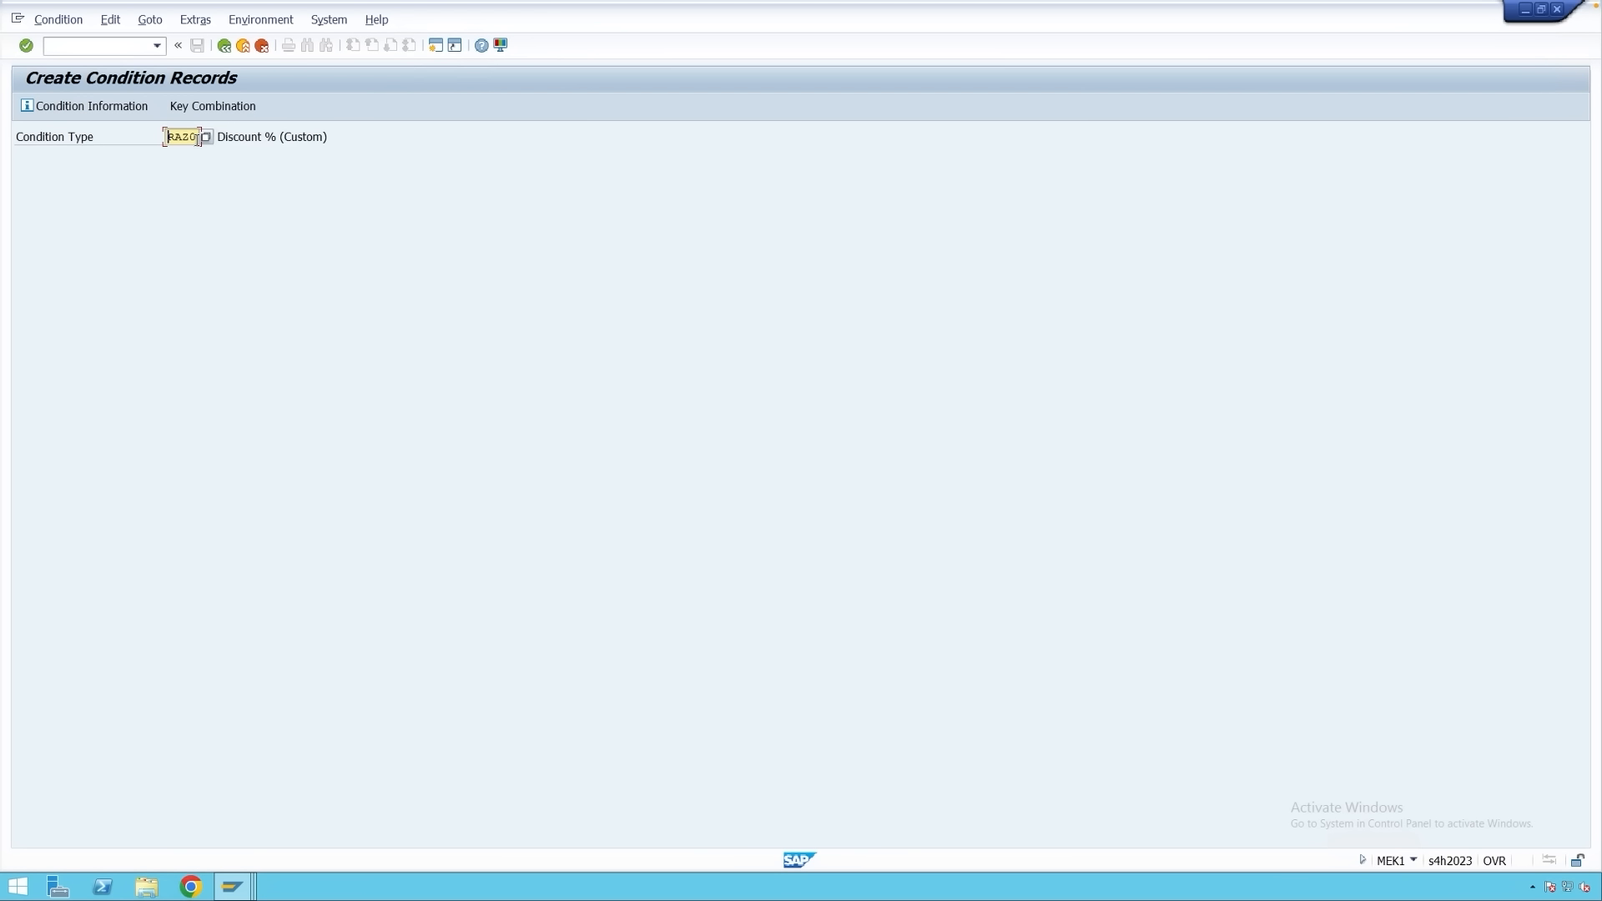
drag(198, 137, 146, 140)
key(BackSpace)
click(174, 138)
text(raz0)
key(Return)
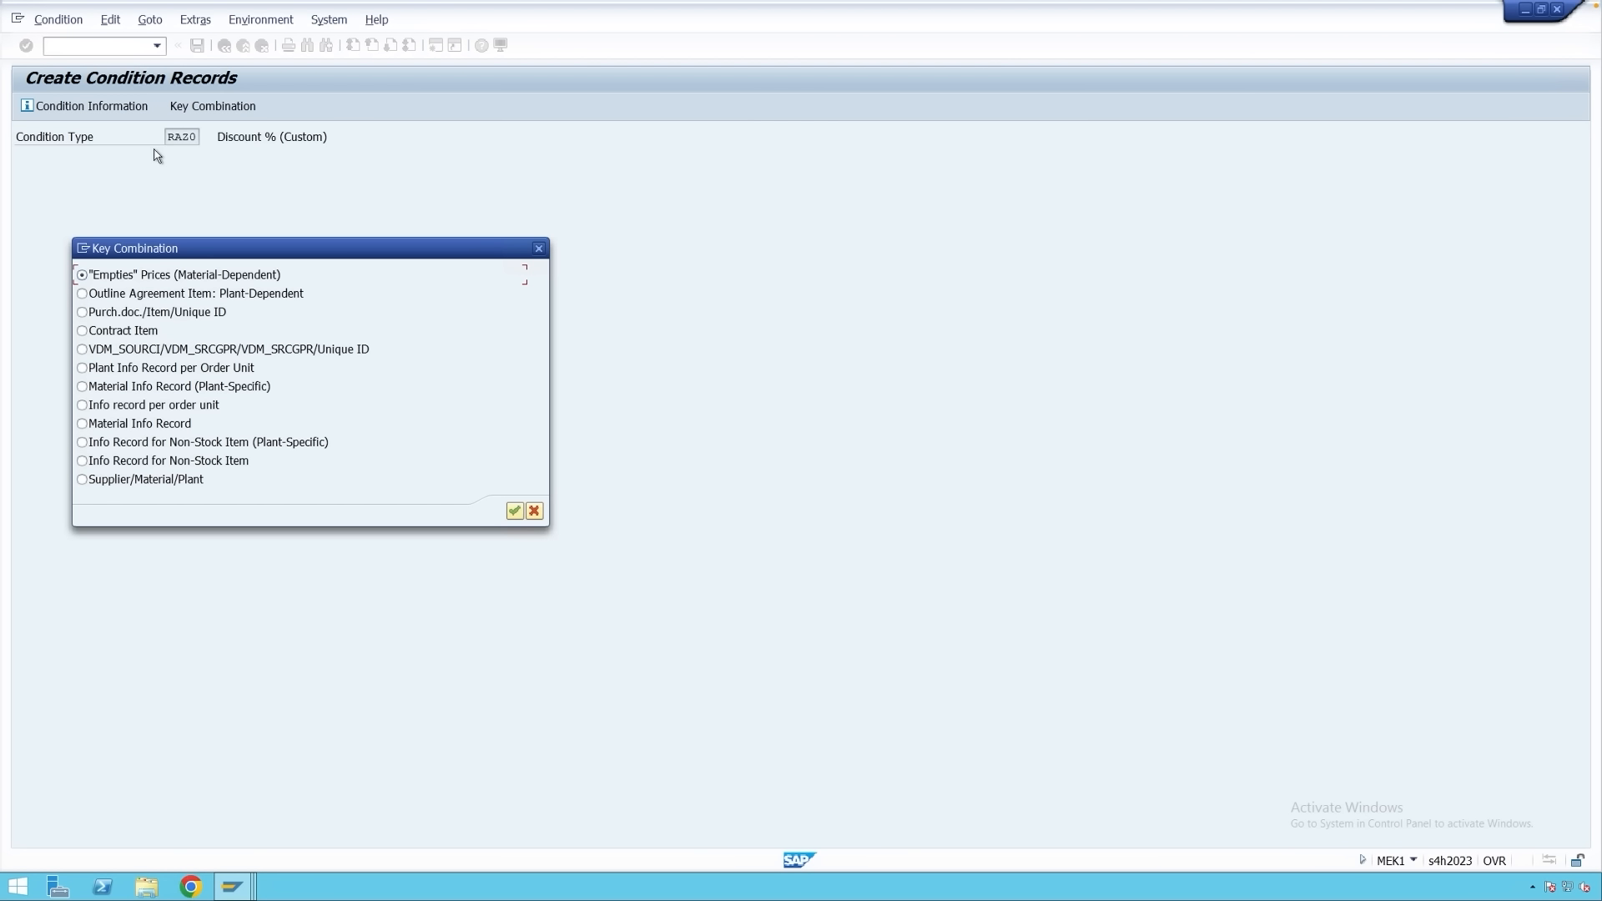
Switch to the condition types session and view the details of RAZ0 to check its access sequence.
mouse_move(233, 886)
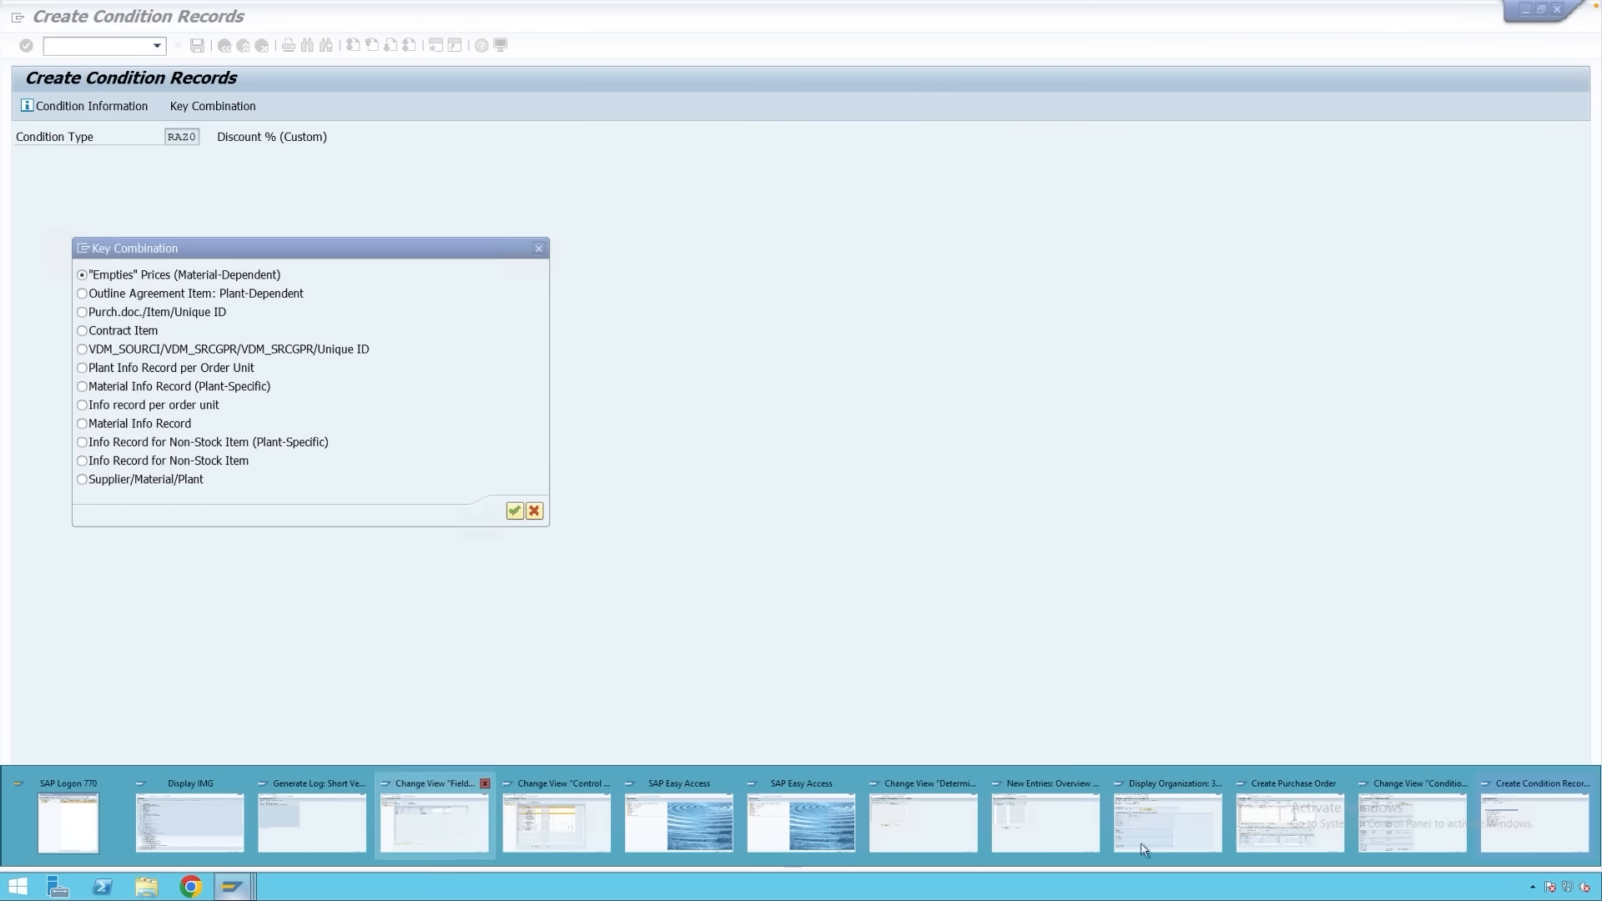
click(1409, 839)
click(224, 46)
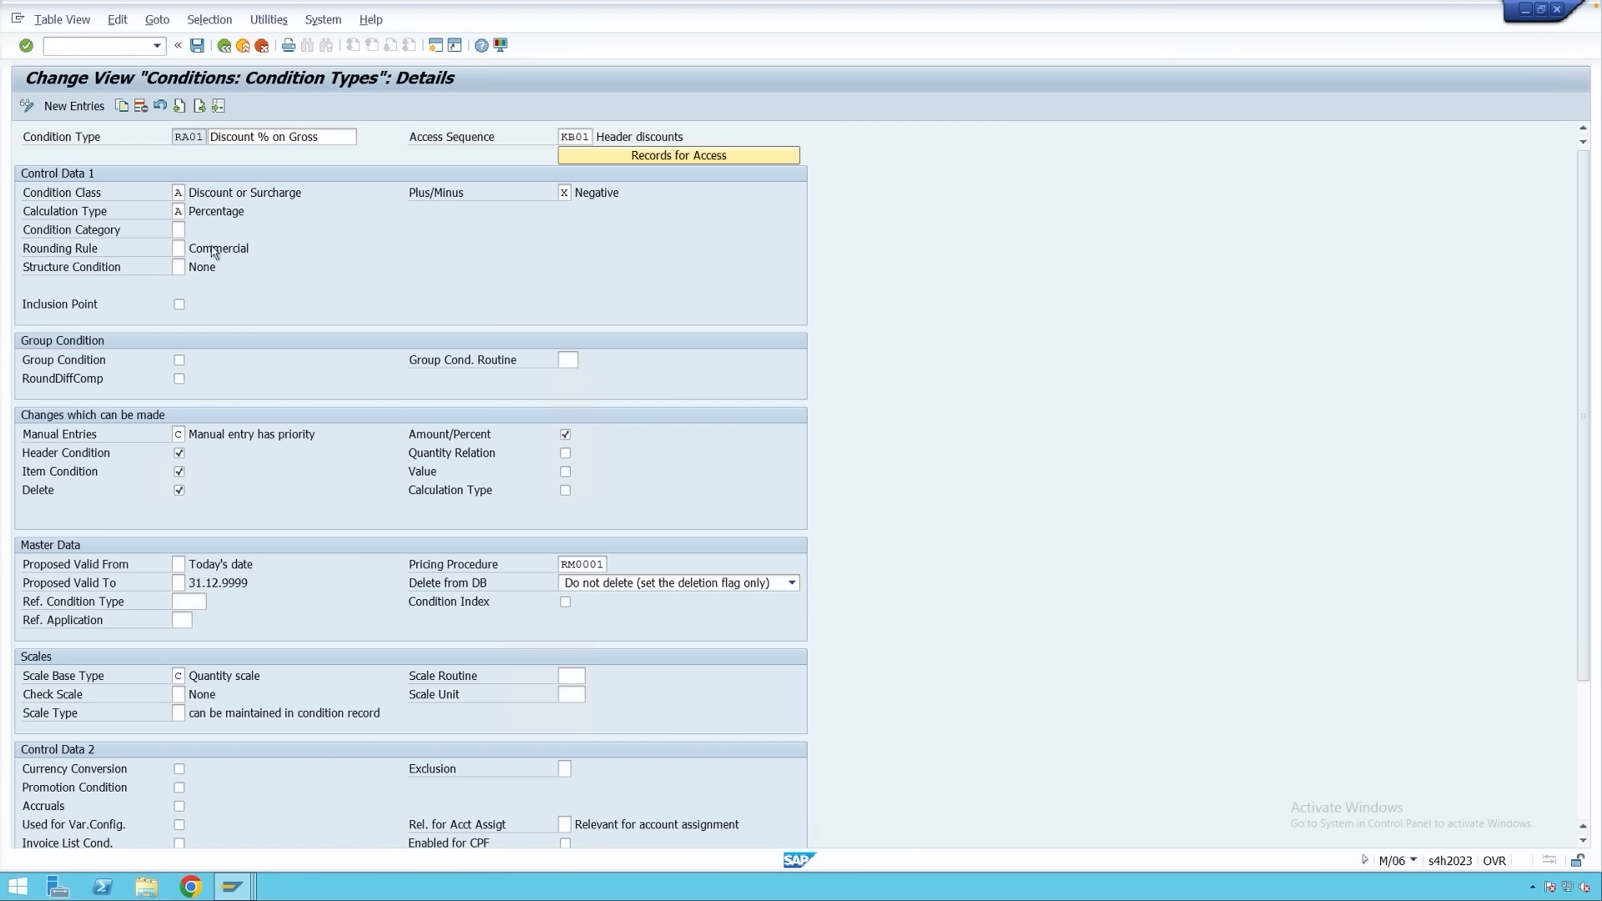
click(218, 826)
text(raz0)
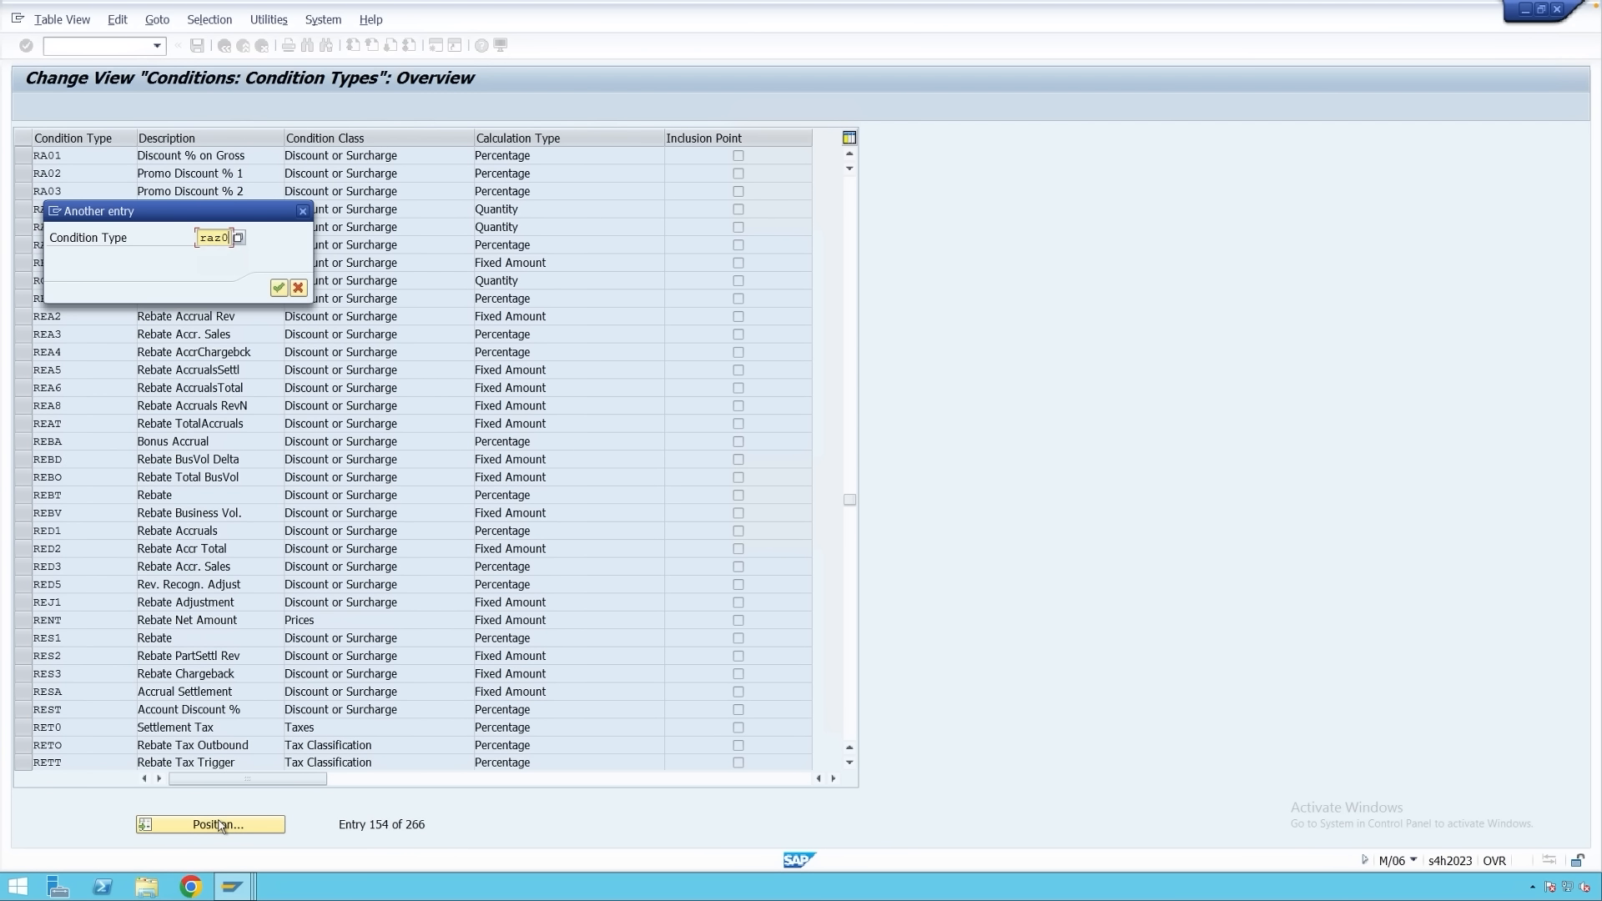
key(Return)
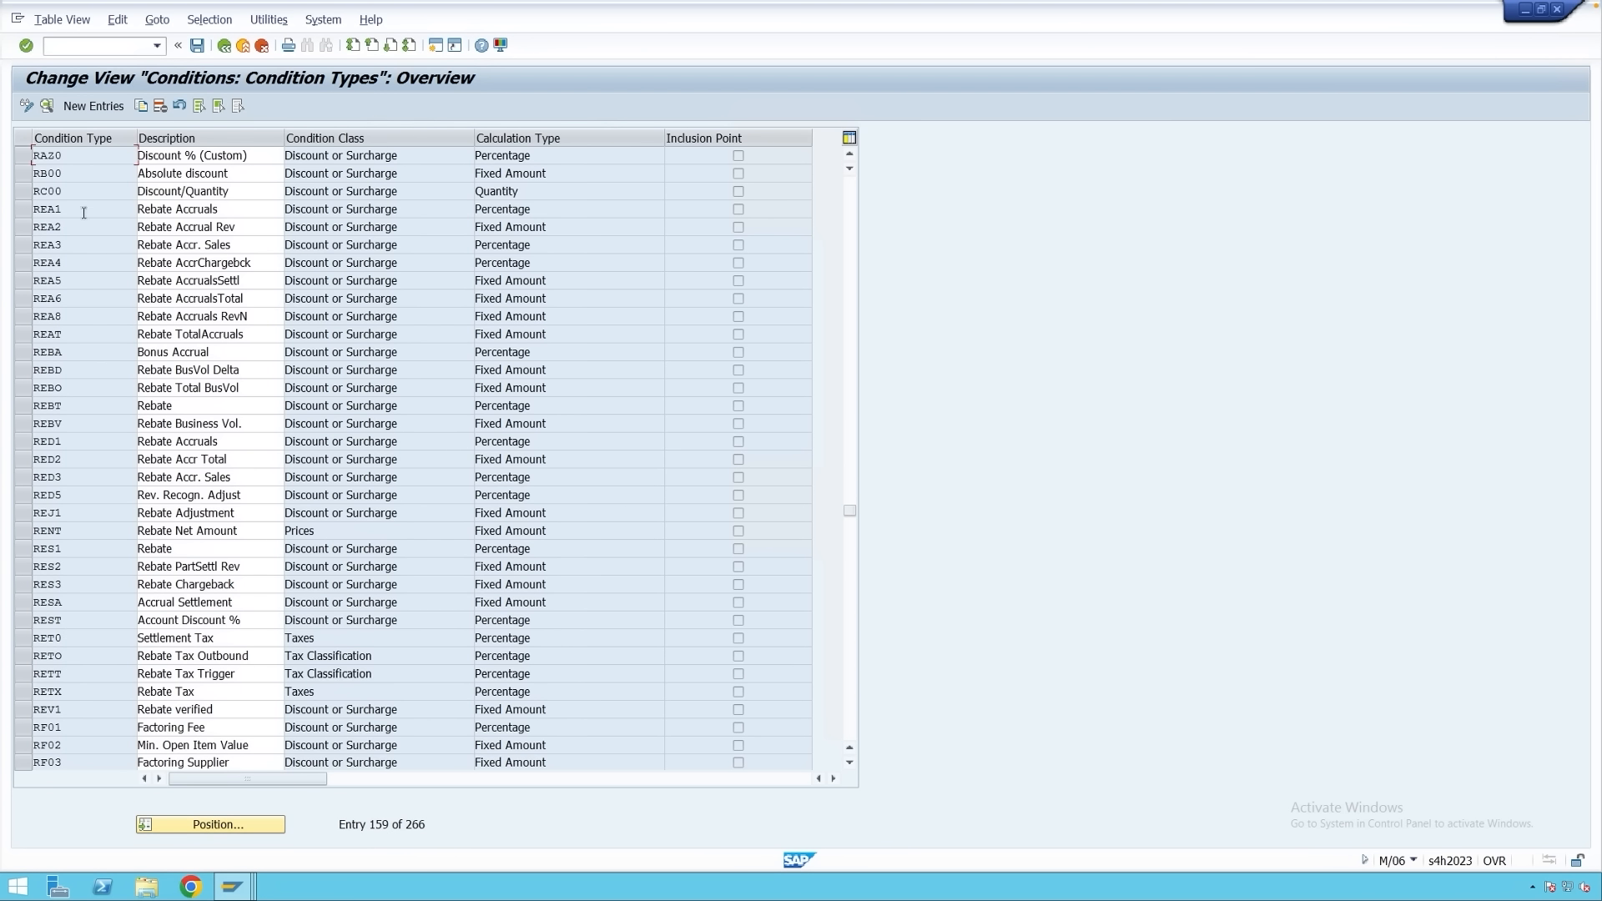
double_click(78, 158)
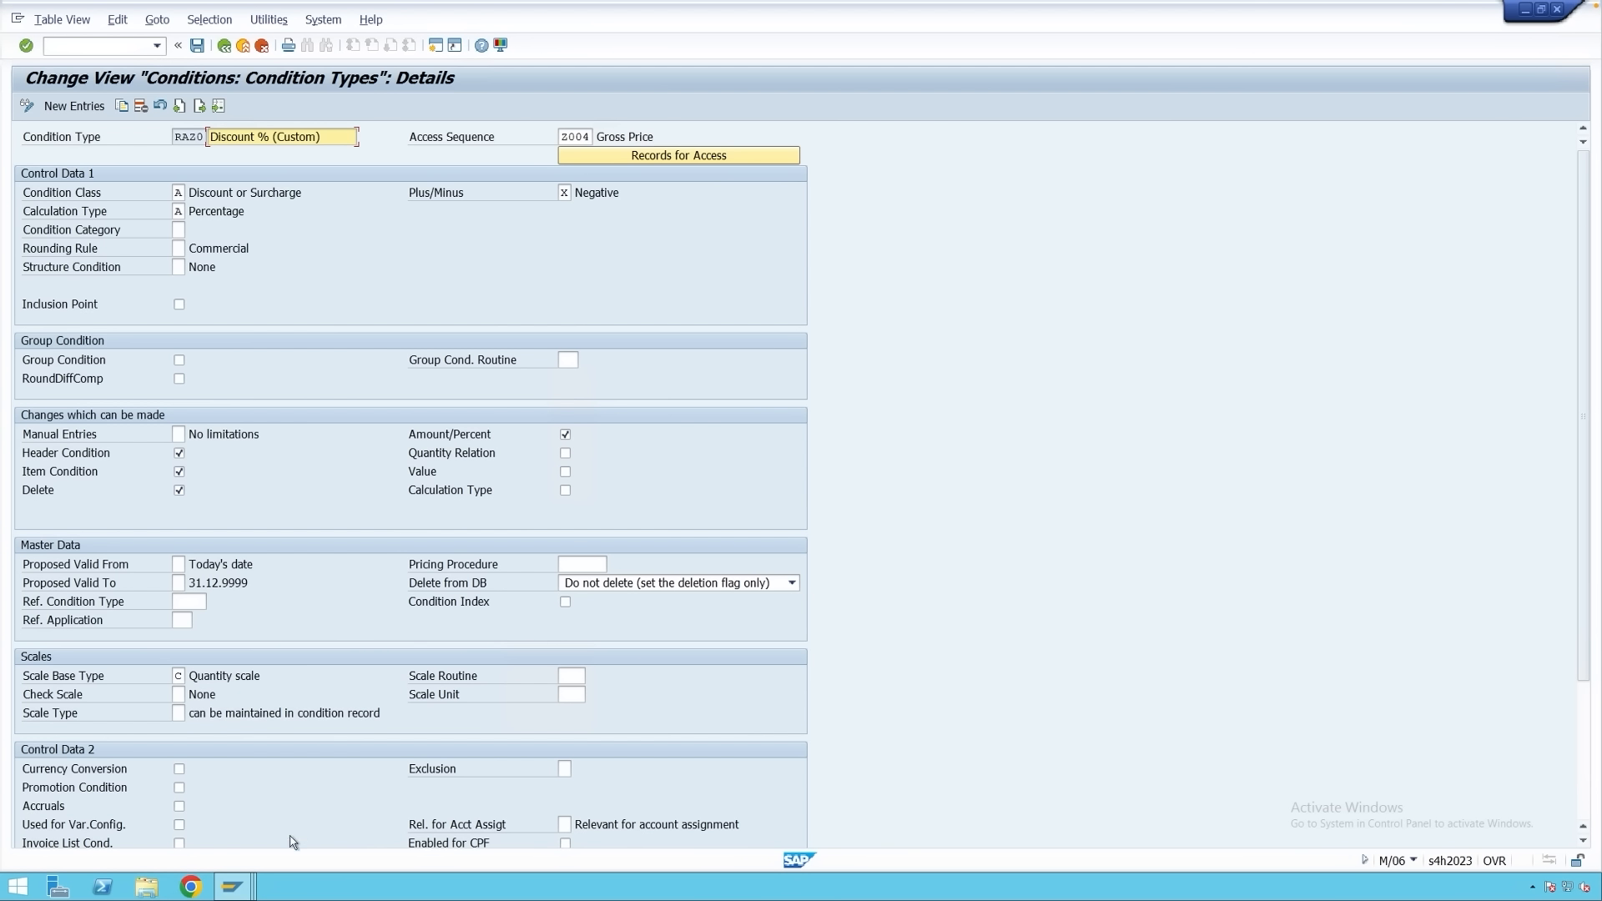
Create and save a RAZ0 condition record for the Supplier/Material/Plant combination with plant M001 and a 5% discount.
click(234, 886)
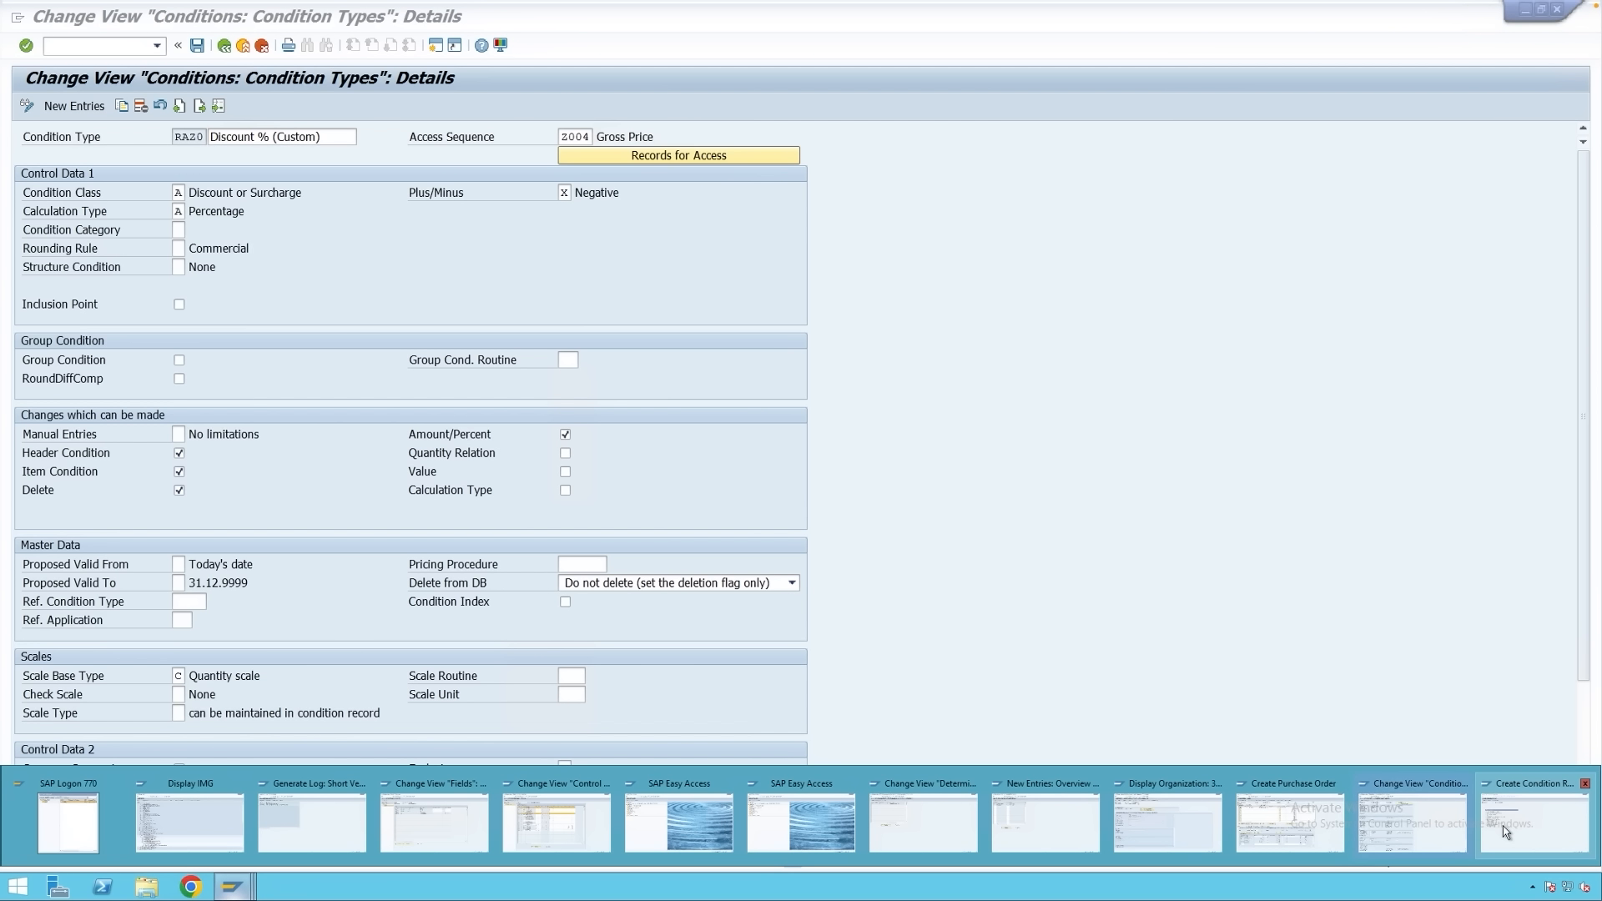
click(1535, 821)
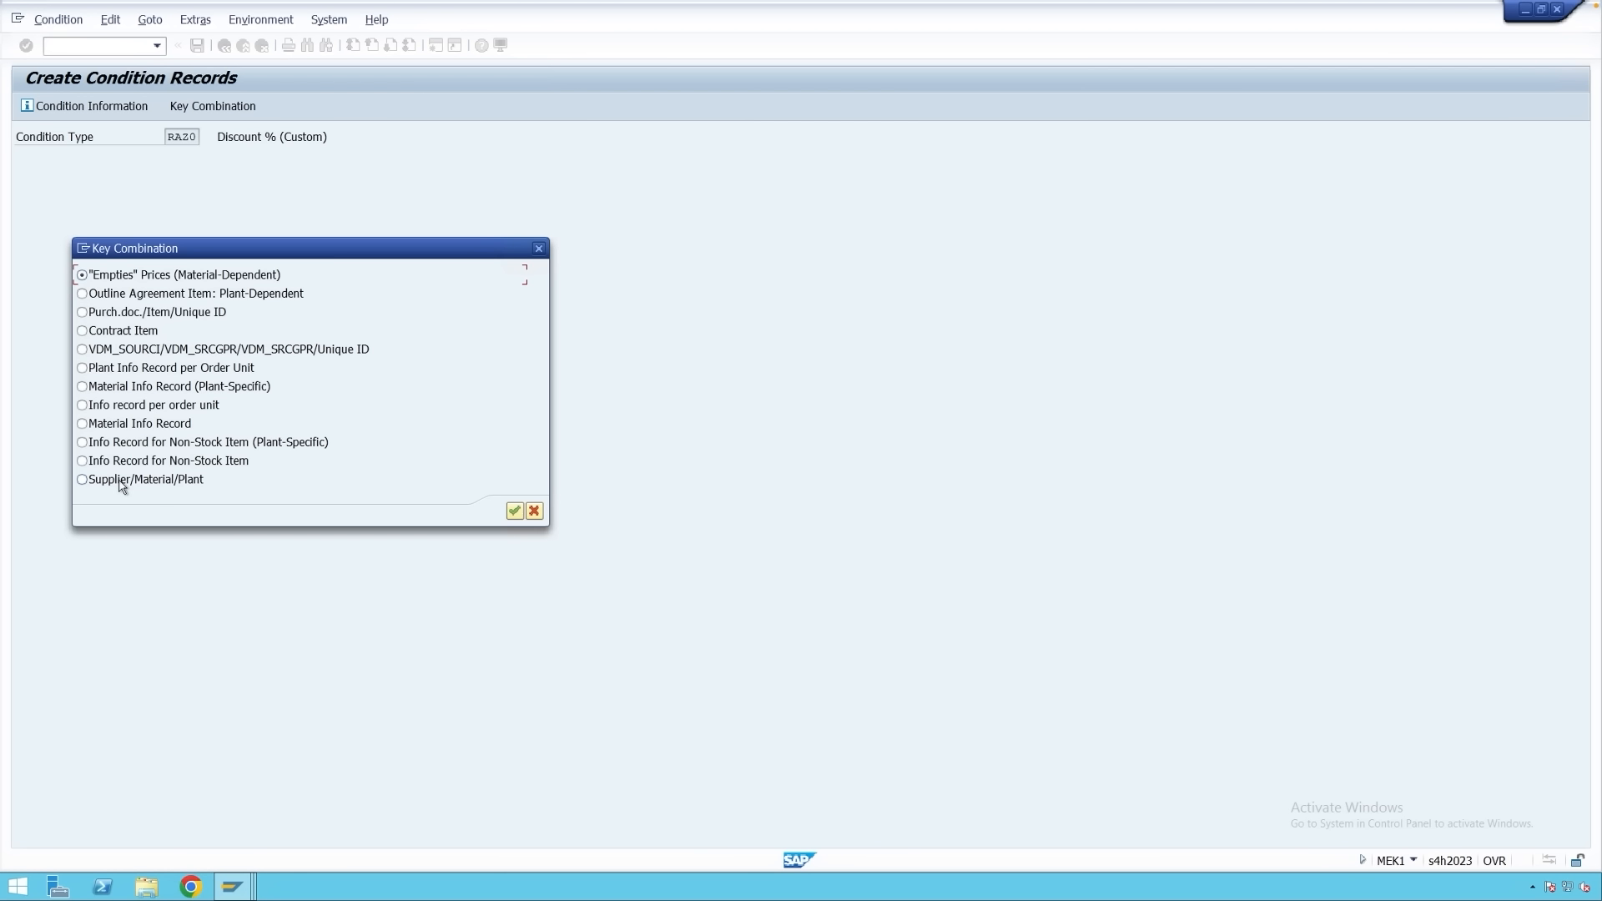
click(515, 510)
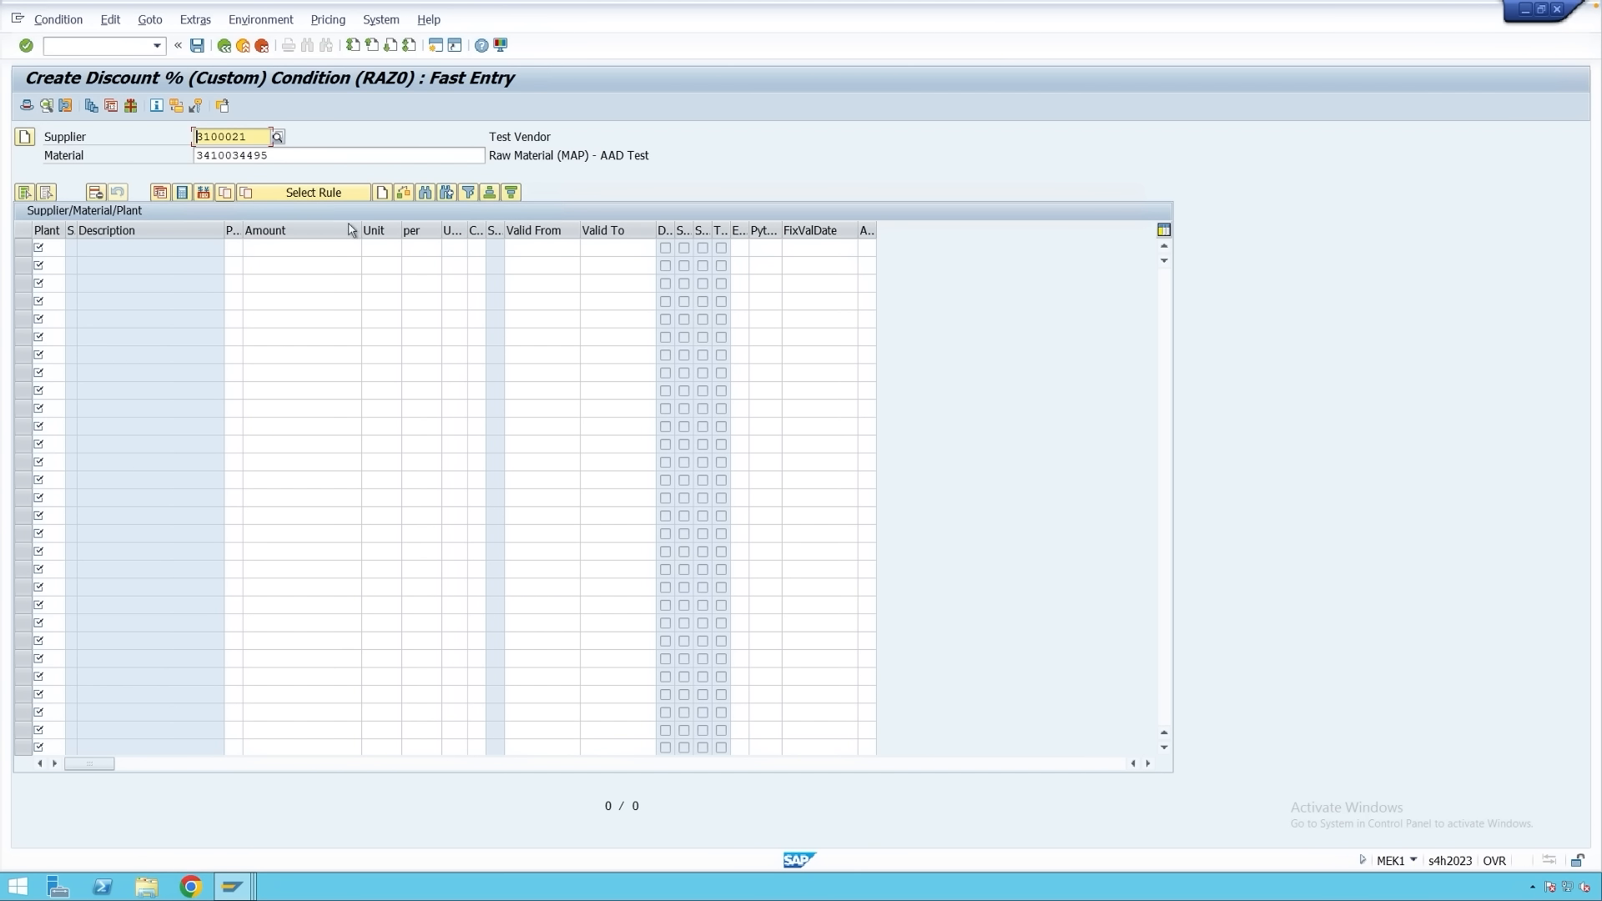
click(51, 248)
text(M001)
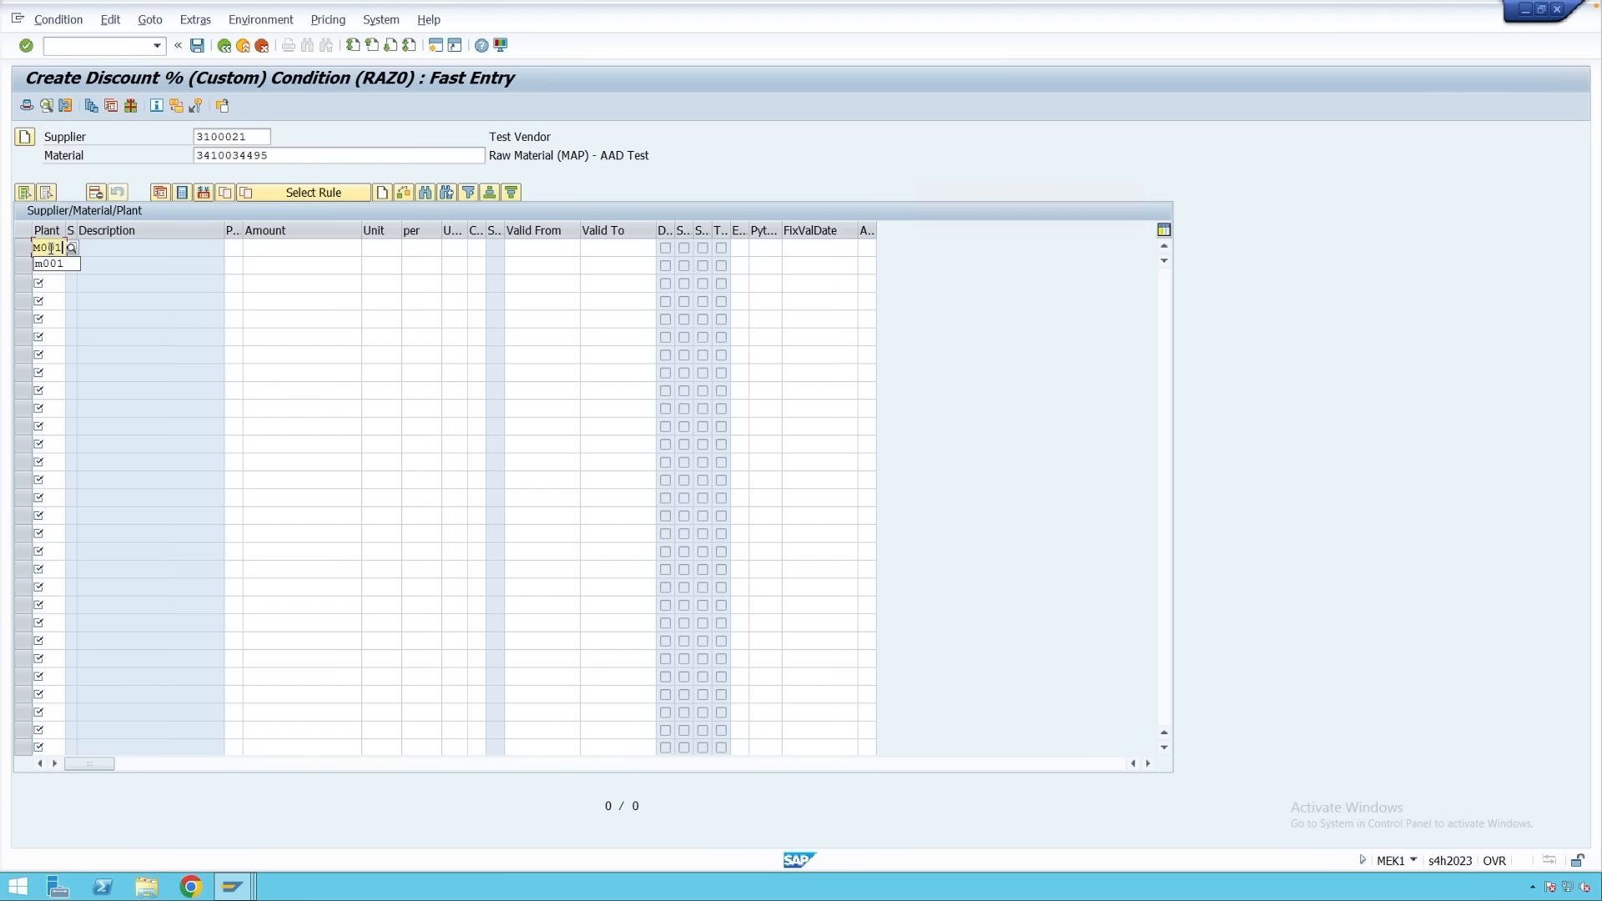
click(318, 251)
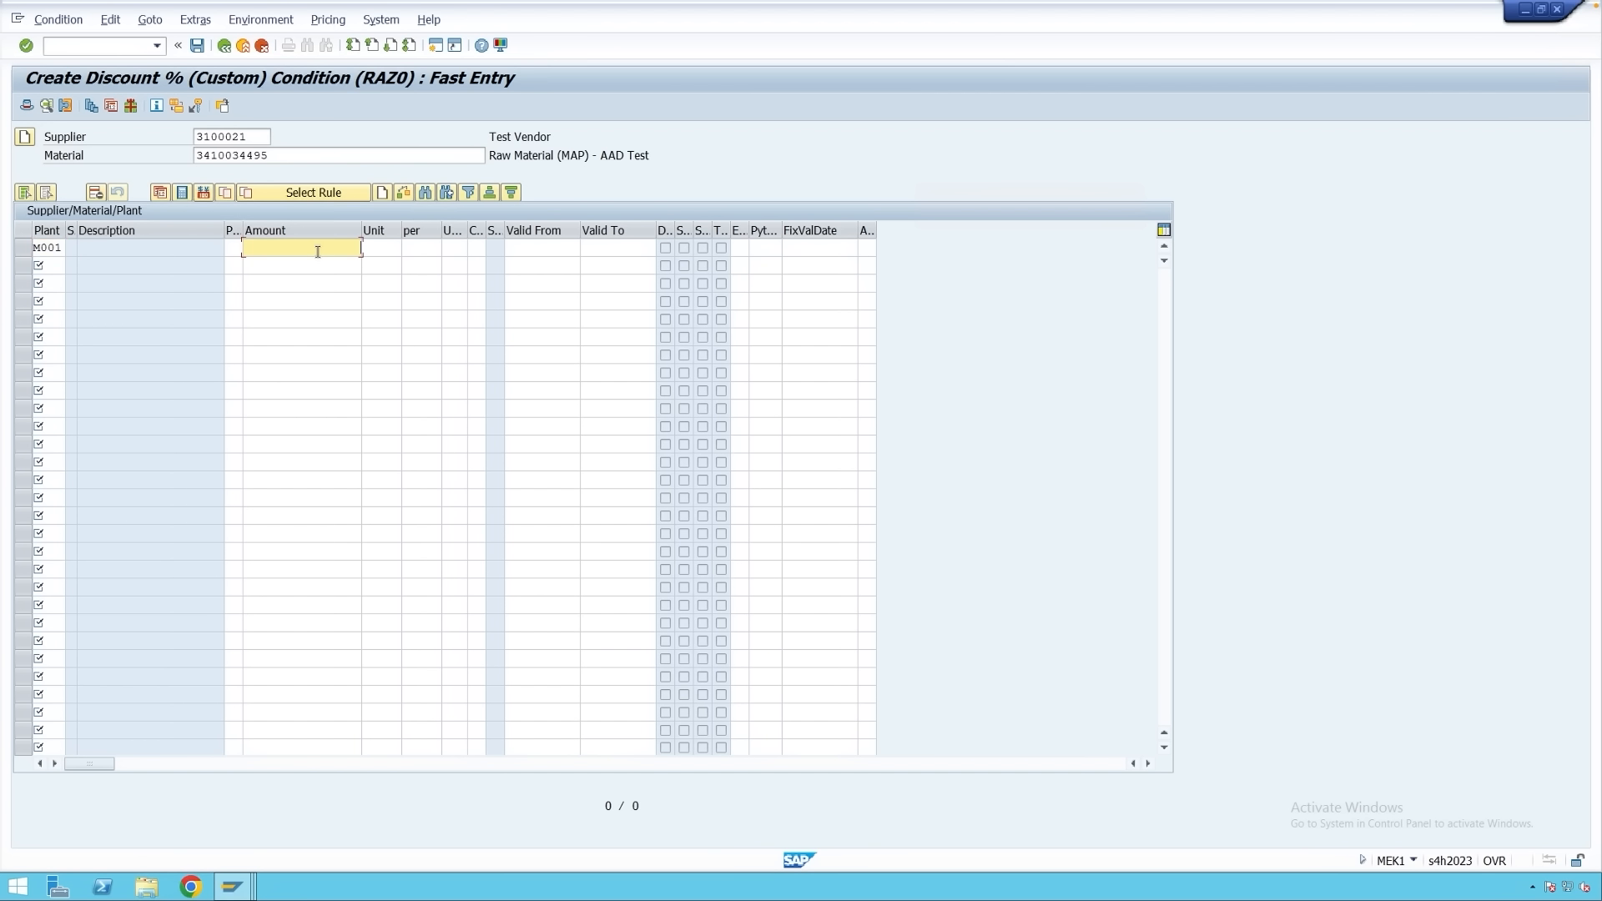
text(5)
key(Return)
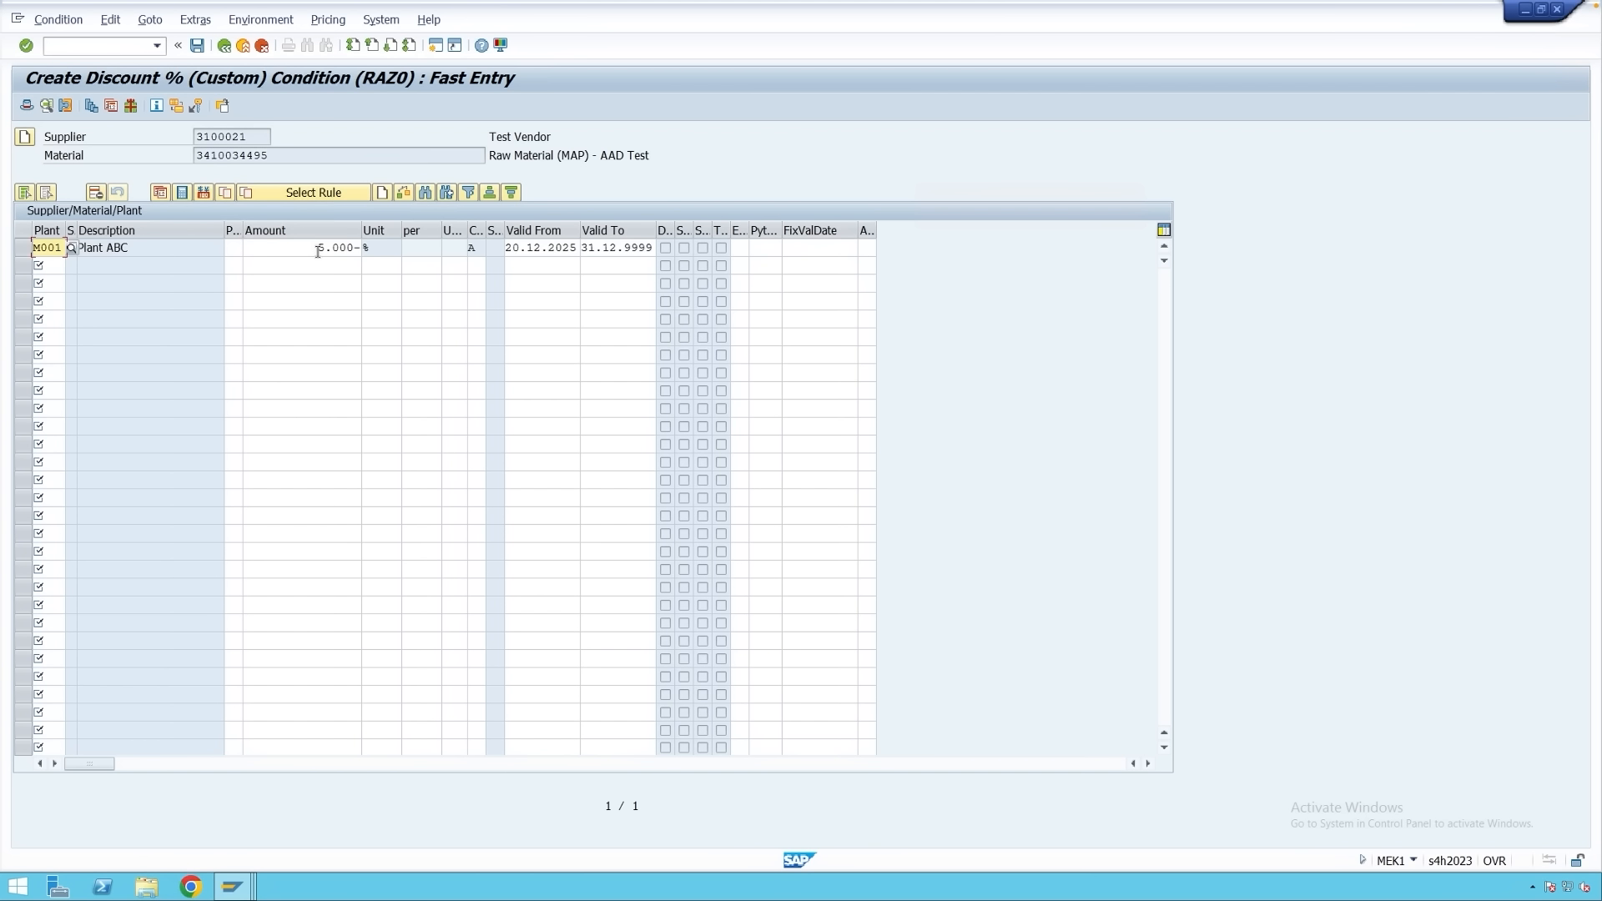
click(197, 46)
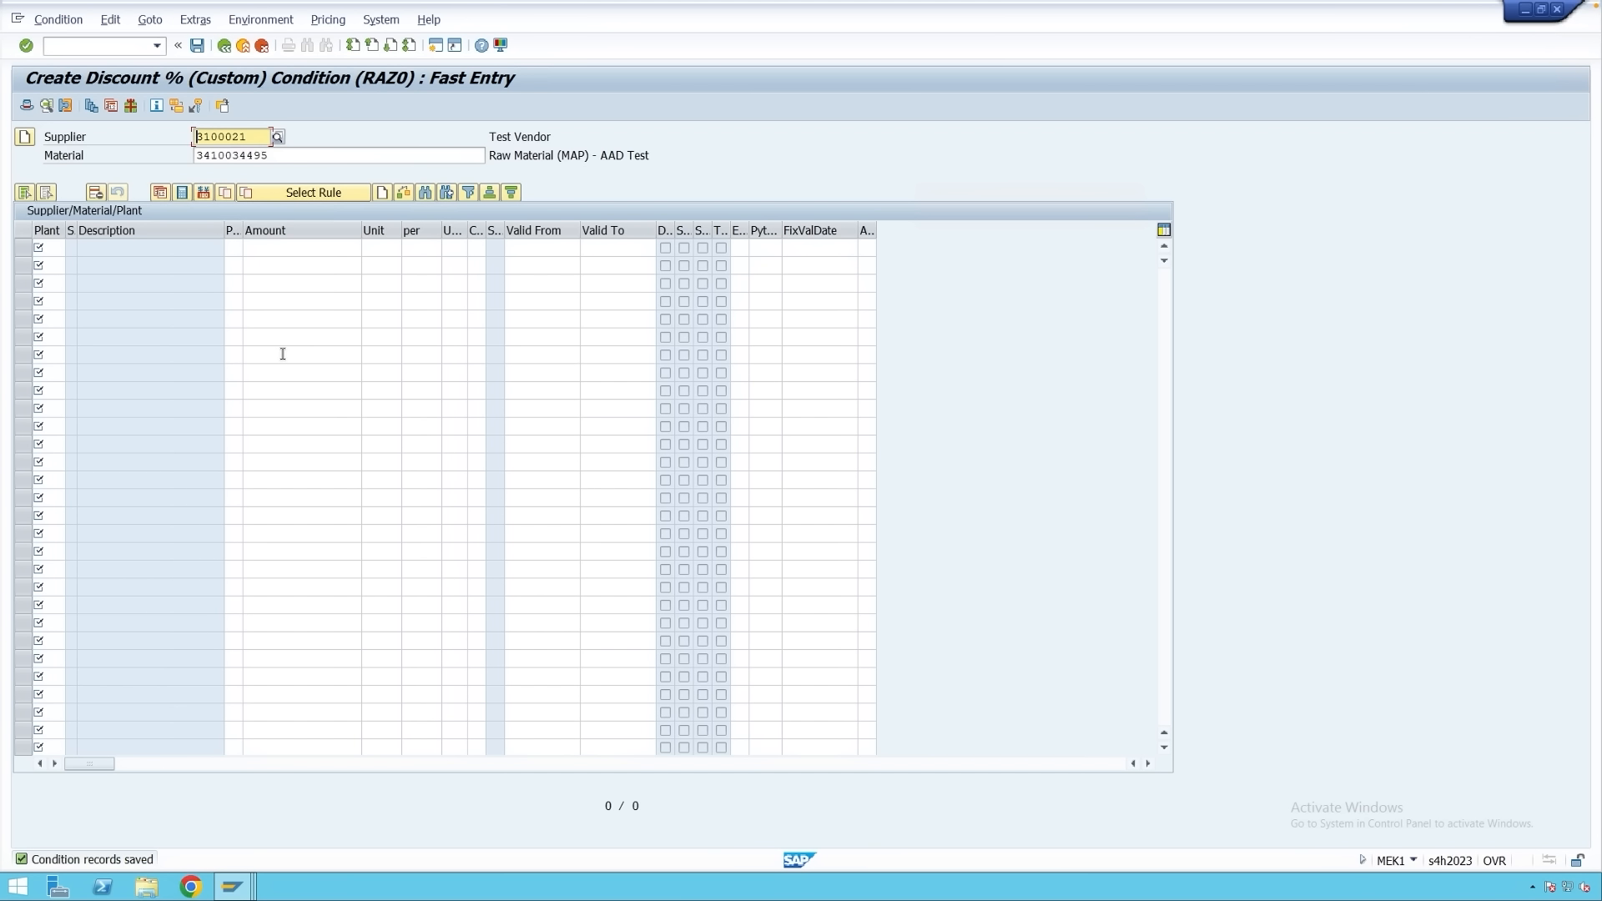
Return to the purchase order and update the item's conditions with pricing type B, Carry out new pricing.
mouse_move(232, 890)
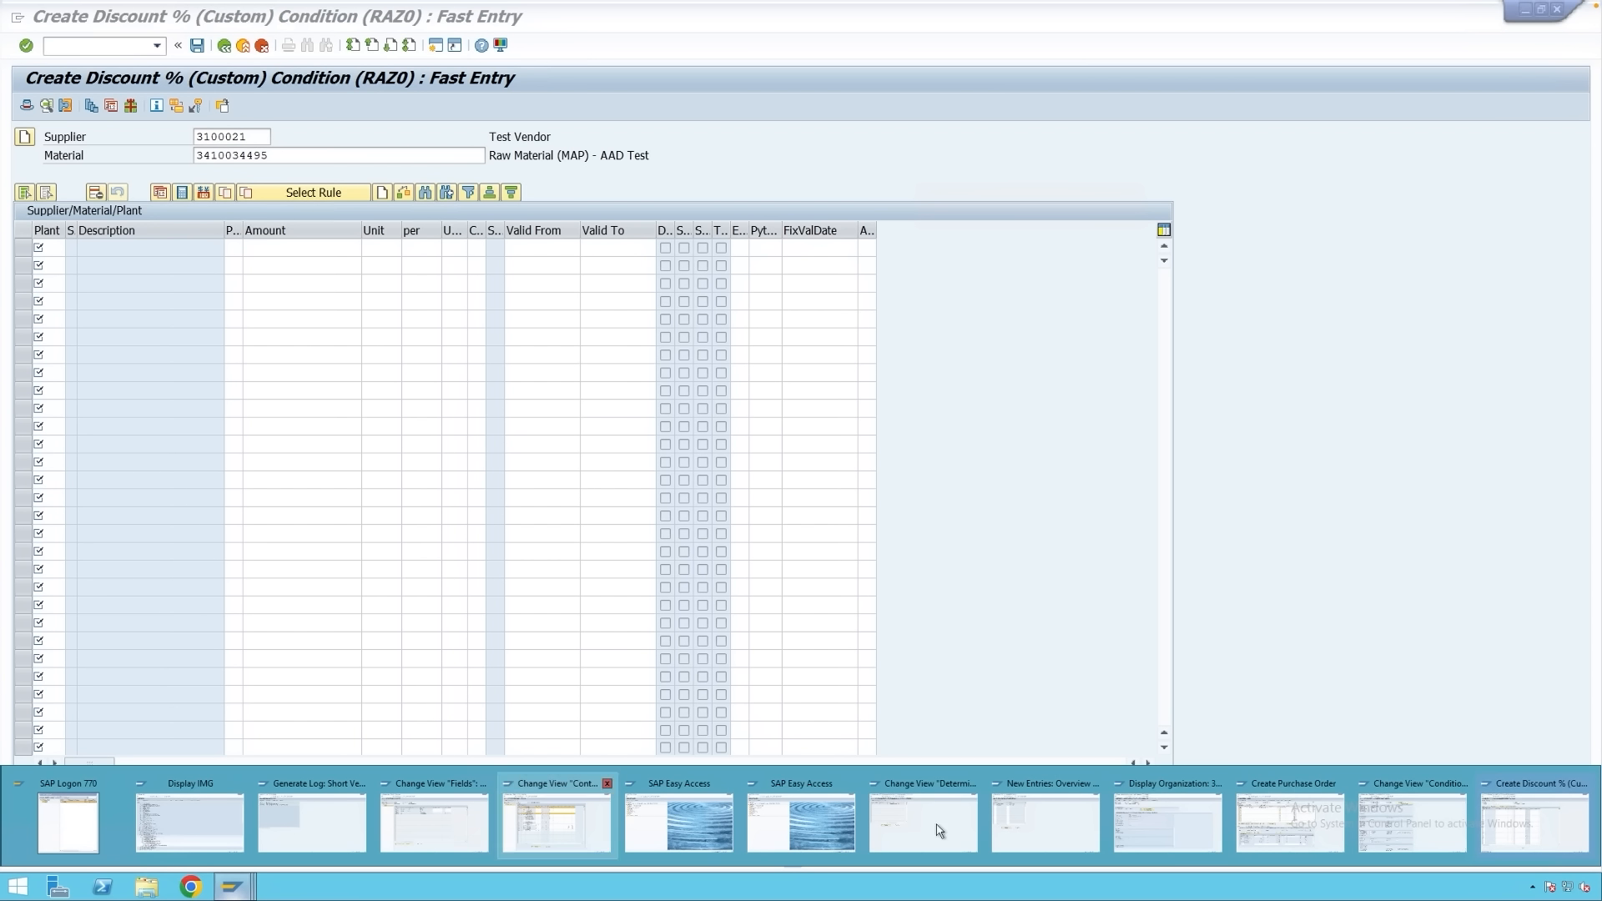
click(1303, 827)
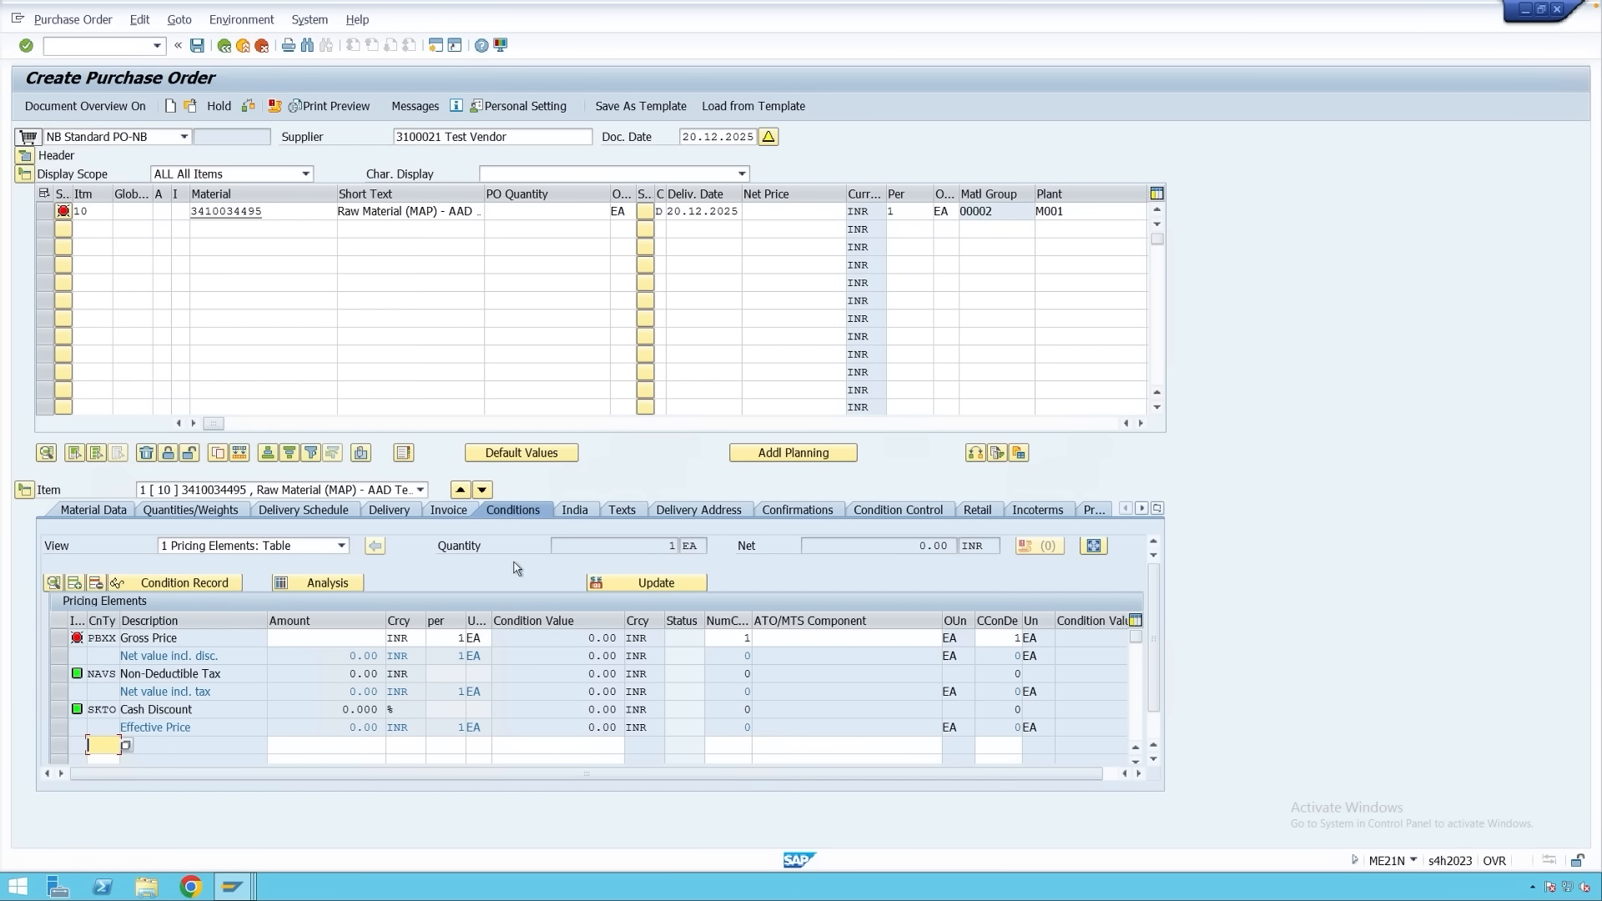
click(628, 581)
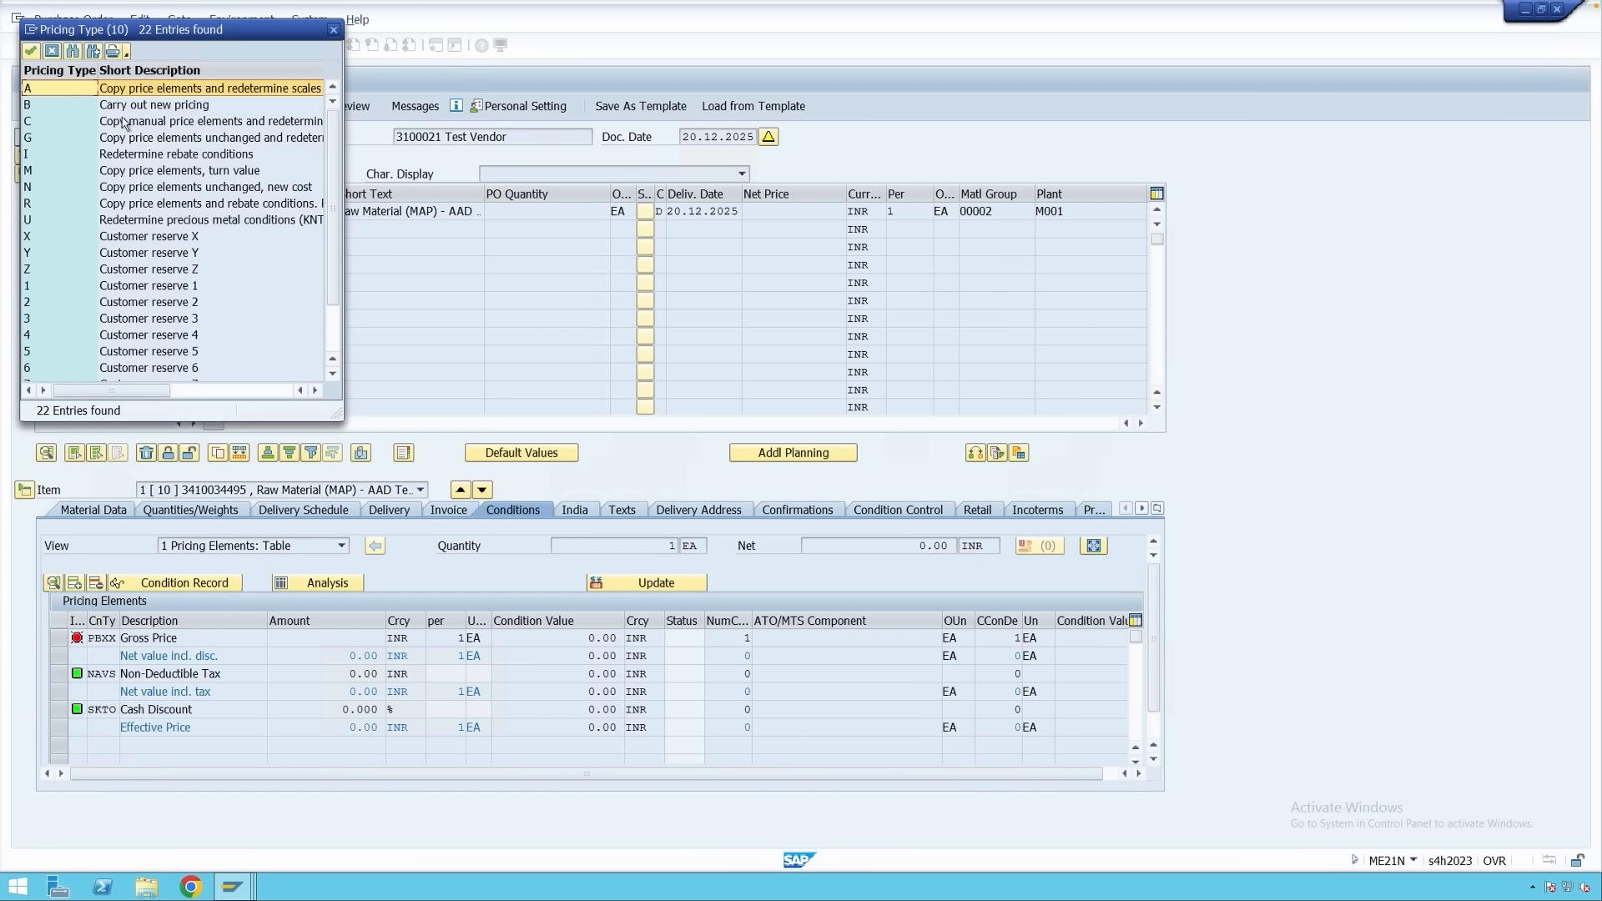
double_click(125, 107)
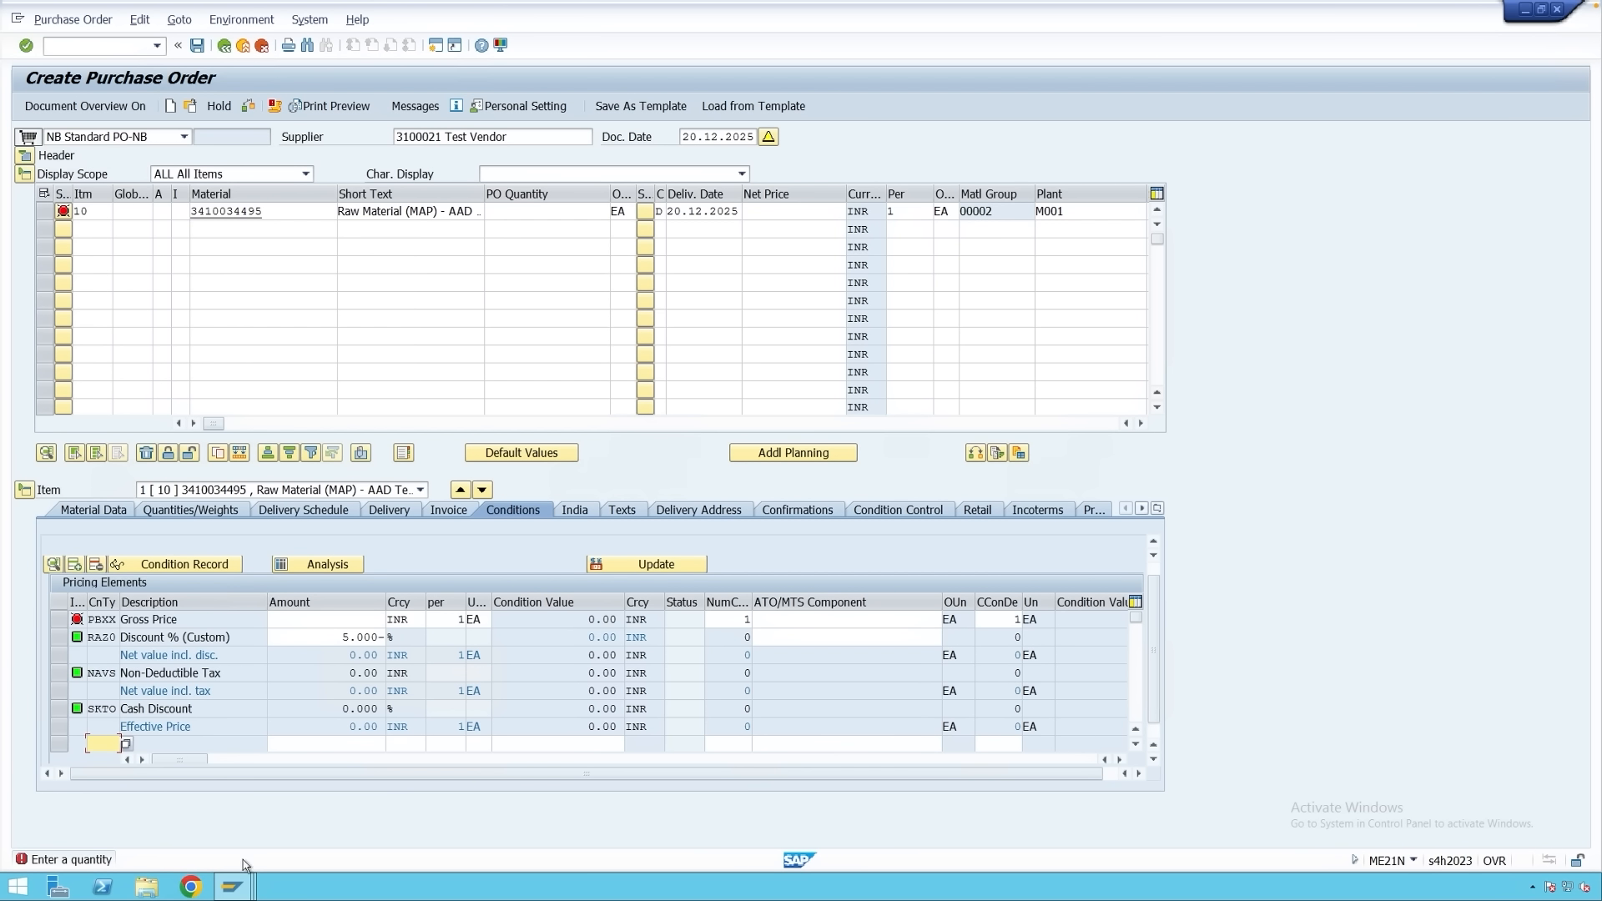
Review the control data of schema ZM0001 and unmark the RA01 line.
click(233, 886)
click(556, 822)
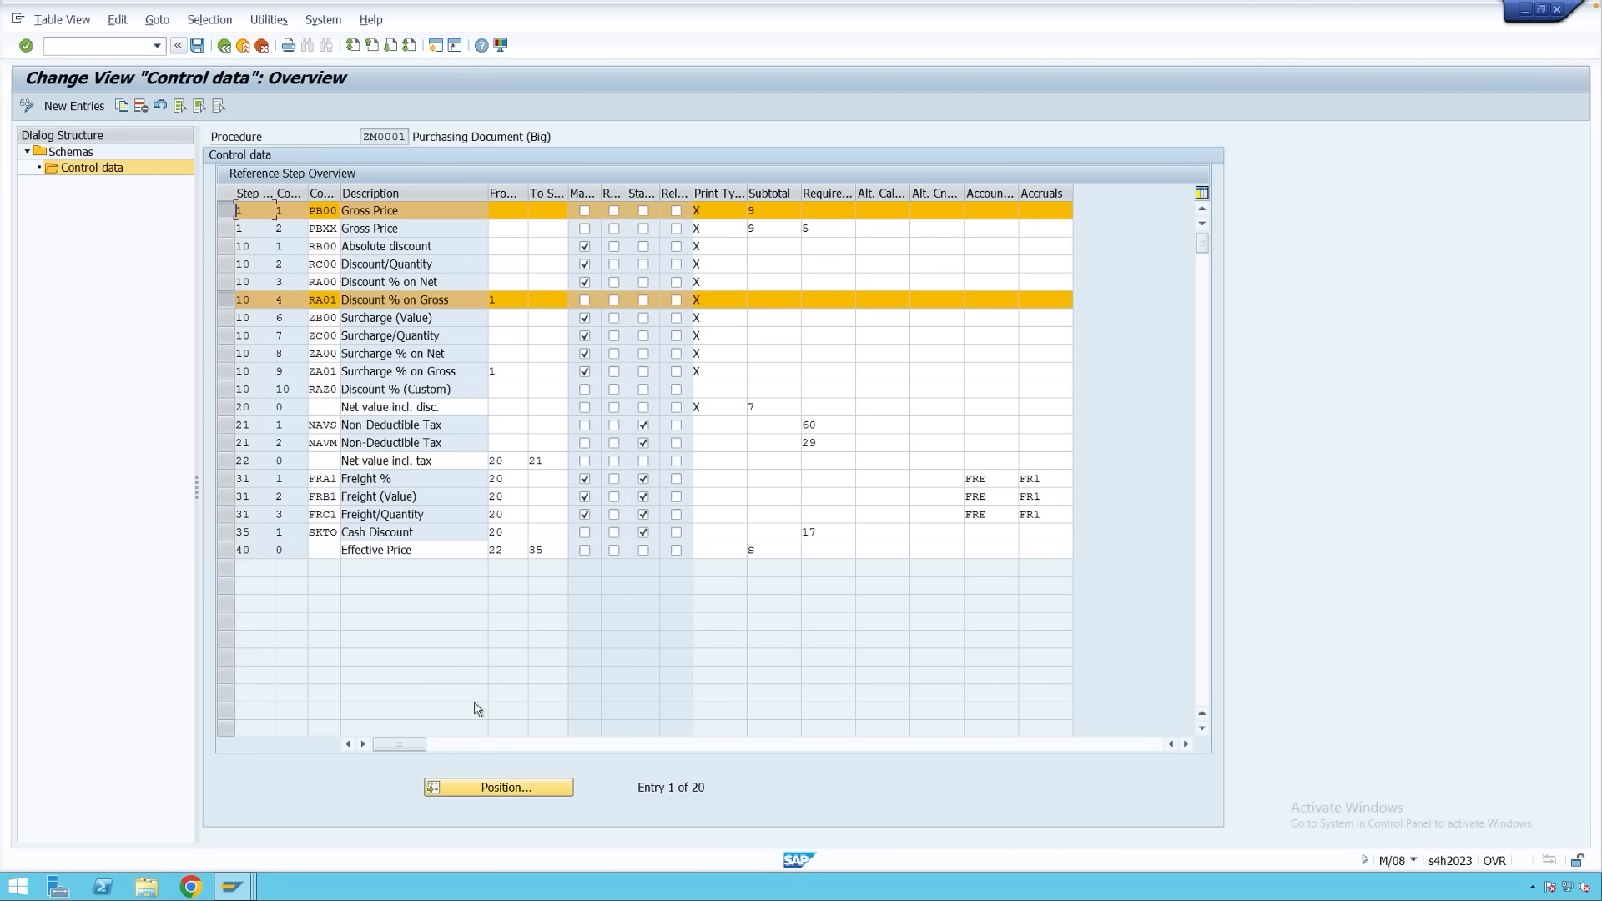
click(235, 299)
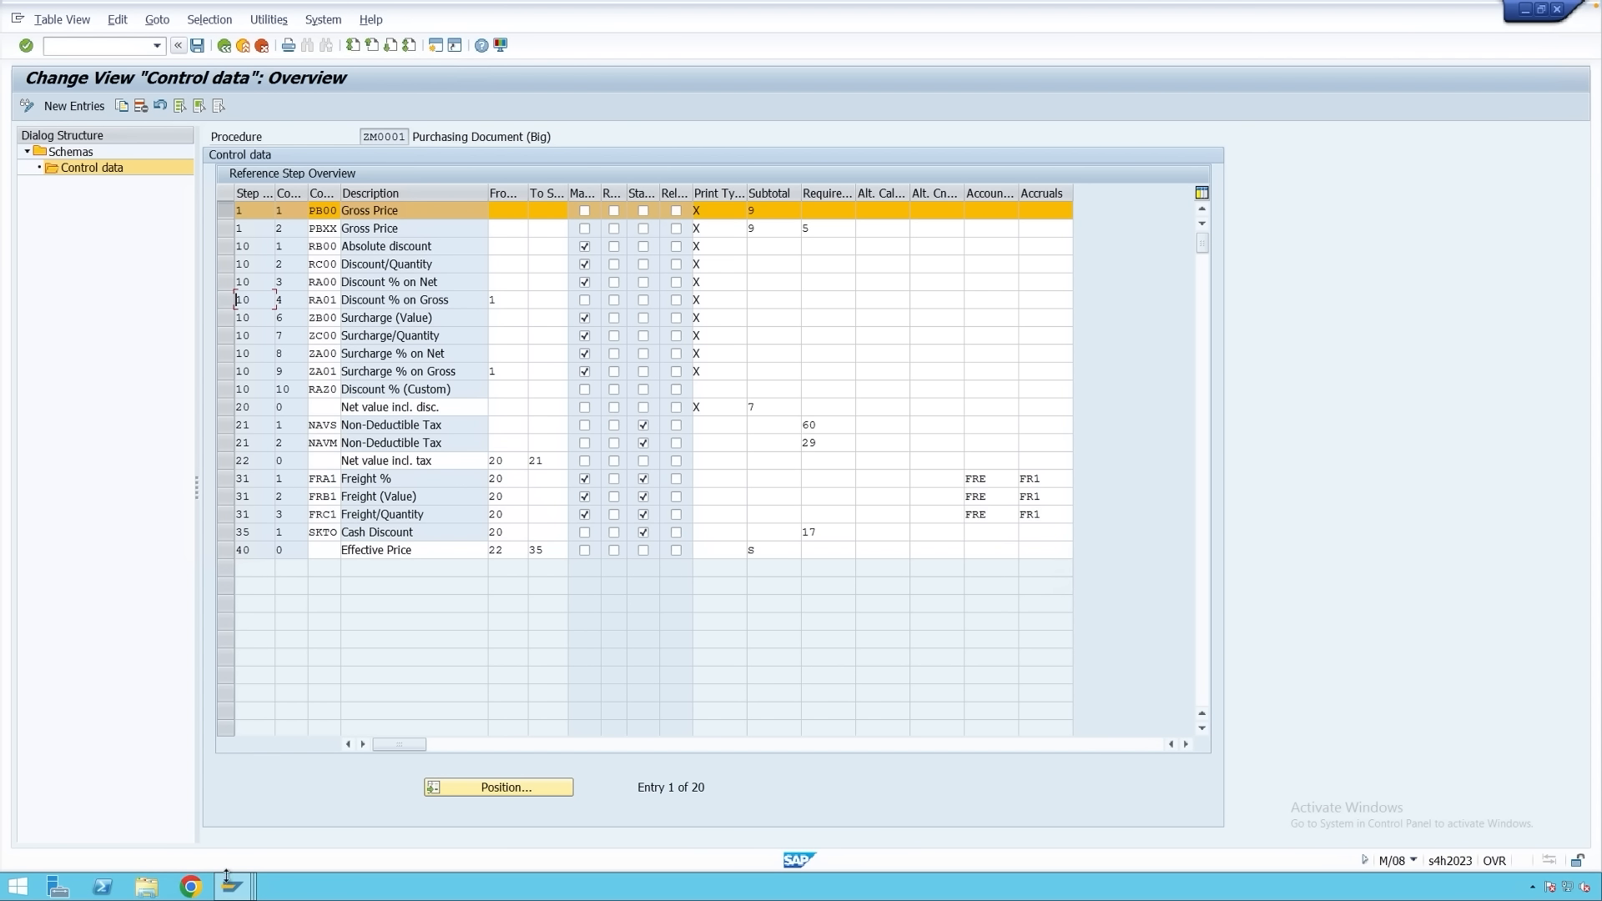
Find condition type PBXX in the condition types session and view its details.
mouse_move(226, 876)
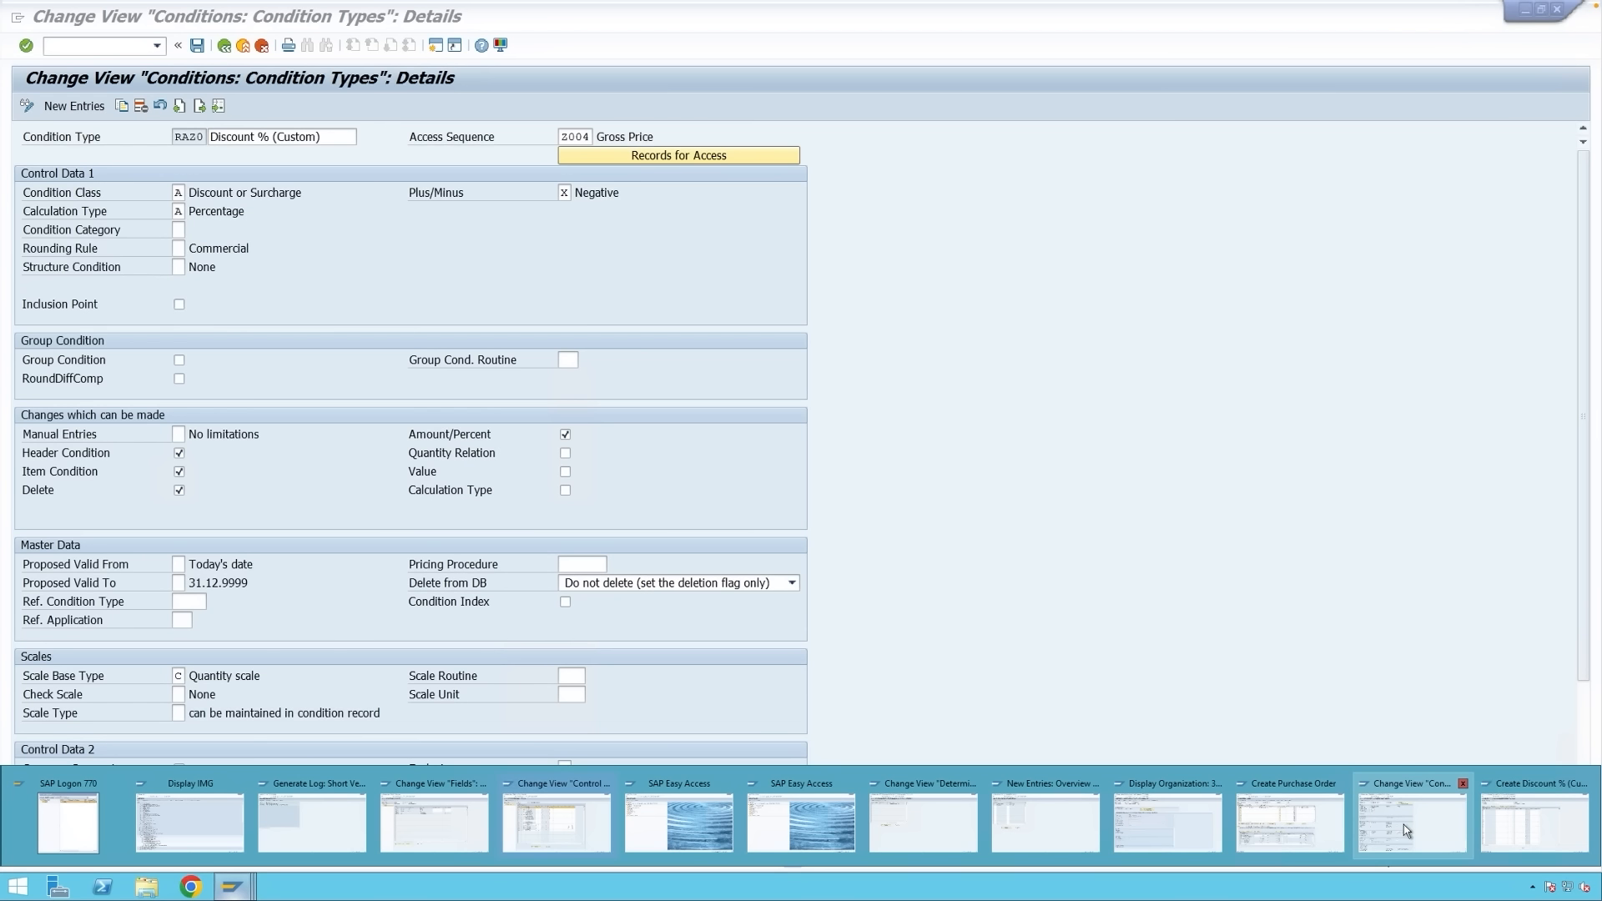
click(1404, 825)
click(223, 45)
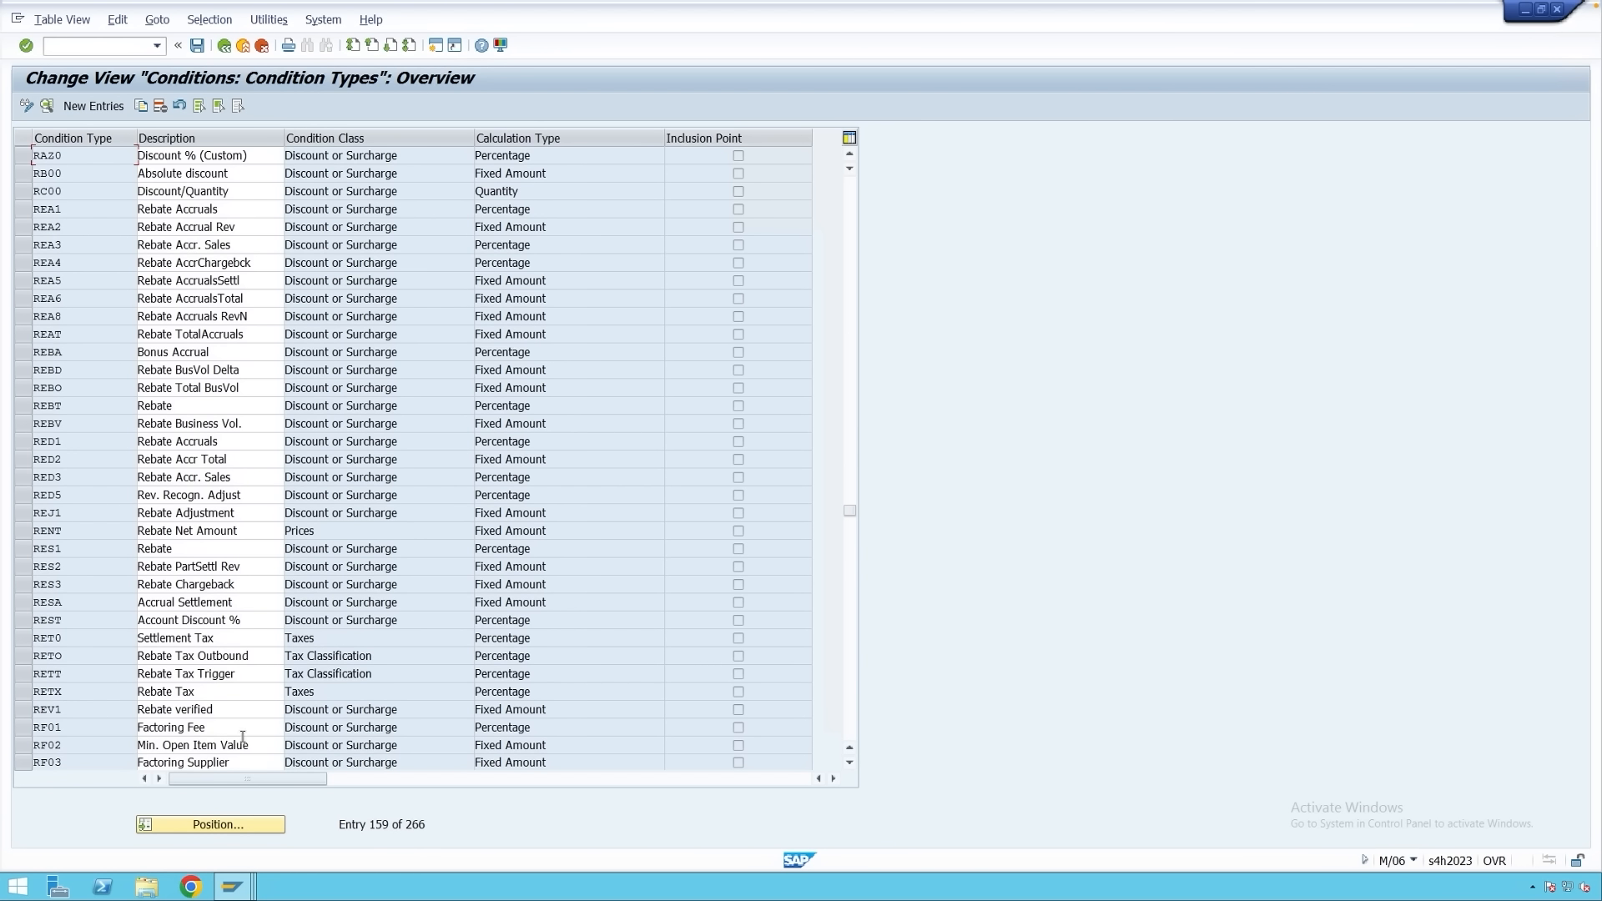
click(233, 823)
text(p)
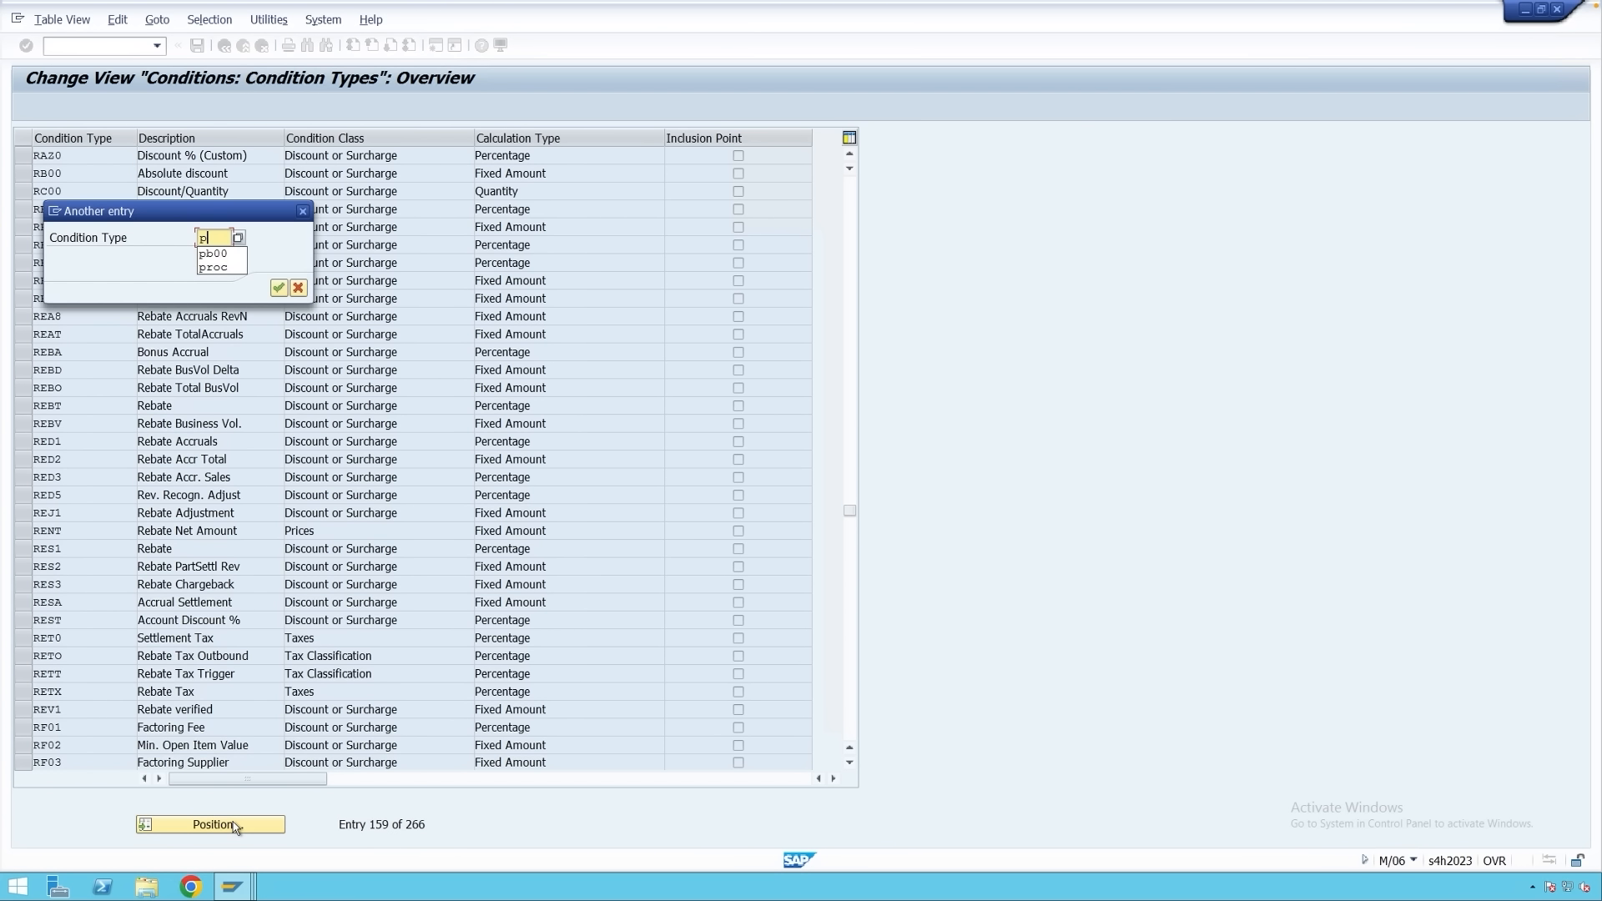
text(bxx)
key(Return)
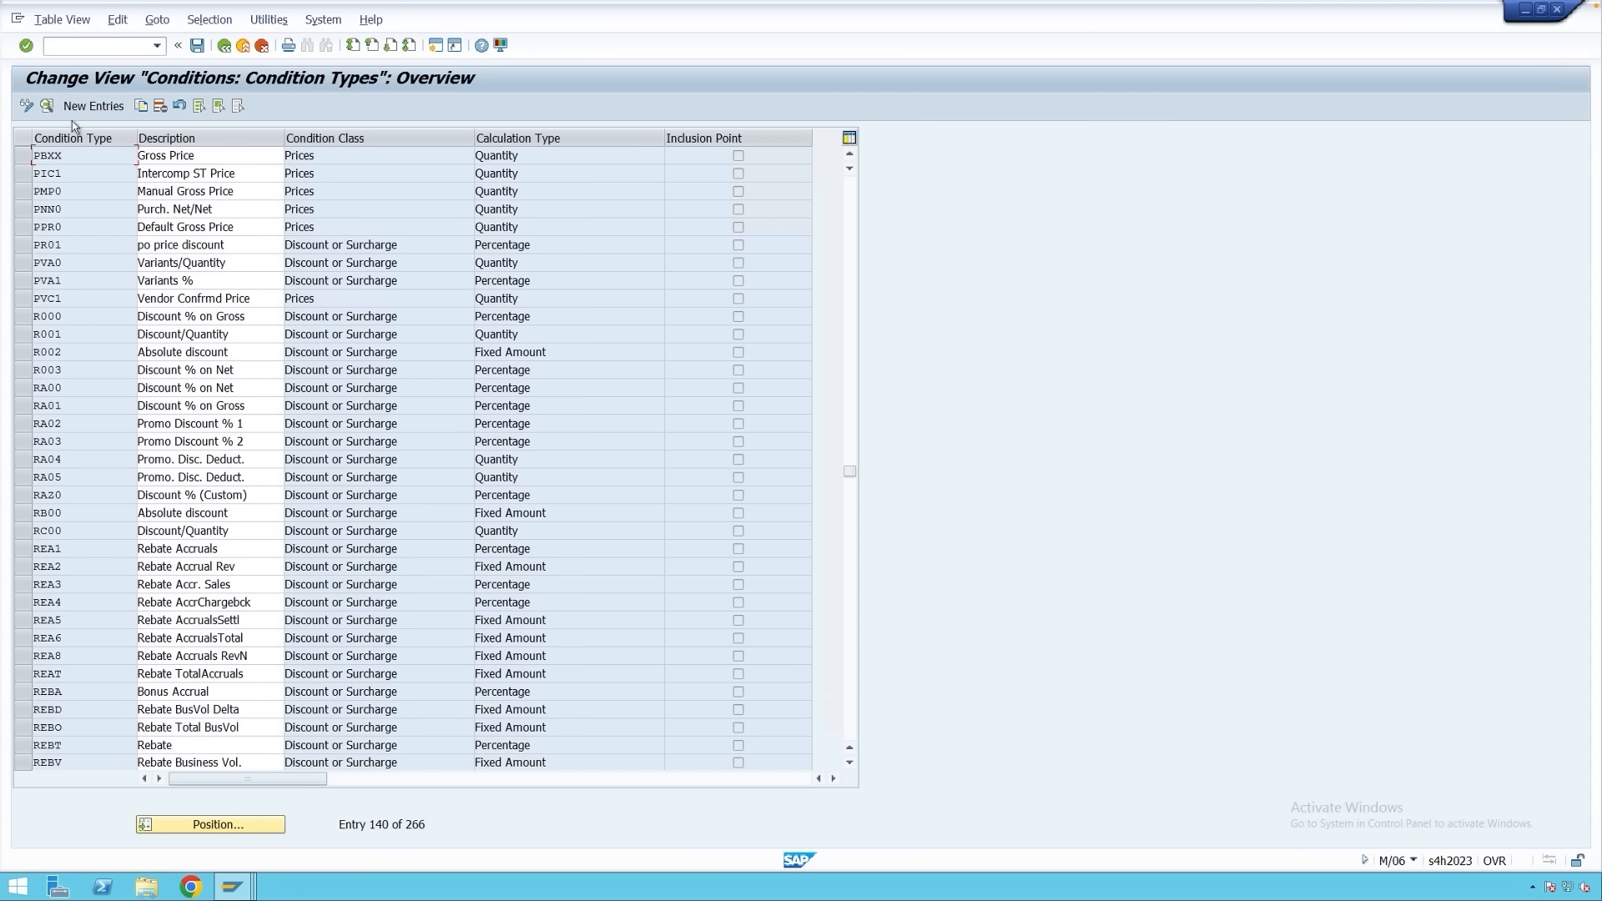
click(47, 105)
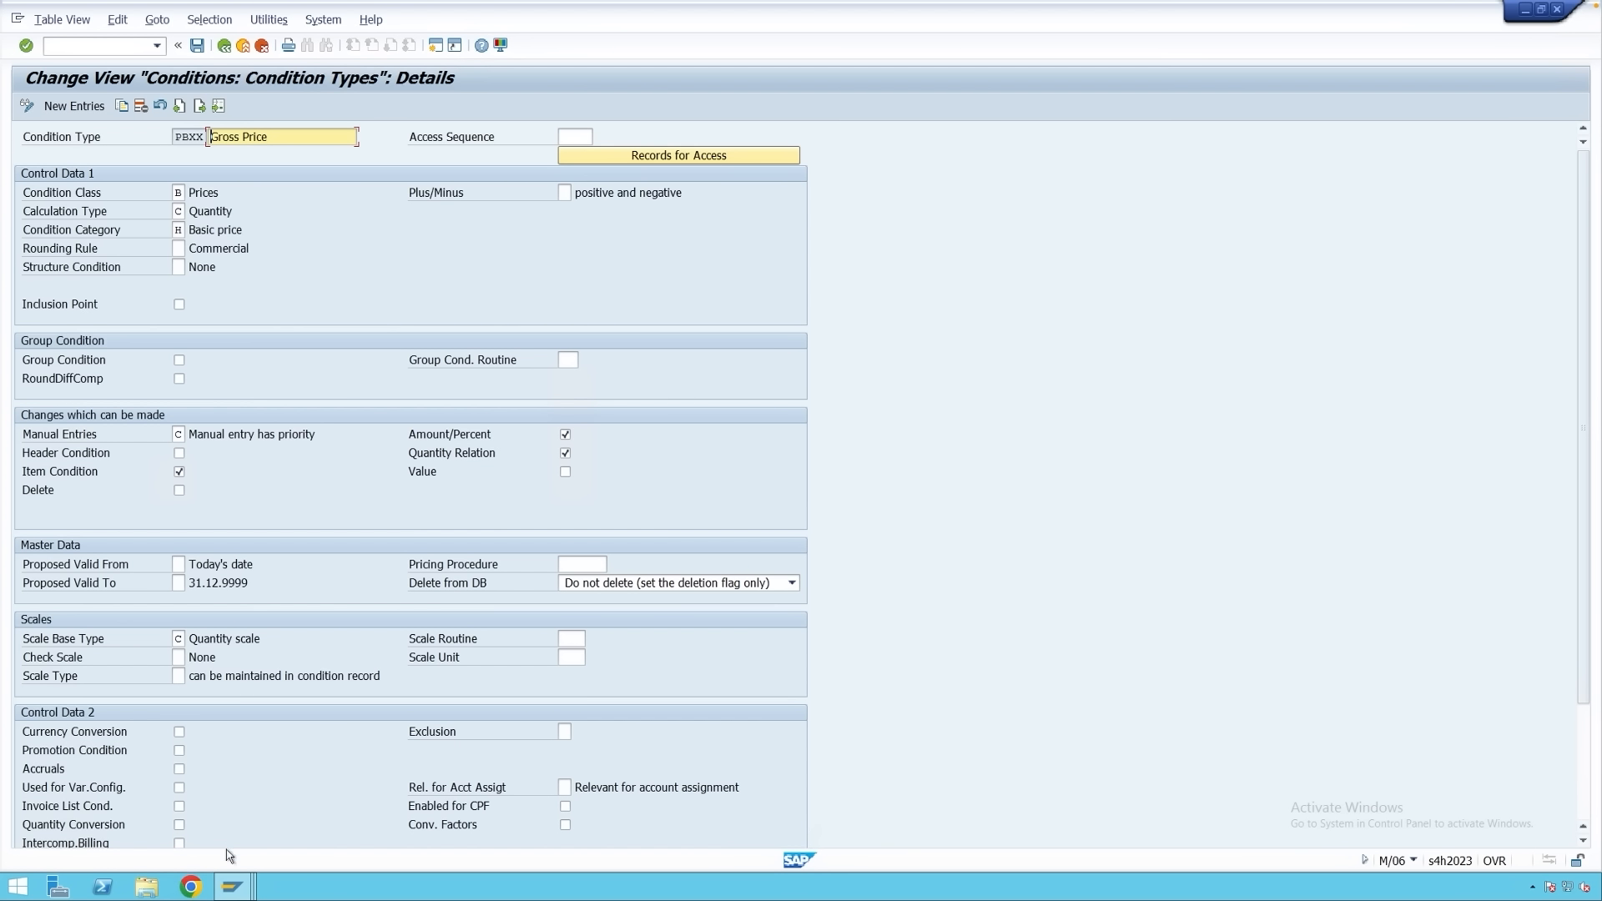
In the purchase order, set the item's quantity to 100 EA and its PBXX gross price to 100 INR.
click(232, 885)
click(1268, 833)
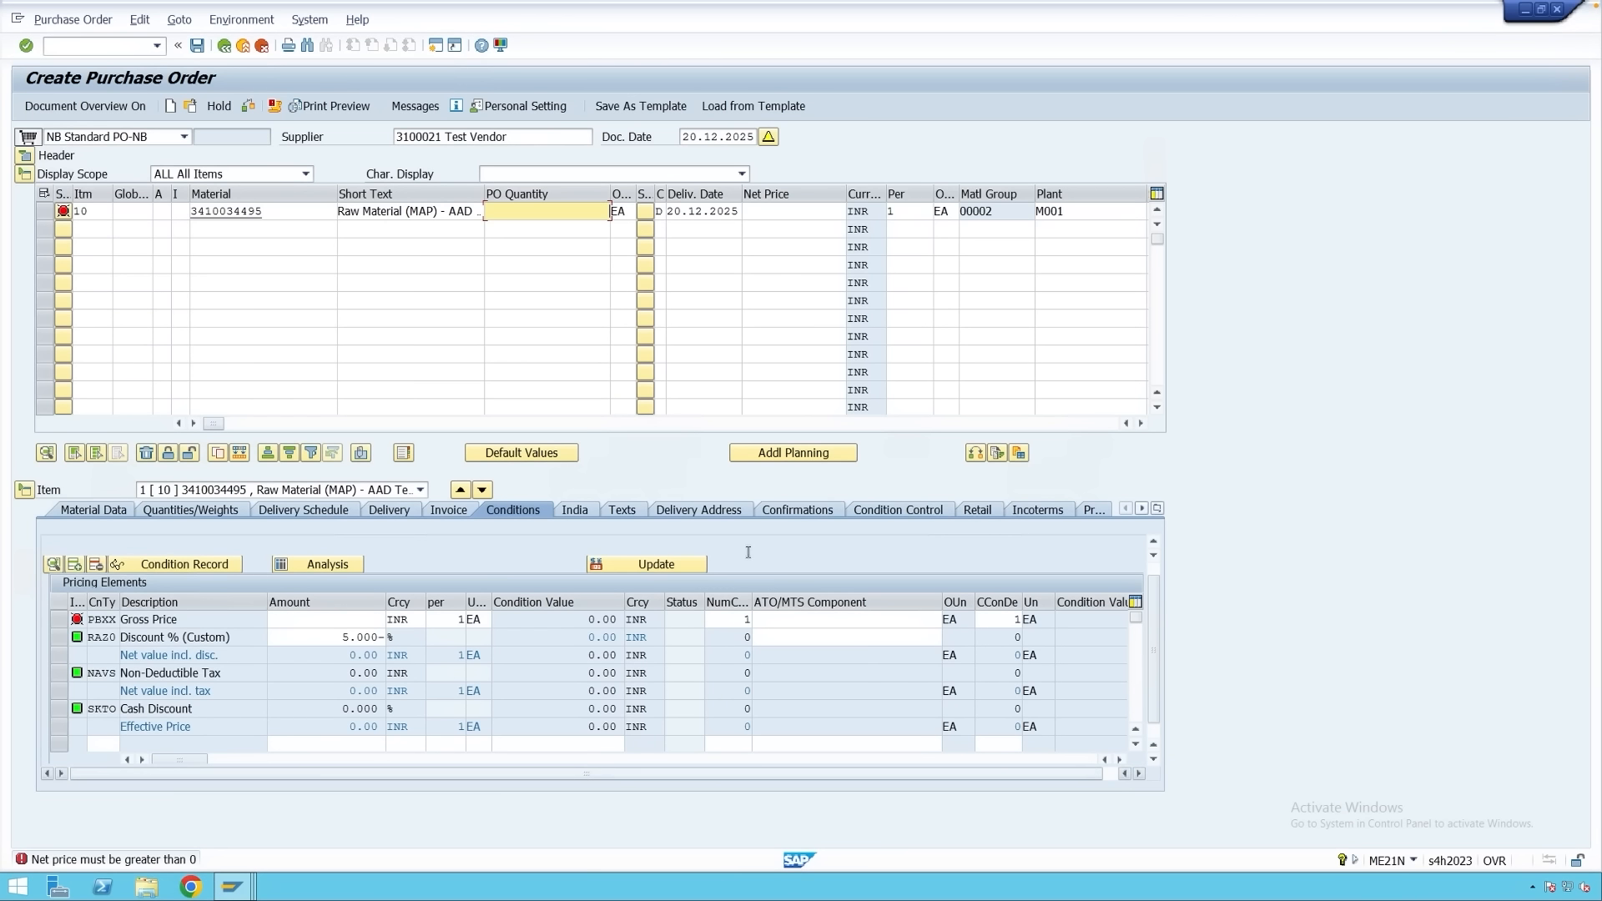
text(100)
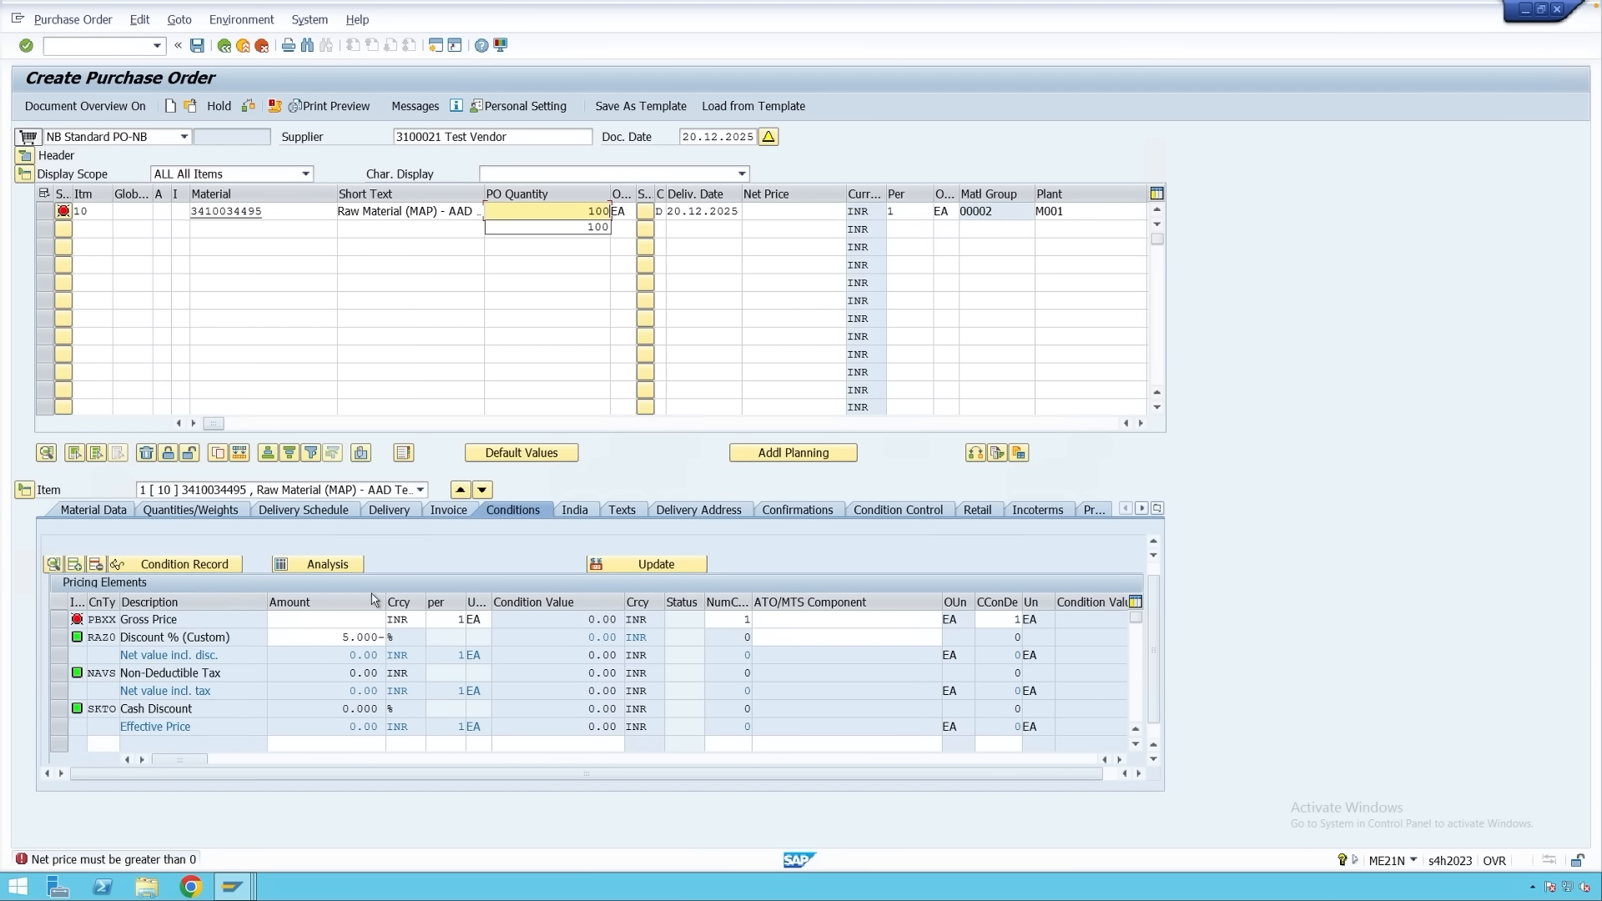
click(343, 619)
text(100)
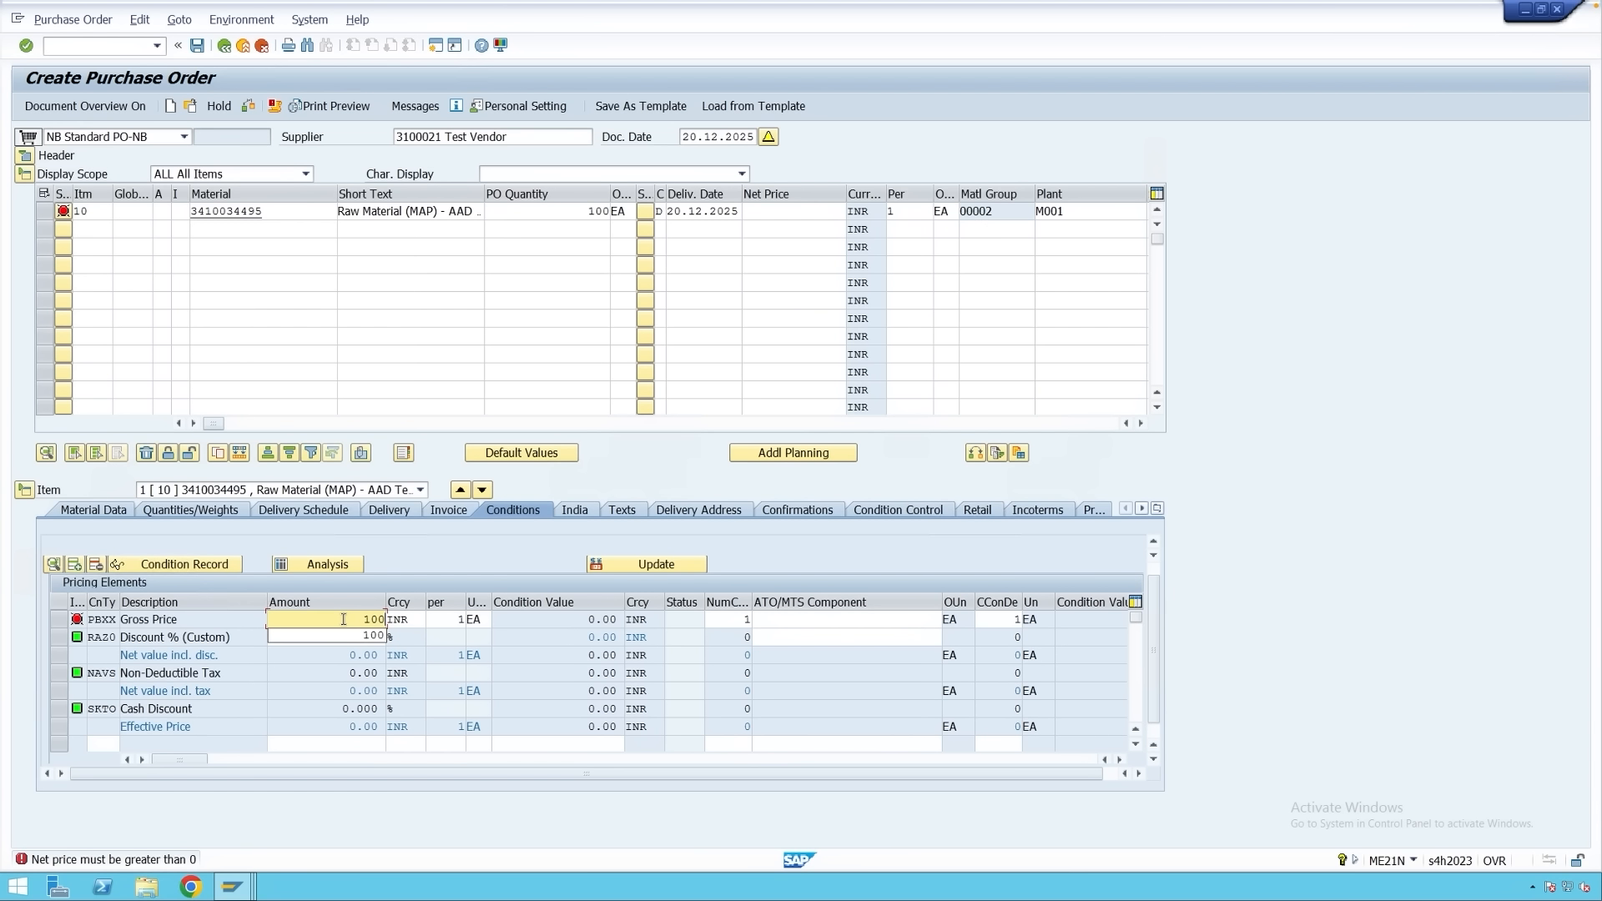
key(Return)
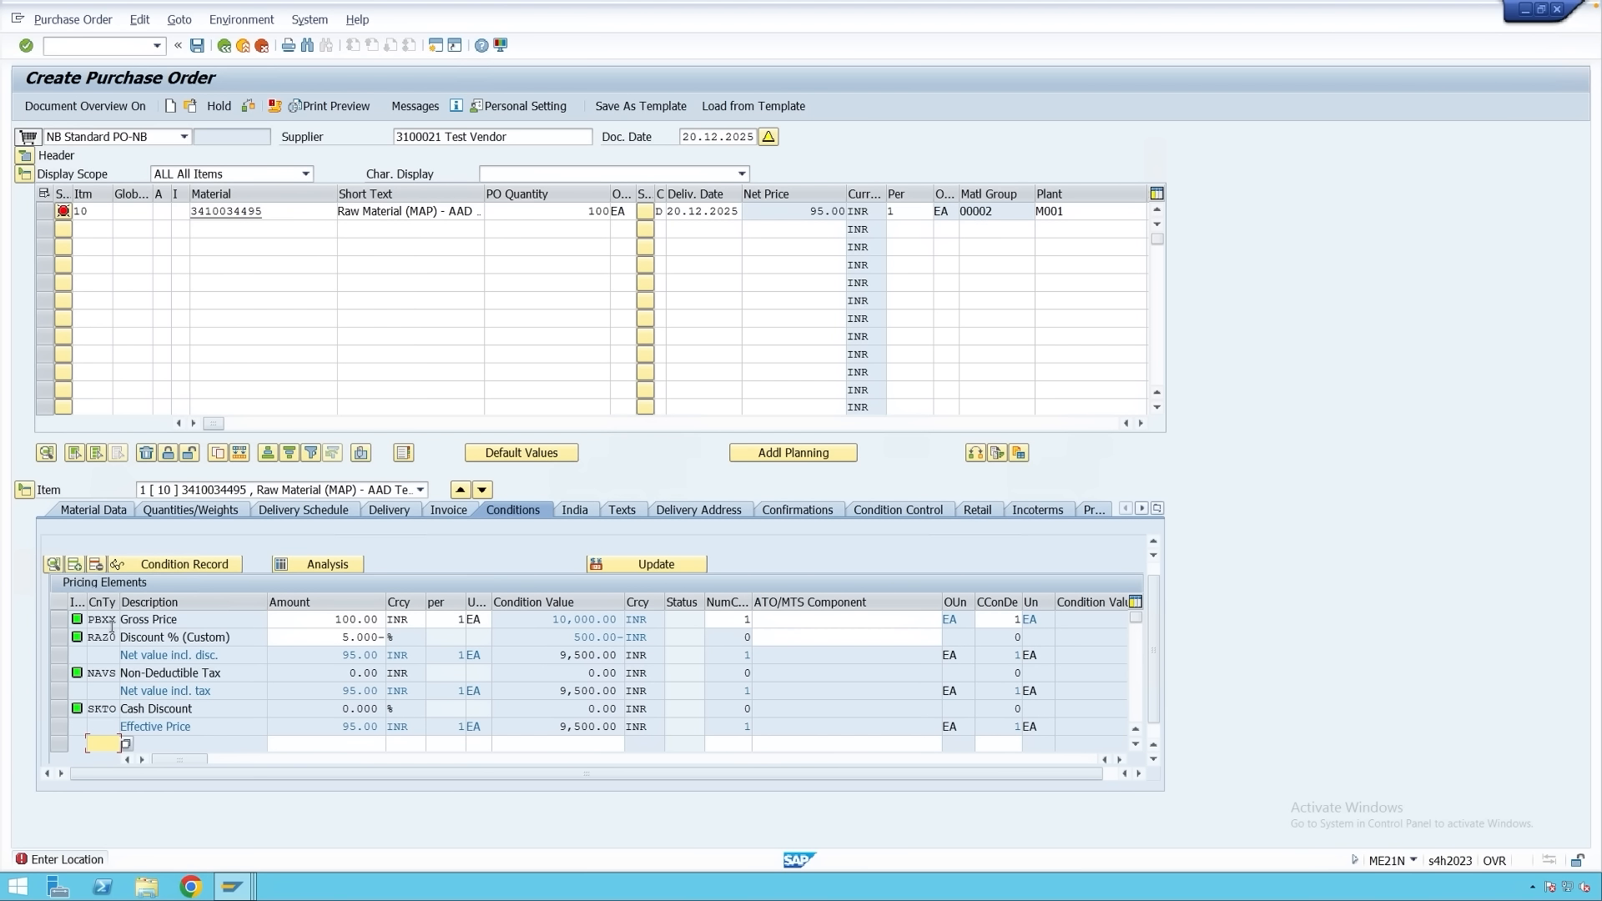
Examine the calculation type and amount in the details of the item's PBXX gross price condition.
click(59, 620)
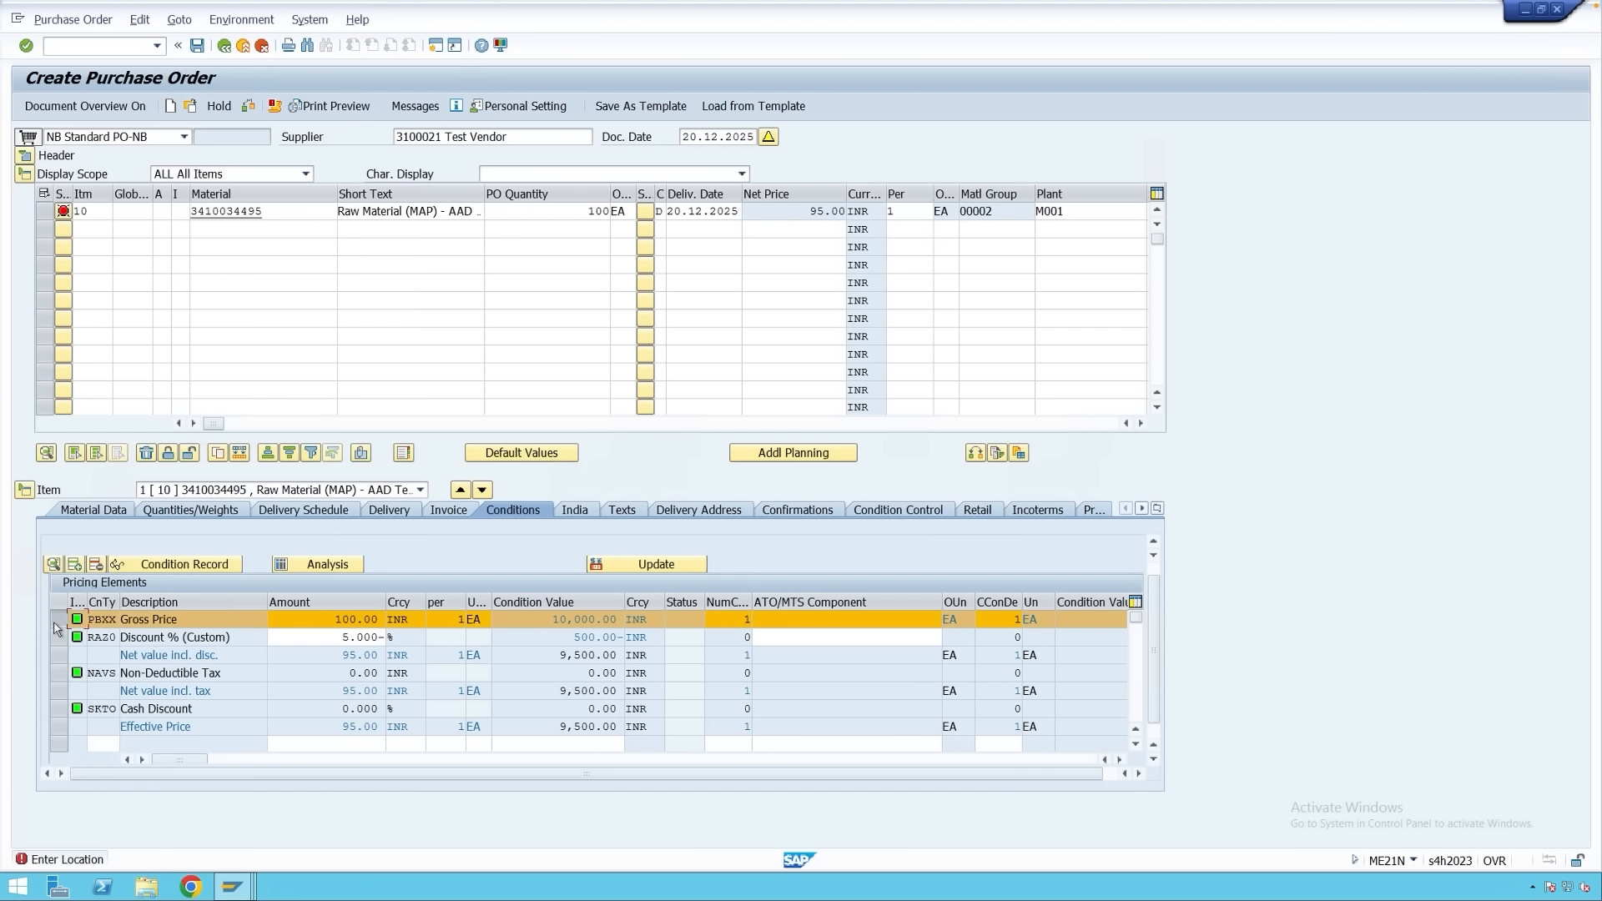
click(53, 564)
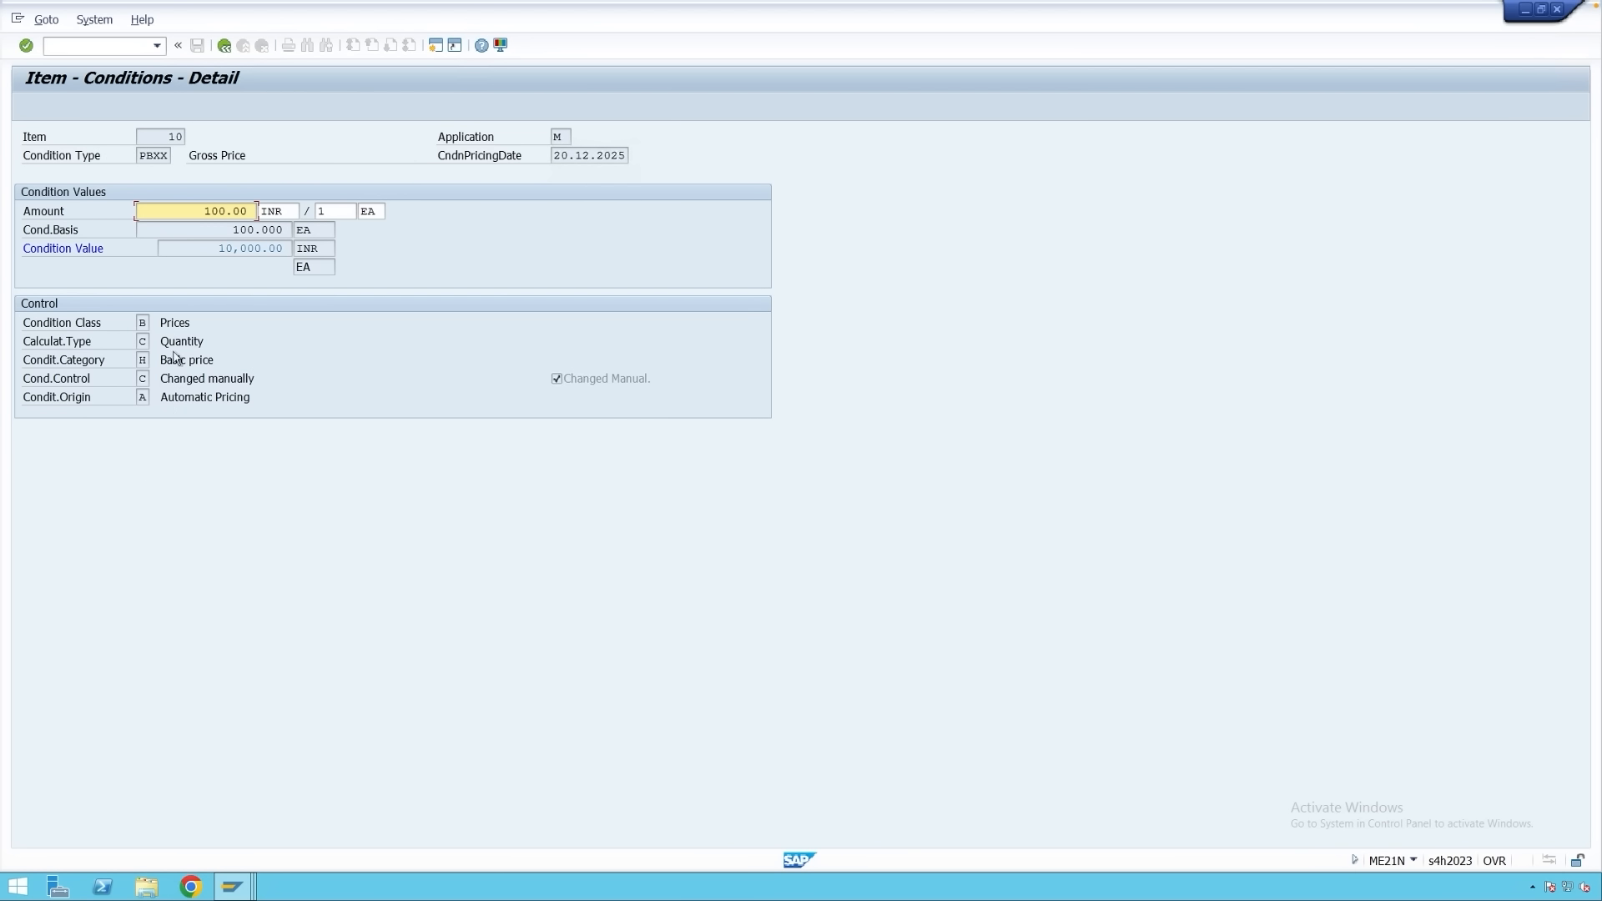
click(144, 341)
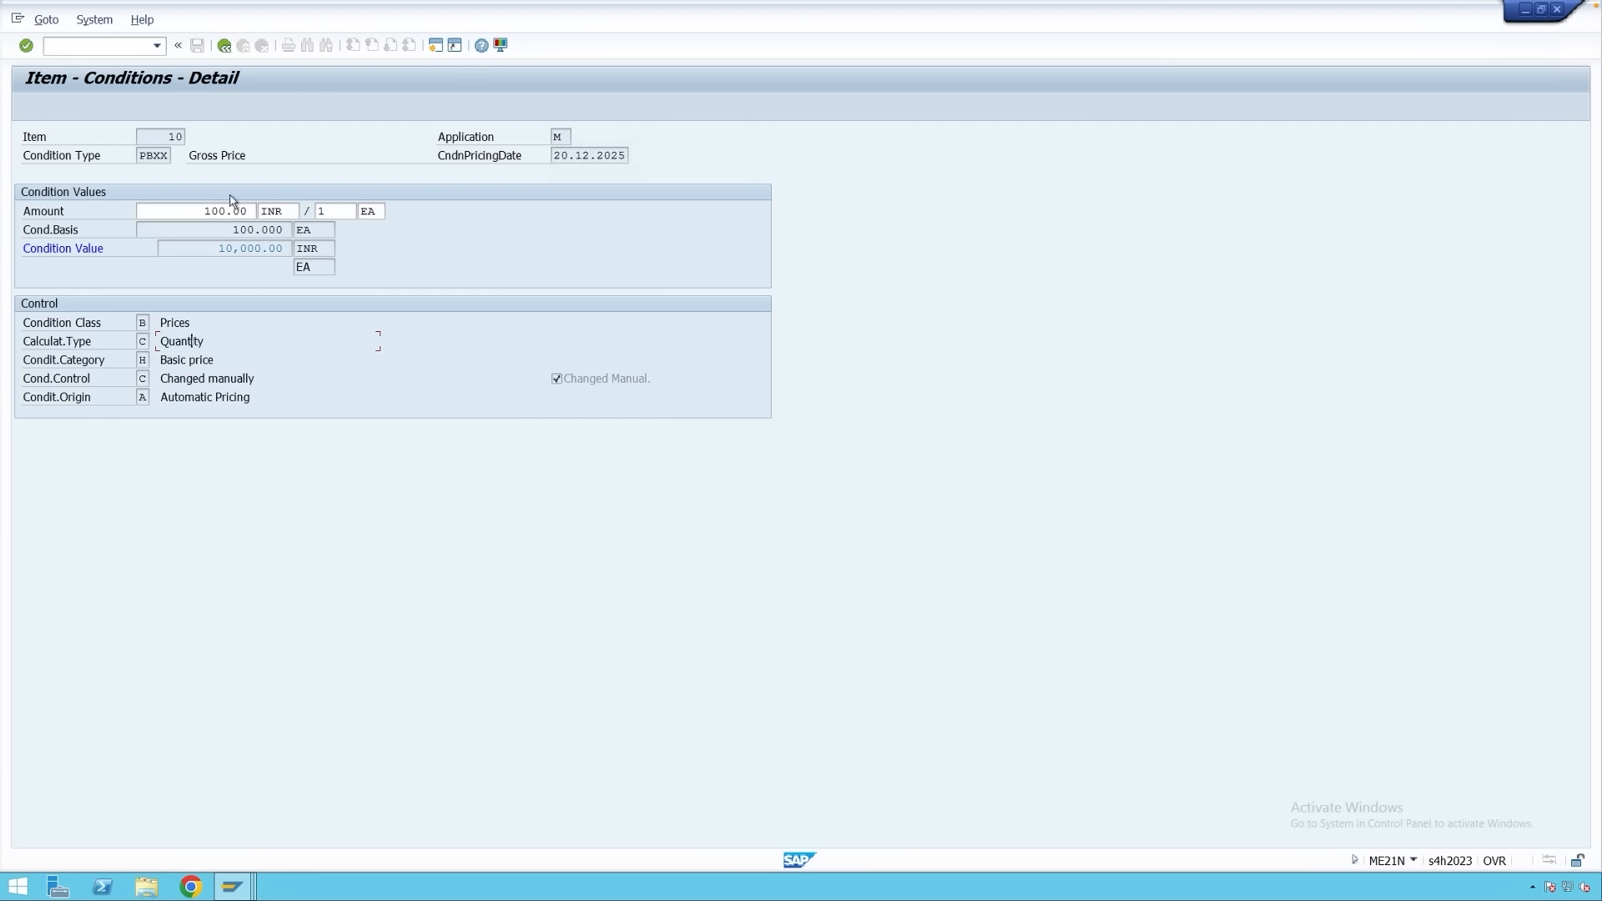
drag(200, 211, 255, 210)
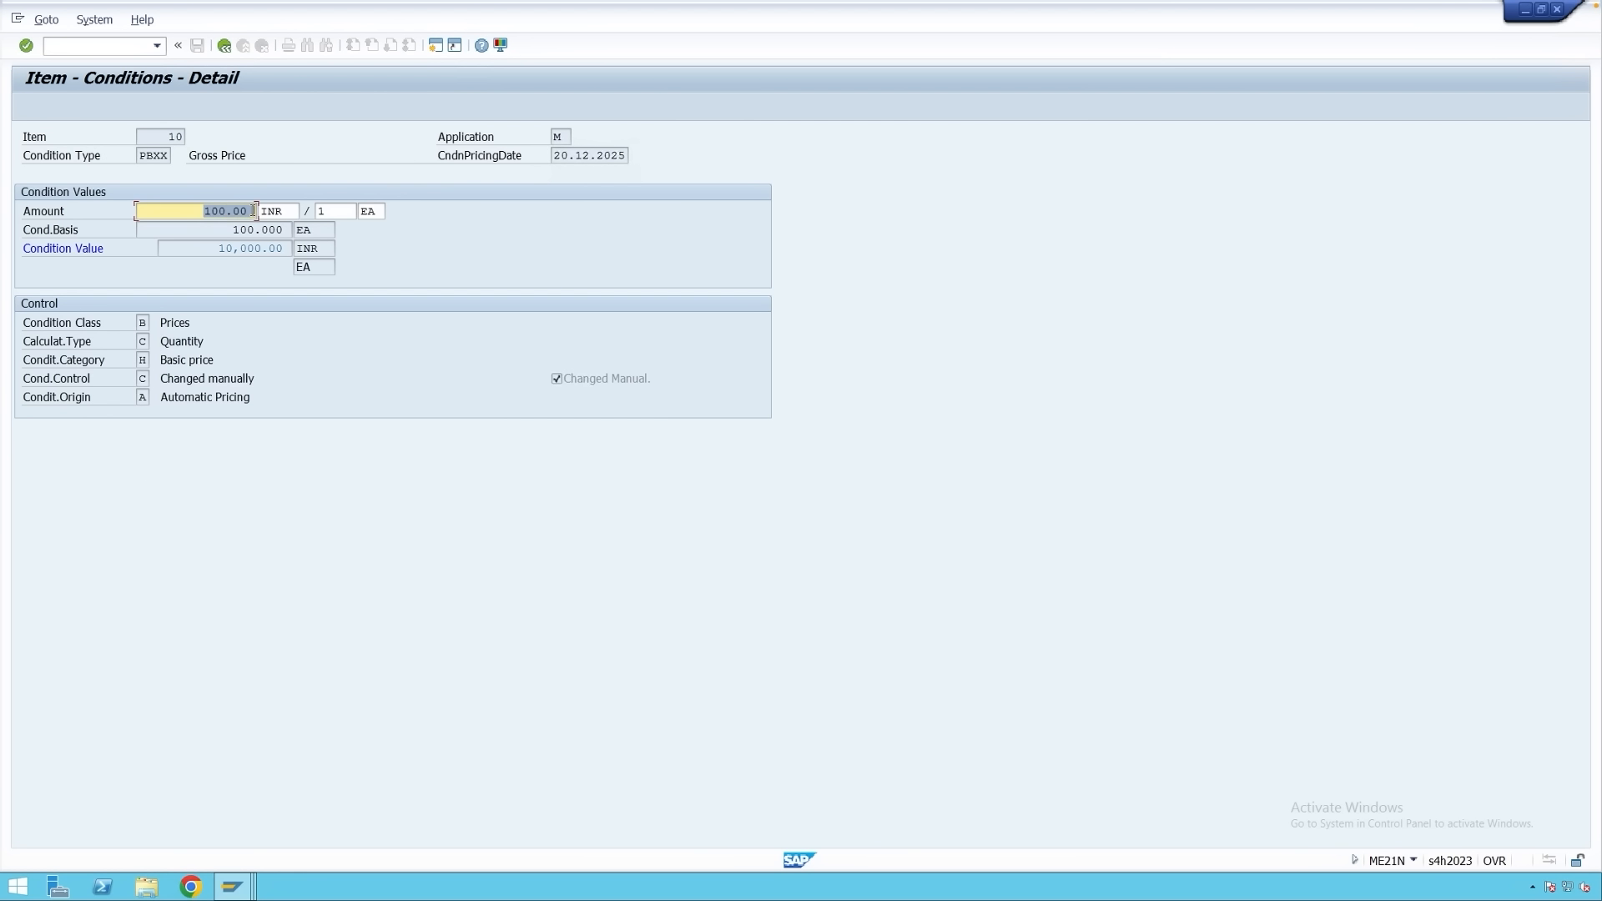
Leave the PBXX condition details and compare the item's quantity, gross price and PBXX and RAZ0 condition values.
double_click(222, 341)
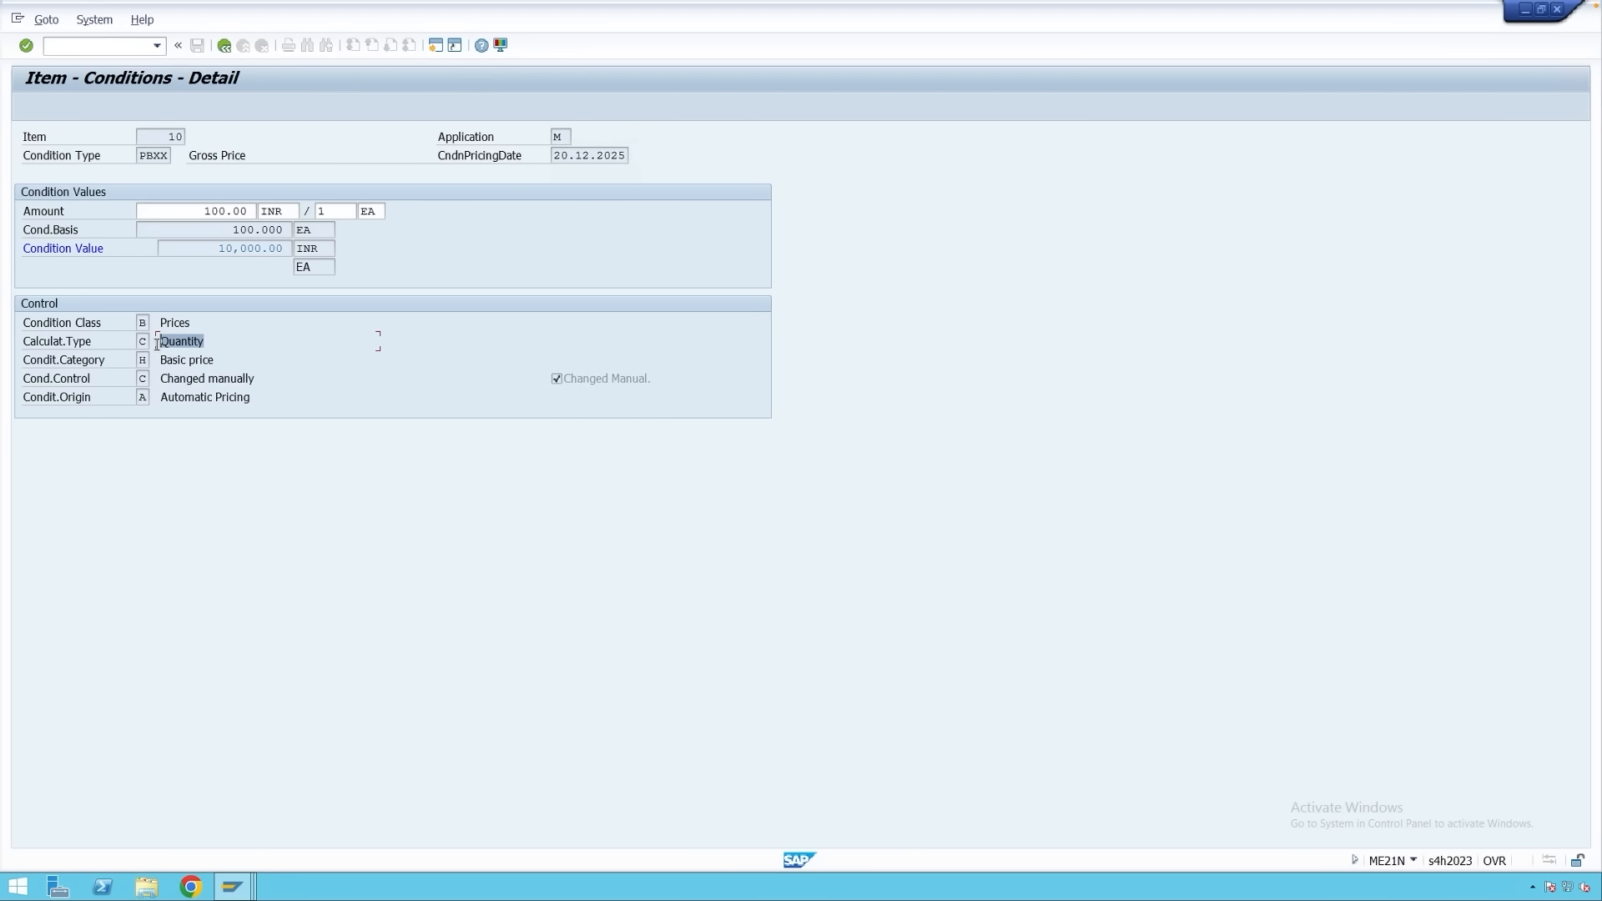
click(223, 45)
double_click(589, 211)
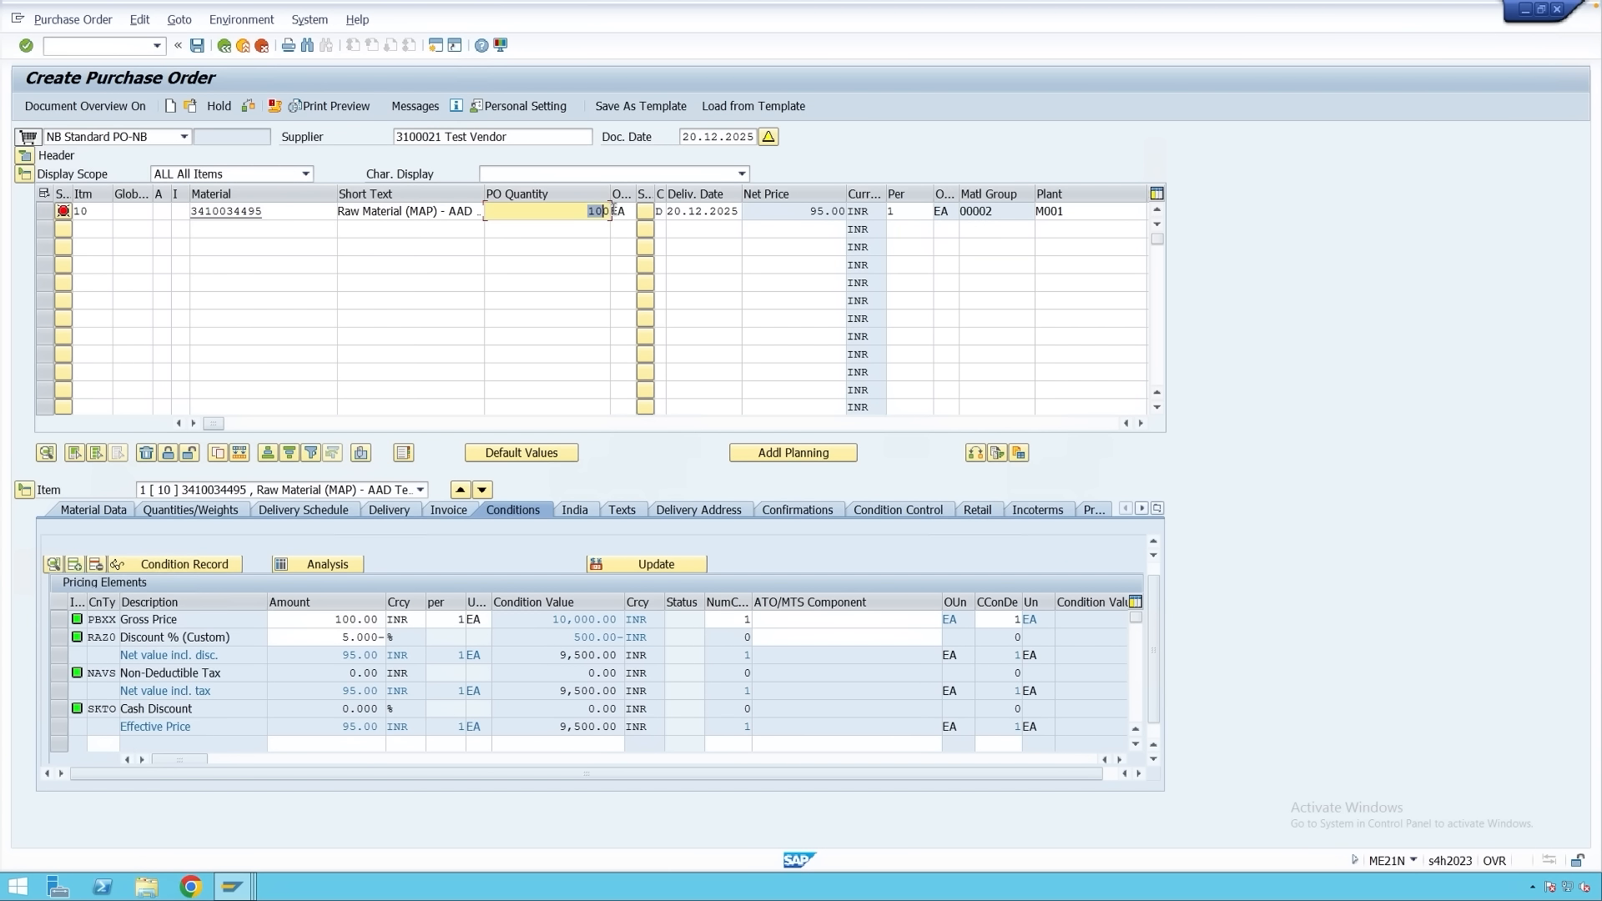
drag(330, 619, 381, 619)
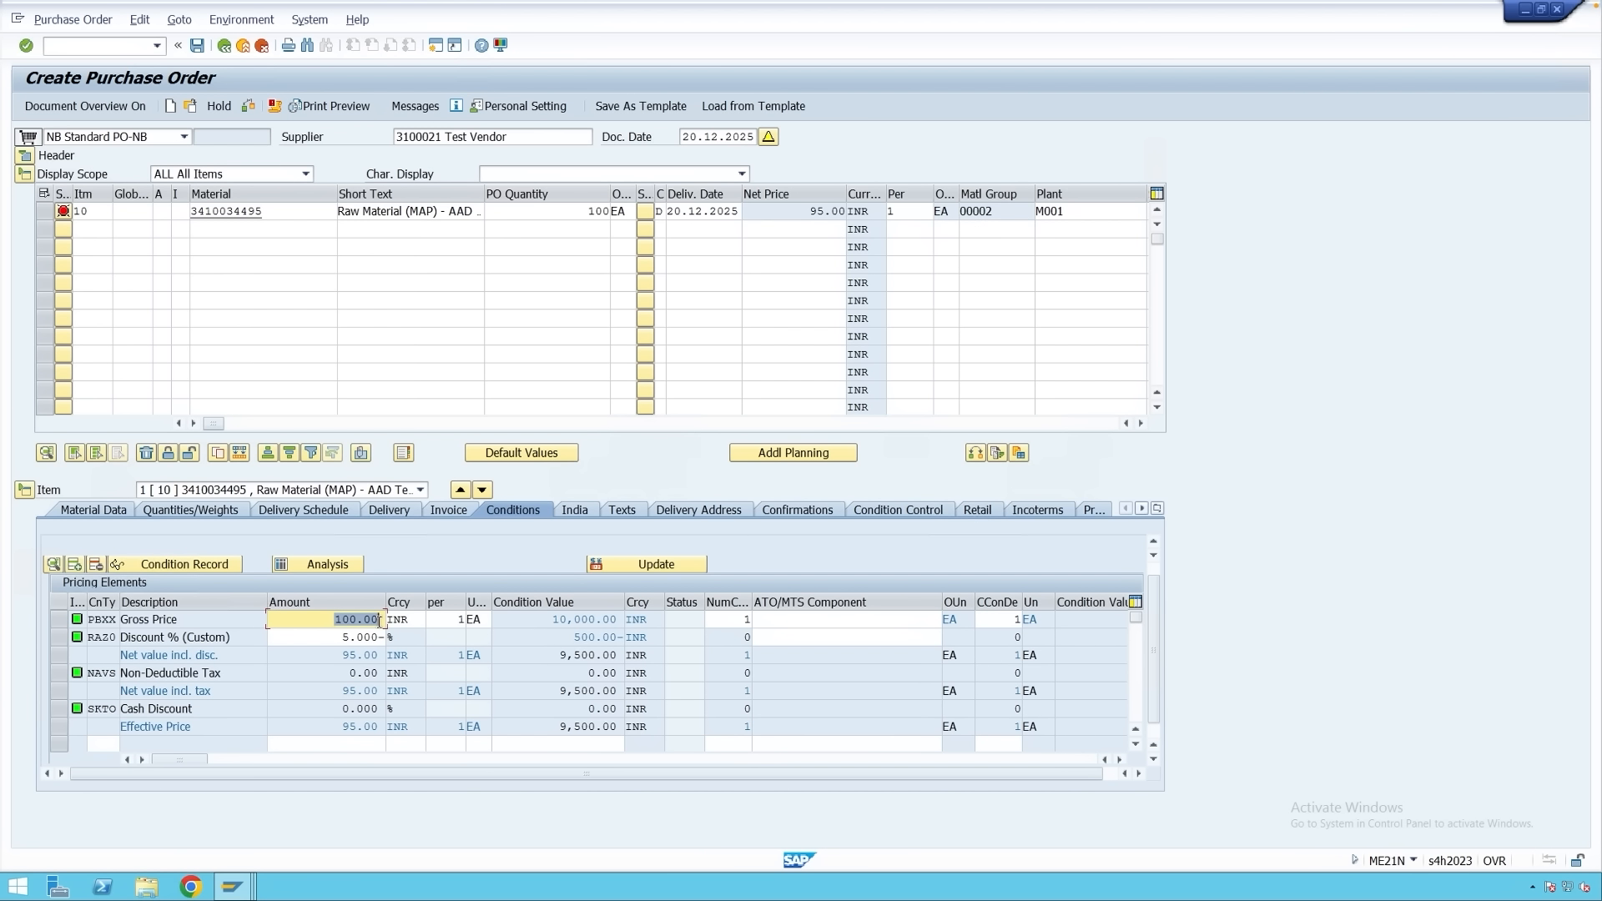
drag(544, 620, 619, 619)
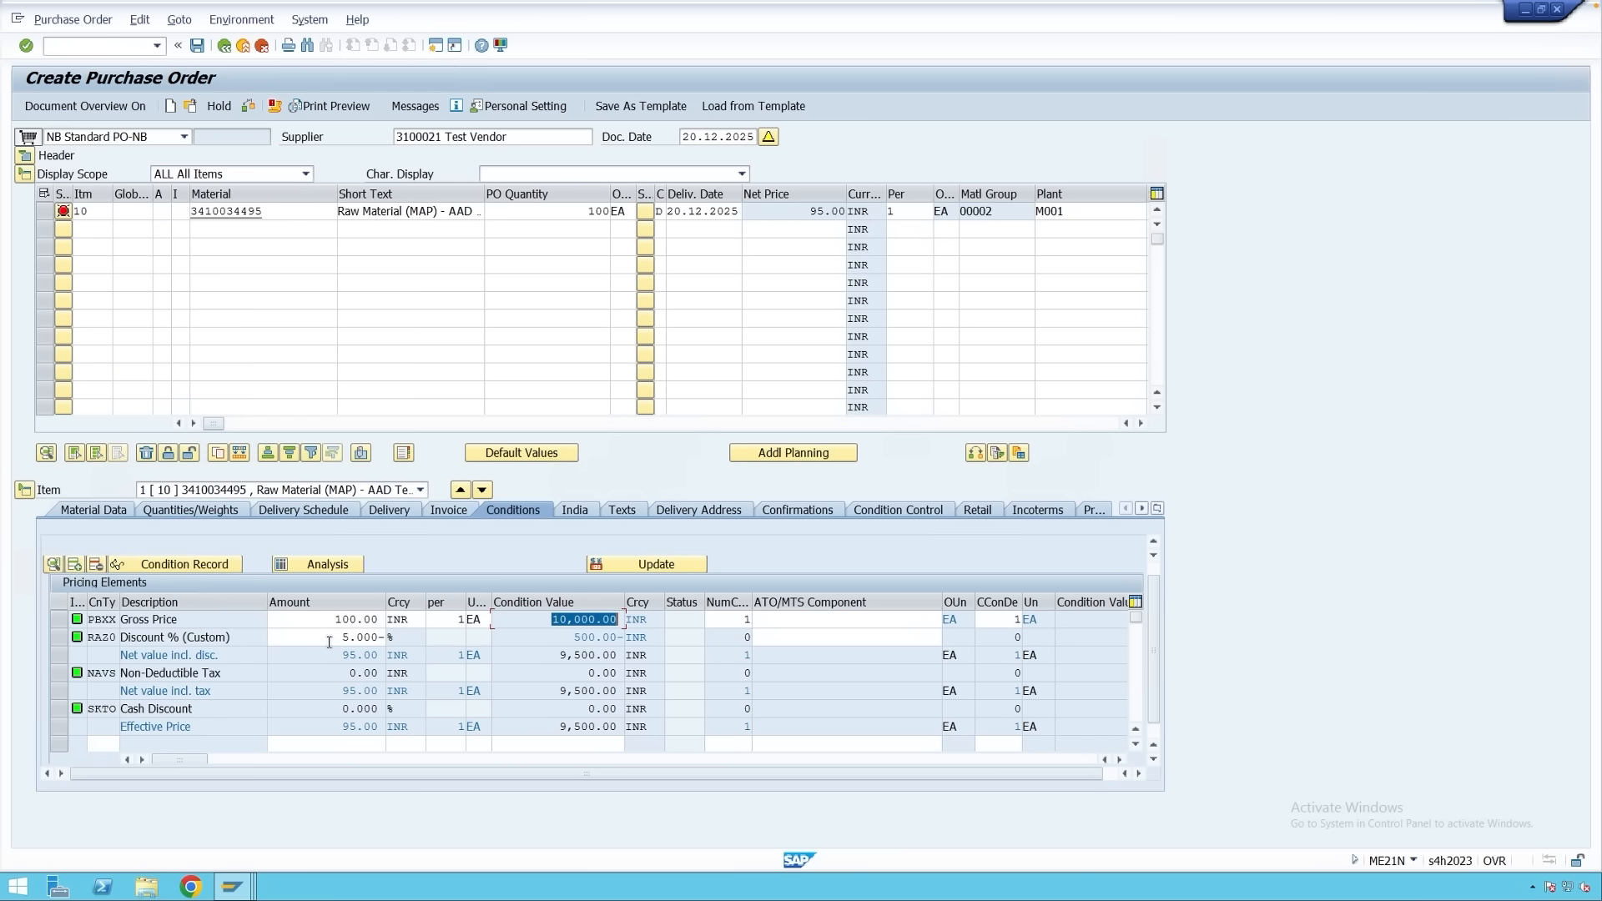
click(575, 638)
drag(592, 641, 628, 639)
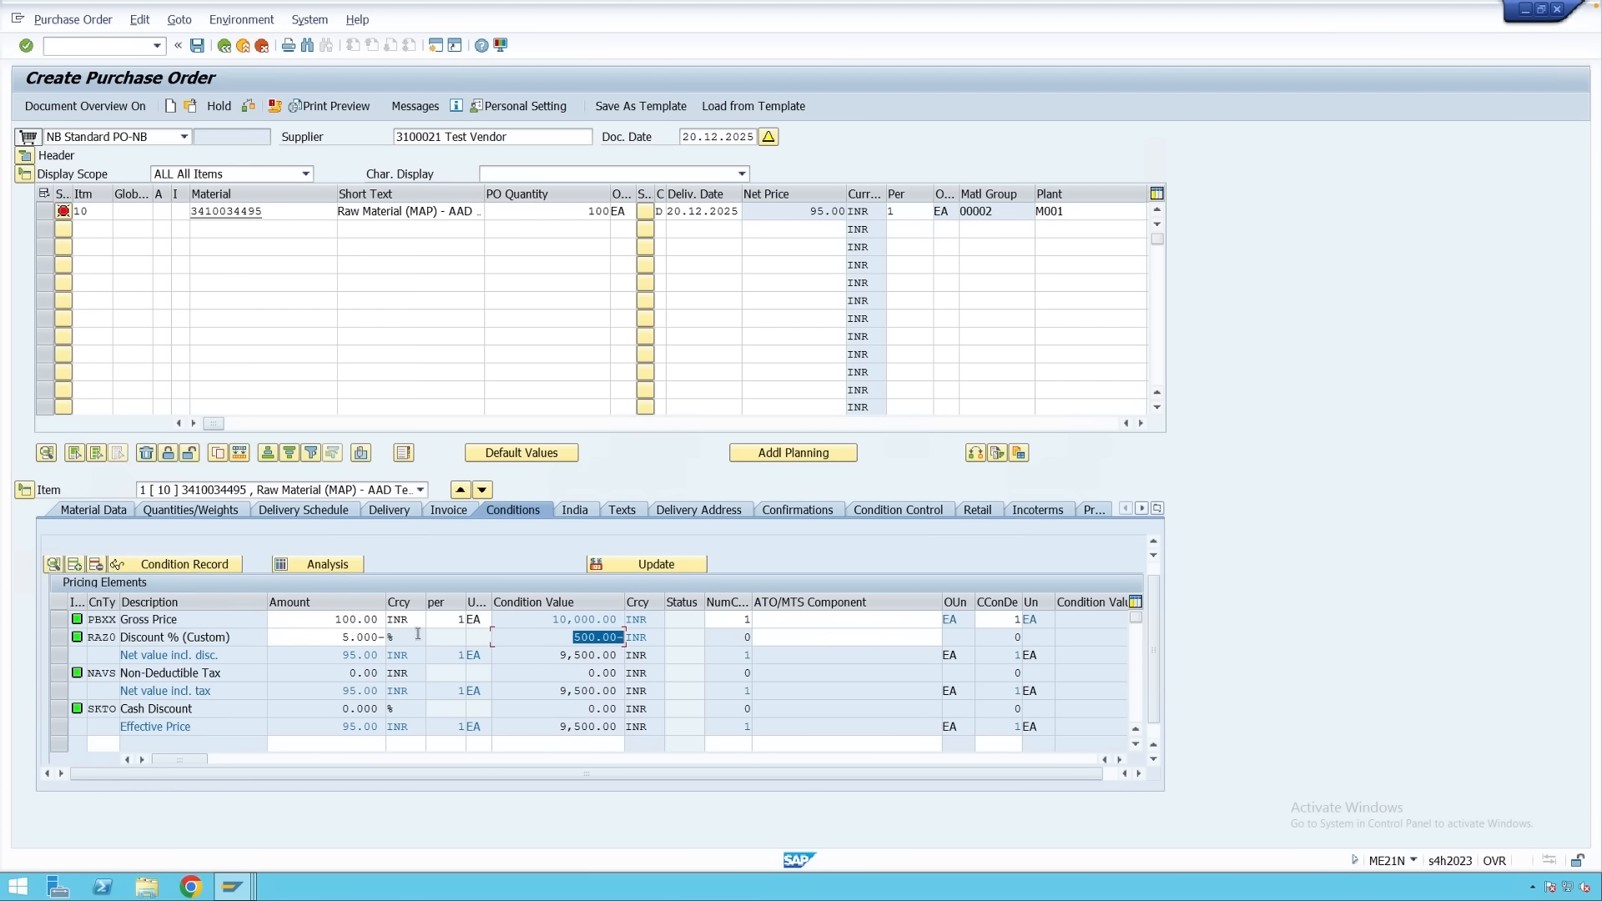
Examine the condition class and calculation type in the details of the item's RAZ0 discount, and return to the item conditions.
click(571, 637)
drag(571, 637, 621, 637)
click(621, 638)
key(BackSpace)
click(63, 639)
click(52, 564)
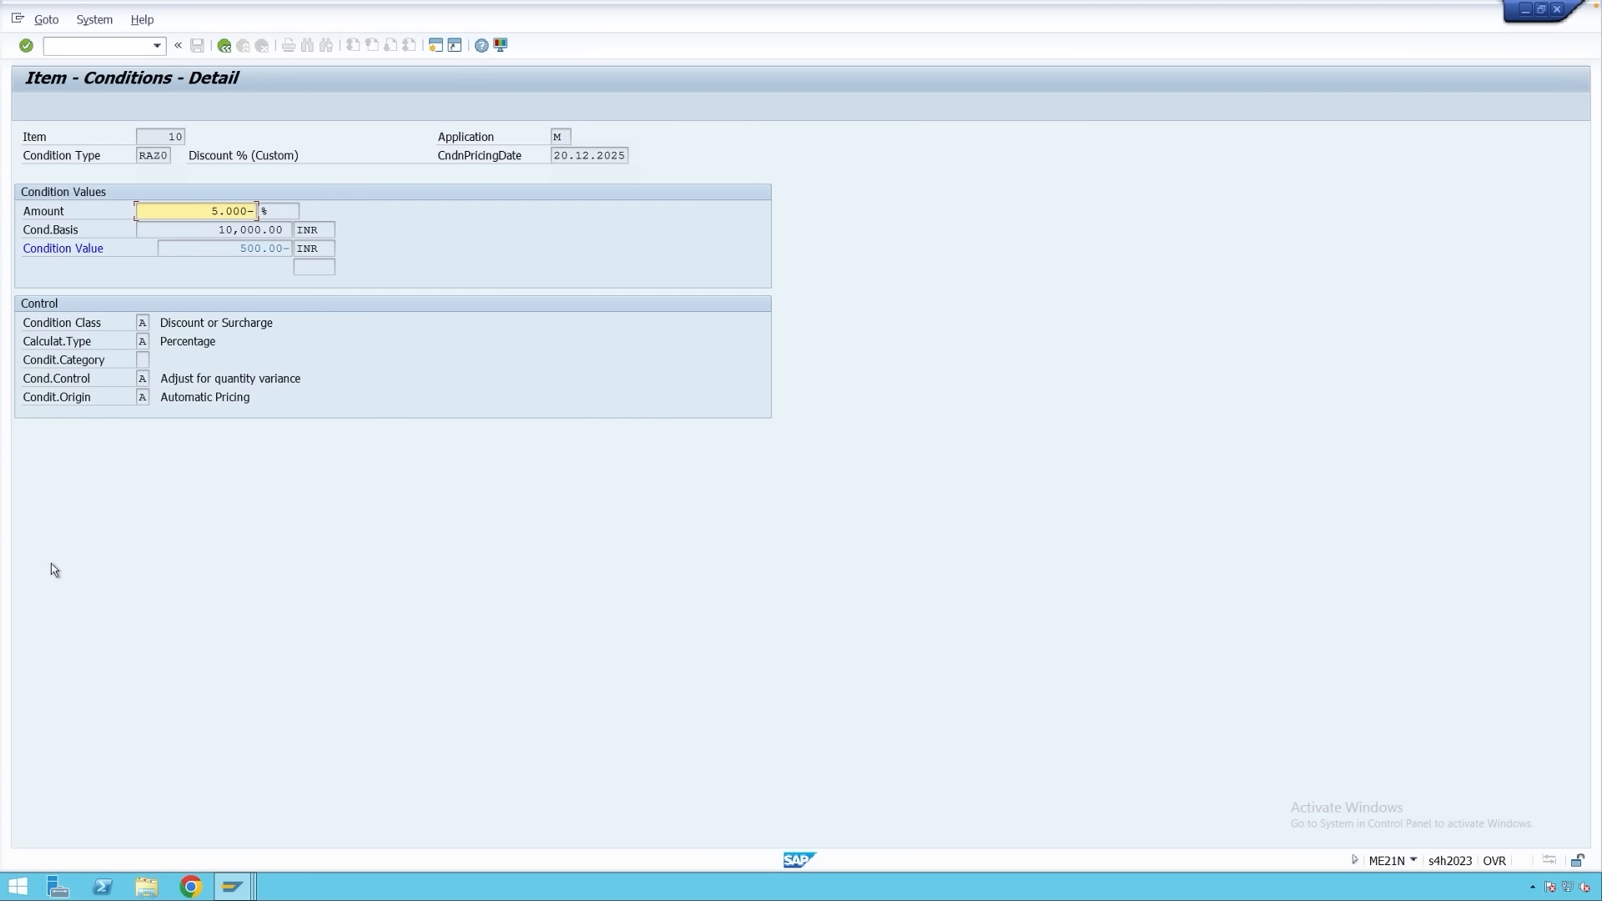
click(143, 323)
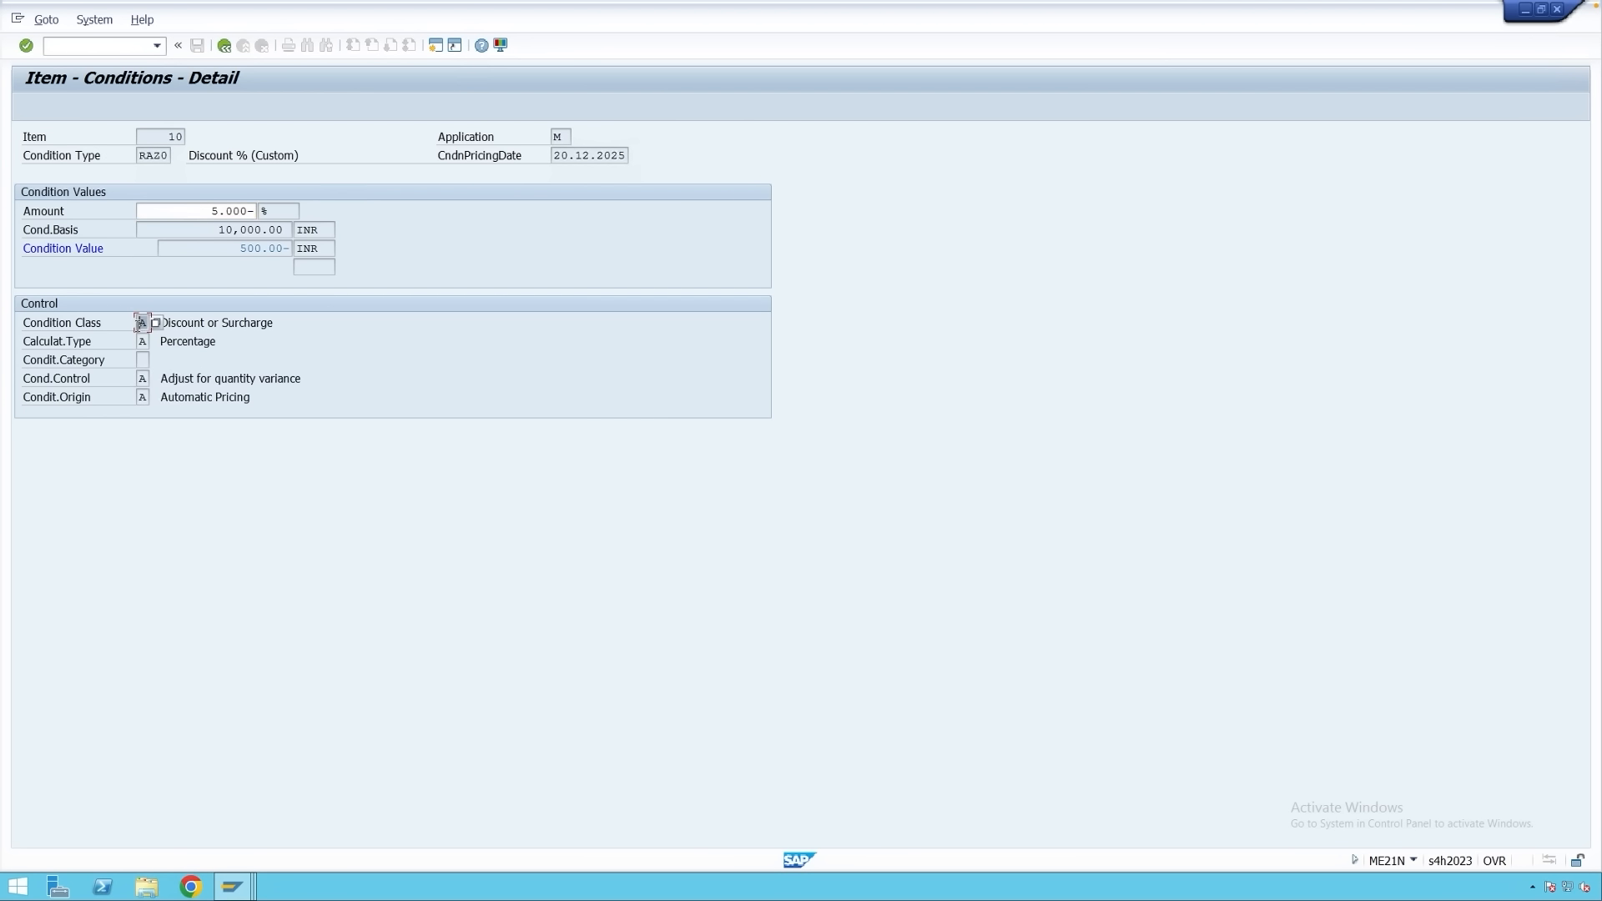
click(142, 341)
click(224, 46)
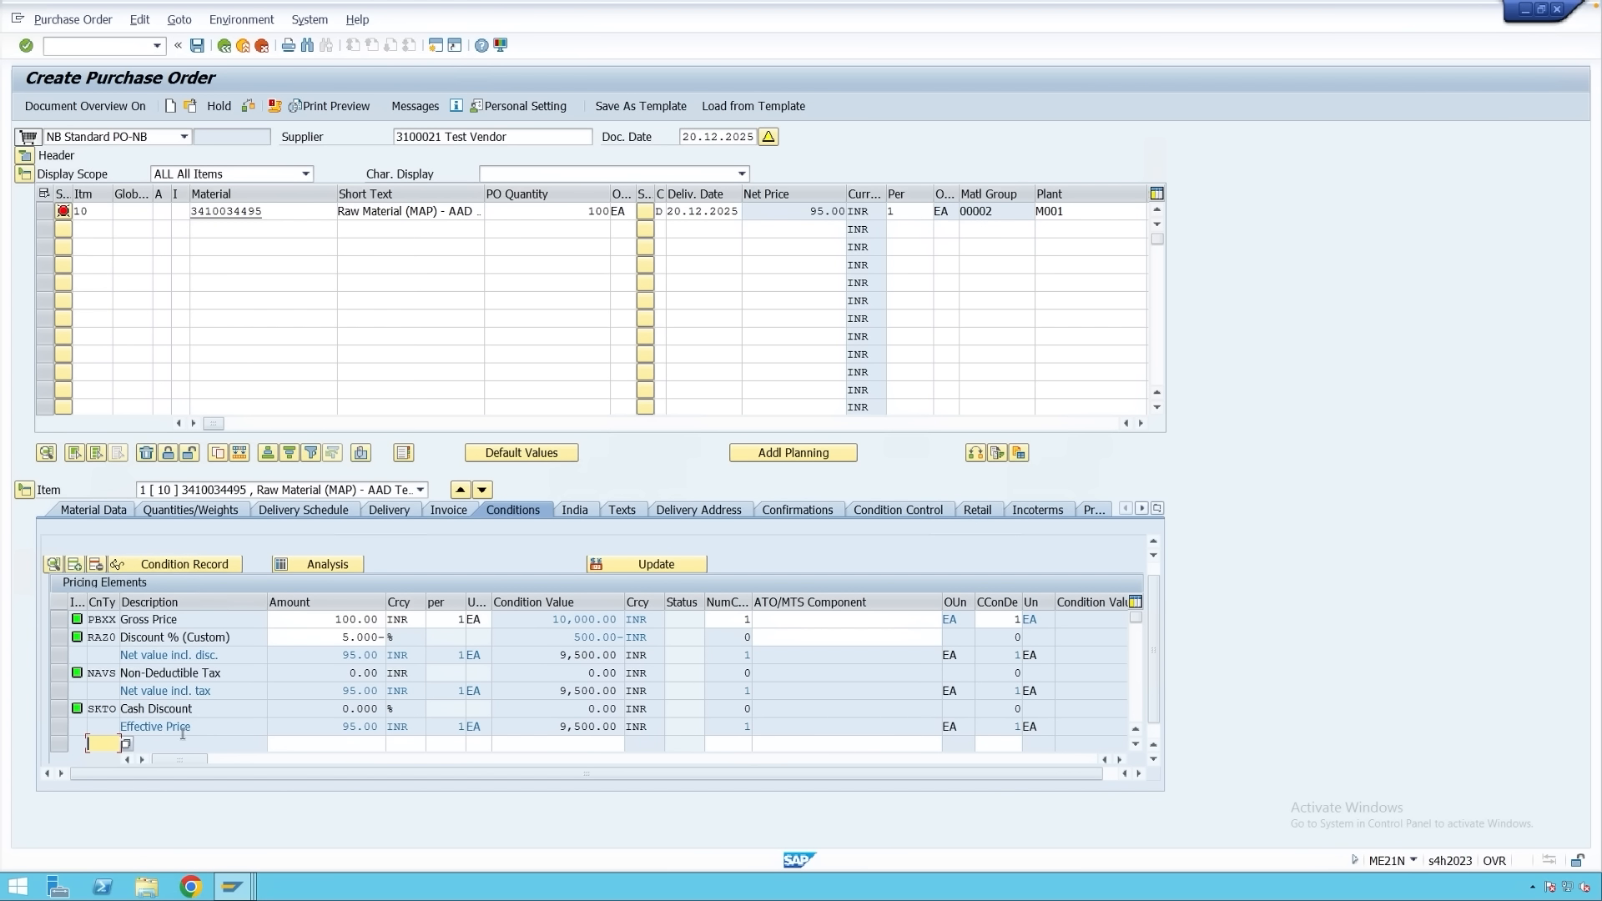
Check the discount lines in the control data of schema ZM0001.
mouse_move(240, 886)
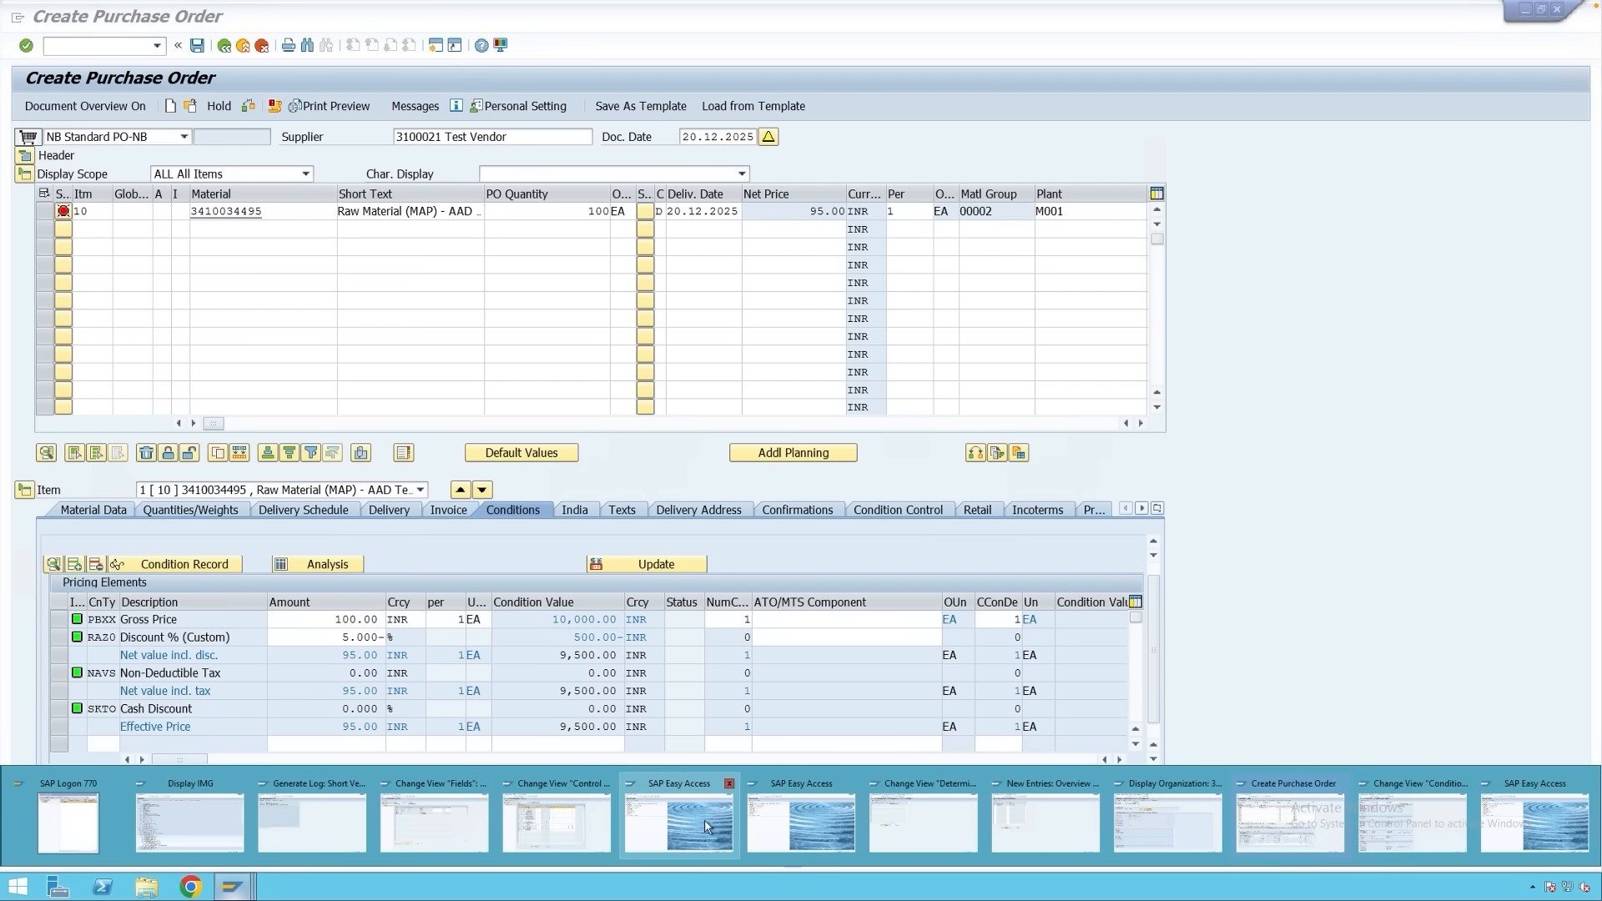
click(567, 826)
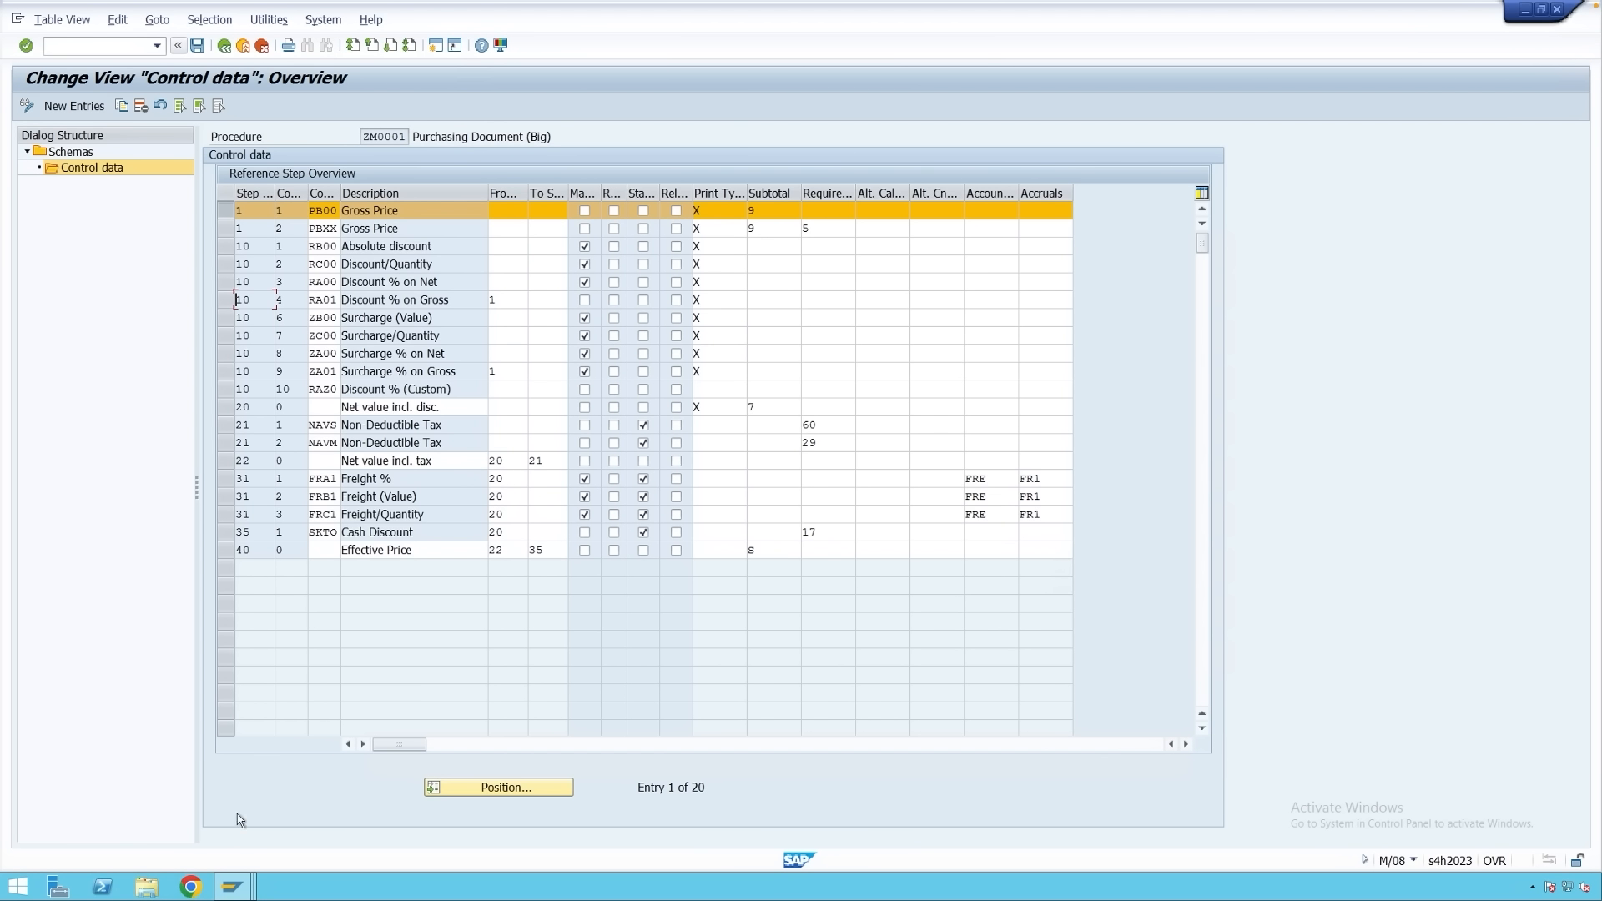
click(232, 886)
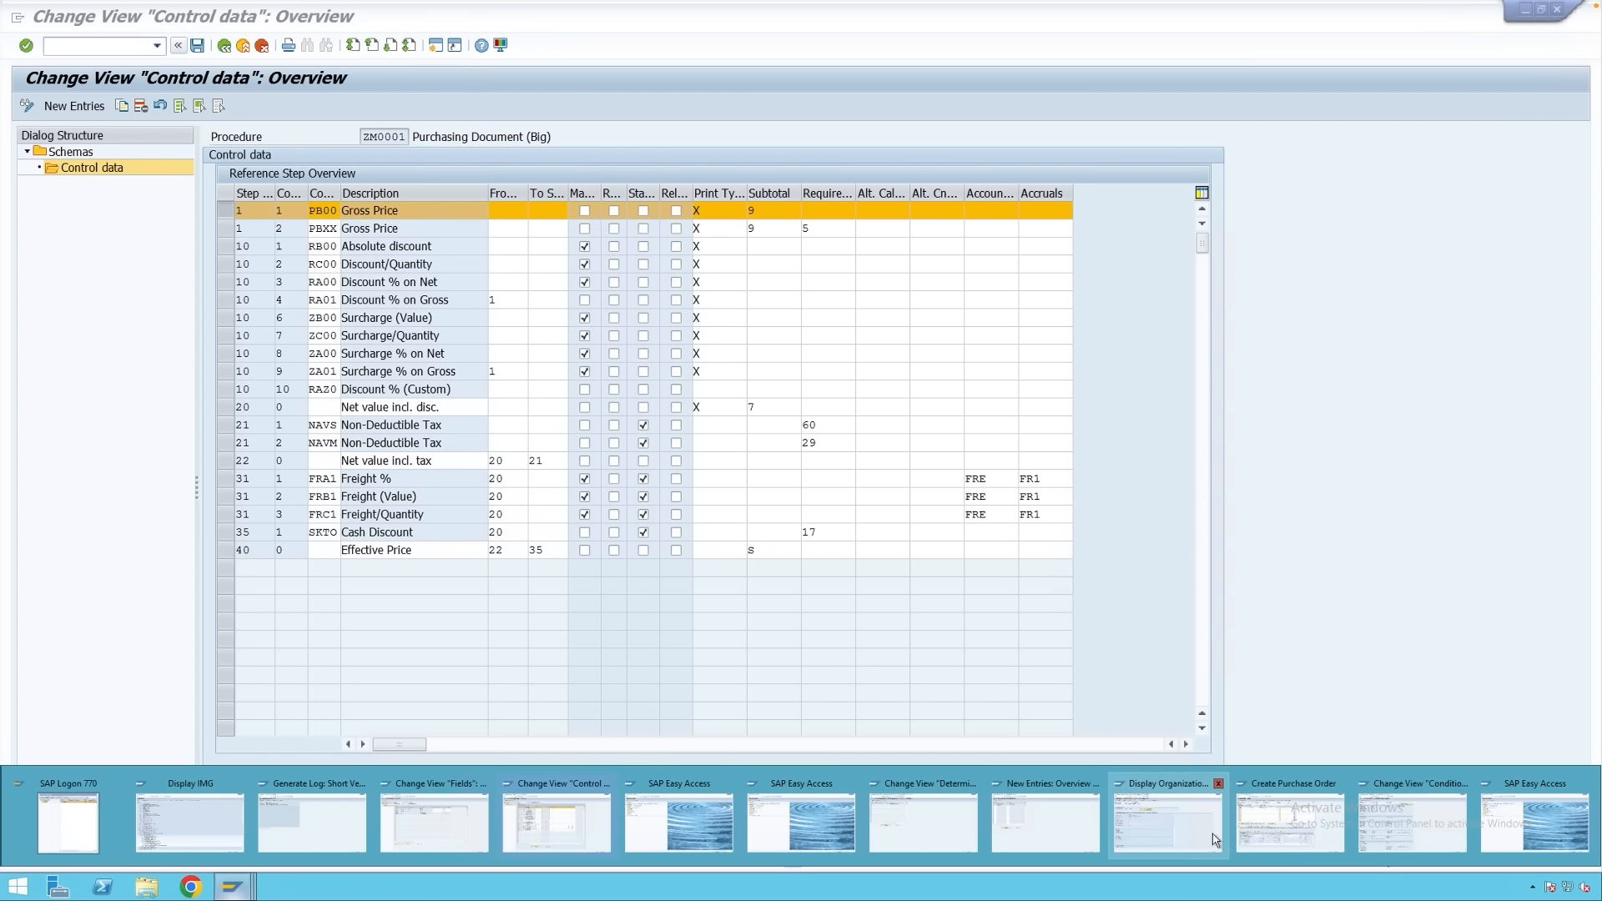
In the purchase order, add an RB00 absolute discount of 10 INR to the item's conditions and mark the RB00 and RAZ0 lines.
click(1243, 836)
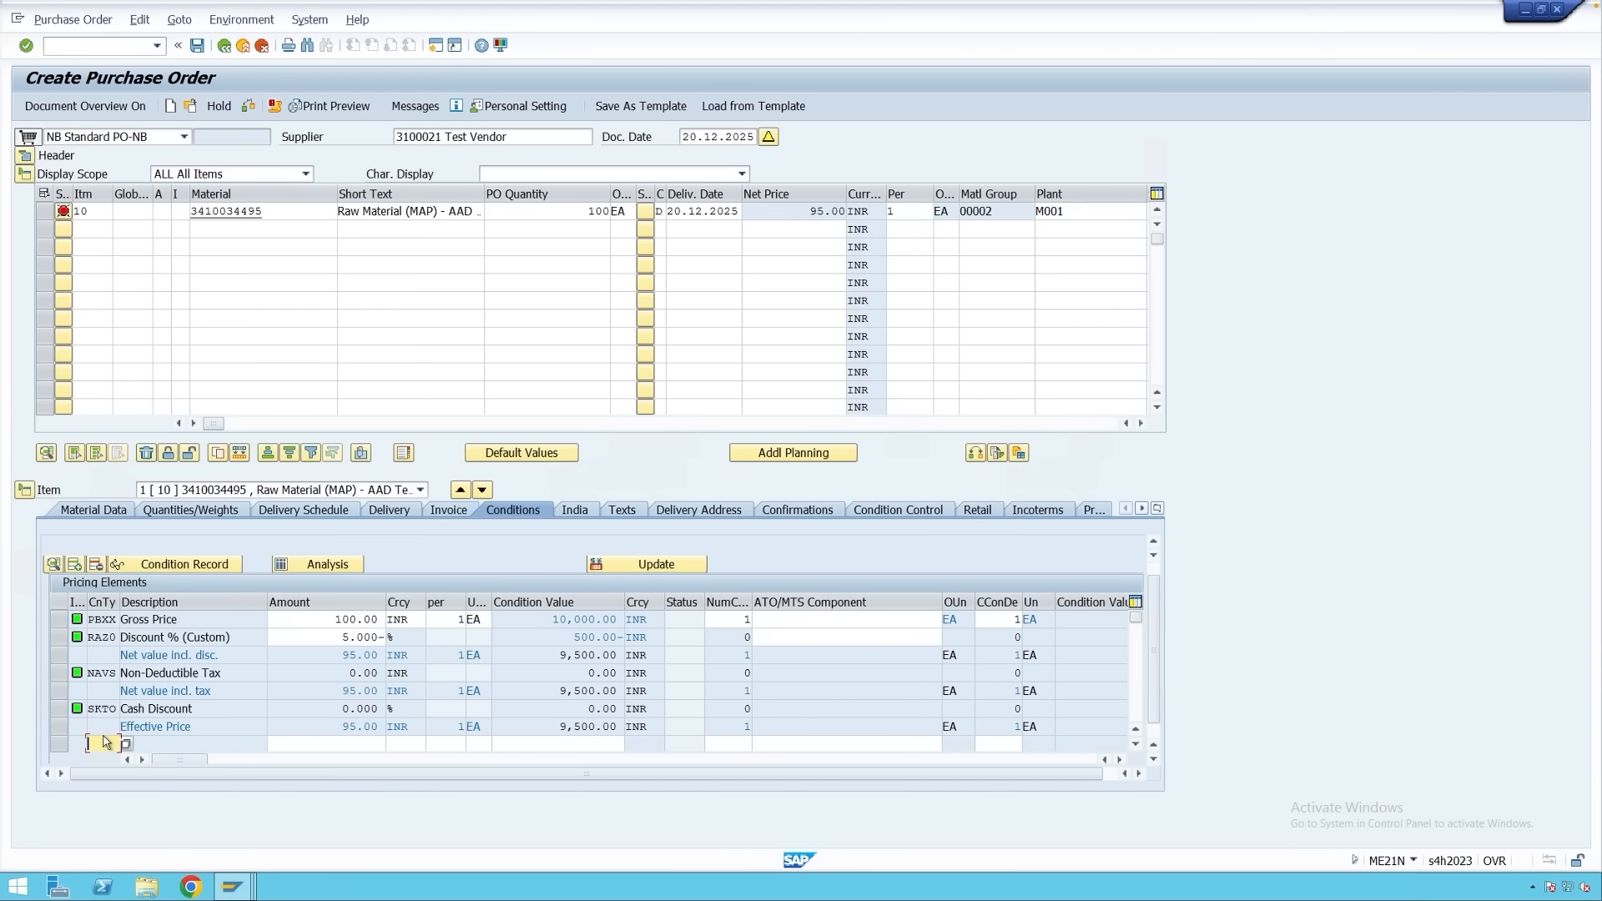
text(rb00)
click(361, 743)
text(10)
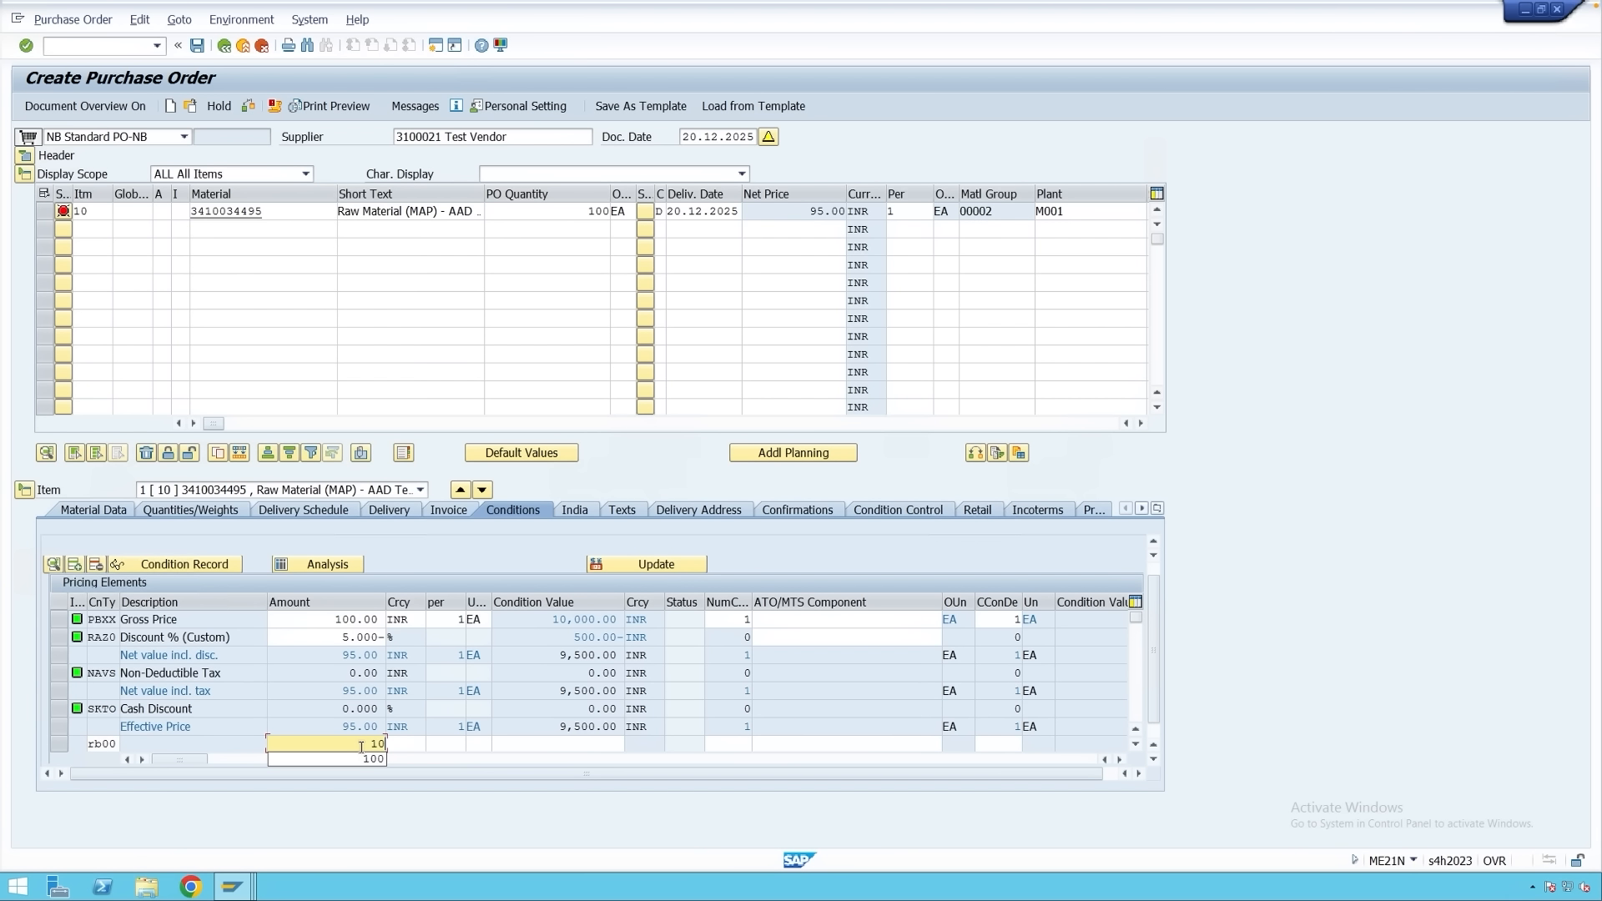
key(Return)
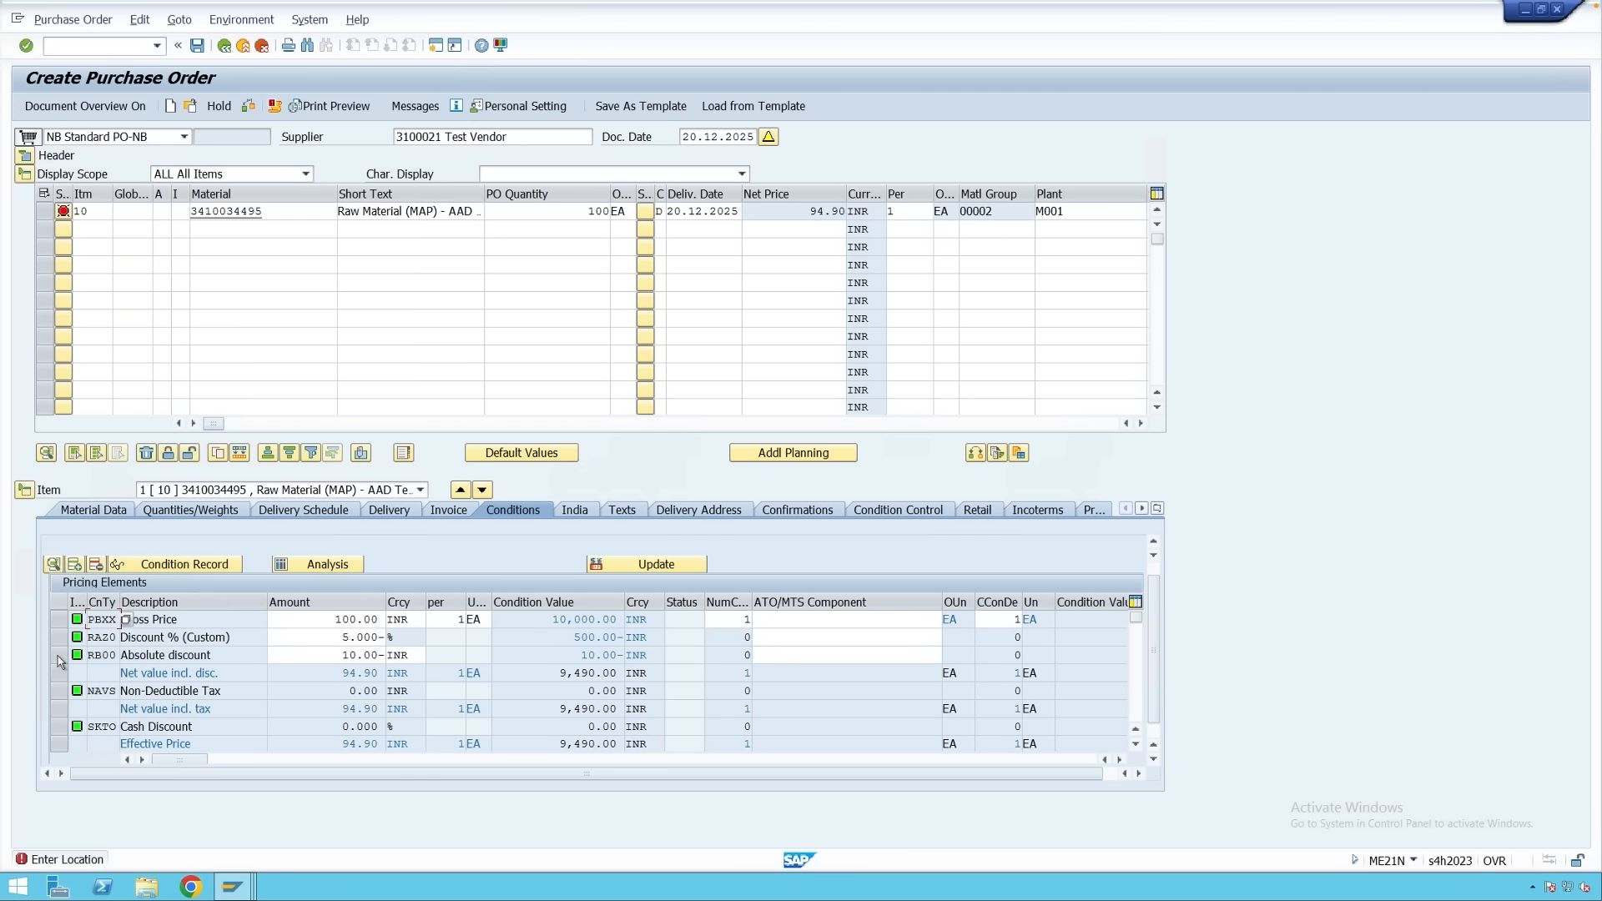
click(58, 656)
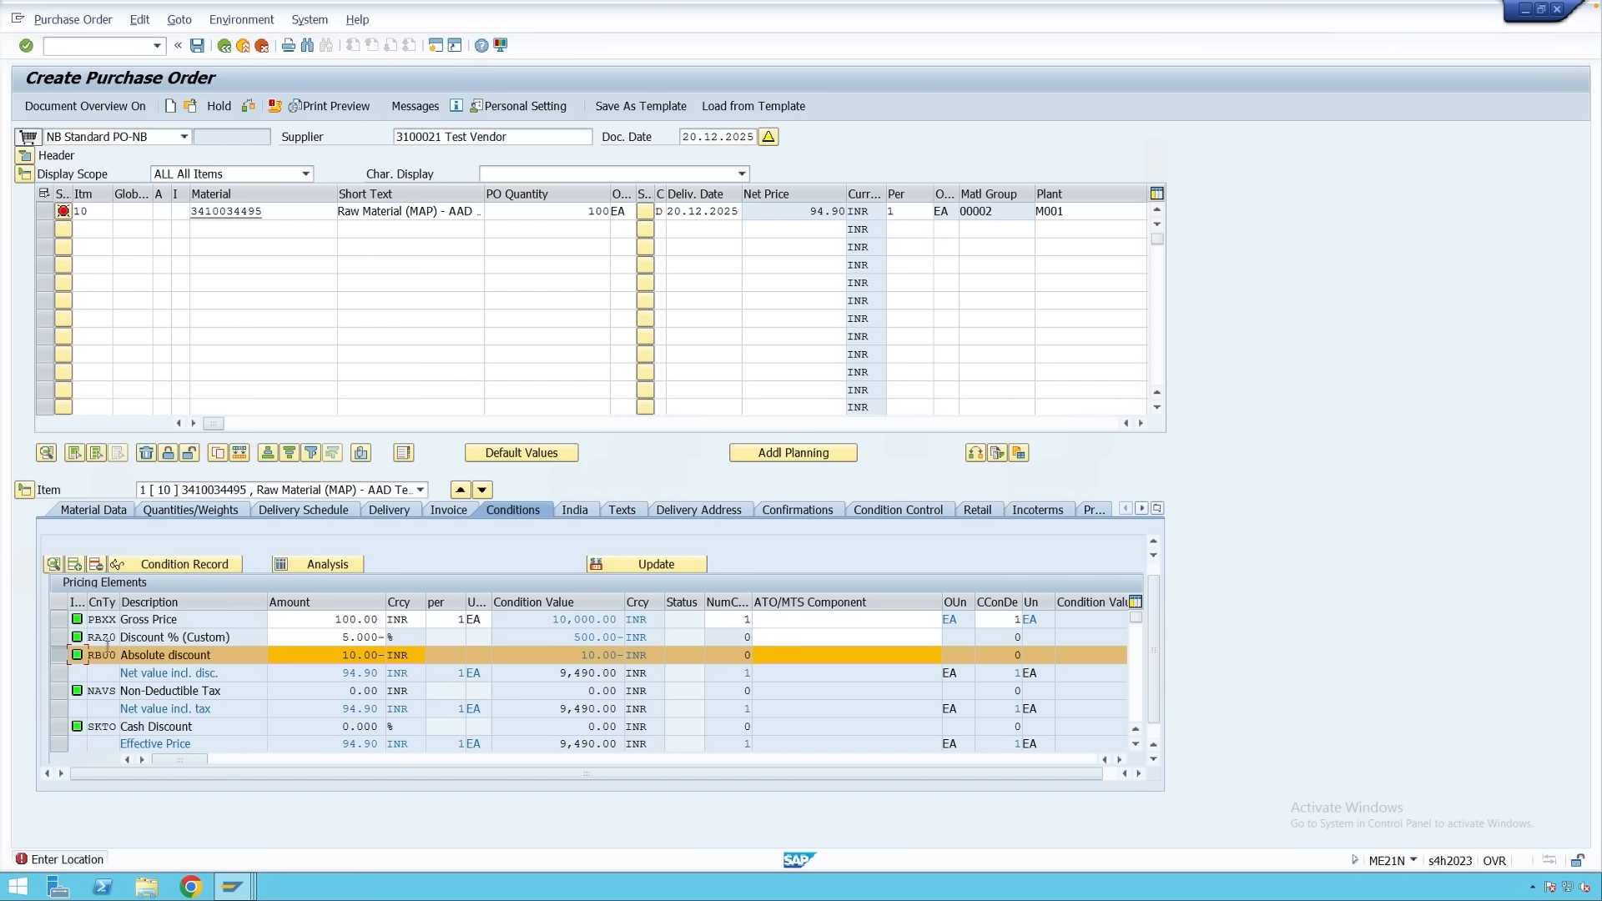
click(67, 639)
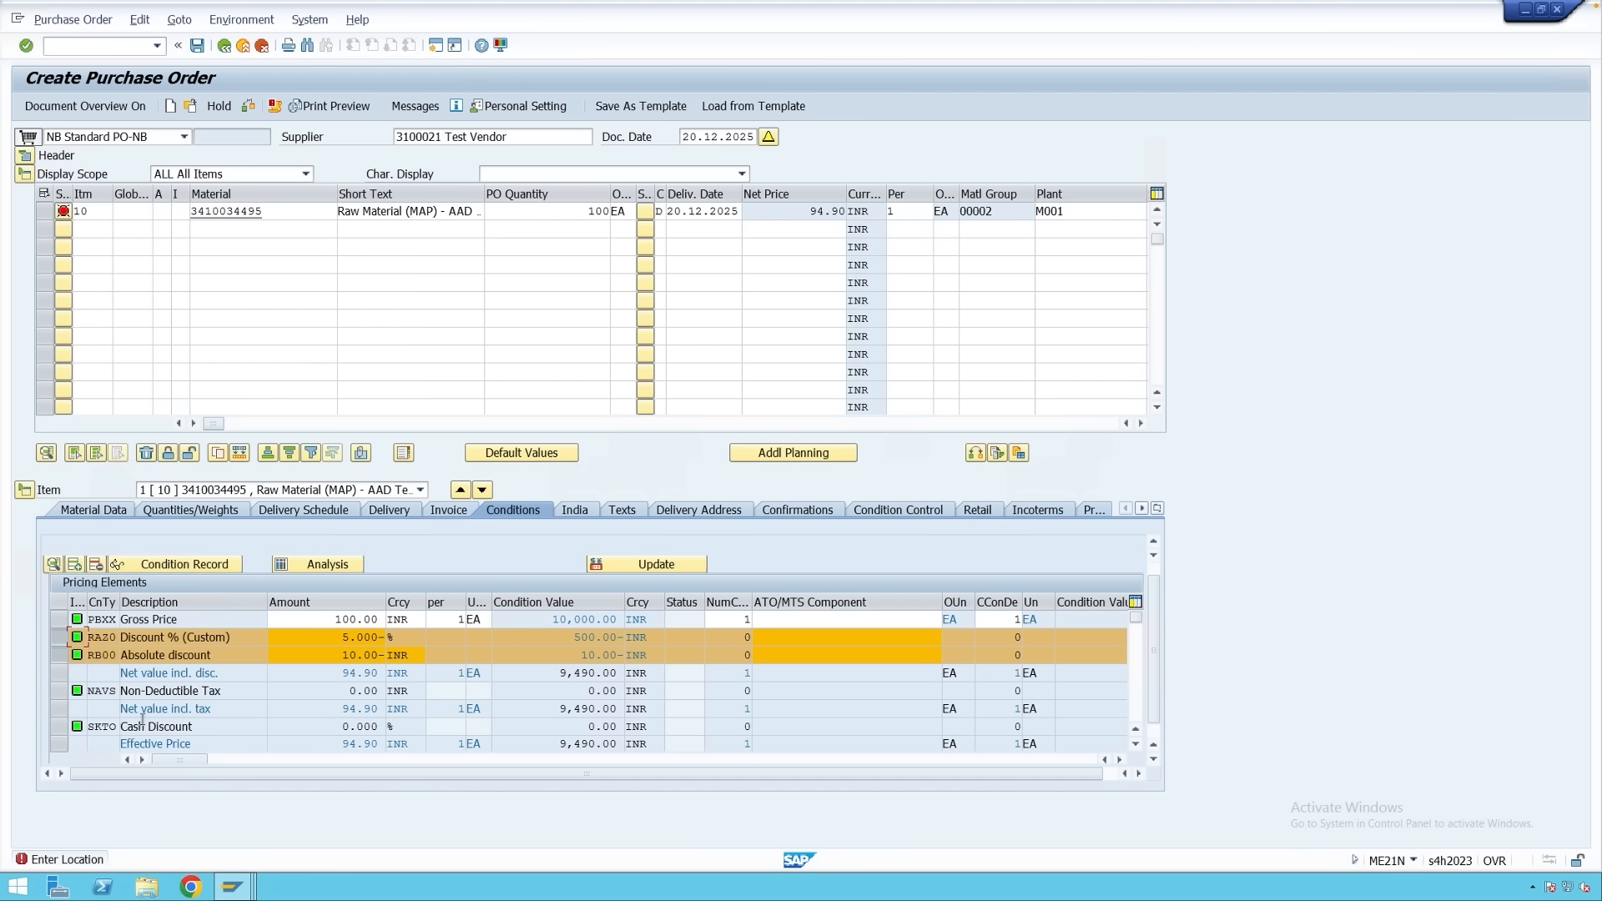
Reopen the item details and add freight condition FRA1 at 5% to the item's pricing.
click(1135, 745)
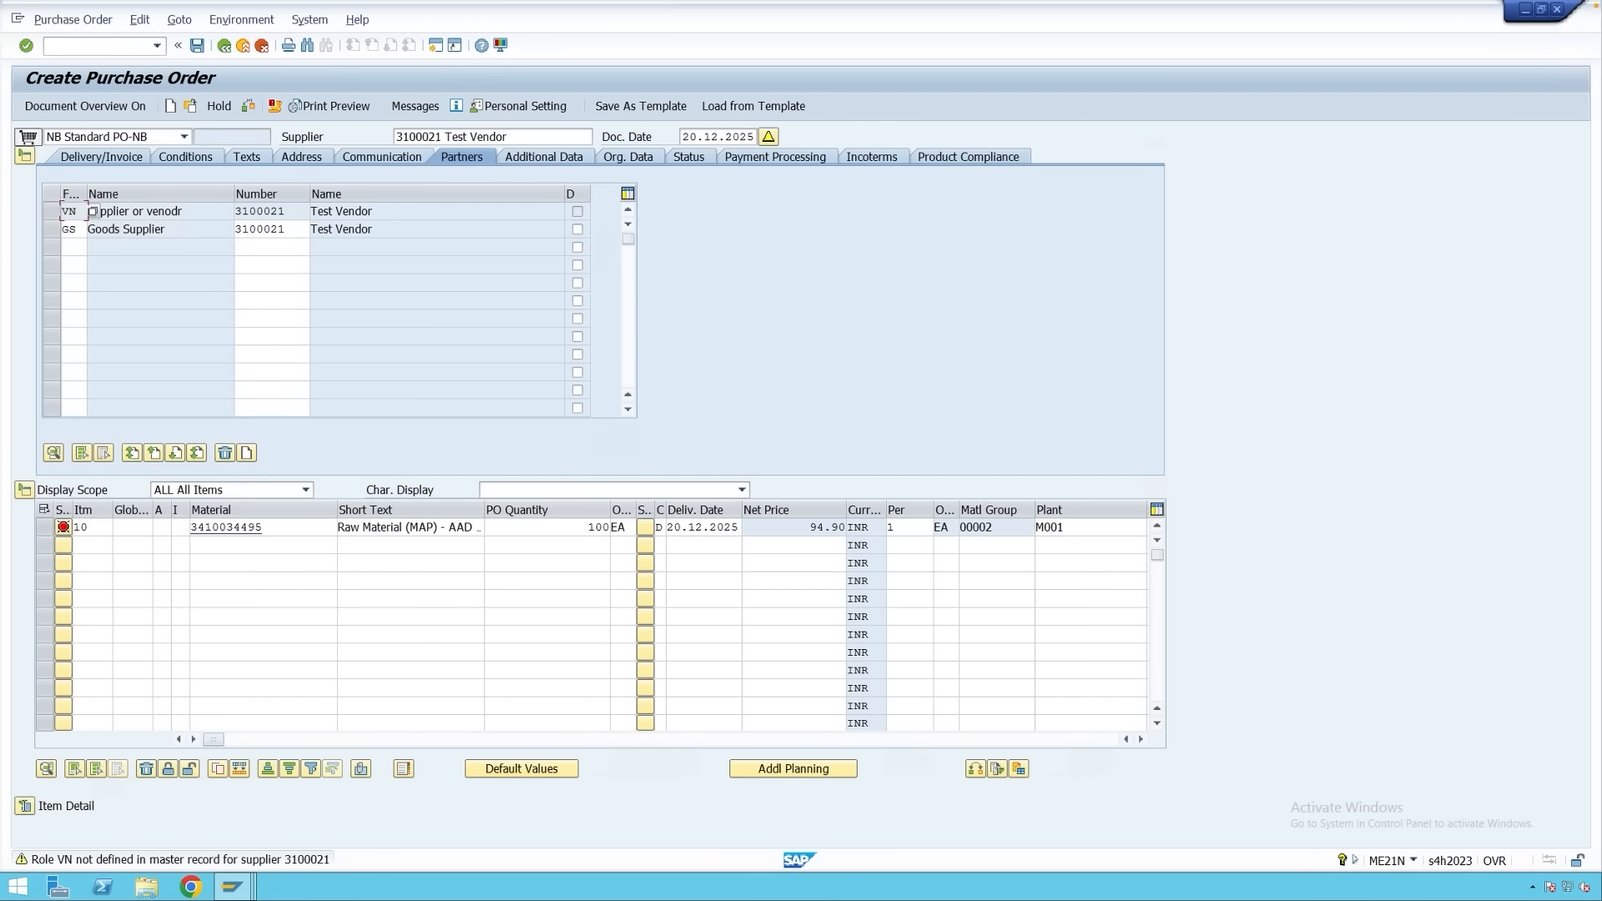
click(24, 805)
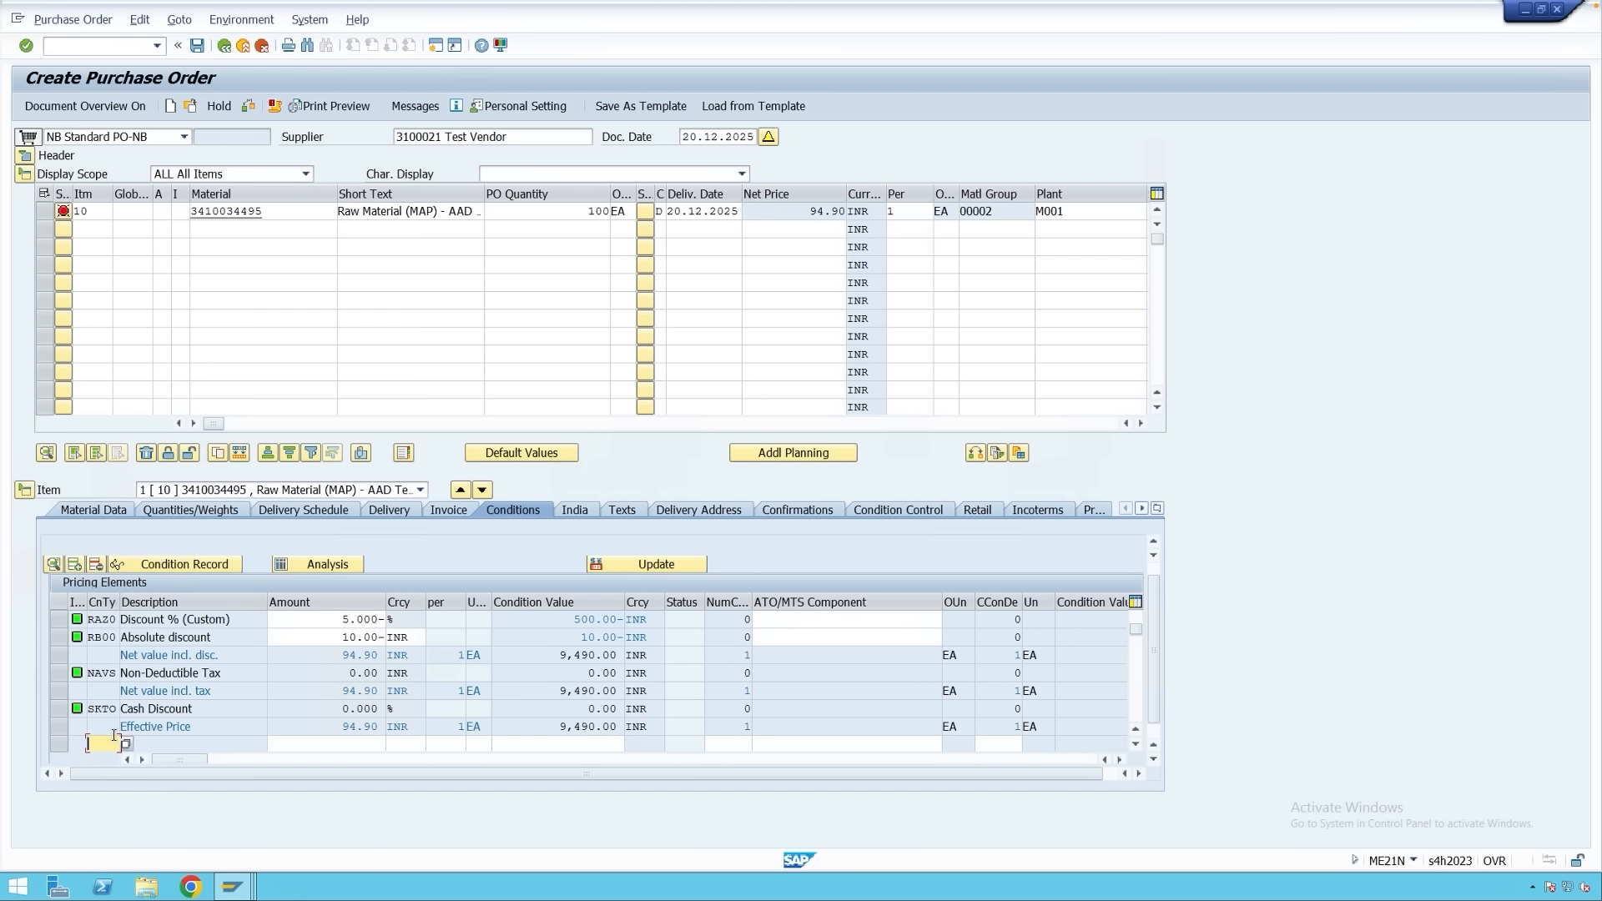
text(fra1)
click(337, 745)
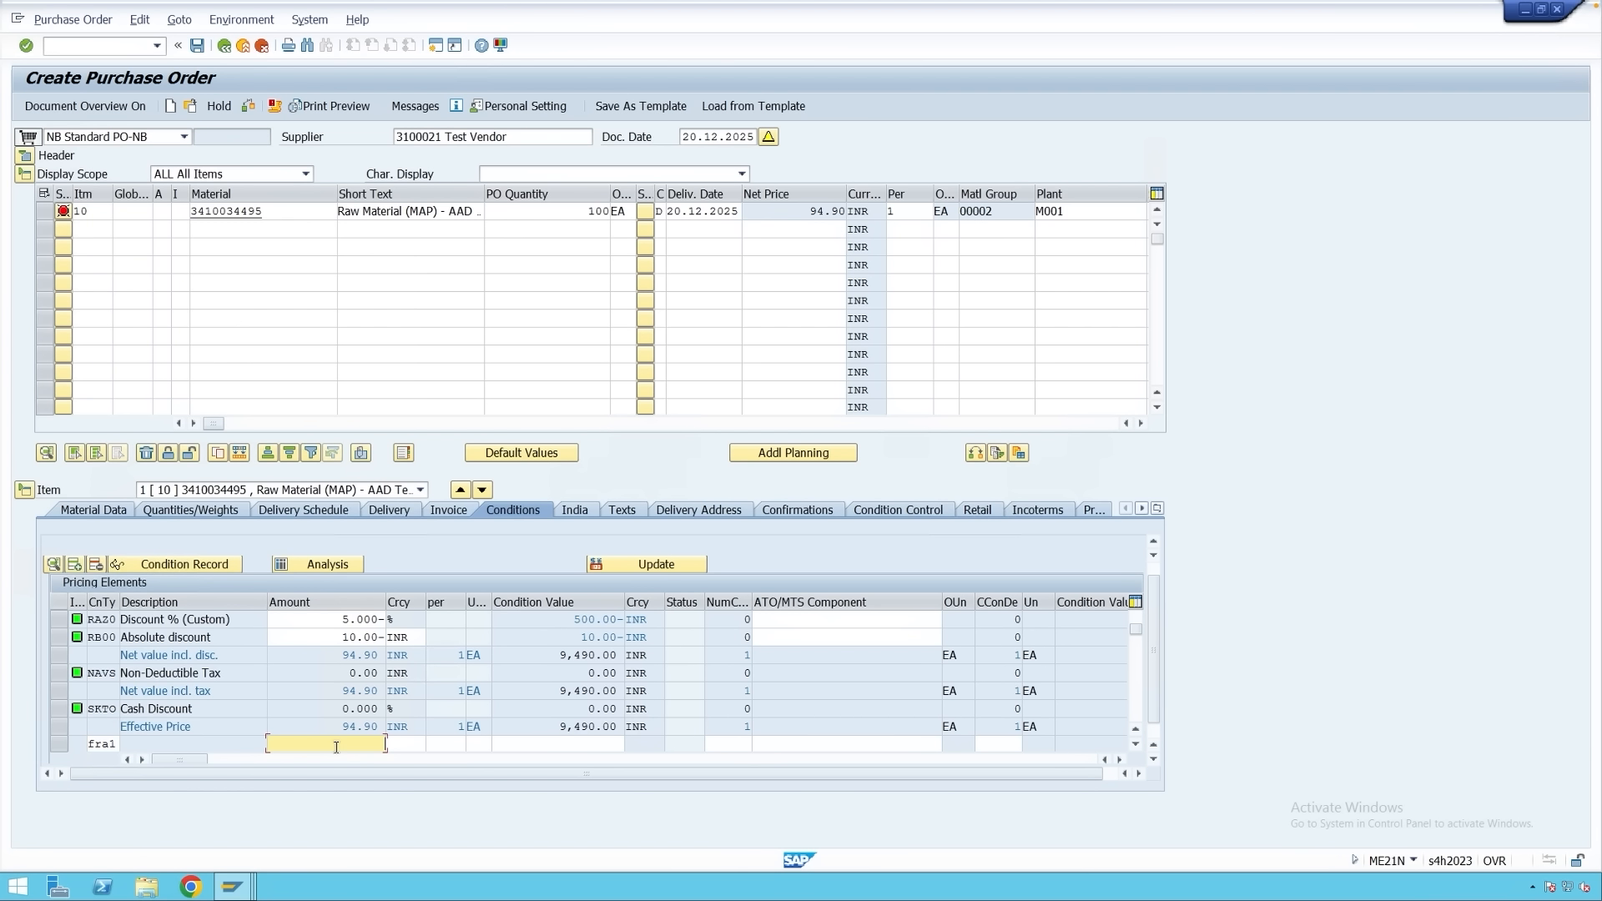
key(Return)
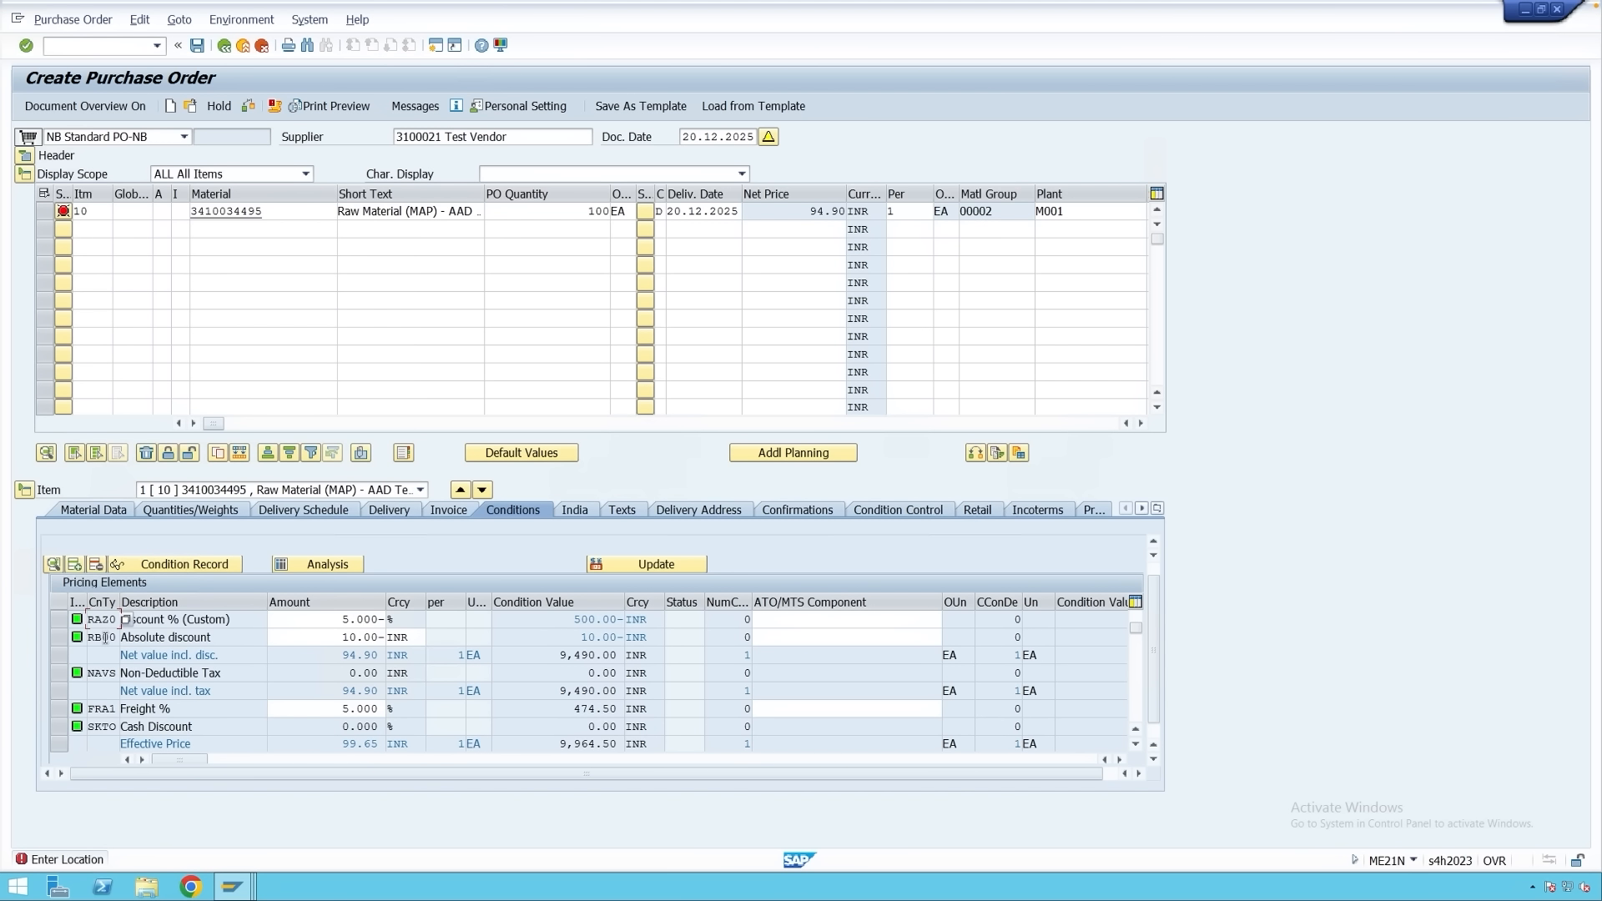
Mark the FRA1 freight line in schema ZM0001's control data and check its from-step reference.
click(231, 886)
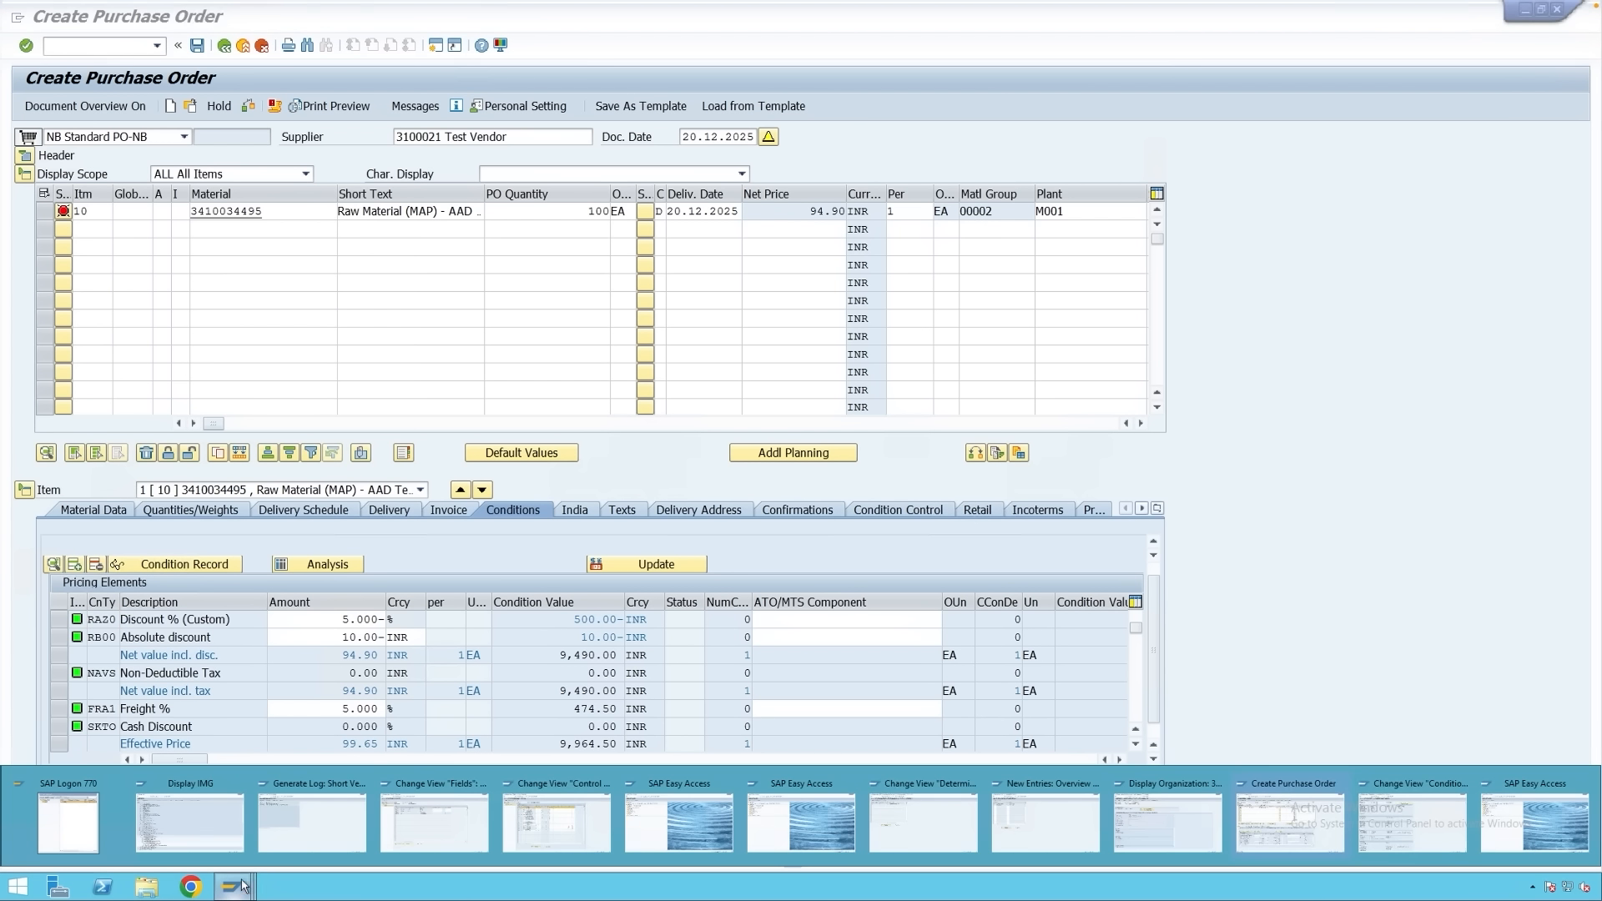
click(508, 829)
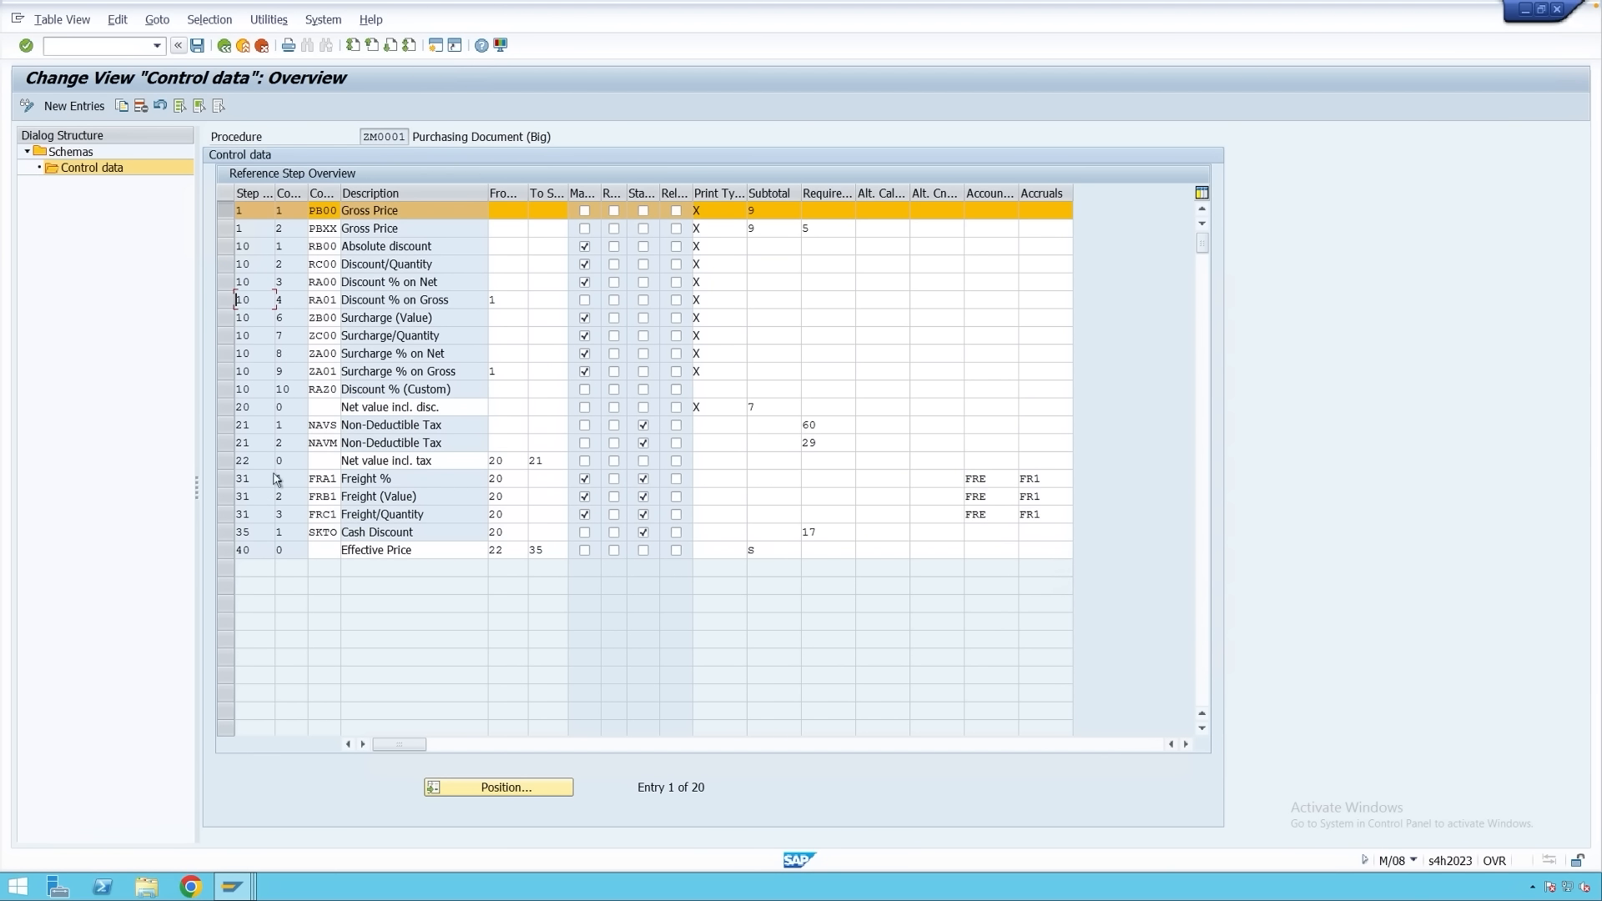
click(241, 479)
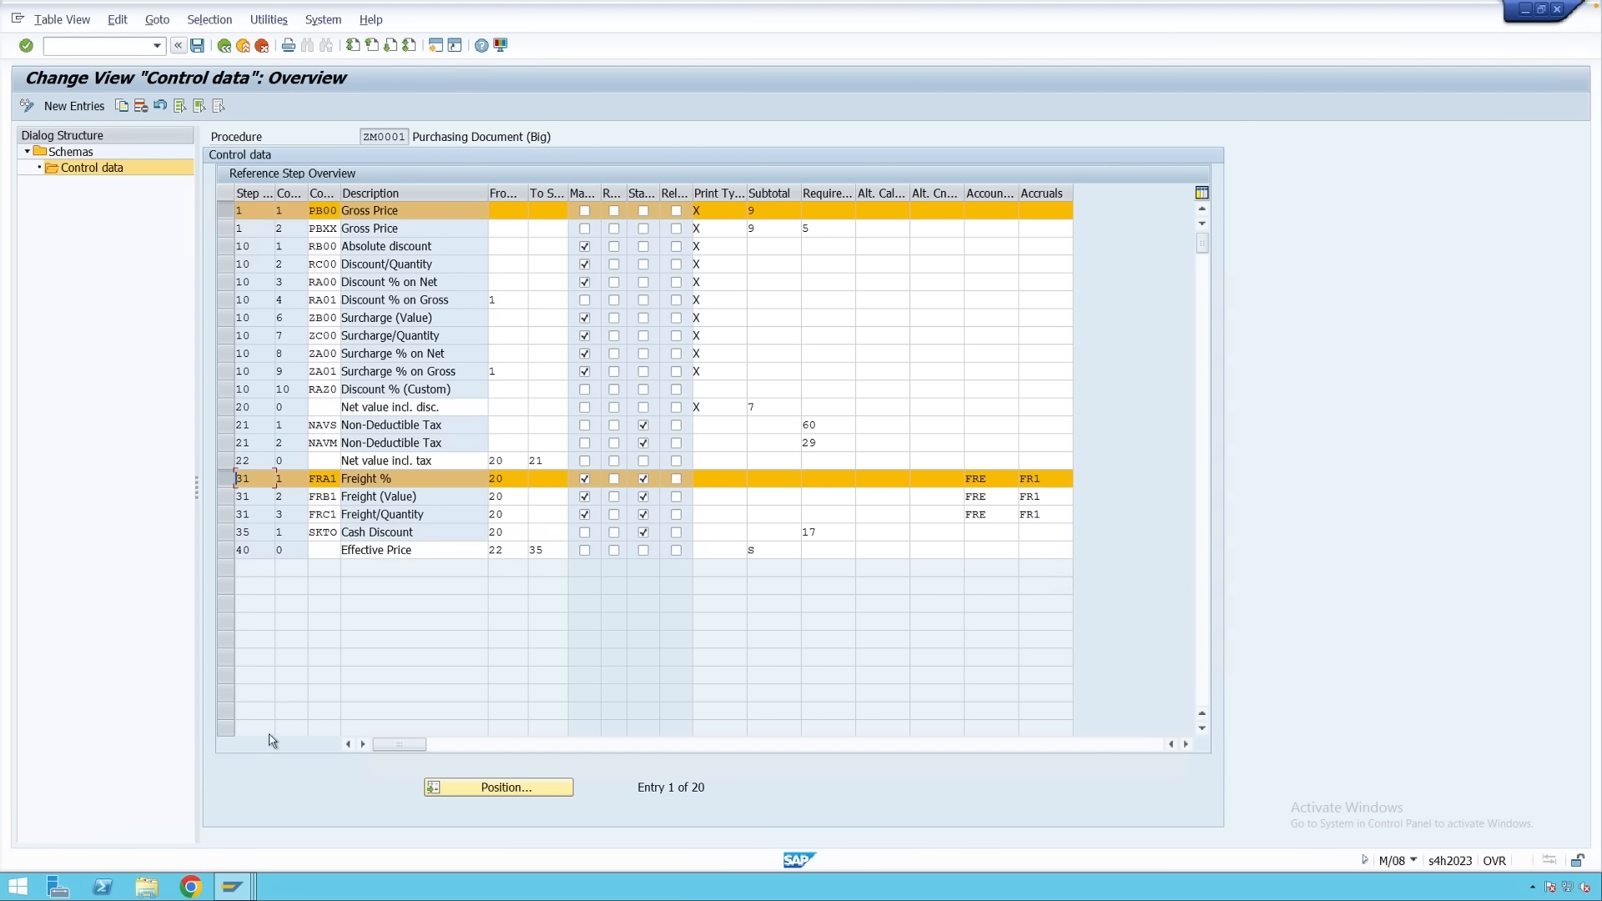
mouse_move(232, 886)
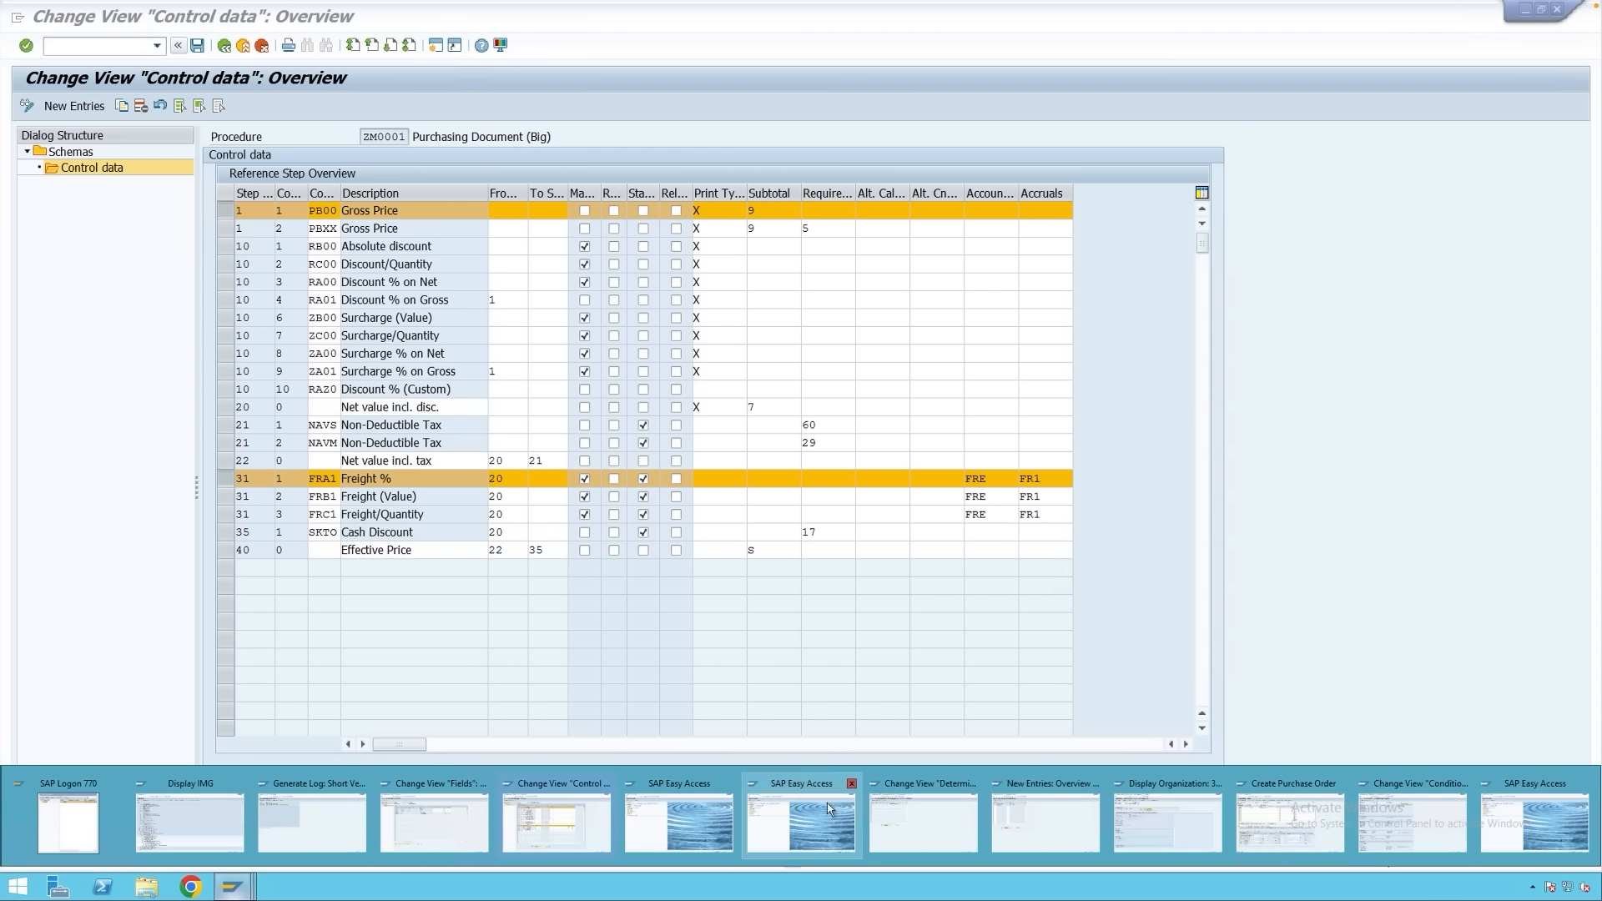
In the purchase order, add surcharge condition ZA00 at 5% to the item's pricing.
click(1288, 823)
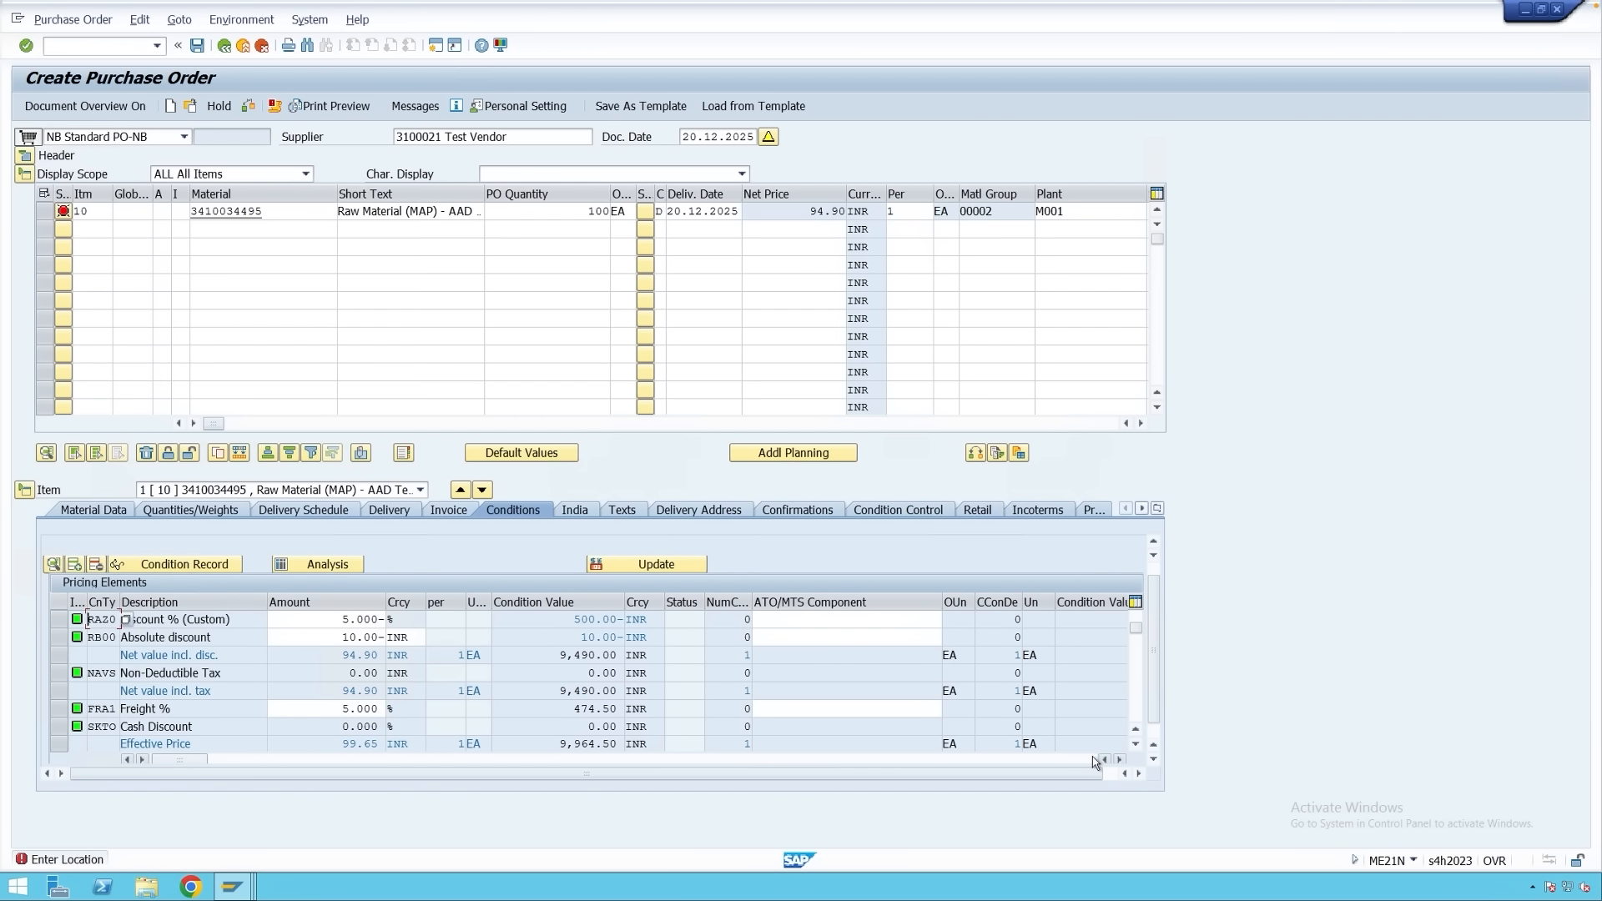
click(1135, 747)
click(100, 743)
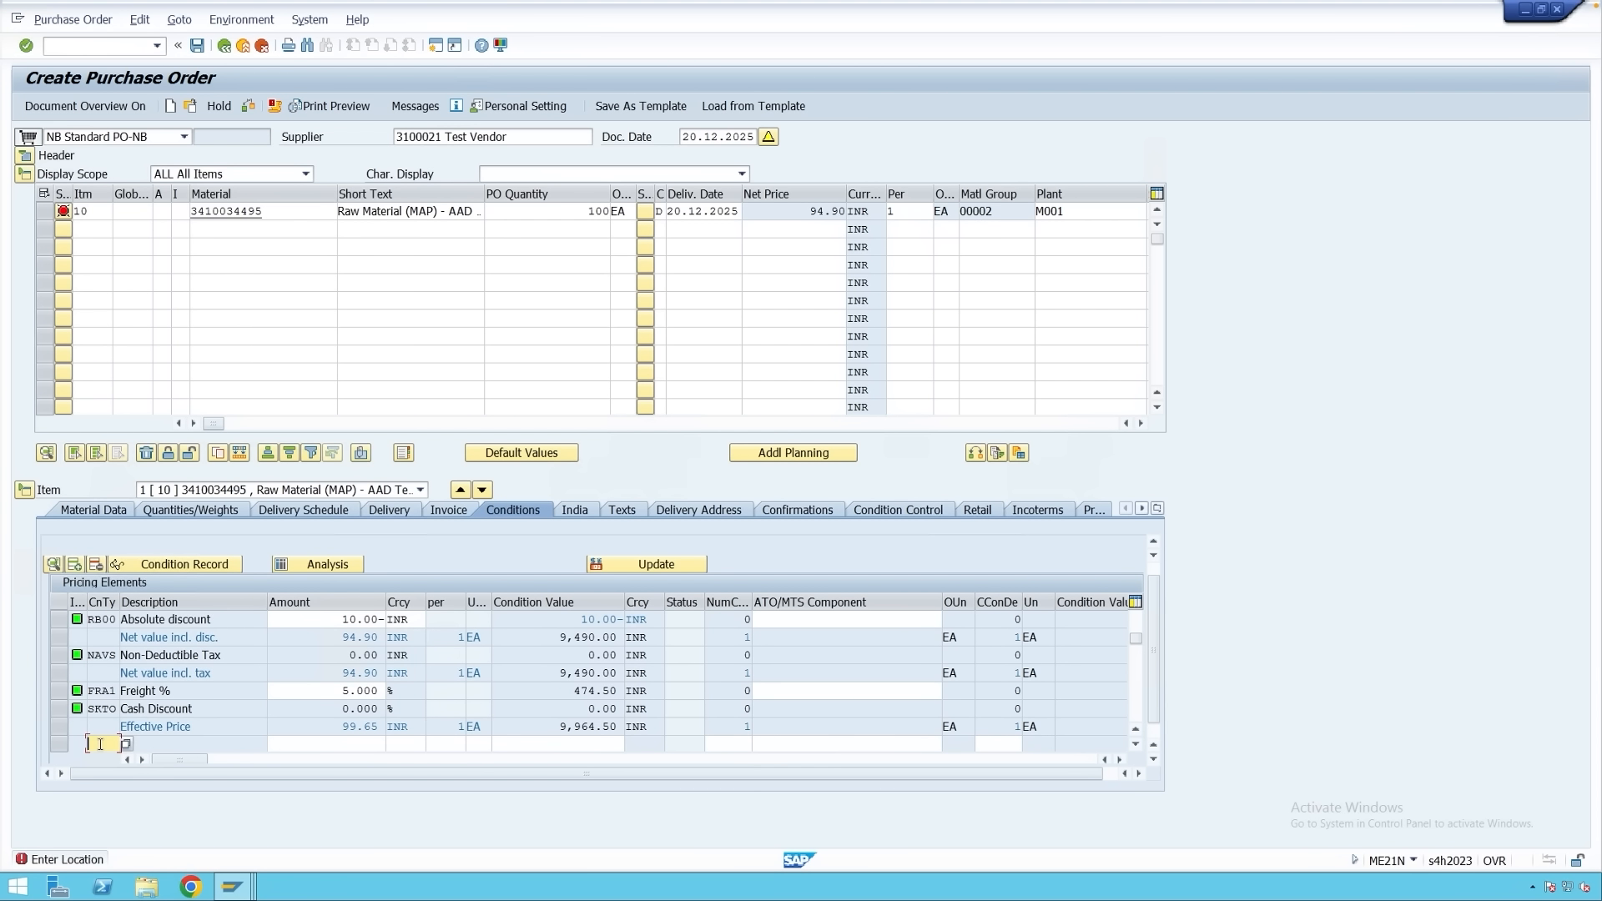
text(za00)
click(308, 746)
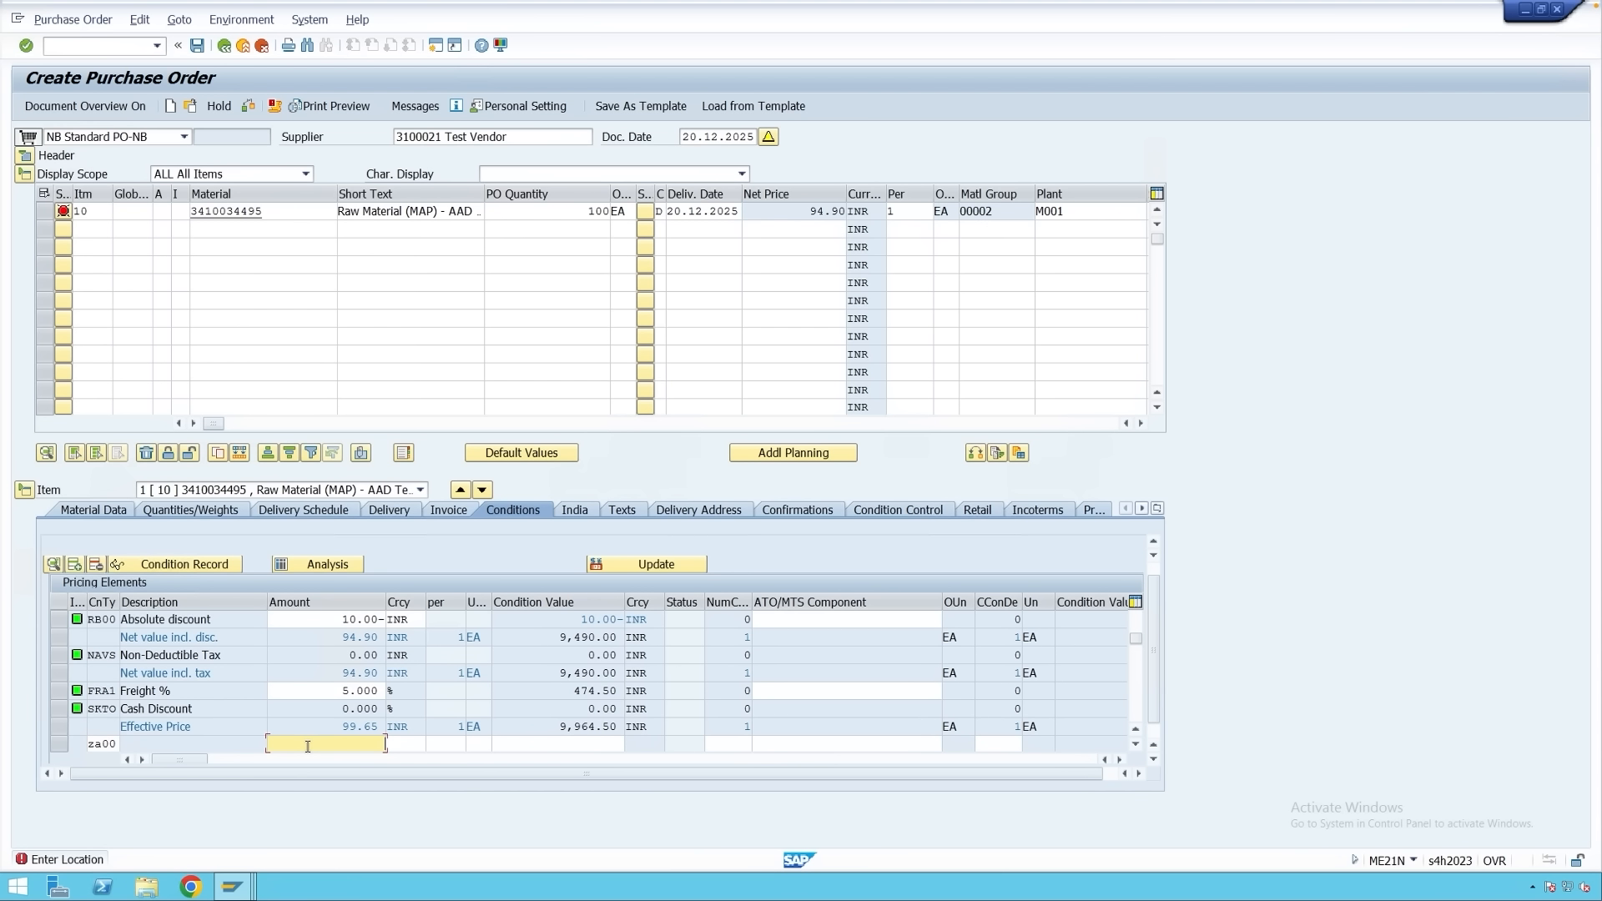
text(5)
key(Return)
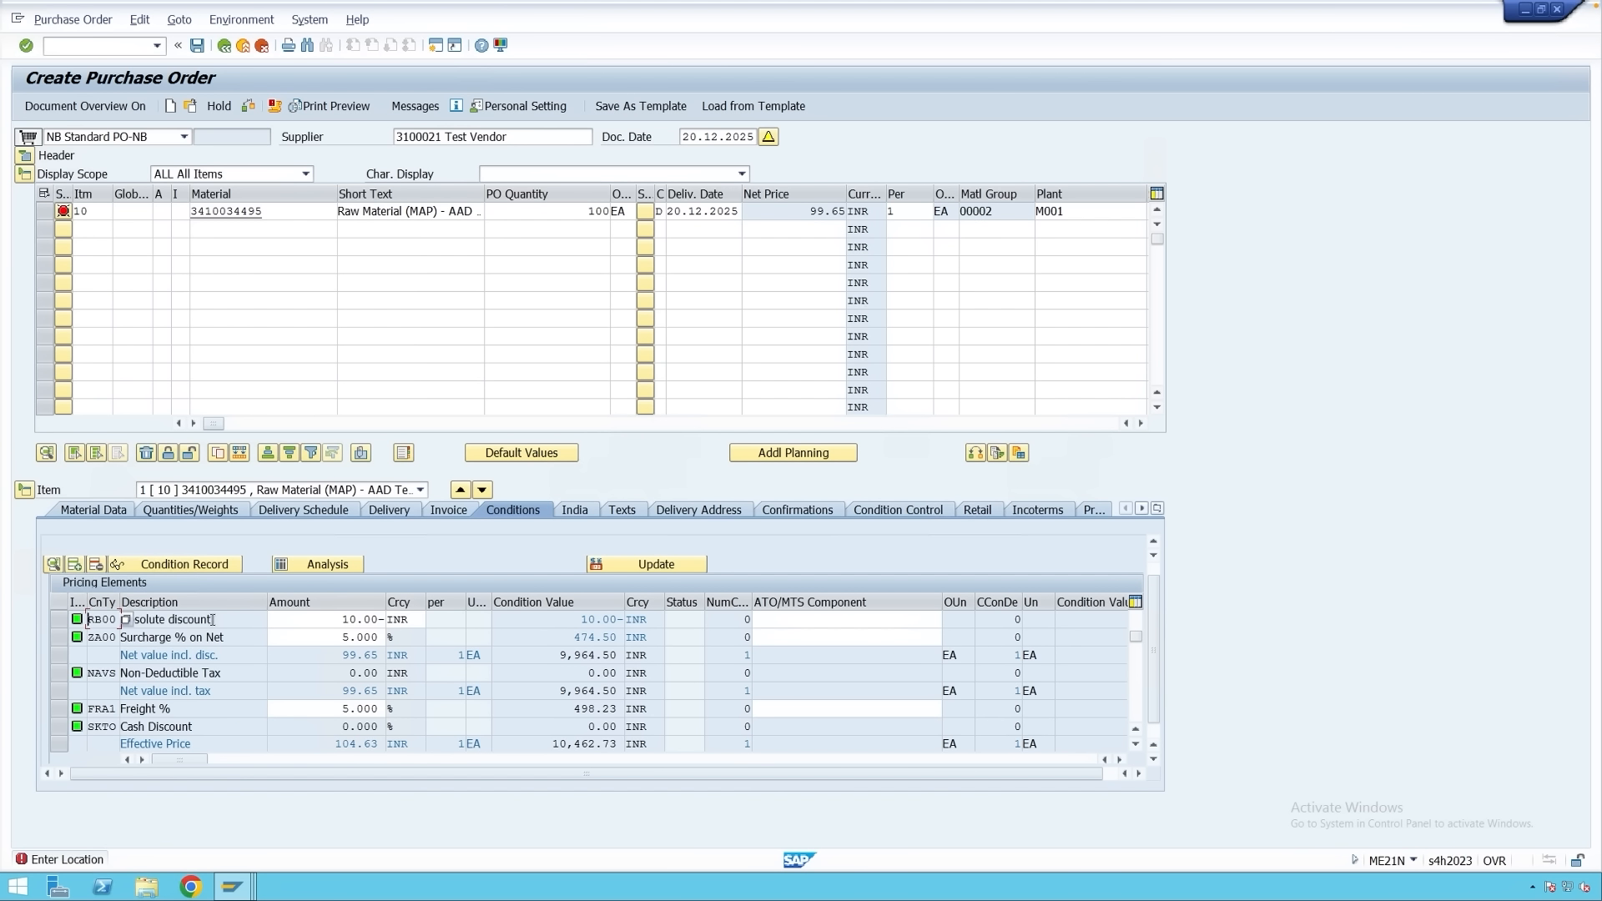
Examine how the RB00, ZA00 and PBXX lines contribute to the item's net value including discount.
click(58, 619)
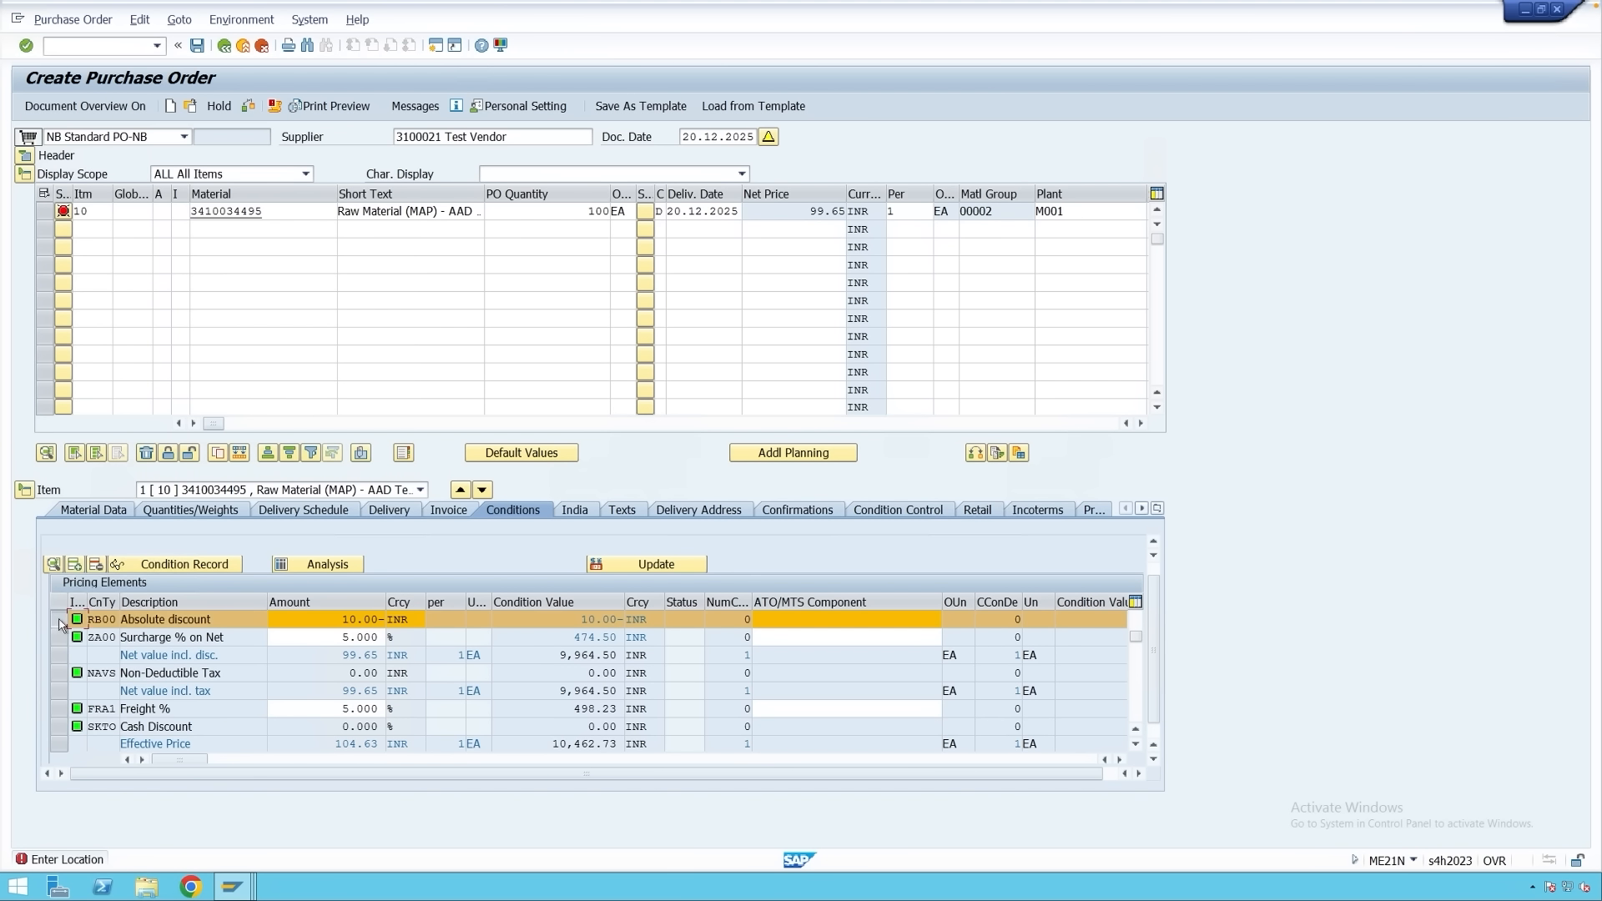
click(60, 637)
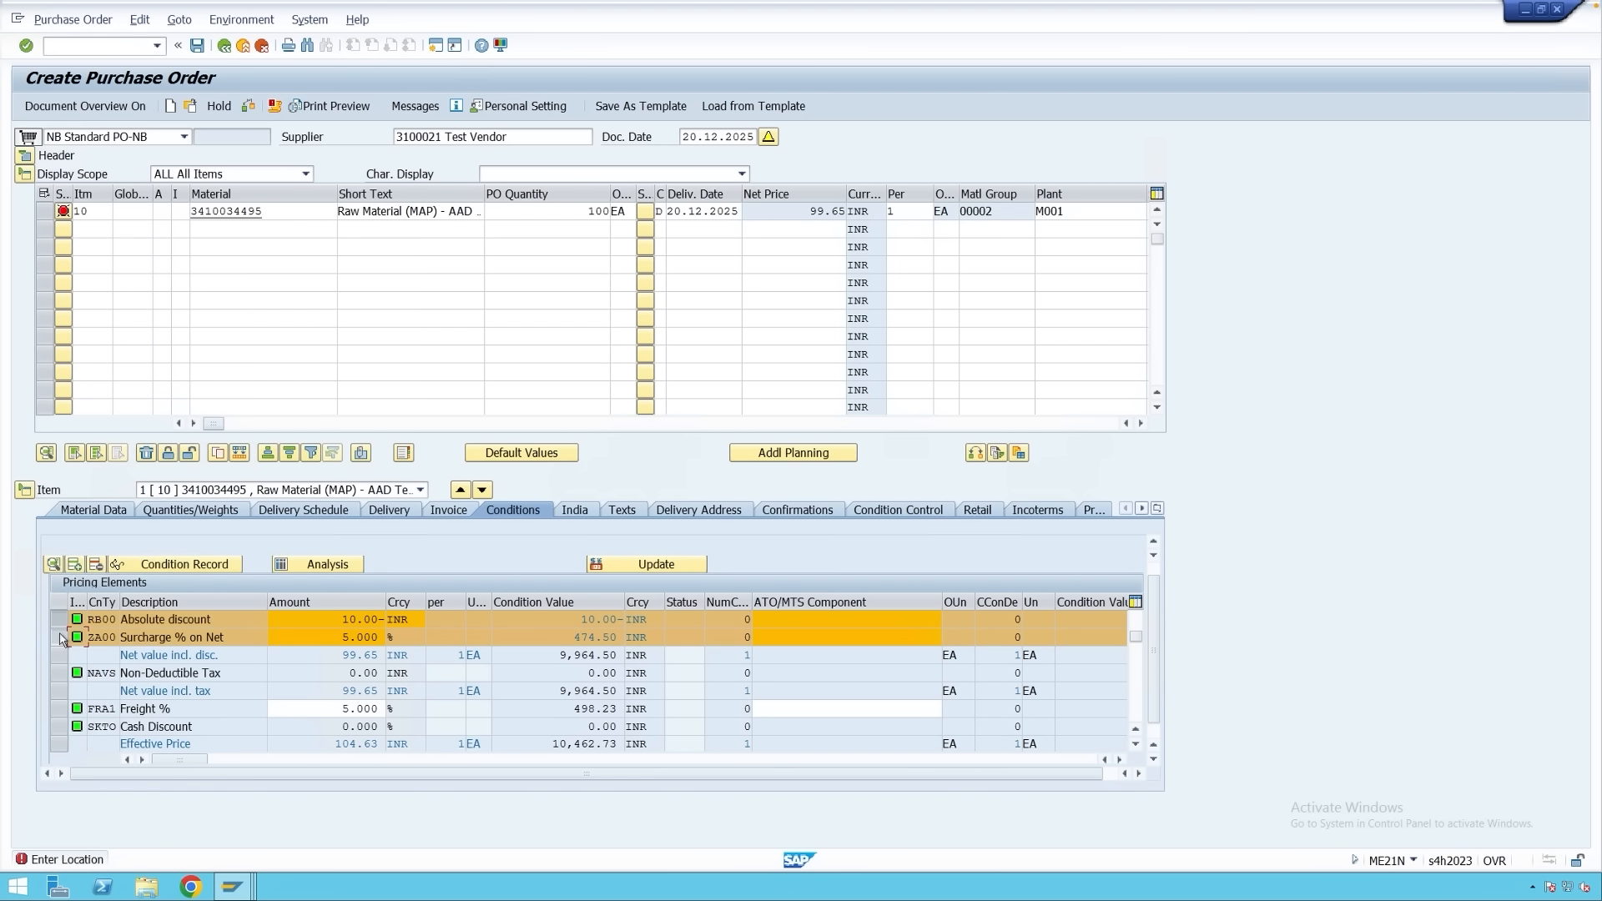
drag(556, 654, 627, 658)
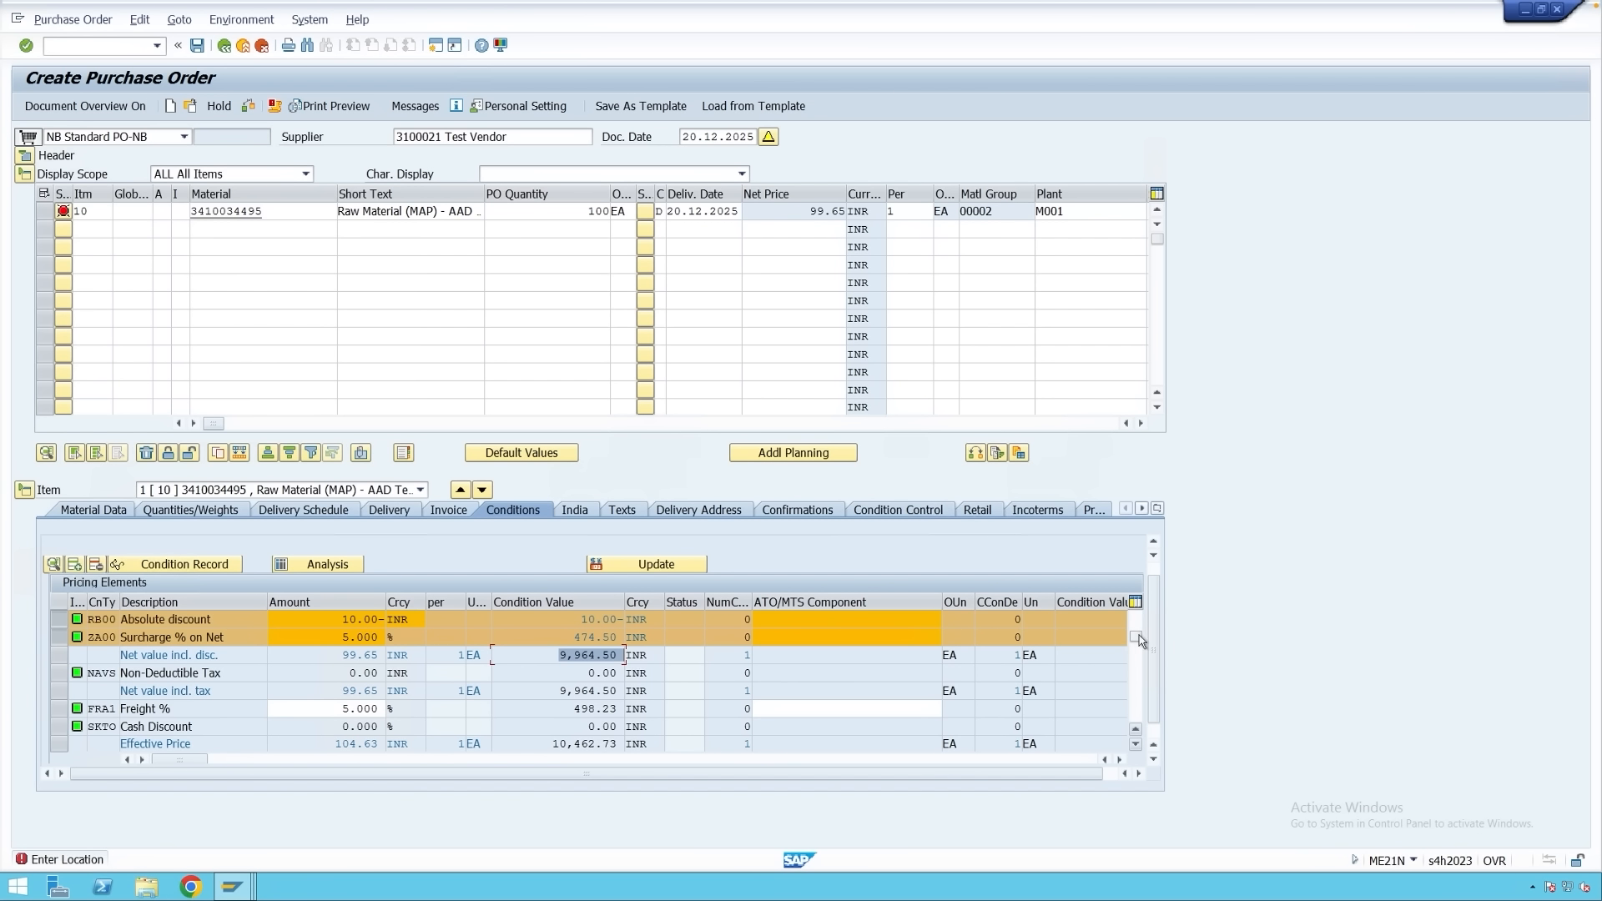
drag(1137, 642, 1137, 619)
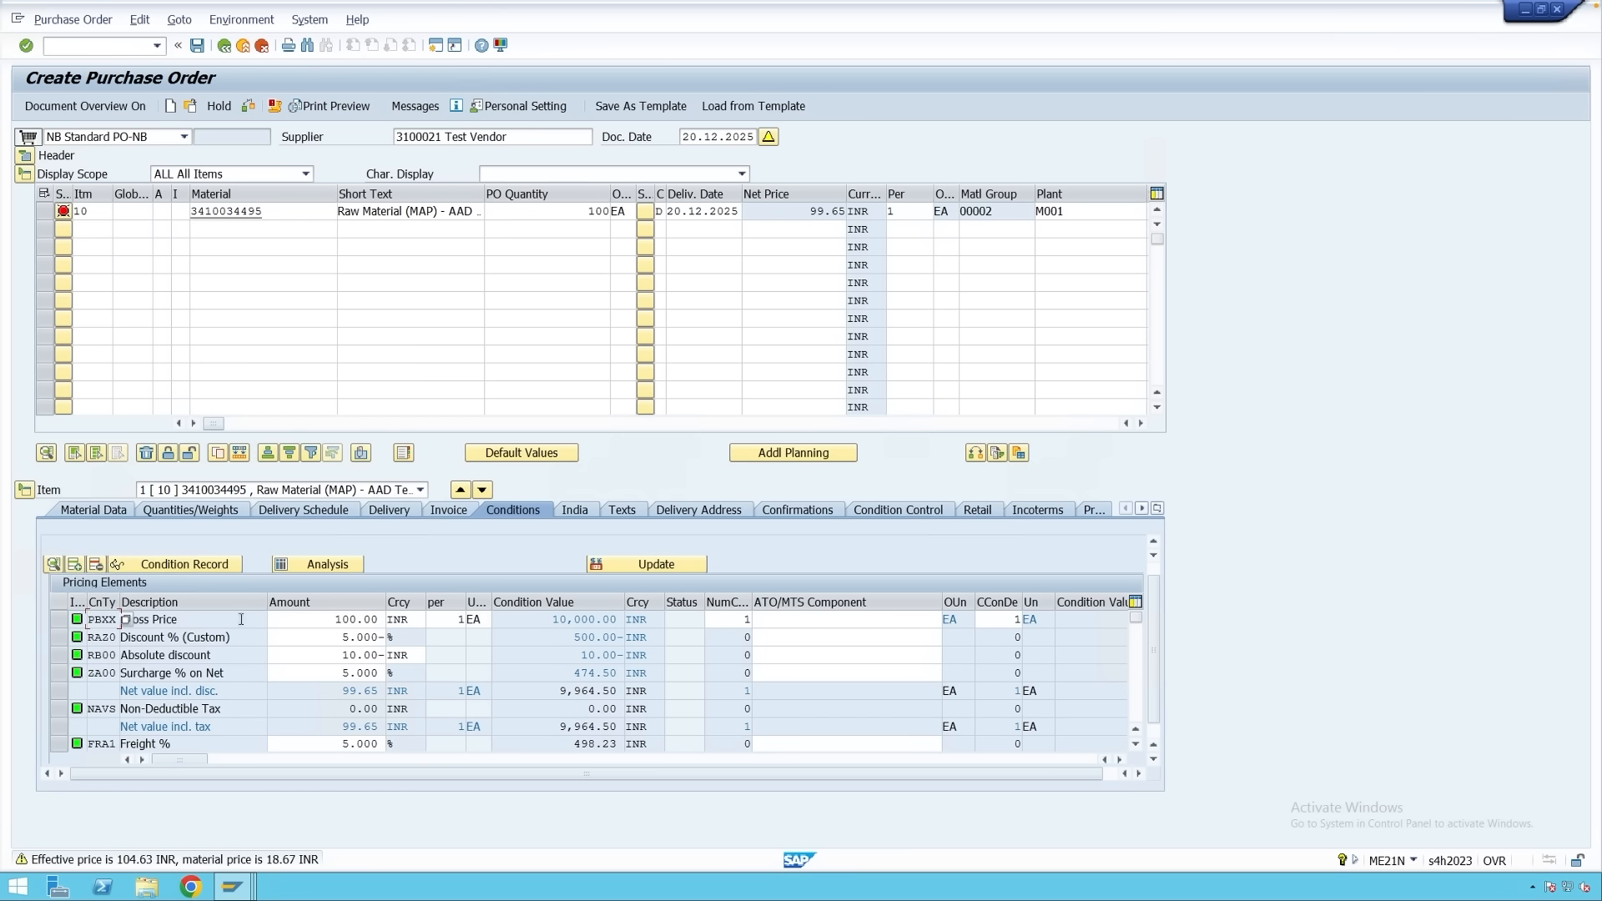
click(56, 619)
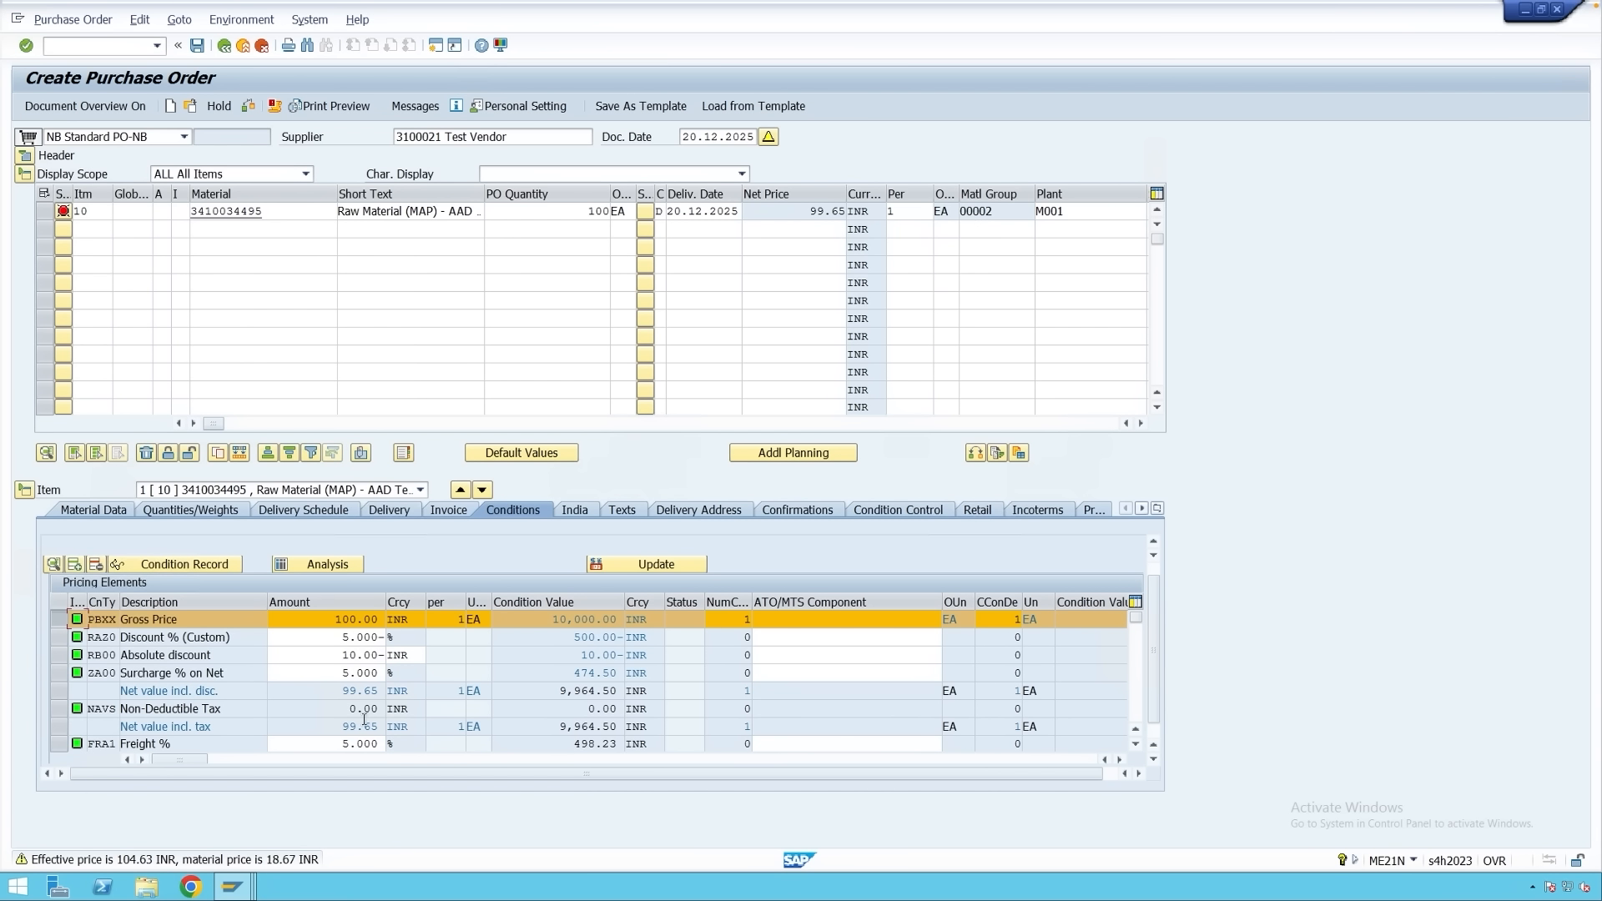
Compare schema ZM0001's control data with the purchase order item's pricing lines down to the cash discount and effective price.
mouse_move(258, 882)
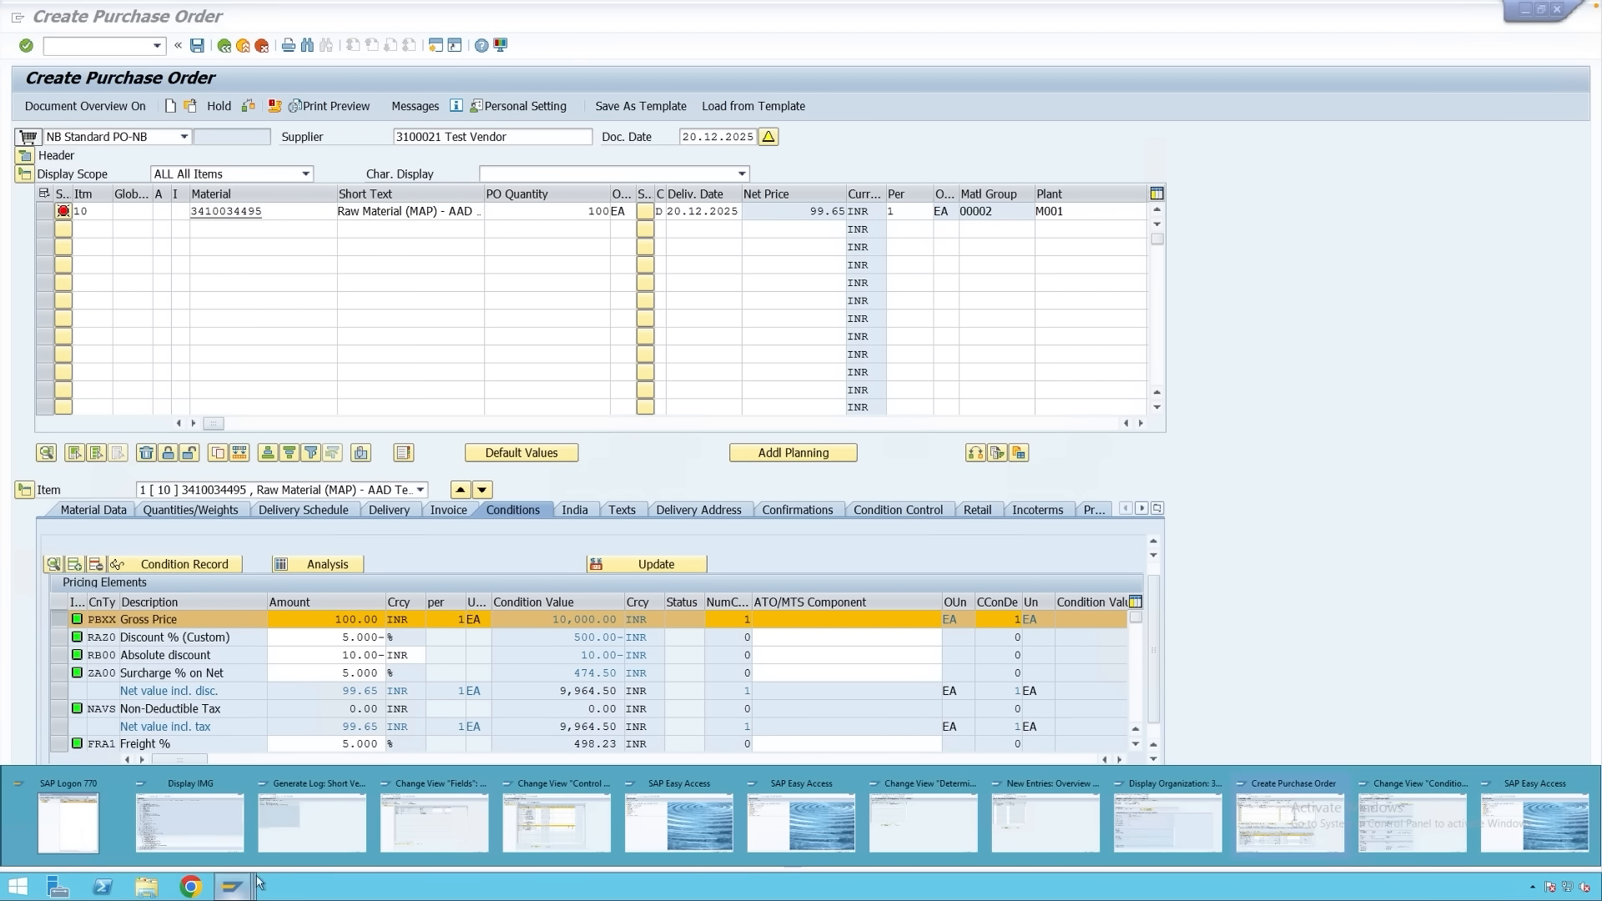
click(557, 822)
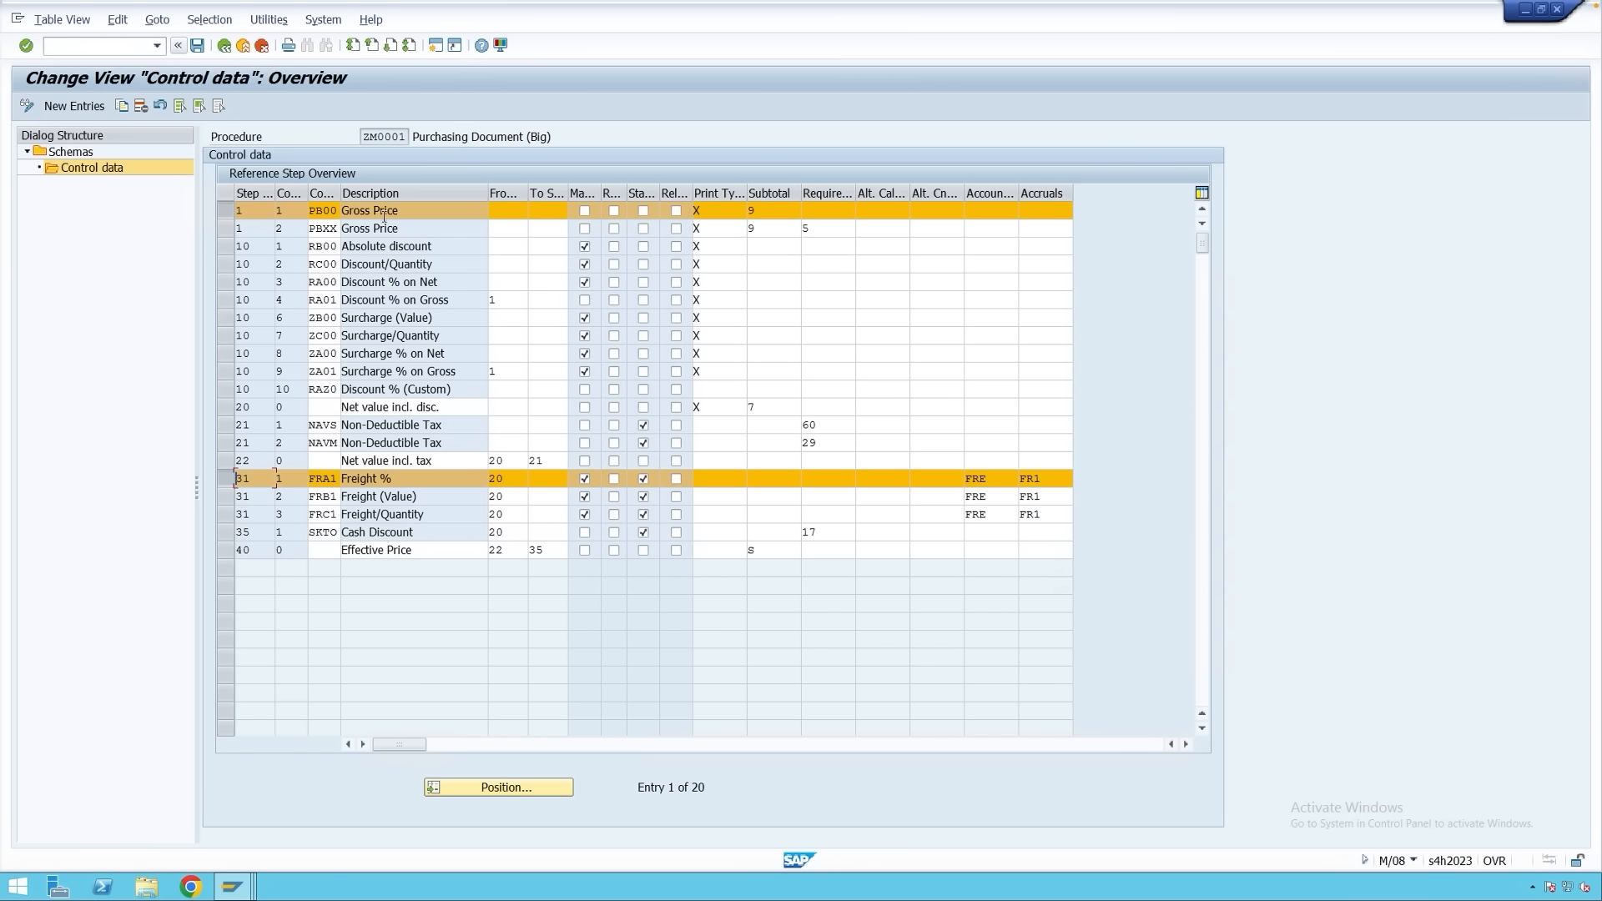
mouse_move(233, 886)
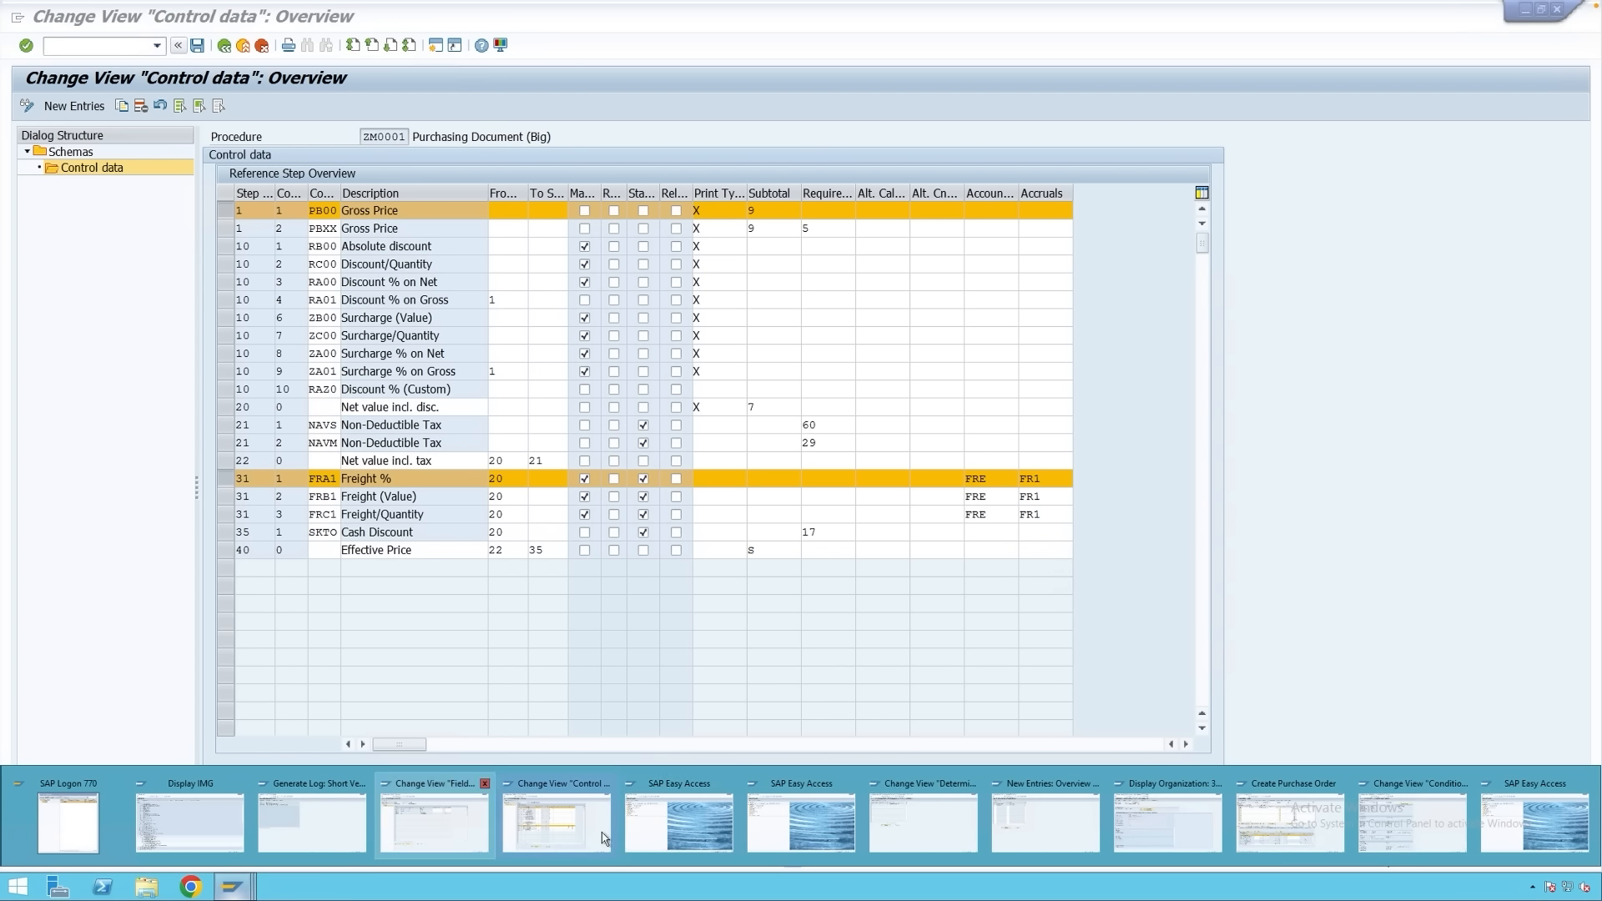
click(1290, 820)
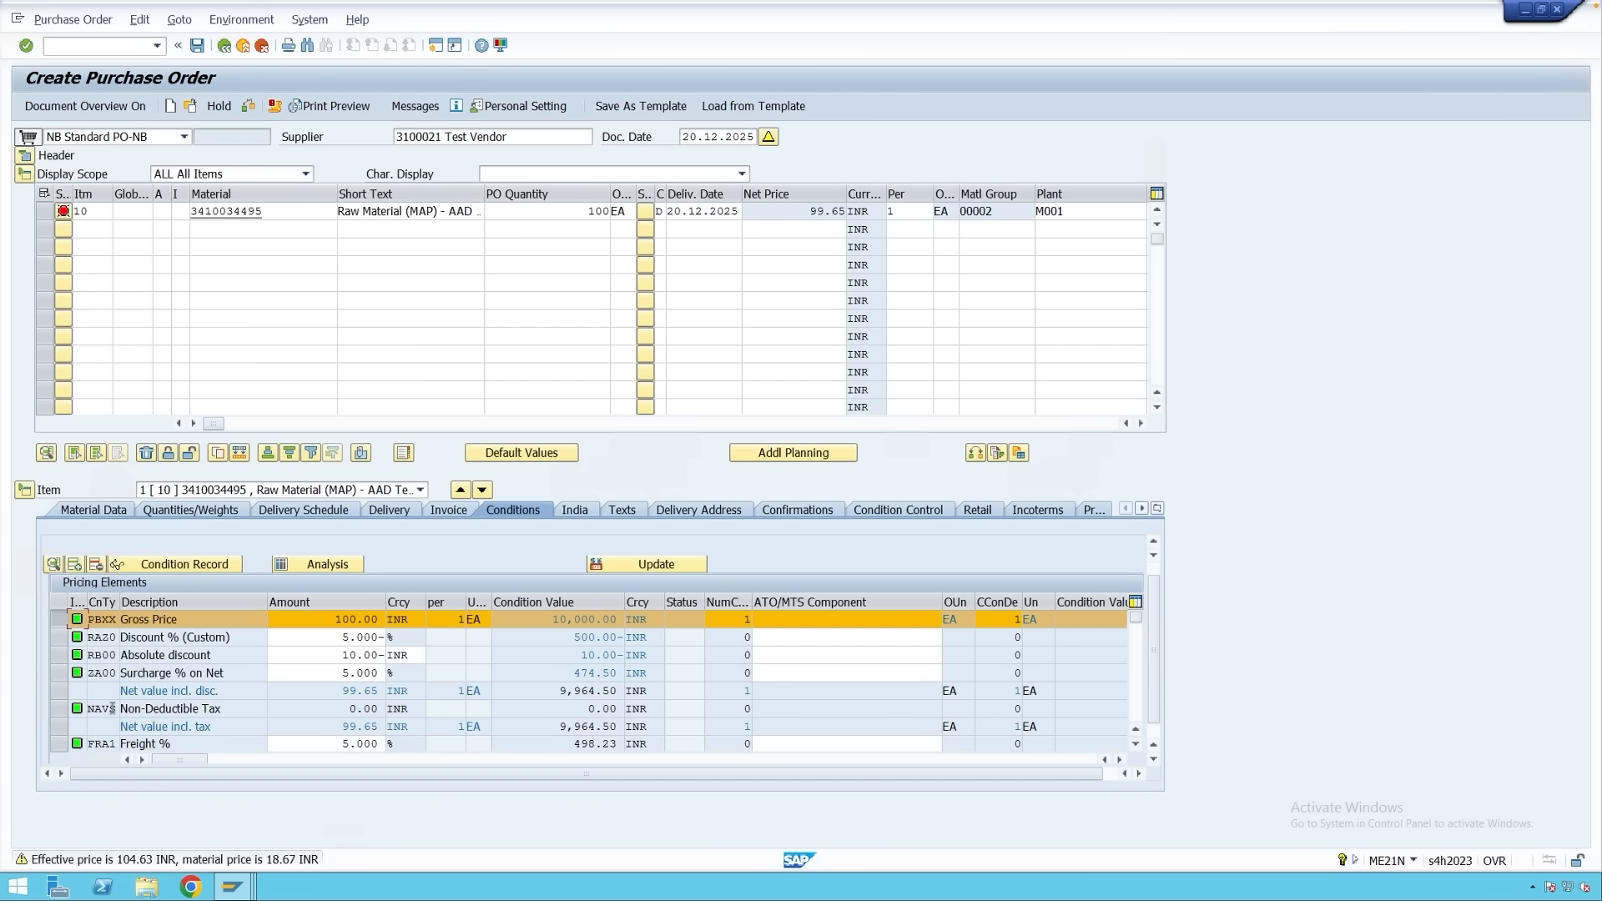
click(1135, 743)
click(1136, 744)
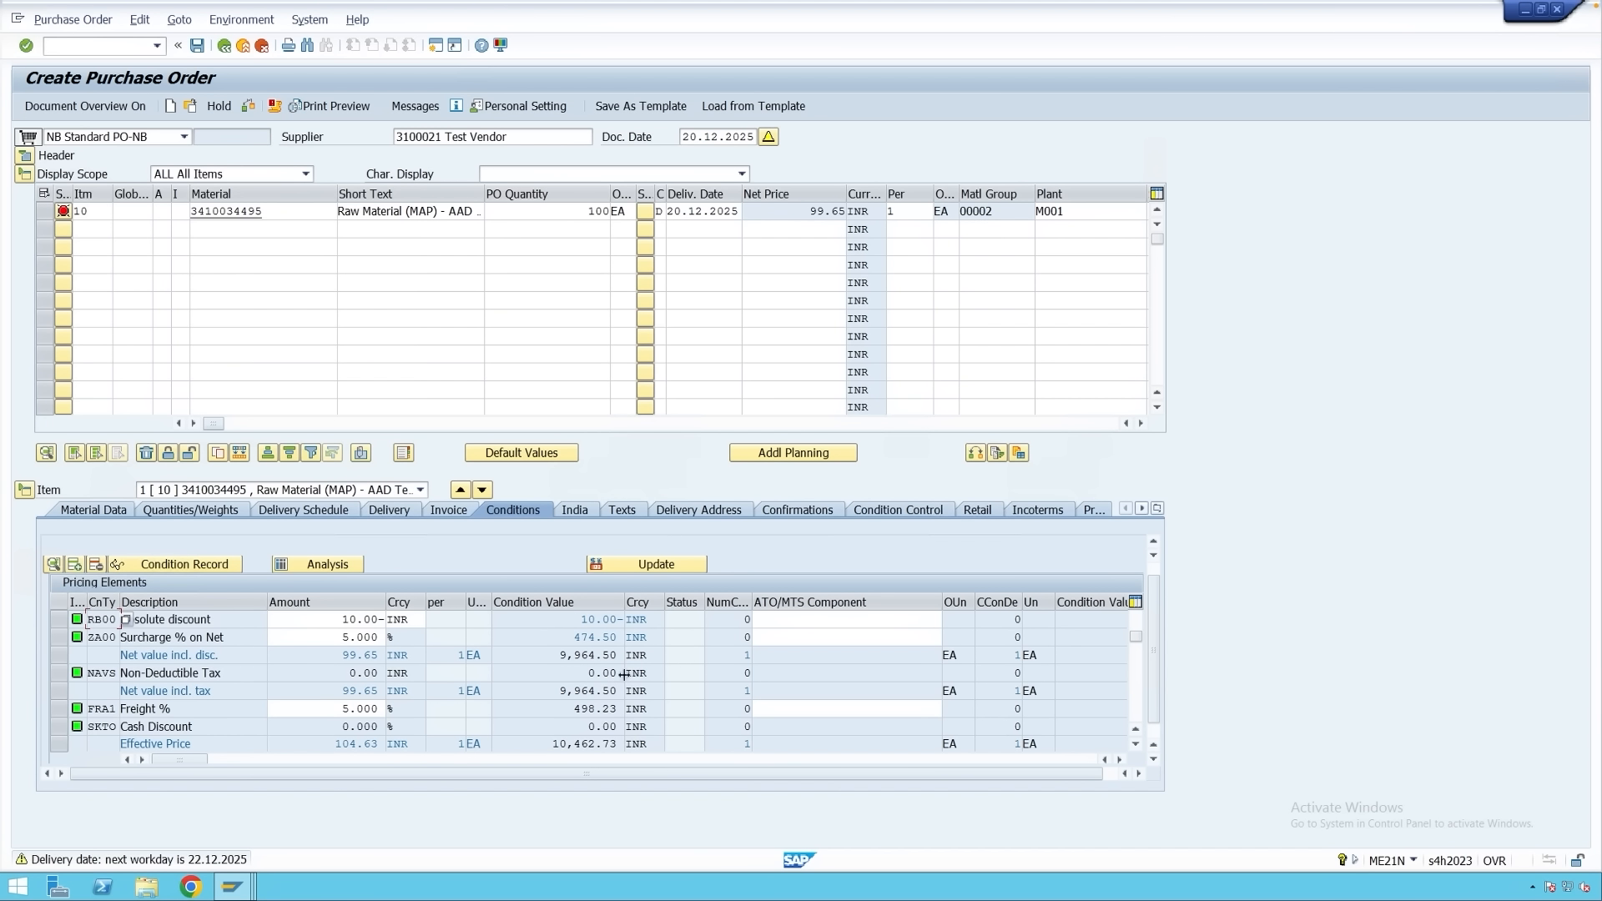
drag(545, 743, 622, 744)
Set the payment terms in the purchase order header to 0002, within 14 days 2 % cash discount.
click(25, 157)
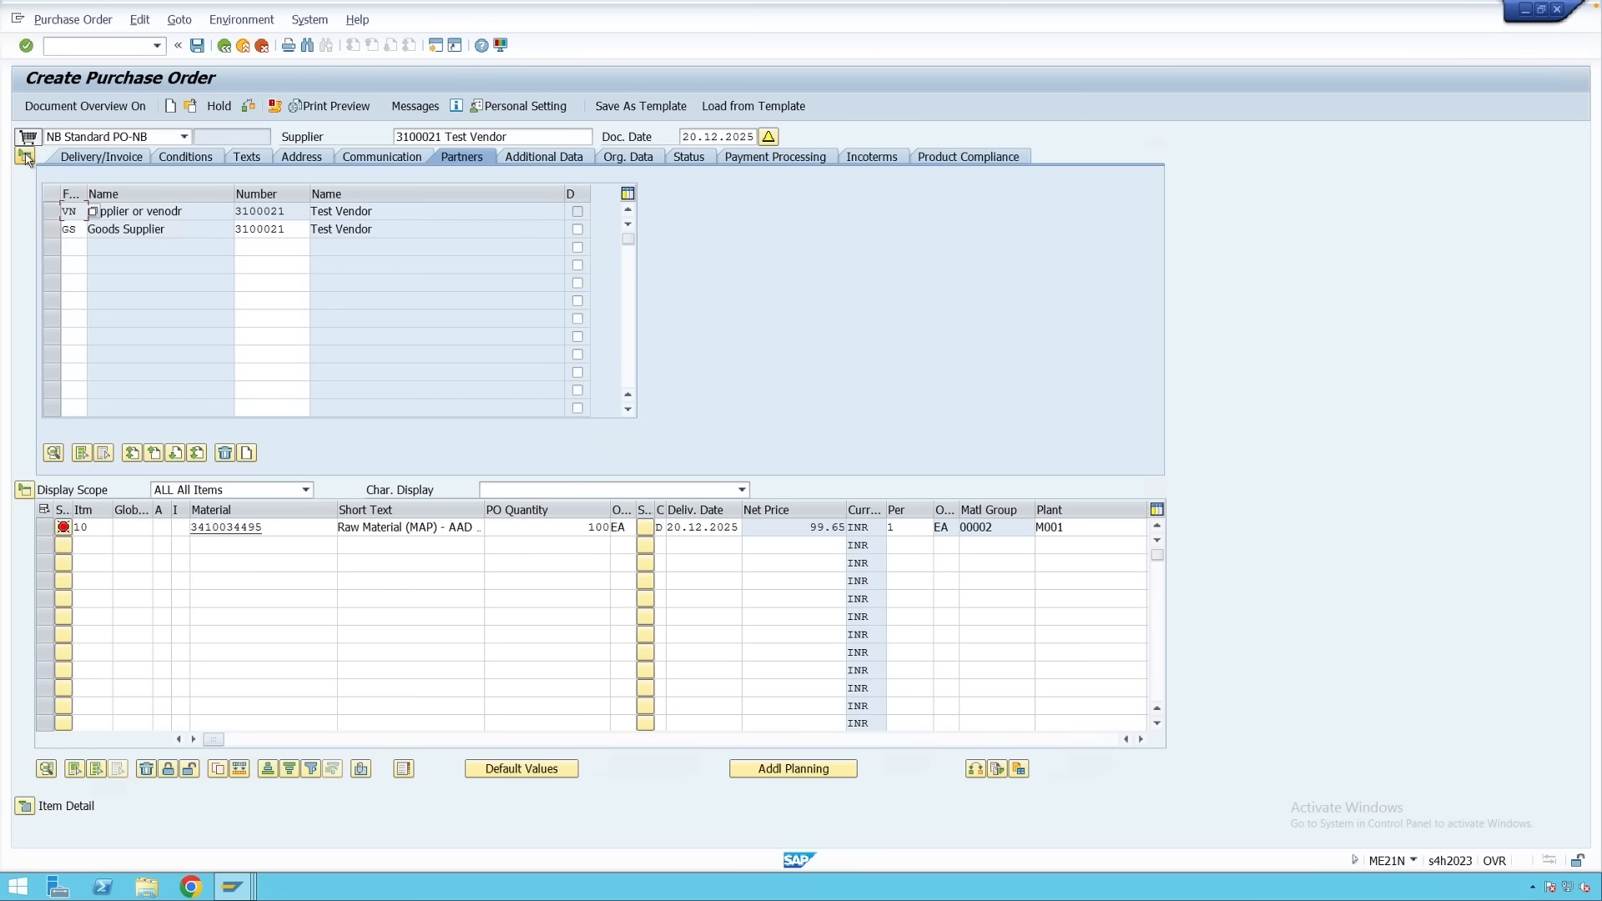
click(127, 161)
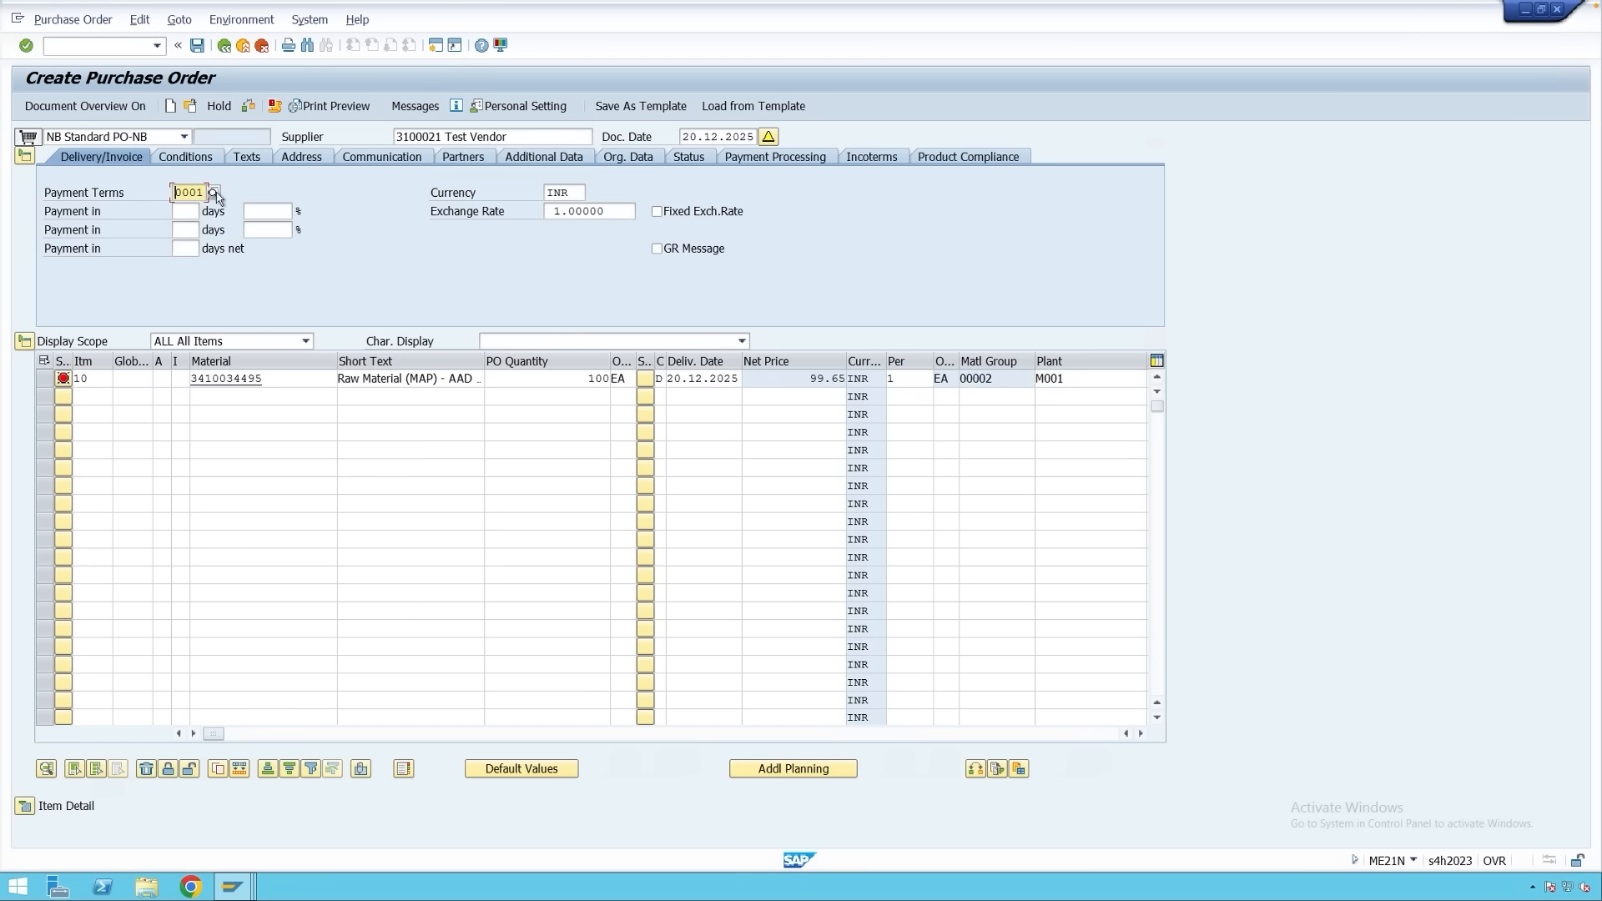
click(214, 193)
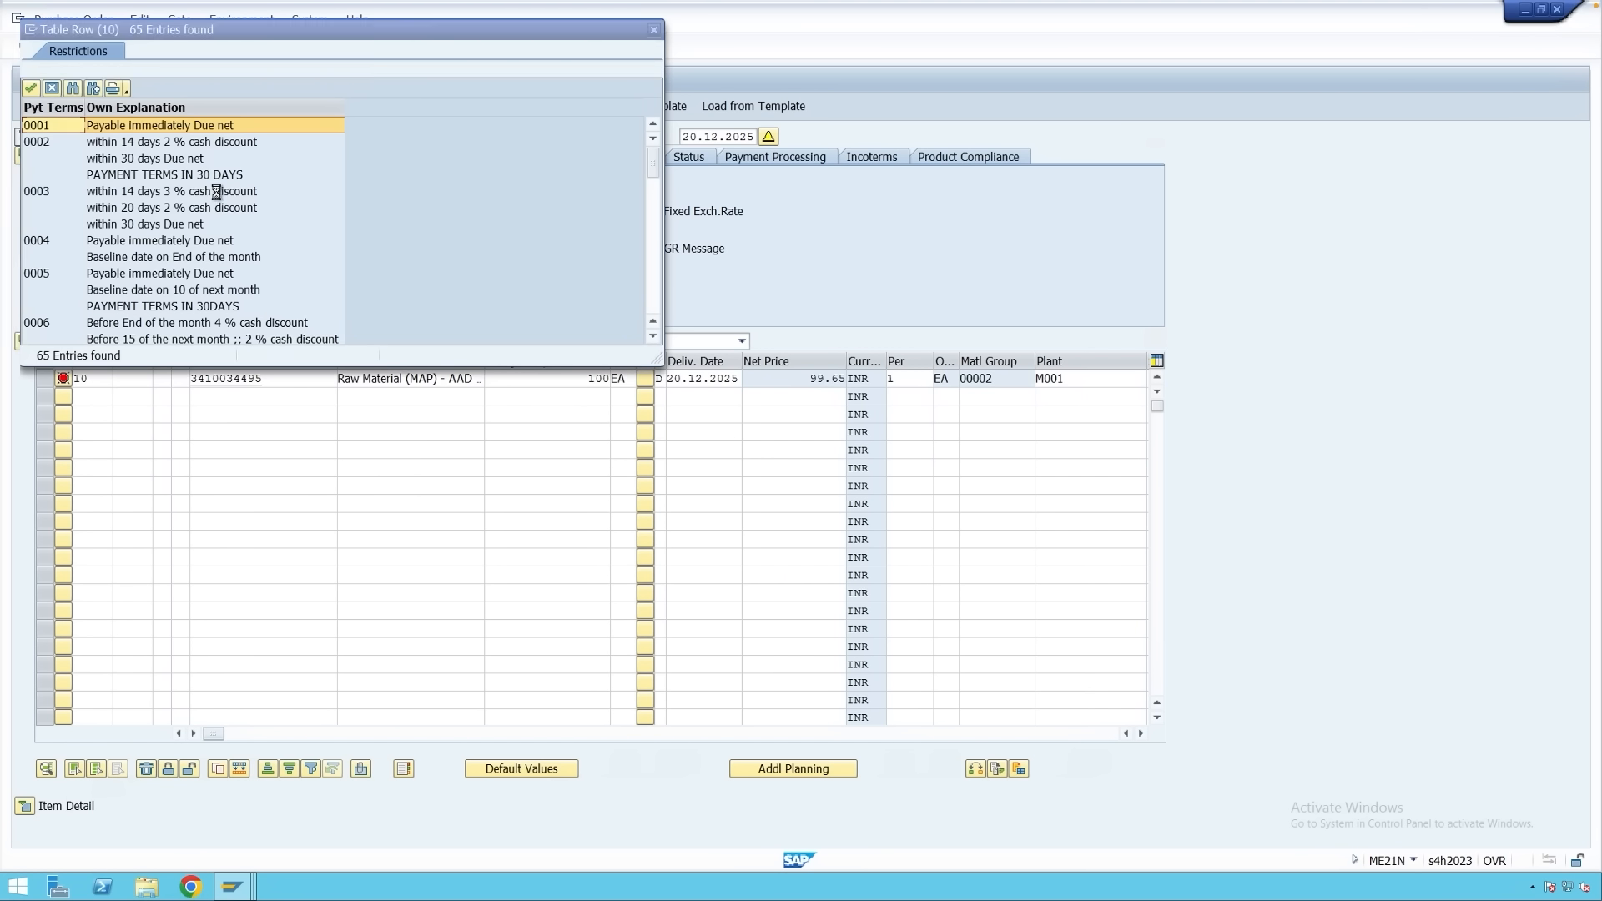
click(78, 151)
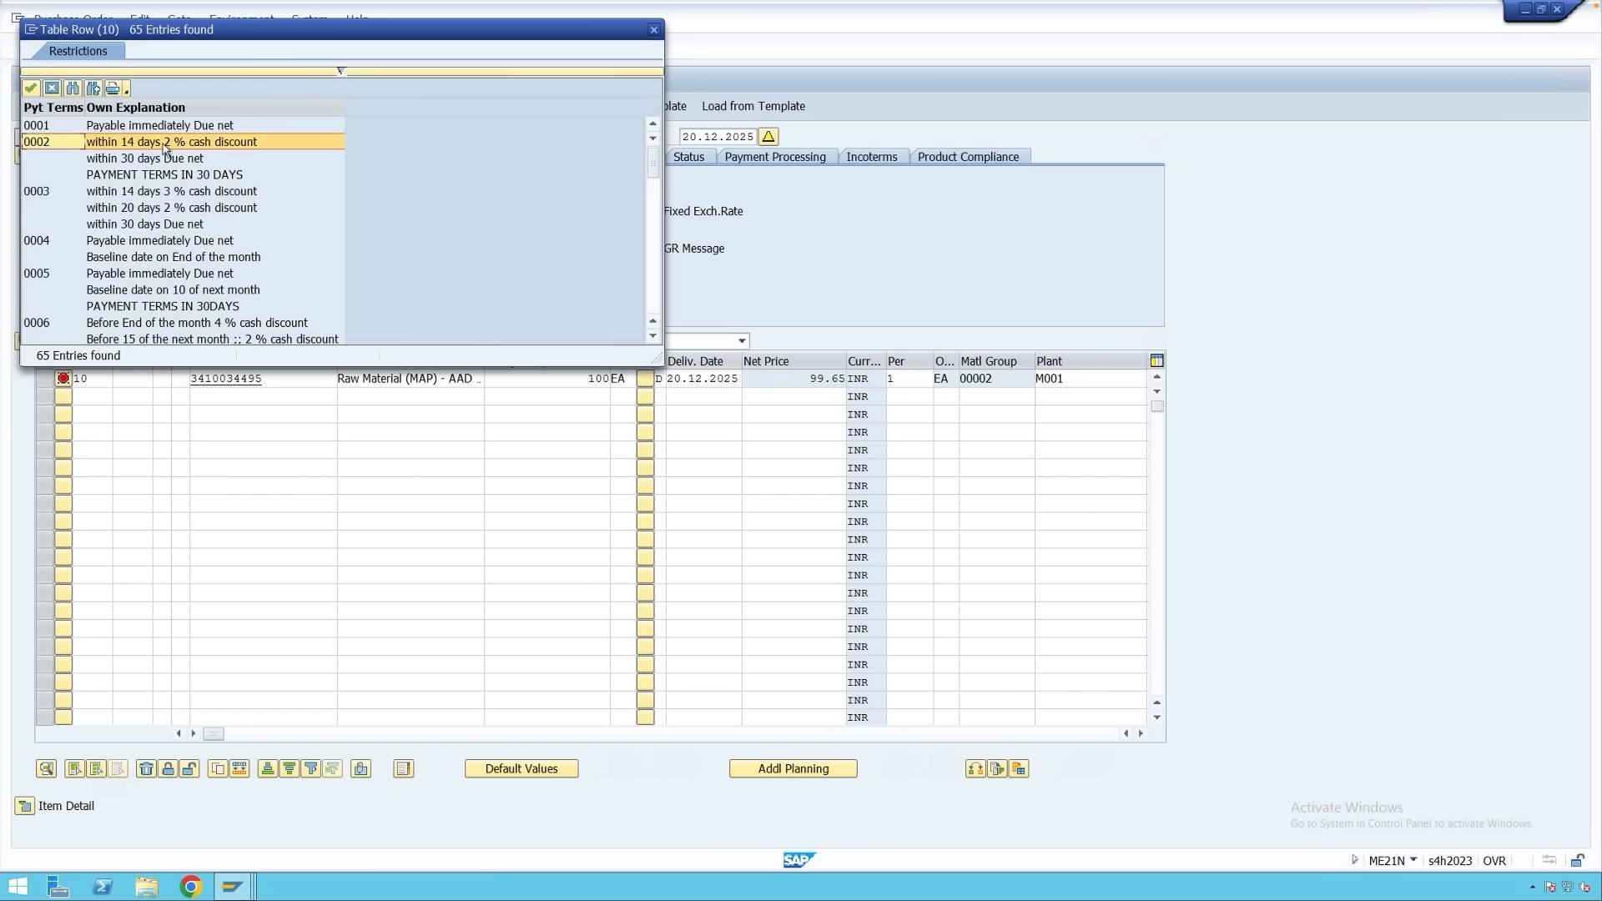
double_click(56, 150)
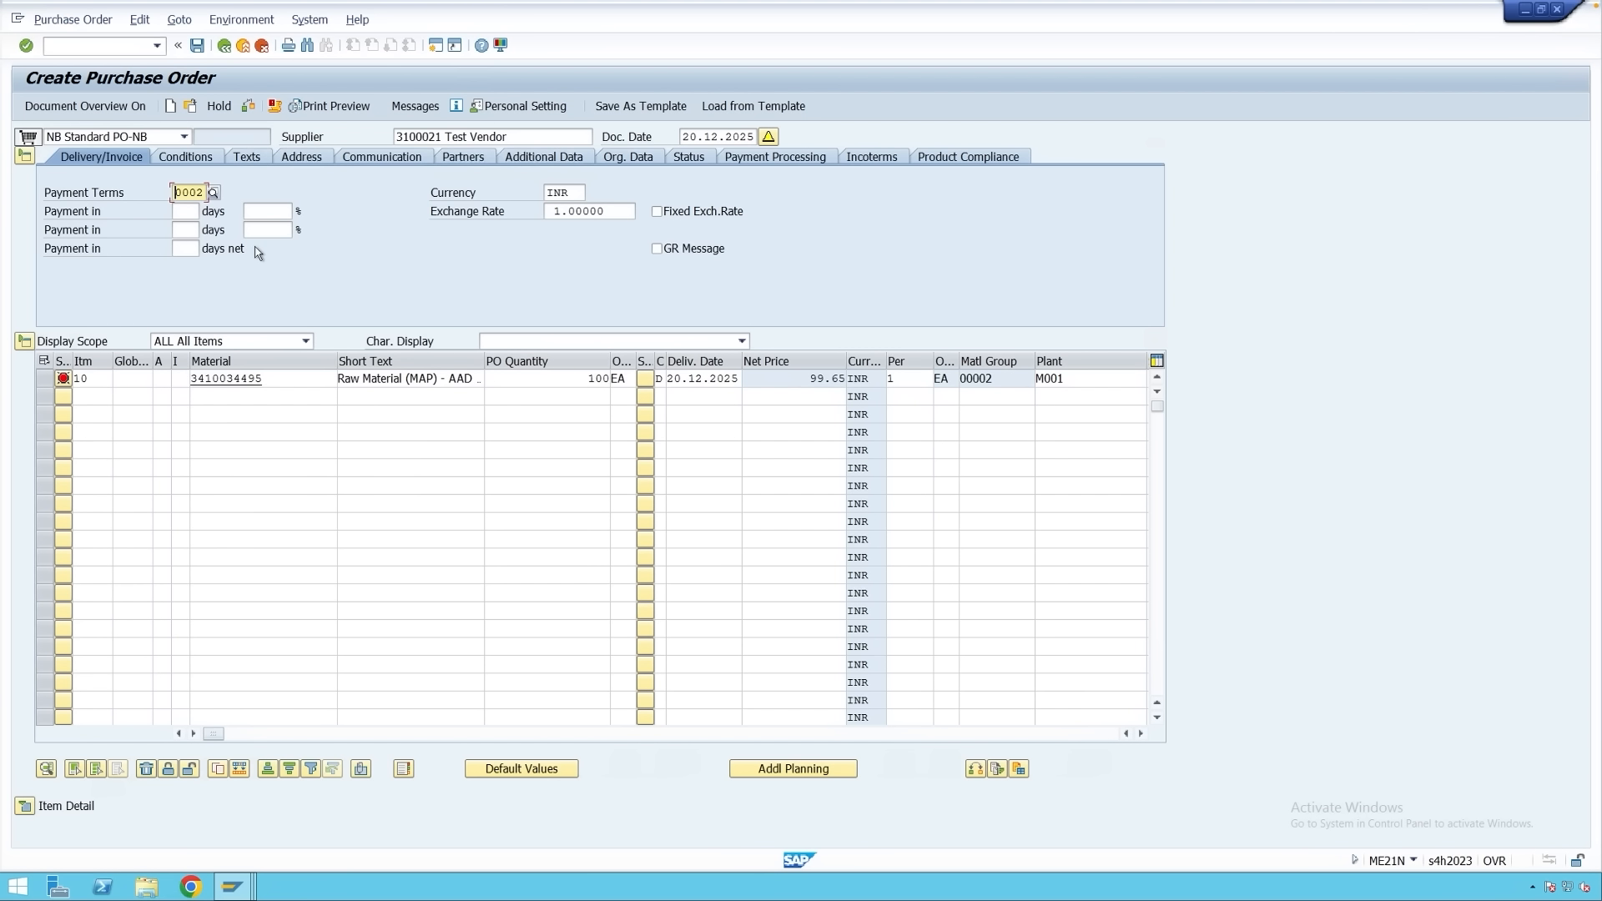
Redetermine the item's pricing with type C, copying manual price elements, and check the SKTO cash discount percentage.
click(25, 806)
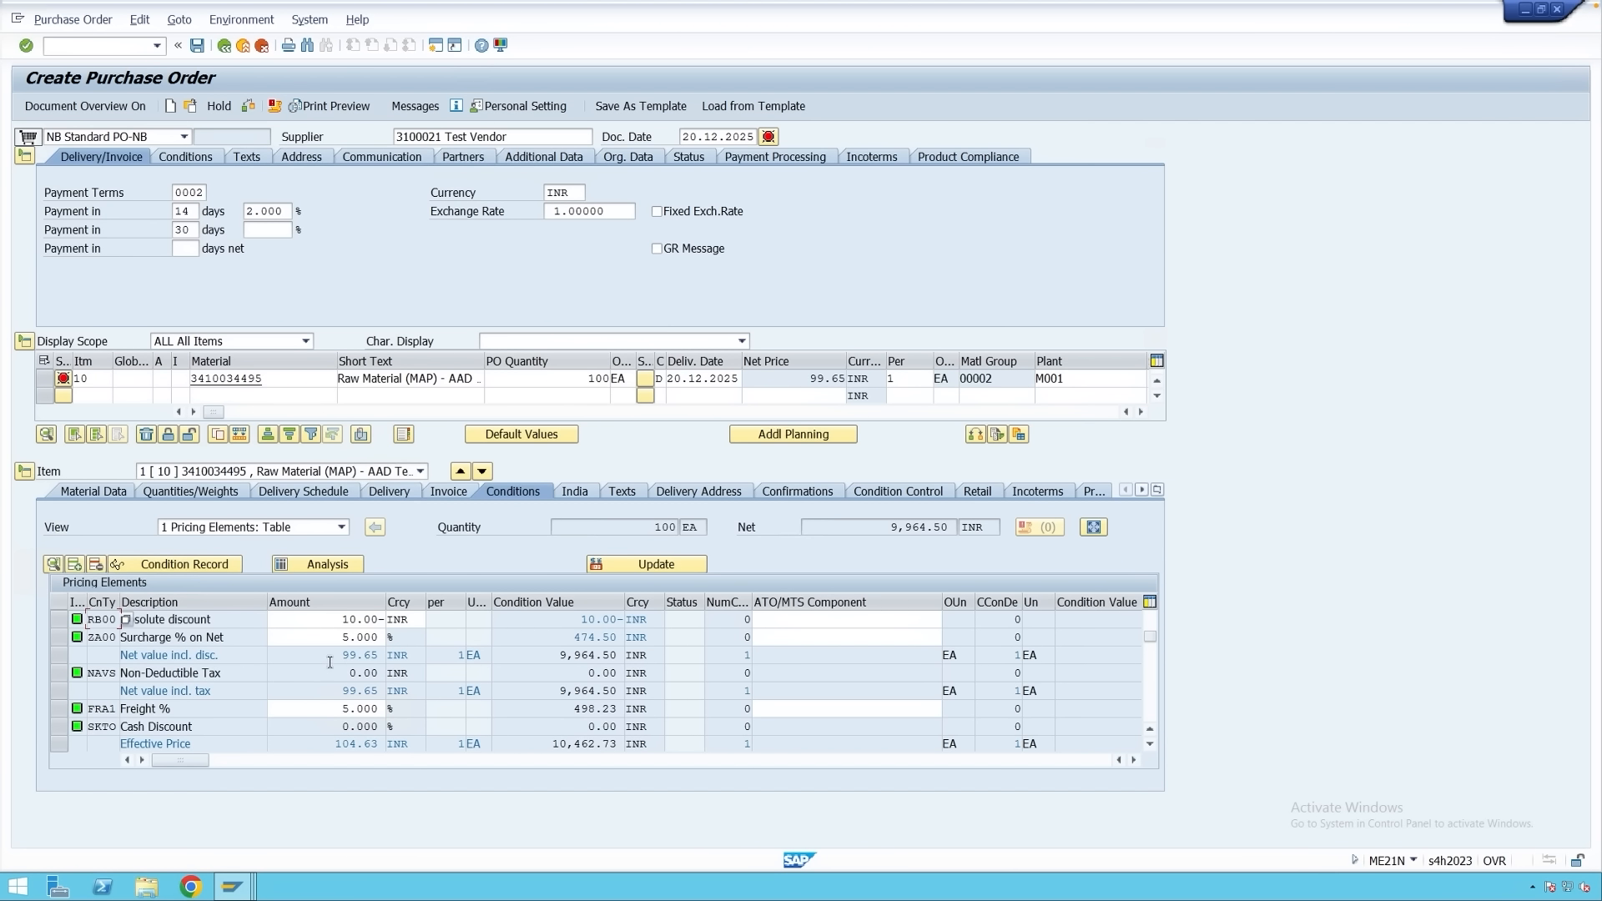
click(692, 565)
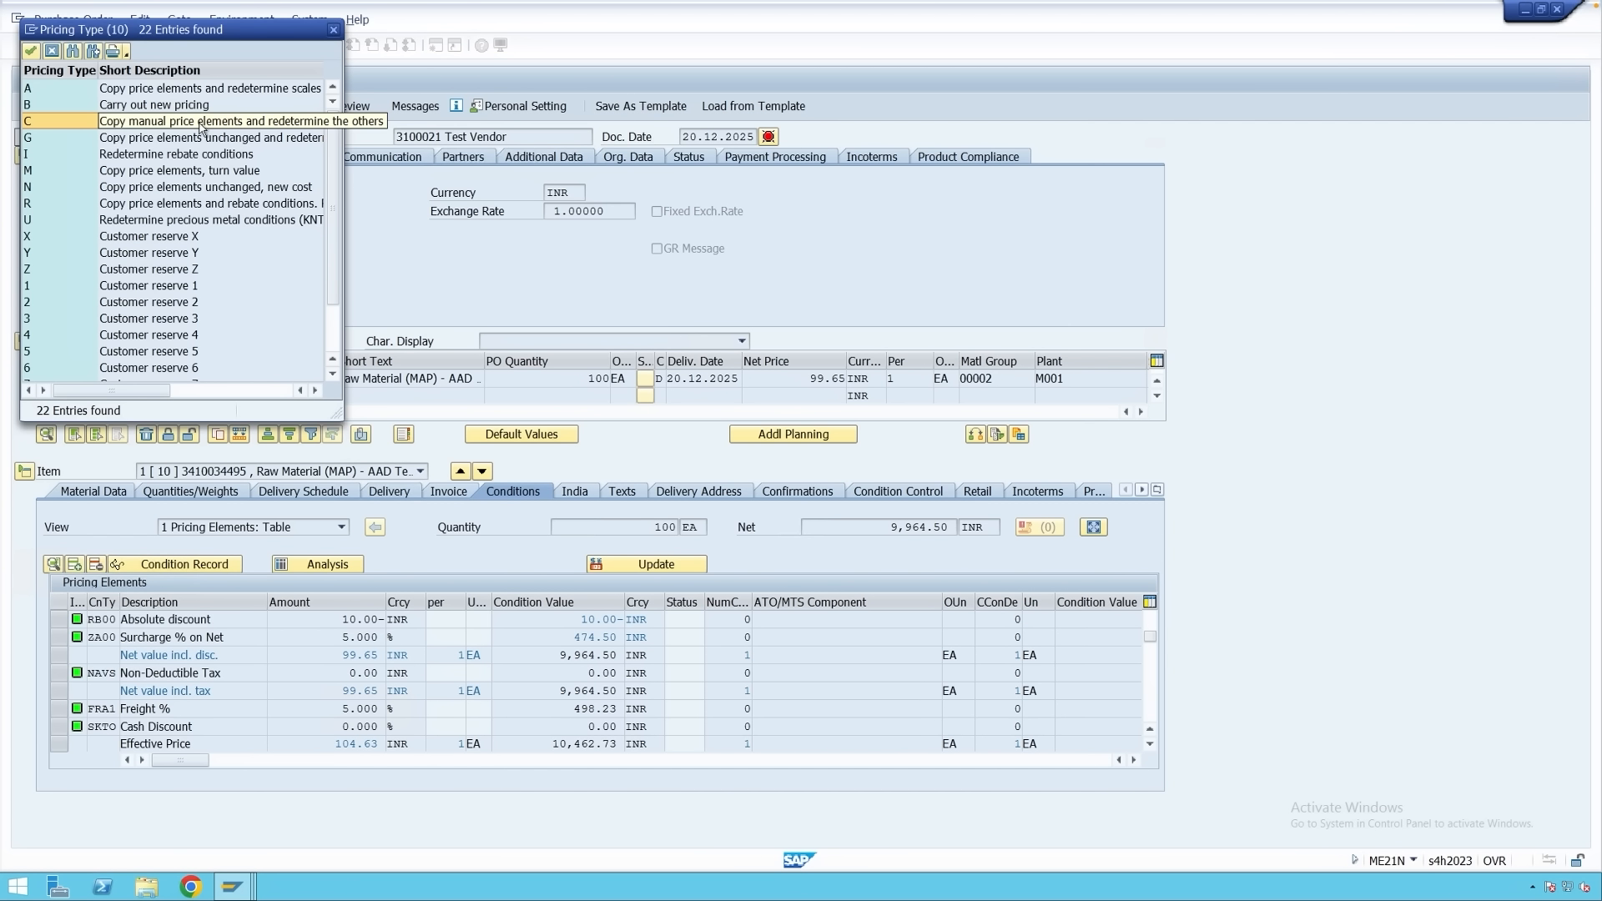
double_click(63, 123)
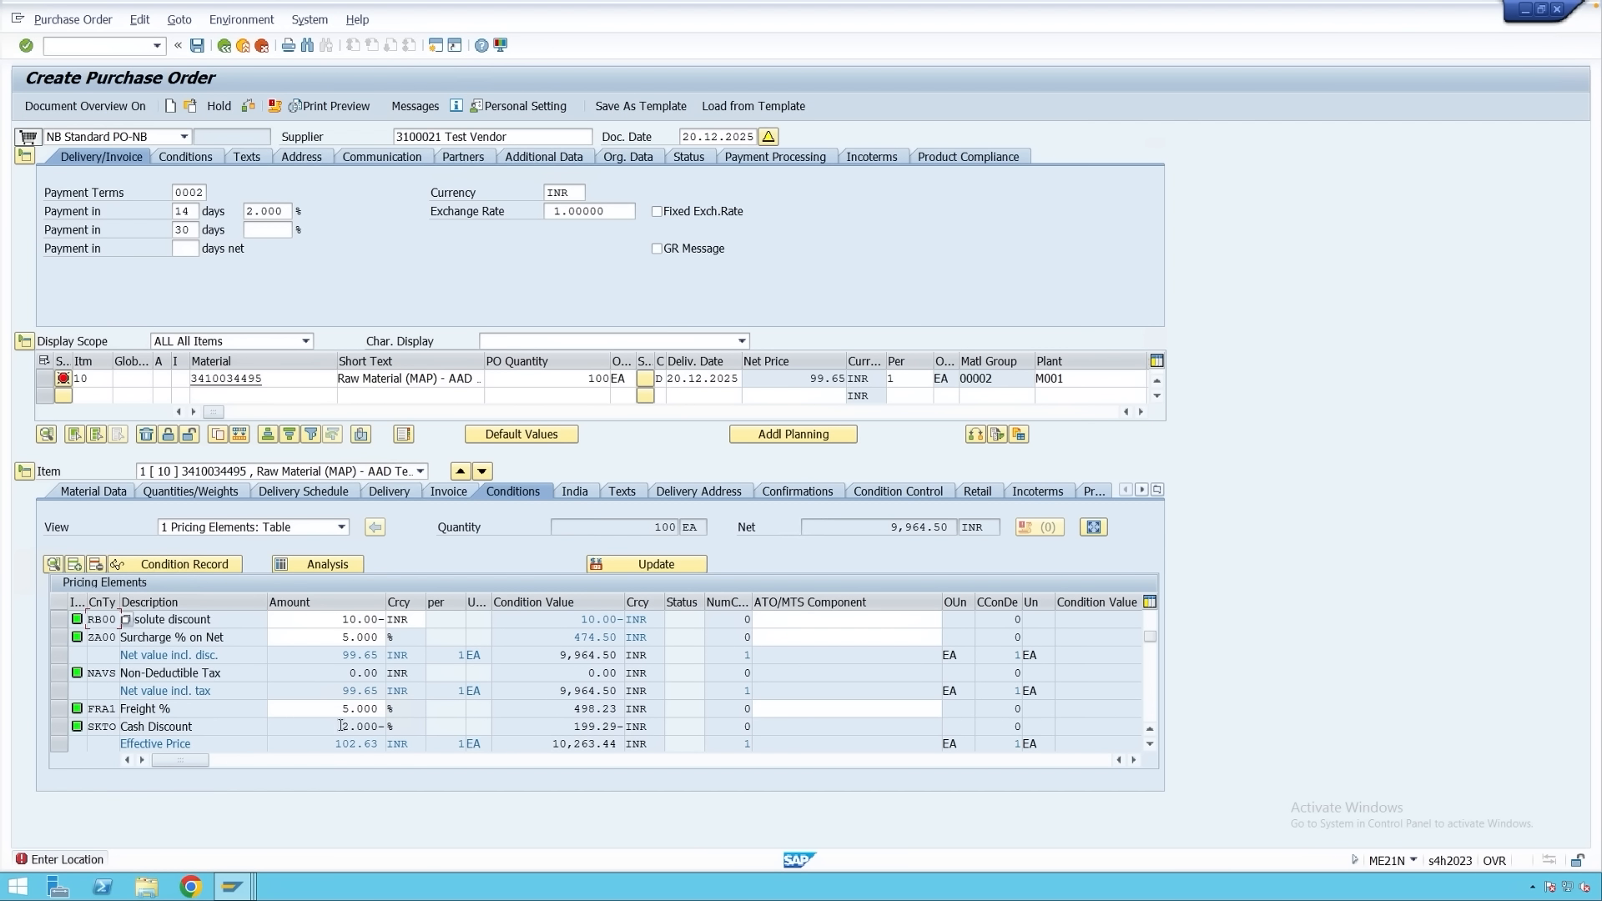
drag(338, 726, 386, 726)
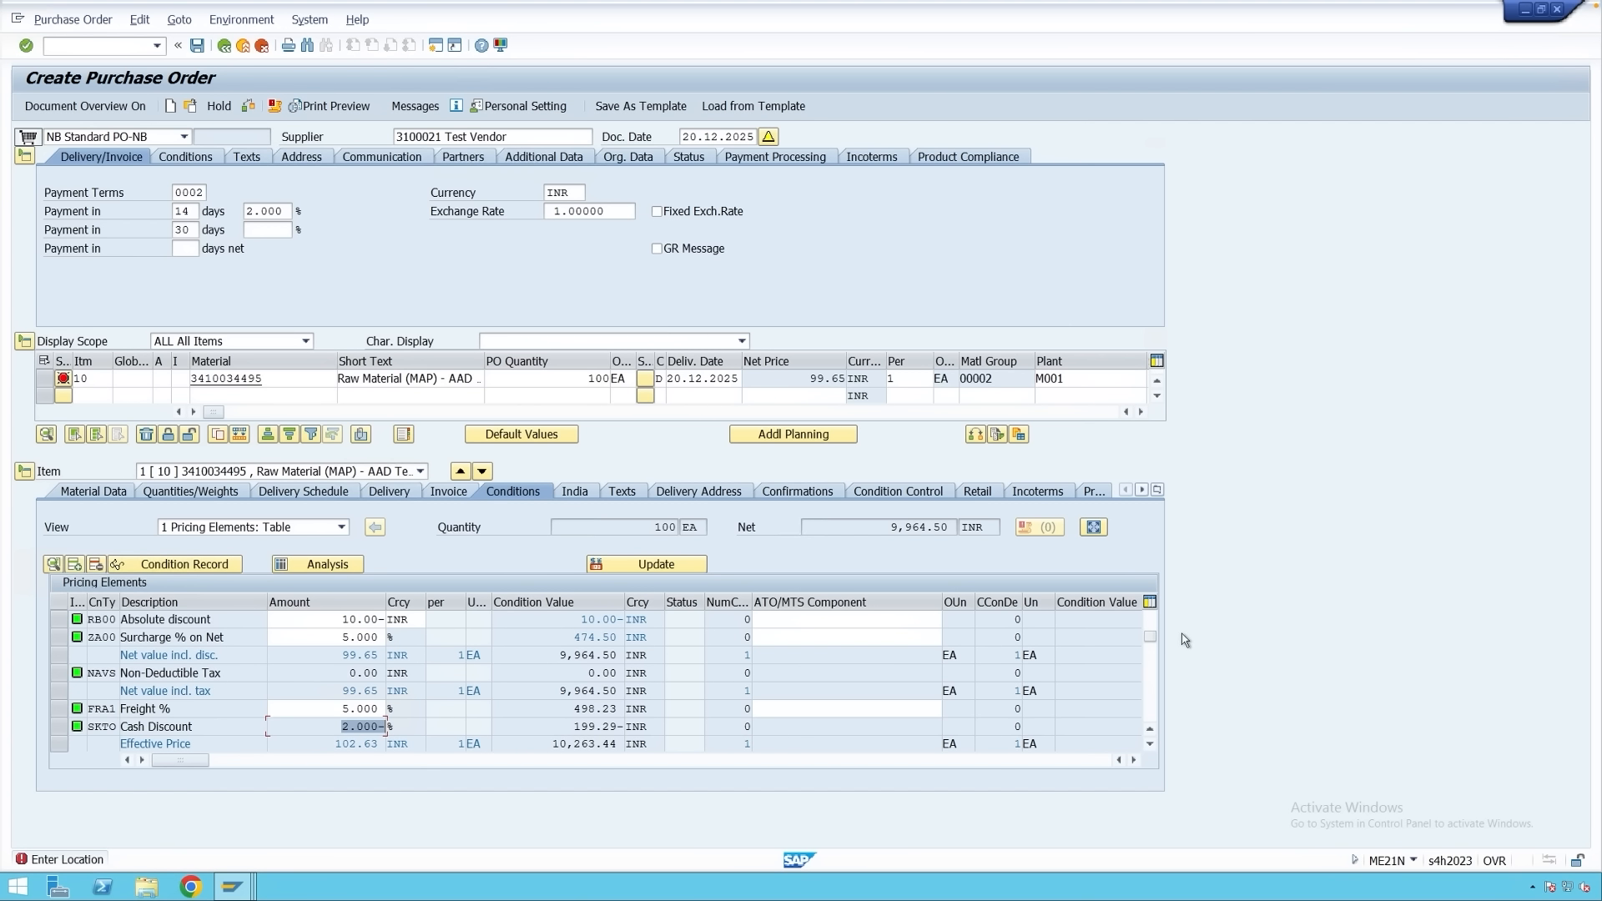
Display the condition record behind the item's RAZ0 discount, check its amount and key fields, and return to the purchase order.
drag(1155, 637, 1153, 611)
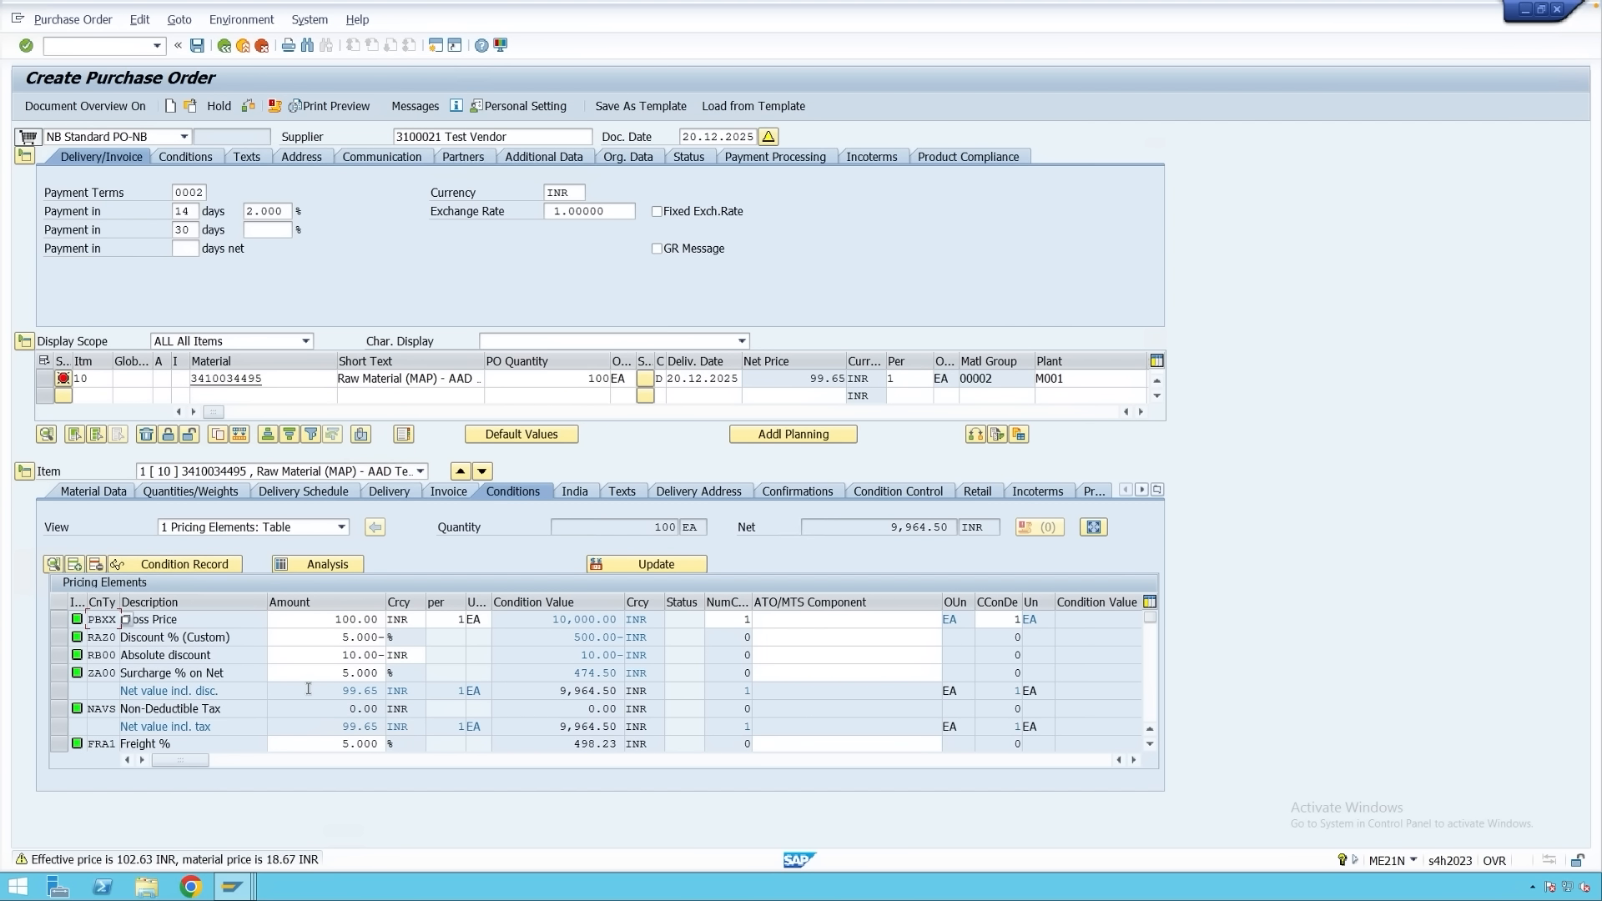
click(58, 637)
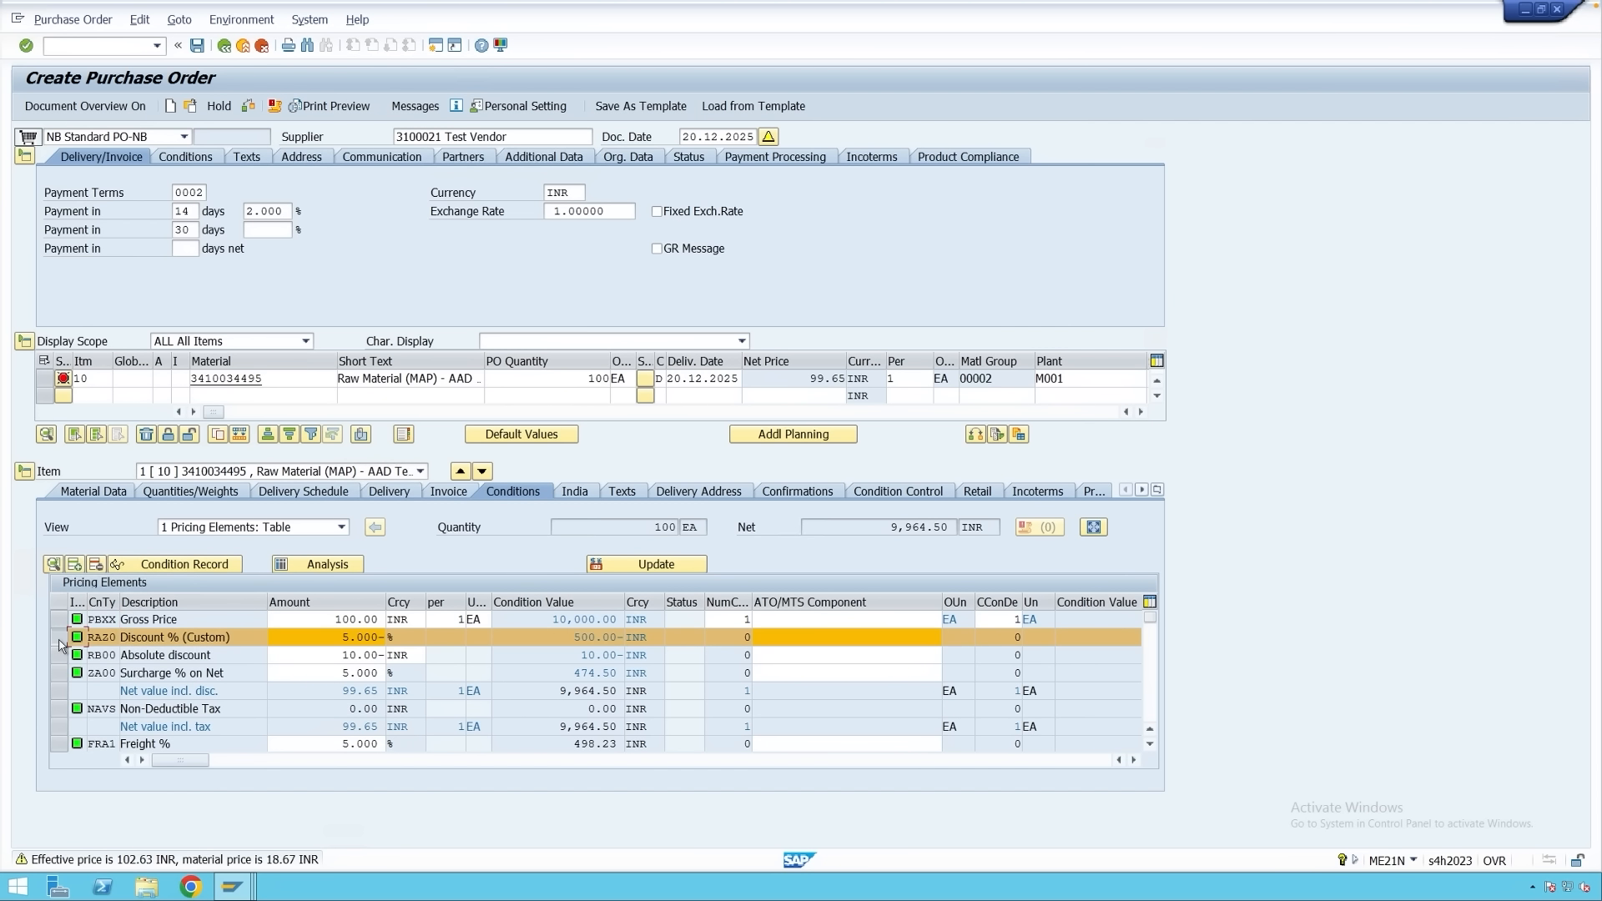
click(202, 566)
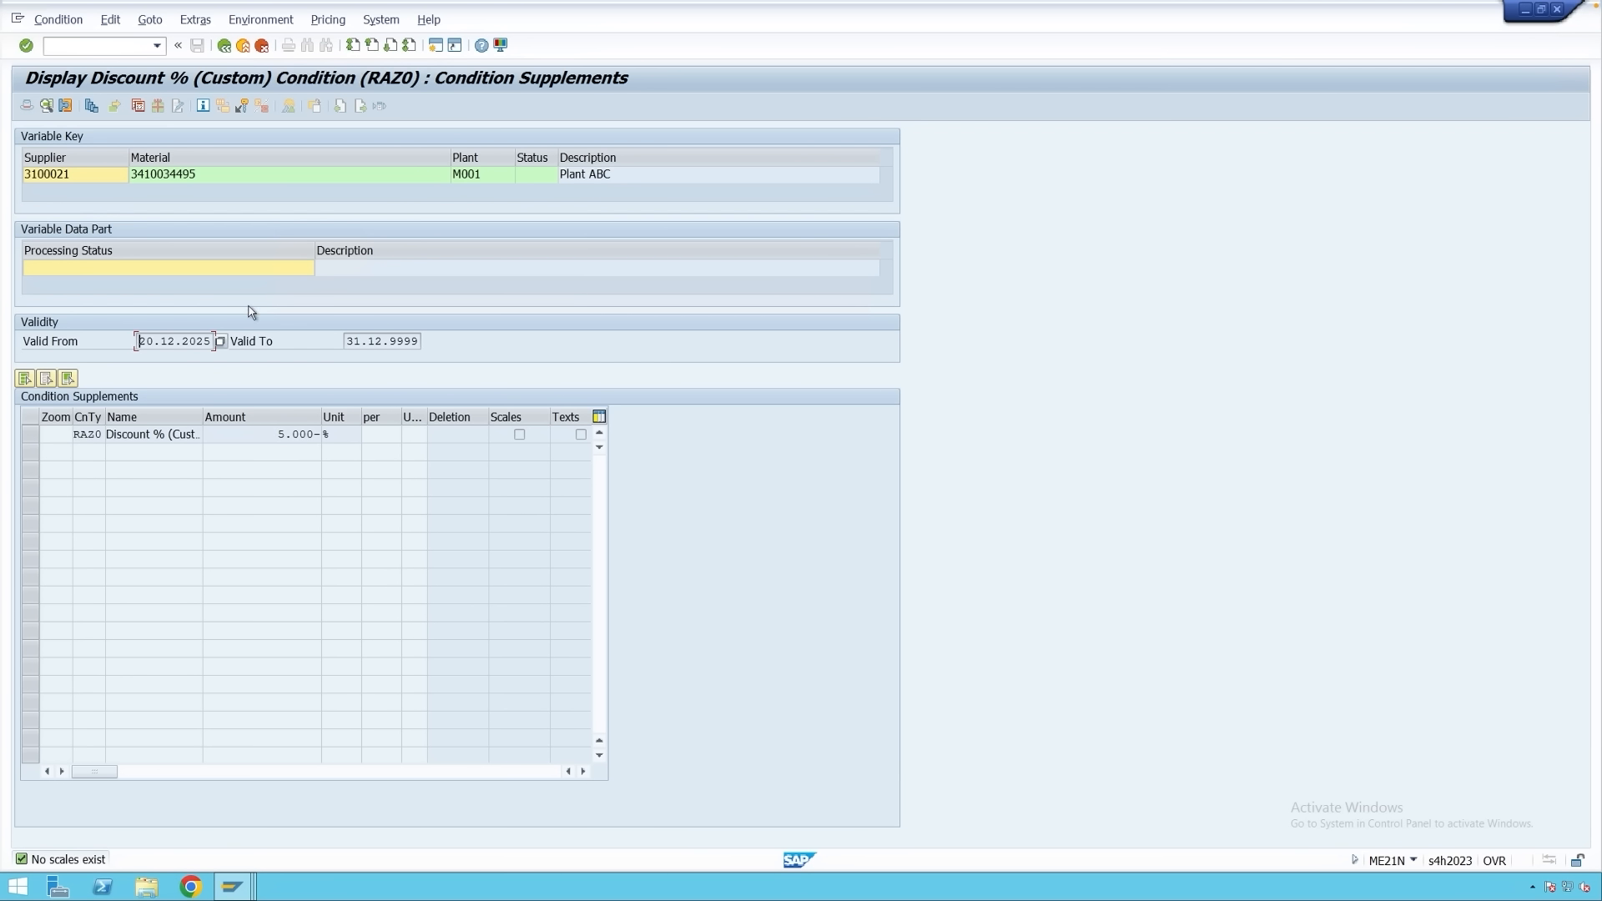
drag(279, 434, 333, 437)
click(242, 106)
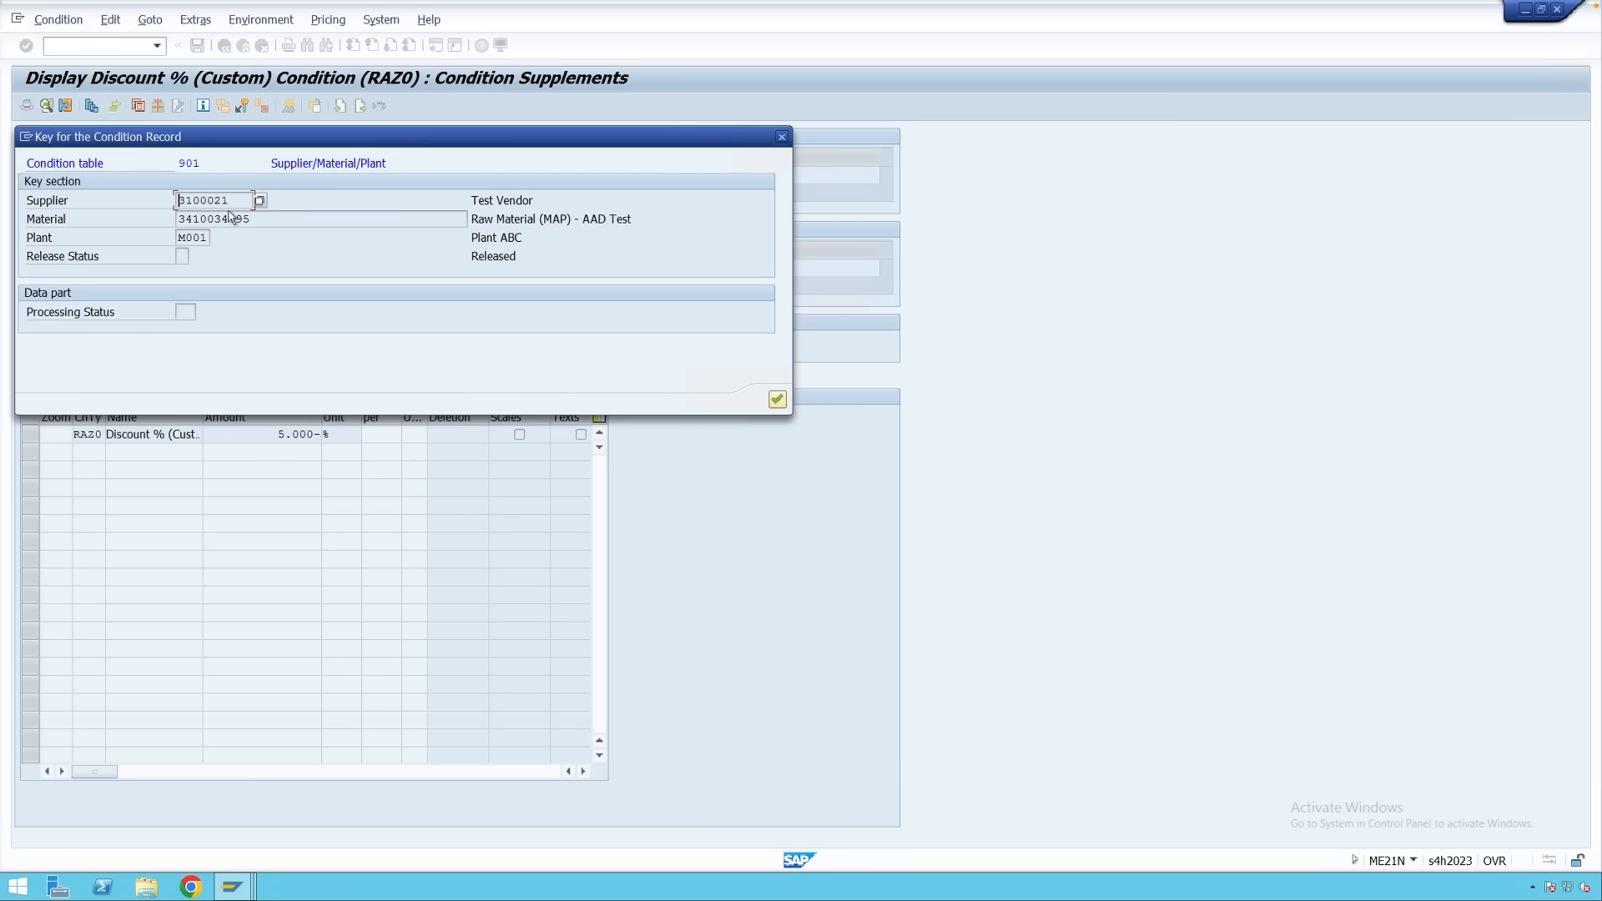
double_click(181, 162)
click(257, 220)
click(777, 400)
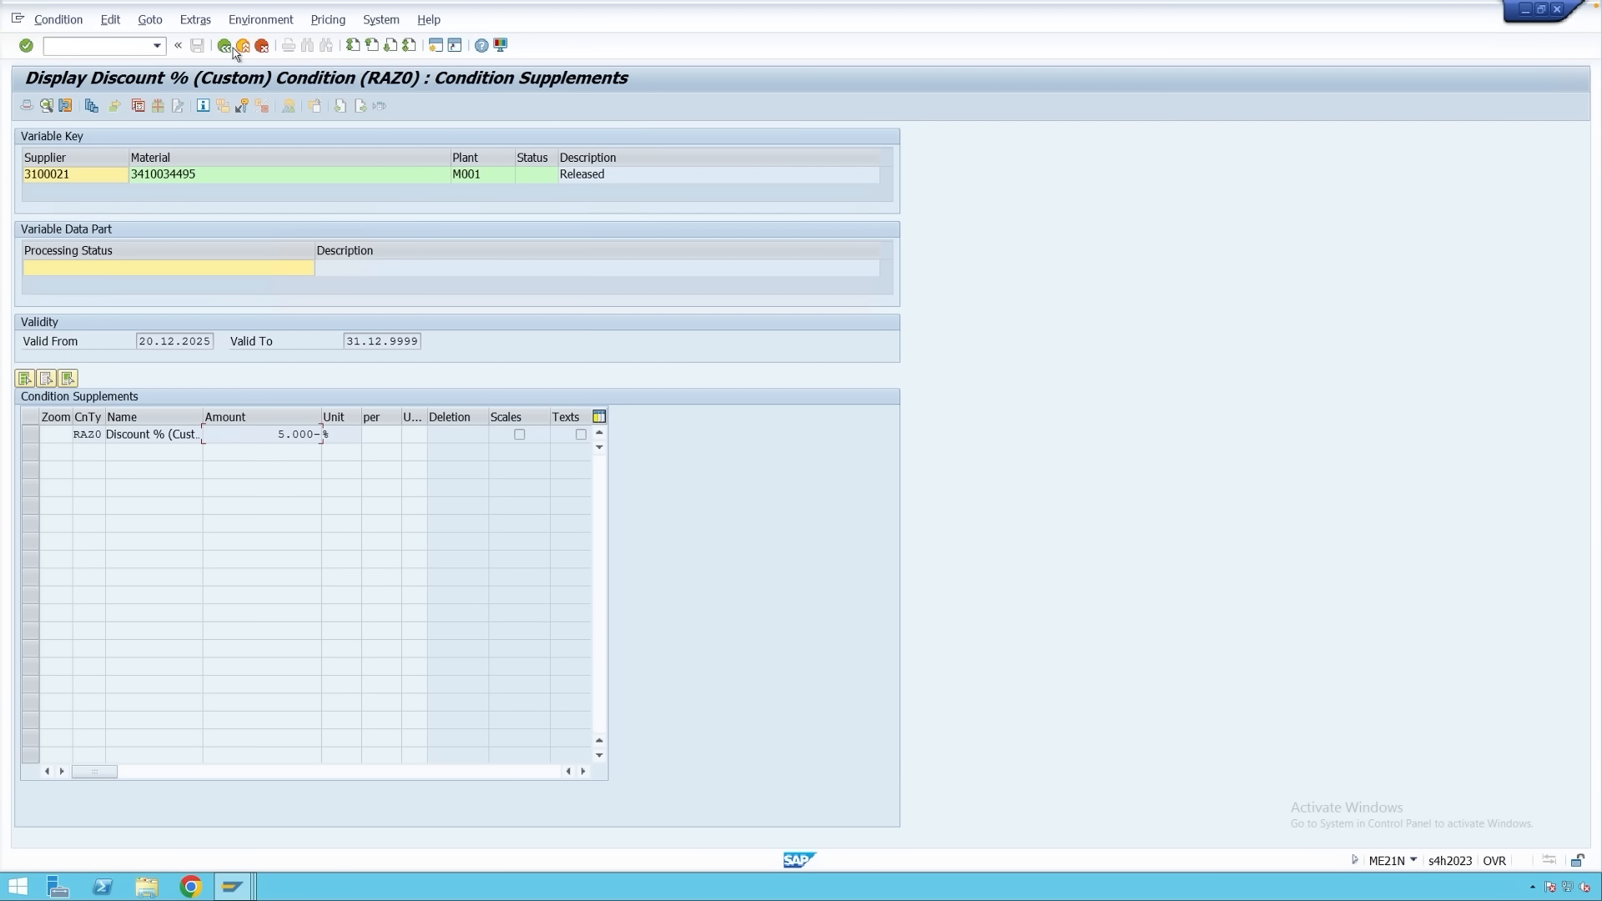
click(223, 45)
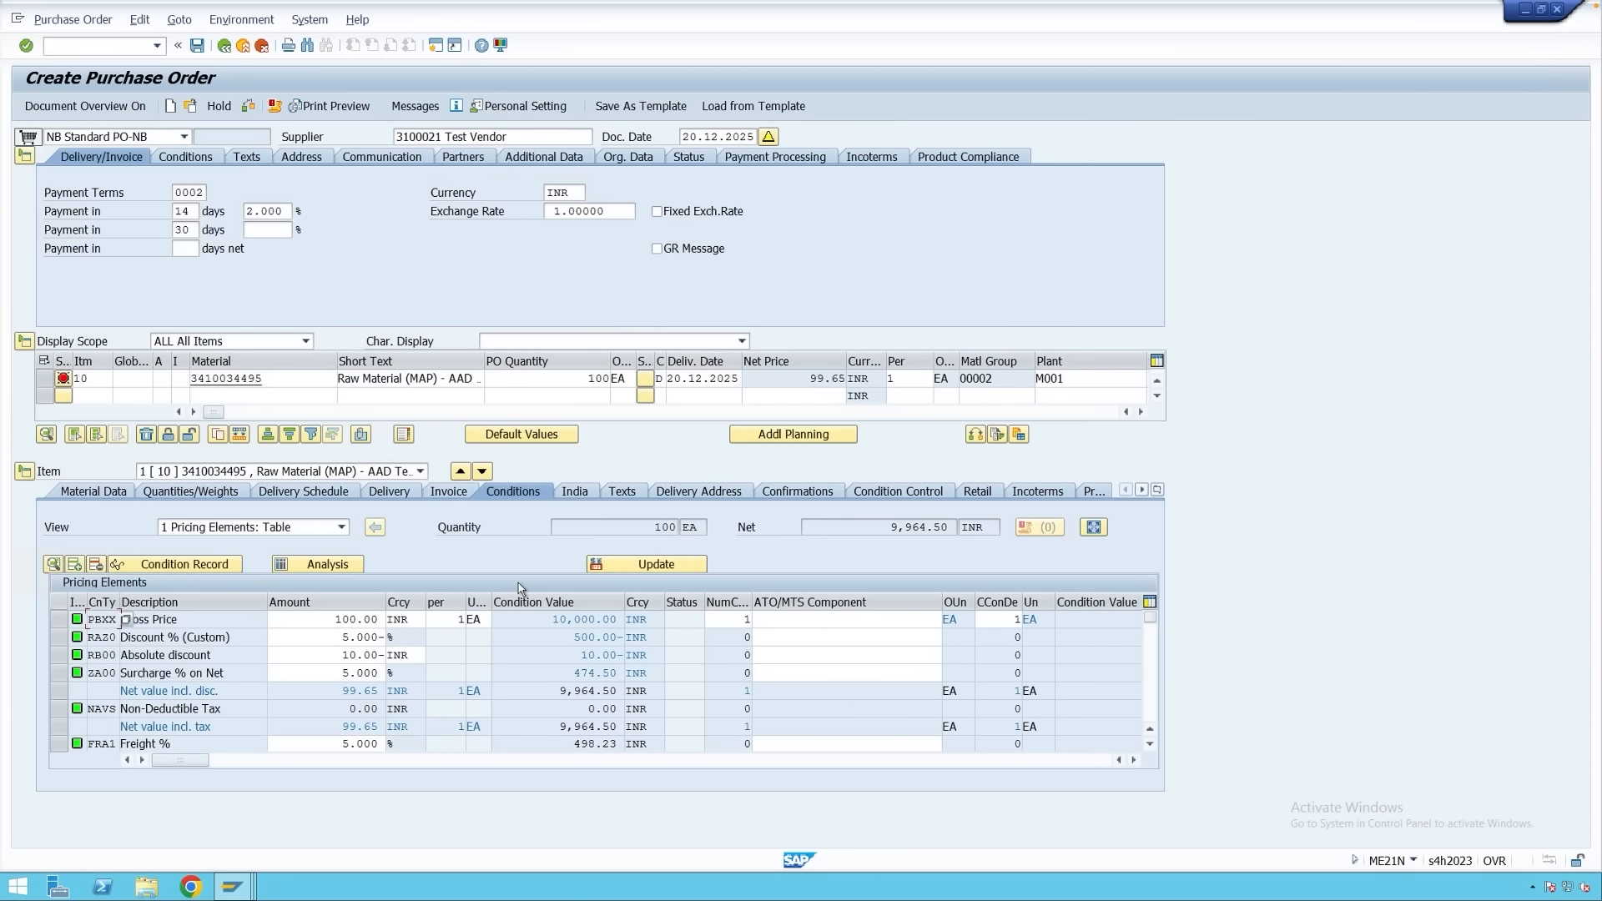
Run the item's pricing analysis, inspect access 080 (Supplier/Material/Plant) under RAZ0, and display its condition record.
click(327, 566)
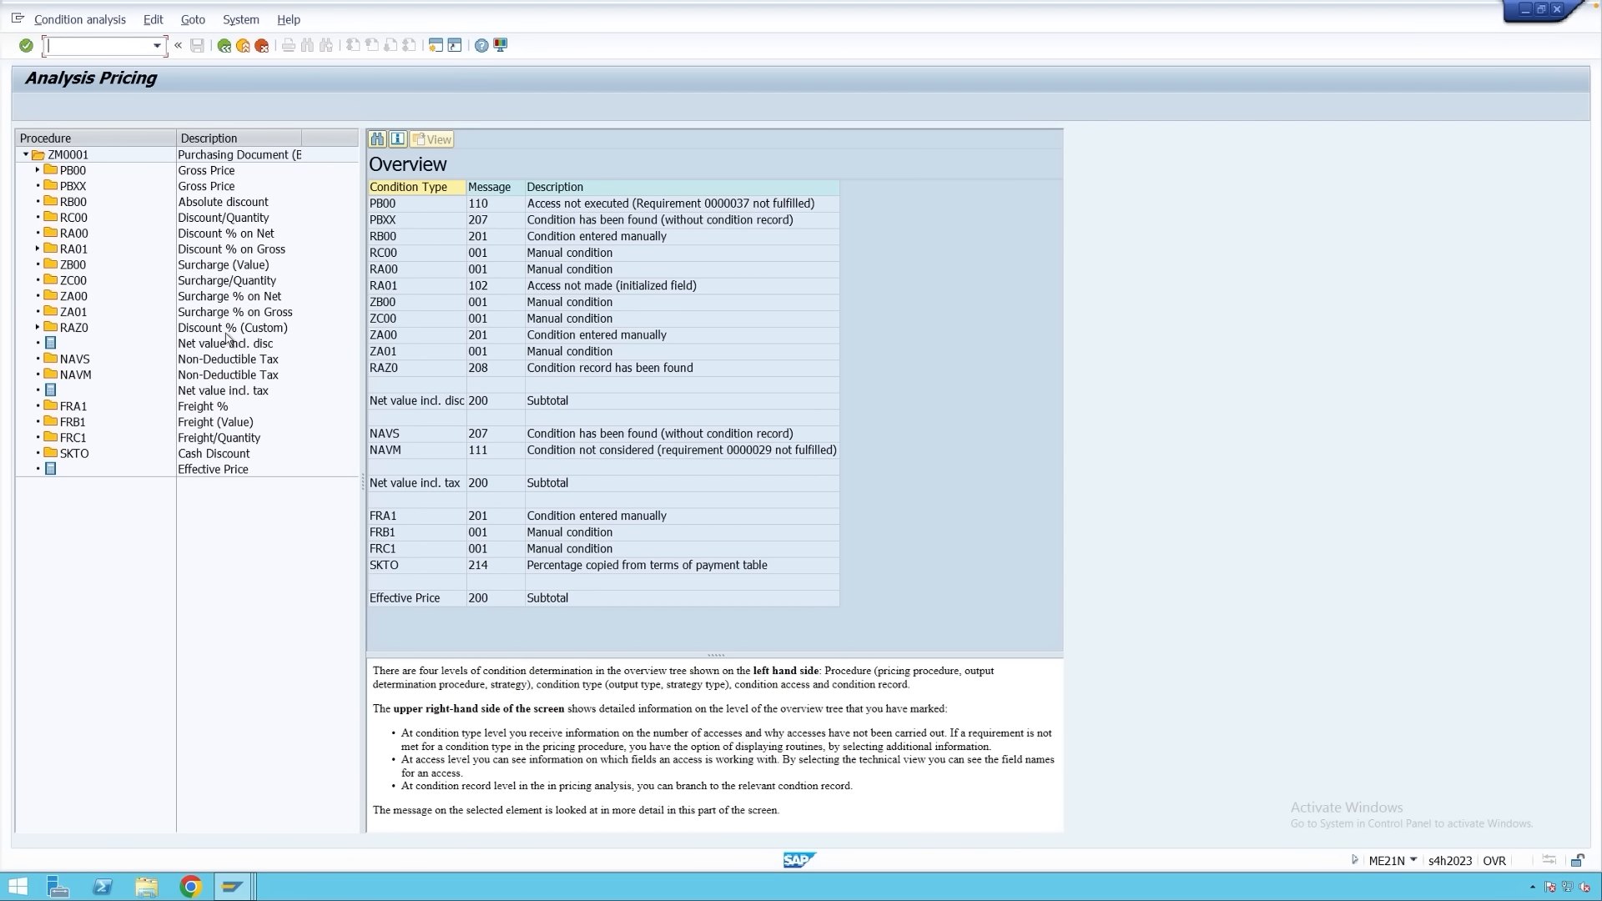
click(35, 328)
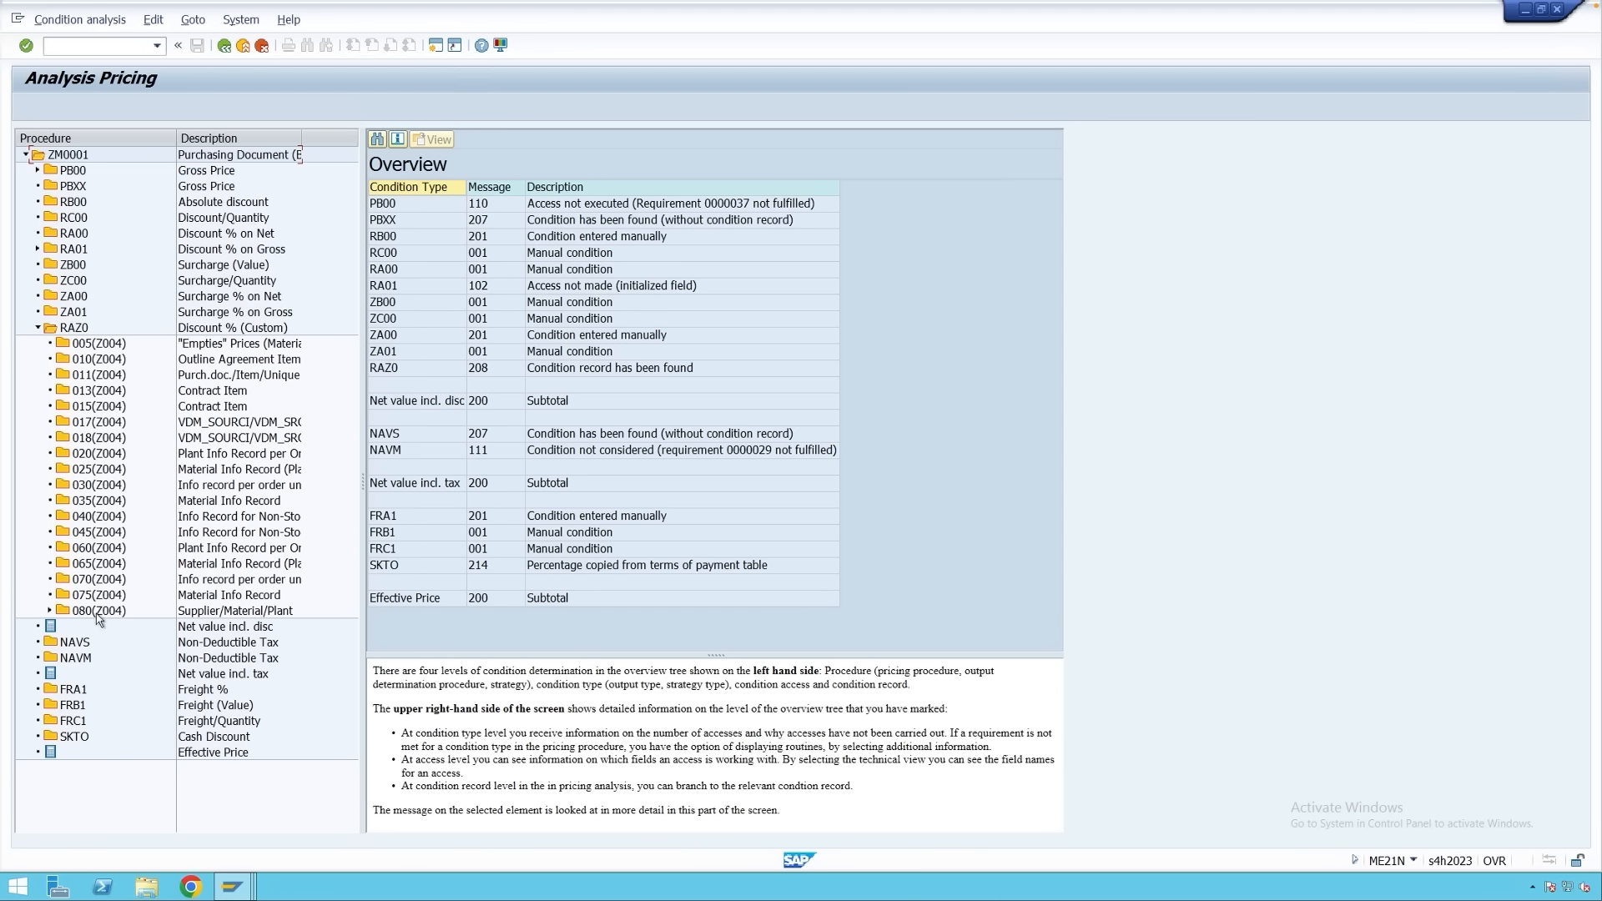
click(49, 613)
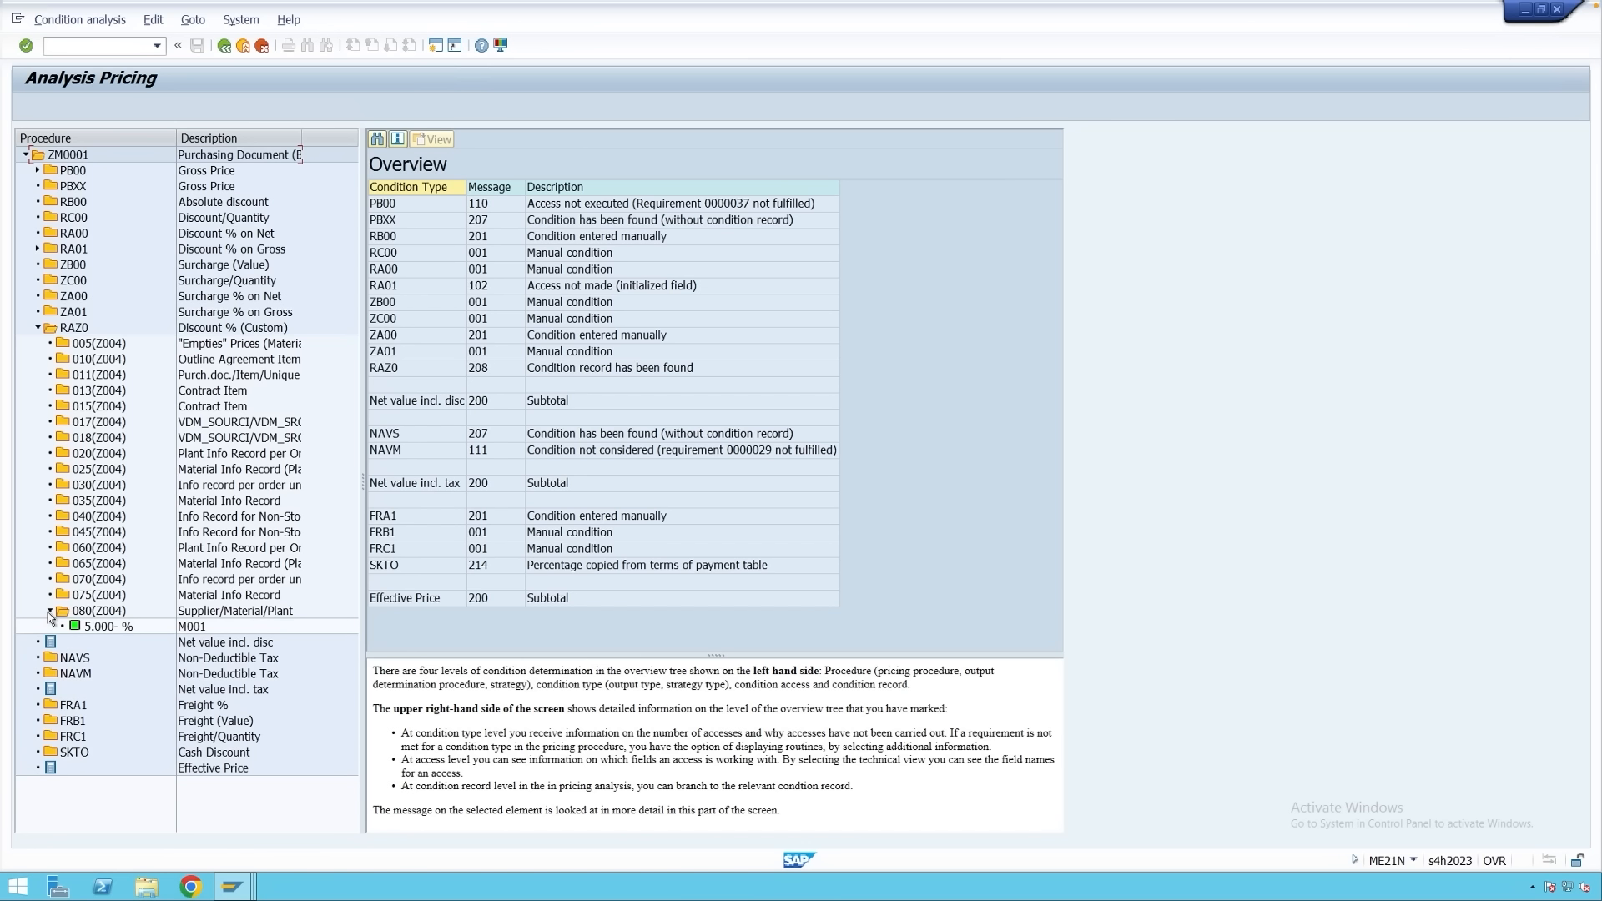
click(100, 612)
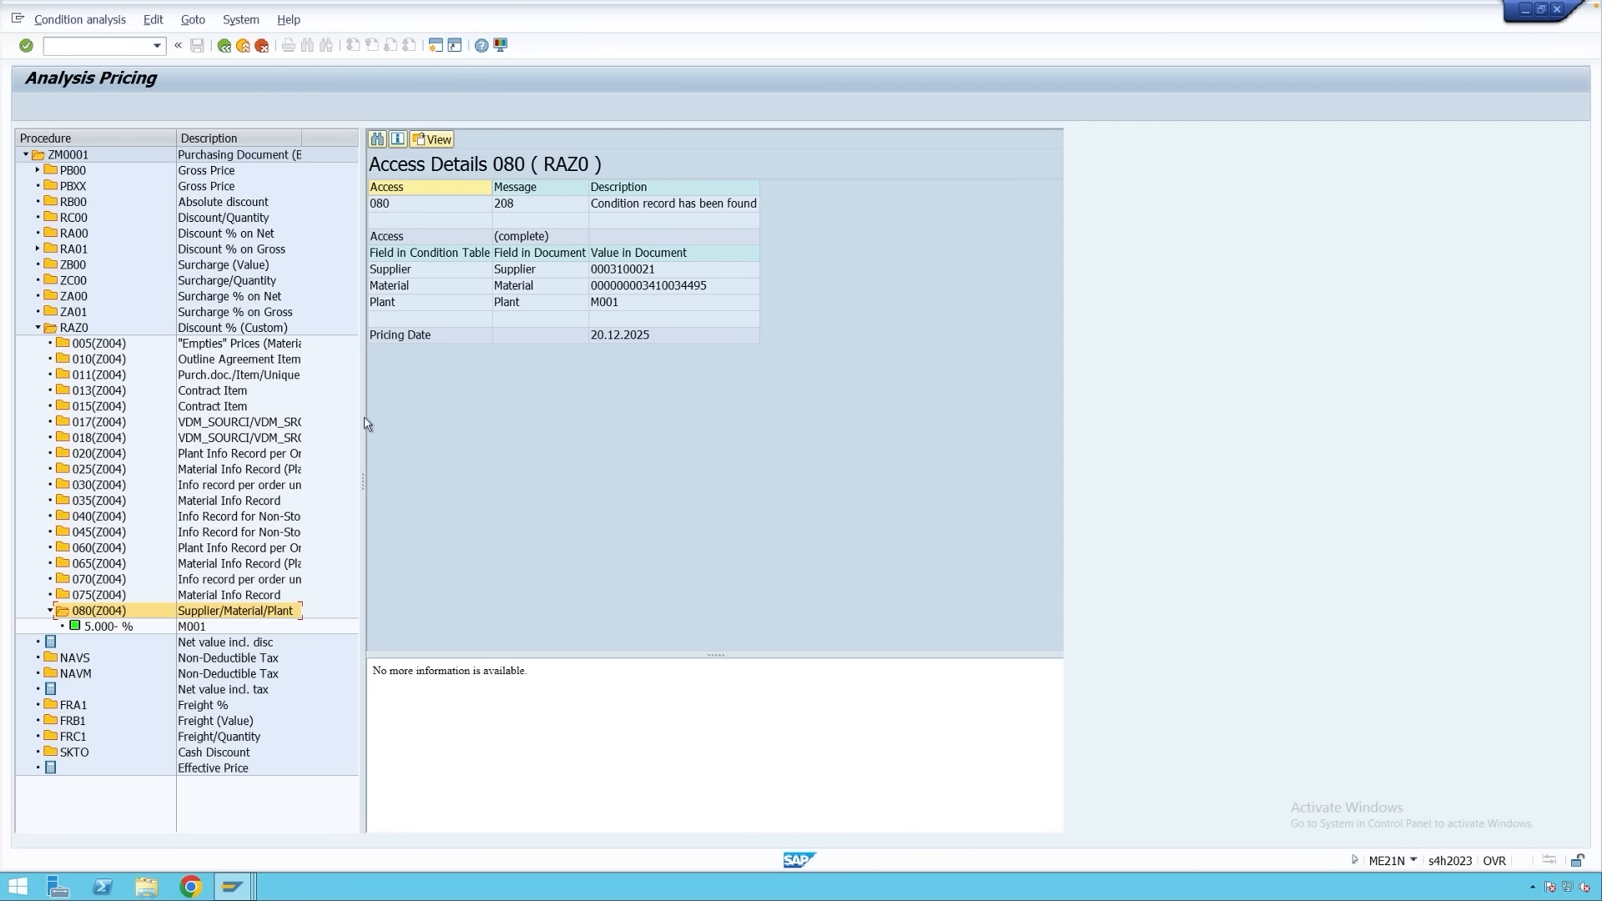
click(115, 626)
click(434, 139)
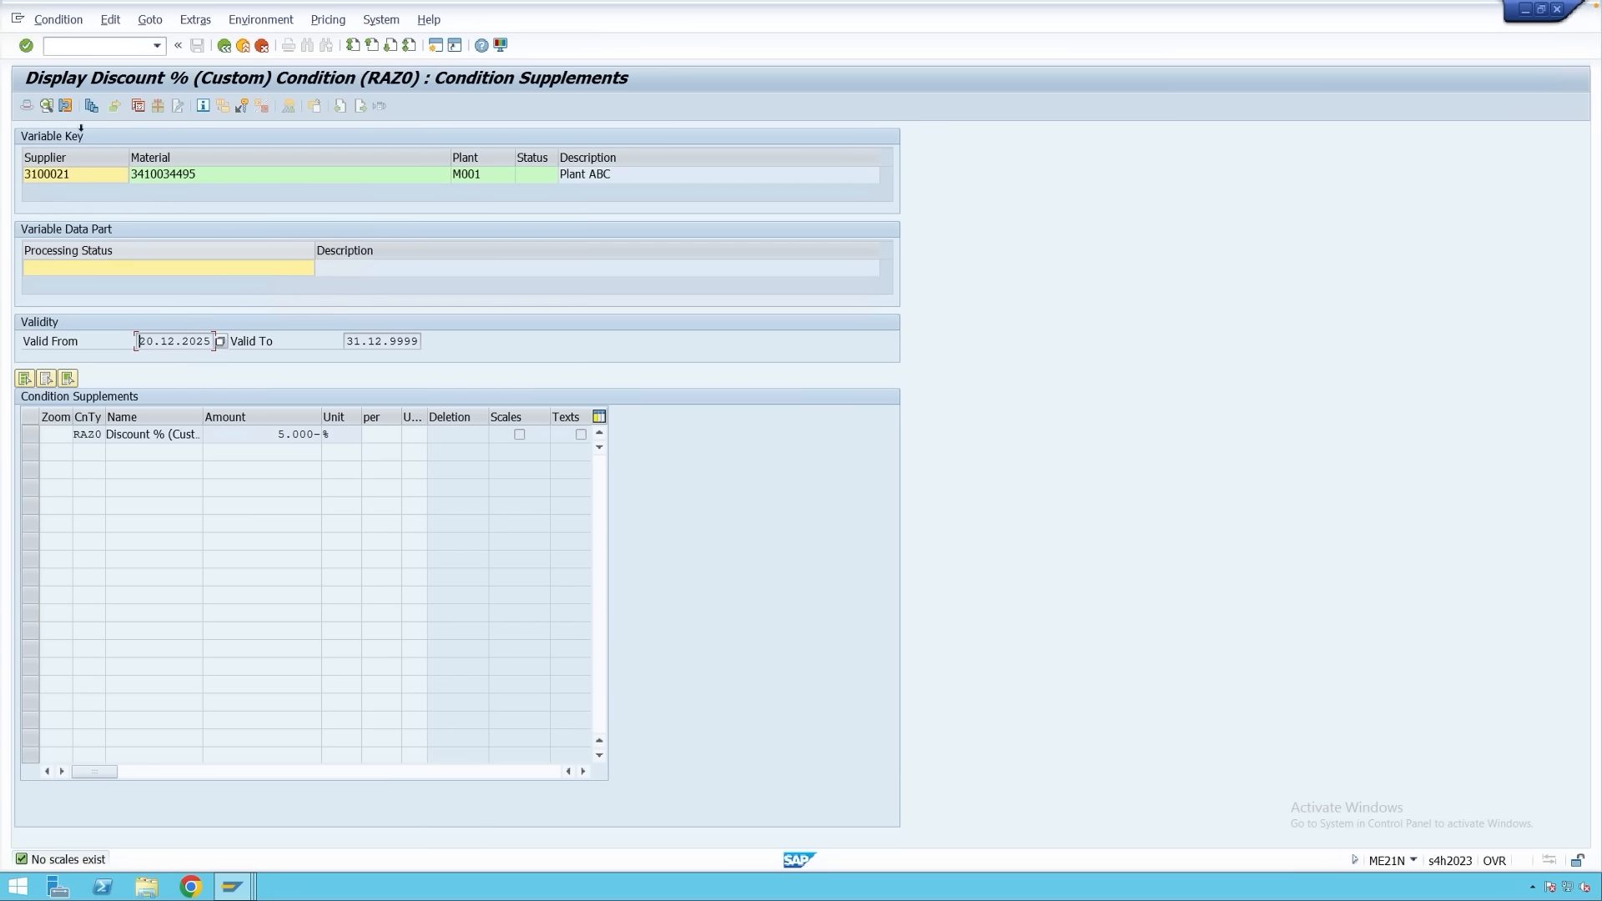